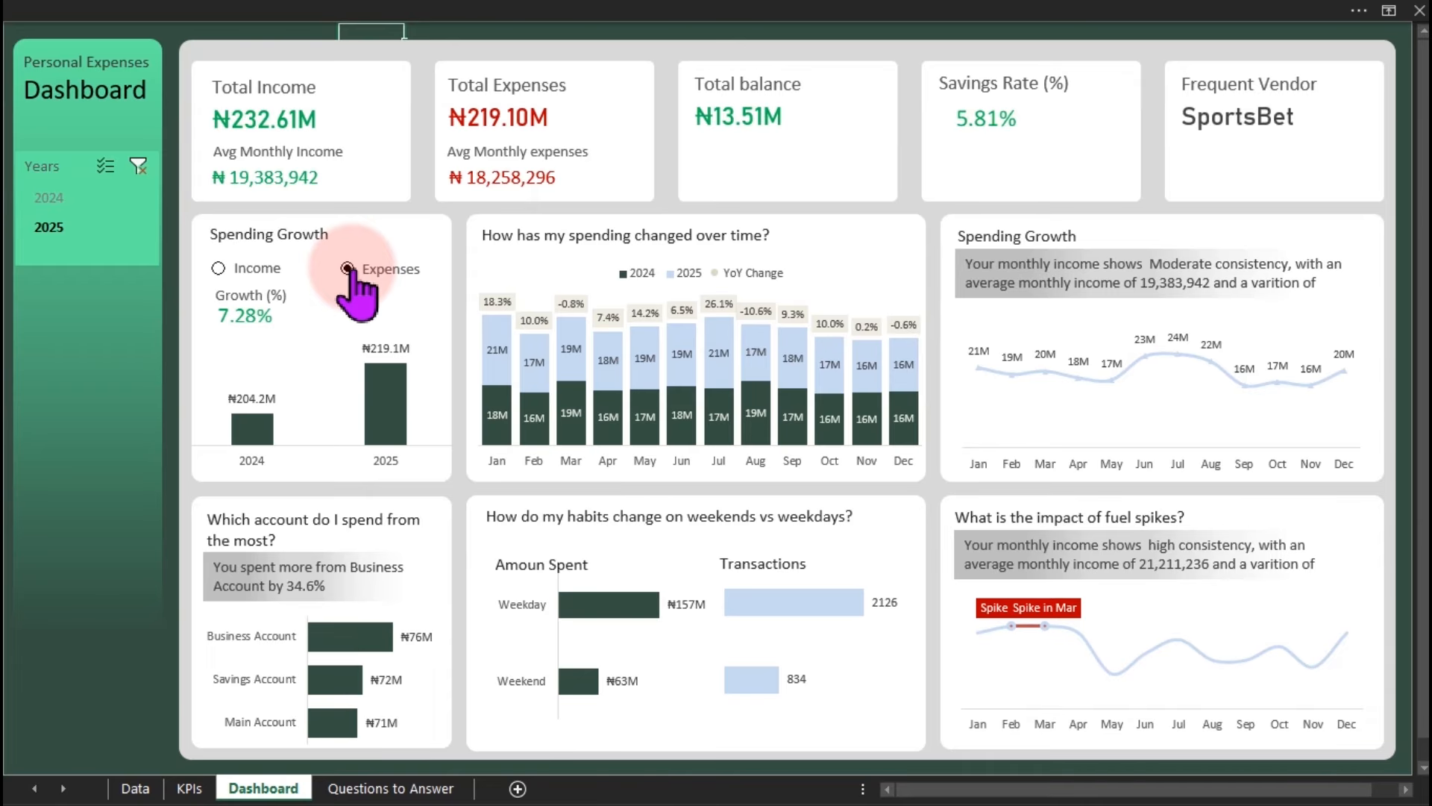
# Visit the Data and Questions to Answer sheets, then show KPIs with the field list closed.
pyautogui.click(134, 789)
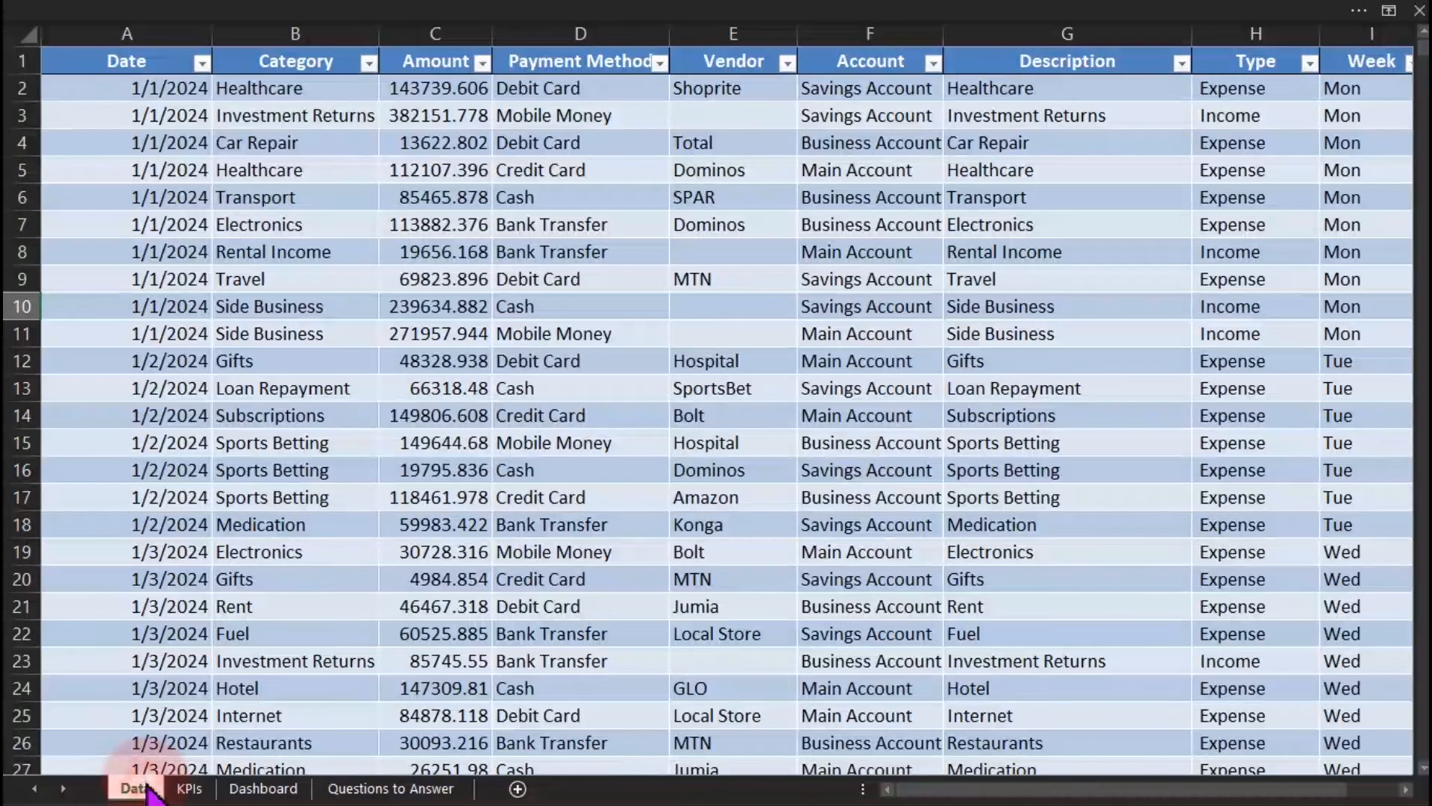
pyautogui.moveTo(1018, 798); pyautogui.dragTo(719, 758)
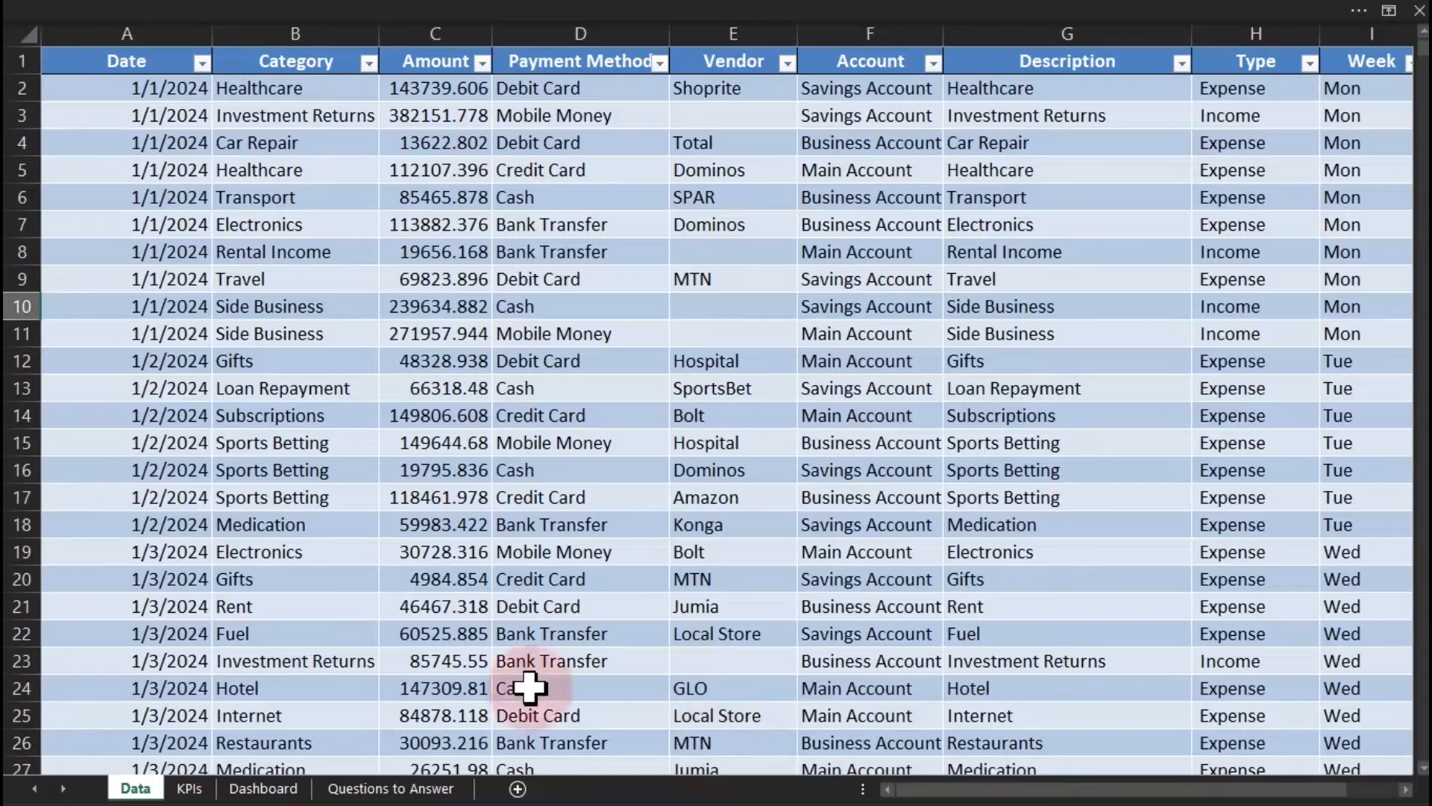
pyautogui.click(376, 788)
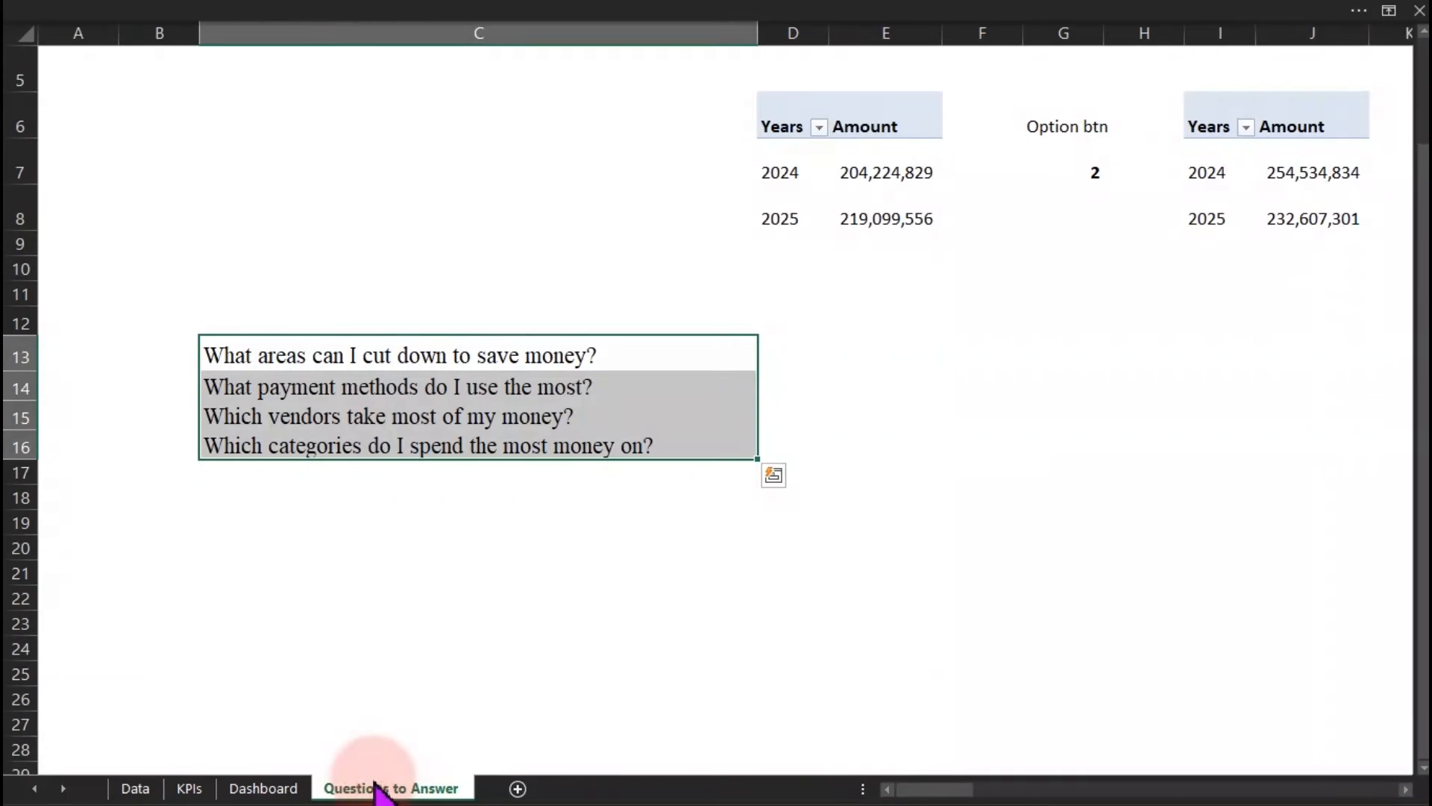
pyautogui.click(191, 788)
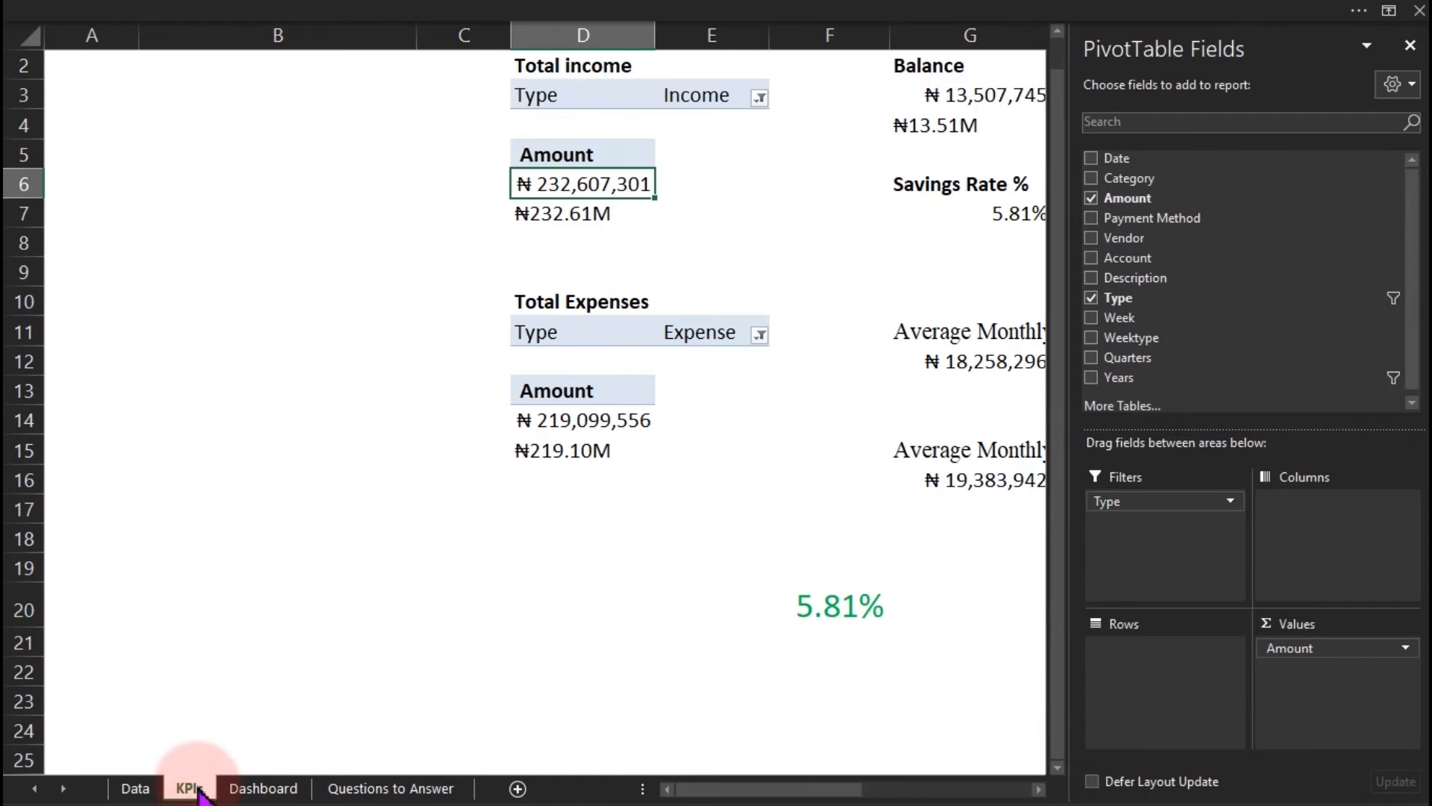
pyautogui.click(1409, 49)
# Review the KPI figures: income ₦232.61M, expenses ₦219.10M, balance ₦13.51M, 5.81% savings rate, monthly averages.
pyautogui.moveTo(1423, 295); pyautogui.dragTo(1425, 186)
pyautogui.click(616, 90)
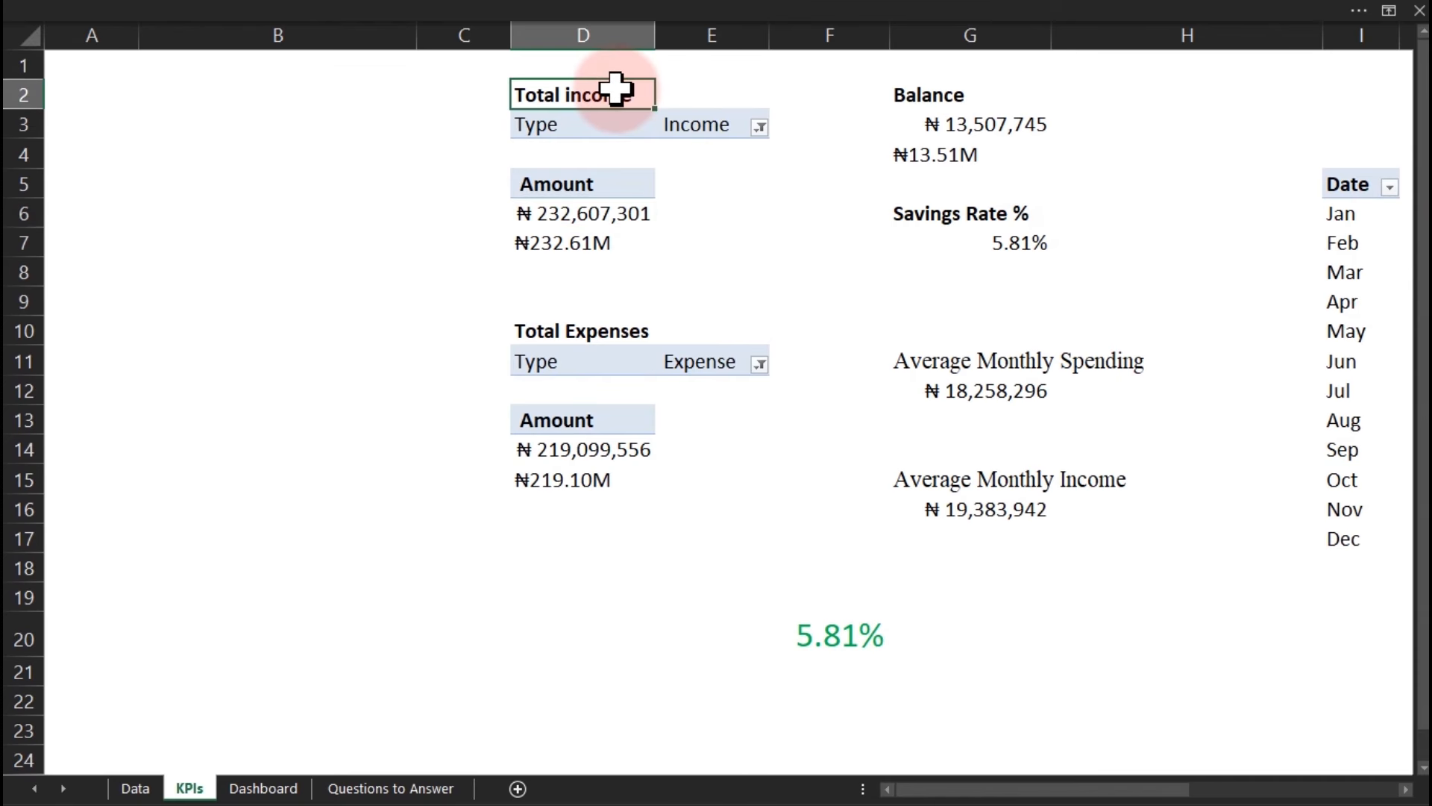
pyautogui.click(580, 333)
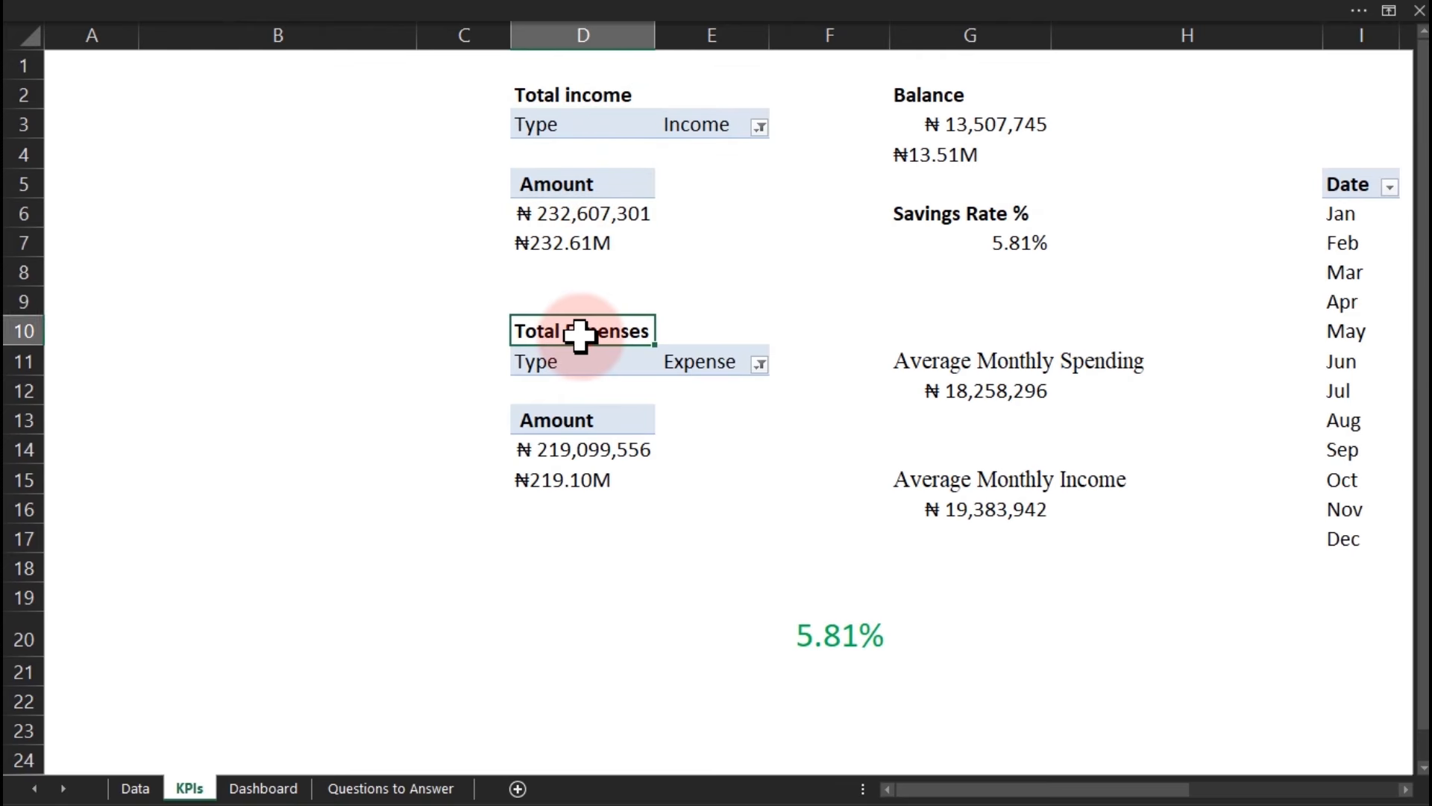
pyautogui.click(917, 92)
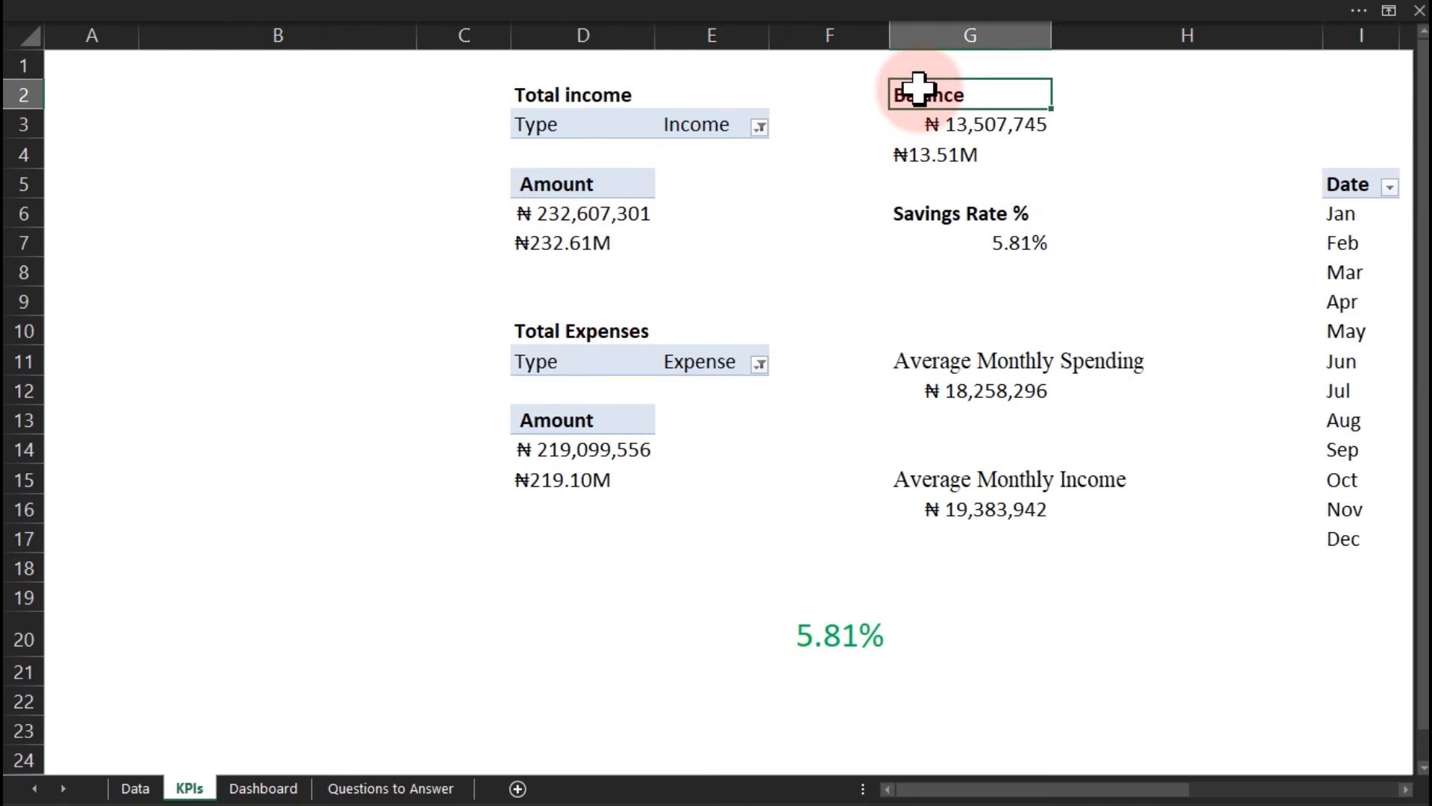
pyautogui.click(922, 212)
pyautogui.click(923, 359)
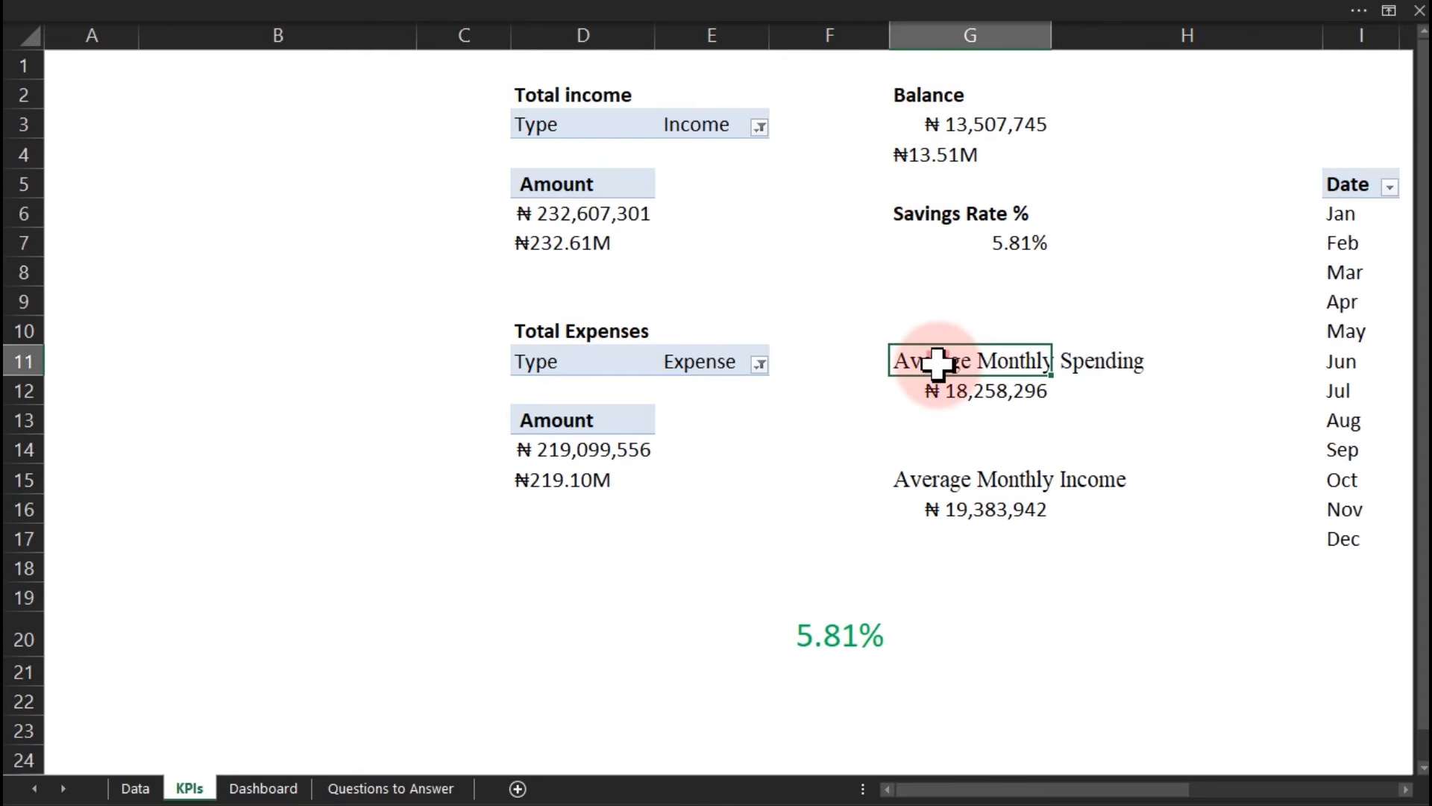
pyautogui.click(939, 478)
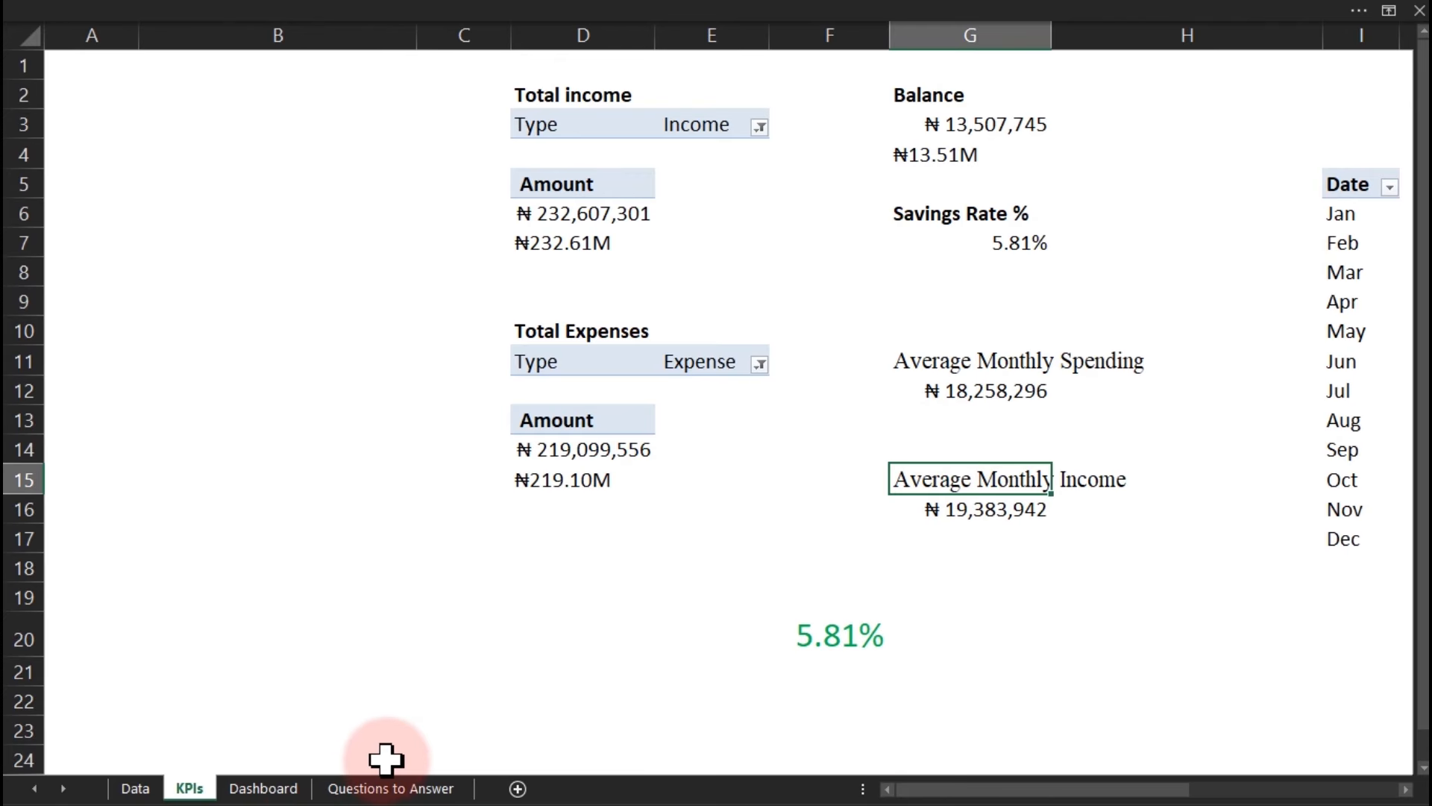
# On Questions to Answer, view the Spending Growth 2024 vs 2025 calculation.
pyautogui.click(351, 788)
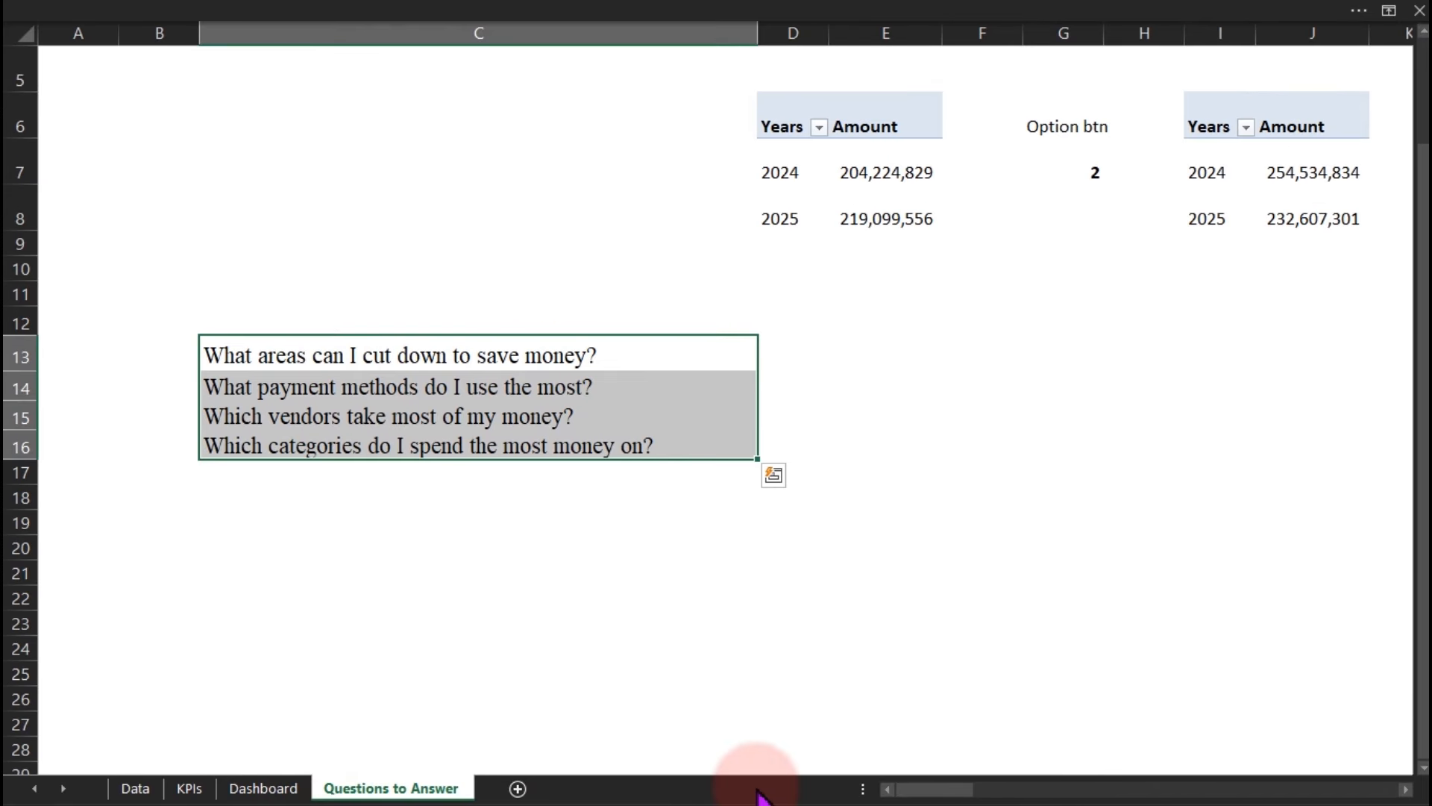
pyautogui.moveTo(1423, 495); pyautogui.dragTo(1425, 313)
pyautogui.click(865, 87)
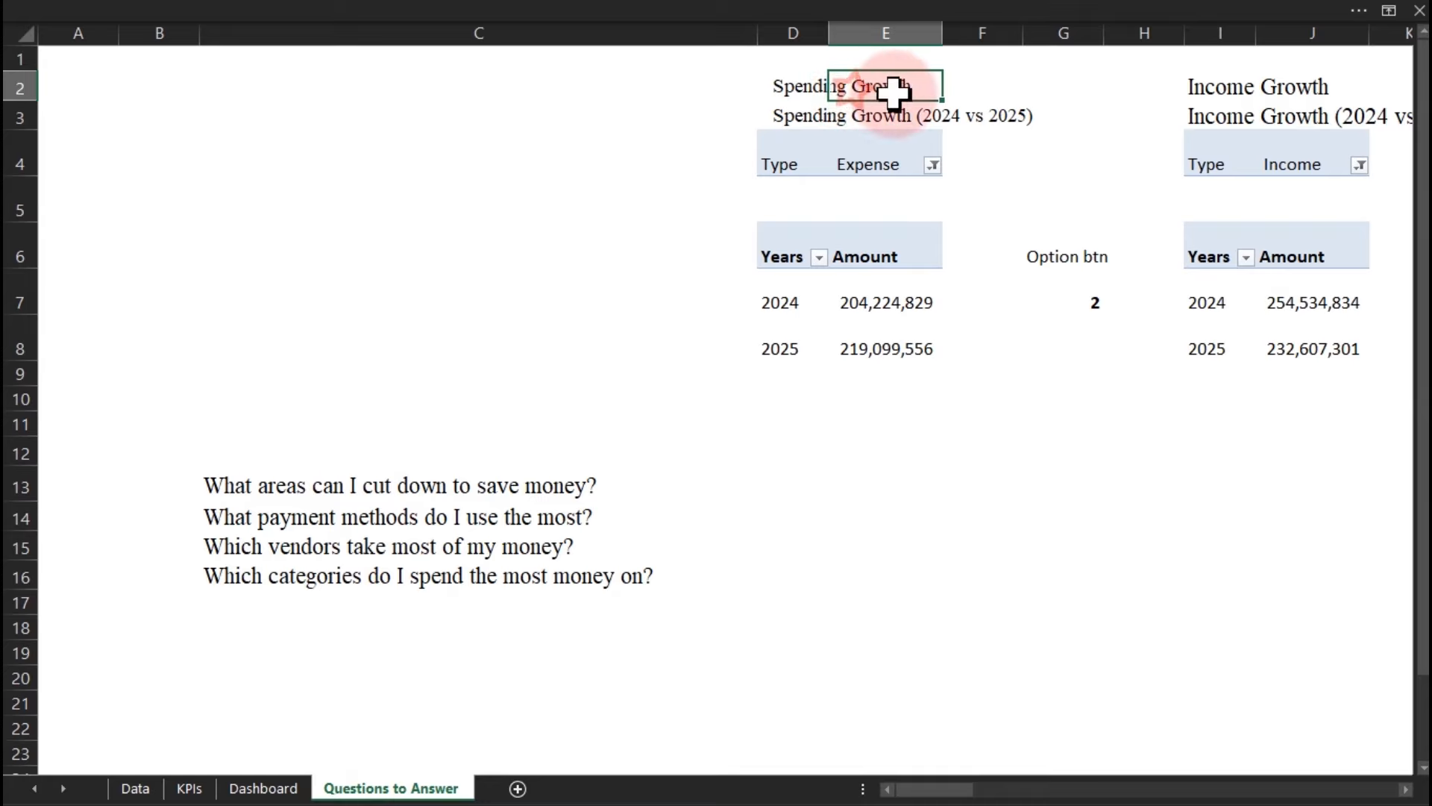
pyautogui.click(948, 117)
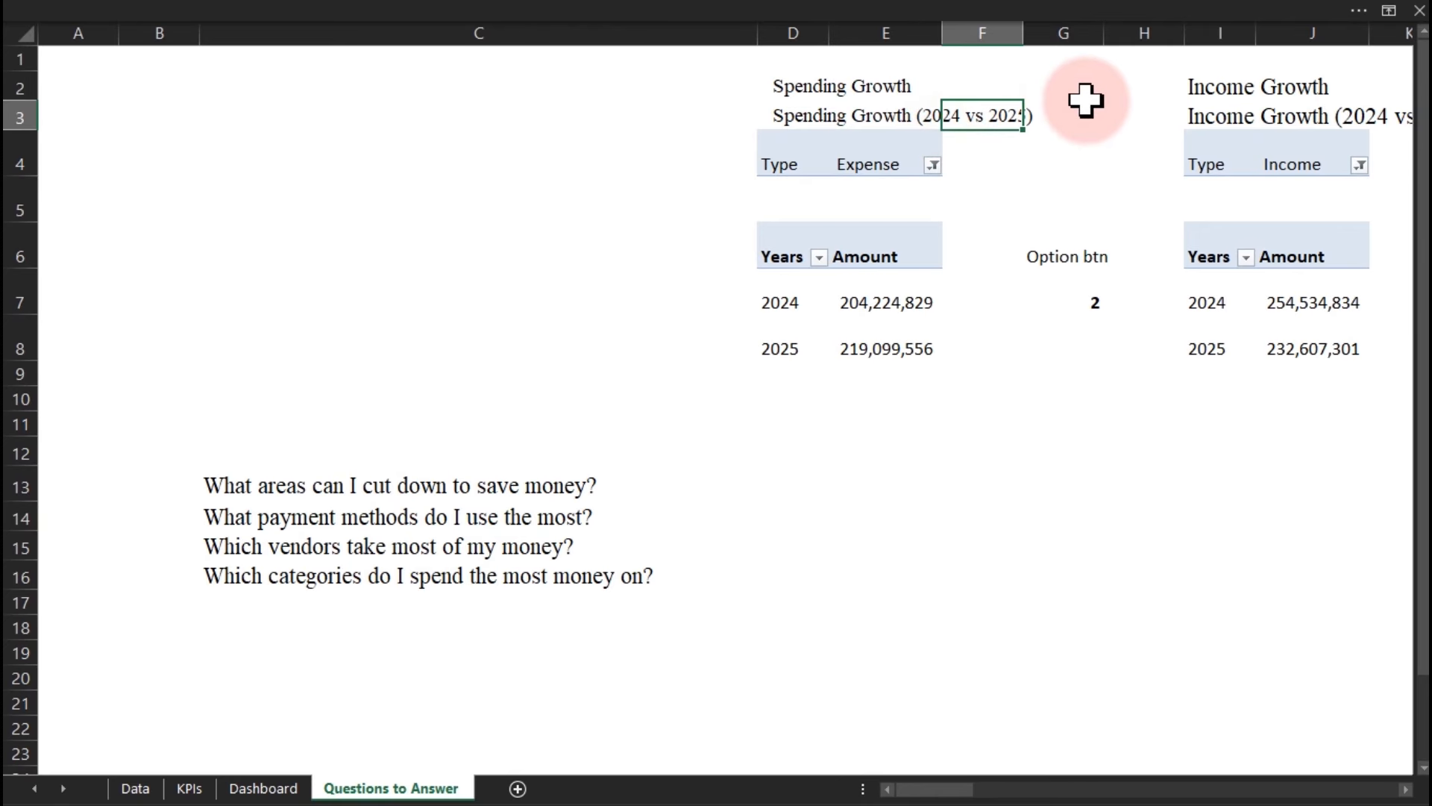
pyautogui.press('Right')
pyautogui.press('Right')
pyautogui.press('Right')
pyautogui.press('Right')
pyautogui.press('Right')
pyautogui.press('Right')
pyautogui.press('Right')
pyautogui.press('Right')
pyautogui.press('Right')
pyautogui.press('Right')
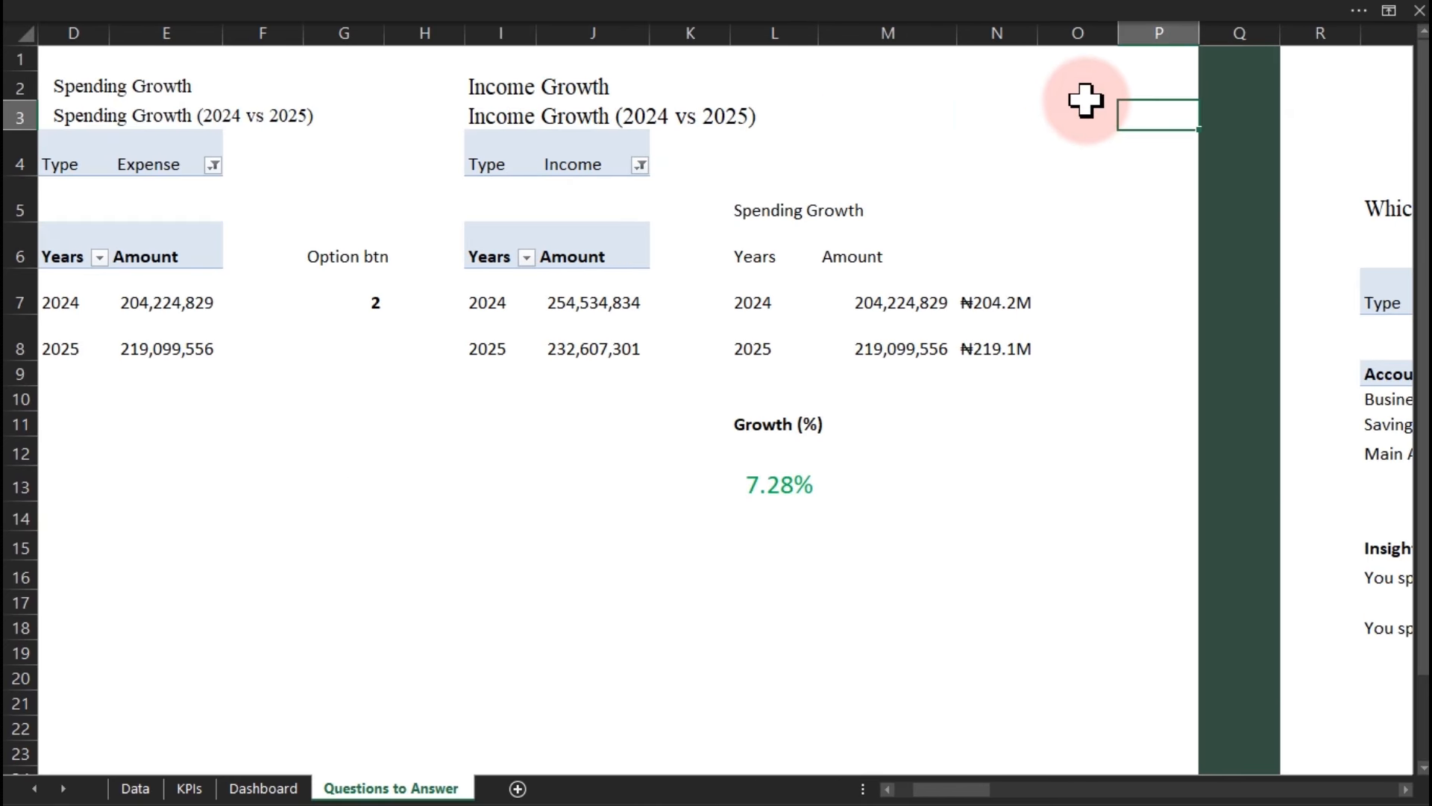
# Move right through the account, year-over-year, weekend, income-consistency and fuel-spike analyses, ending on Dashboard.
pyautogui.press('Right')
pyautogui.press('Right')
pyautogui.press('Right')
pyautogui.press('Right')
pyautogui.press('Right')
pyautogui.press('Right')
pyautogui.press('Right')
pyautogui.press('Right')
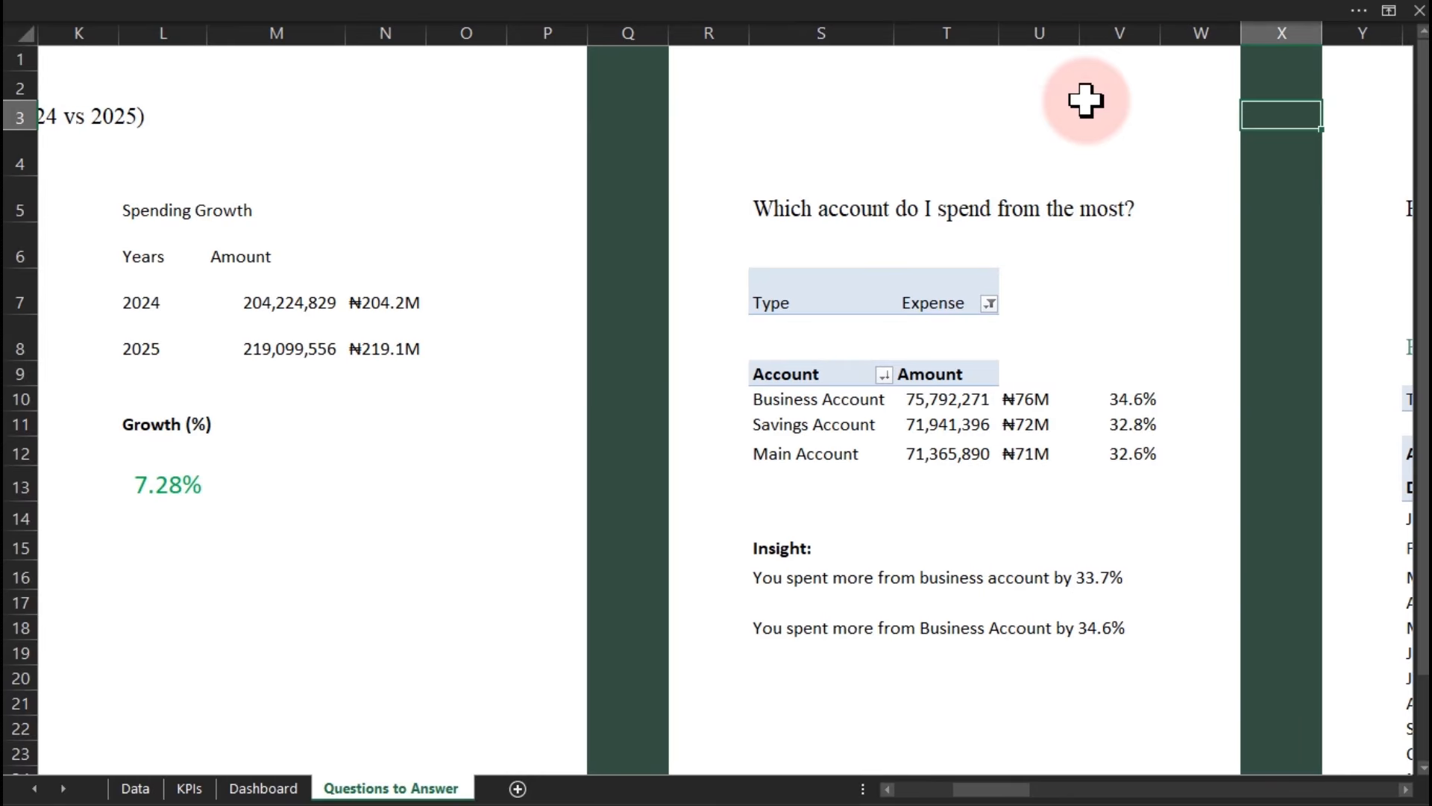
pyautogui.press('Right')
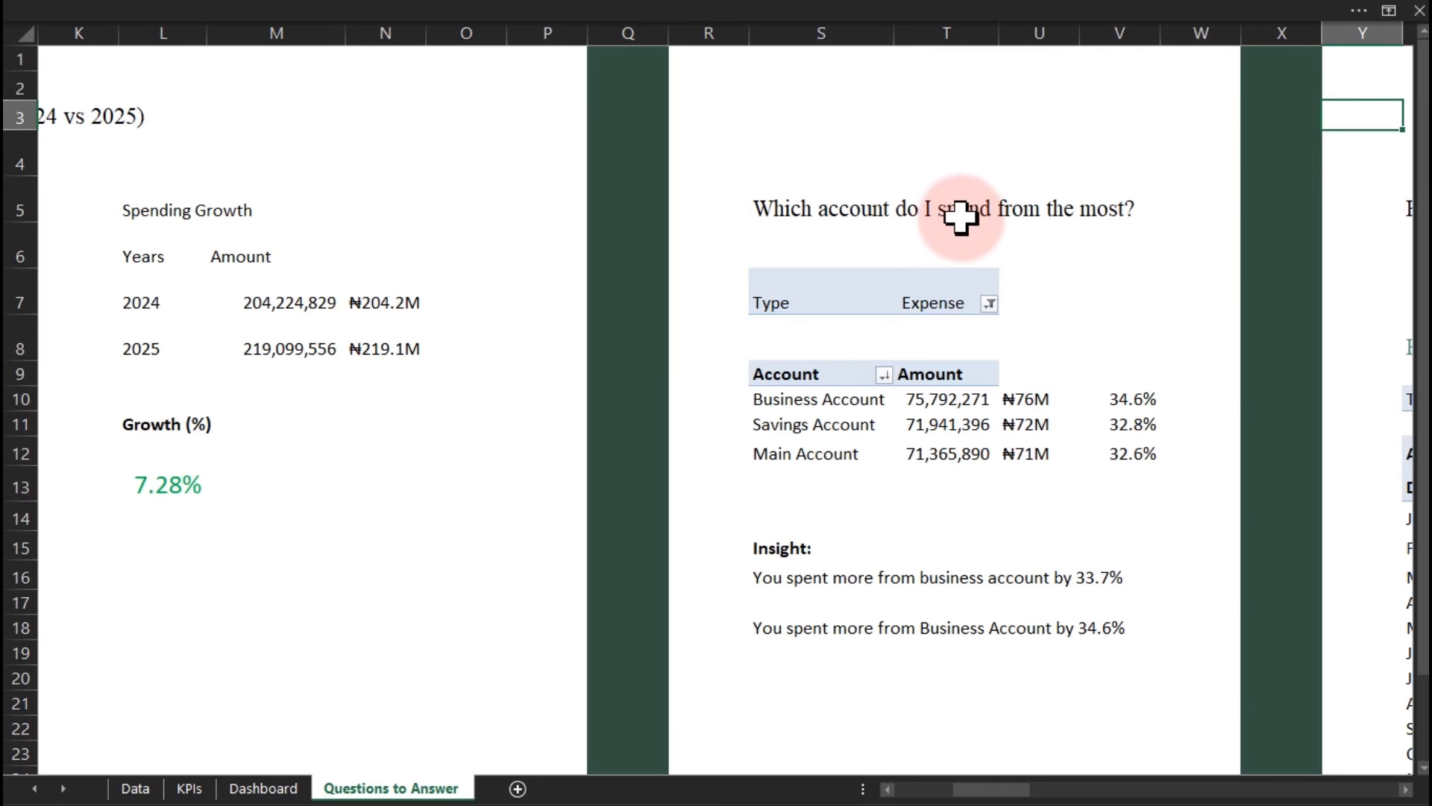
pyautogui.click(1052, 234)
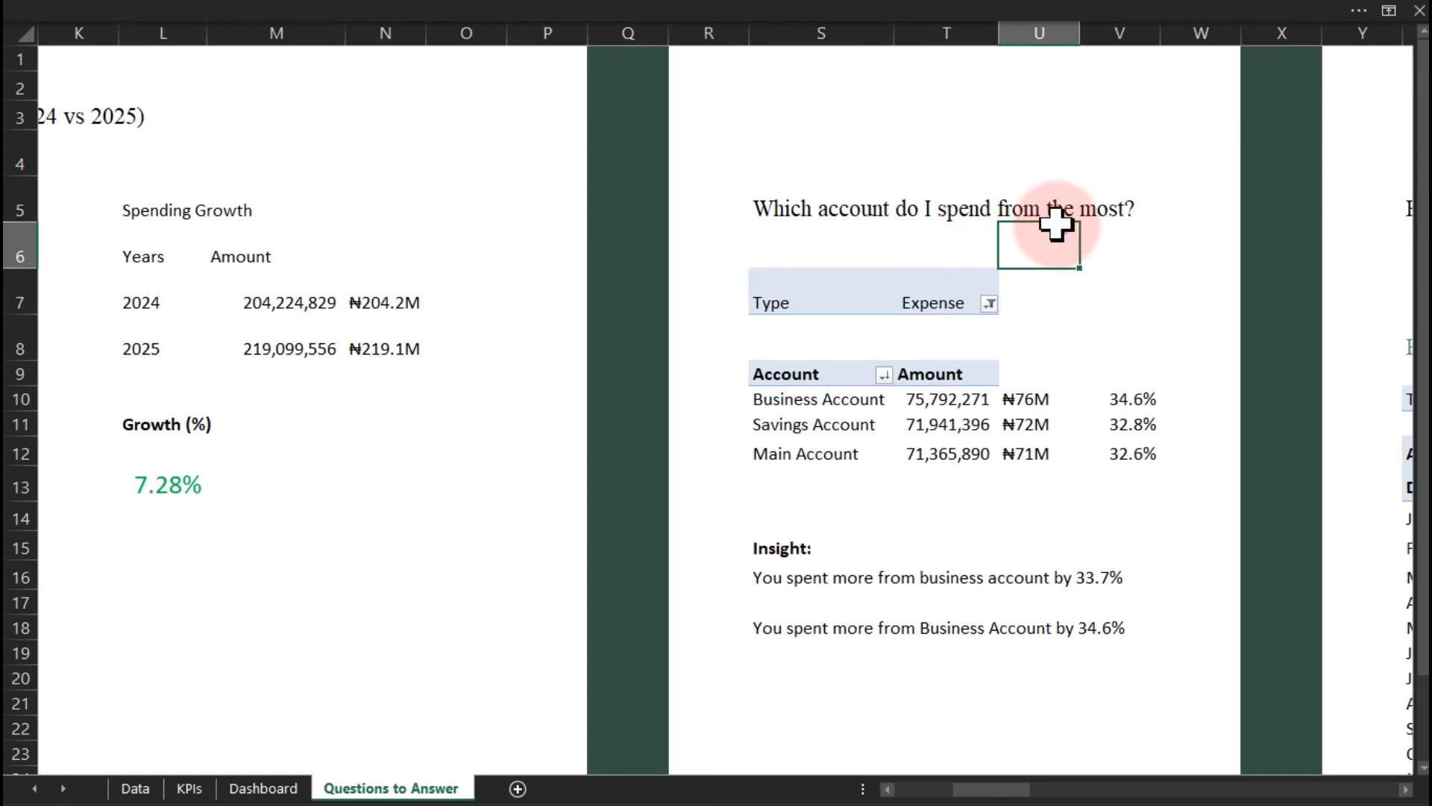
pyautogui.press('Right')
pyautogui.press('Right')
pyautogui.press('Right')
pyautogui.press('Right')
pyautogui.press('Right')
pyautogui.press('Right')
pyautogui.press('Right')
pyautogui.press('Right')
pyautogui.press('Right')
pyautogui.press('Right')
pyautogui.press('Right')
pyautogui.press('Right')
pyautogui.press('Right')
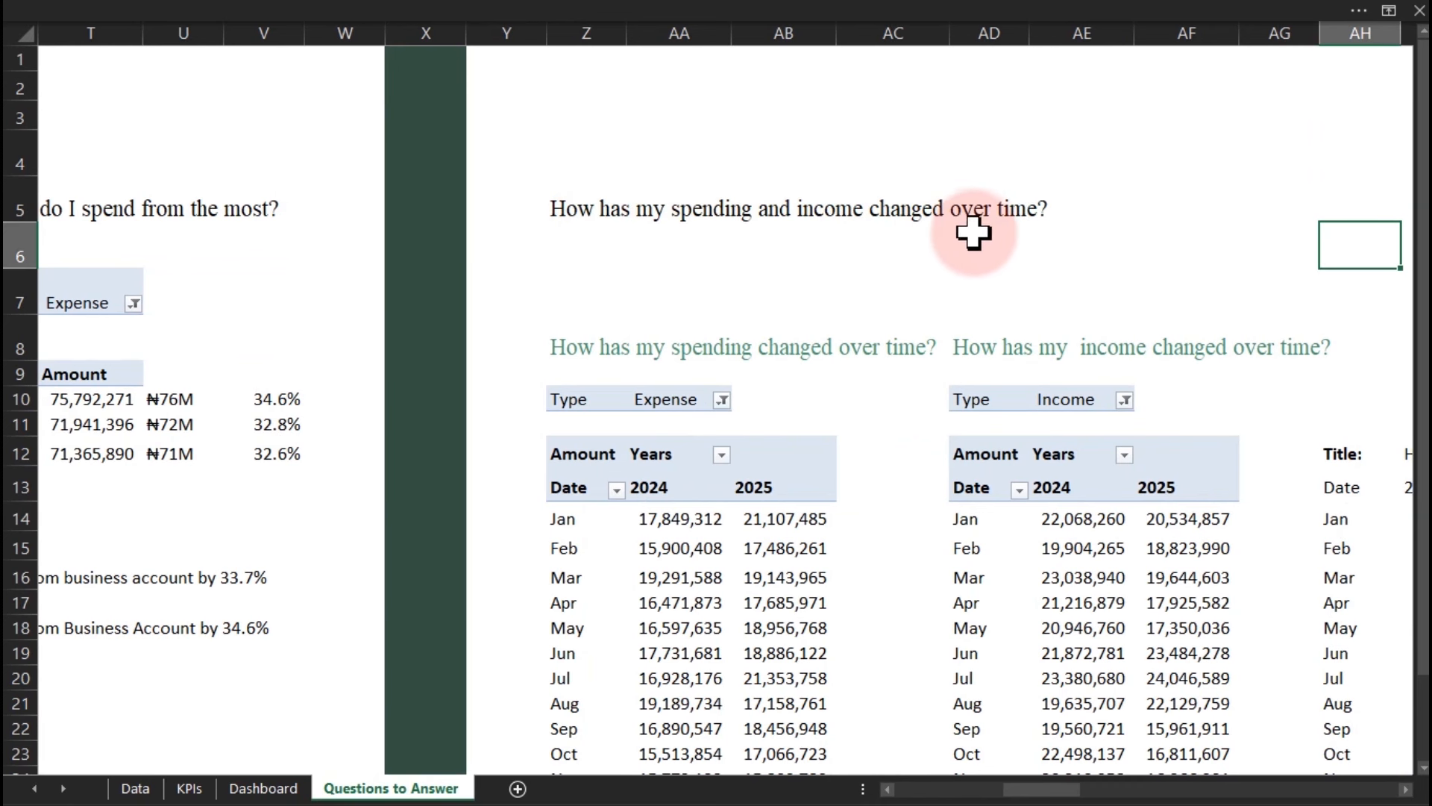
pyautogui.press('Right')
pyautogui.press('Right')
pyautogui.press('Right')
pyautogui.press('Right')
pyautogui.press('Right')
pyautogui.press('Right')
pyautogui.press('Right')
pyautogui.press('Right')
pyautogui.press('Right')
pyautogui.press('Right')
pyautogui.press('Right')
pyautogui.press('Right')
pyautogui.press('Right')
pyautogui.press('Right')
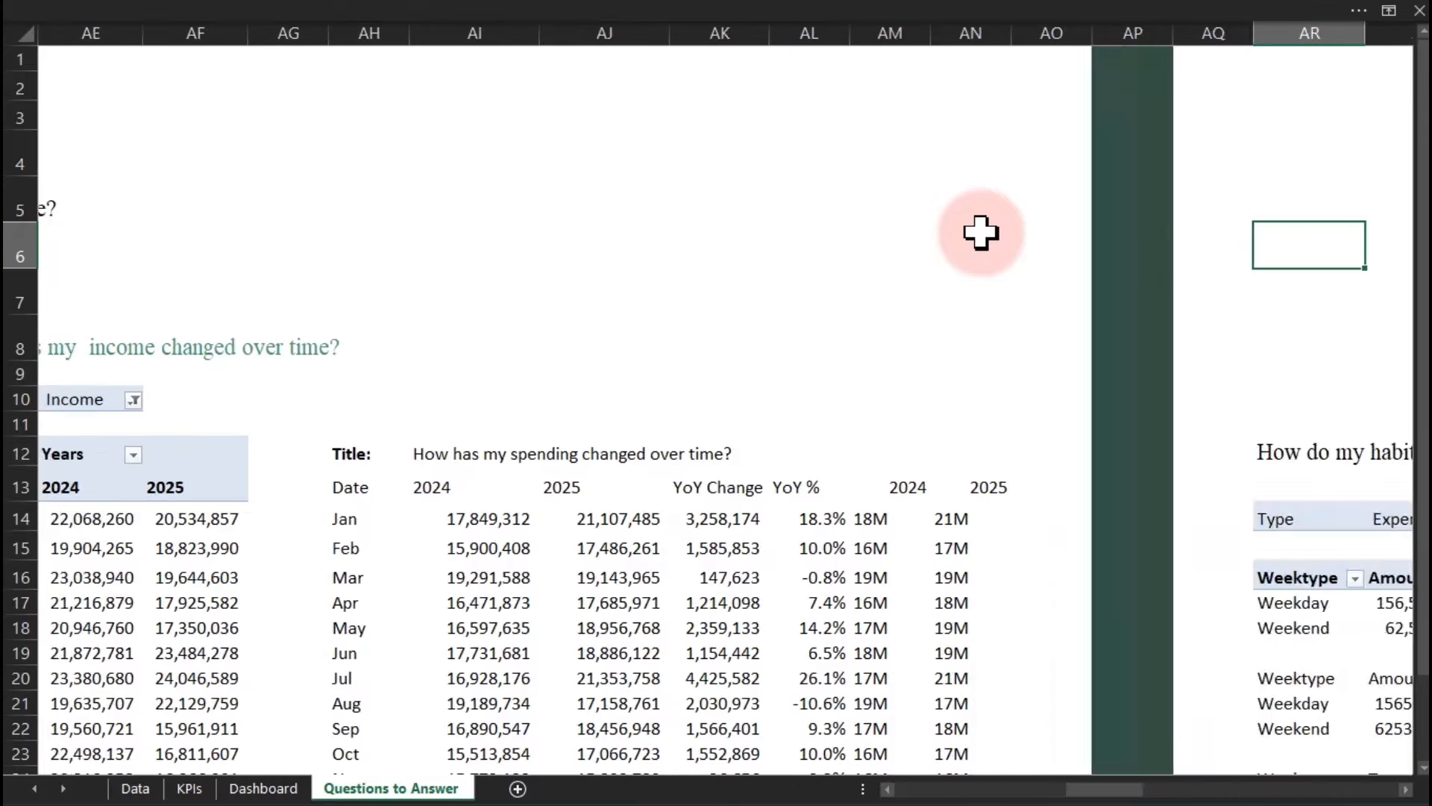
pyautogui.press('Right')
pyautogui.press('Right')
pyautogui.press('Right')
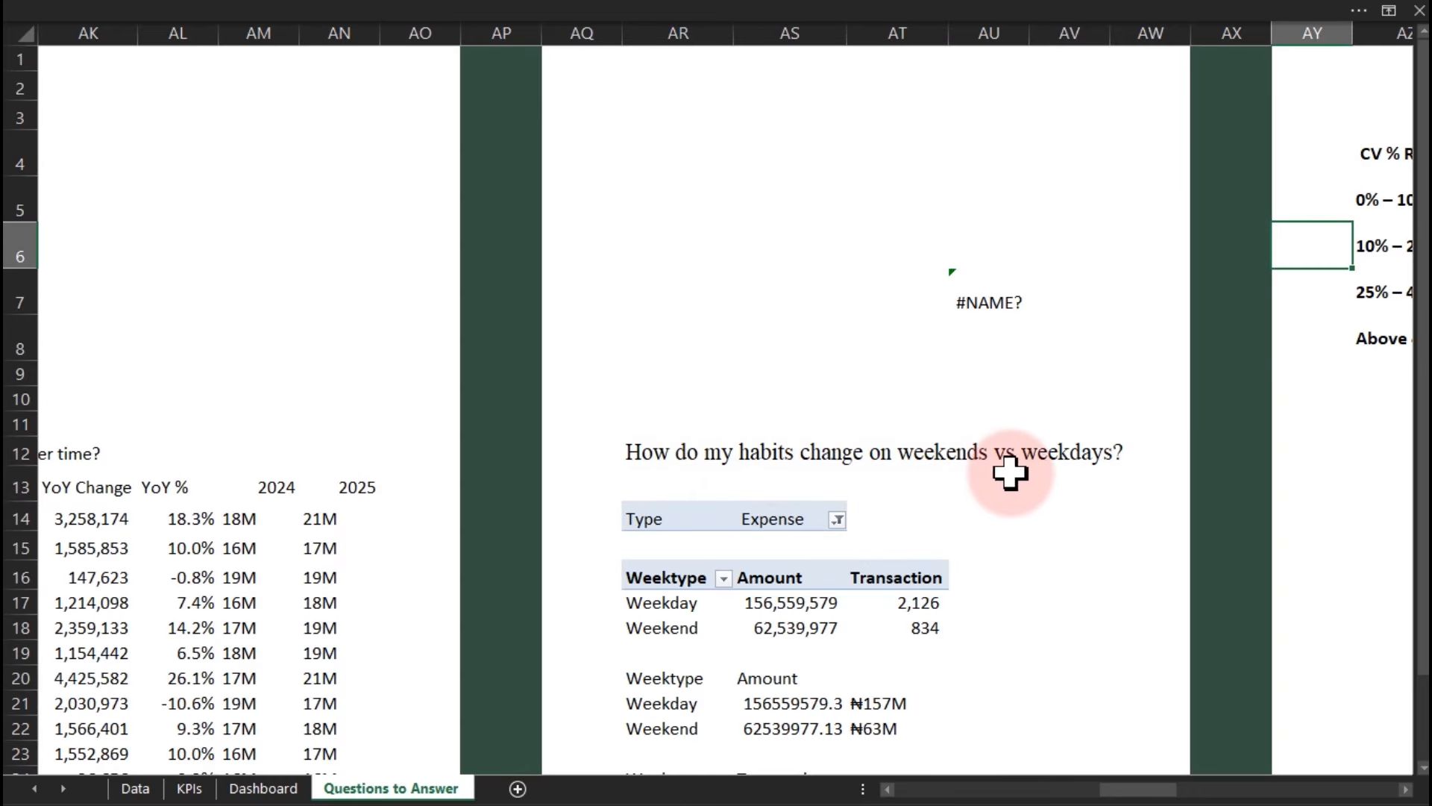
pyautogui.press('Right')
pyautogui.press('Right')
pyautogui.press('Right')
pyautogui.press('Right')
pyautogui.press('Right')
pyautogui.press('Right')
pyautogui.press('Right')
pyautogui.press('Right')
pyautogui.press('Right')
pyautogui.press('Right')
pyautogui.press('Right')
pyautogui.press('Right')
pyautogui.press('Right')
pyautogui.press('Right')
pyautogui.press('Right')
pyautogui.press('Right')
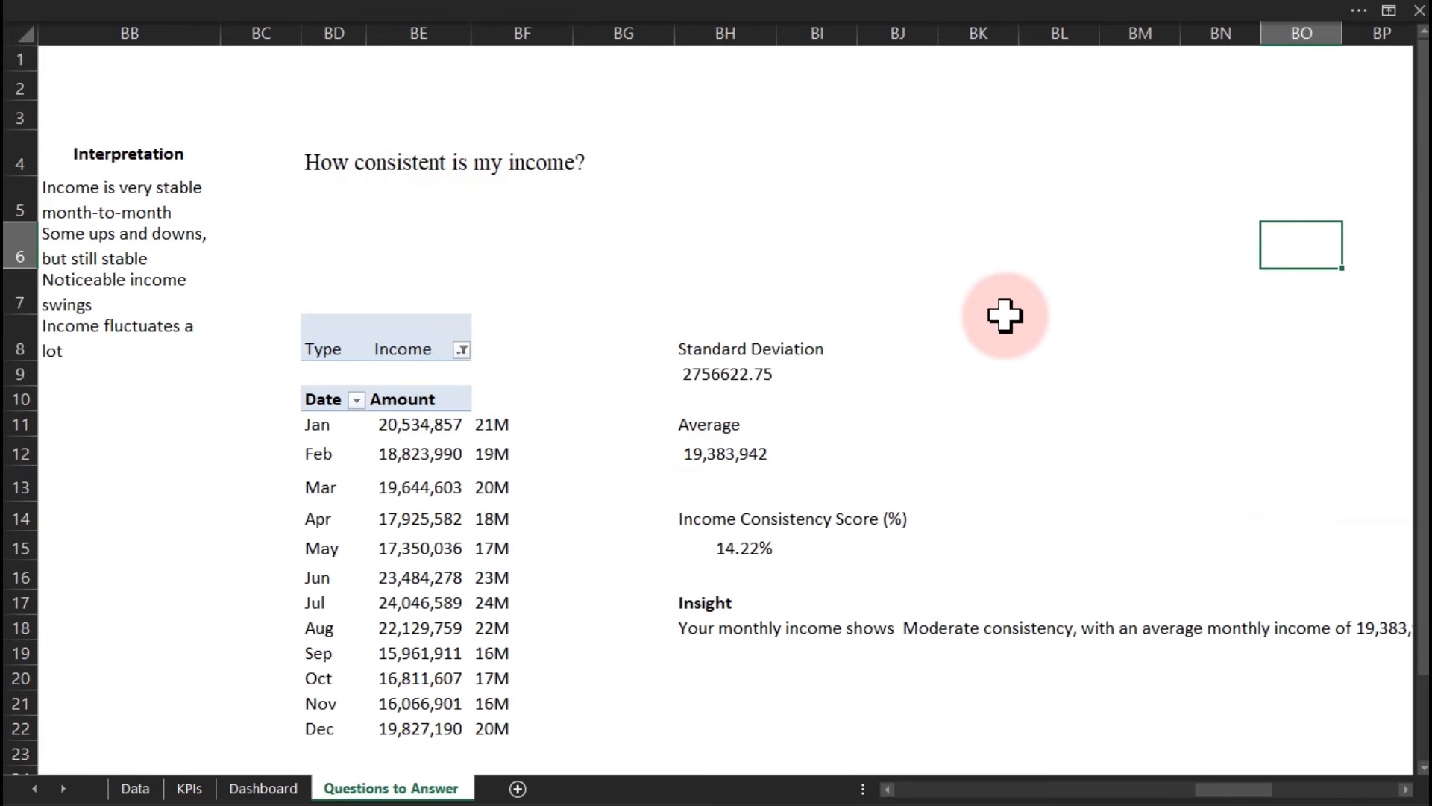
pyautogui.press('Right')
pyautogui.press('Right')
pyautogui.press('Right')
pyautogui.press('Right')
pyautogui.press('Right')
pyautogui.press('Right')
pyautogui.press('Right')
pyautogui.press('Right')
pyautogui.press('Right')
pyautogui.press('Right')
pyautogui.press('Right')
pyautogui.press('Right')
pyautogui.press('Right')
pyautogui.press('Right')
pyautogui.press('Right')
pyautogui.press('Right')
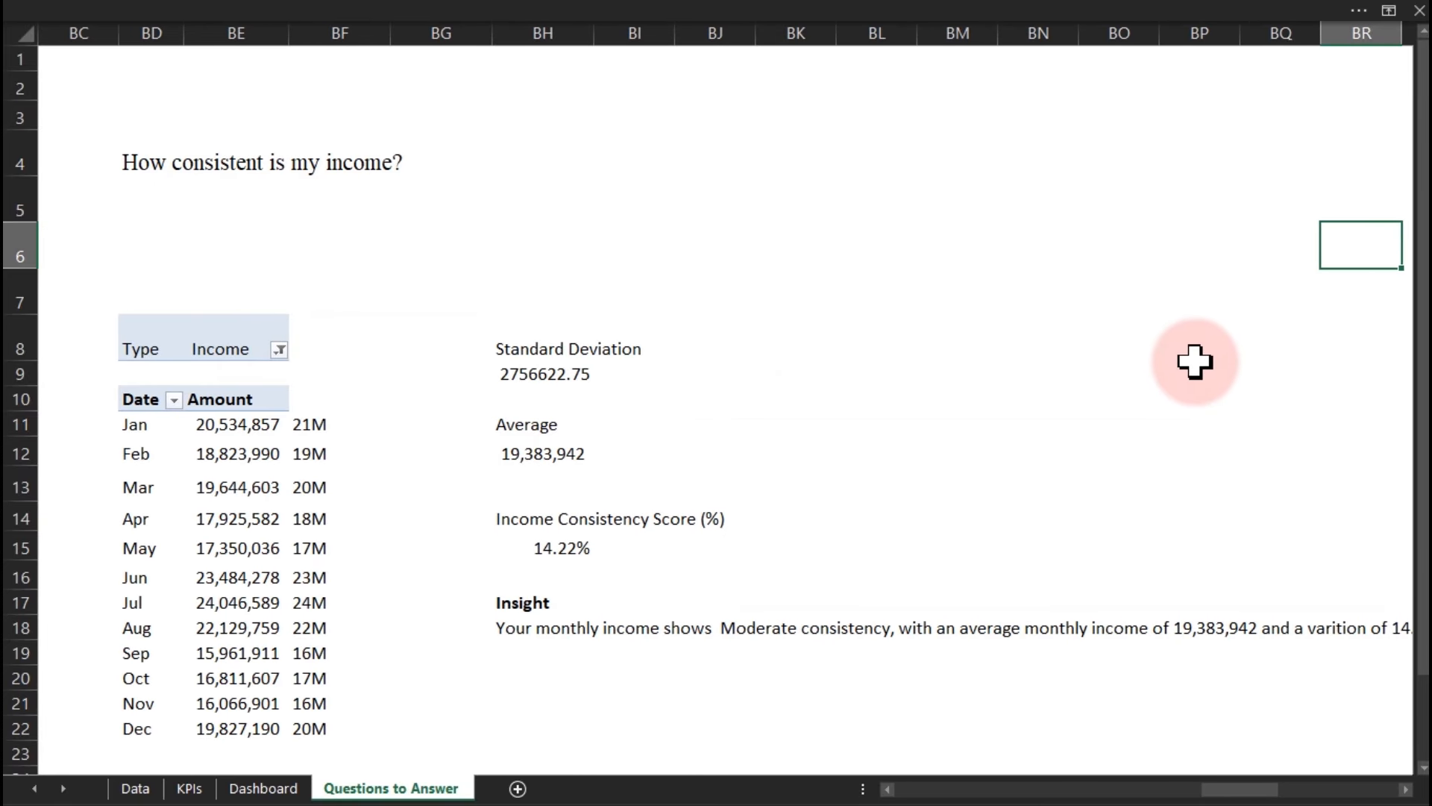
pyautogui.press('Right')
pyautogui.press('Right')
pyautogui.press('Right')
pyautogui.press('Right')
pyautogui.press('Right')
pyautogui.press('Right')
pyautogui.press('Right')
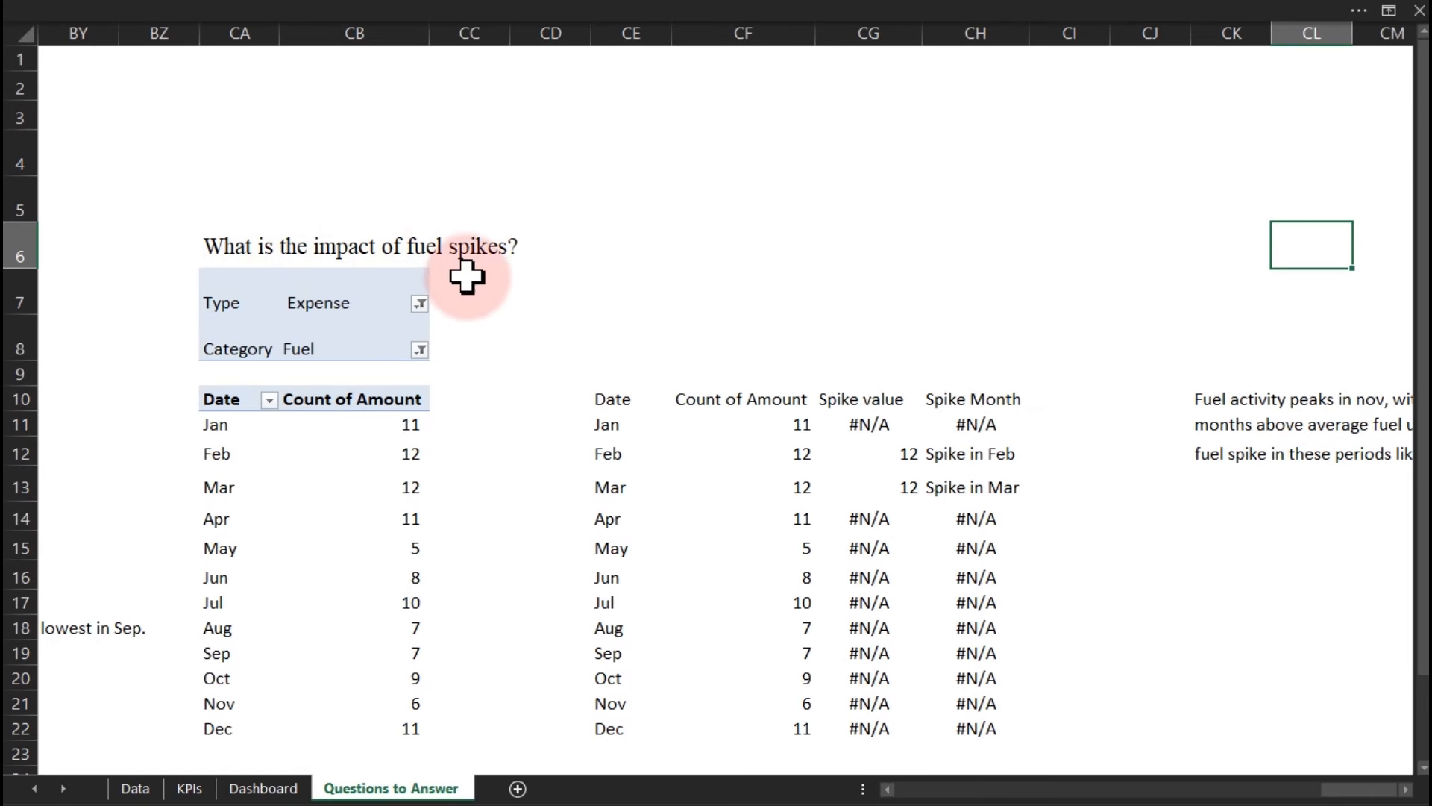
pyautogui.click(262, 788)
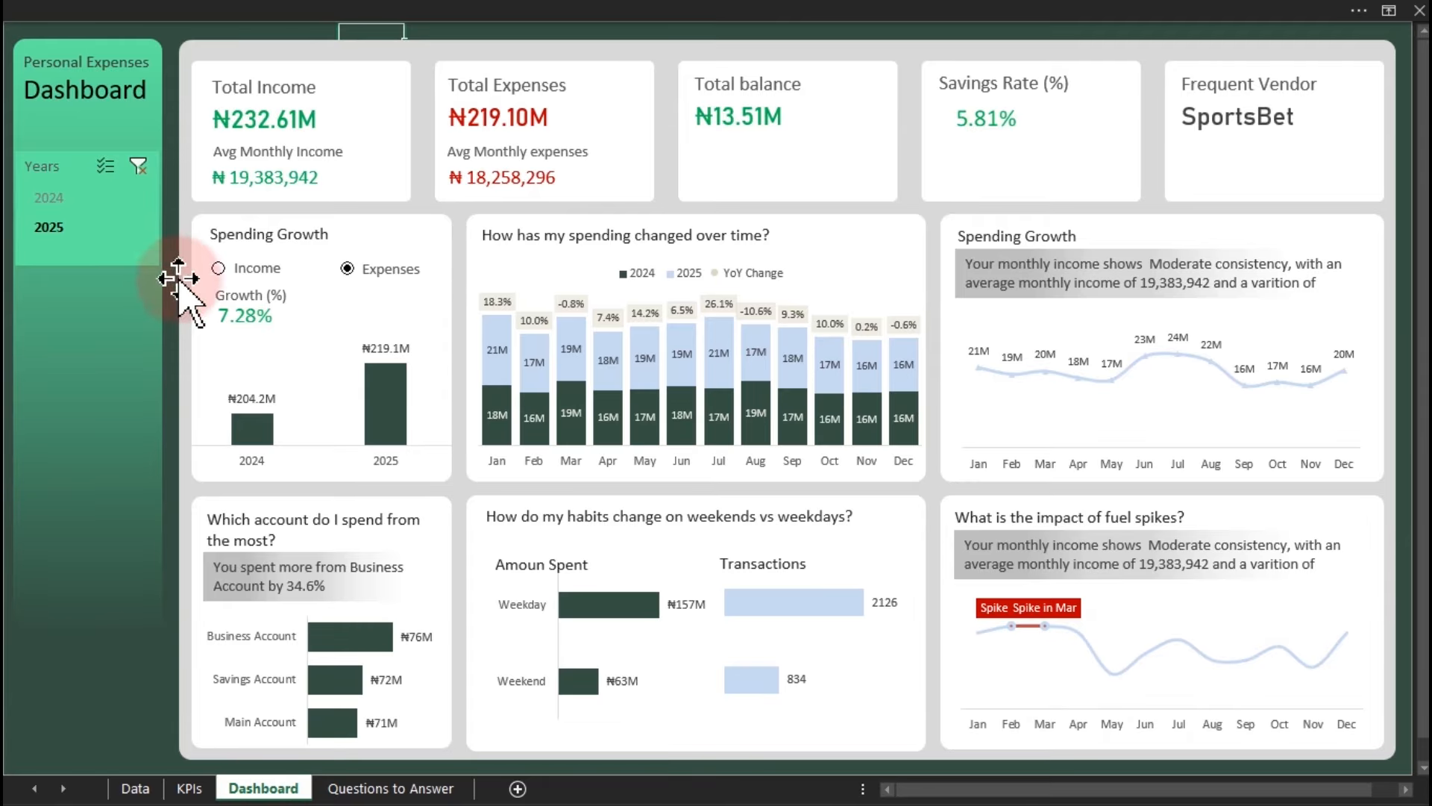
# Toggle the dashboard growth panel between Income and Expenses, leaving Income selected.
pyautogui.click(218, 268)
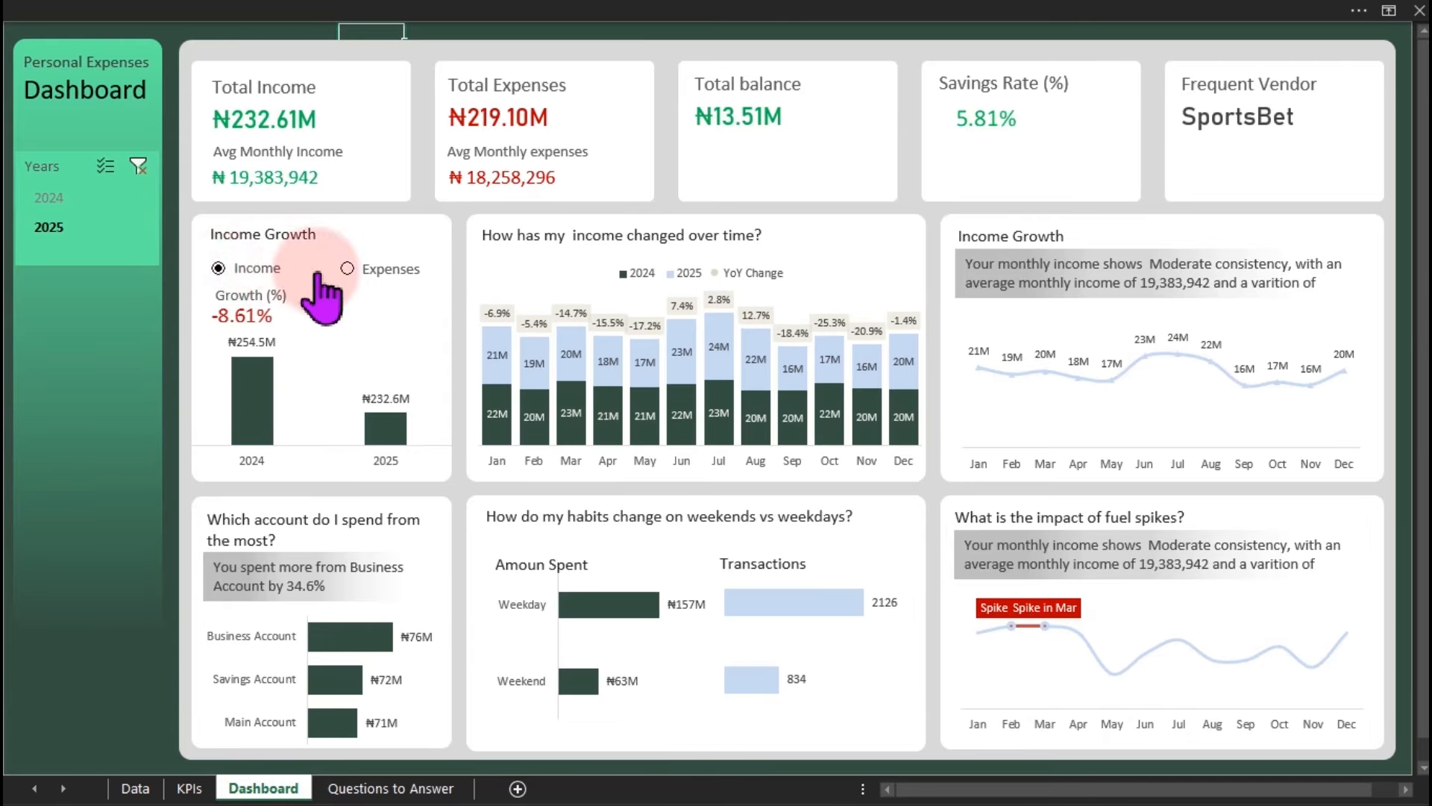
pyautogui.click(347, 269)
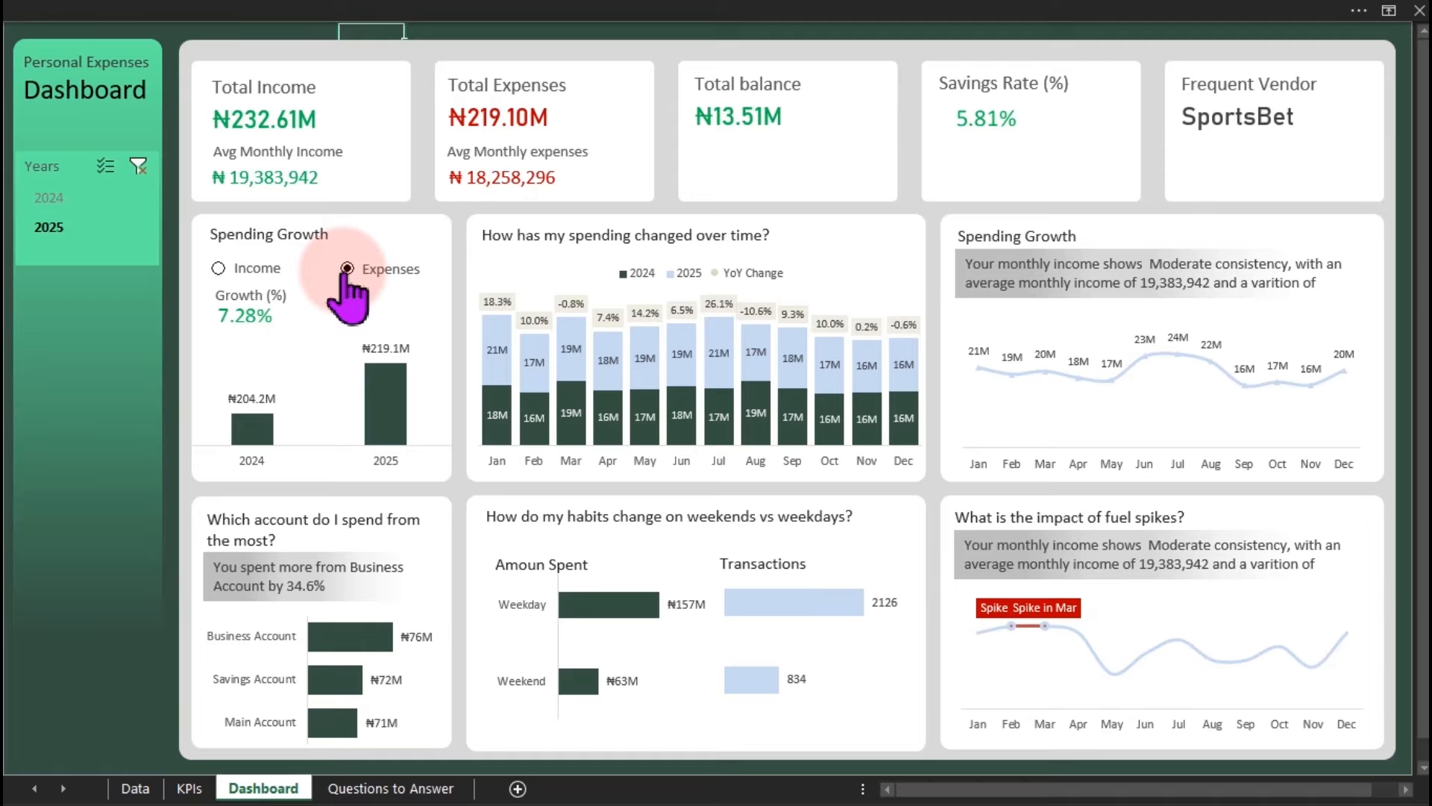
pyautogui.click(257, 270)
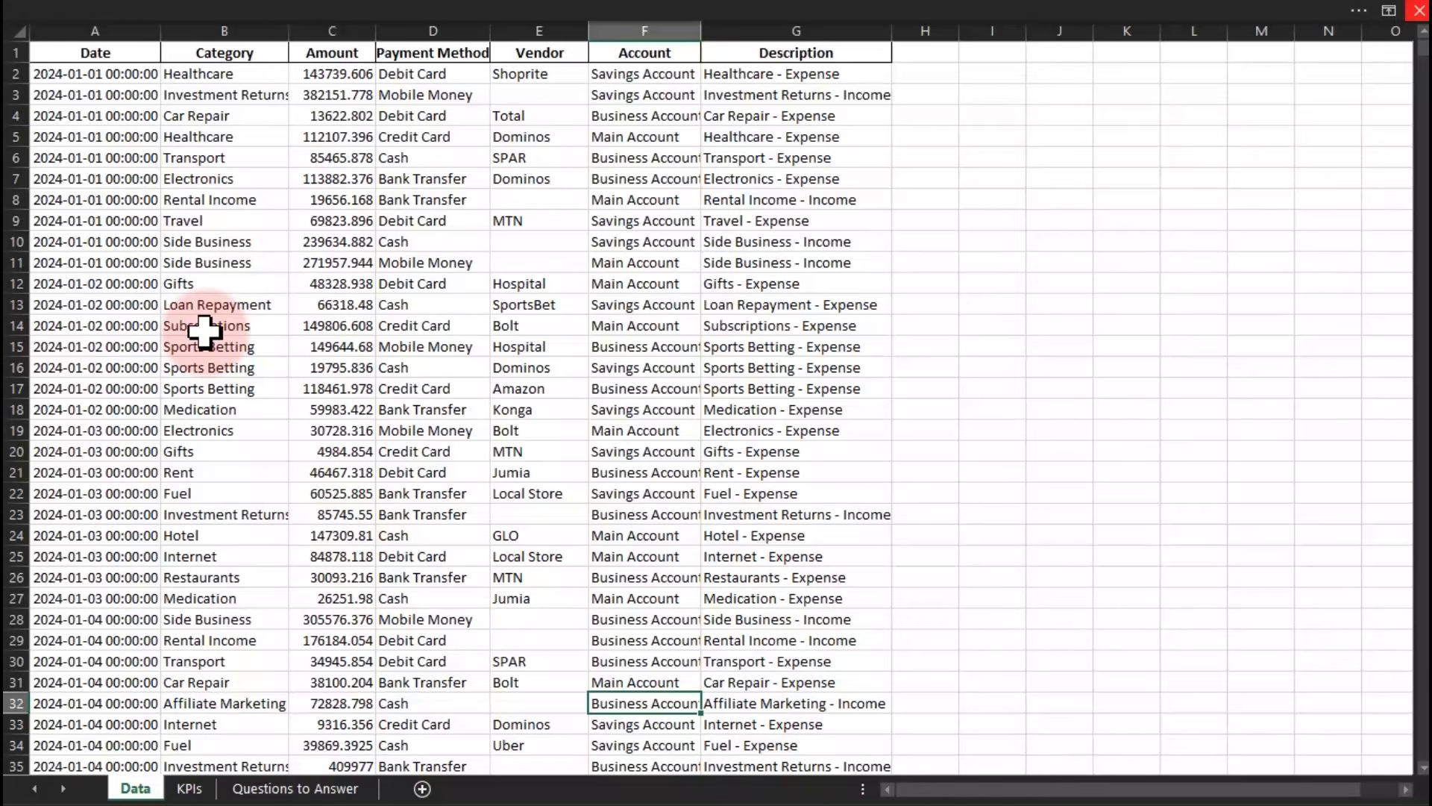
# Inspect sample transactions: a Gifts category, a Bank Transfer payment, and amounts like 66318.48.
pyautogui.click(256, 277)
pyautogui.click(427, 407)
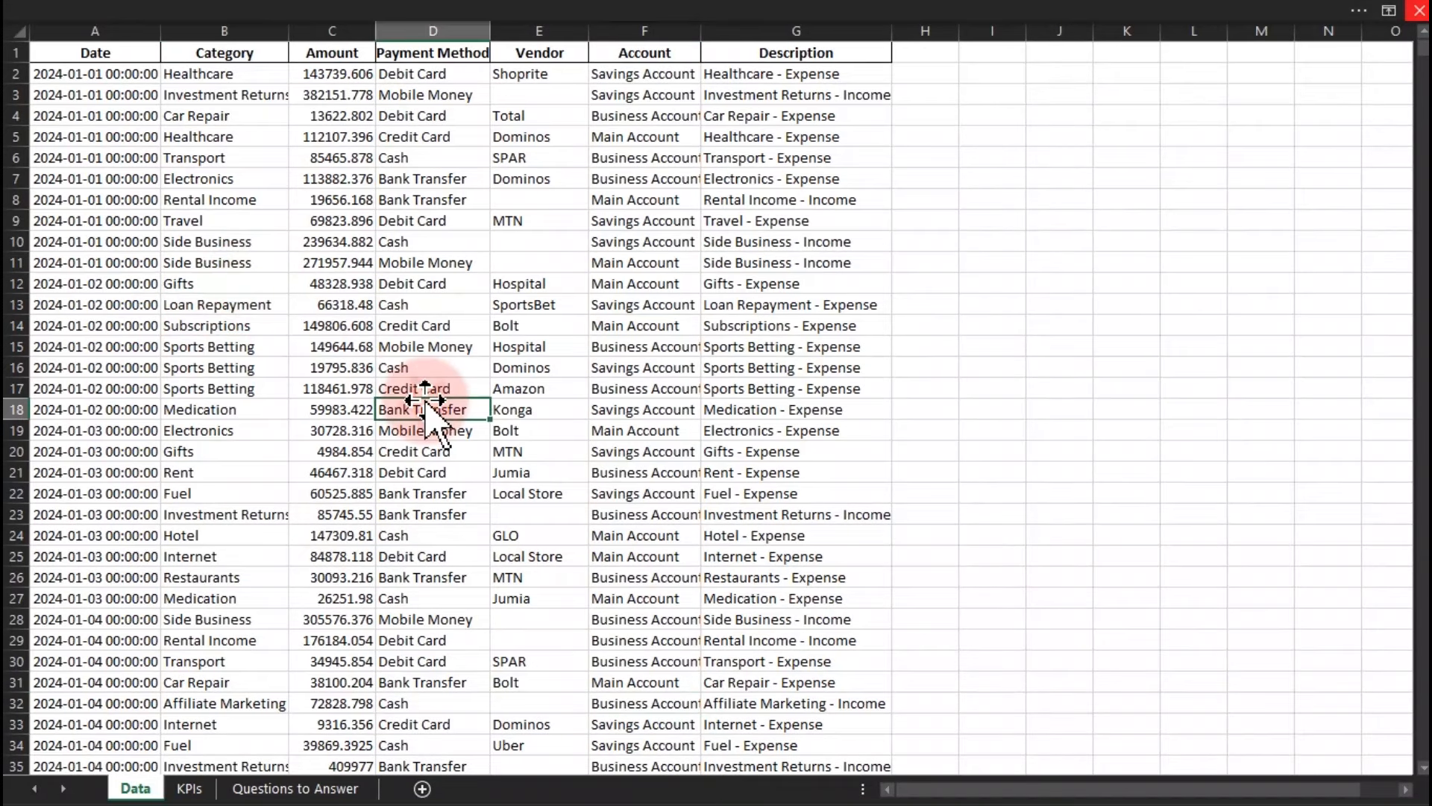
pyautogui.click(336, 304)
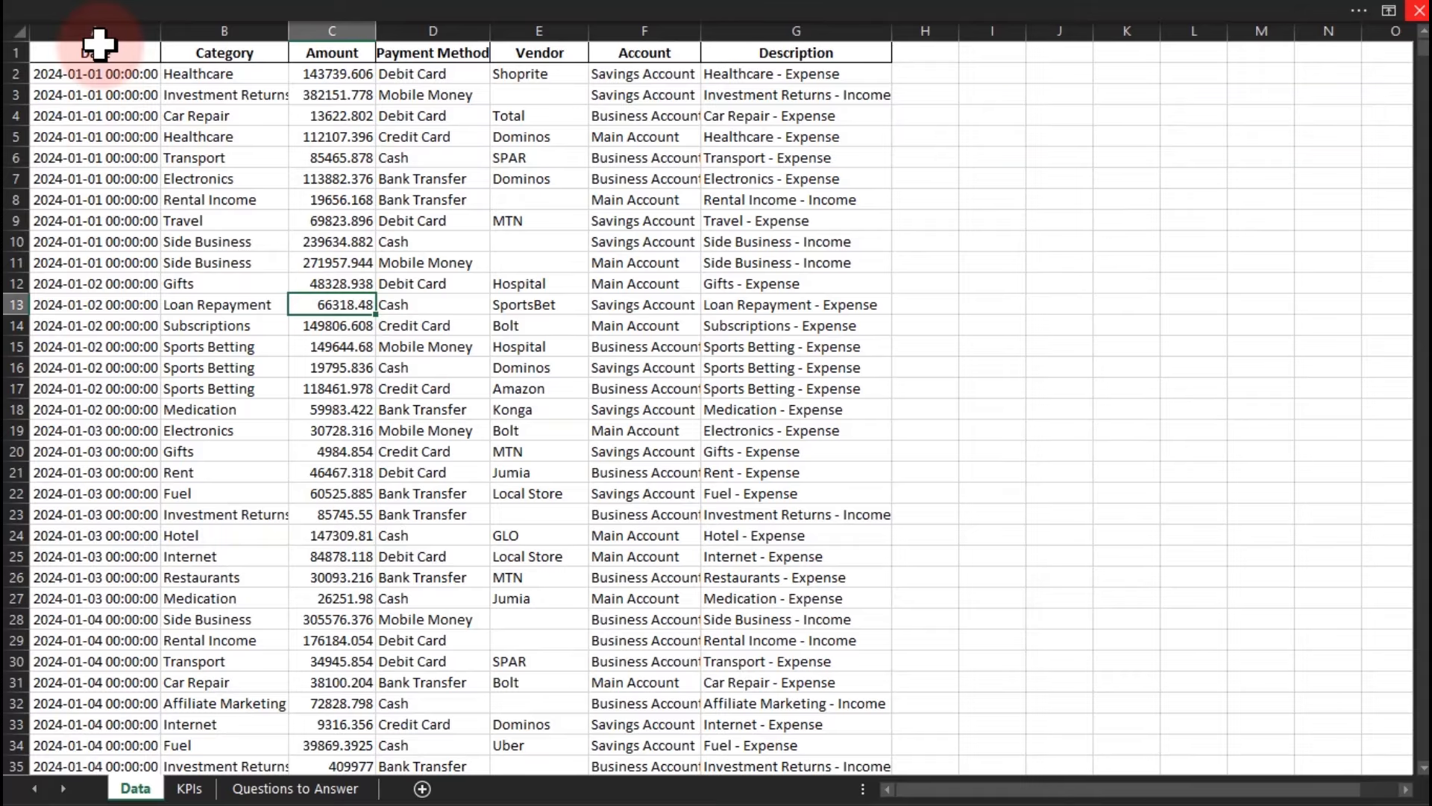
pyautogui.click(371, 369)
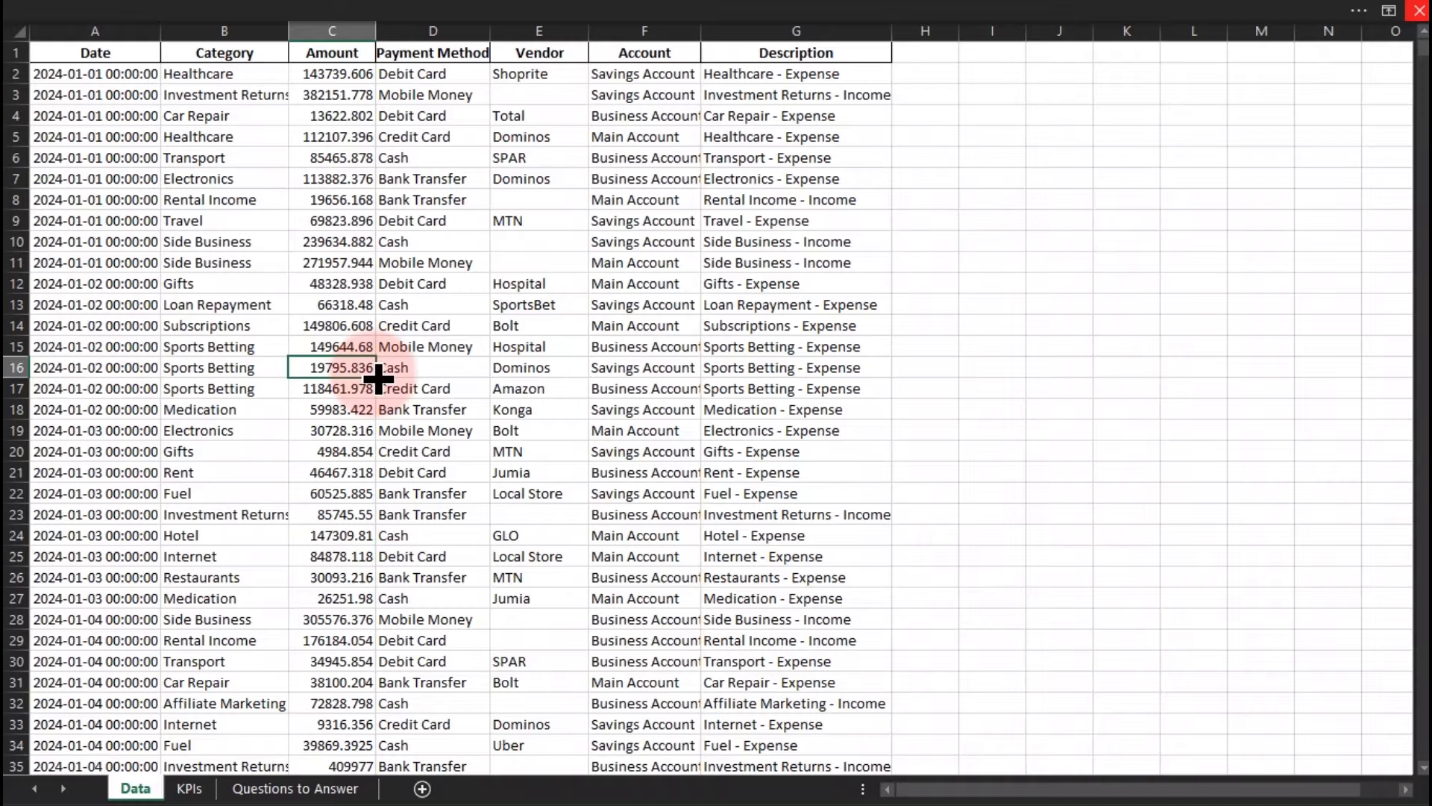
pyautogui.click(343, 344)
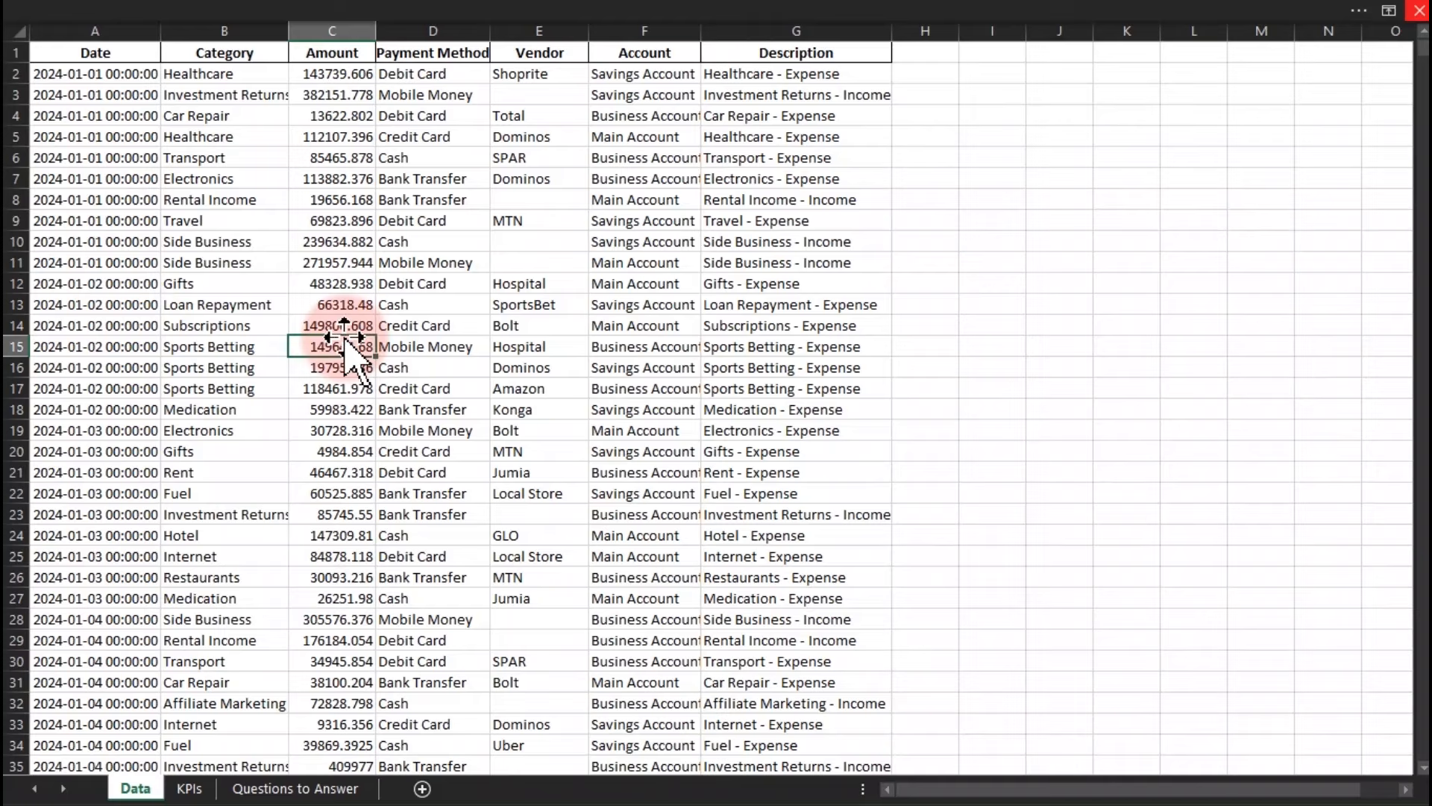
# Convert the transaction range A1:G8001 into a table with headers.
pyautogui.click(345, 281)
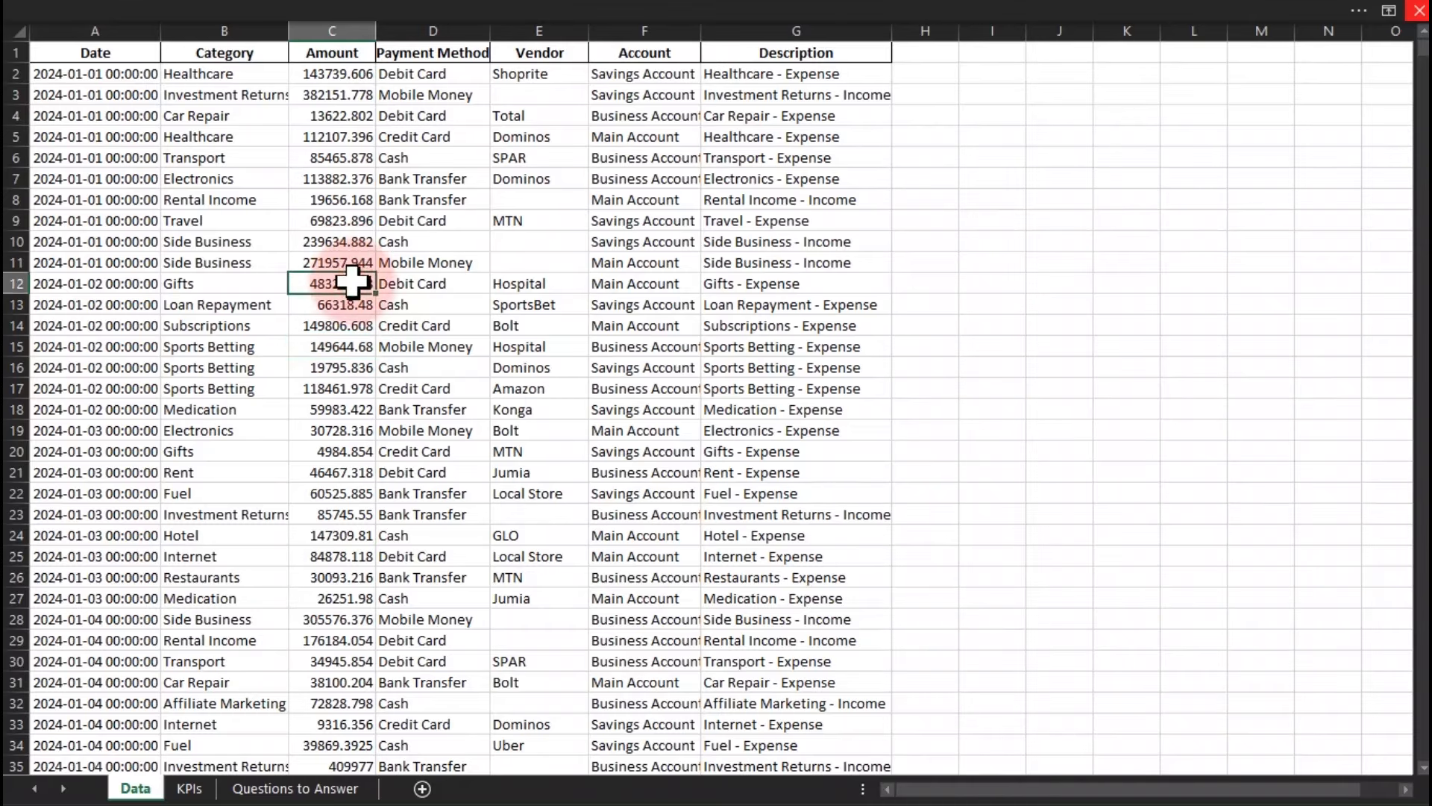
pyautogui.hotkey('ctrl', 't')
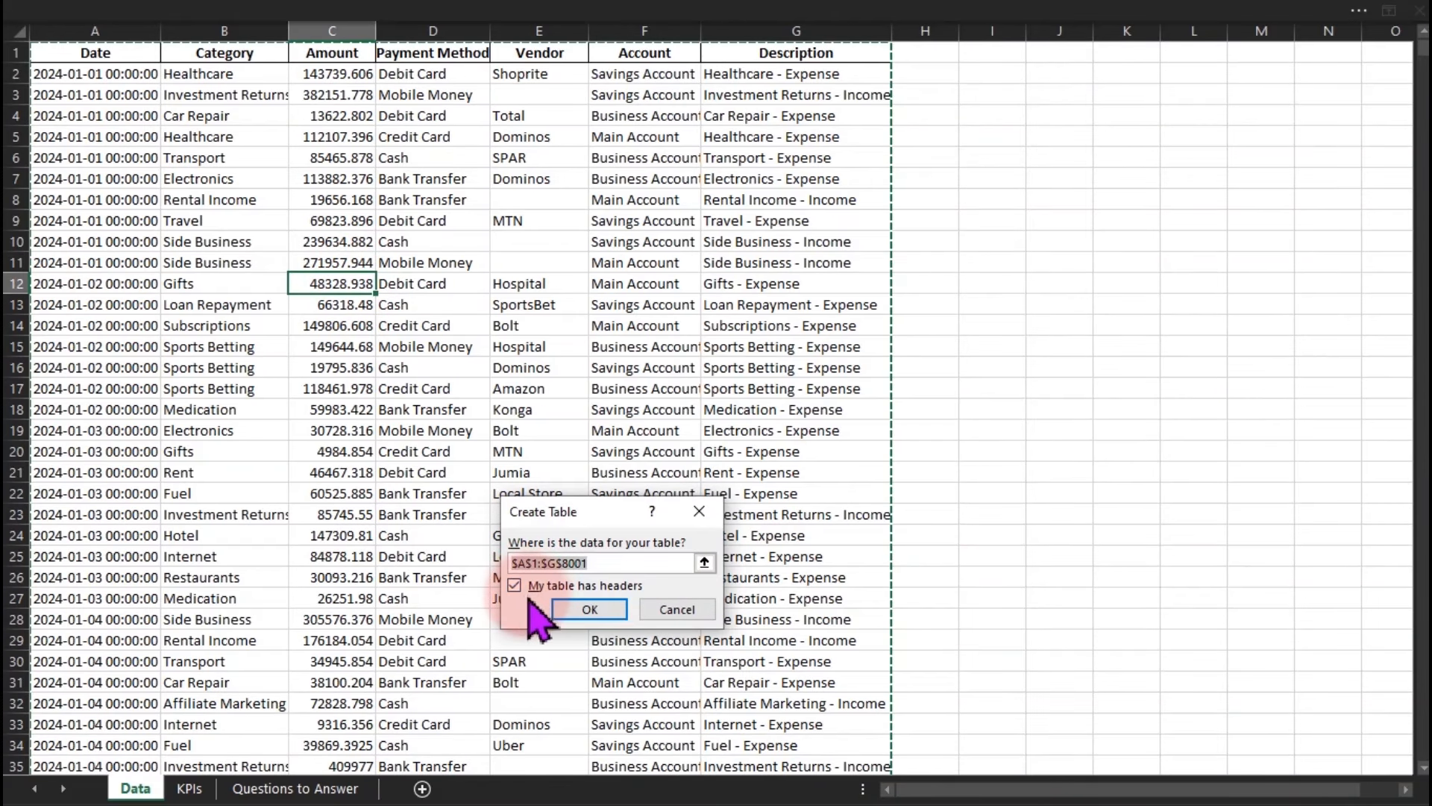
pyautogui.click(574, 611)
pyautogui.click(481, 306)
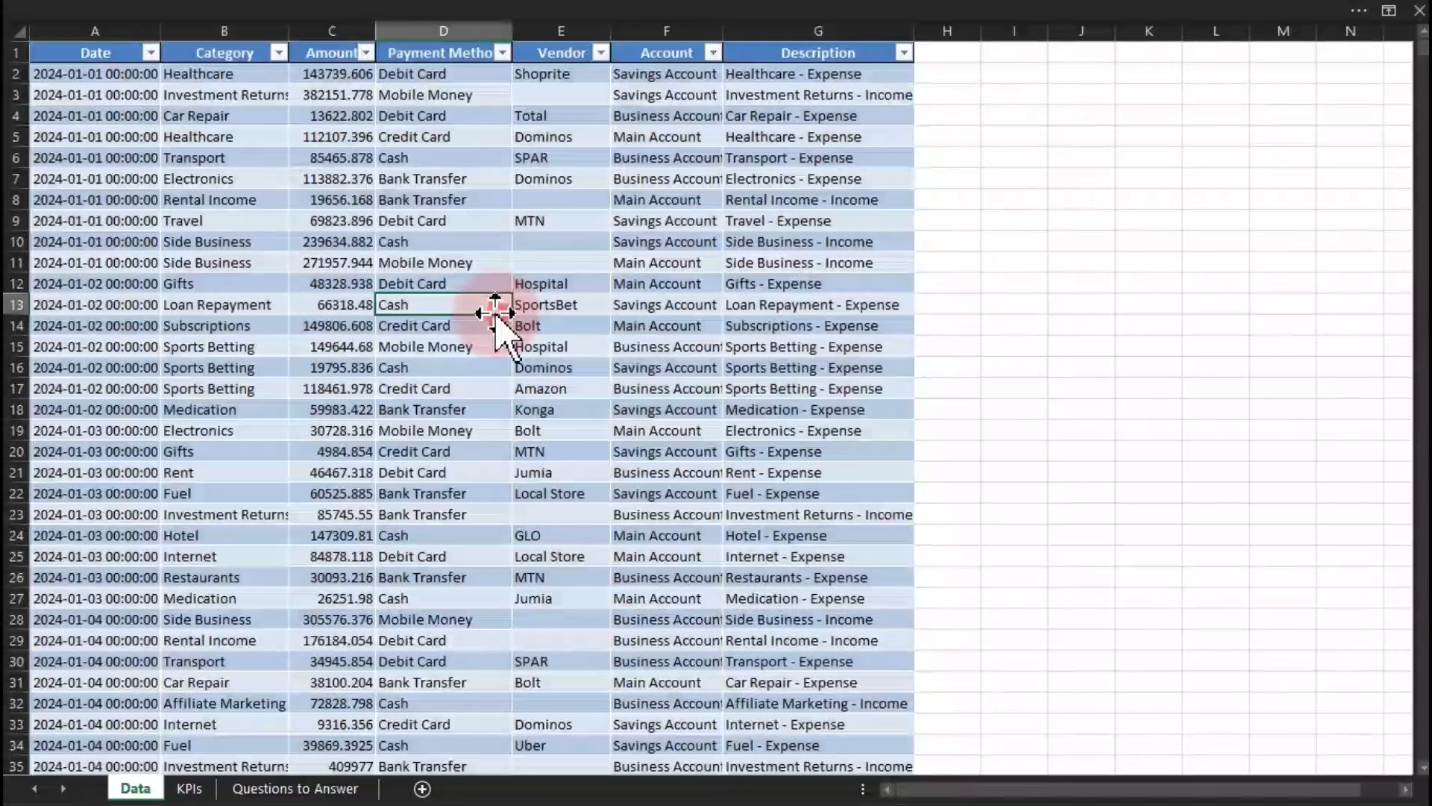
pyautogui.click(107, 31)
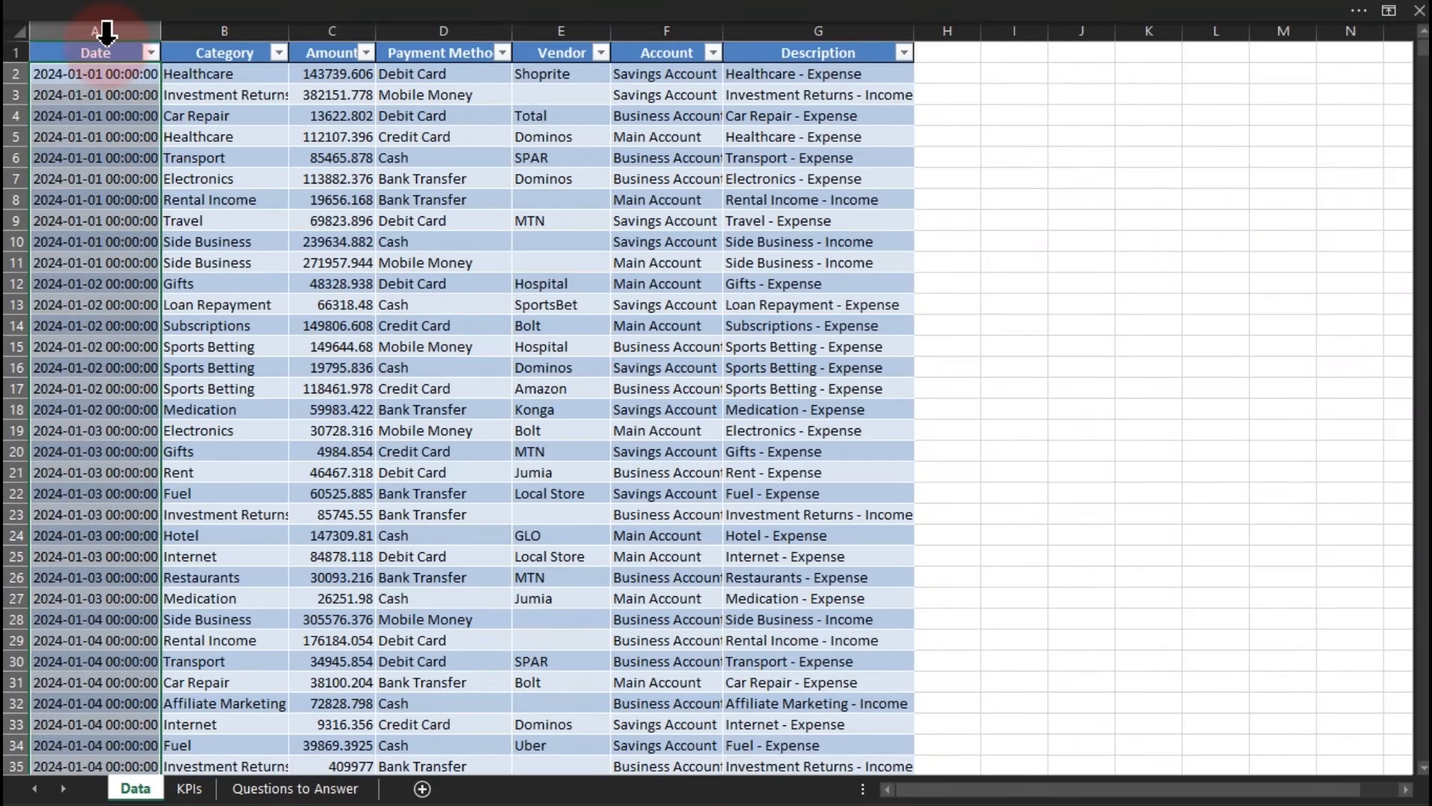
# Give the Date column the *3/14/2012 short date format, so entries read 1/1/2024.
pyautogui.hotkey('ctrl', '1')
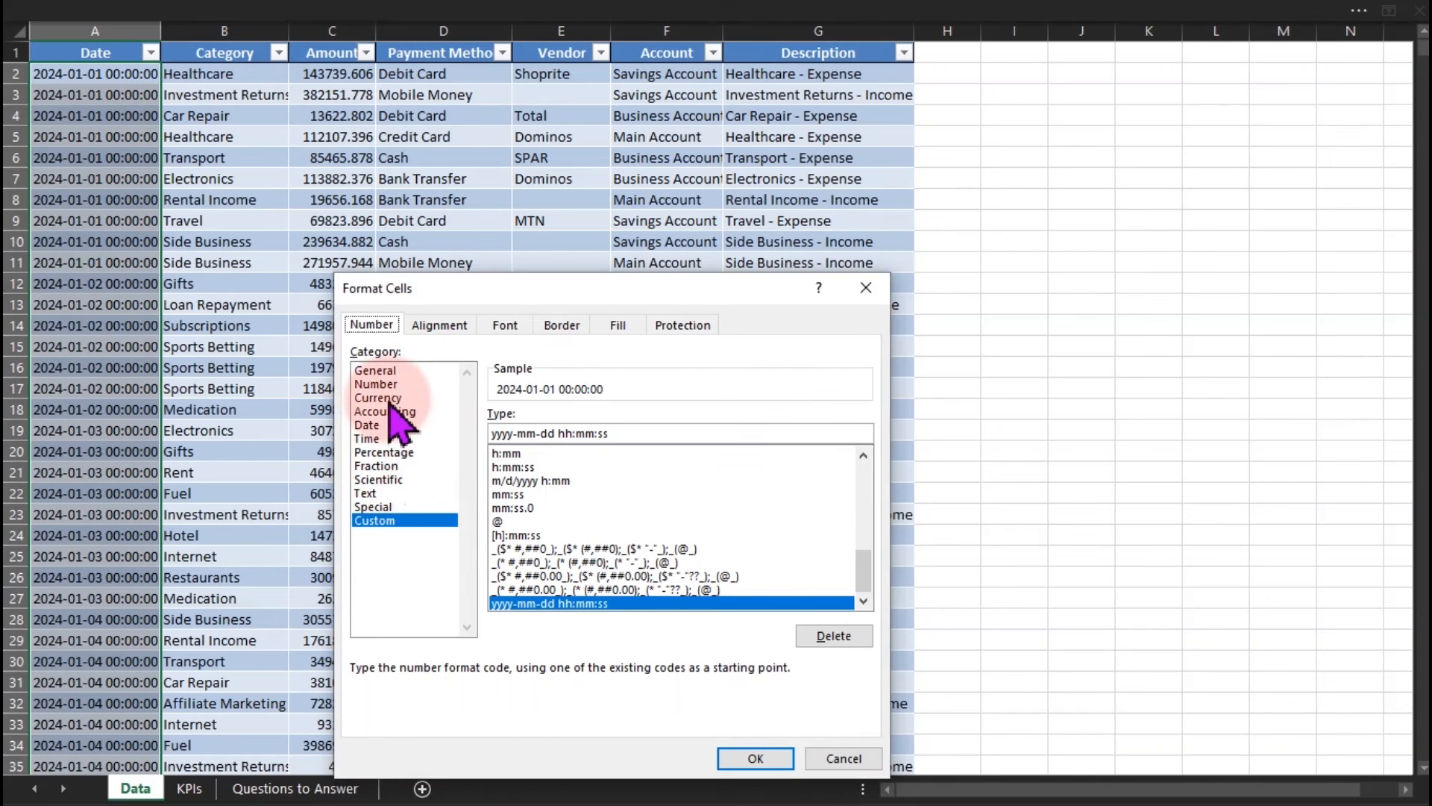
pyautogui.click(379, 425)
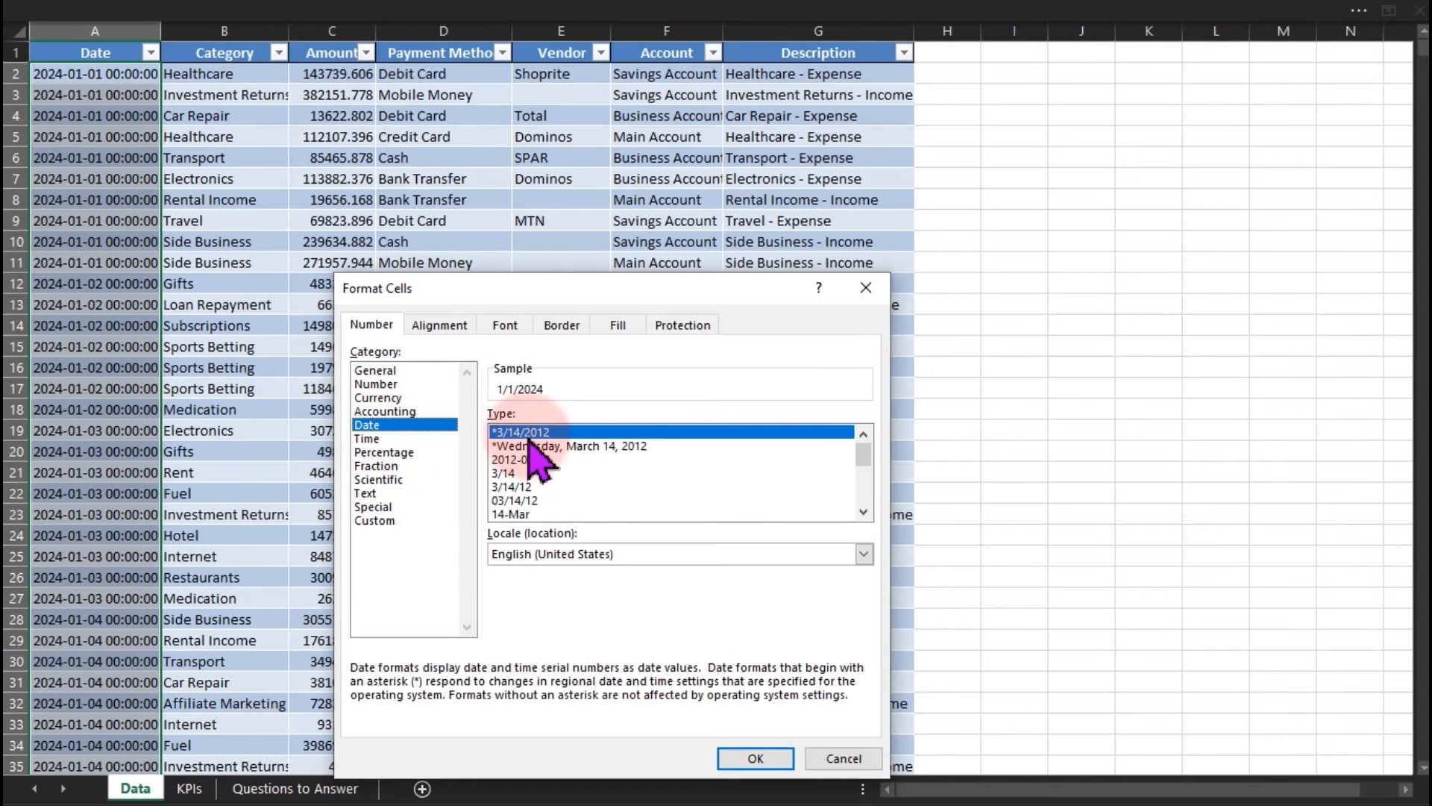
pyautogui.click(755, 758)
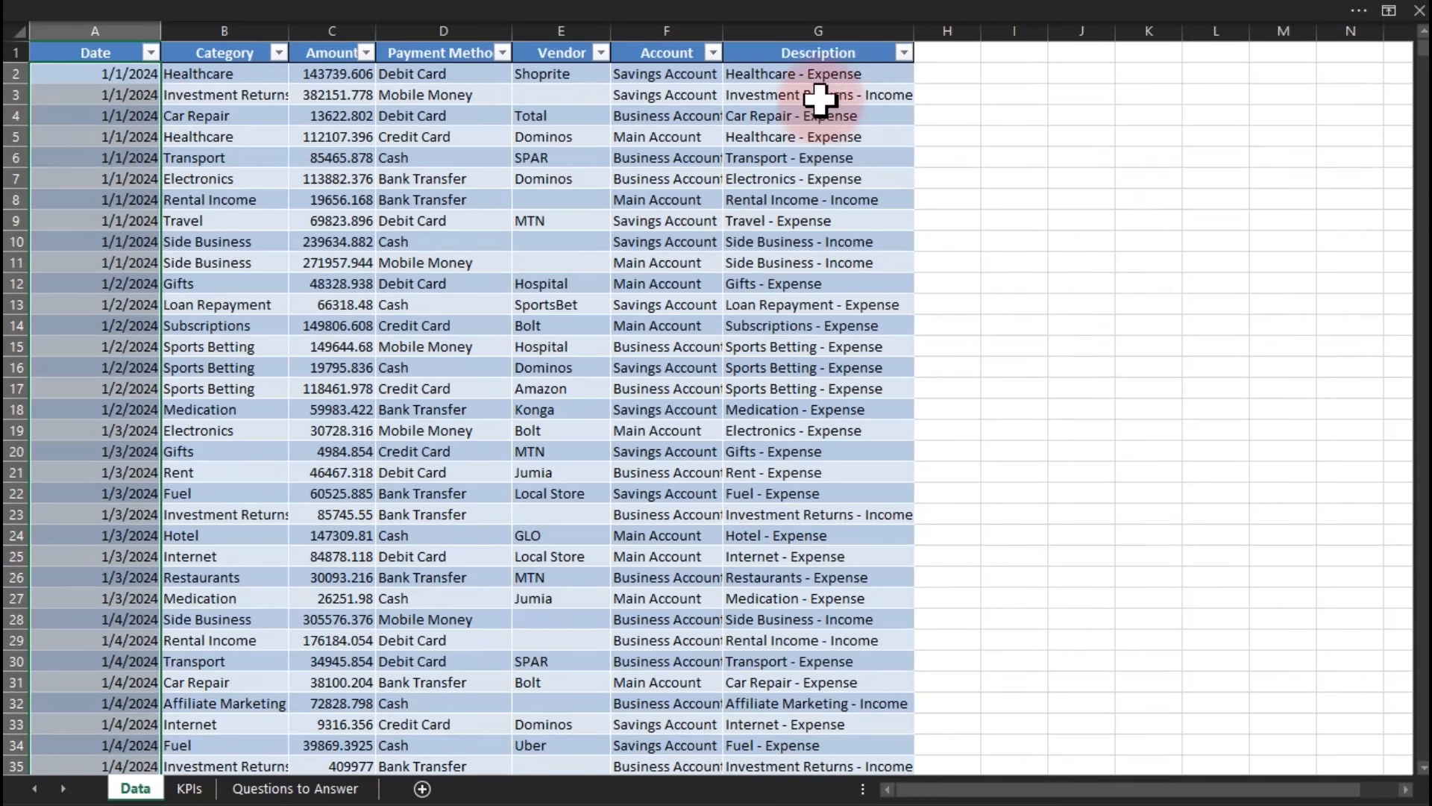
pyautogui.moveTo(822, 78); pyautogui.dragTo(825, 555)
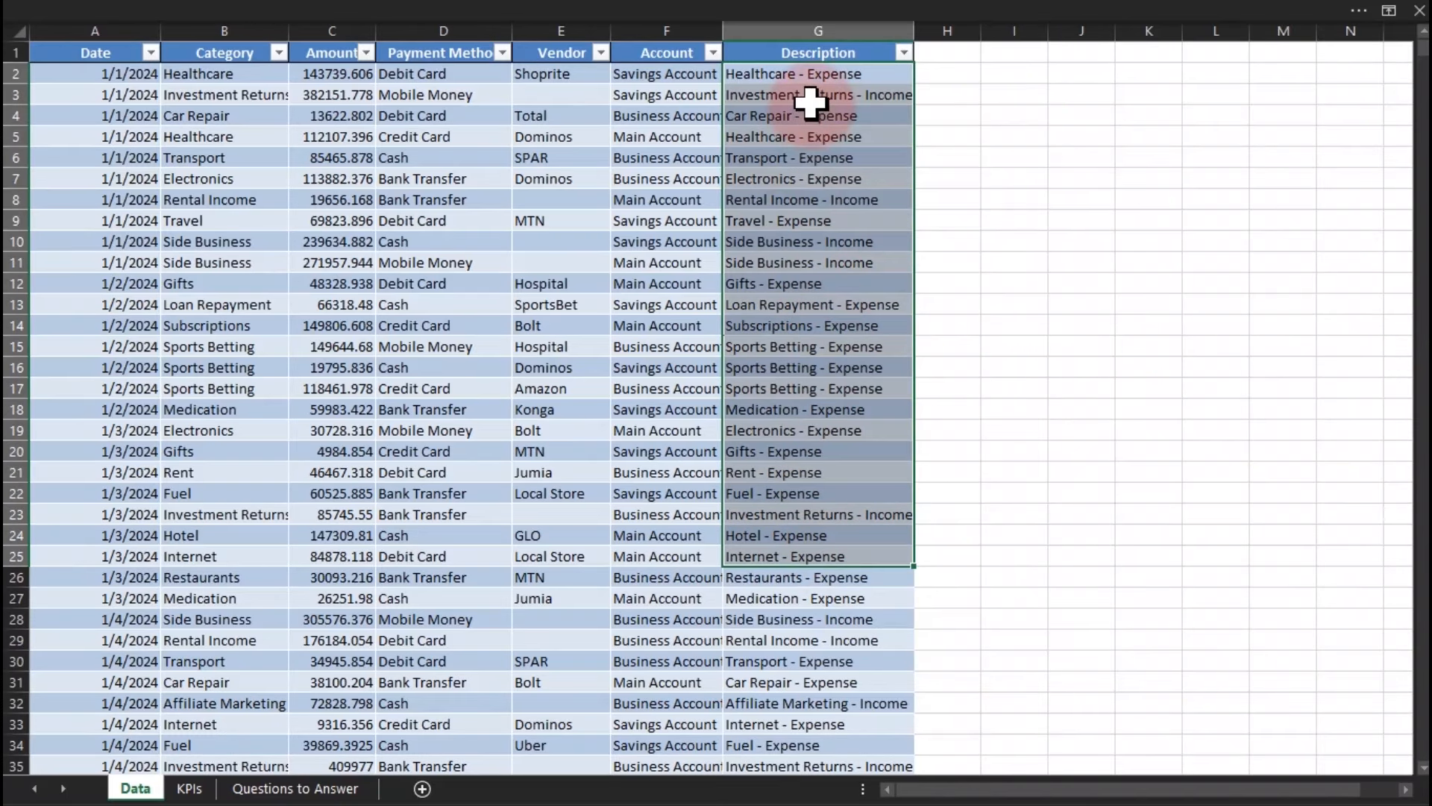
# Run Text to Columns on column G with '-' as the delimiter, moving Income/Expense into column H.
pyautogui.click(812, 30)
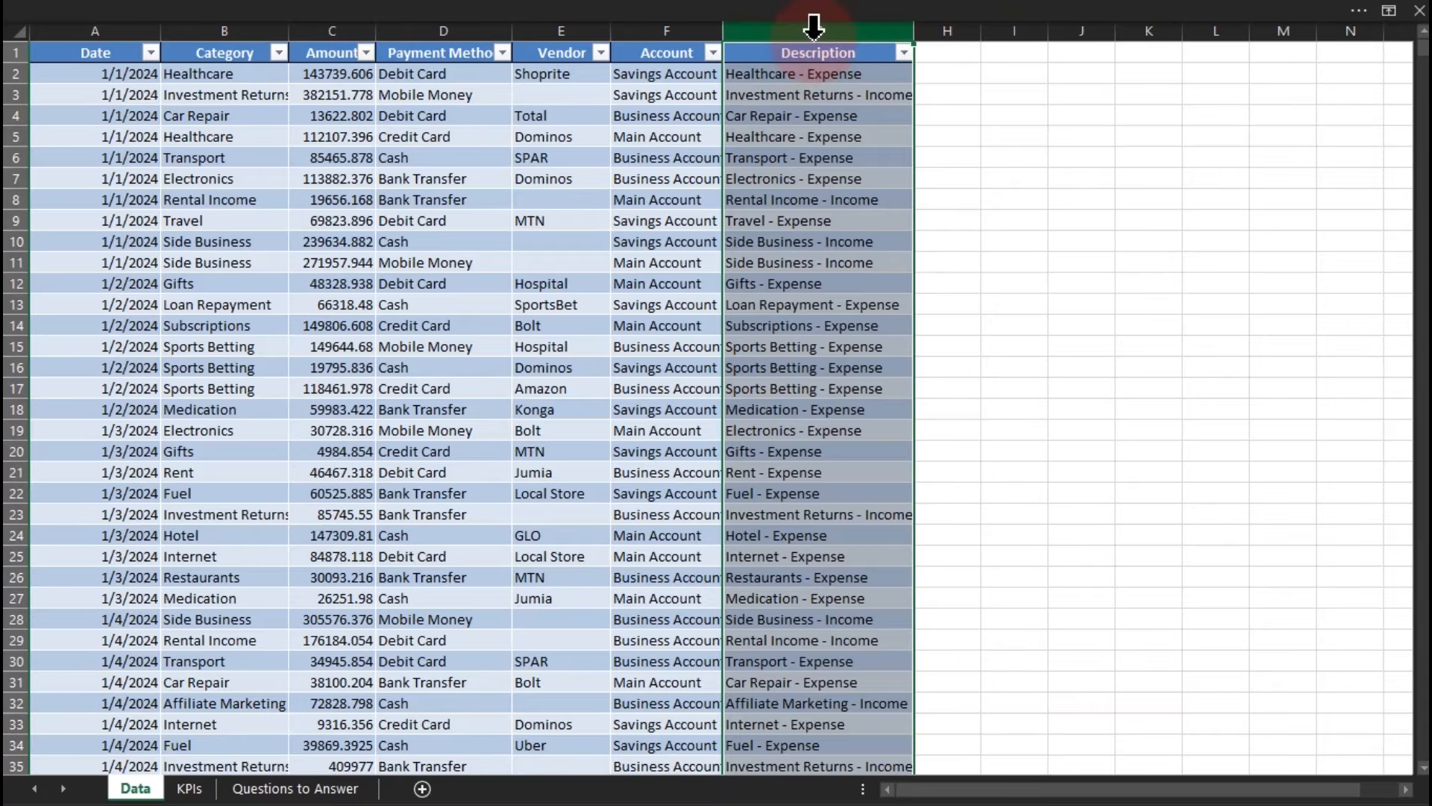
pyautogui.click(672, 6)
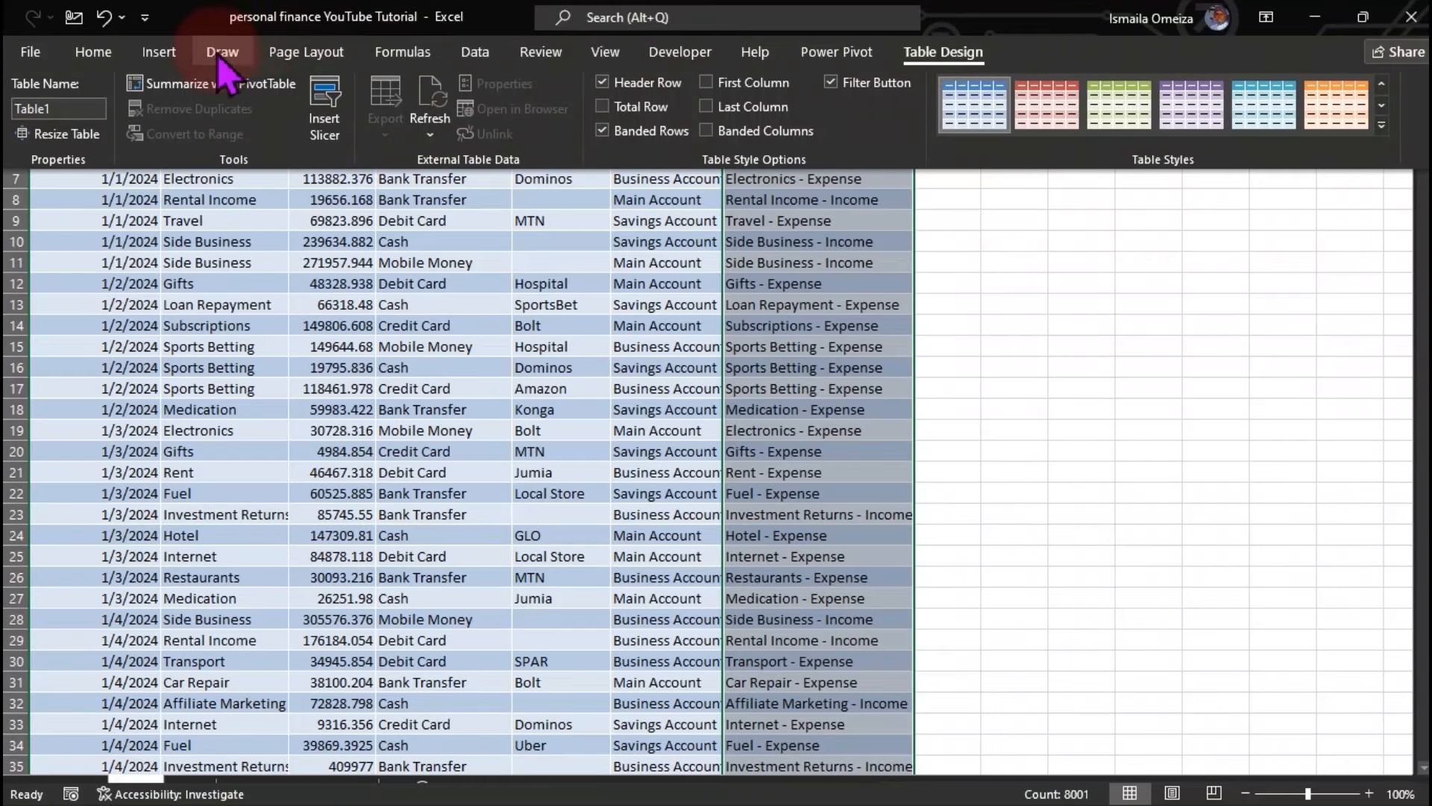
pyautogui.click(477, 53)
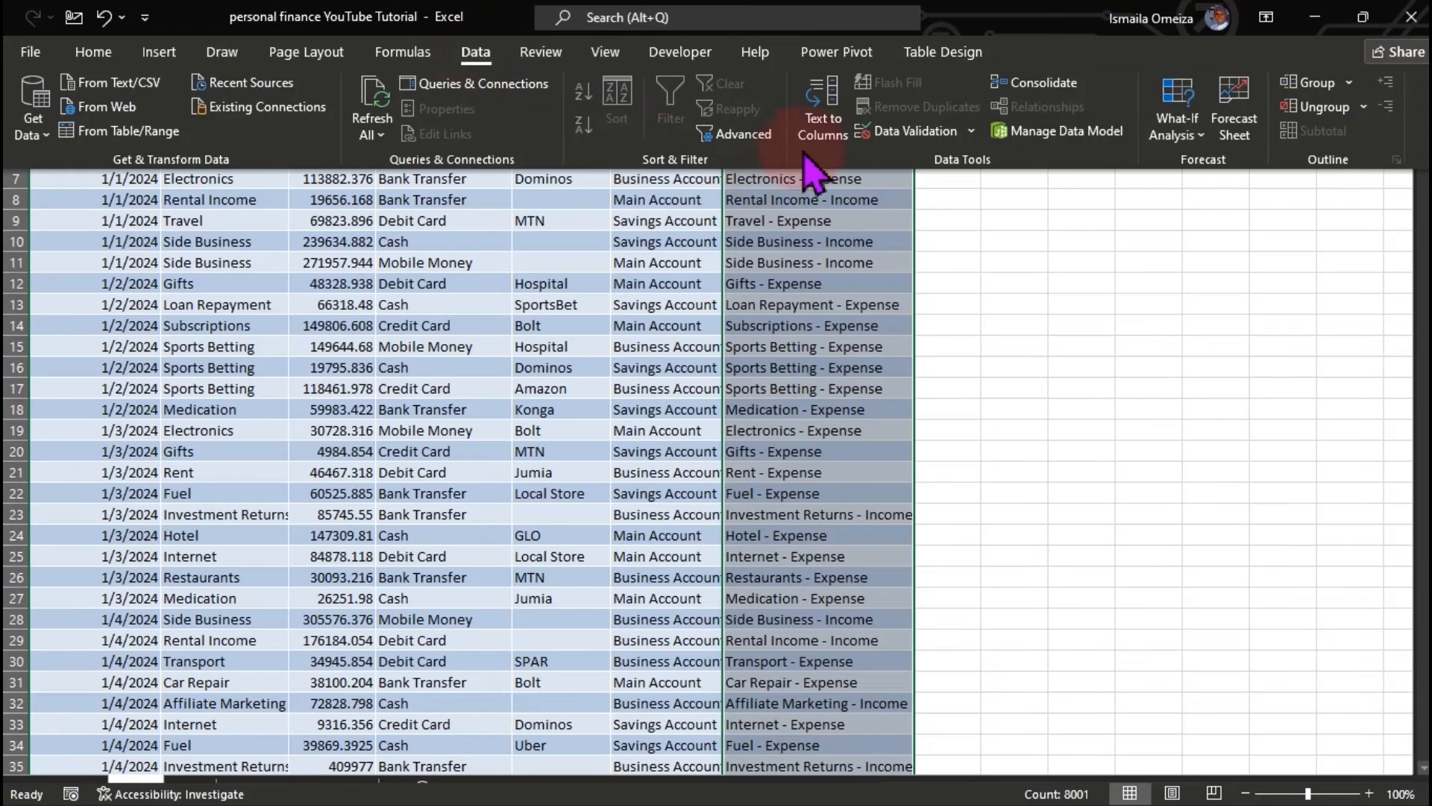
pyautogui.click(830, 113)
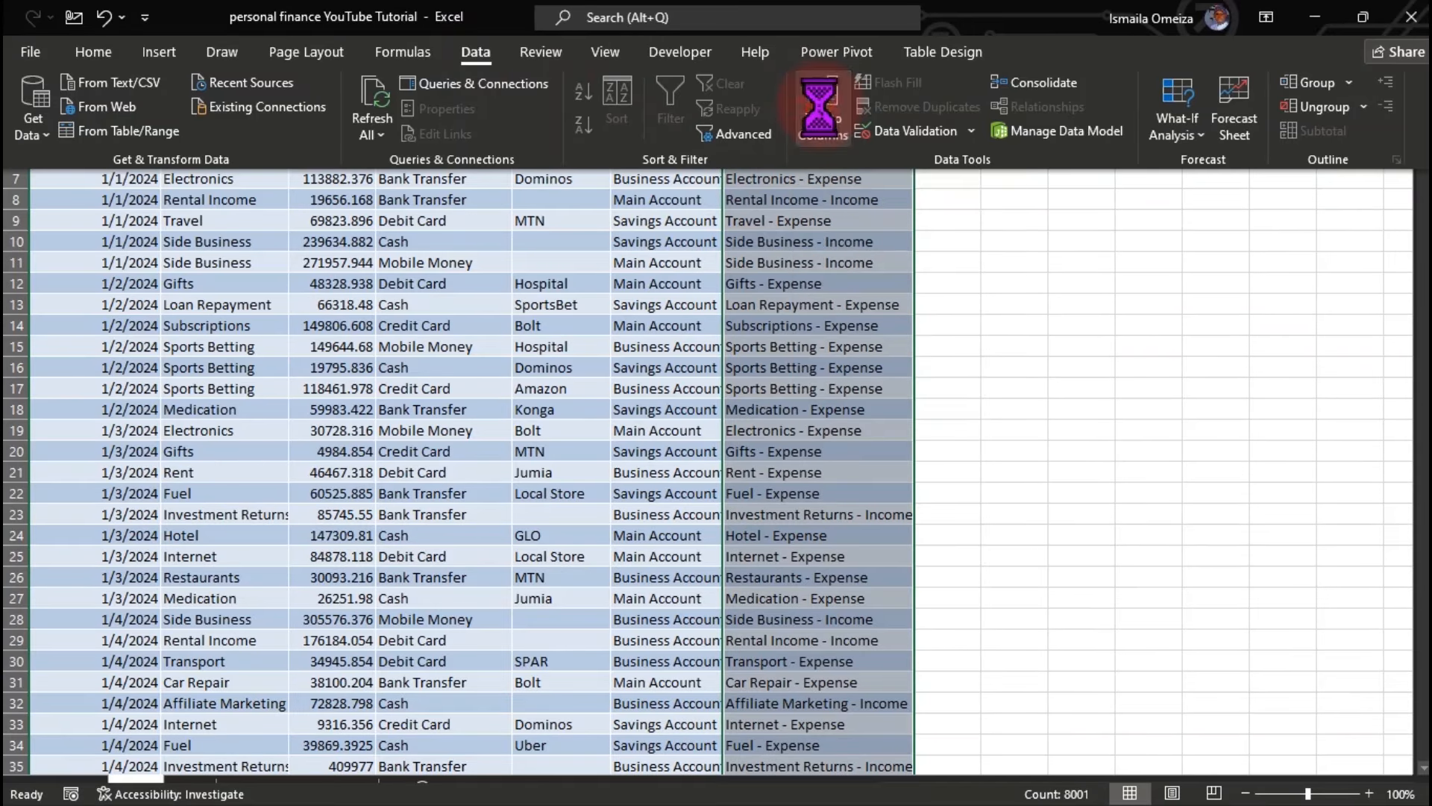
pyautogui.moveTo(589, 322); pyautogui.dragTo(513, 183)
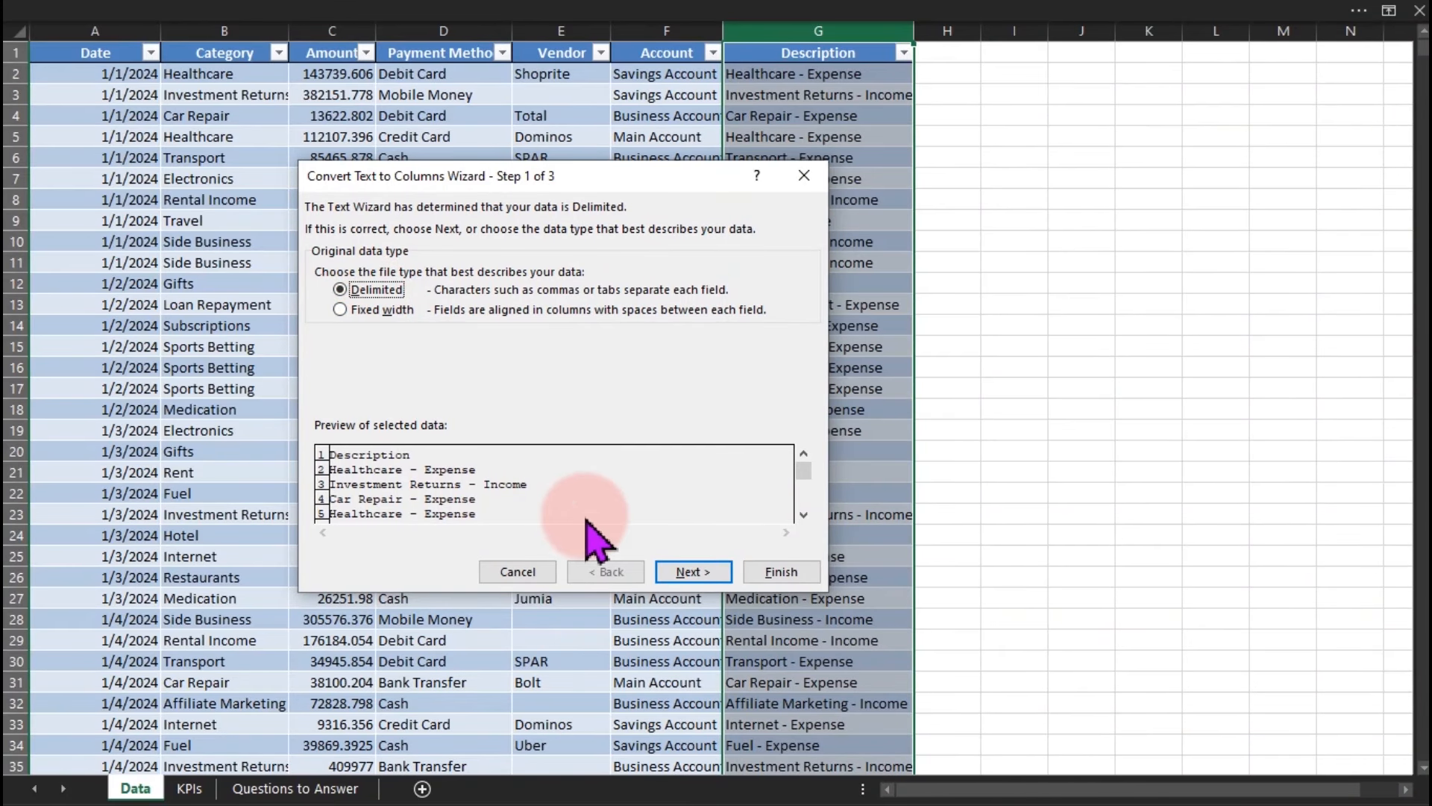
pyautogui.click(664, 572)
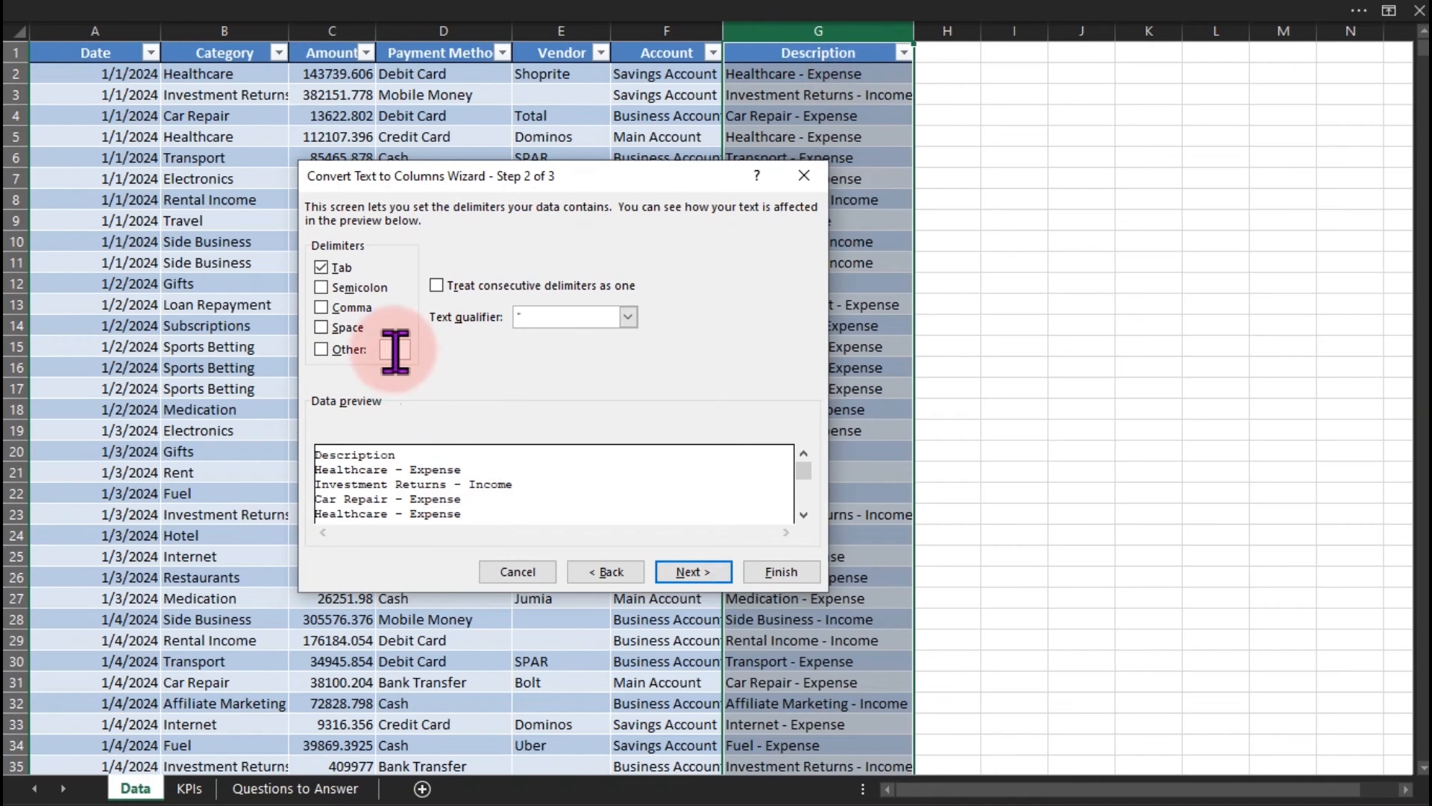
pyautogui.click(345, 349)
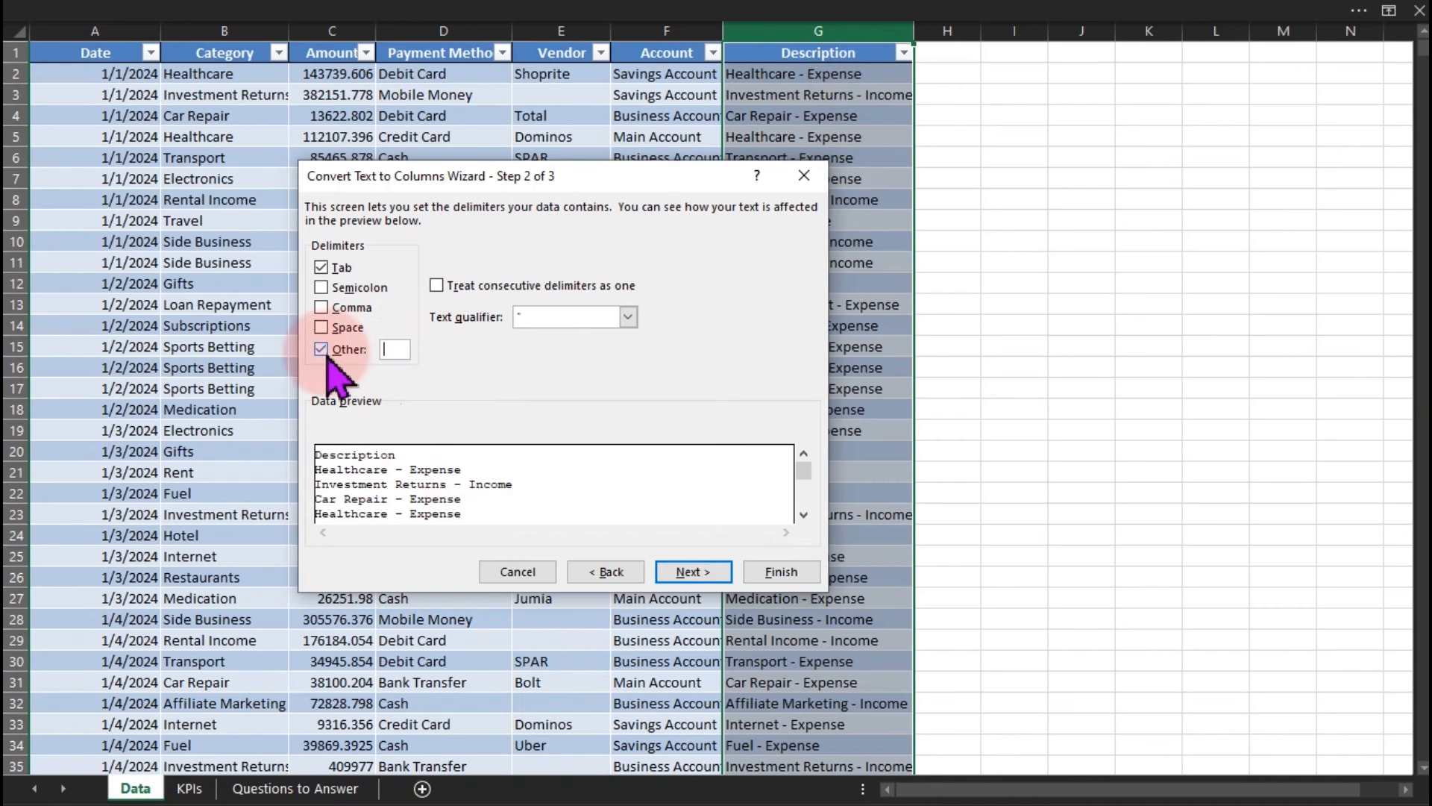
pyautogui.click(394, 350)
pyautogui.write('-')
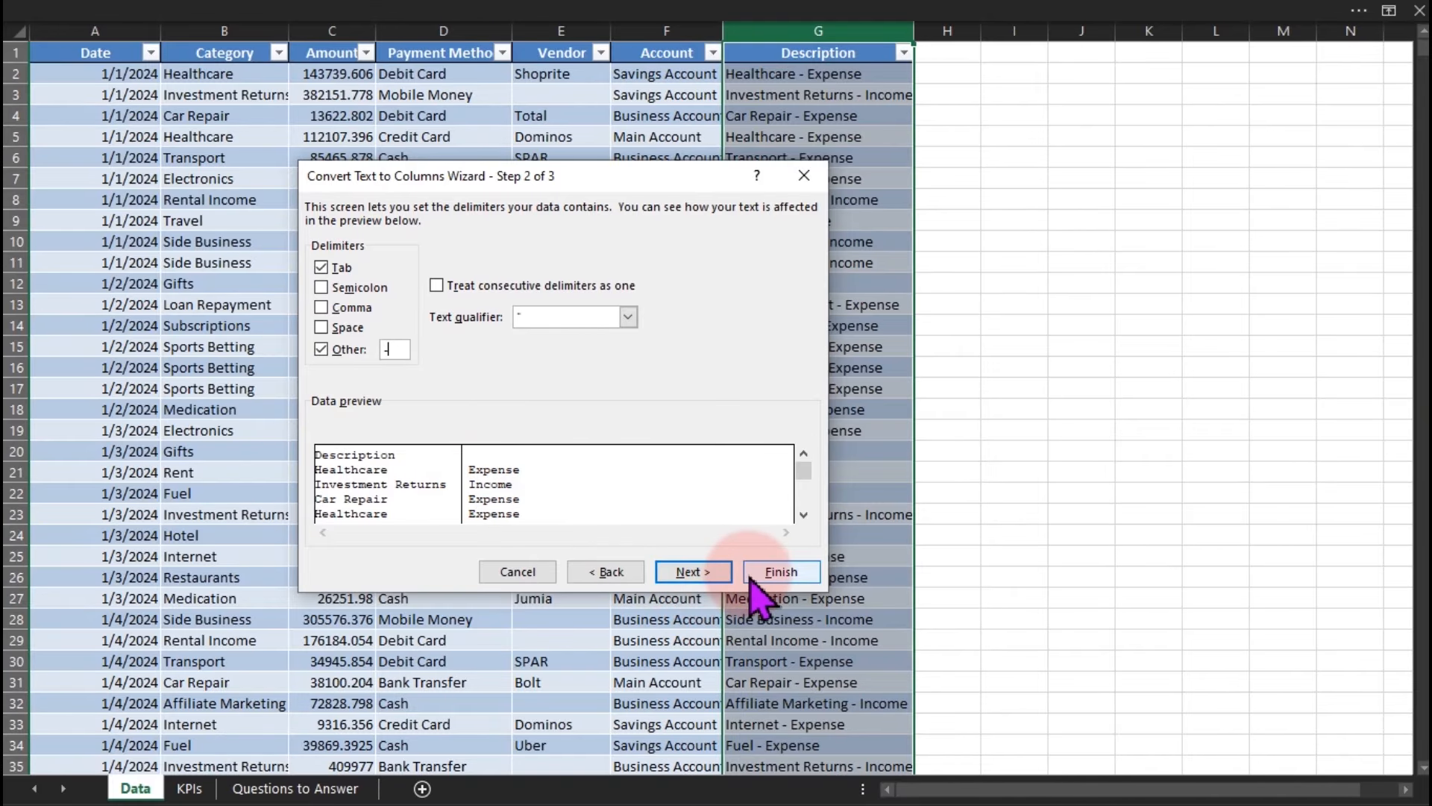
pyautogui.click(712, 574)
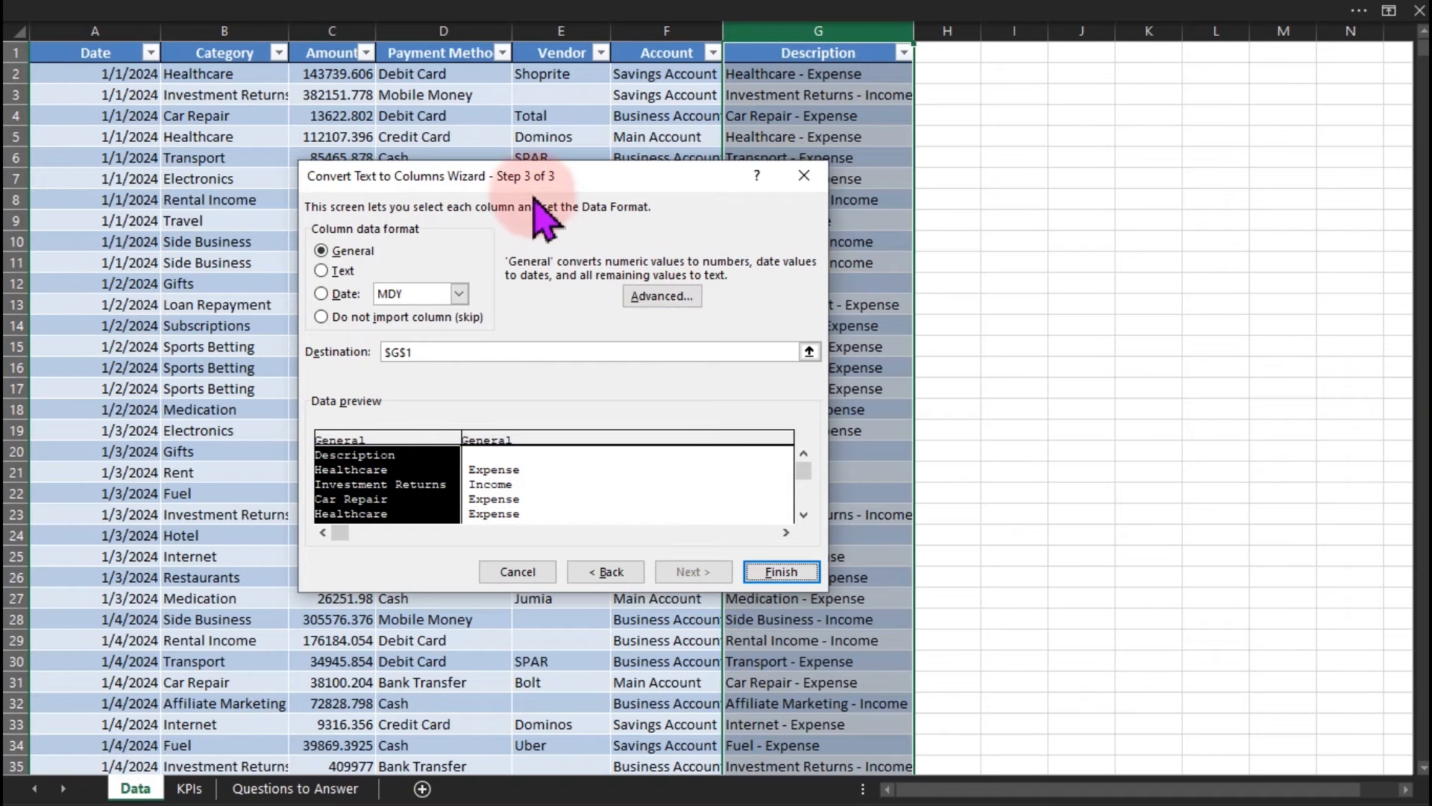
pyautogui.click(778, 572)
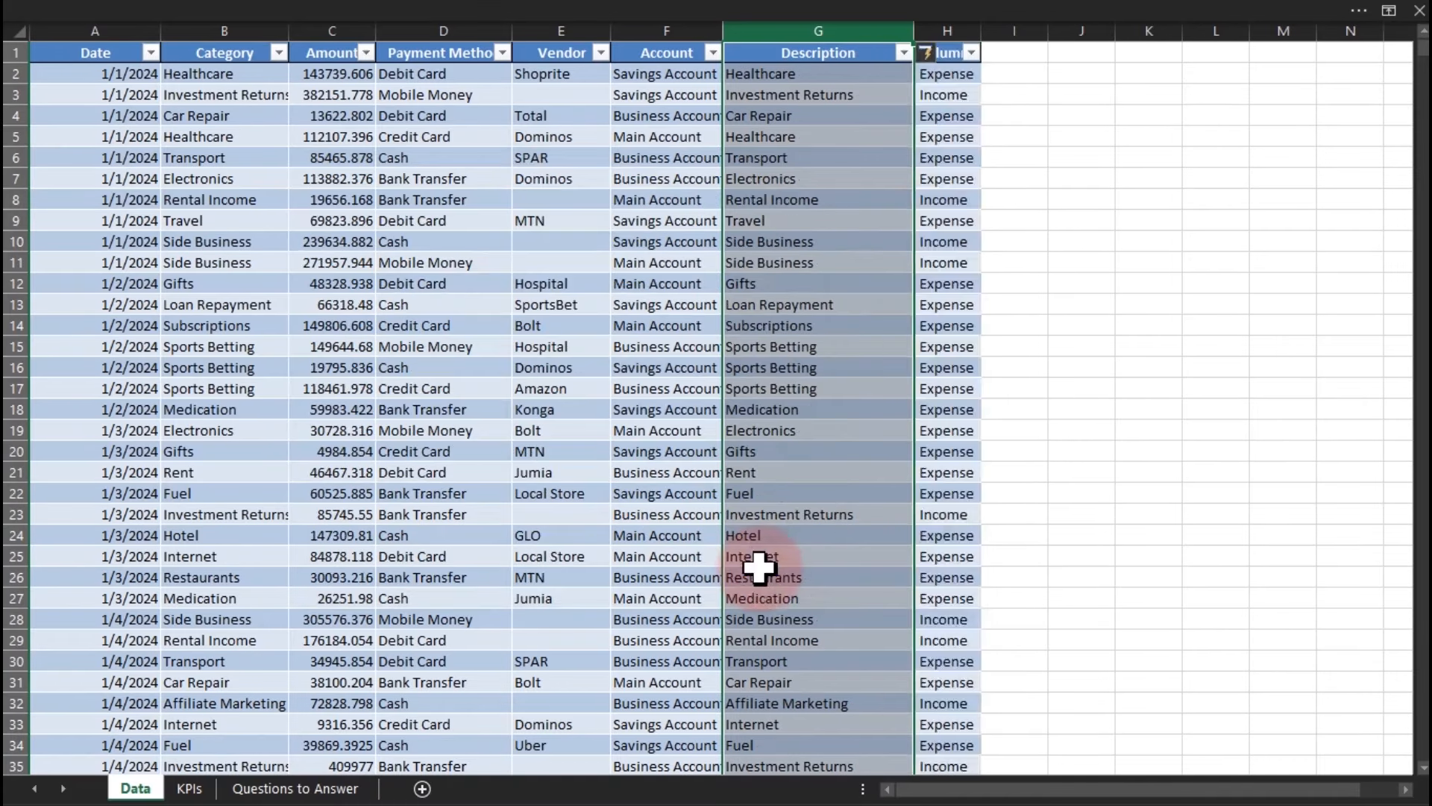
# Autofit column H and rename its header from Column1 to Type.
pyautogui.click(949, 93)
pyautogui.doubleClick(977, 31)
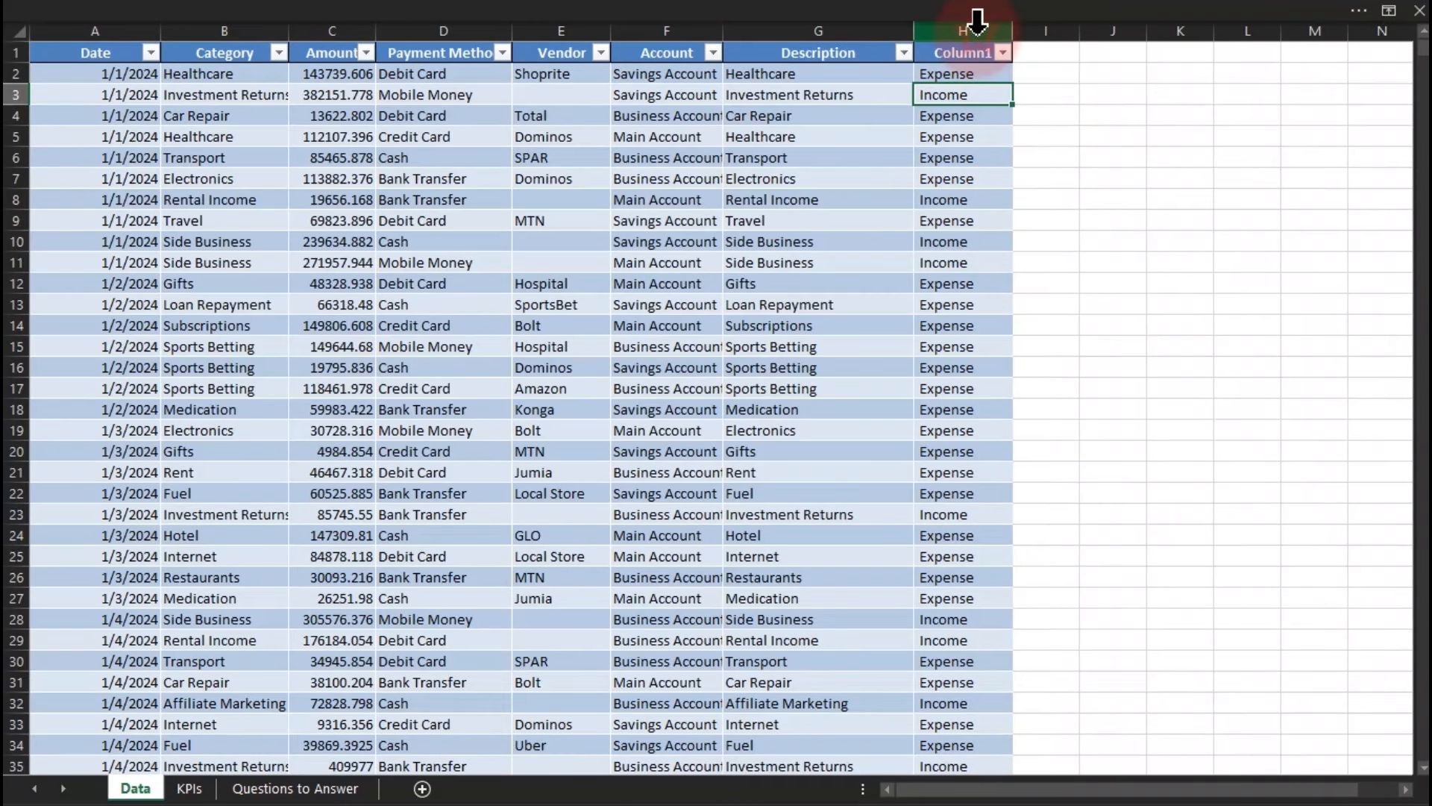
pyautogui.click(969, 57)
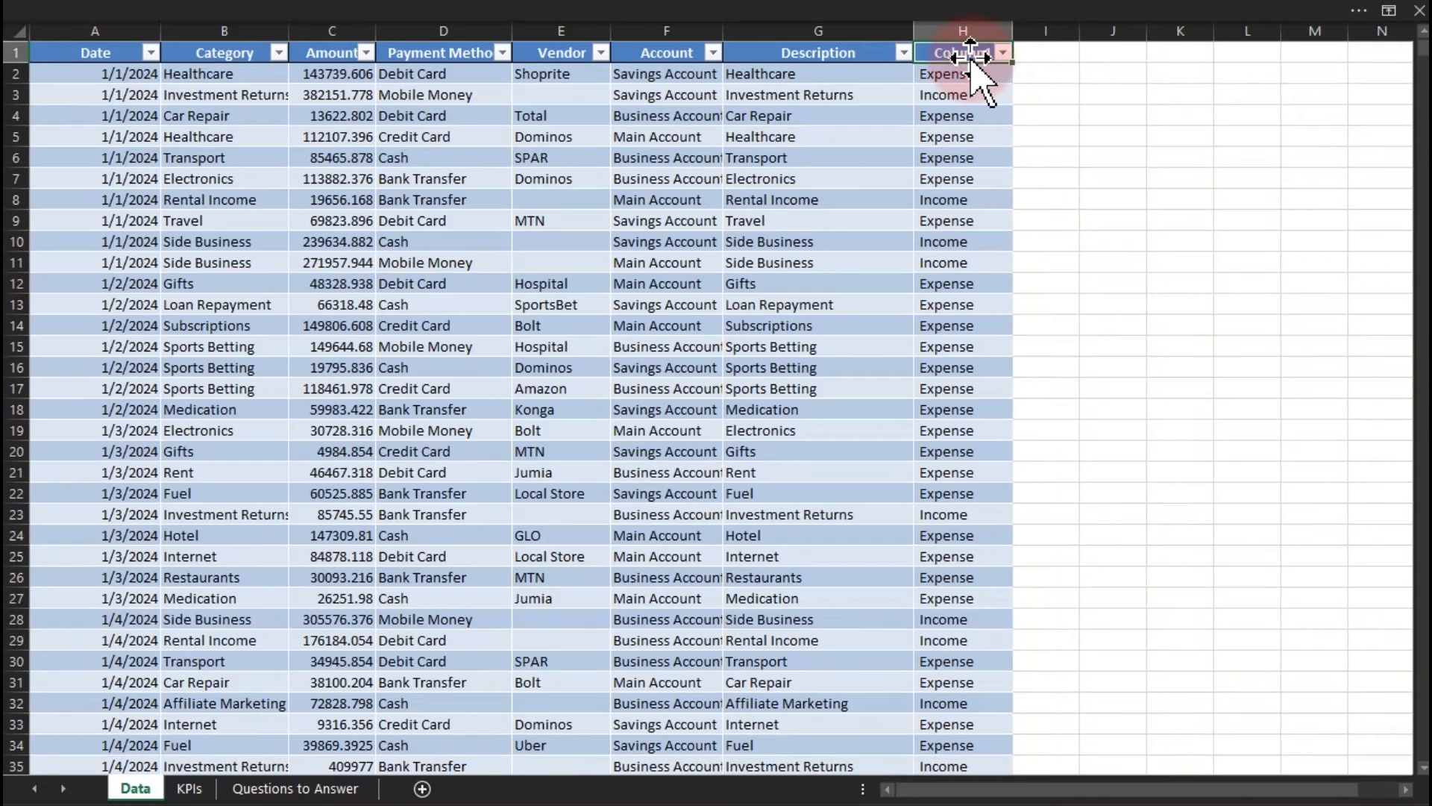
pyautogui.write('Type')
pyautogui.click(970, 176)
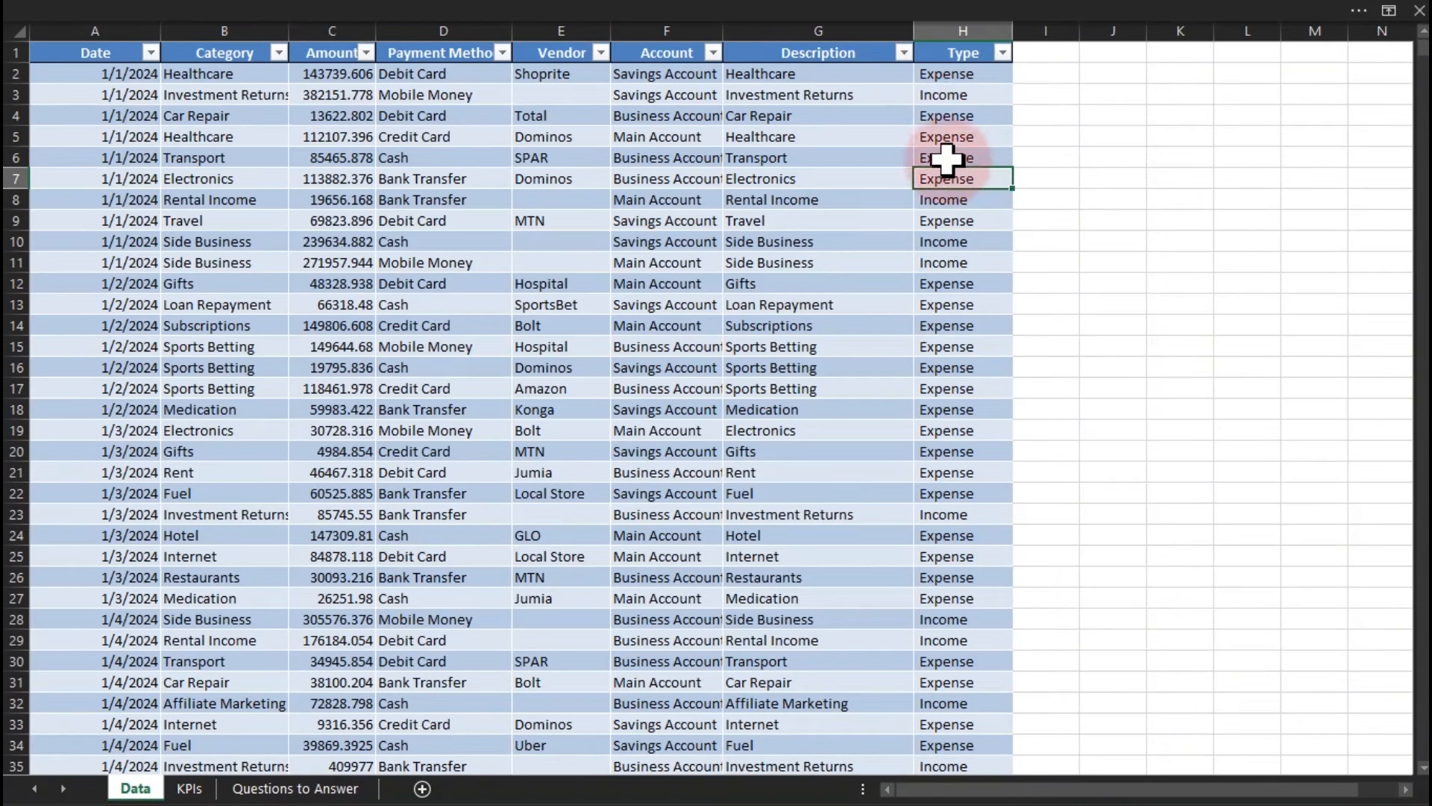
pyautogui.moveTo(962, 73); pyautogui.dragTo(964, 431)
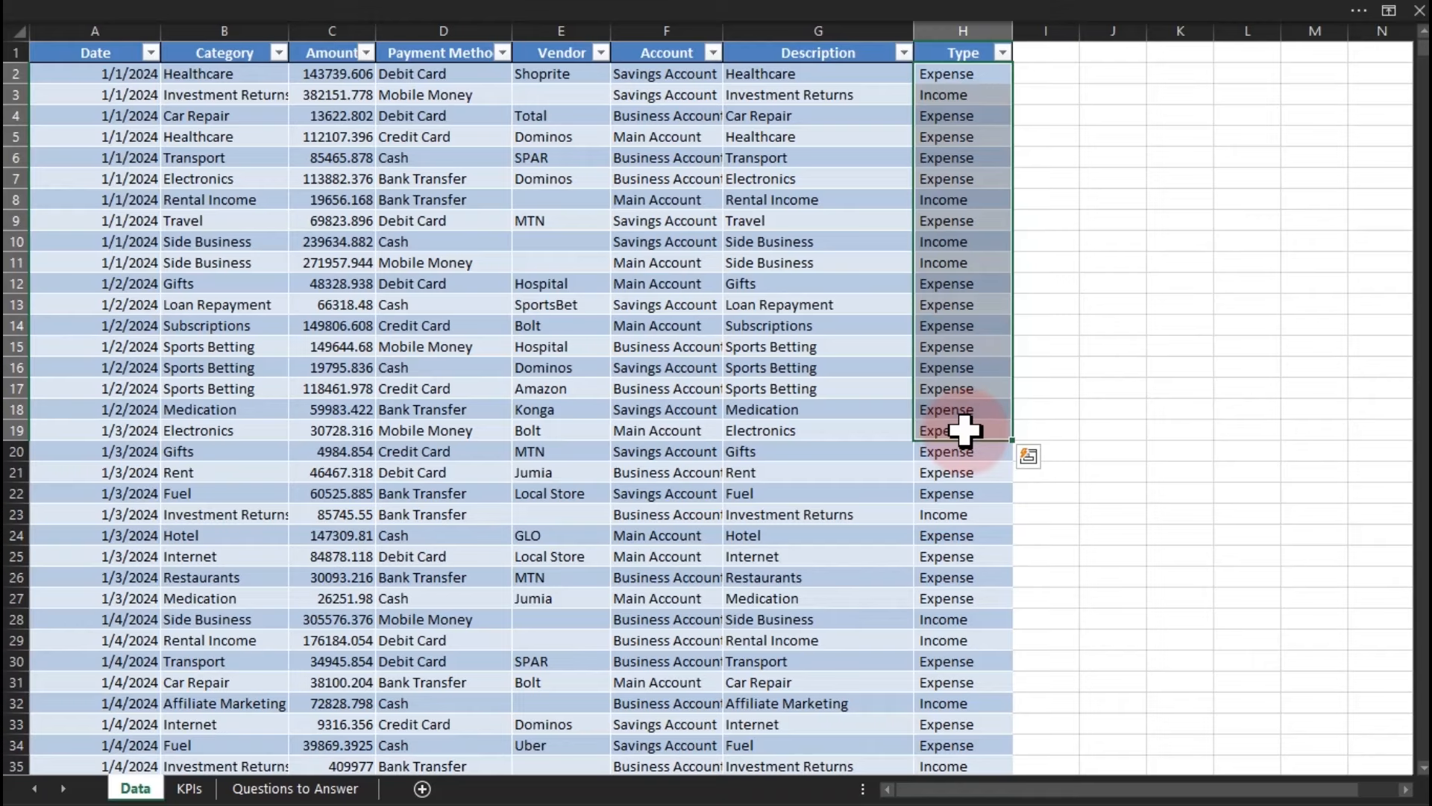
pyautogui.click(799, 471)
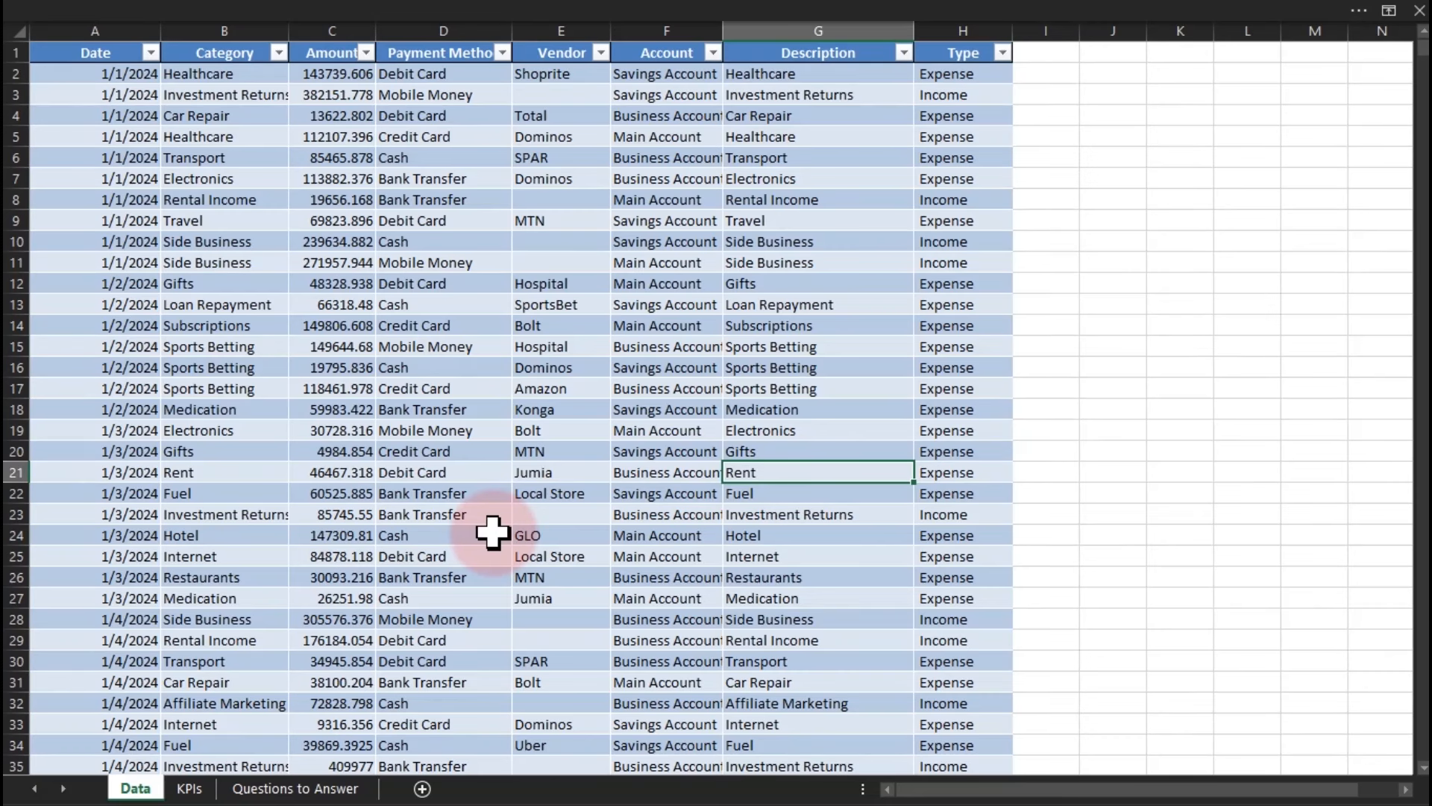
pyautogui.click(199, 785)
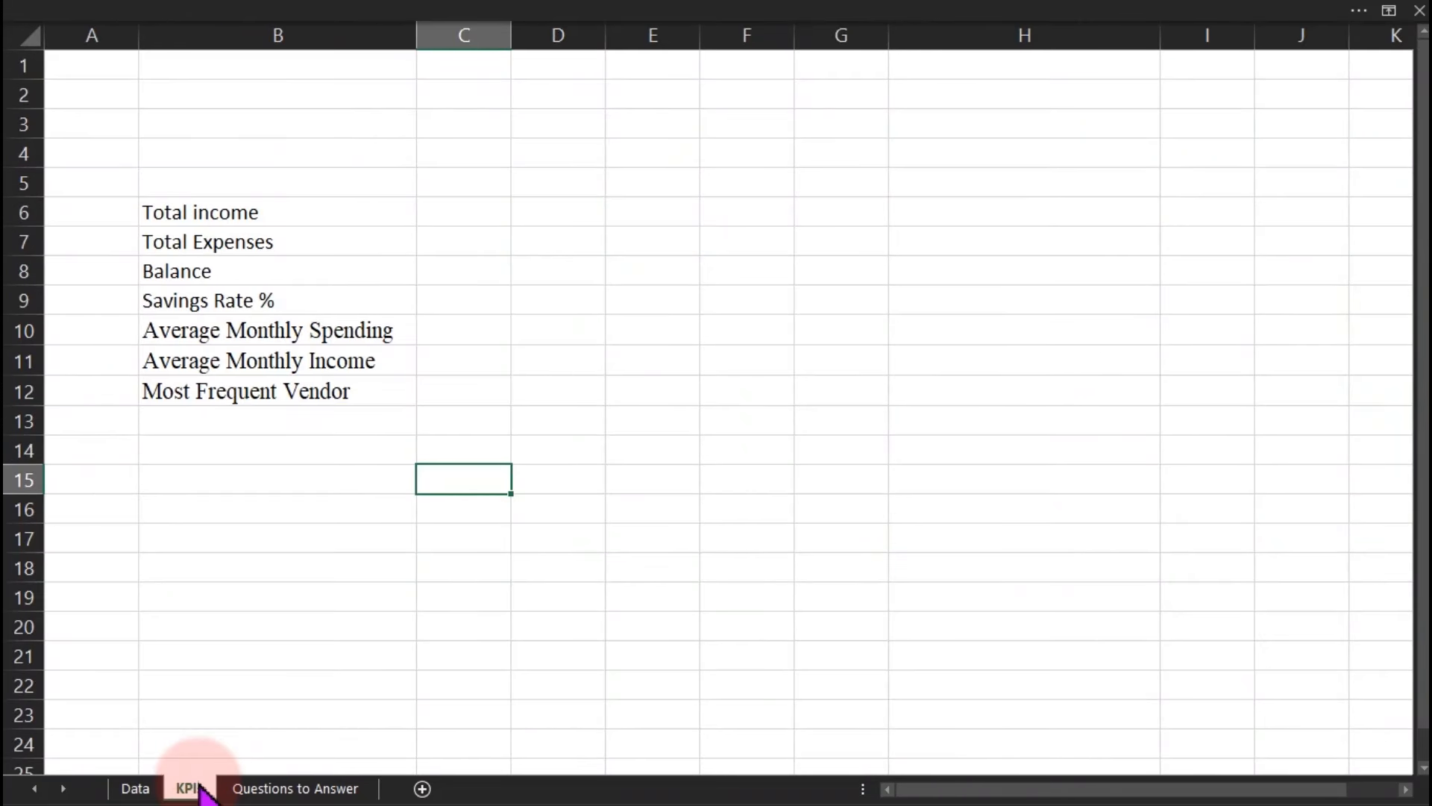
# Step through labels B6–B12 (Total income, Expenses, Balance, Savings Rate, averages, Vendor), then return to Data.
pyautogui.click(169, 218)
pyautogui.click(180, 240)
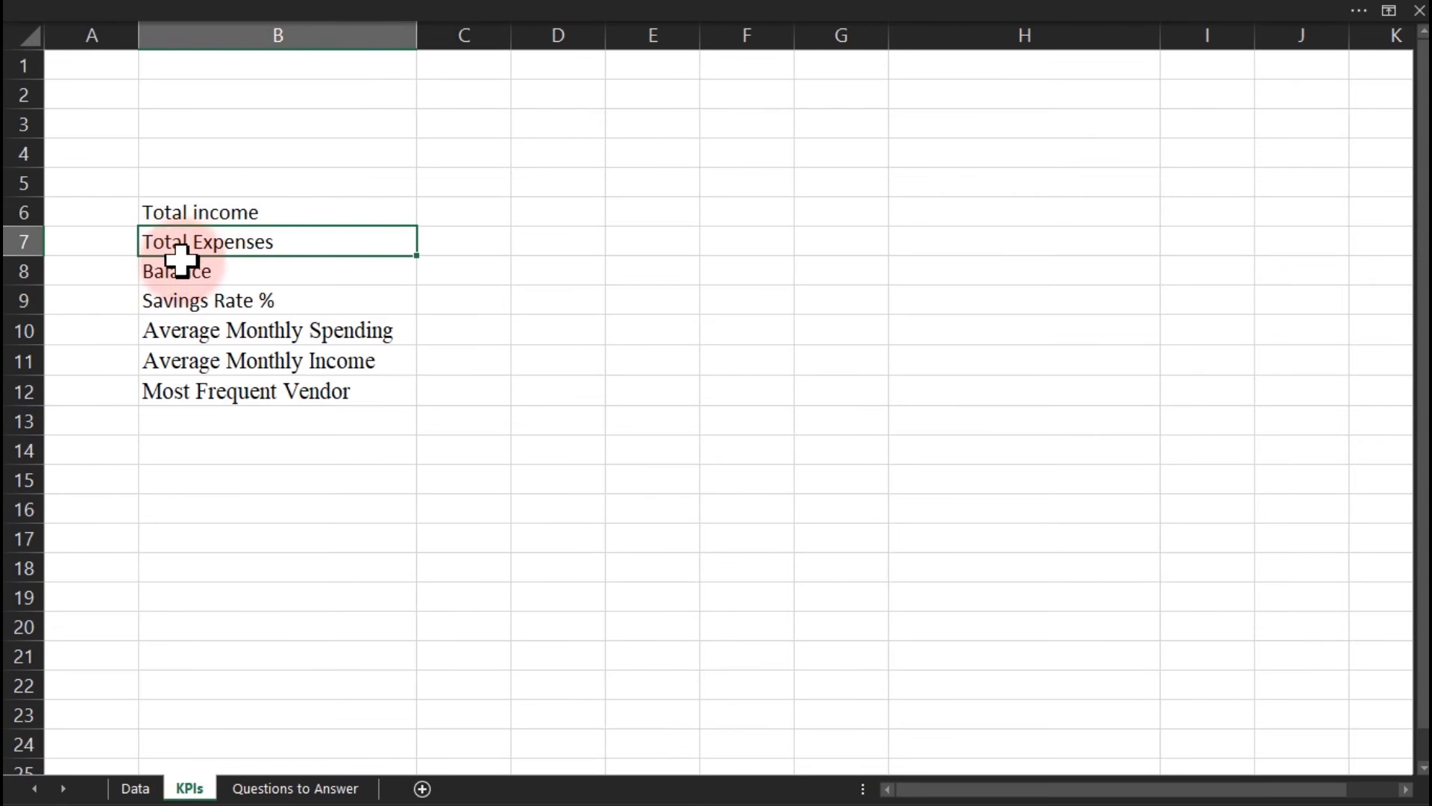
pyautogui.click(181, 267)
pyautogui.click(191, 291)
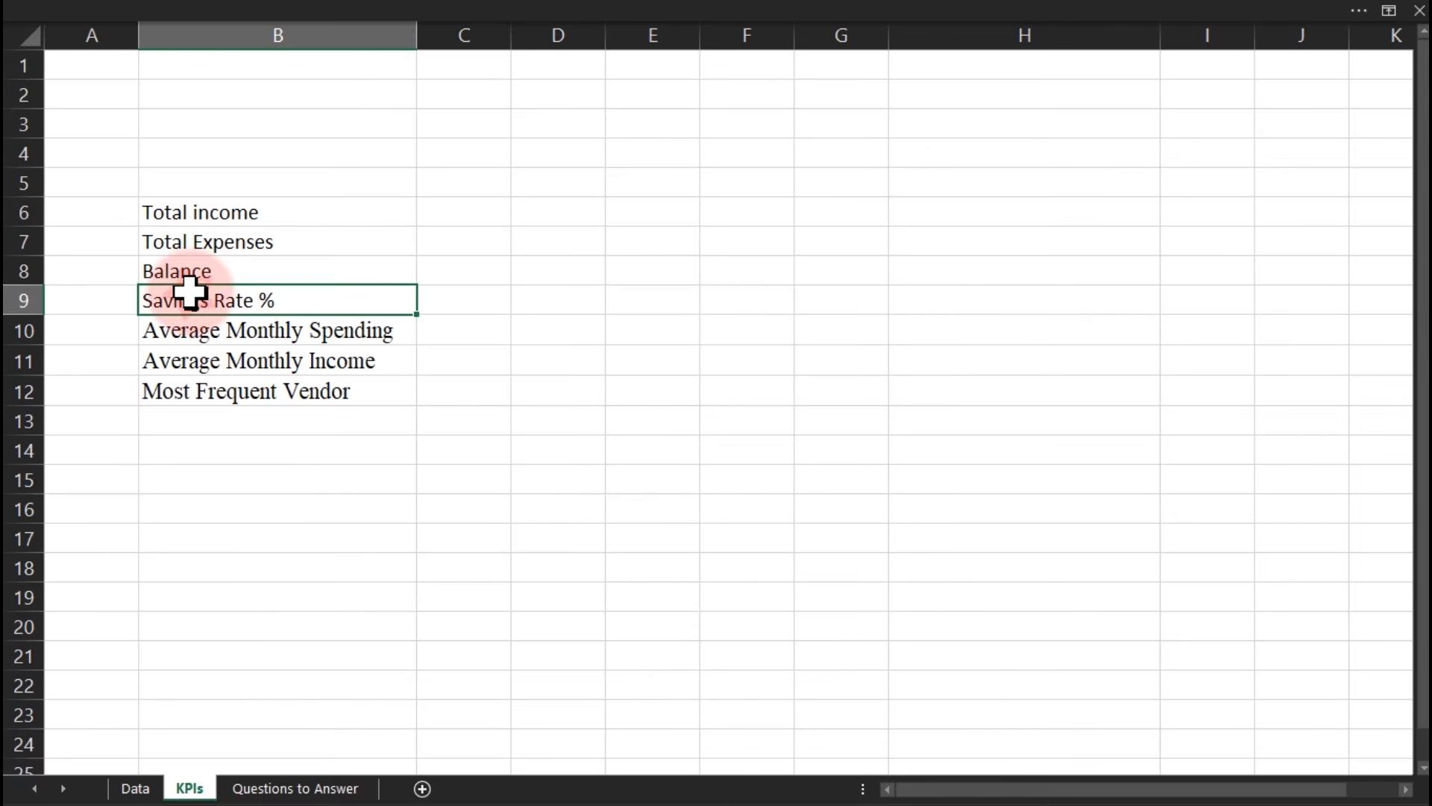
pyautogui.click(212, 330)
pyautogui.click(238, 360)
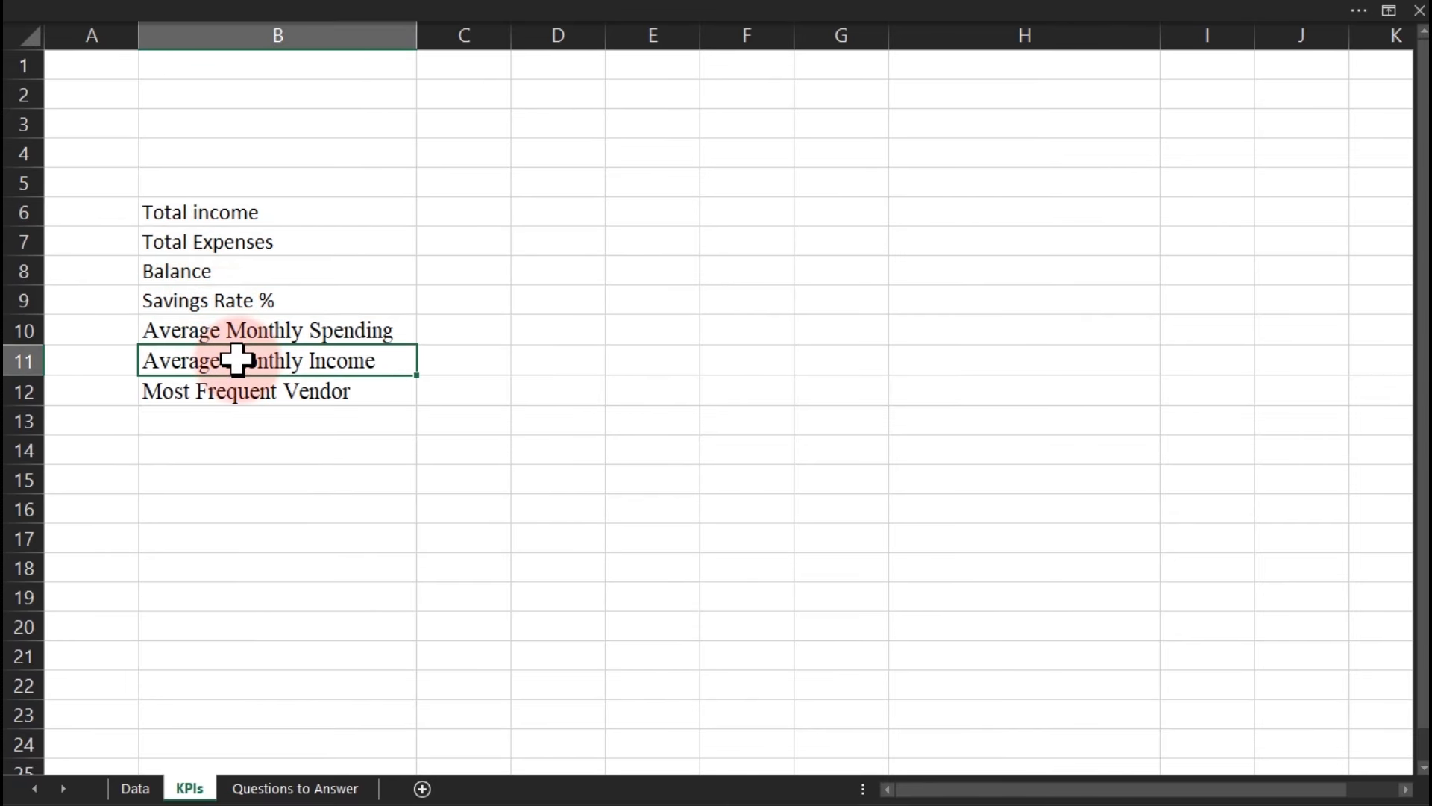
pyautogui.click(248, 401)
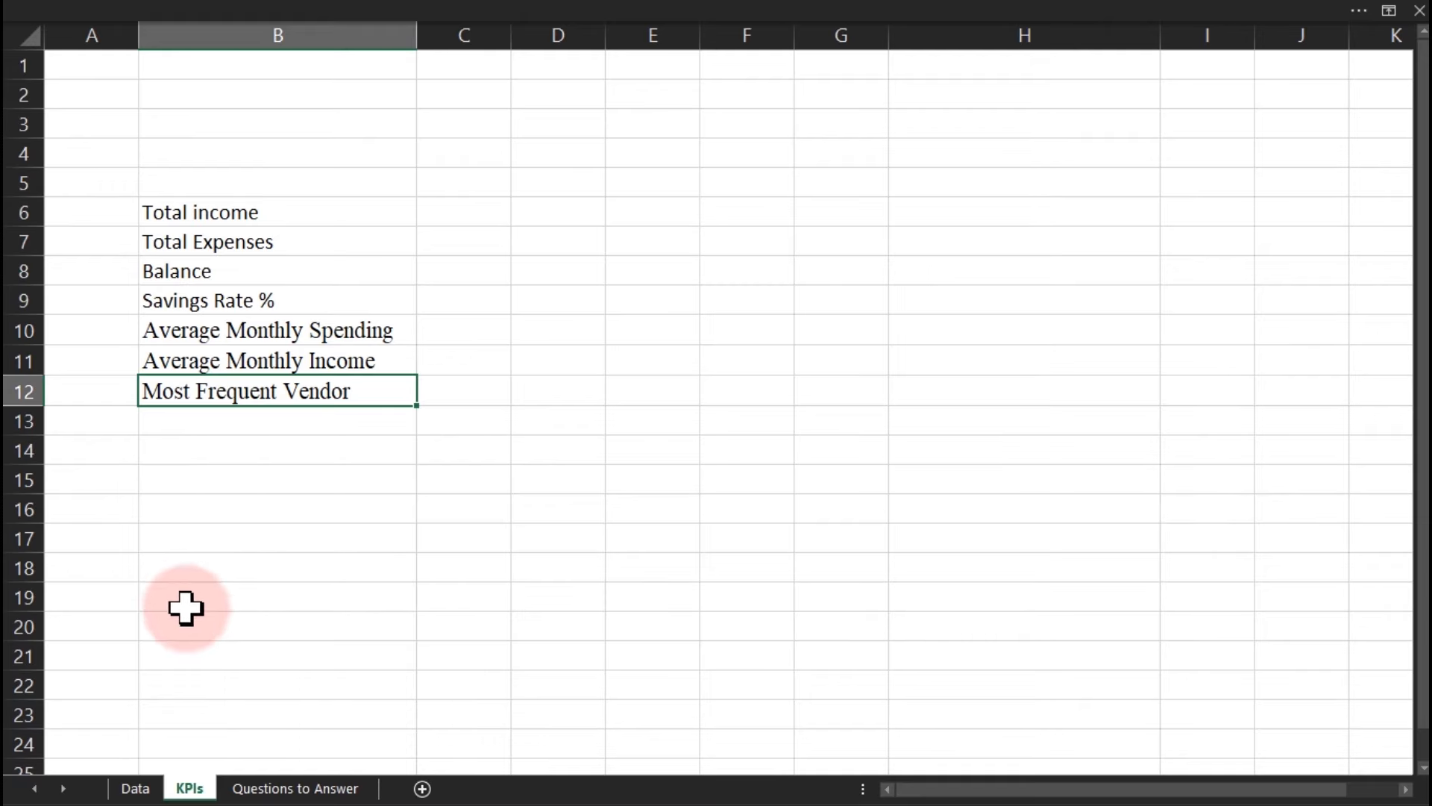
pyautogui.click(136, 790)
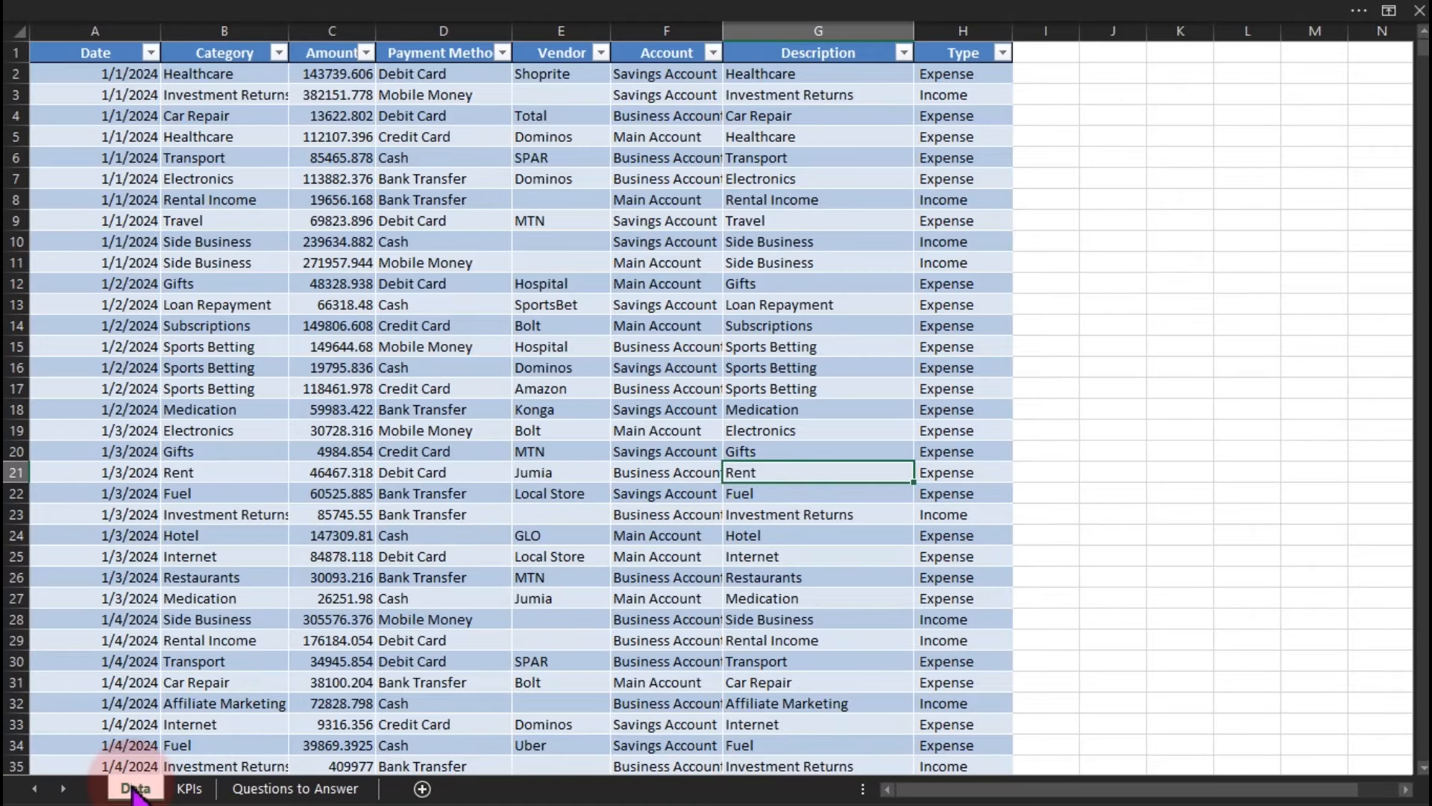
# Insert a PivotTable from Table1 on the existing KPIs sheet at location D5.
pyautogui.click(157, 389)
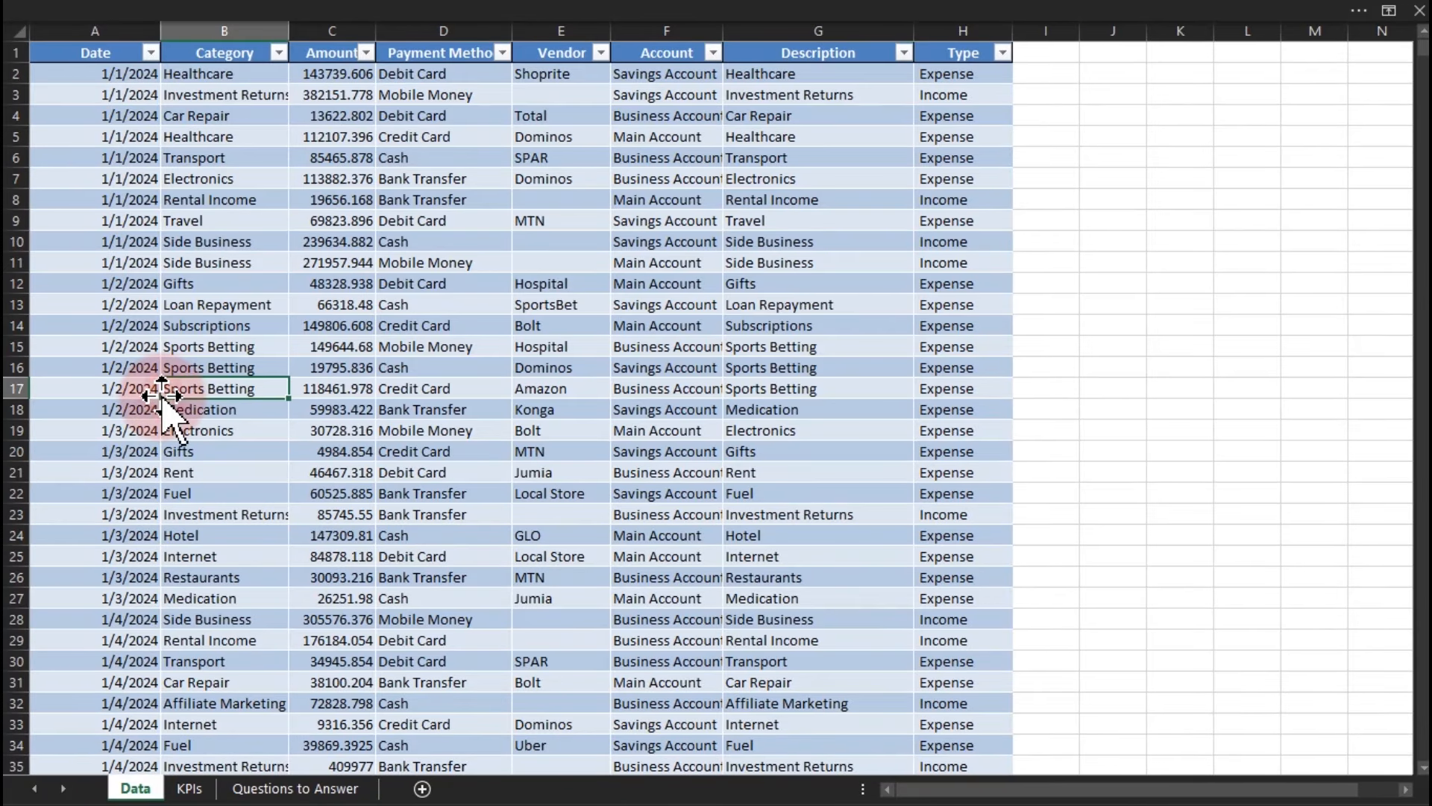
pyautogui.click(267, 11)
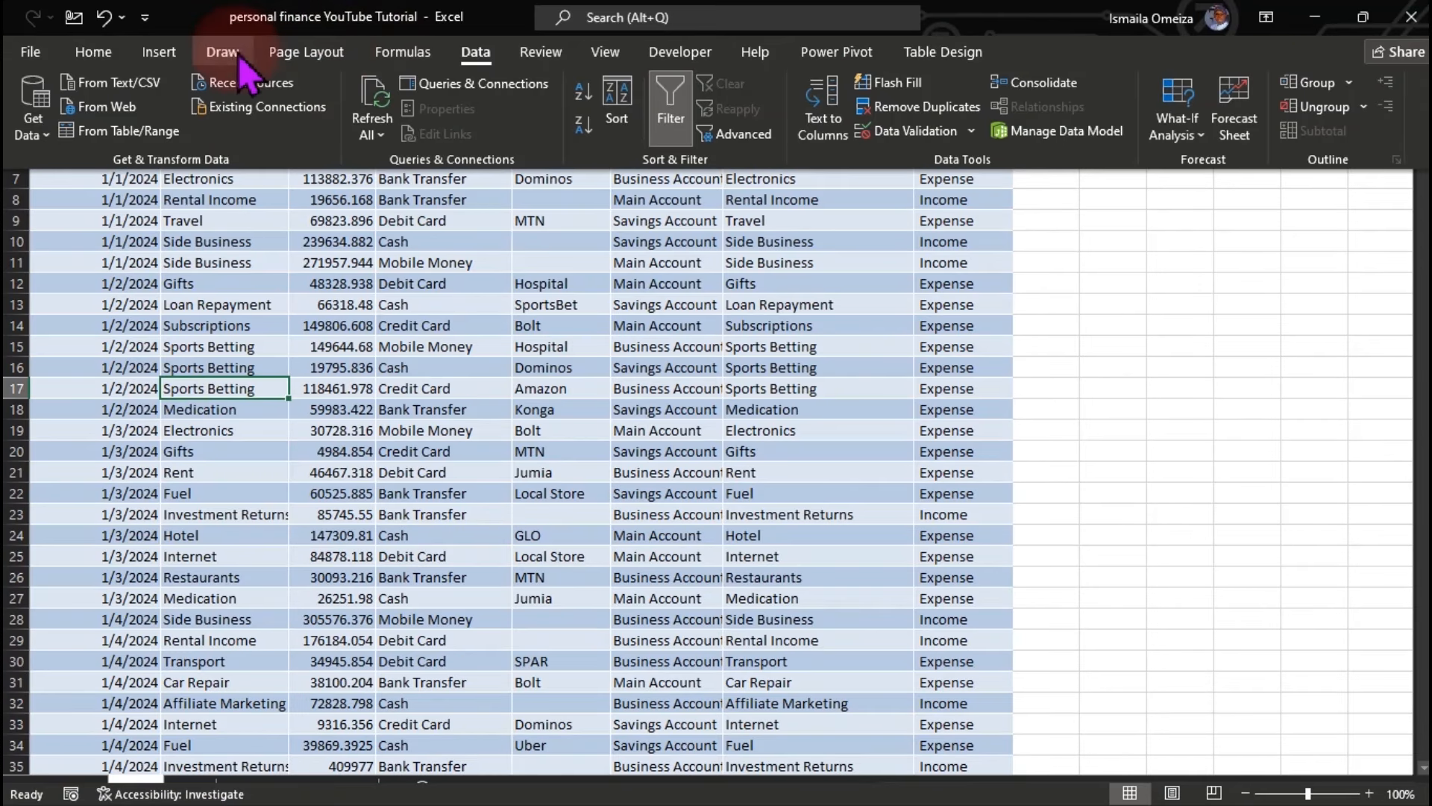
pyautogui.click(159, 51)
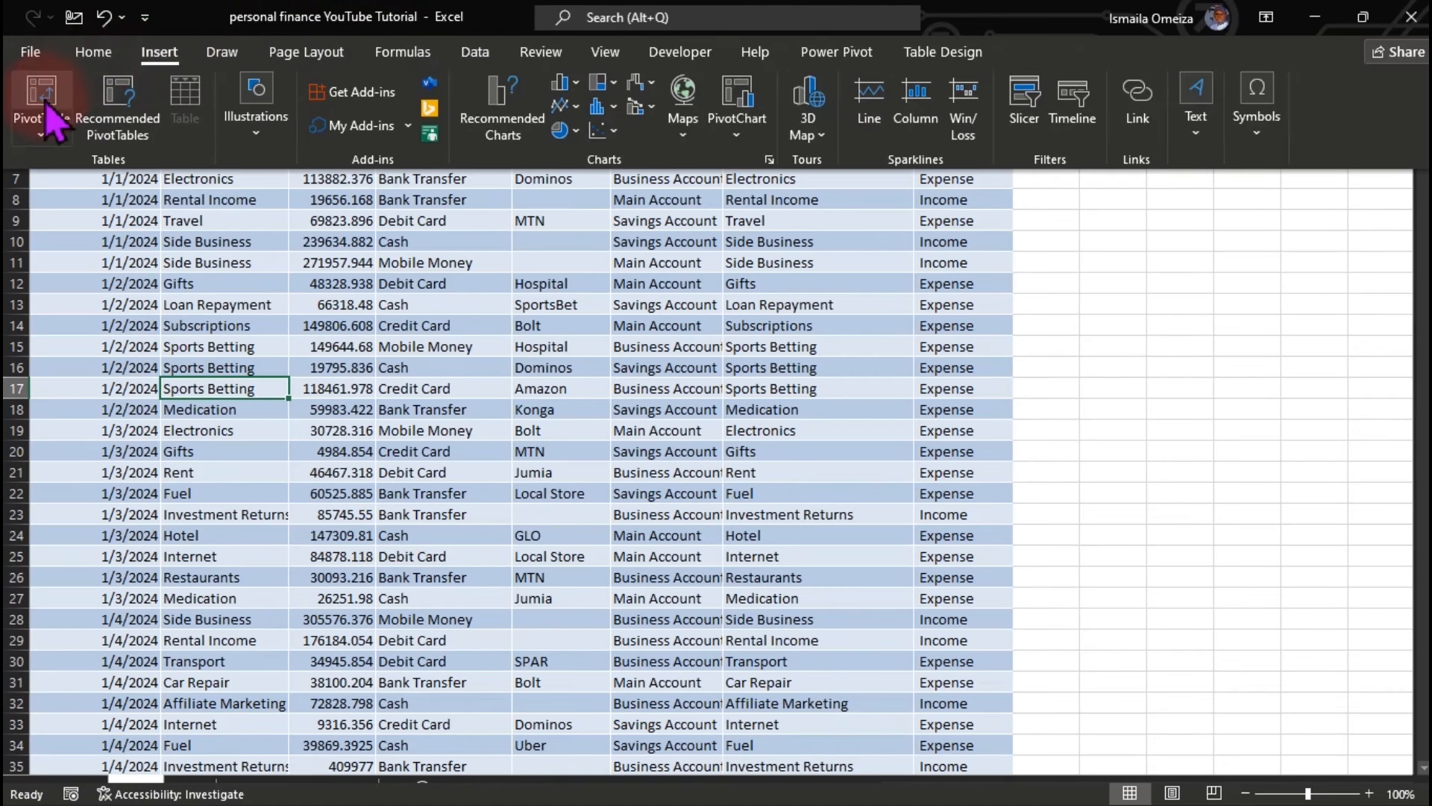
pyautogui.click(42, 112)
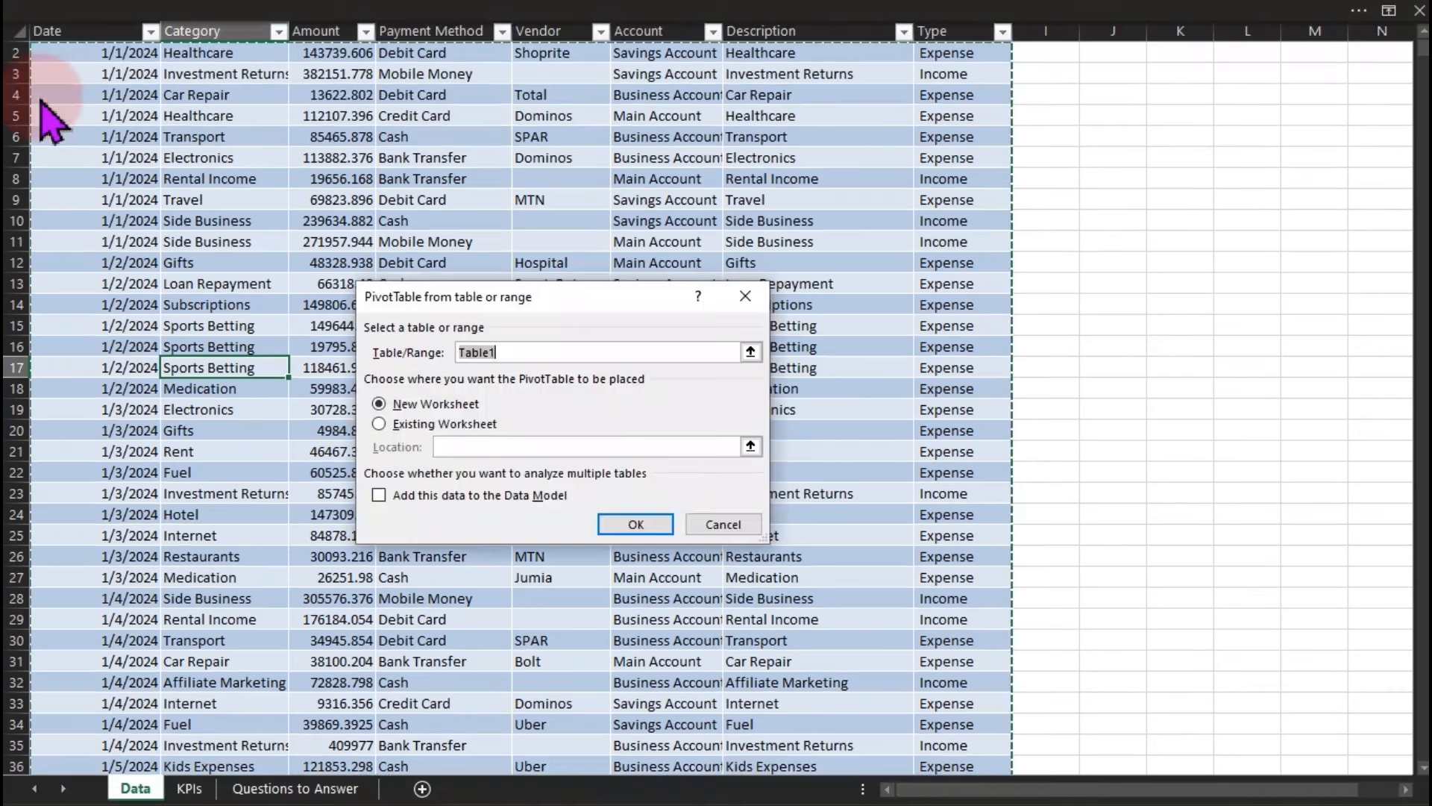
pyautogui.click(381, 424)
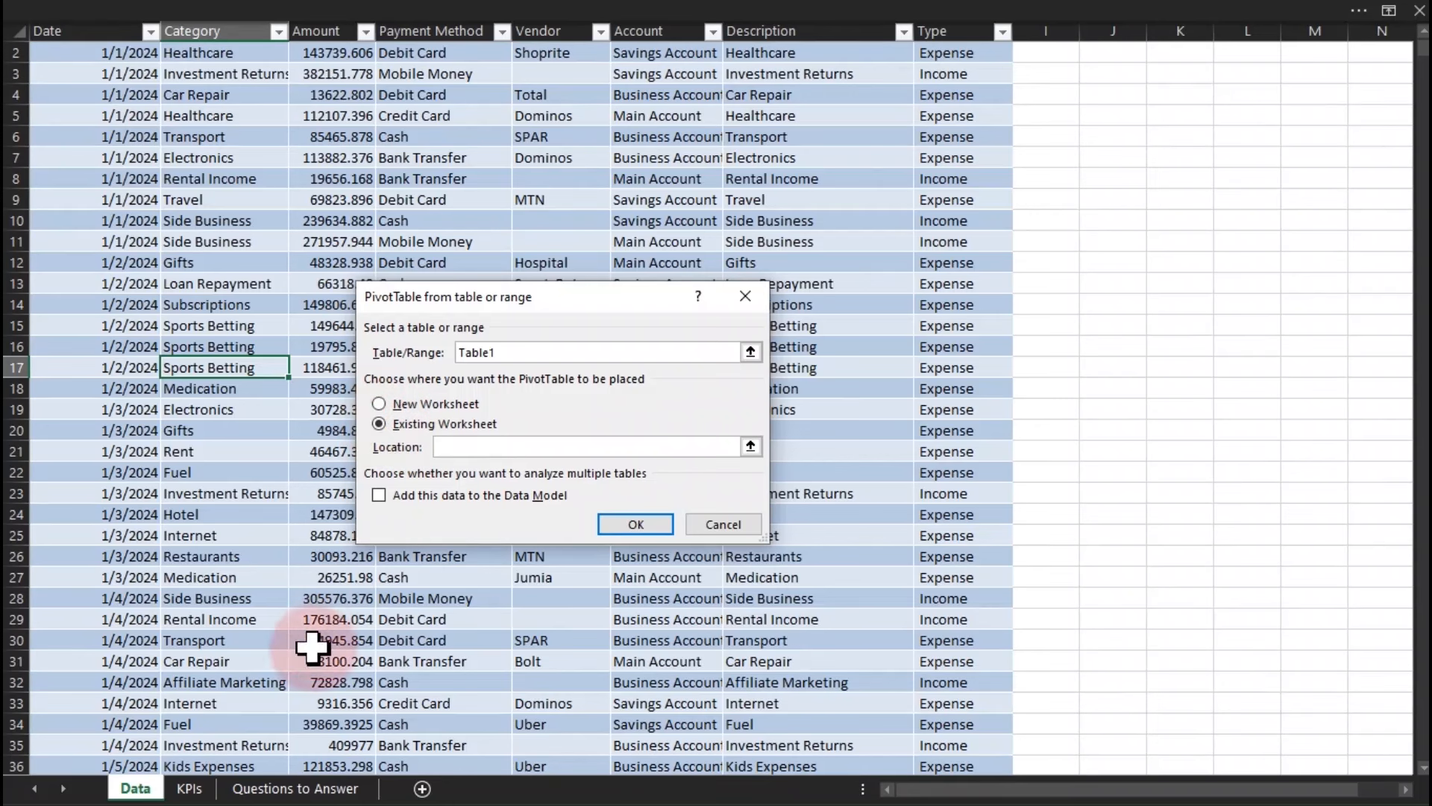
pyautogui.click(189, 789)
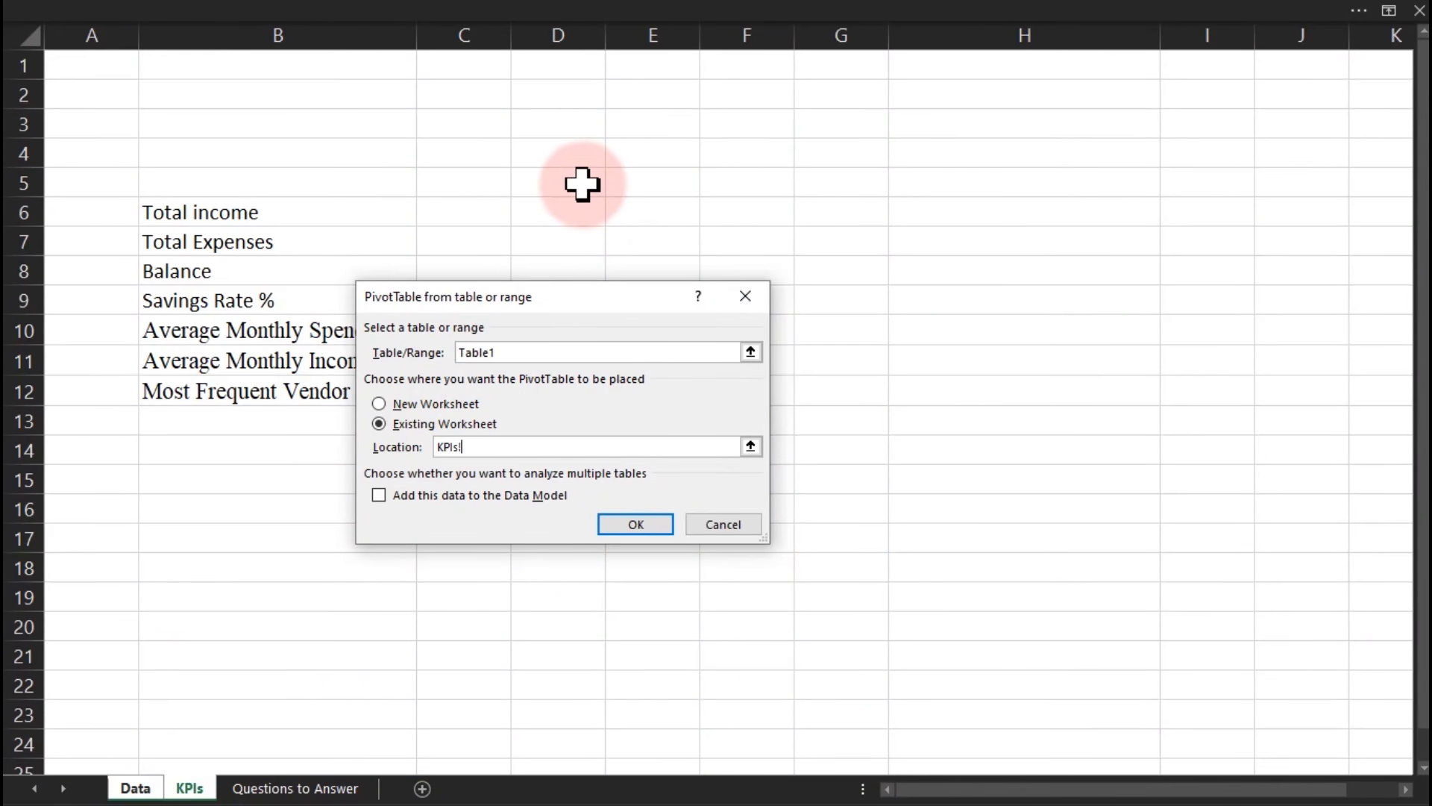
pyautogui.click(630, 522)
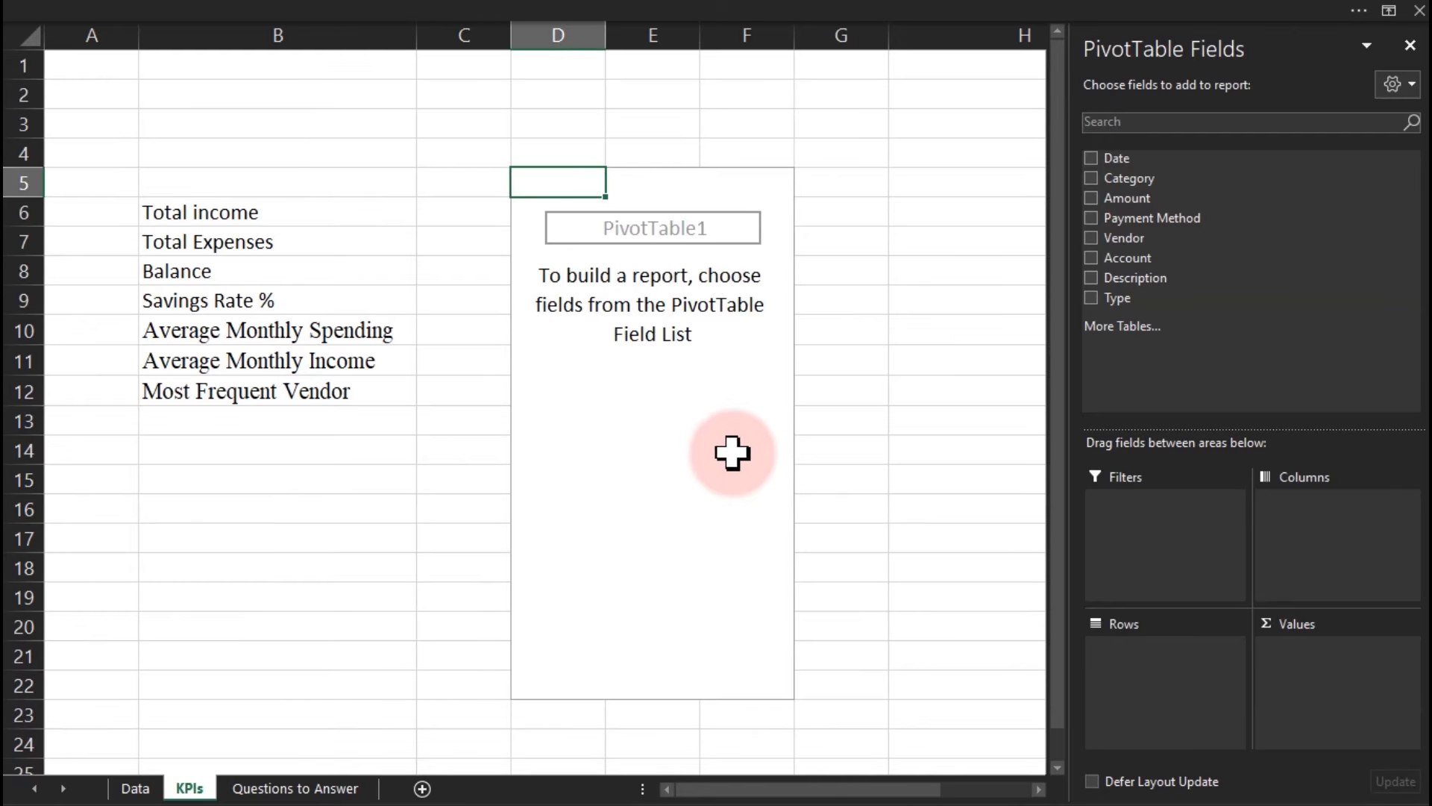
# Put Amount in Values and Type in Filters, then open Format Cells for the D6 total.
pyautogui.moveTo(1149, 199); pyautogui.dragTo(1288, 673)
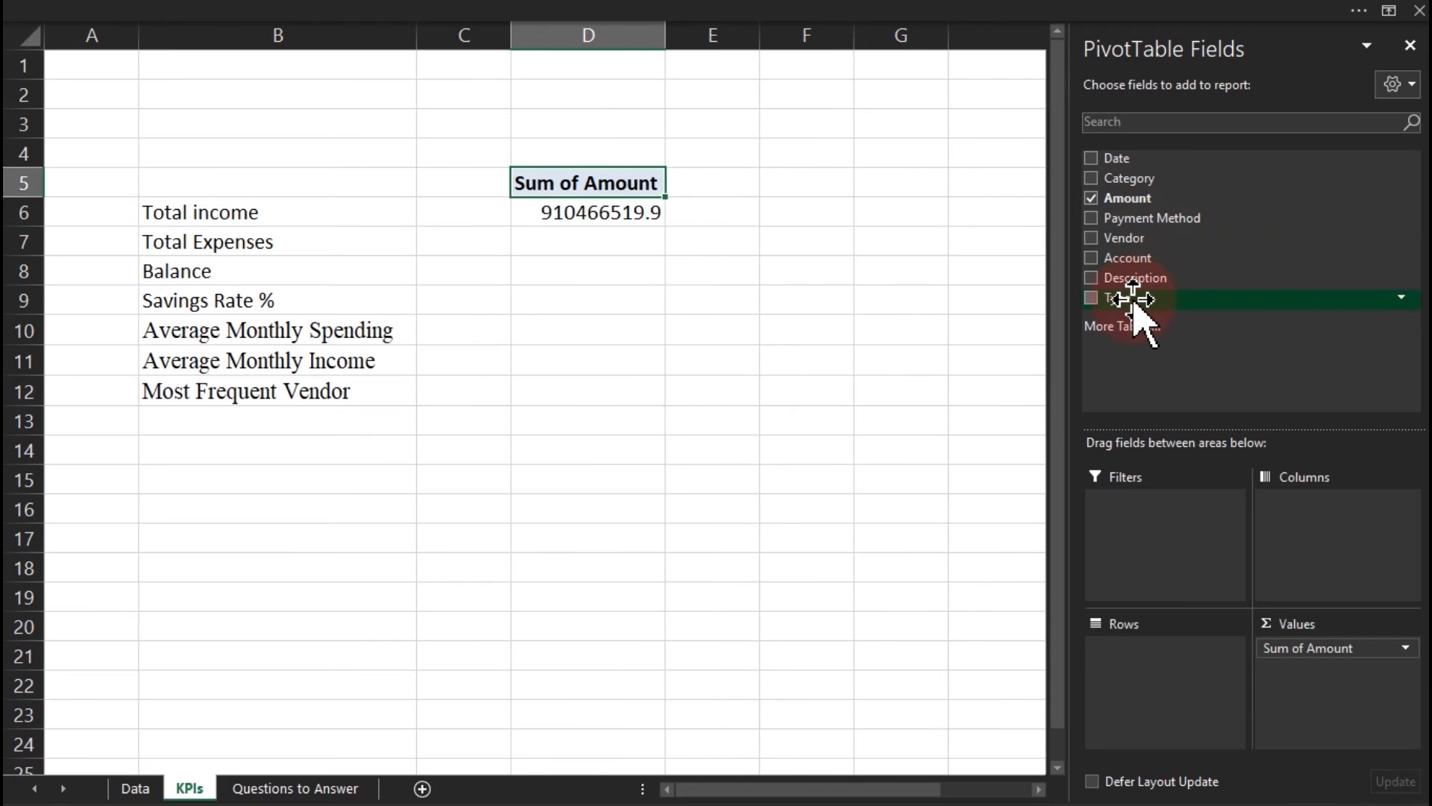
pyautogui.moveTo(1132, 298); pyautogui.dragTo(1154, 549)
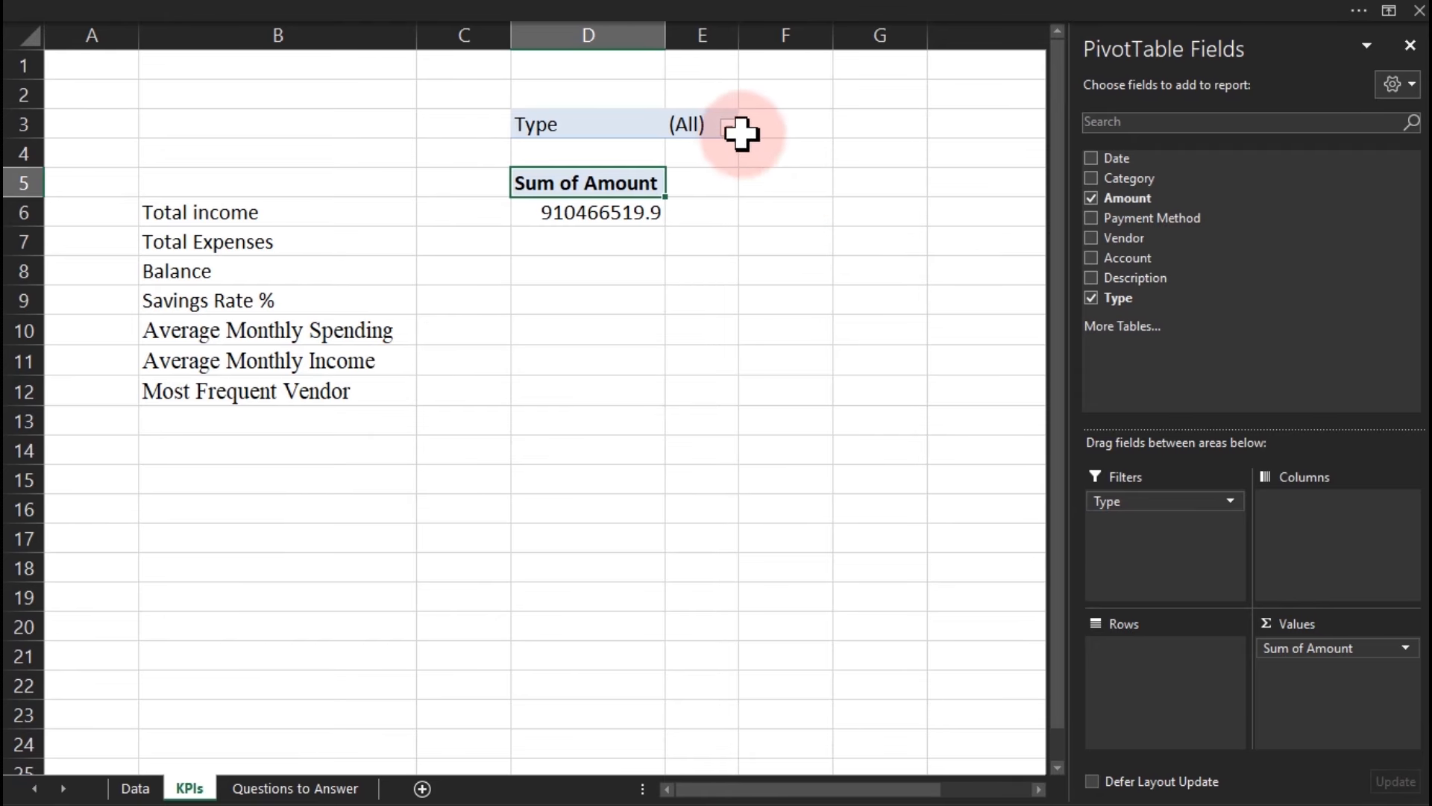
pyautogui.click(582, 207)
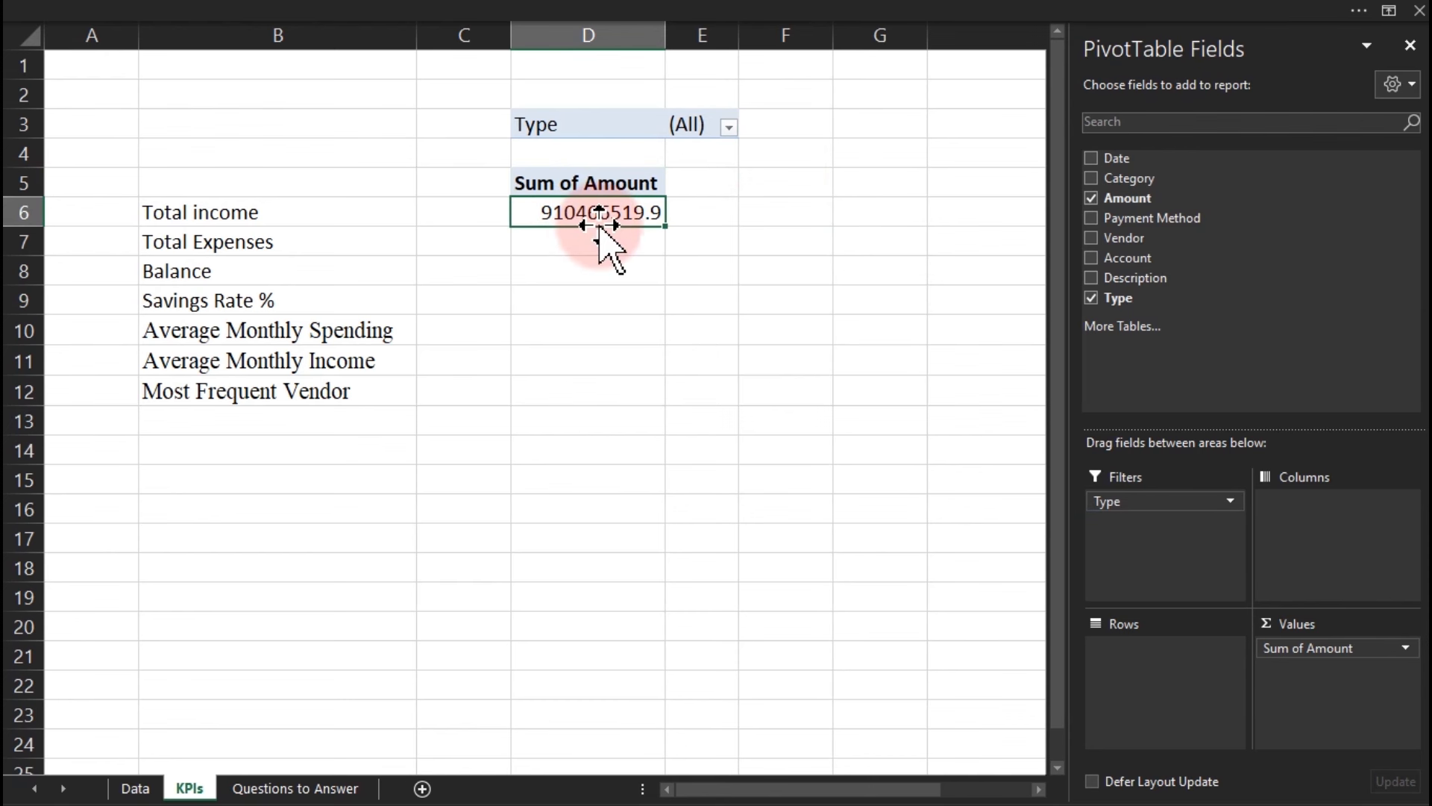
pyautogui.hotkey('ctrl', '1')
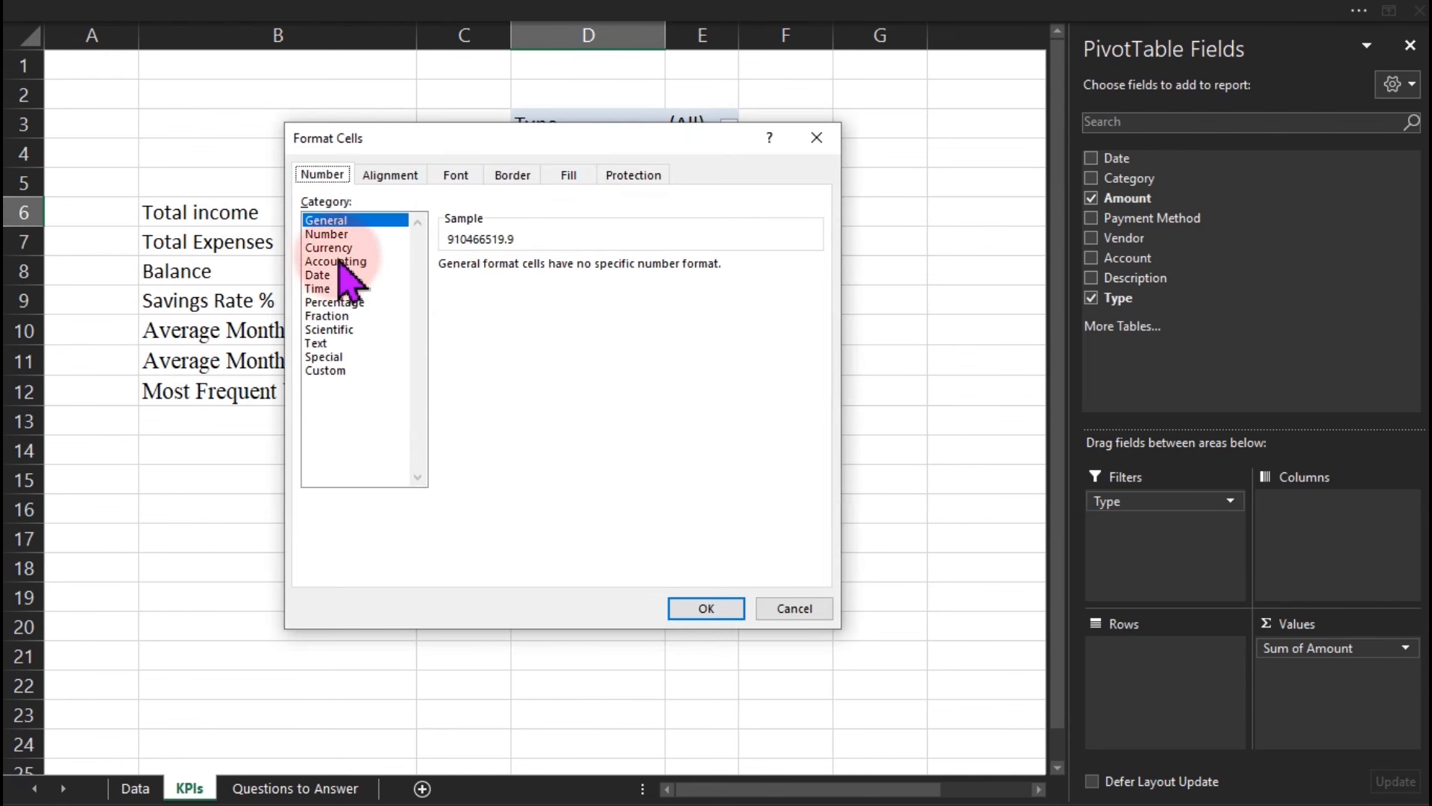
# Format the pivot total in D6 as ₦ Edo currency with 0 decimal places, showing ₦ 910,466,520.
pyautogui.click(332, 248)
pyautogui.click(561, 292)
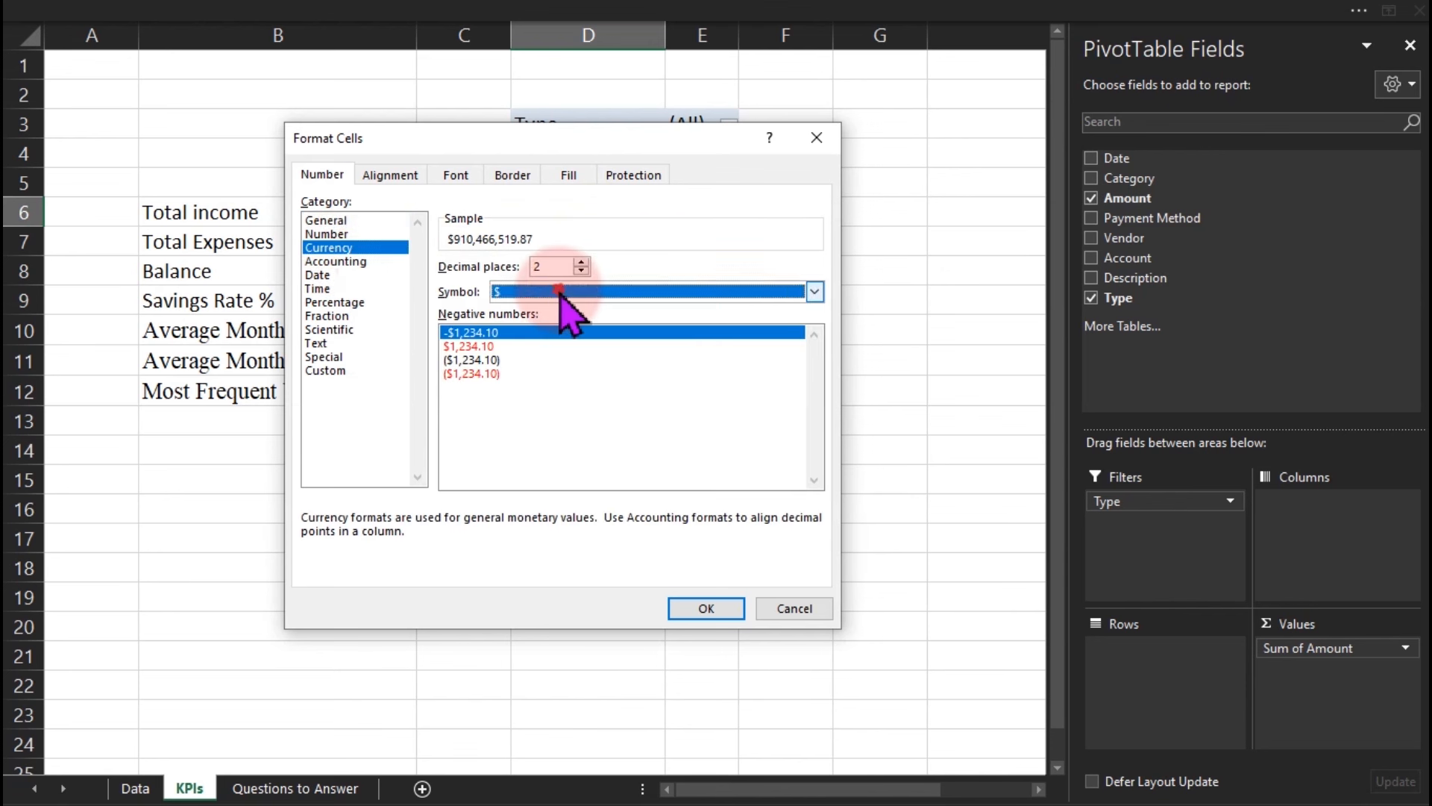
pyautogui.moveTo(815, 330); pyautogui.dragTo(817, 360)
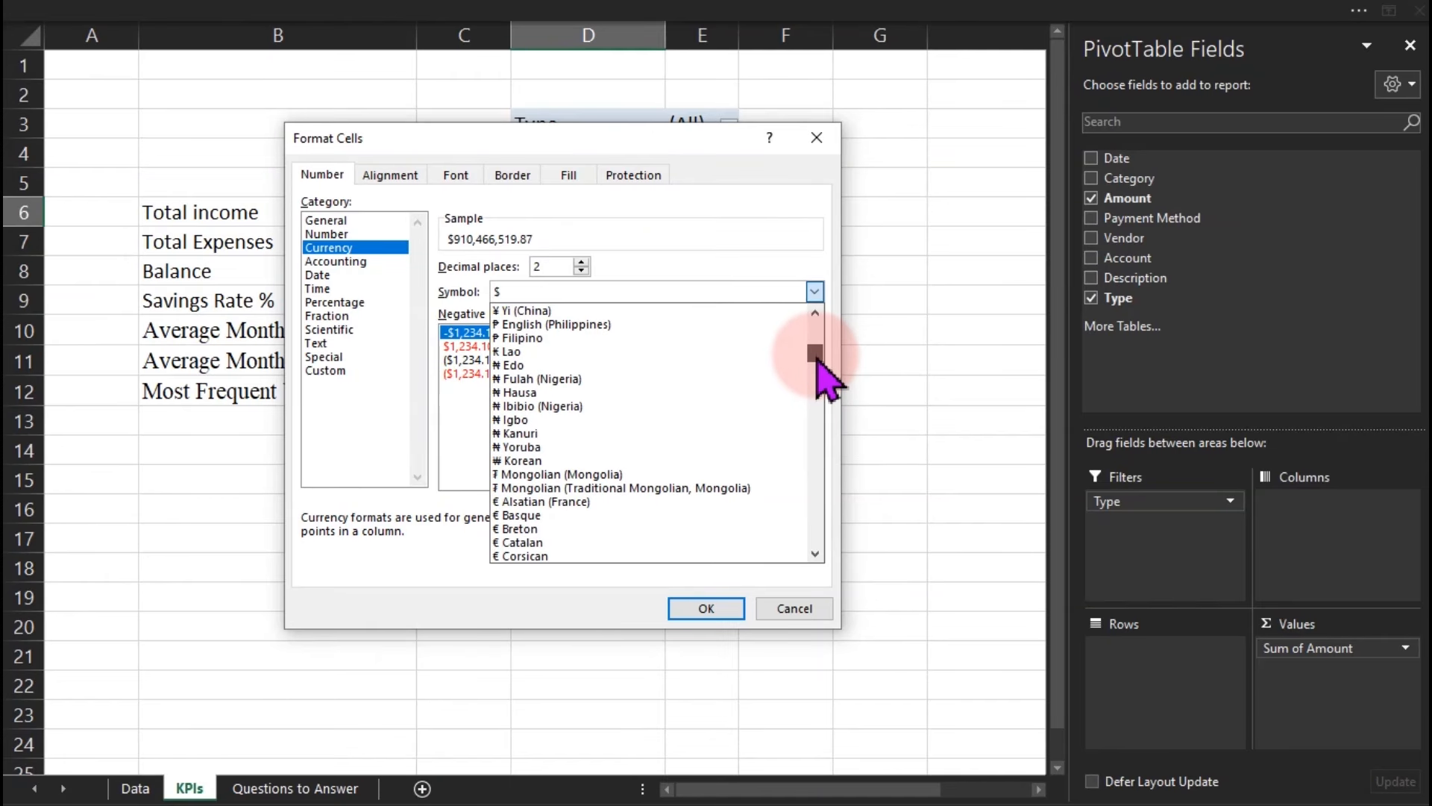
pyautogui.click(573, 366)
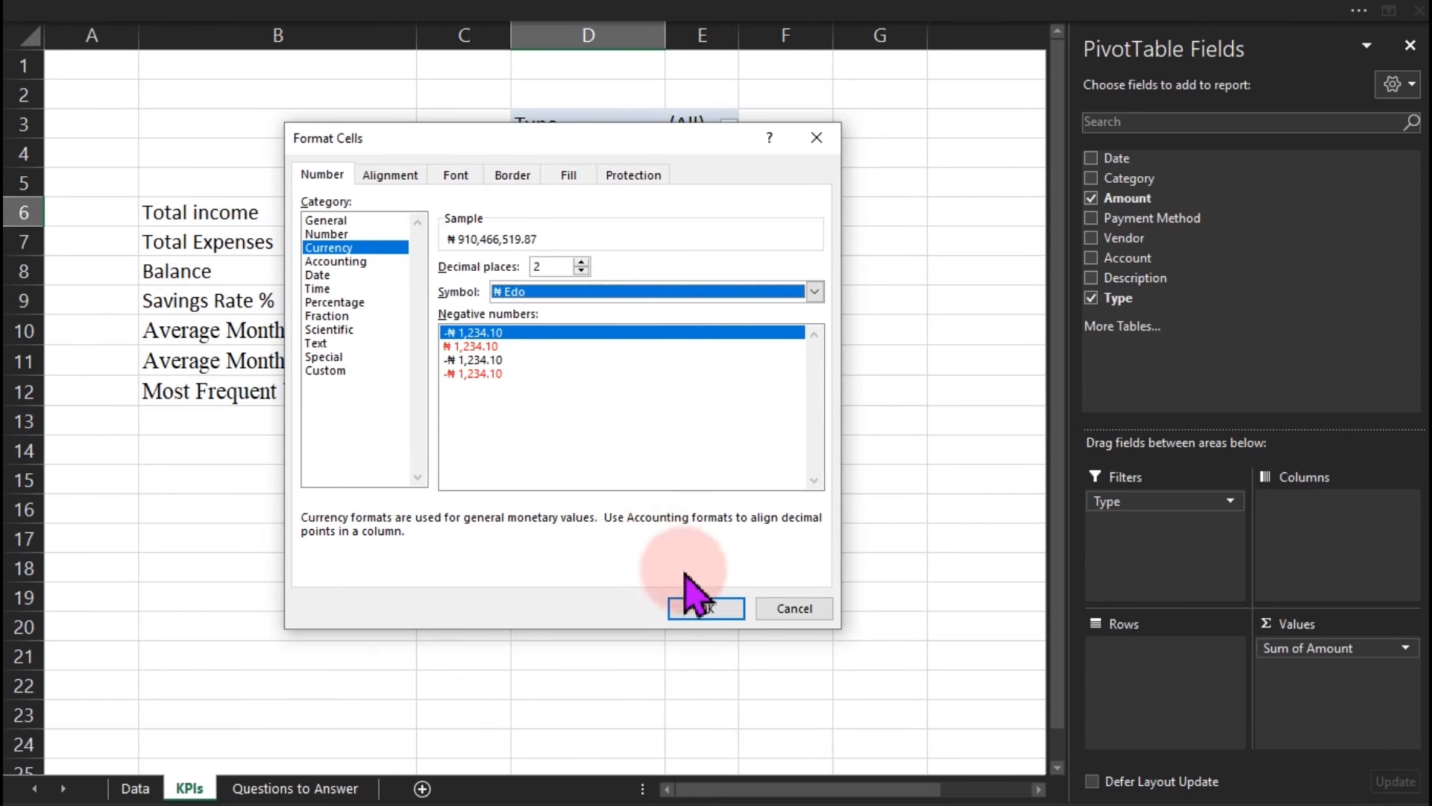
pyautogui.click(581, 270)
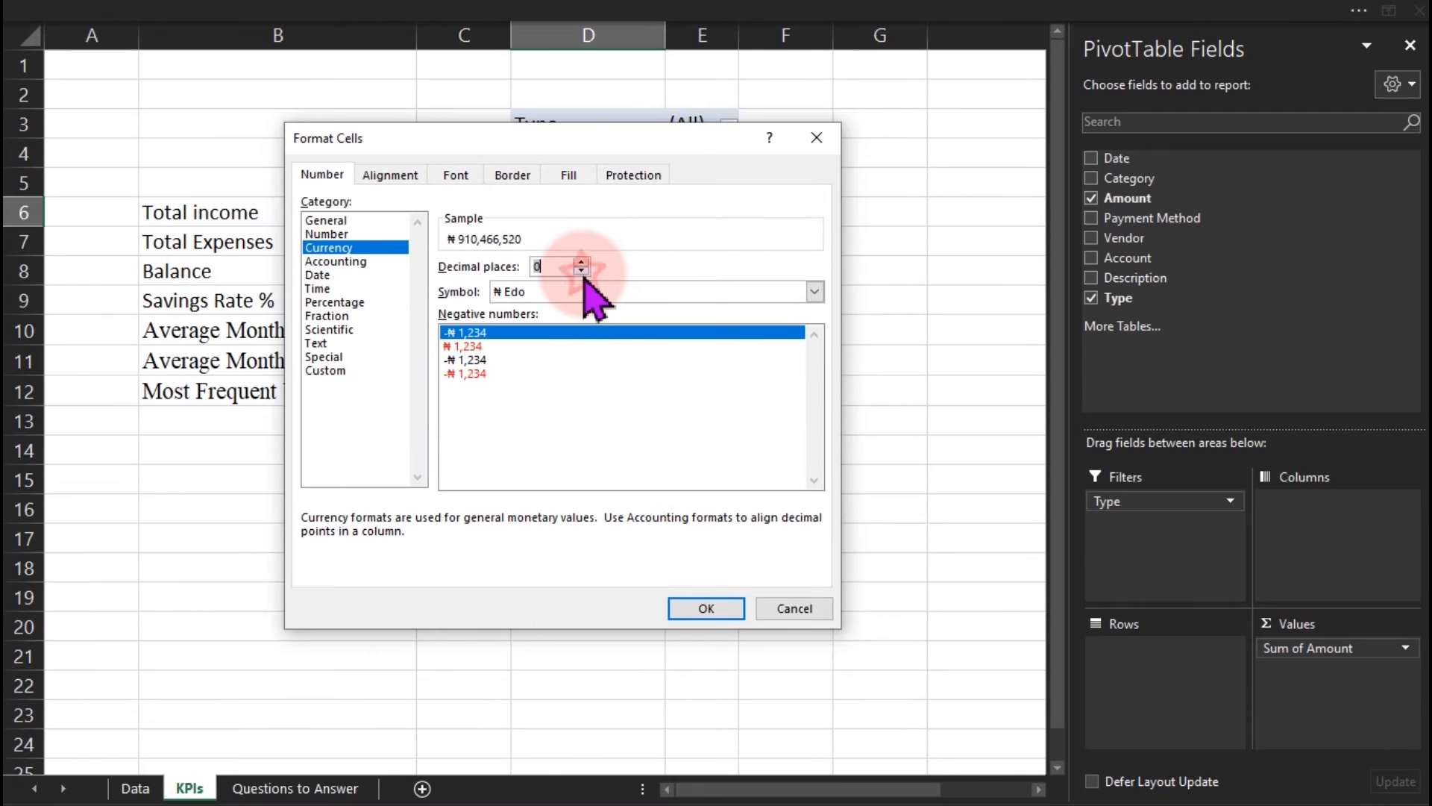
pyautogui.click(685, 608)
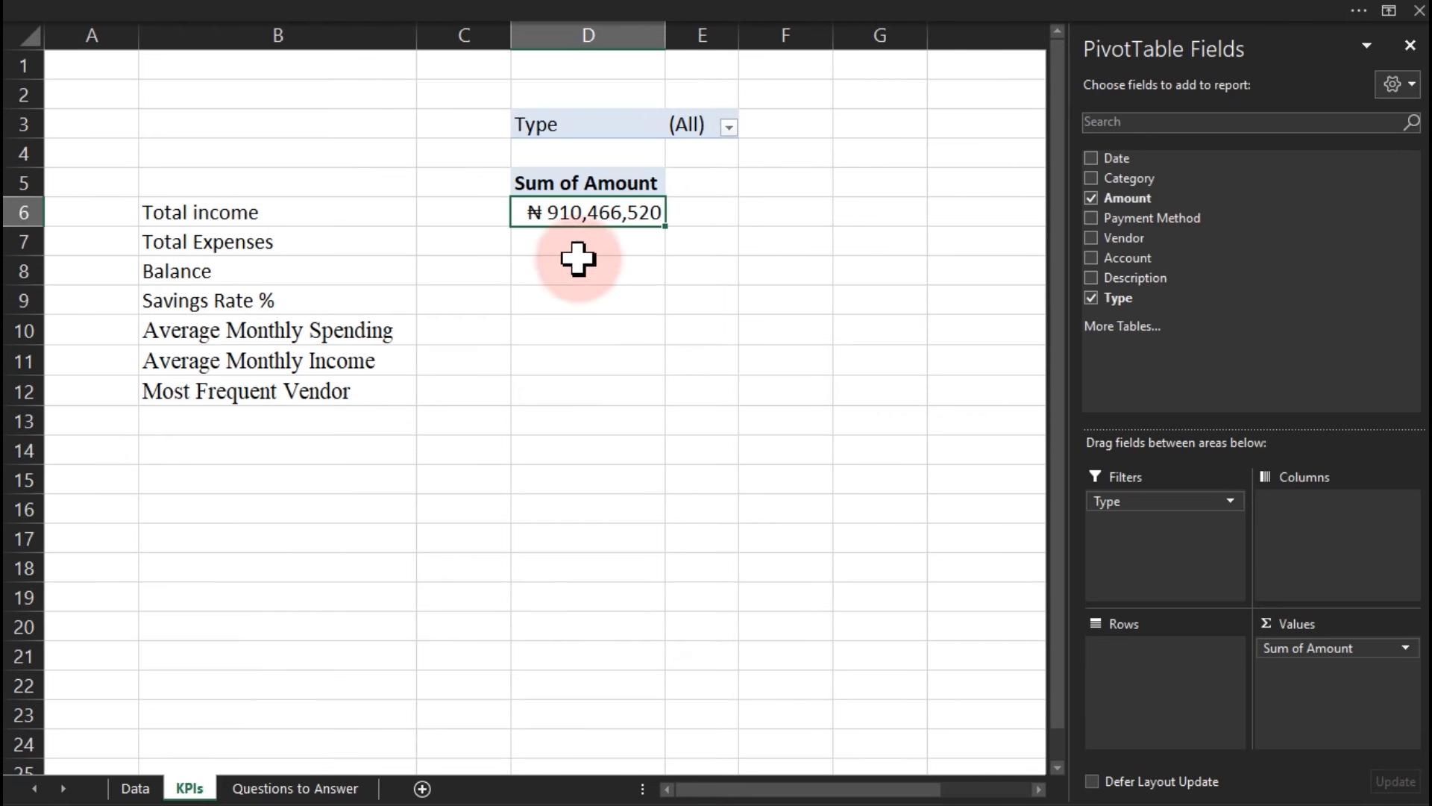
# Filter the pivot's Type to Income, bringing the total to ₦ 487,142,135.
pyautogui.click(729, 128)
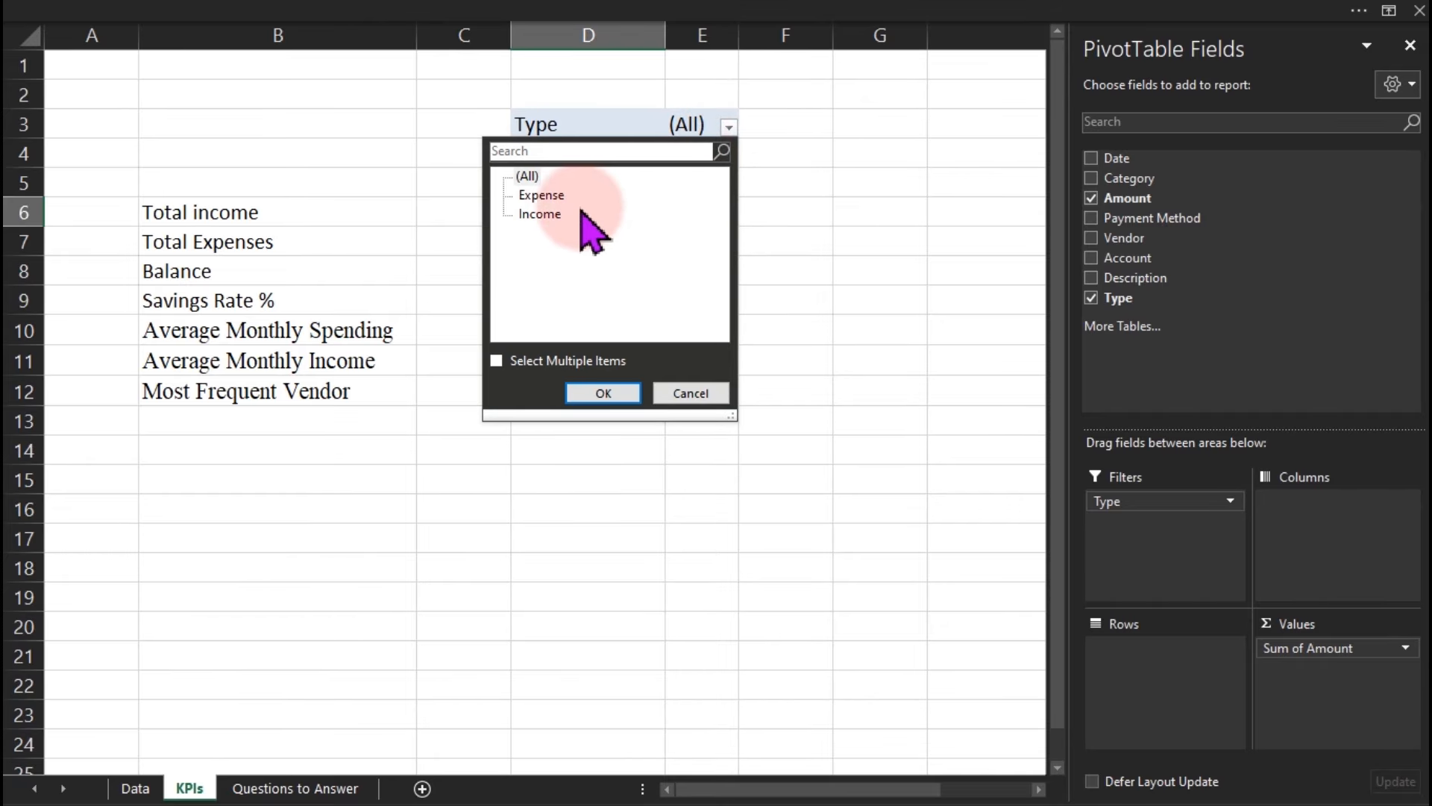
pyautogui.click(553, 215)
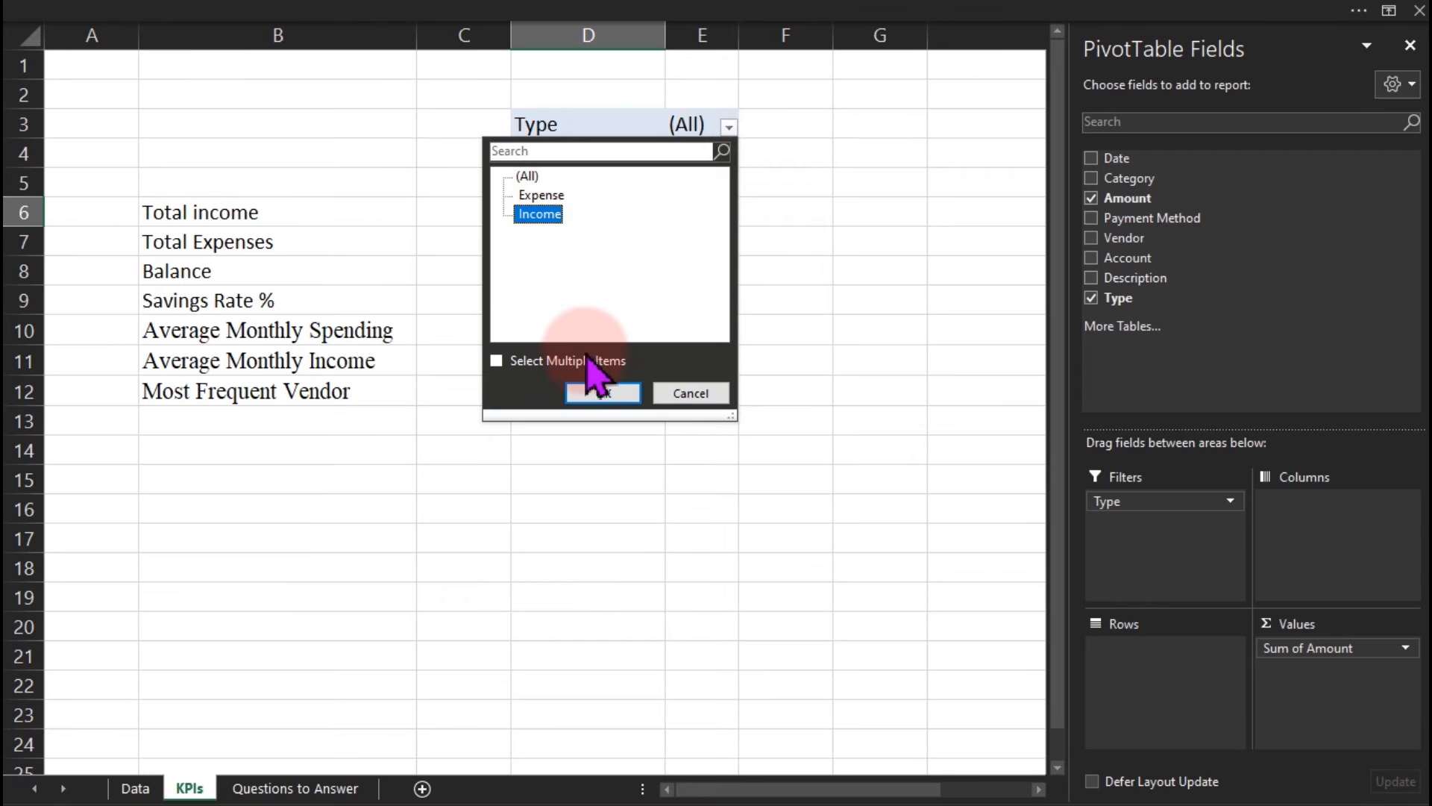
pyautogui.click(603, 393)
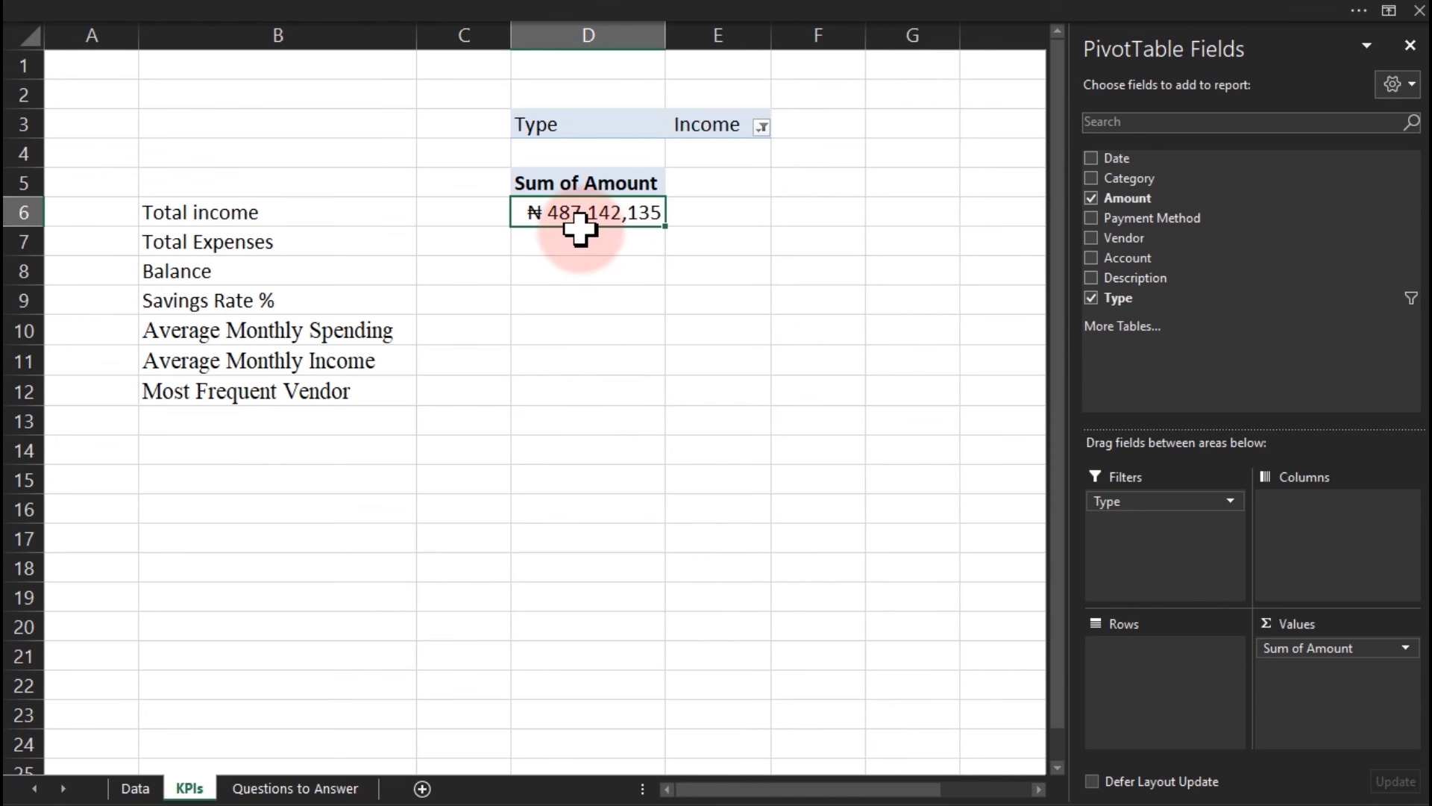
# Copy the pivot cells to D10, then delete that misplaced copy.
pyautogui.moveTo(547, 125); pyautogui.dragTo(609, 218)
pyautogui.hotkey('ctrl', 'c')
pyautogui.click(585, 334)
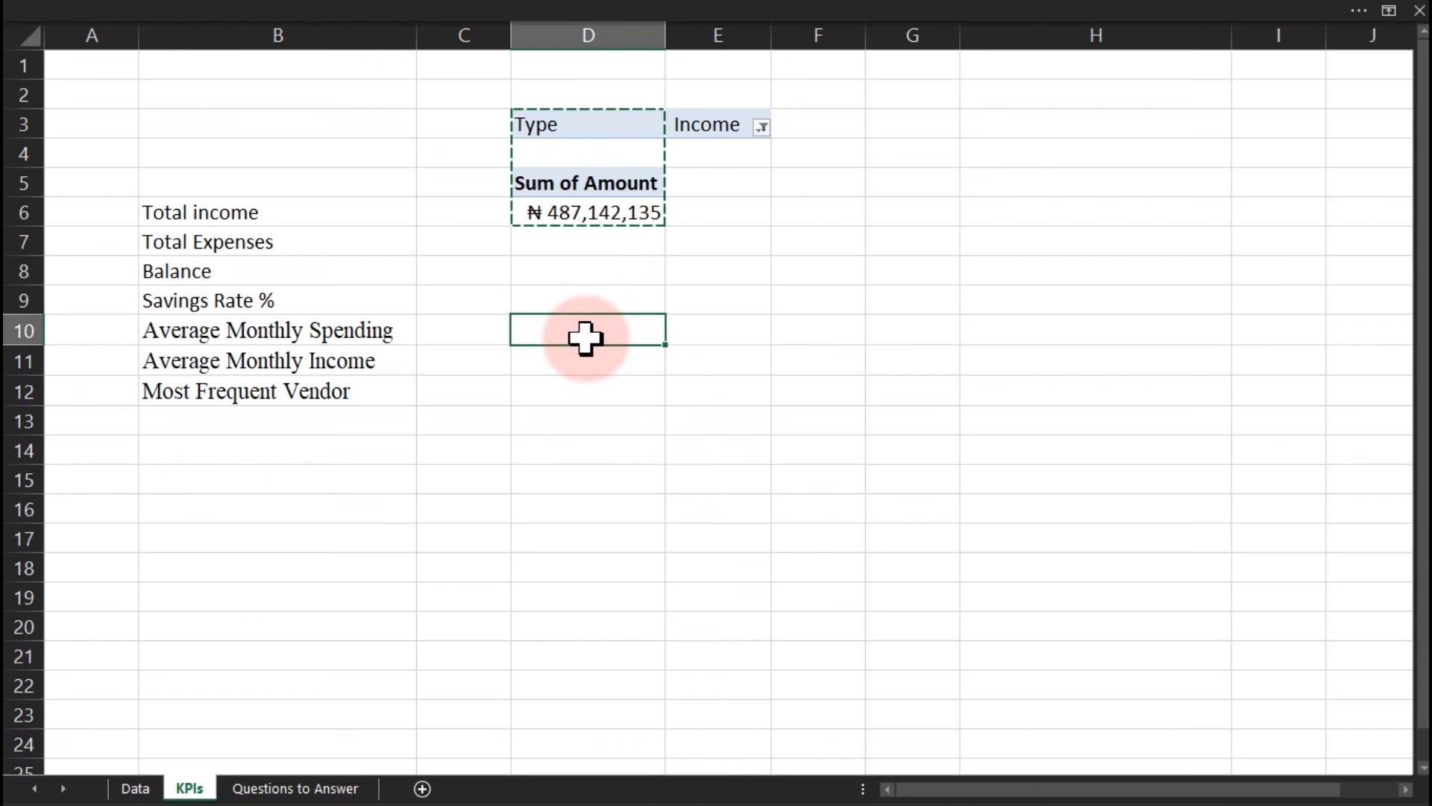
pyautogui.hotkey('ctrl', 'v')
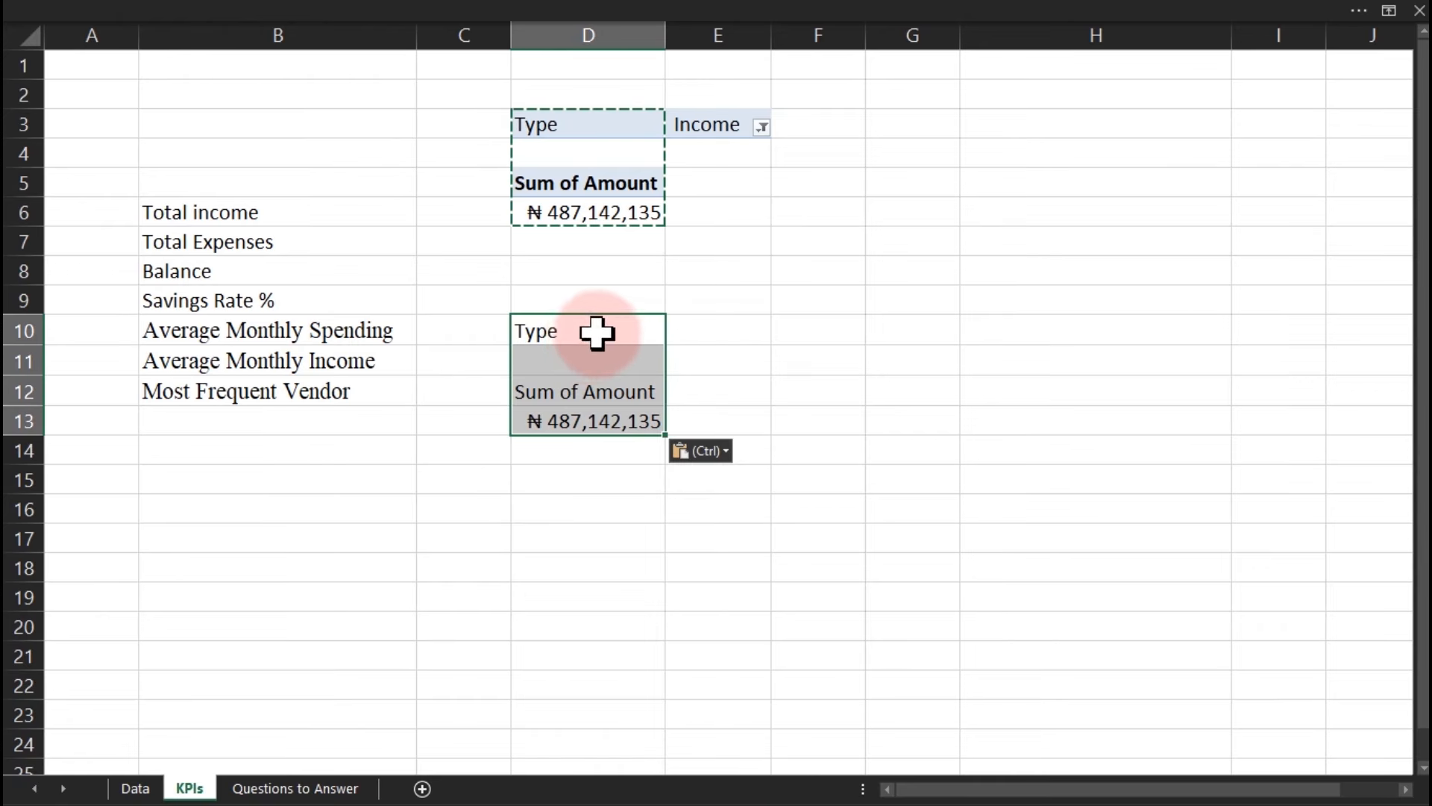
pyautogui.click(597, 333)
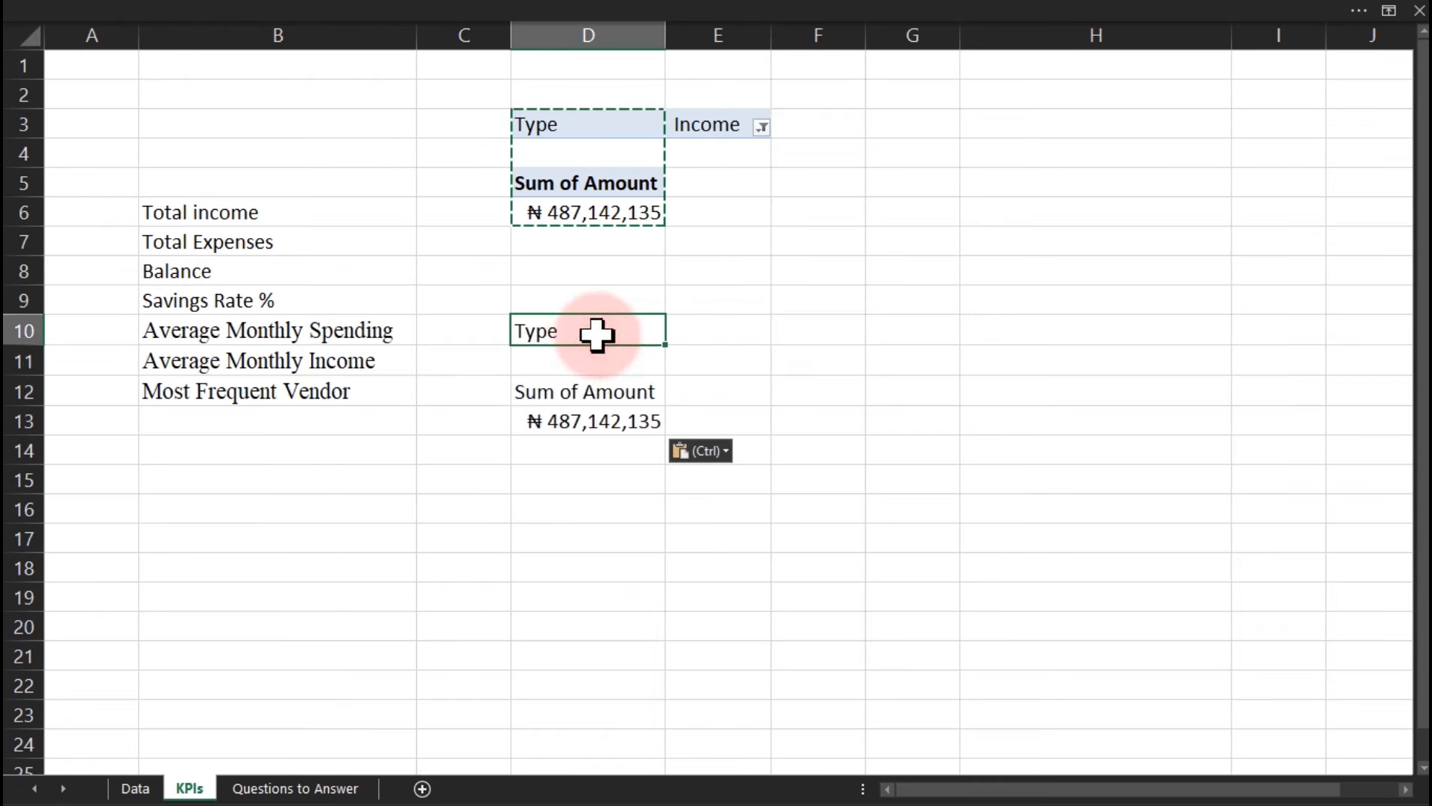
pyautogui.click(616, 394)
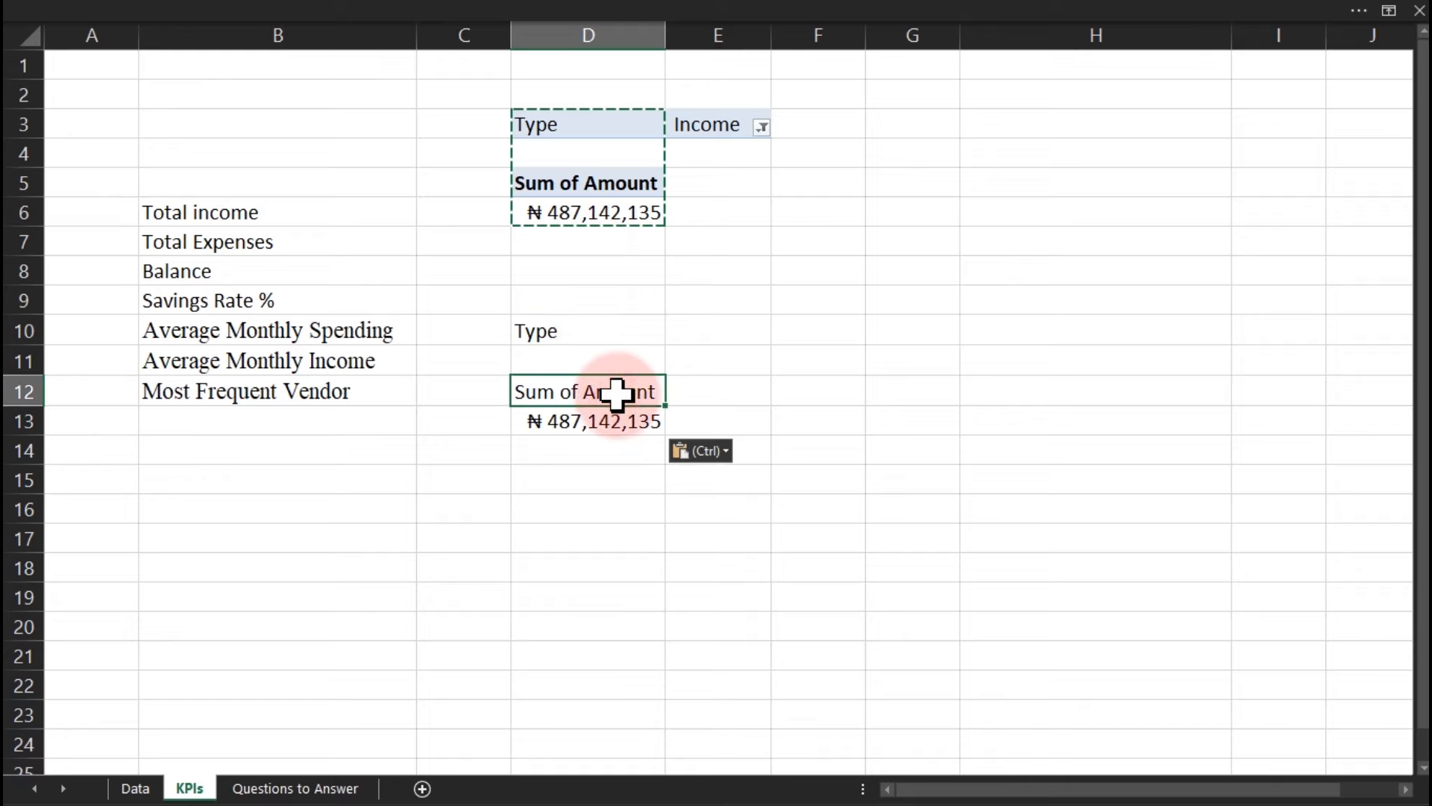
pyautogui.hotkey('ctrl', 'a')
pyautogui.press('Delete')
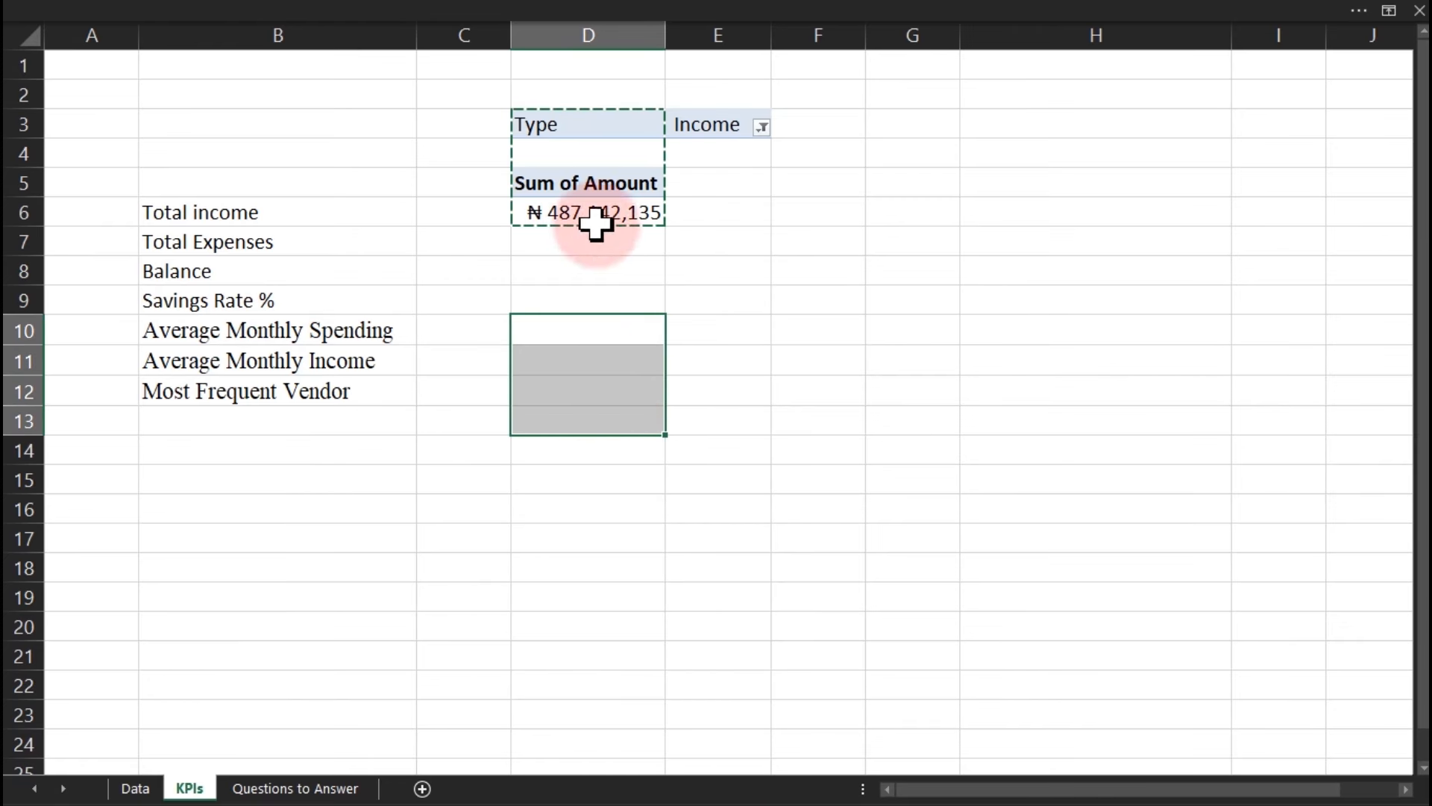
# Paste a full copy of the pivot, including its filter, at D11.
pyautogui.moveTo(555, 125); pyautogui.dragTo(700, 205)
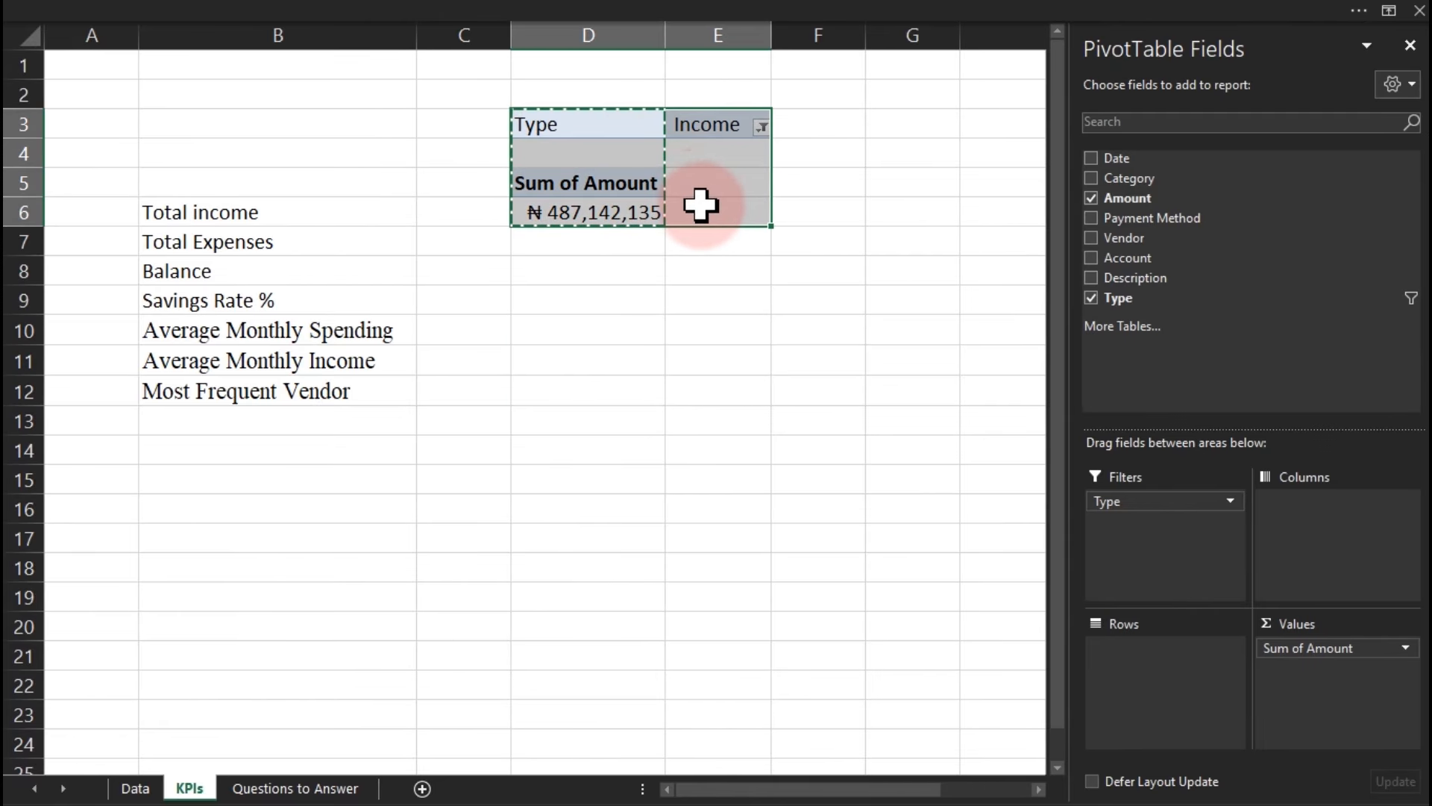
pyautogui.click(611, 355)
pyautogui.hotkey('ctrl', 'v')
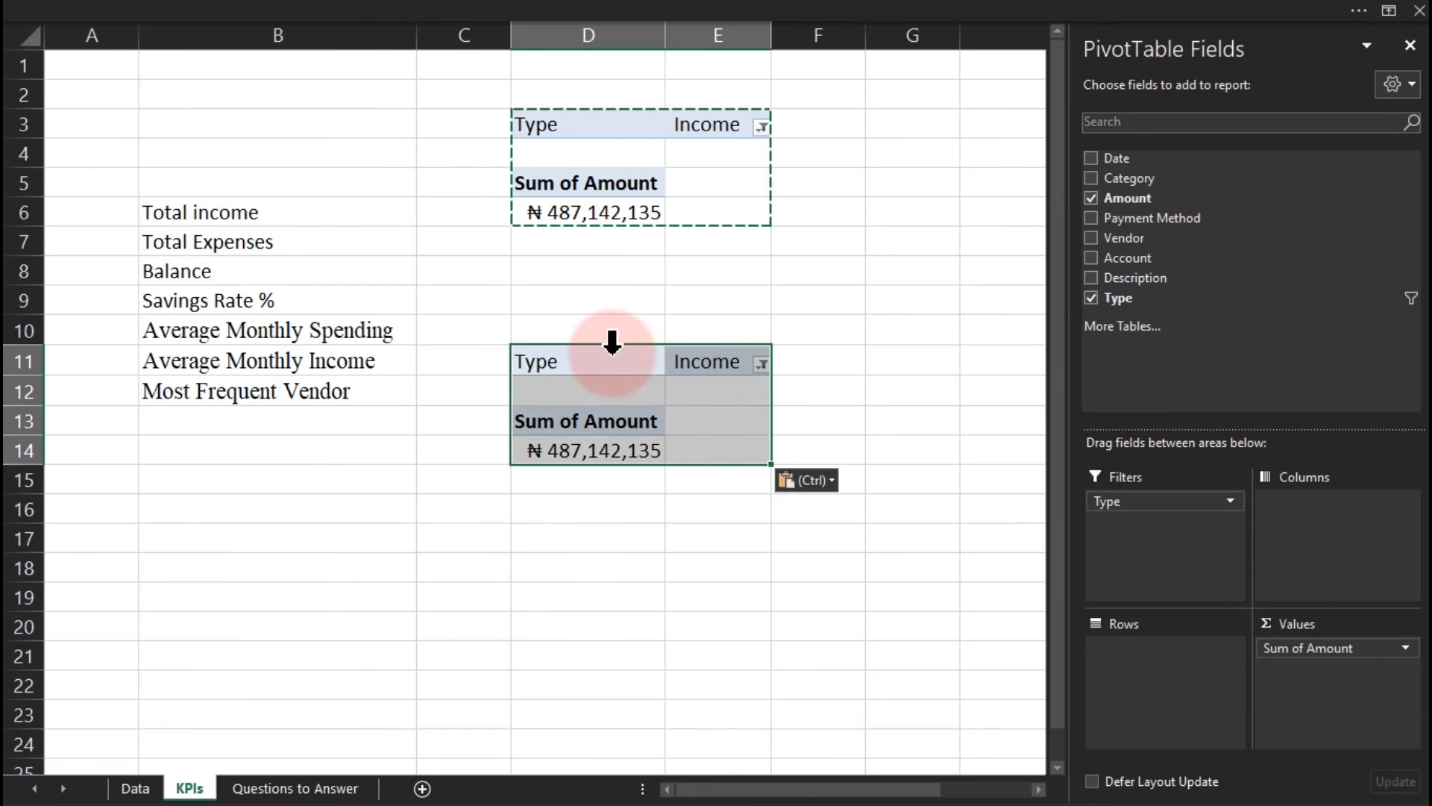
pyautogui.click(774, 399)
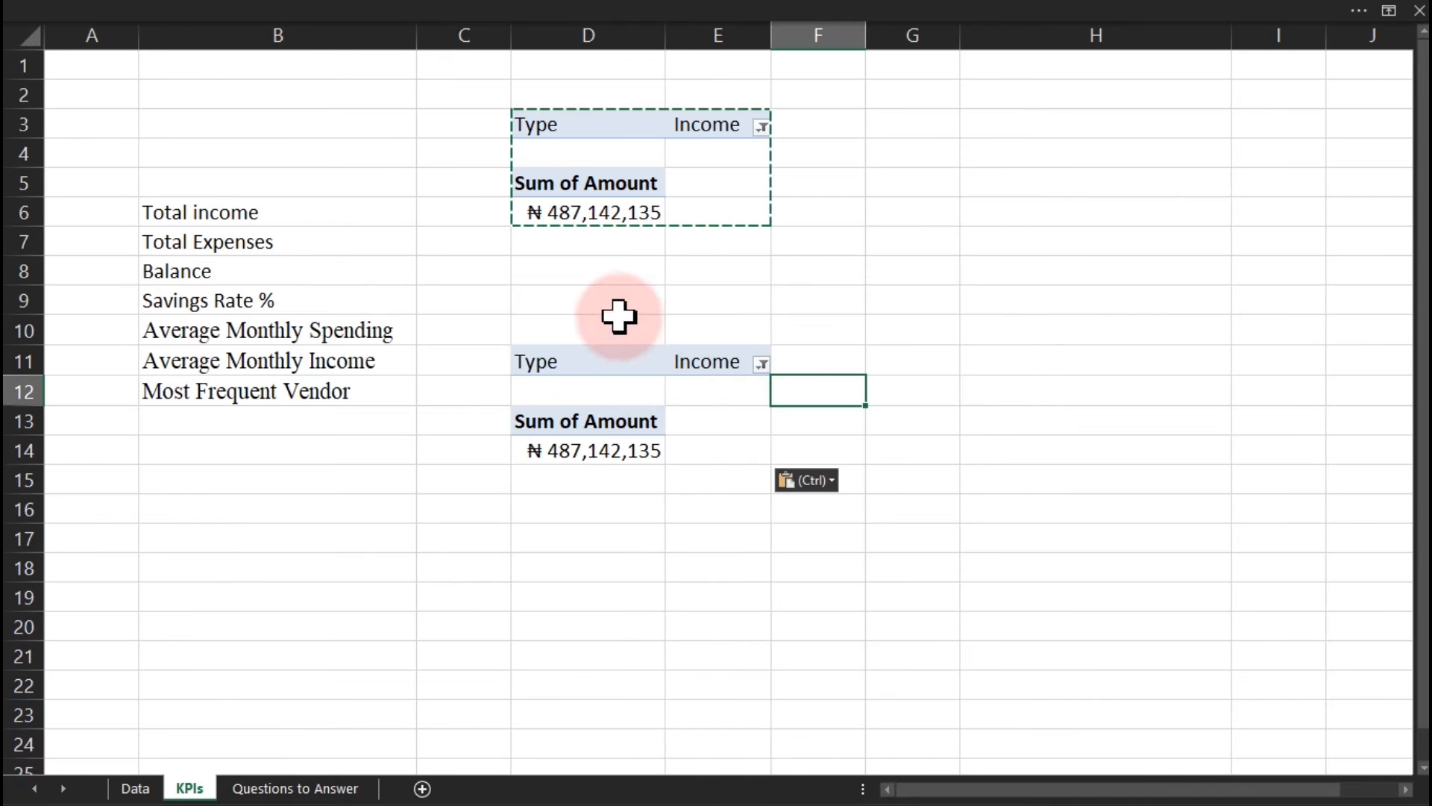
pyautogui.click(591, 193)
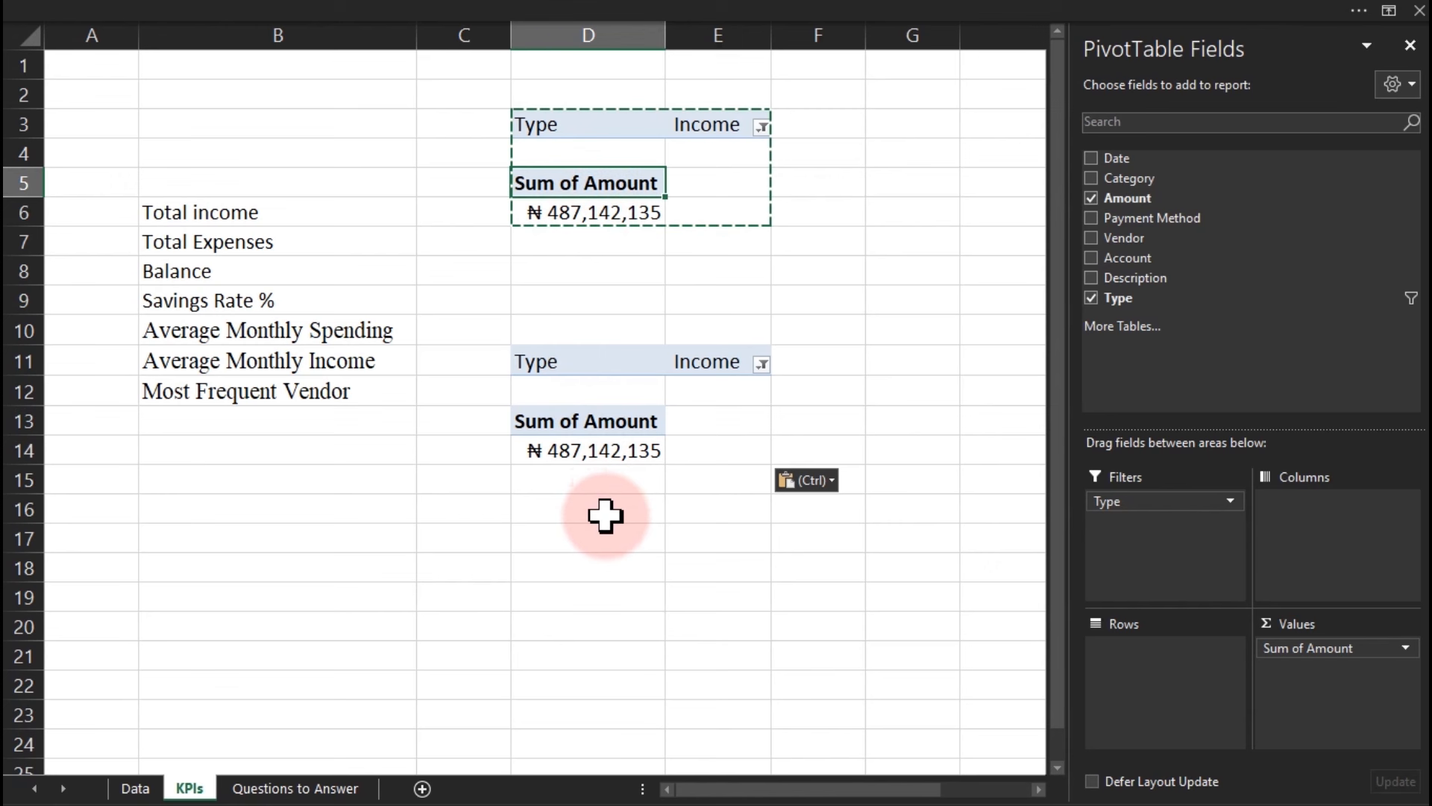
pyautogui.moveTo(543, 361); pyautogui.dragTo(619, 447)
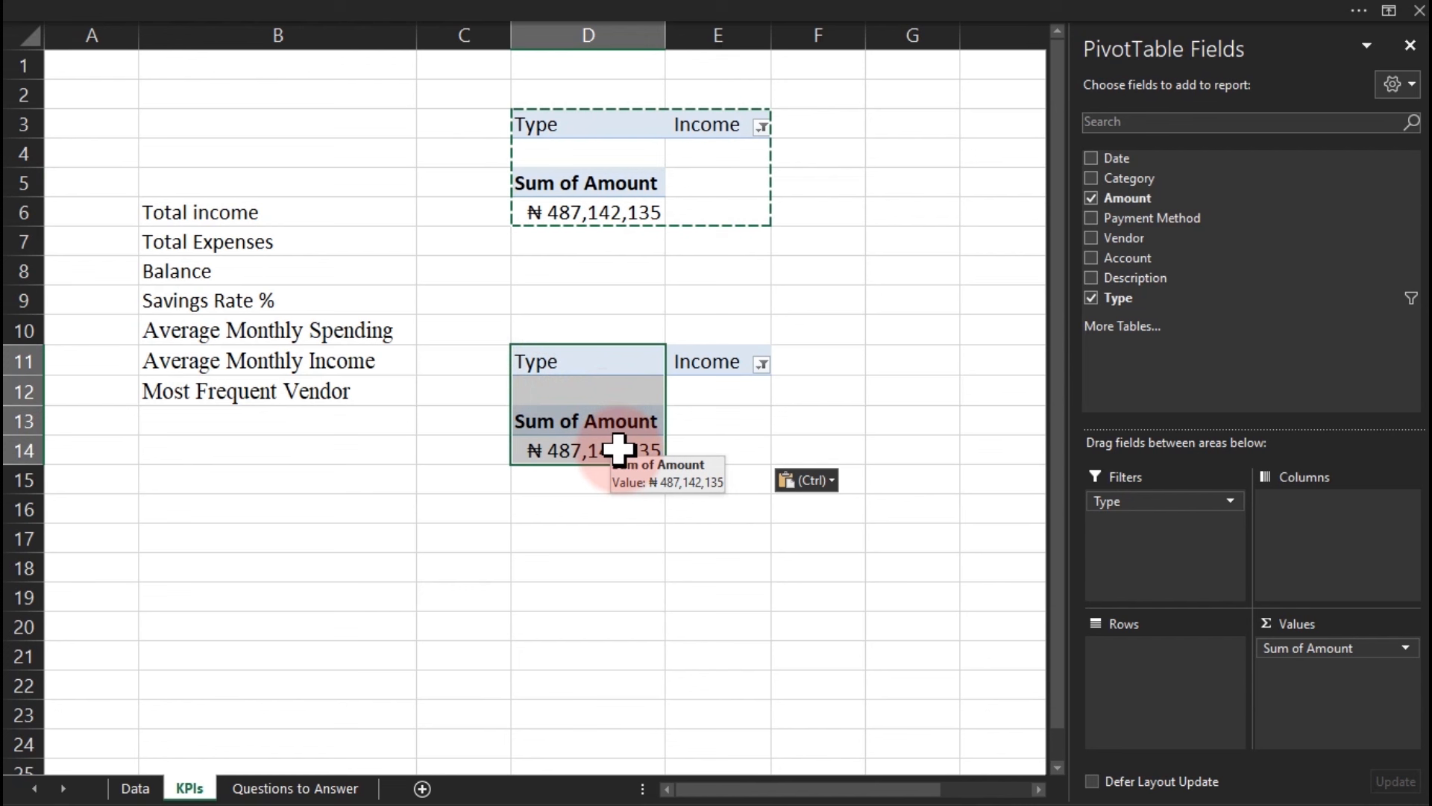
pyautogui.click(645, 307)
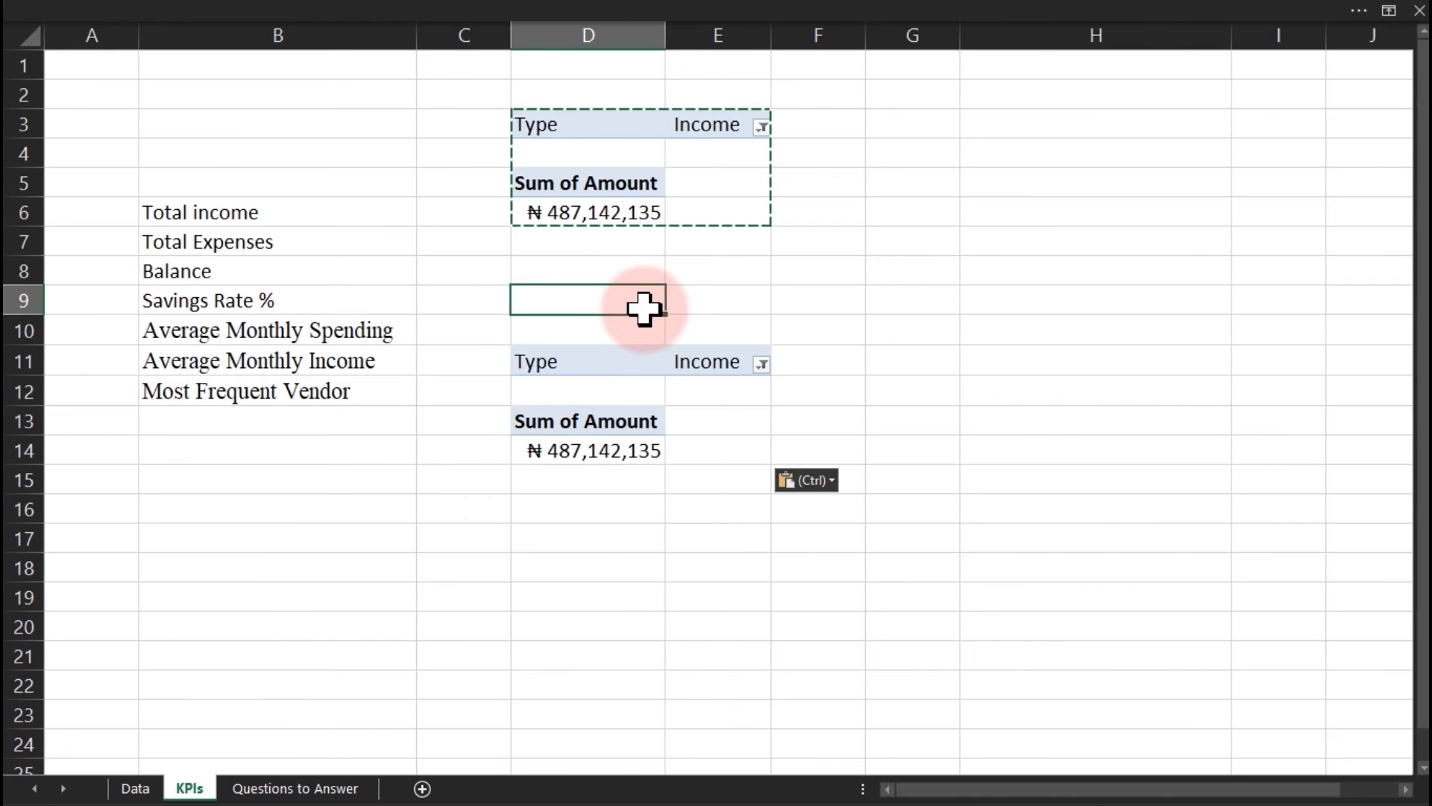
pyautogui.click(617, 446)
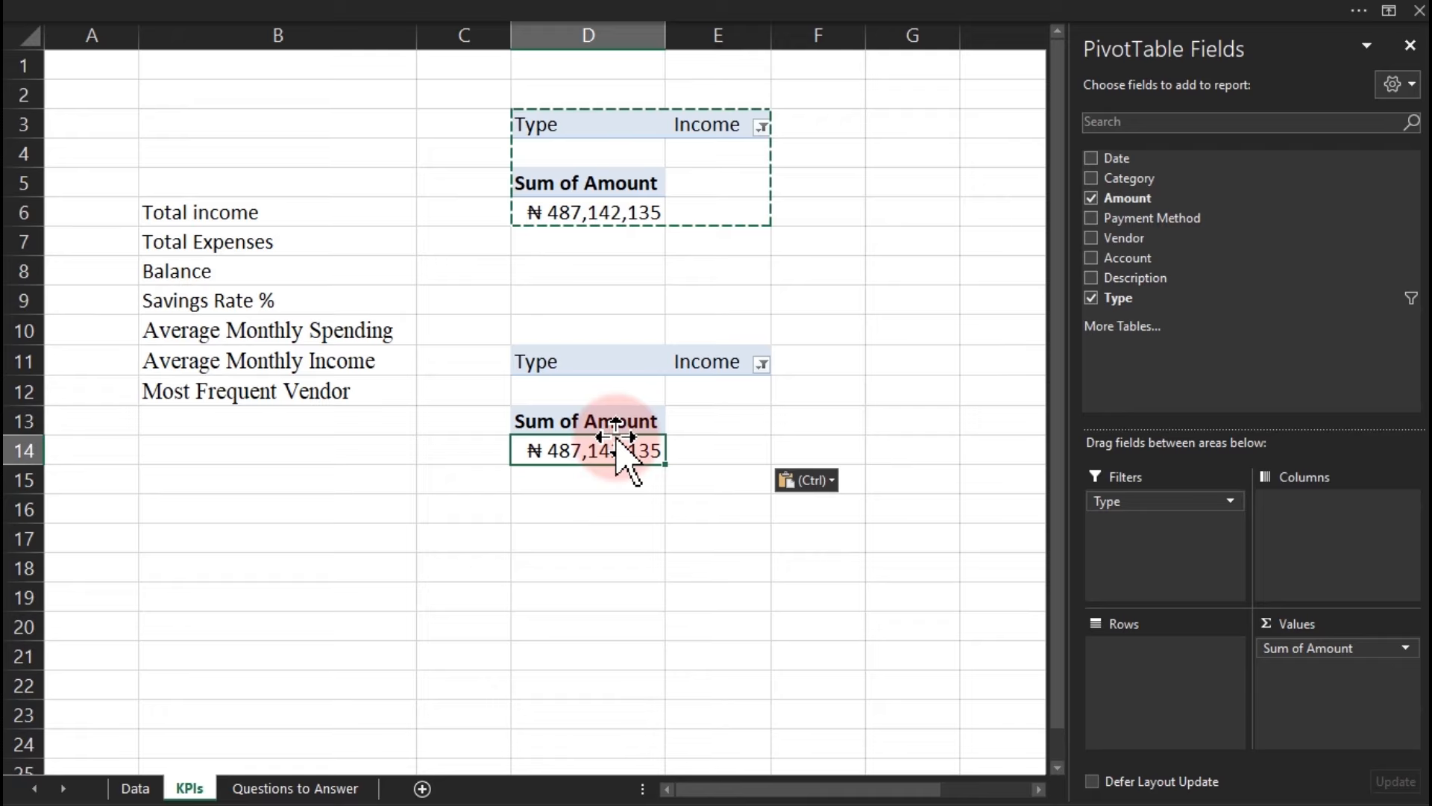
# Switch the lower pivot's Type filter to Expense, totalling ₦ 423,324,385.
pyautogui.click(762, 364)
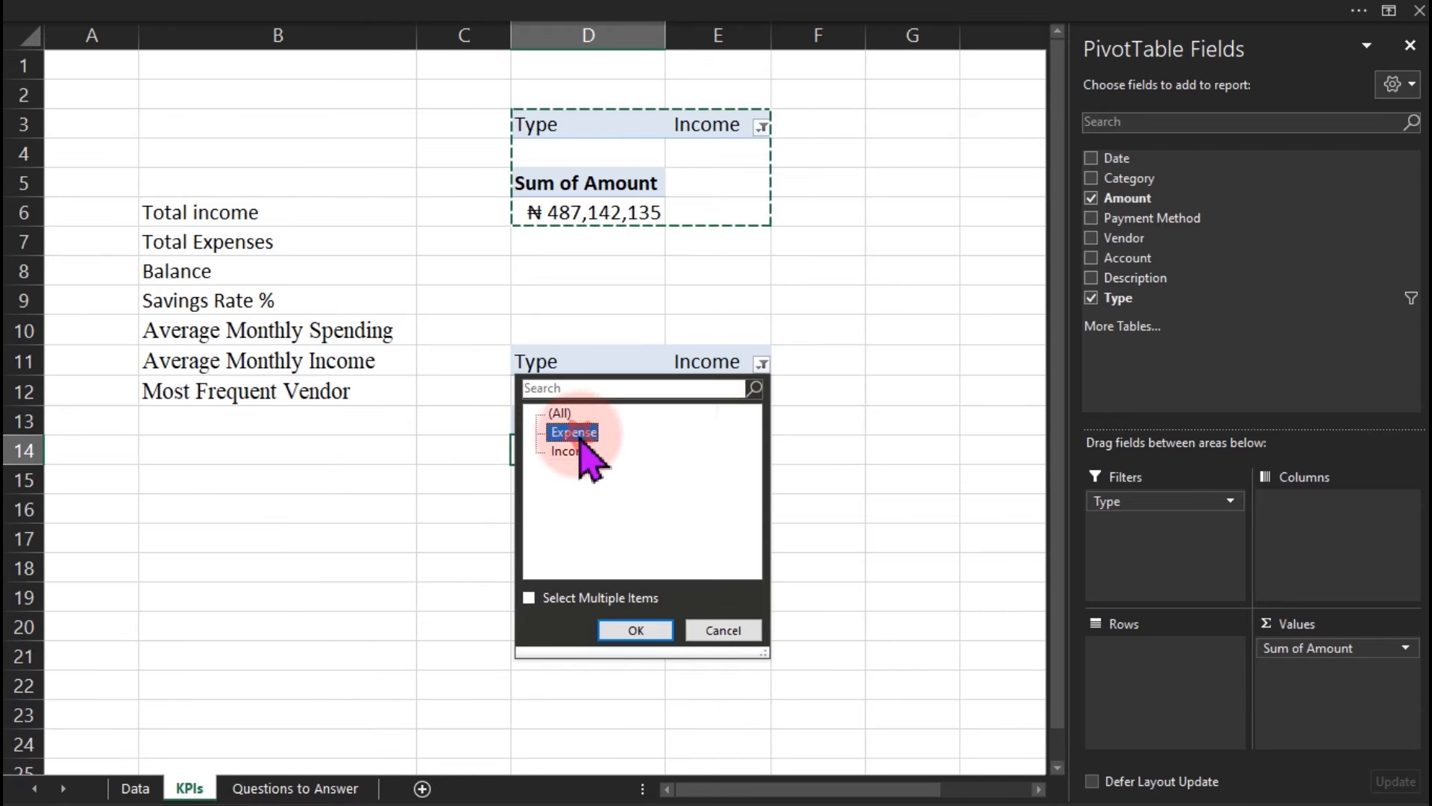
pyautogui.click(643, 629)
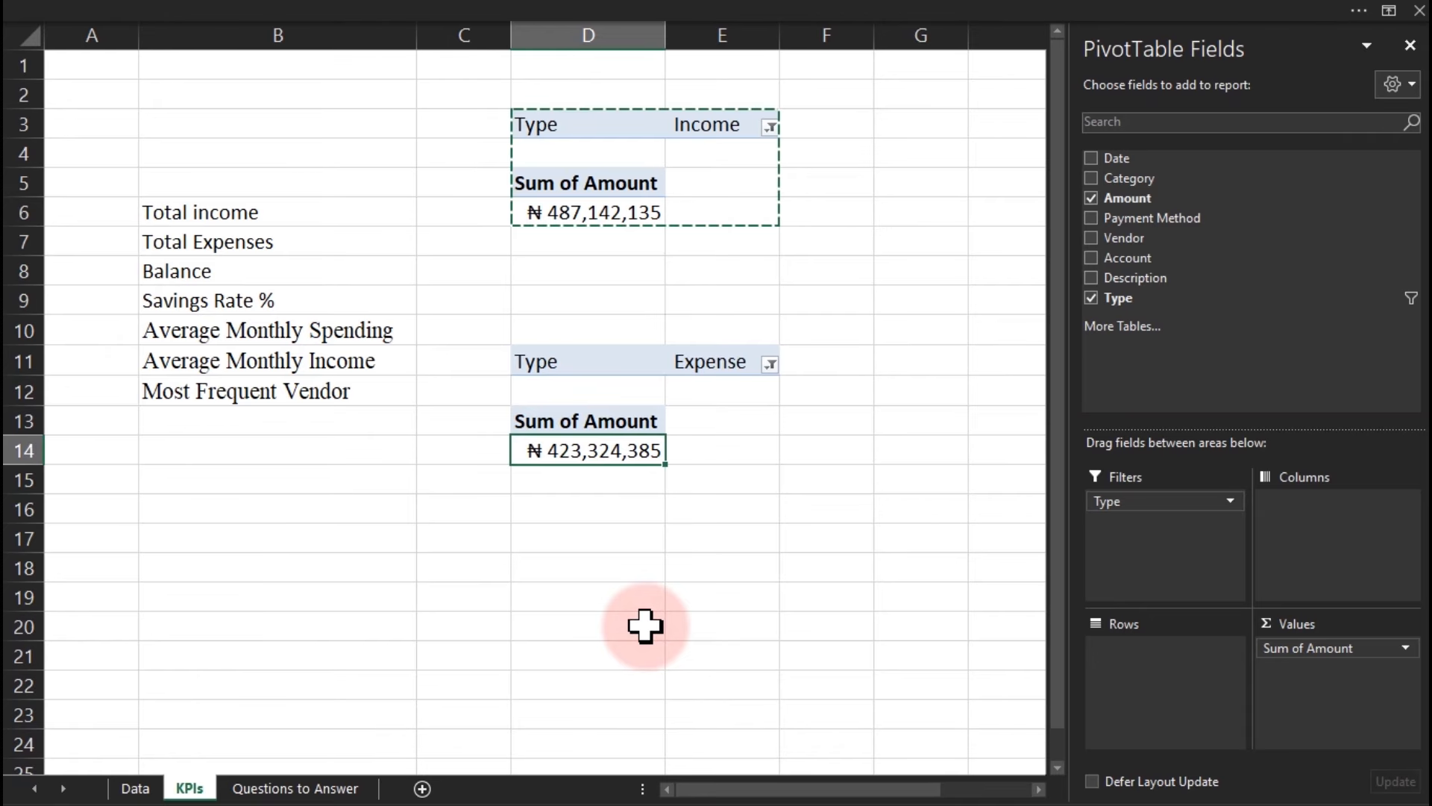
pyautogui.click(646, 586)
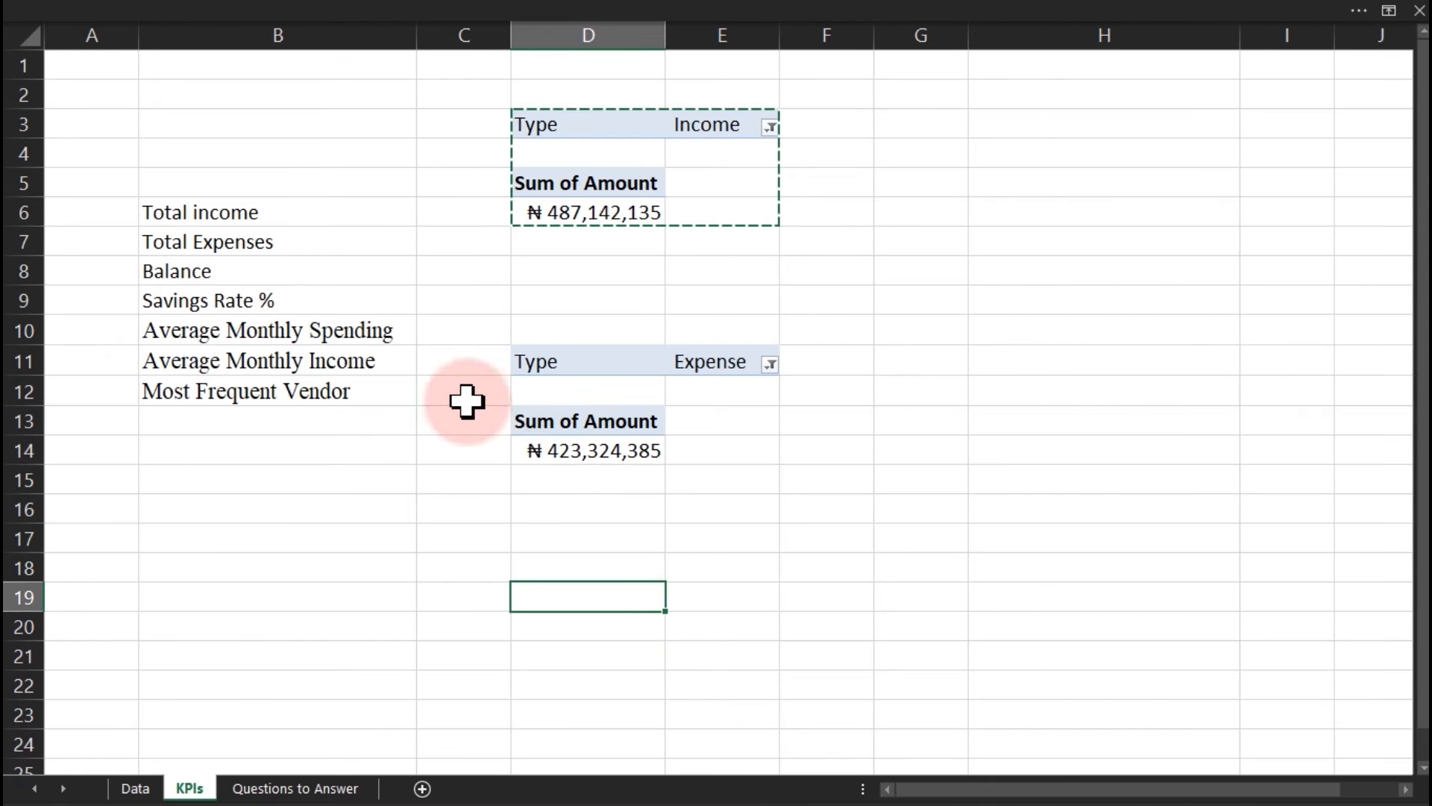
# Move the Total income label to D2 and Total Expenses to D10, and bold both.
pyautogui.click(217, 212)
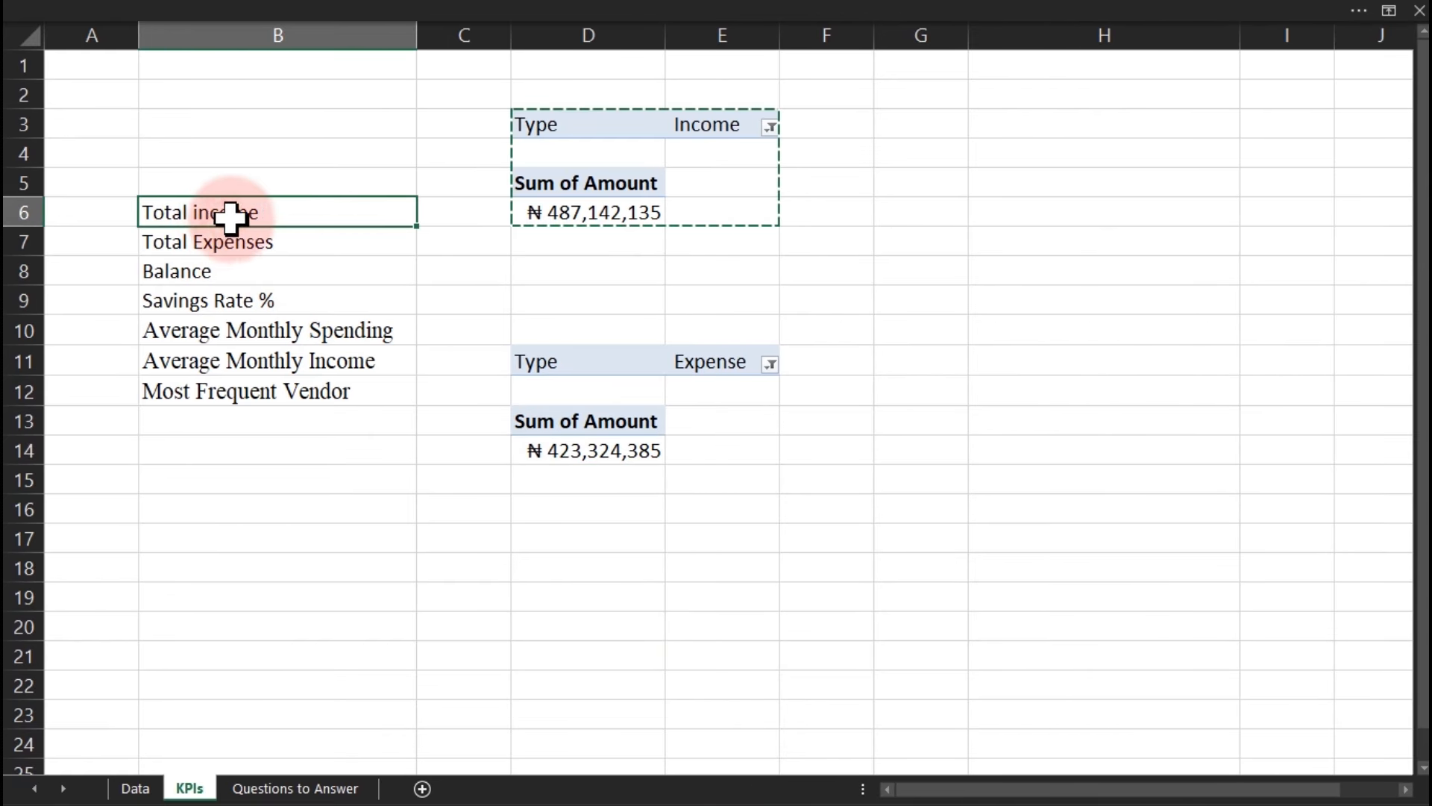
pyautogui.moveTo(256, 223); pyautogui.dragTo(537, 97)
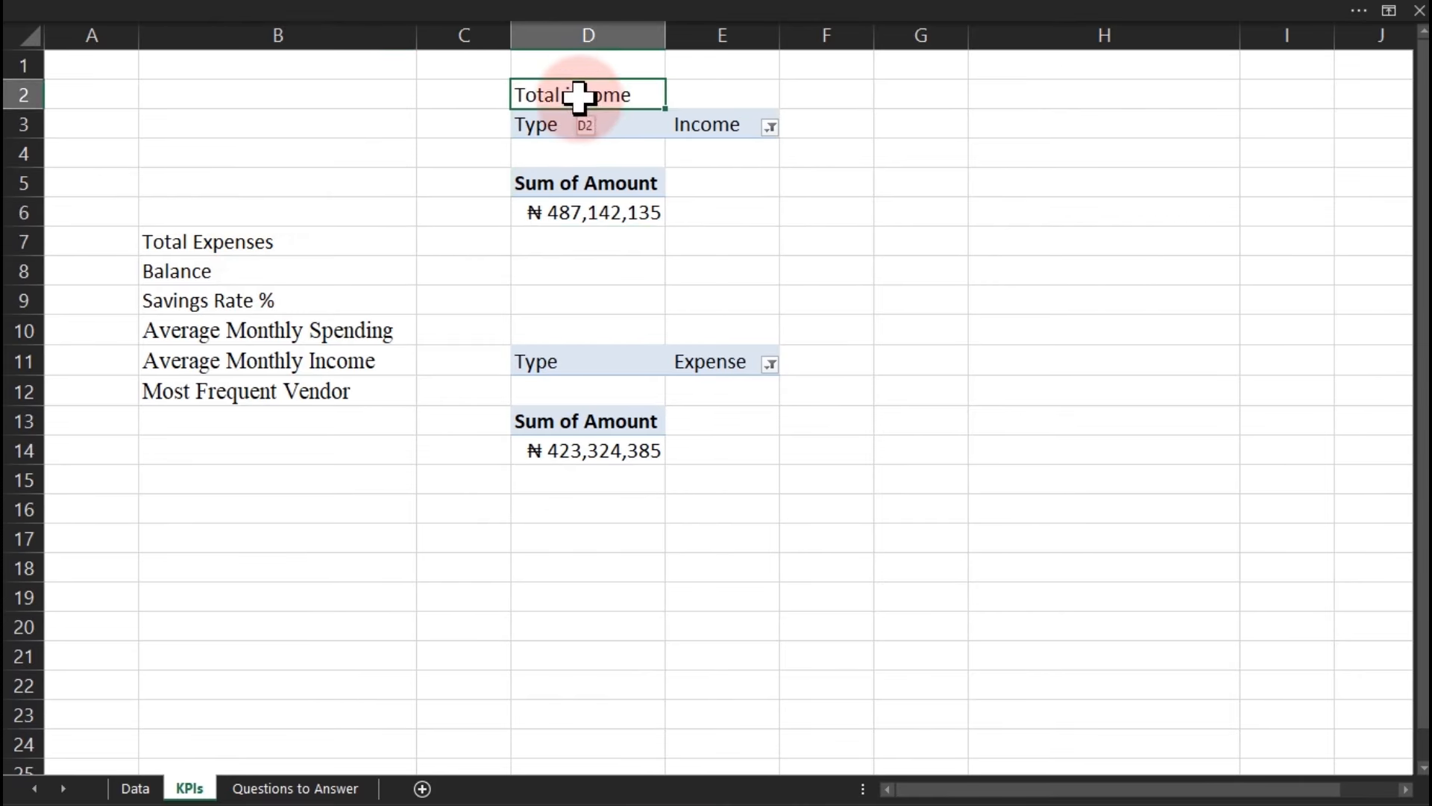
pyautogui.click(224, 240)
pyautogui.moveTo(235, 255); pyautogui.dragTo(531, 321)
pyautogui.keyDown('ctrl'); pyautogui.click(561, 99); pyautogui.keyUp('ctrl')
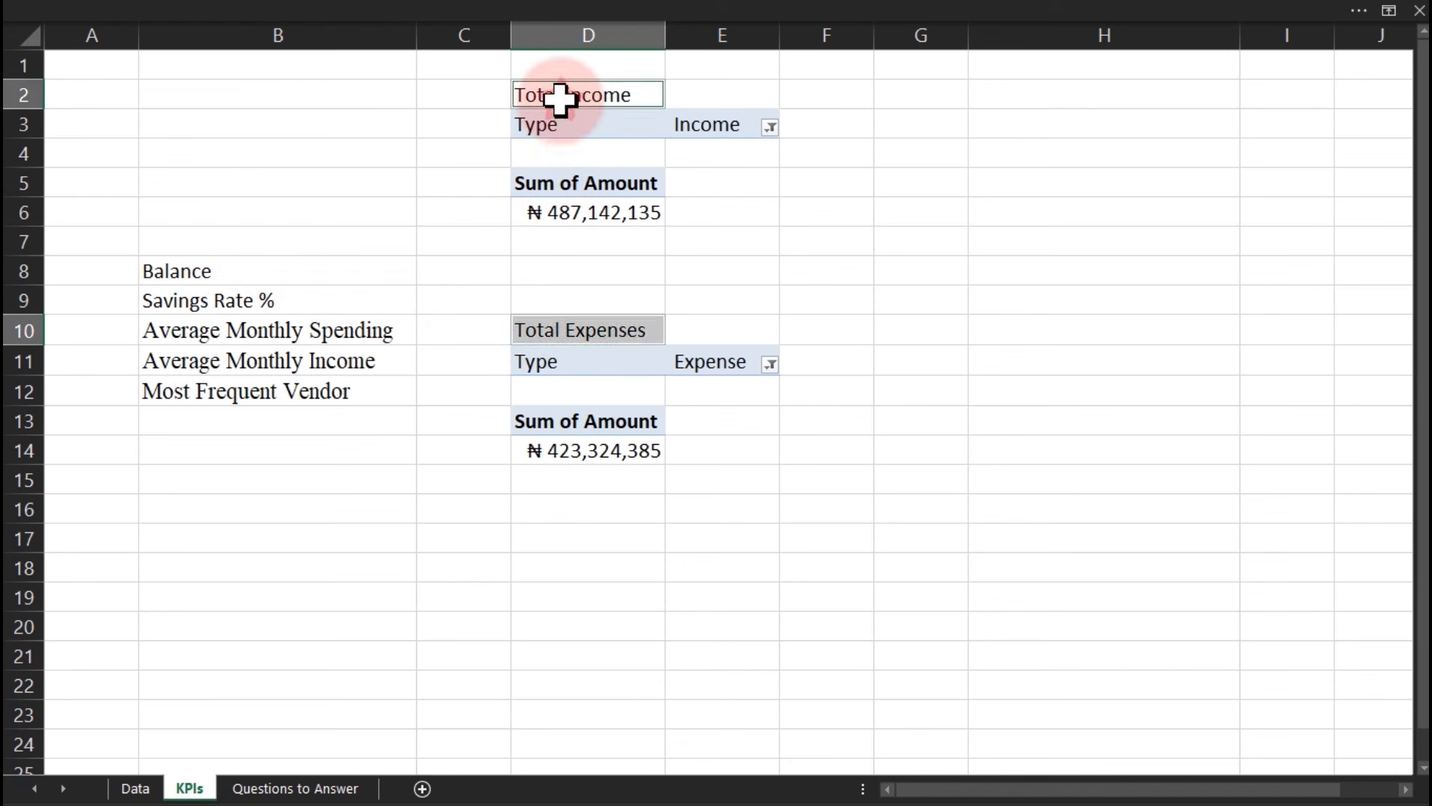
pyautogui.hotkey('ctrl', 'b')
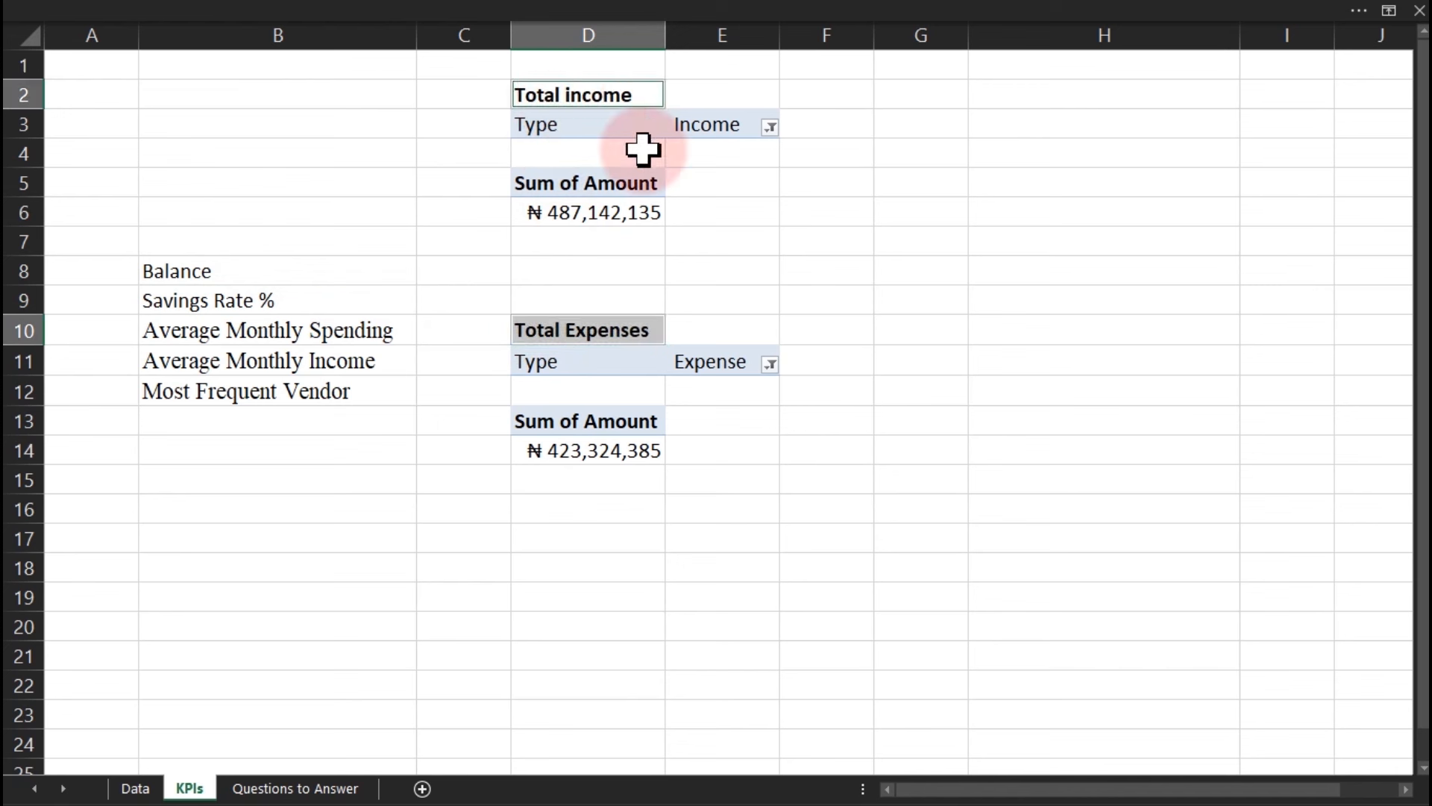
pyautogui.click(762, 276)
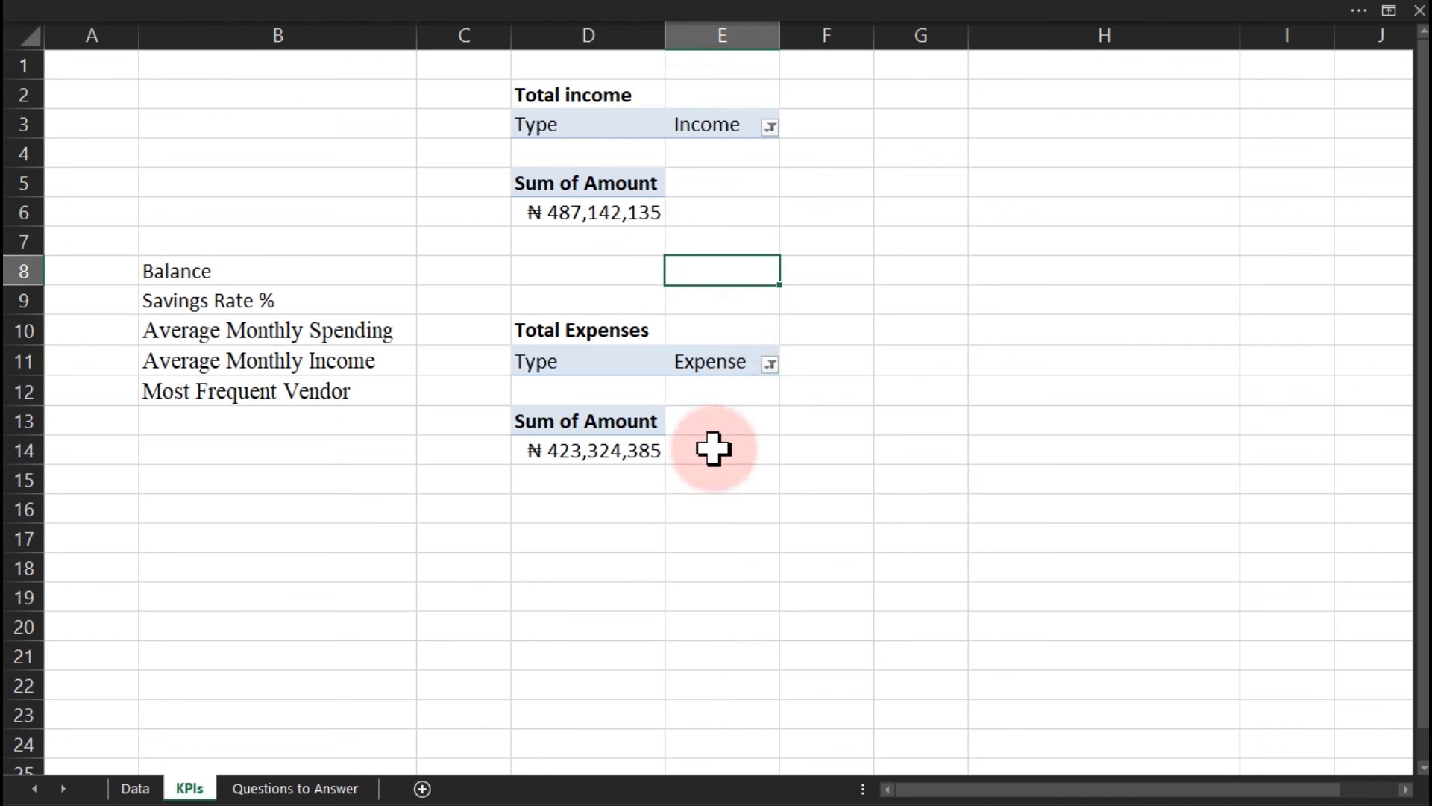
# Move the Balance label to G2 and enter =D6-D14 below it, giving ₦ 63,817,750.
pyautogui.click(211, 273)
pyautogui.moveTo(240, 288); pyautogui.dragTo(947, 108)
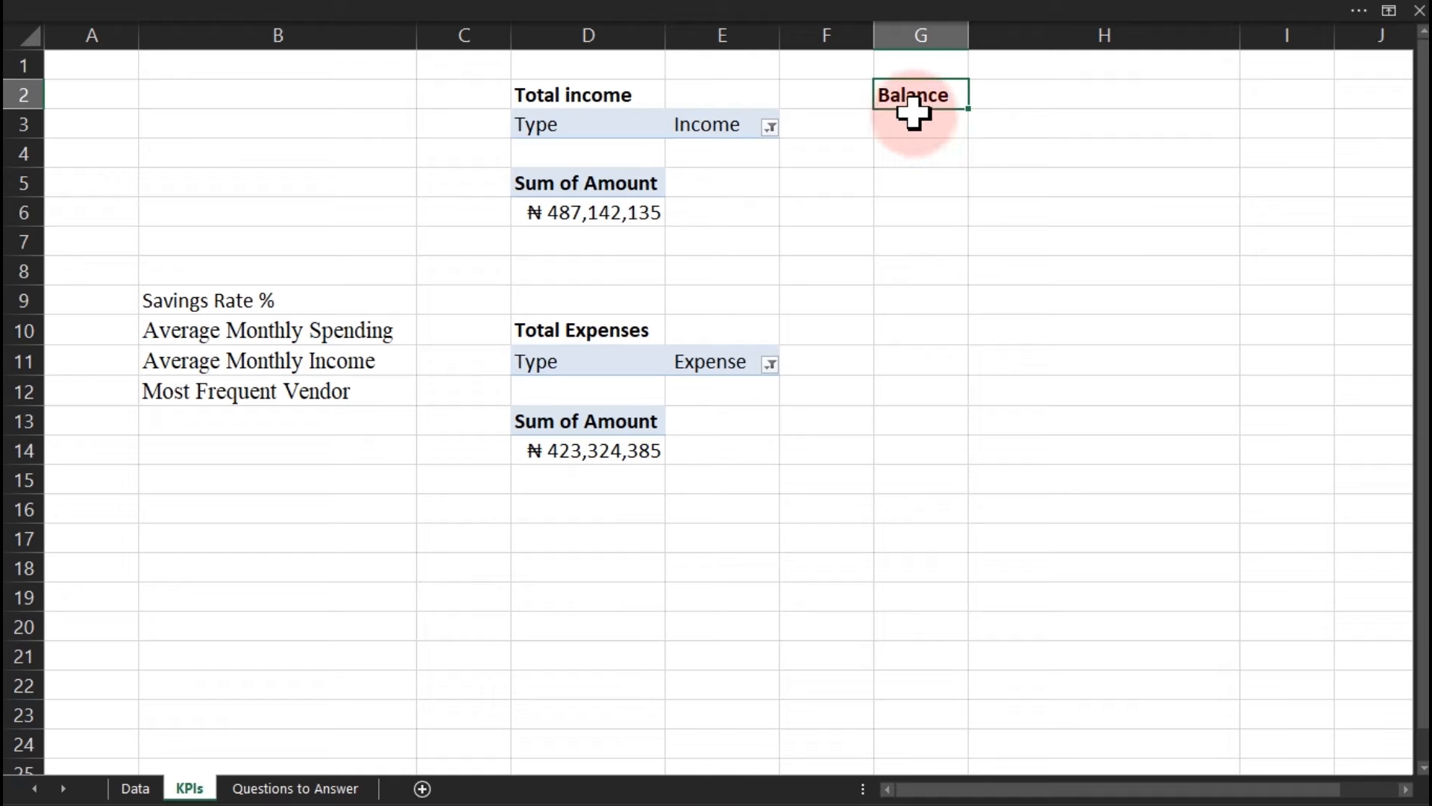
pyautogui.click(914, 121)
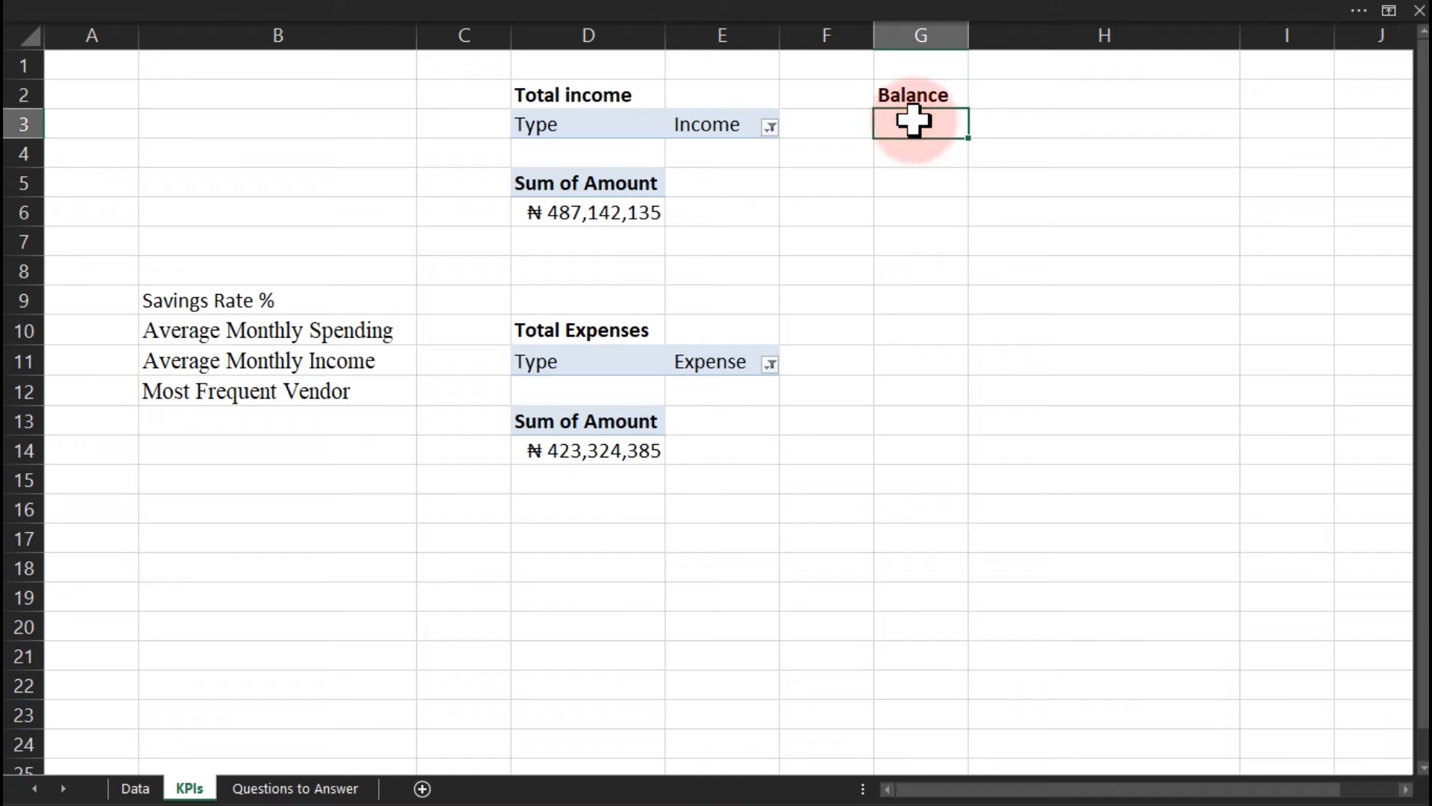
pyautogui.write('=')
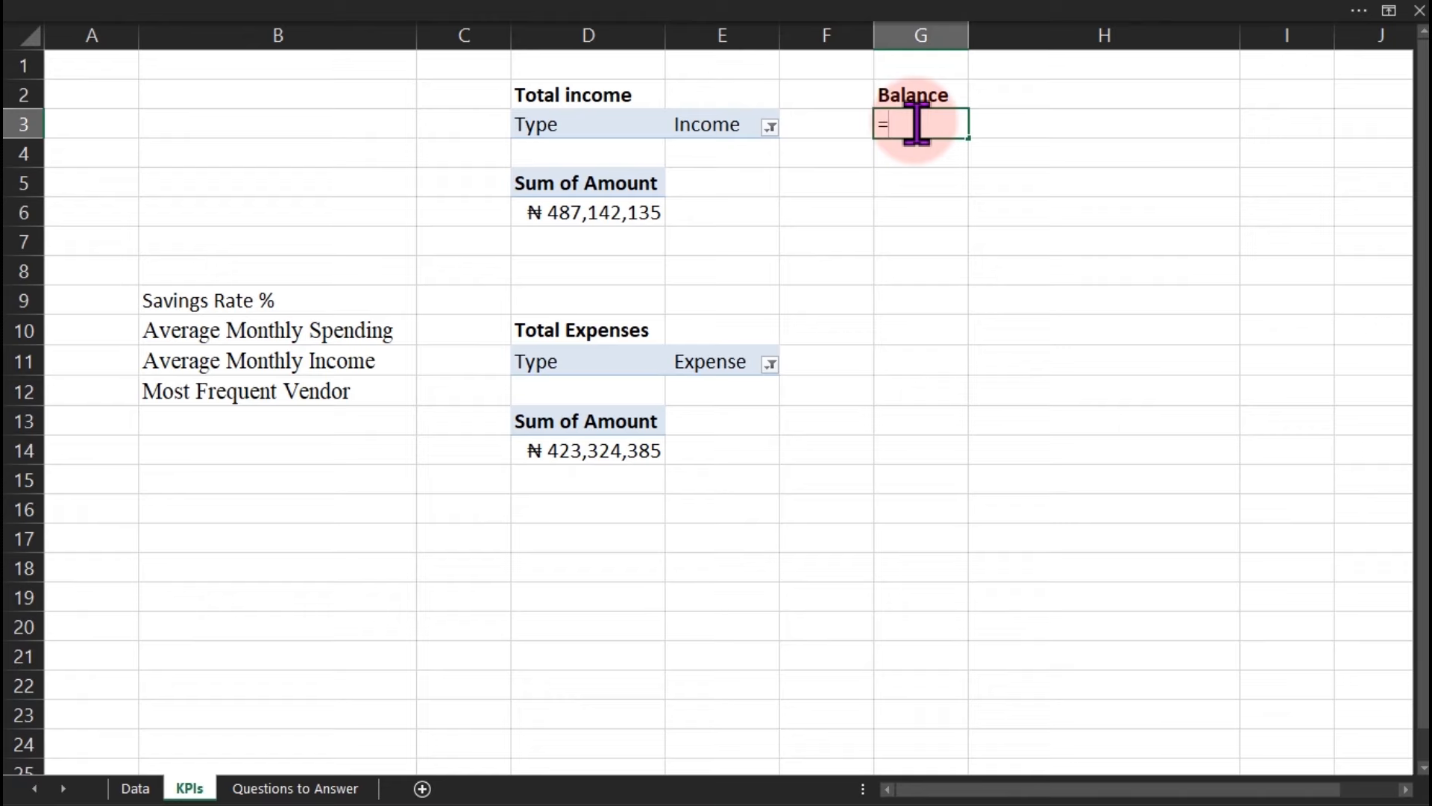
pyautogui.click(600, 216)
pyautogui.write('-')
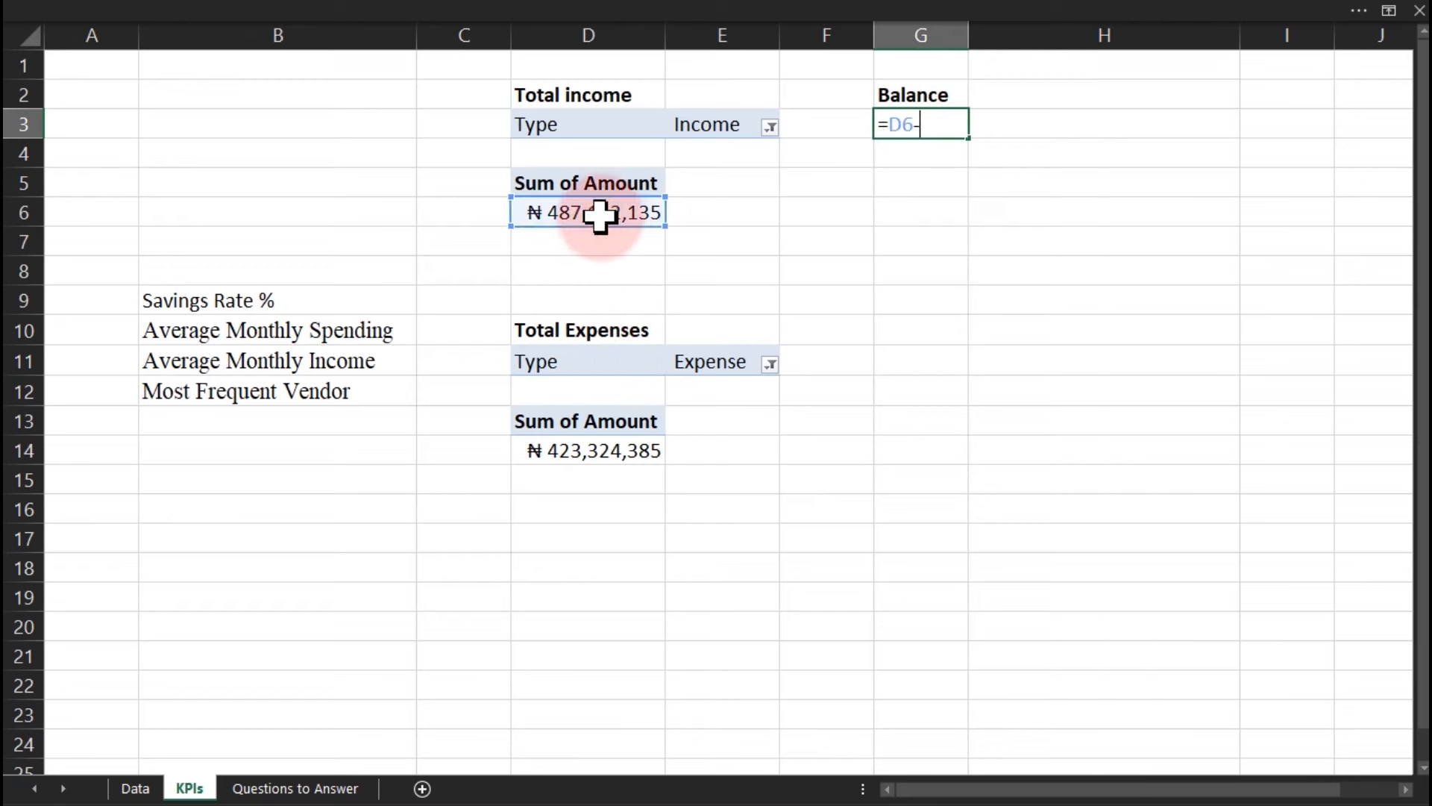
pyautogui.click(587, 457)
pyautogui.press('Return')
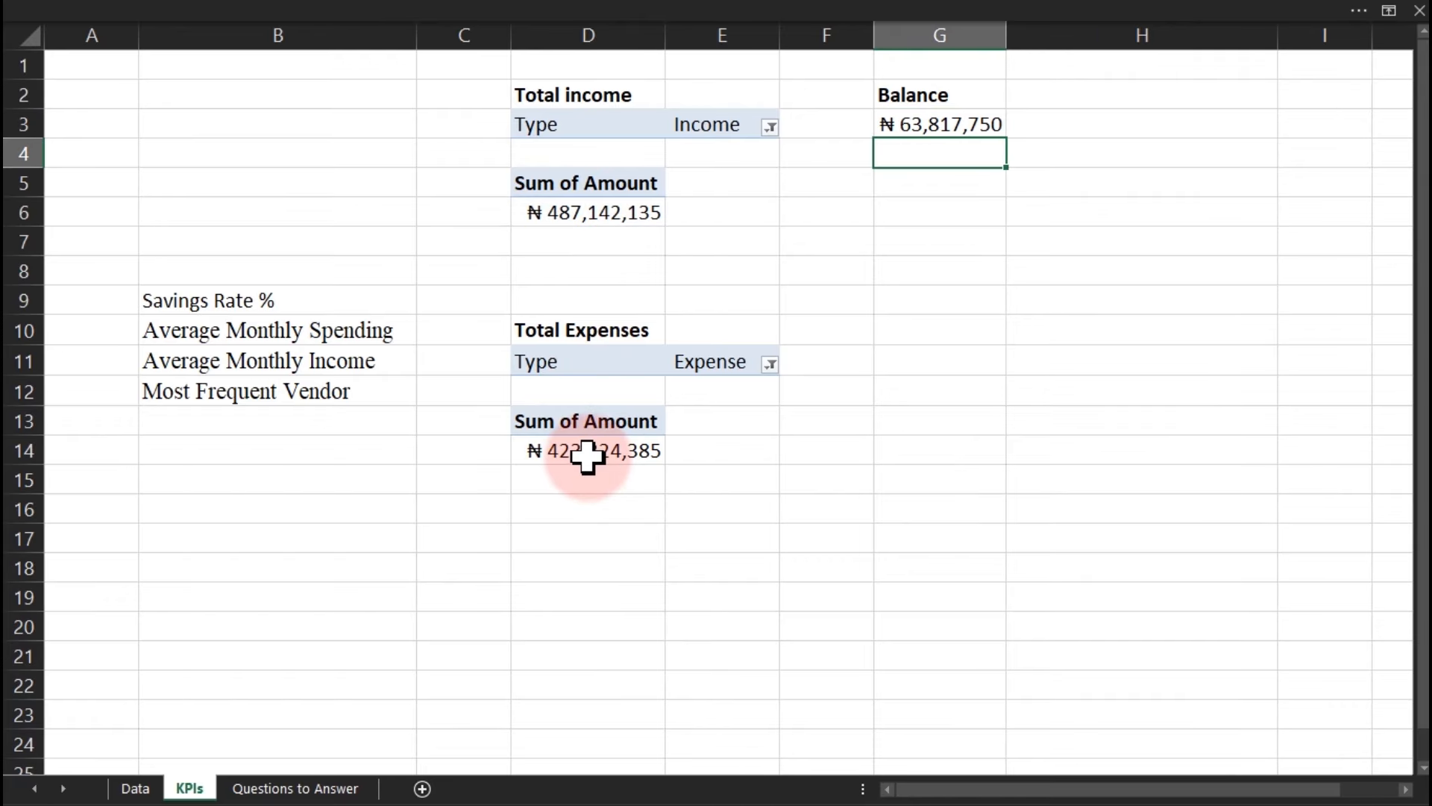
# Select the income pivot's value header and bring up Find and Replace.
pyautogui.click(955, 124)
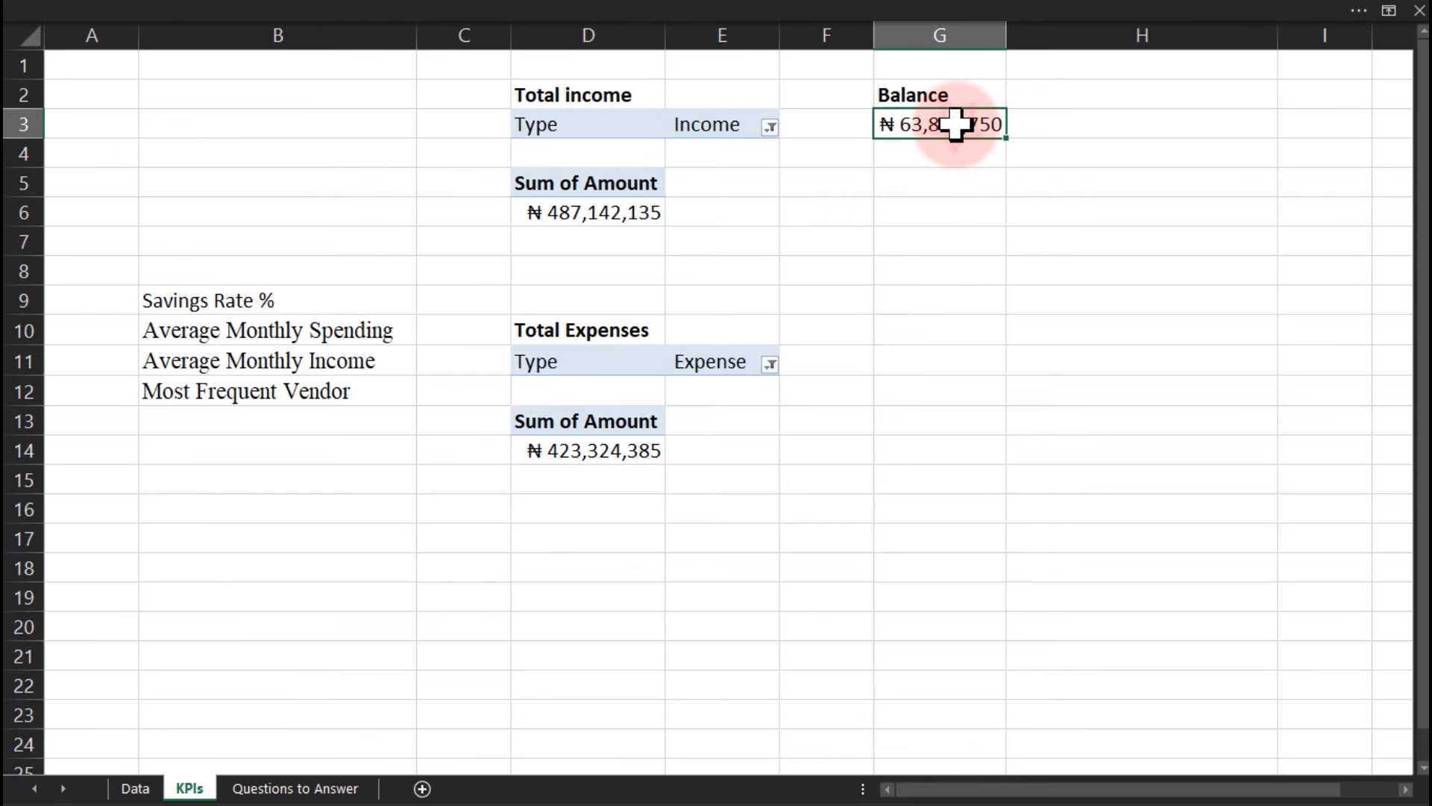
pyautogui.click(575, 197)
pyautogui.hotkey('ctrl', 'h')
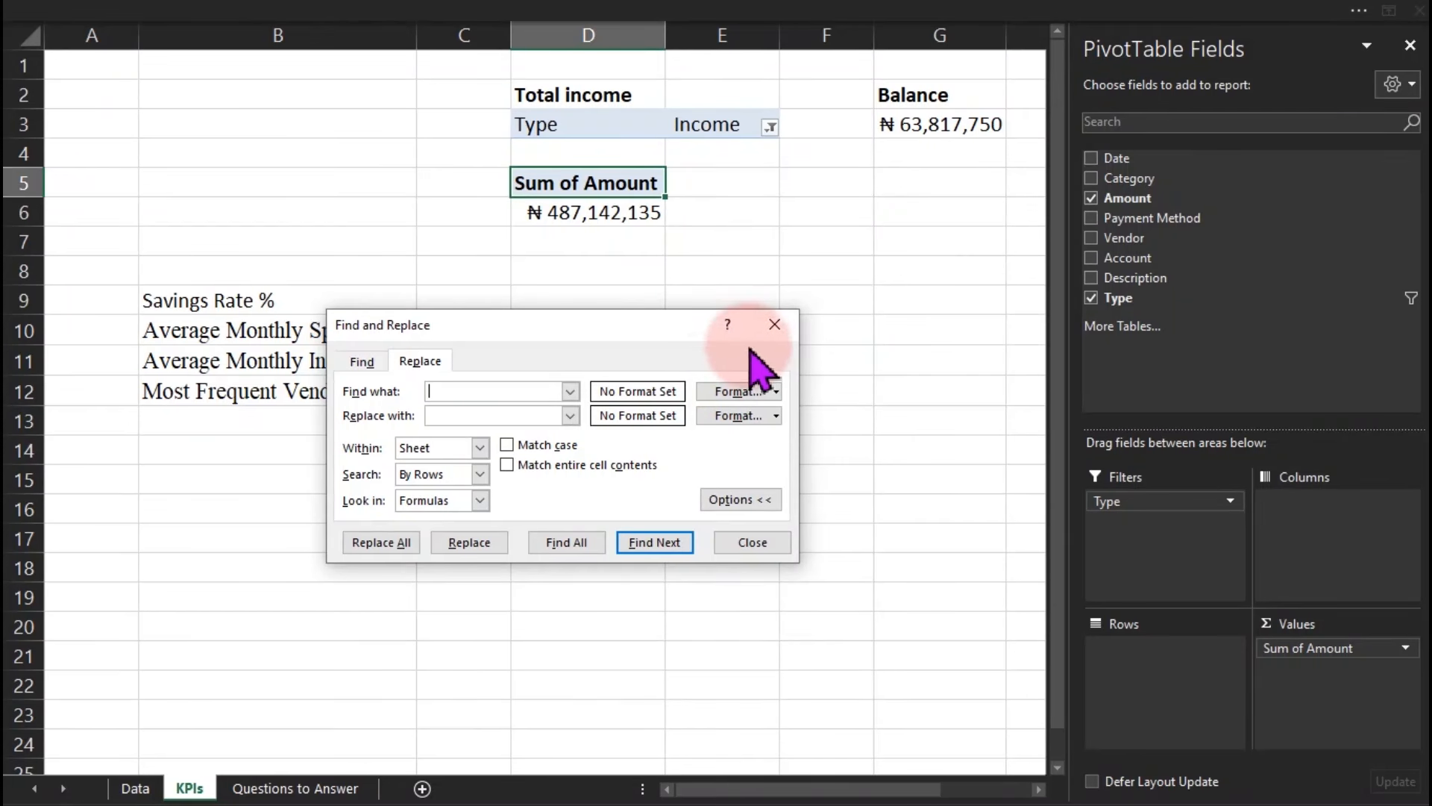
# Replace 'Sum of ' with nothing across the sheet, making both value headers read Amount.
pyautogui.click(769, 326)
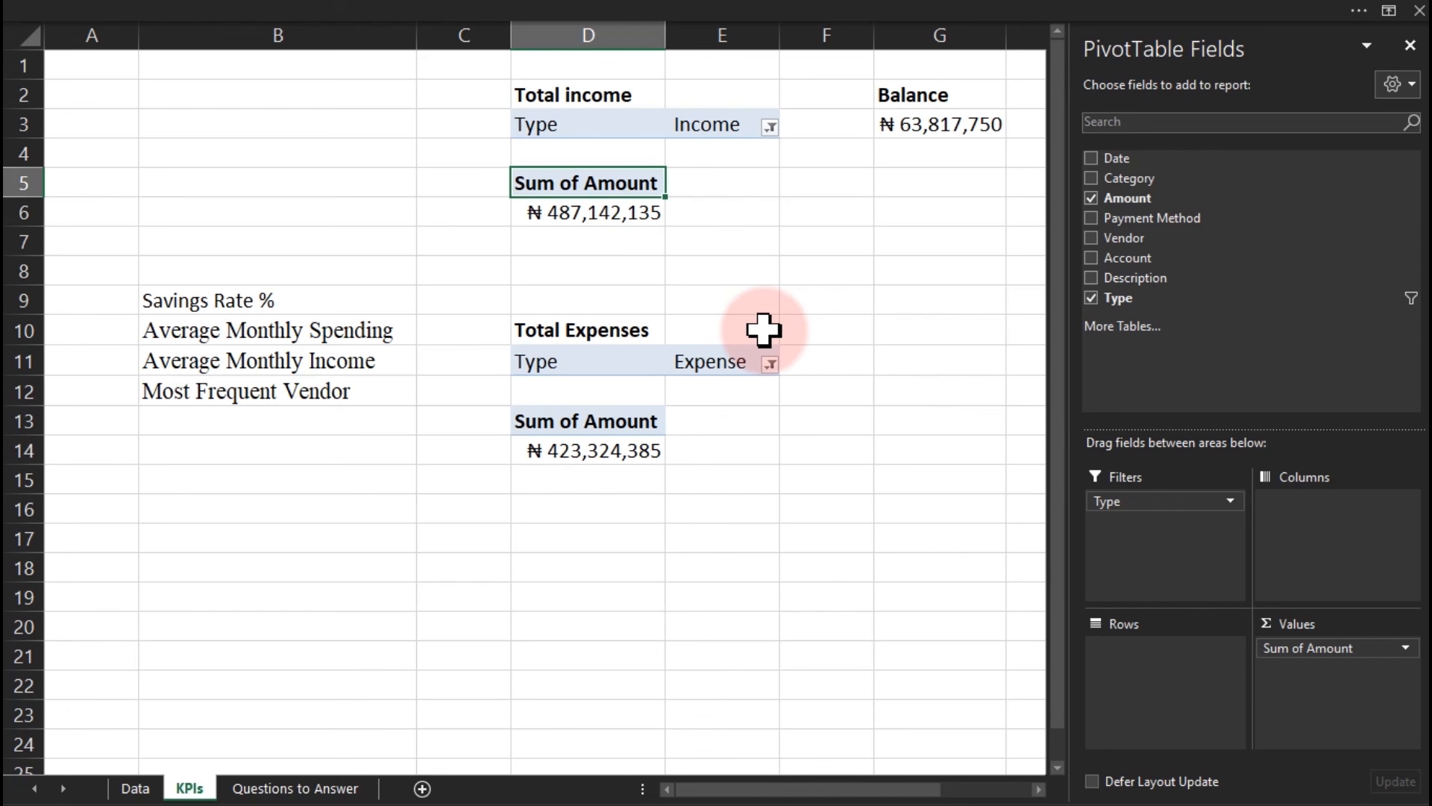
pyautogui.hotkey('ctrl', 'h')
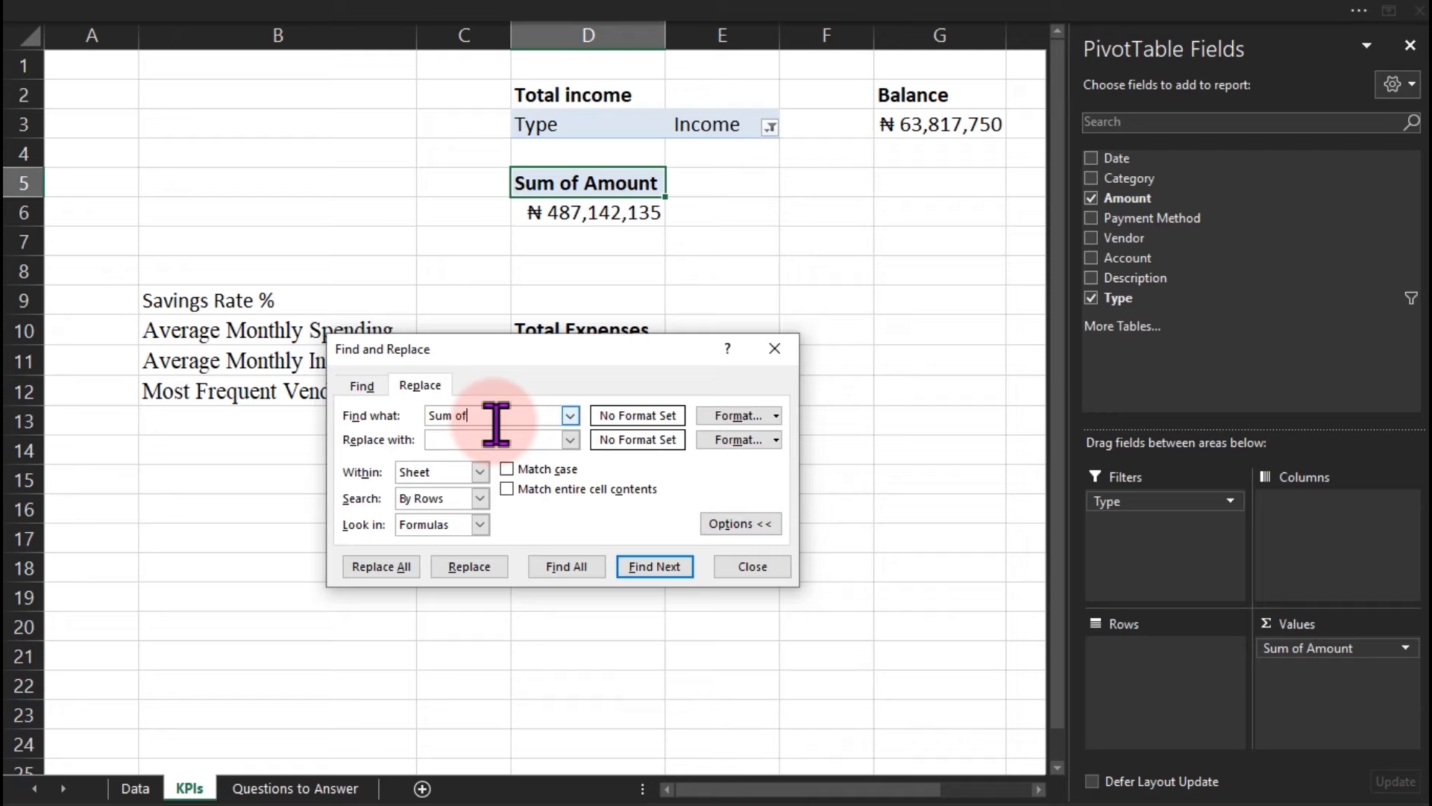
pyautogui.click(409, 574)
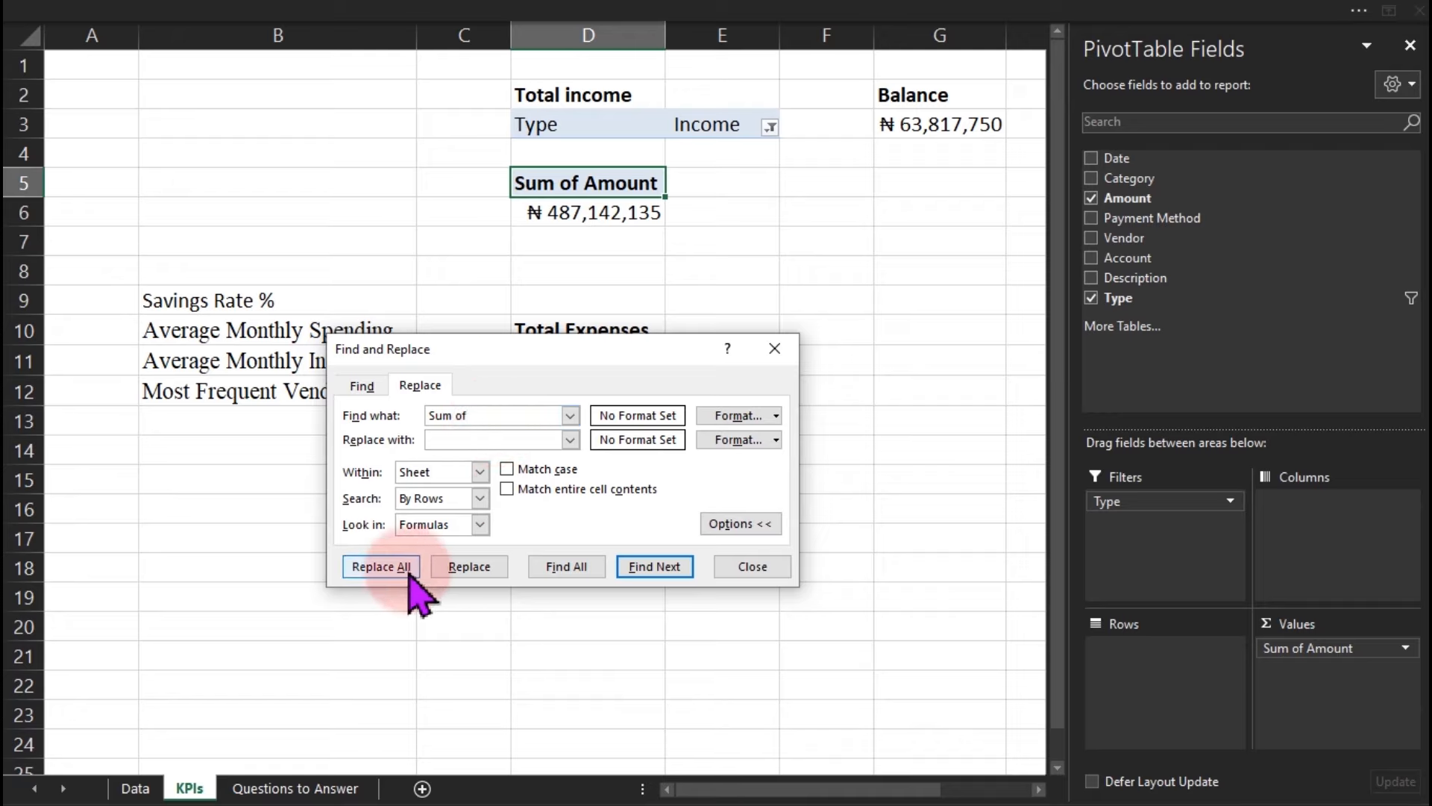
pyautogui.click(728, 472)
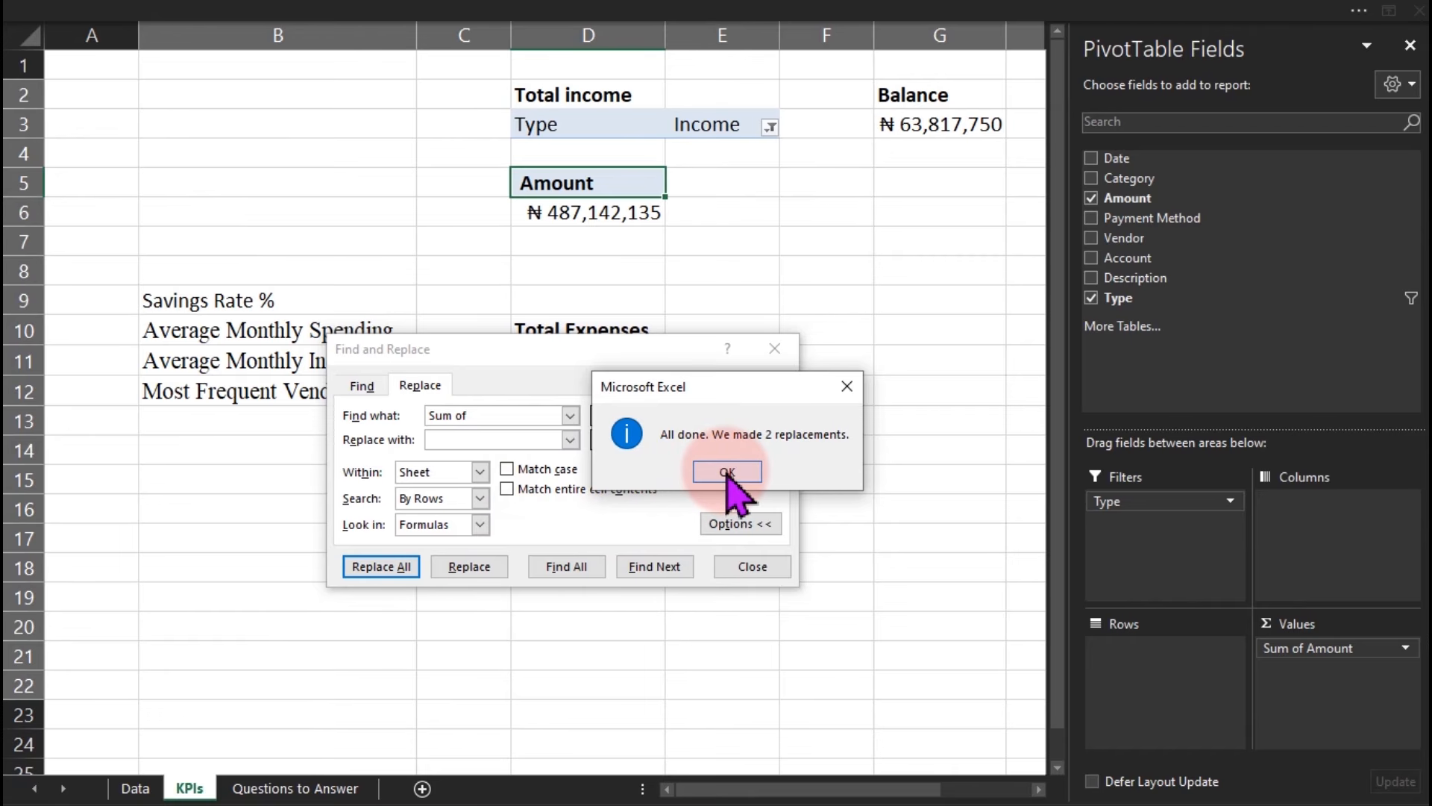
pyautogui.click(752, 566)
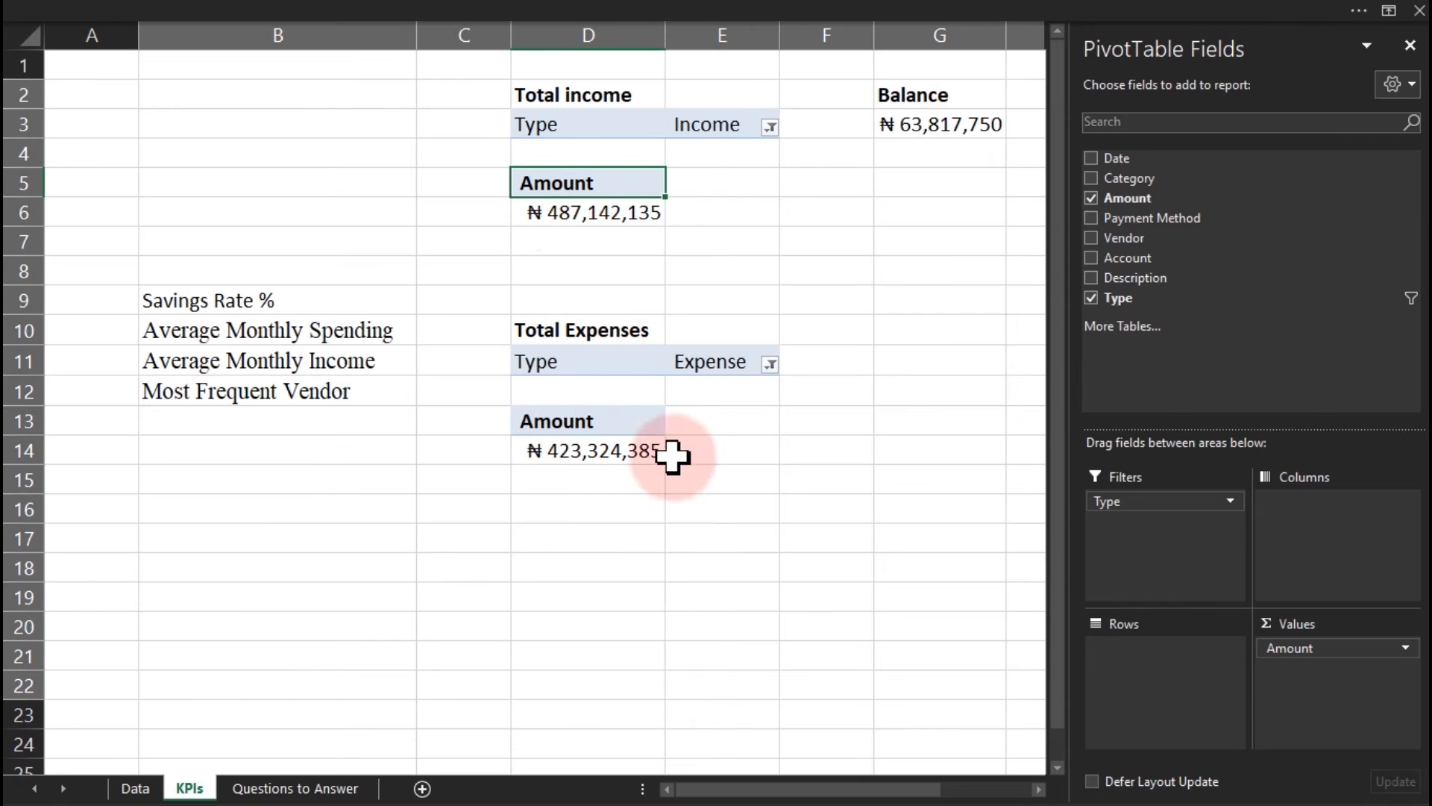
pyautogui.click(858, 244)
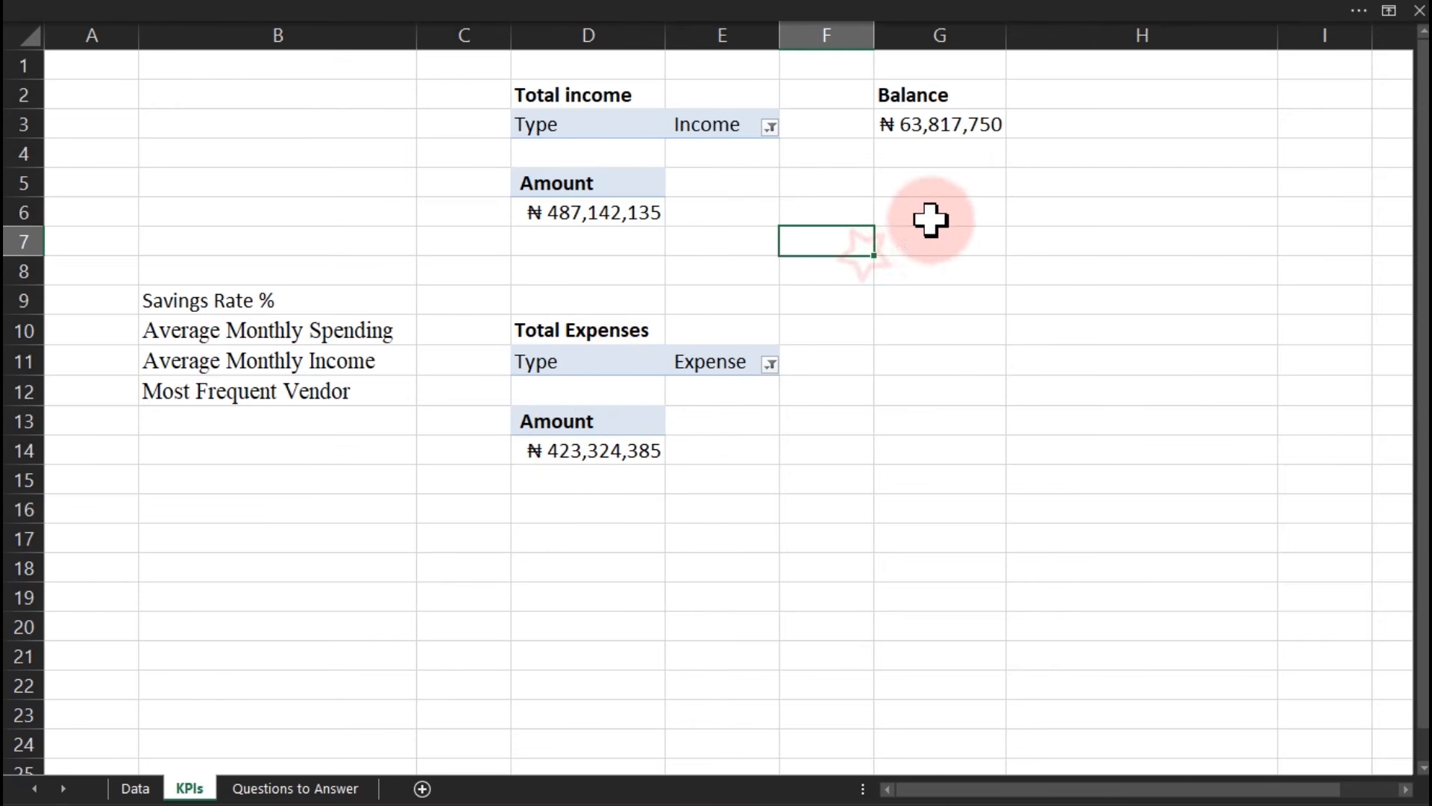
# Move the Savings Rate % label to G6 and enter a first rate formula, income divided by balance, in G7.
pyautogui.click(192, 295)
pyautogui.moveTo(200, 306); pyautogui.dragTo(895, 217)
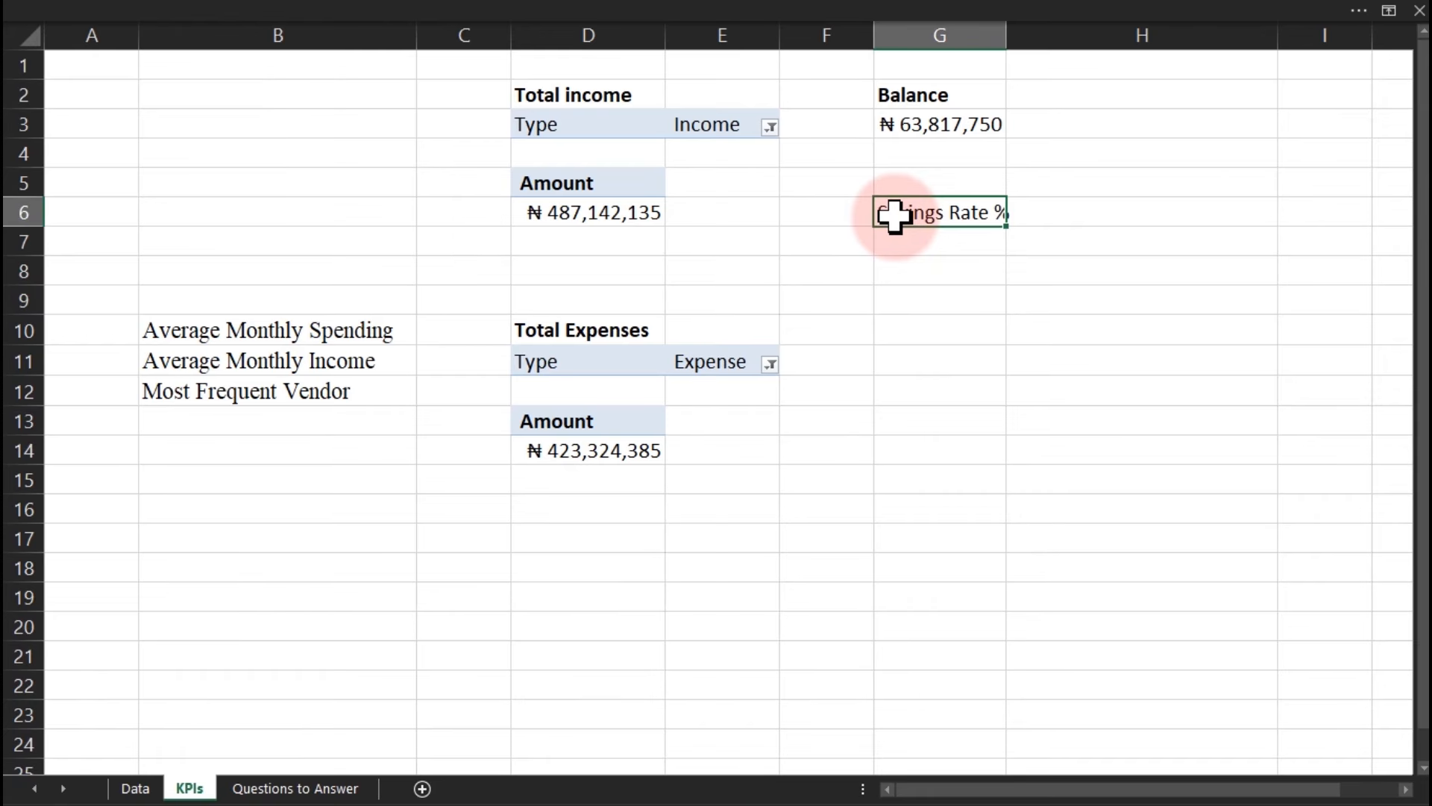
pyautogui.click(904, 248)
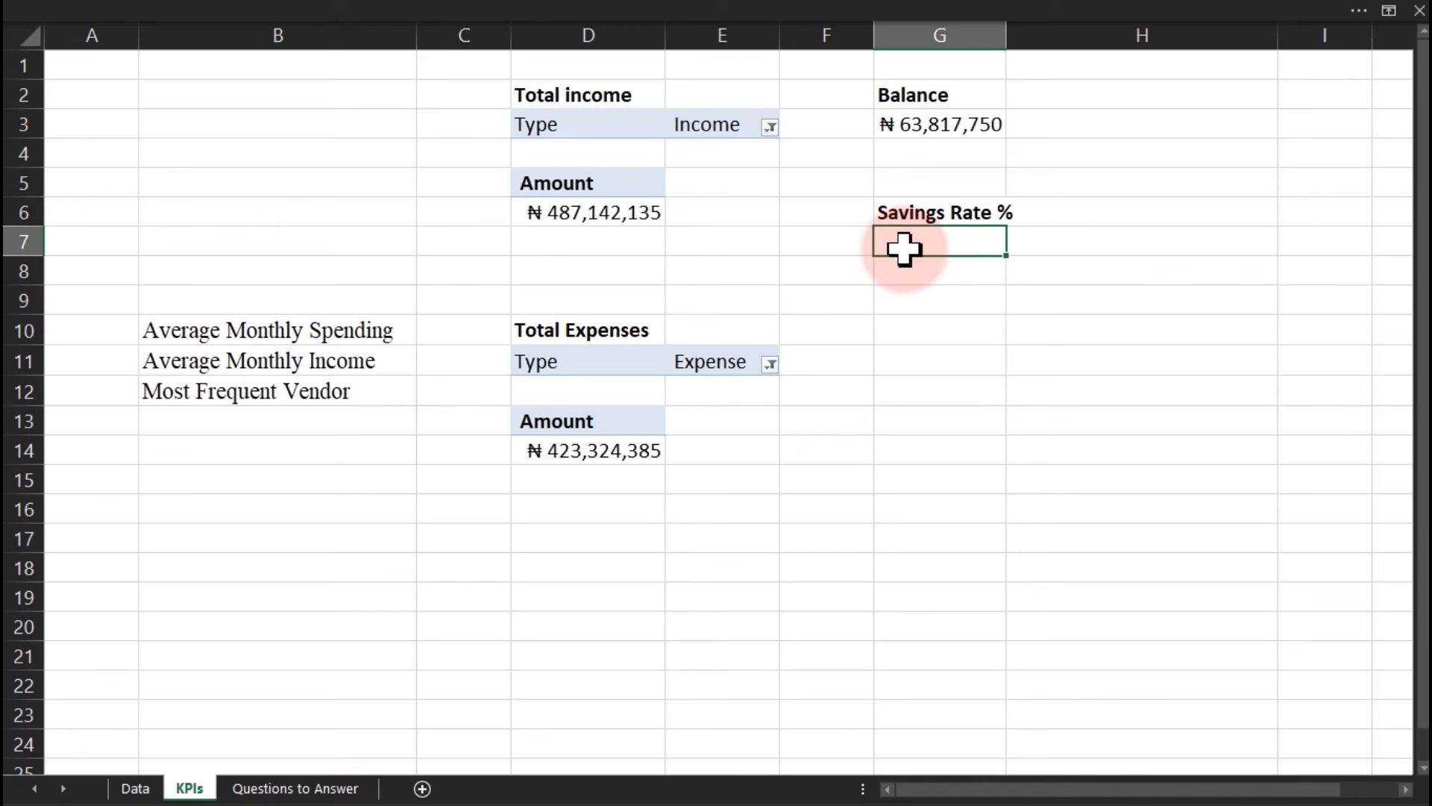
pyautogui.write('=')
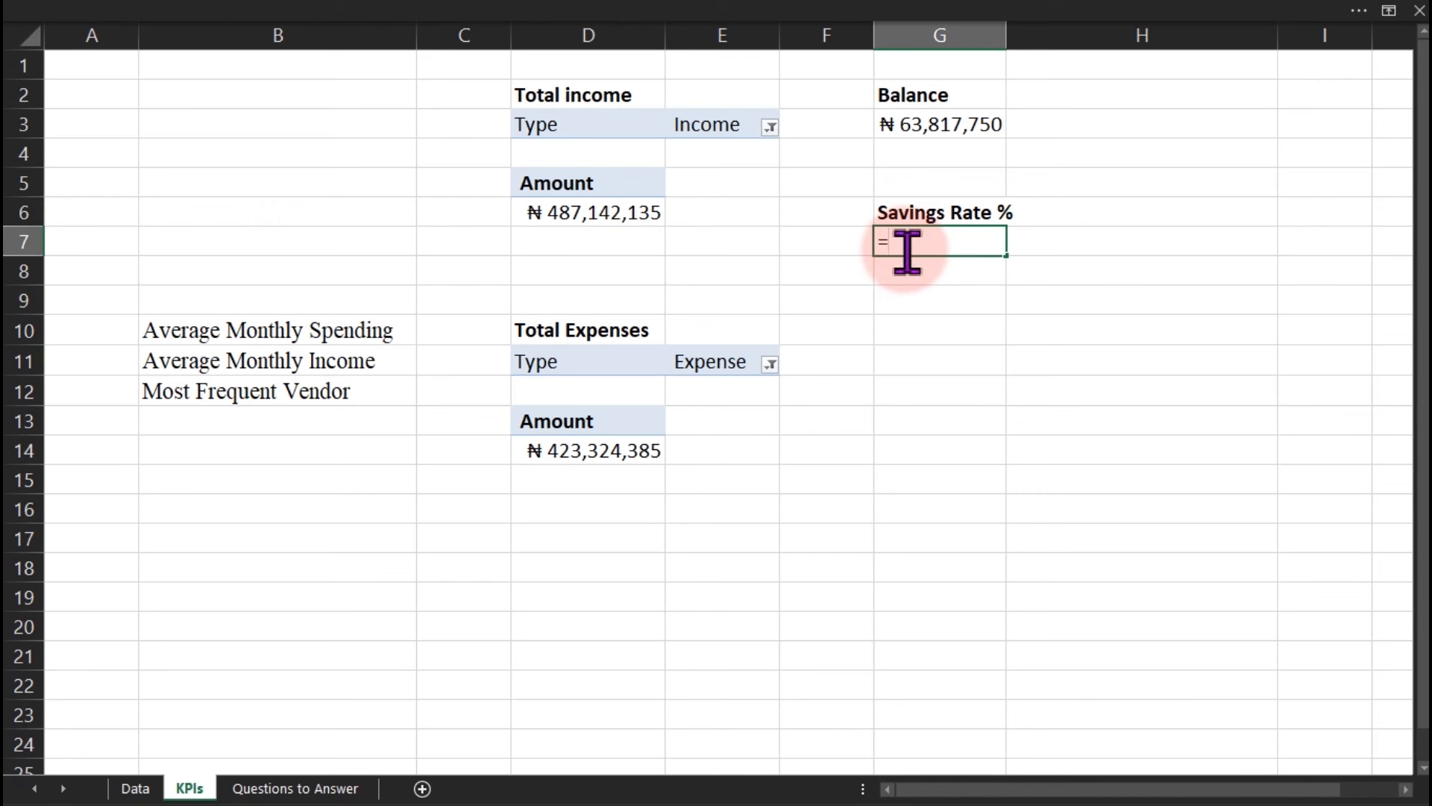
pyautogui.click(587, 214)
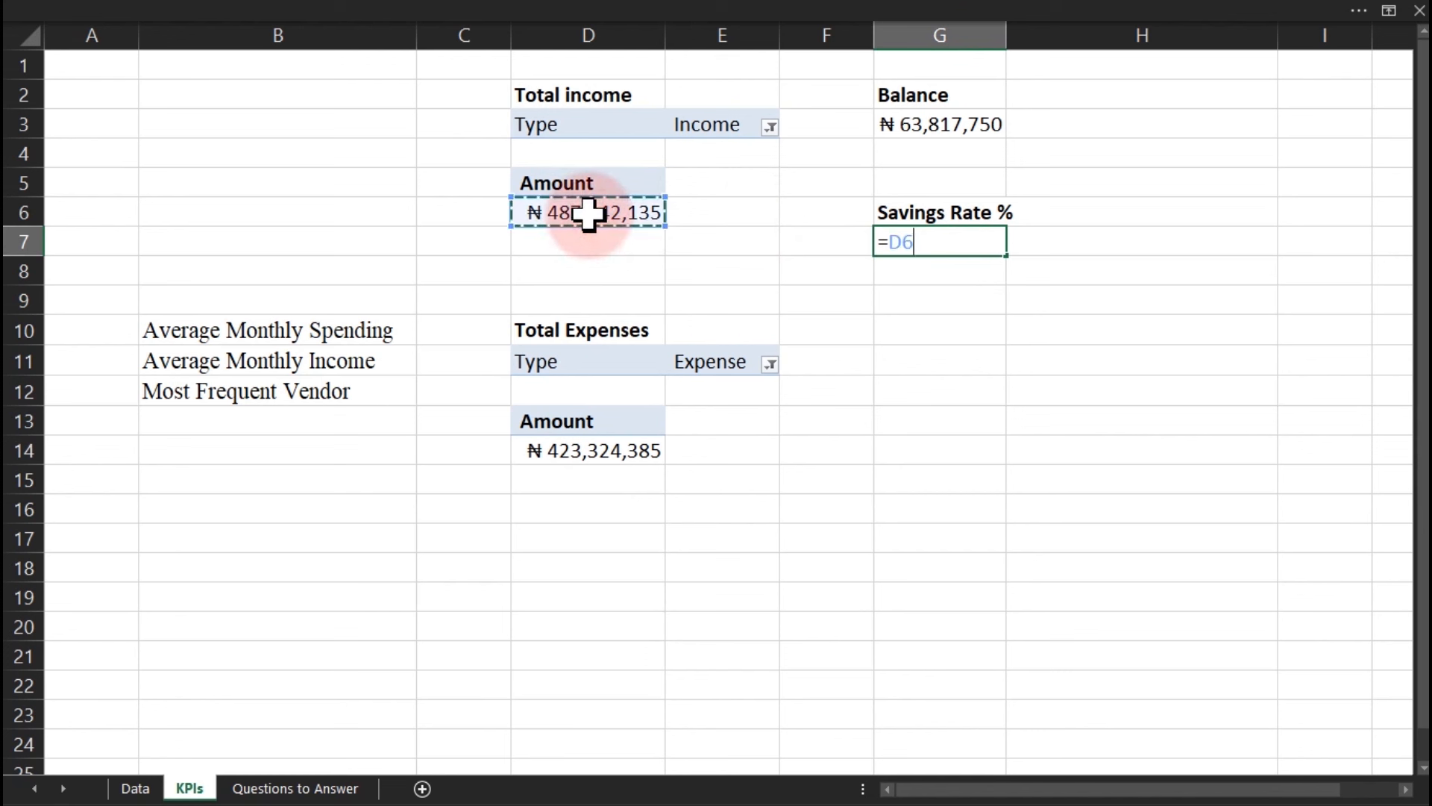
pyautogui.write('/')
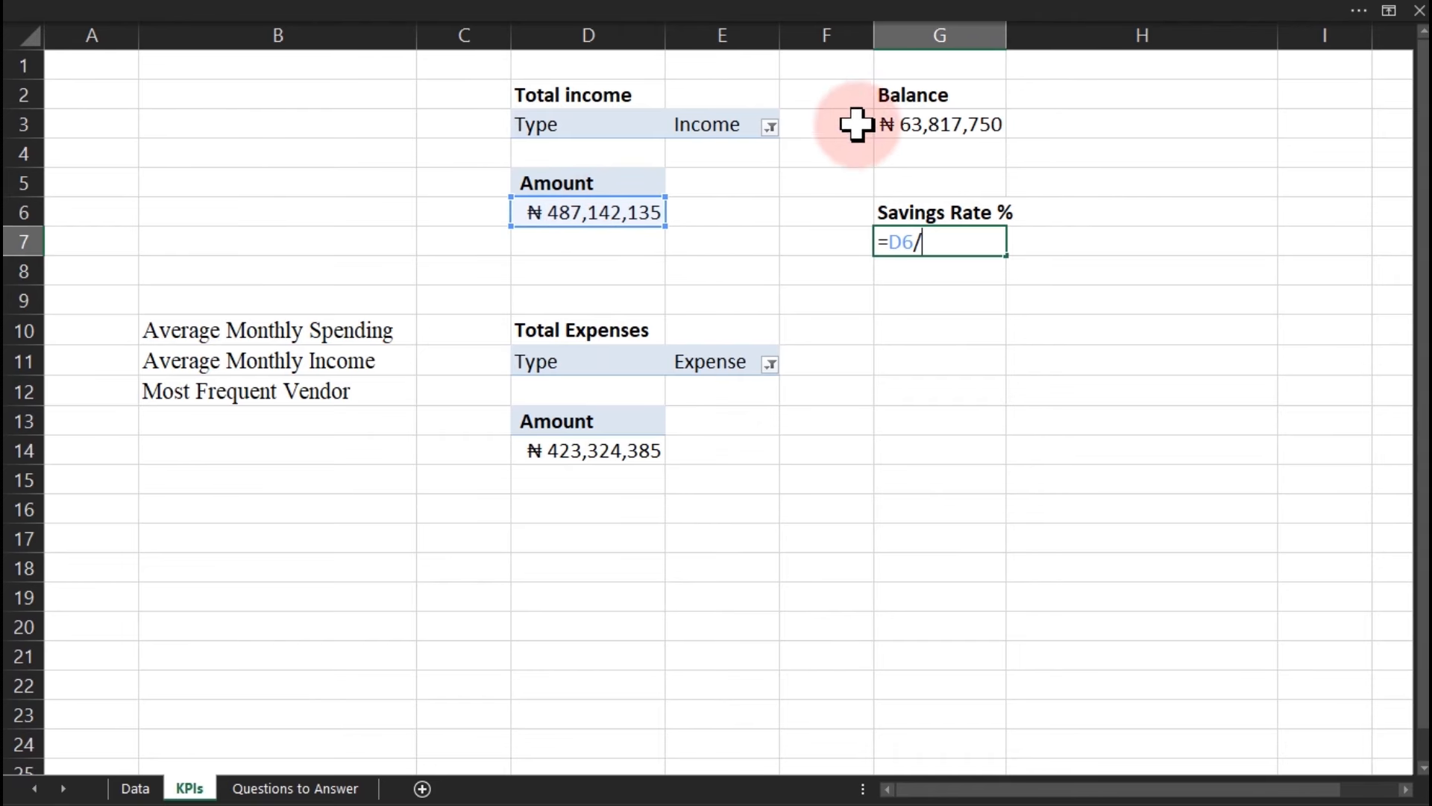
pyautogui.click(905, 126)
pyautogui.hotkey('ctrl', 'Return')
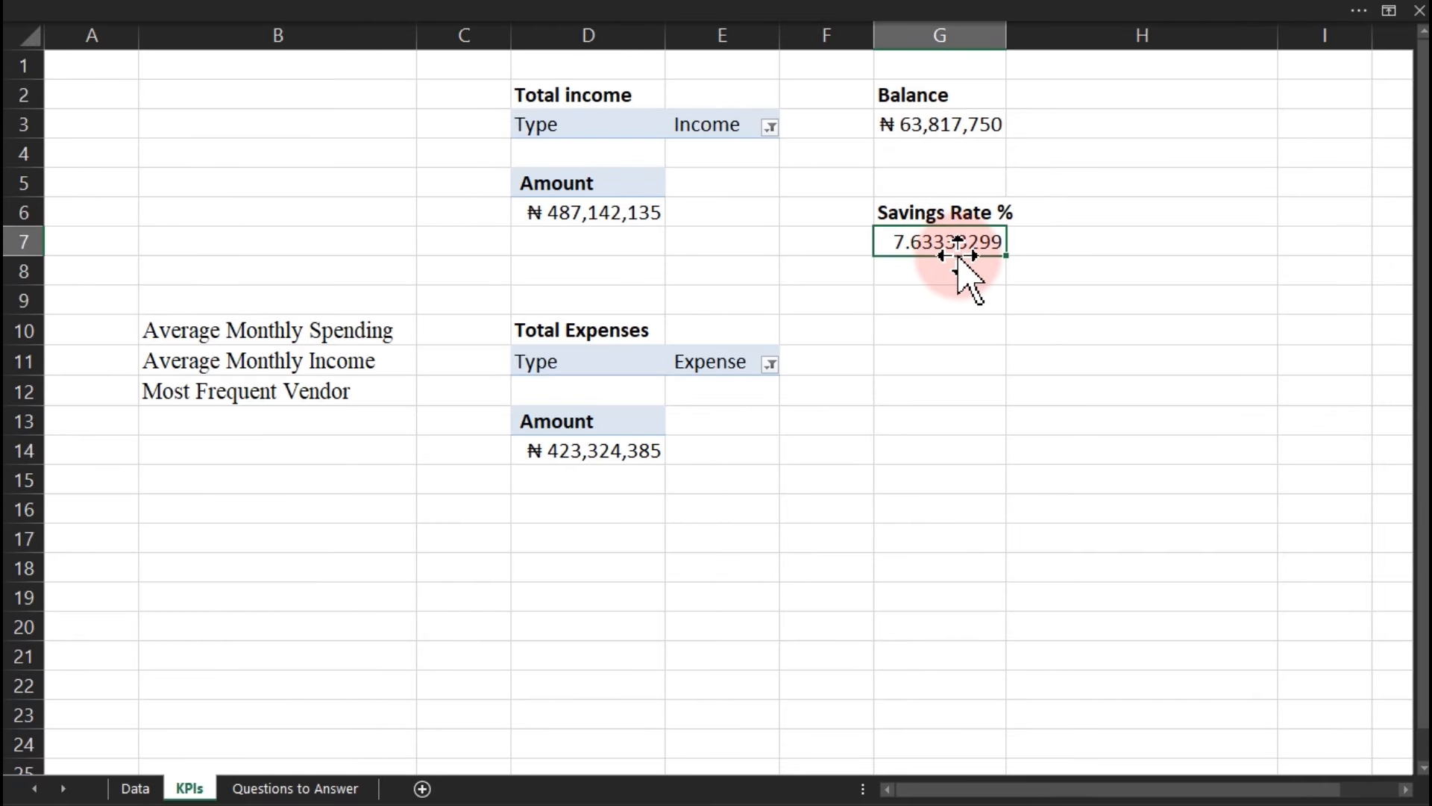
# Rewrite the G7 formula as balance divided by total income.
pyautogui.hotkey('ctrl', '1')
pyautogui.press('Escape')
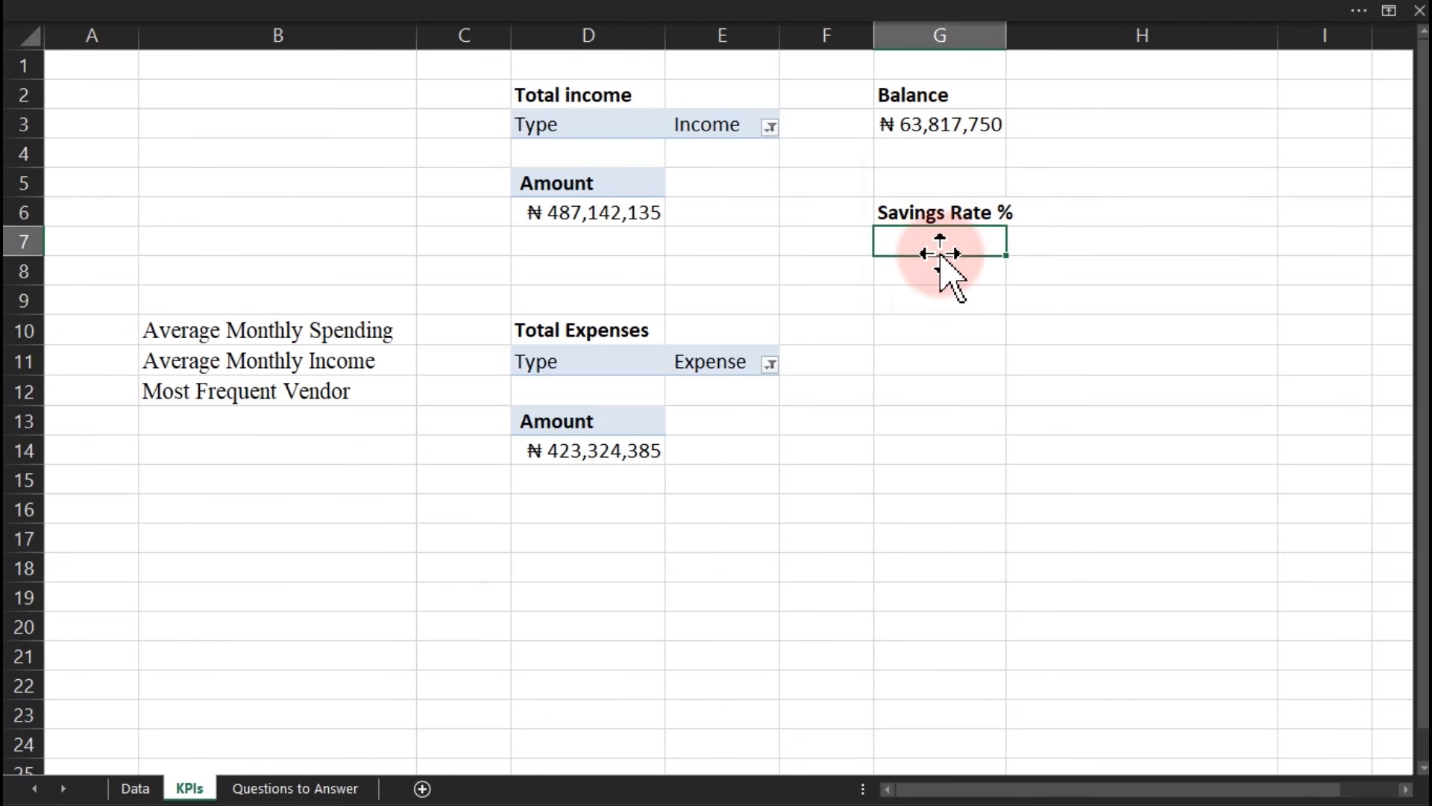
pyautogui.click(927, 277)
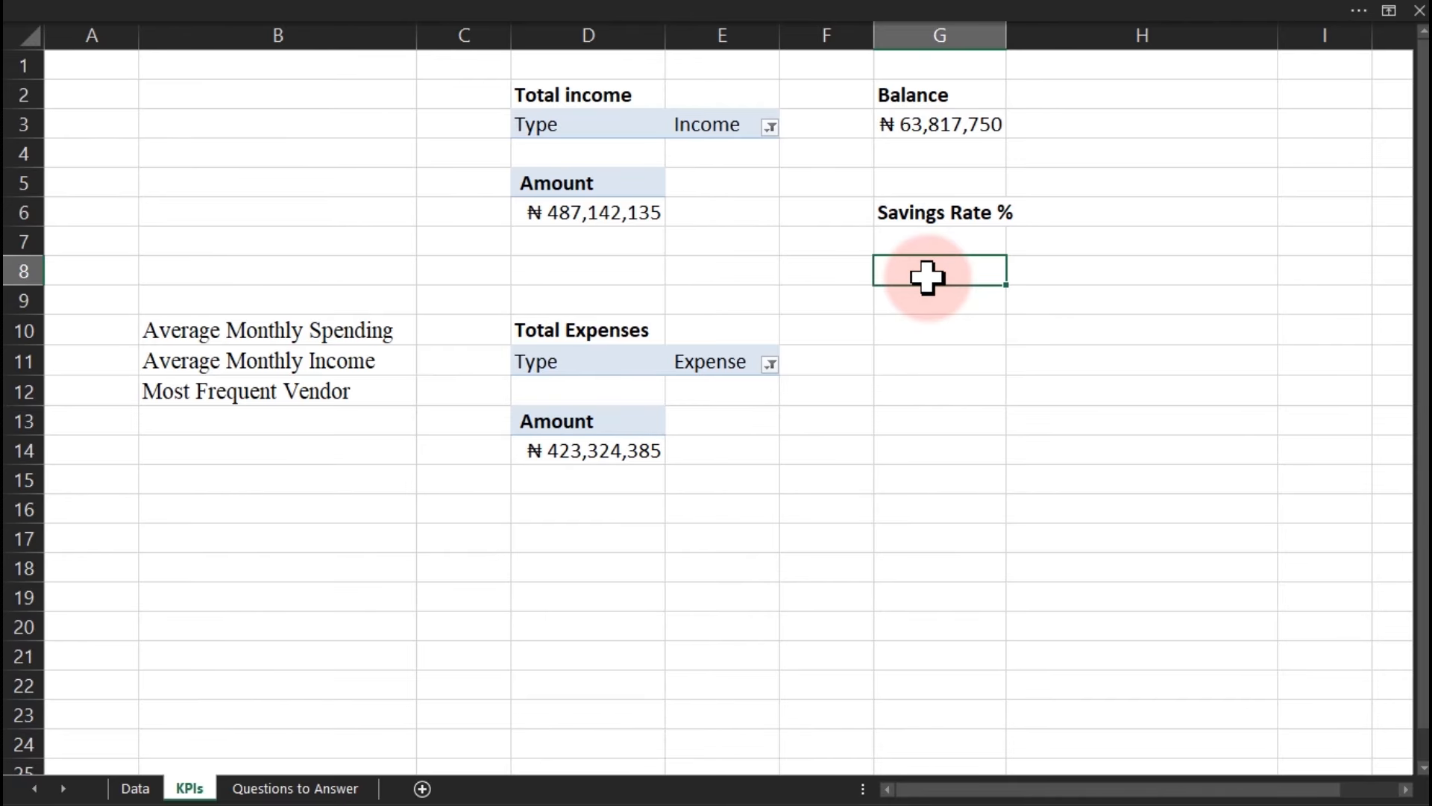
pyautogui.click(931, 245)
pyautogui.doubleClick(931, 244)
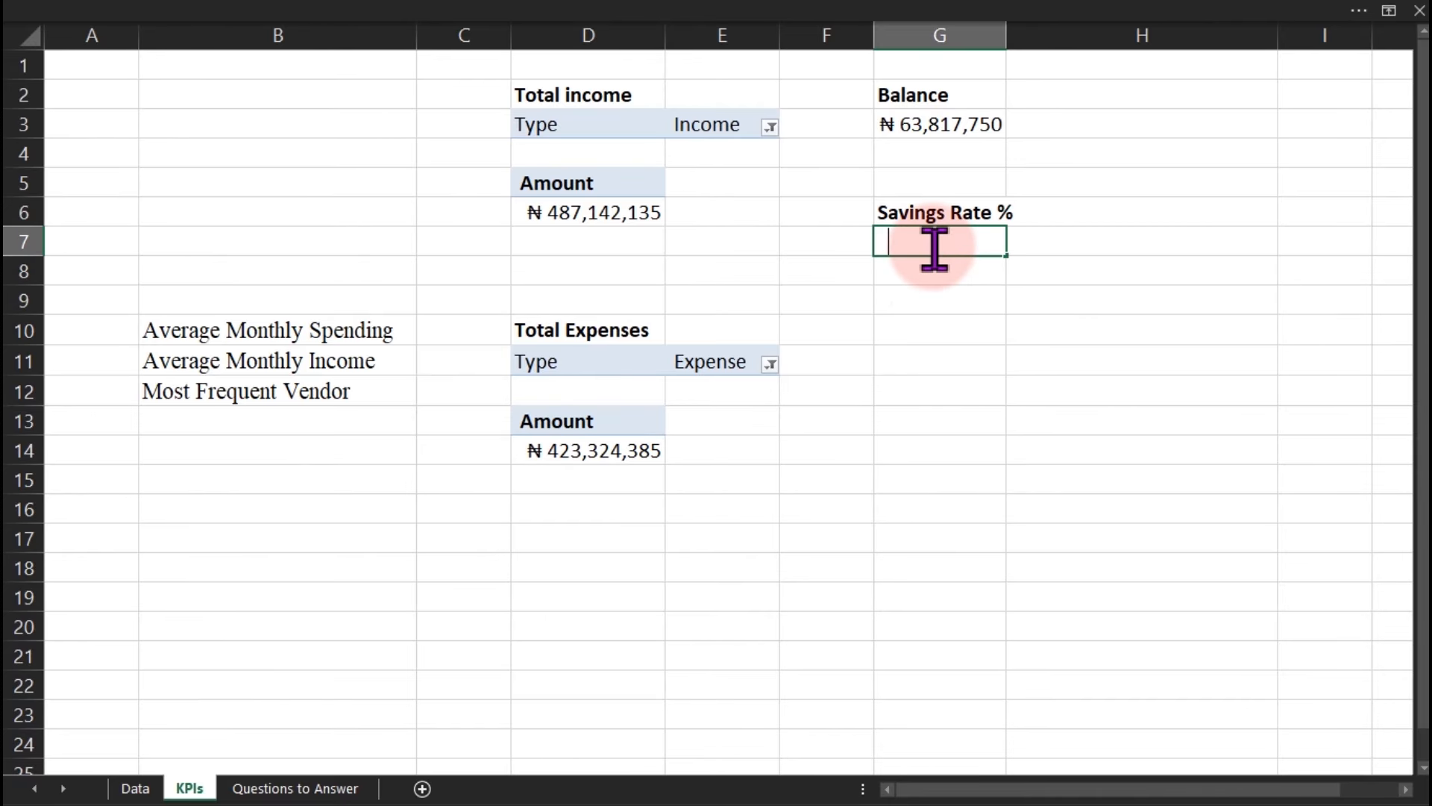
pyautogui.write('=')
pyautogui.click(929, 133)
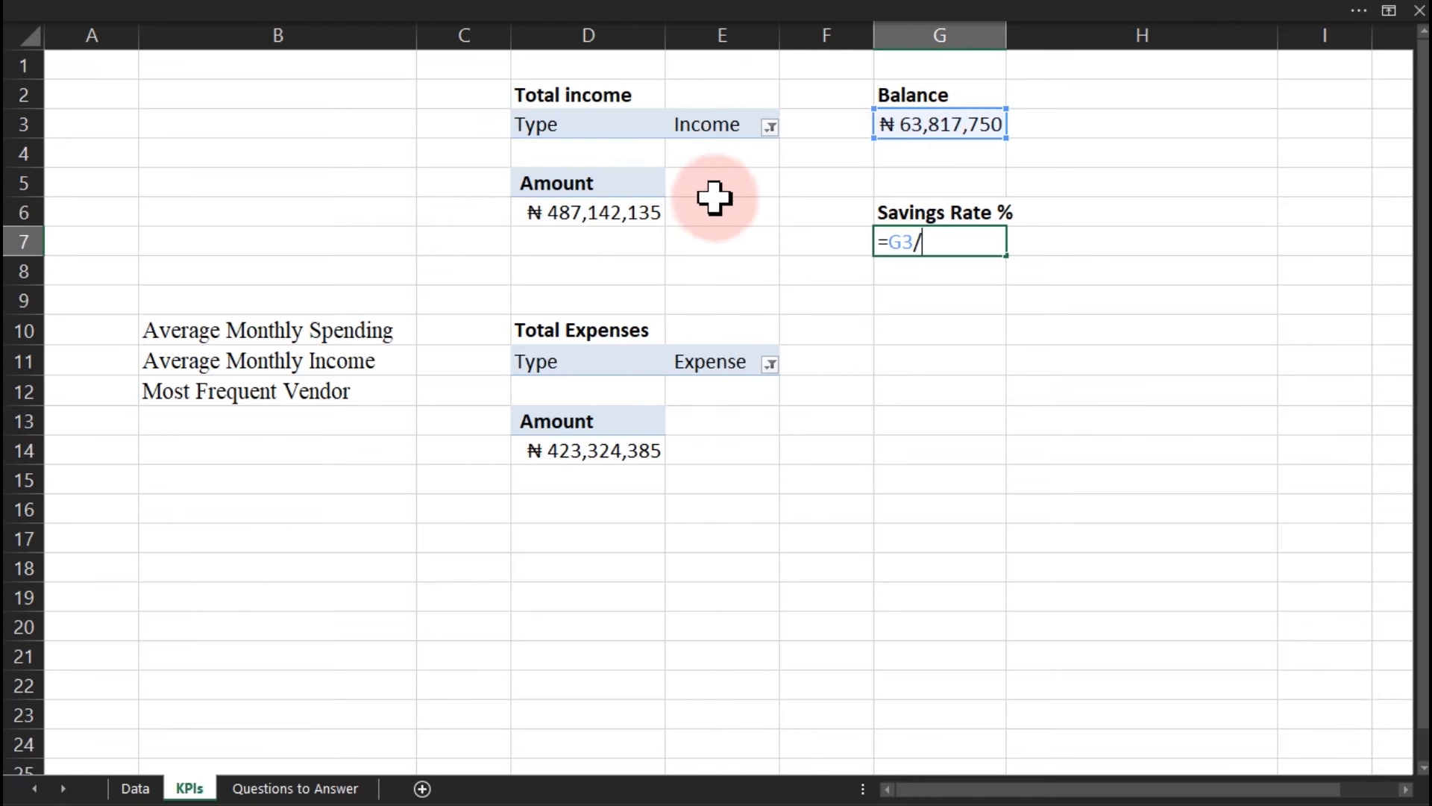
pyautogui.click(615, 217)
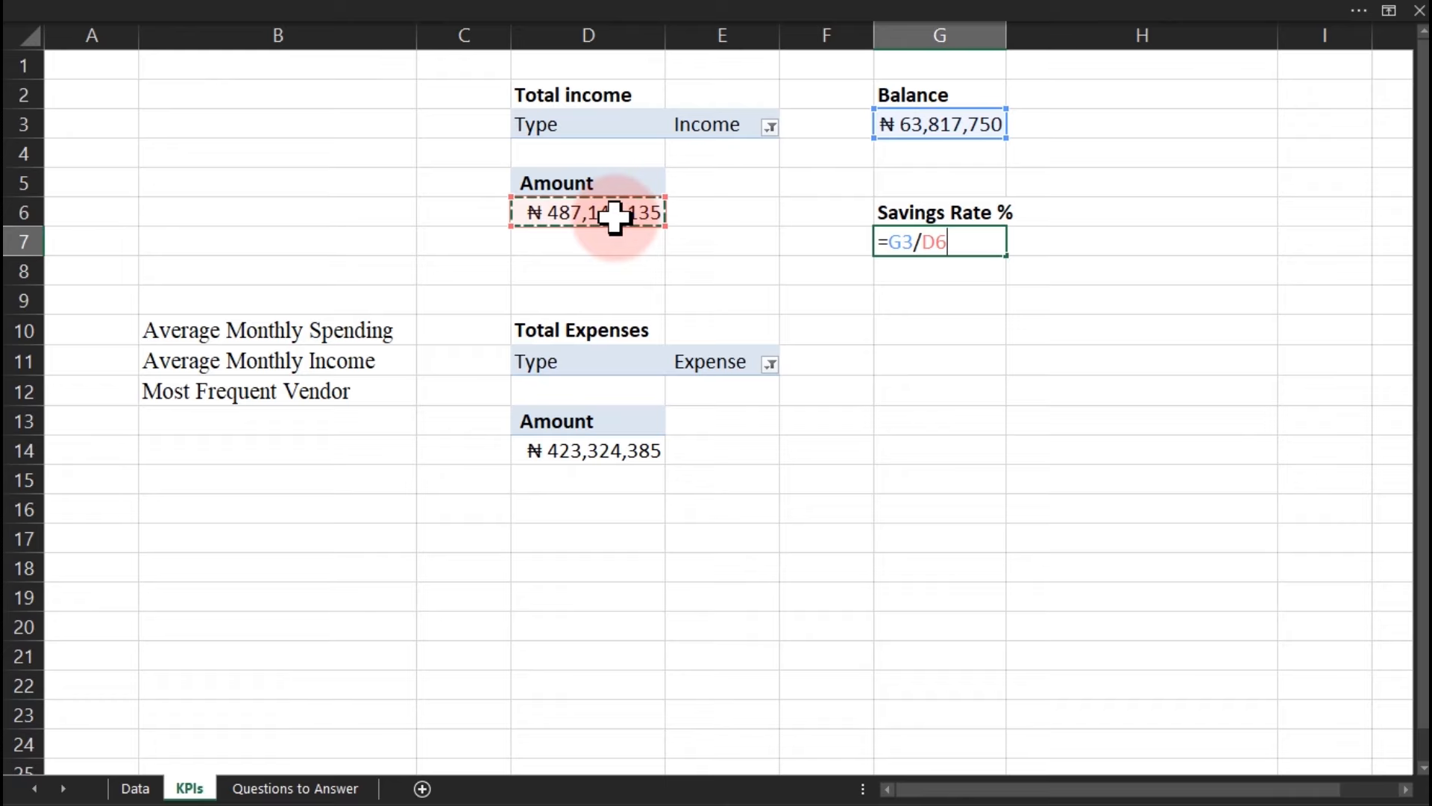
pyautogui.hotkey('ctrl', 'Return')
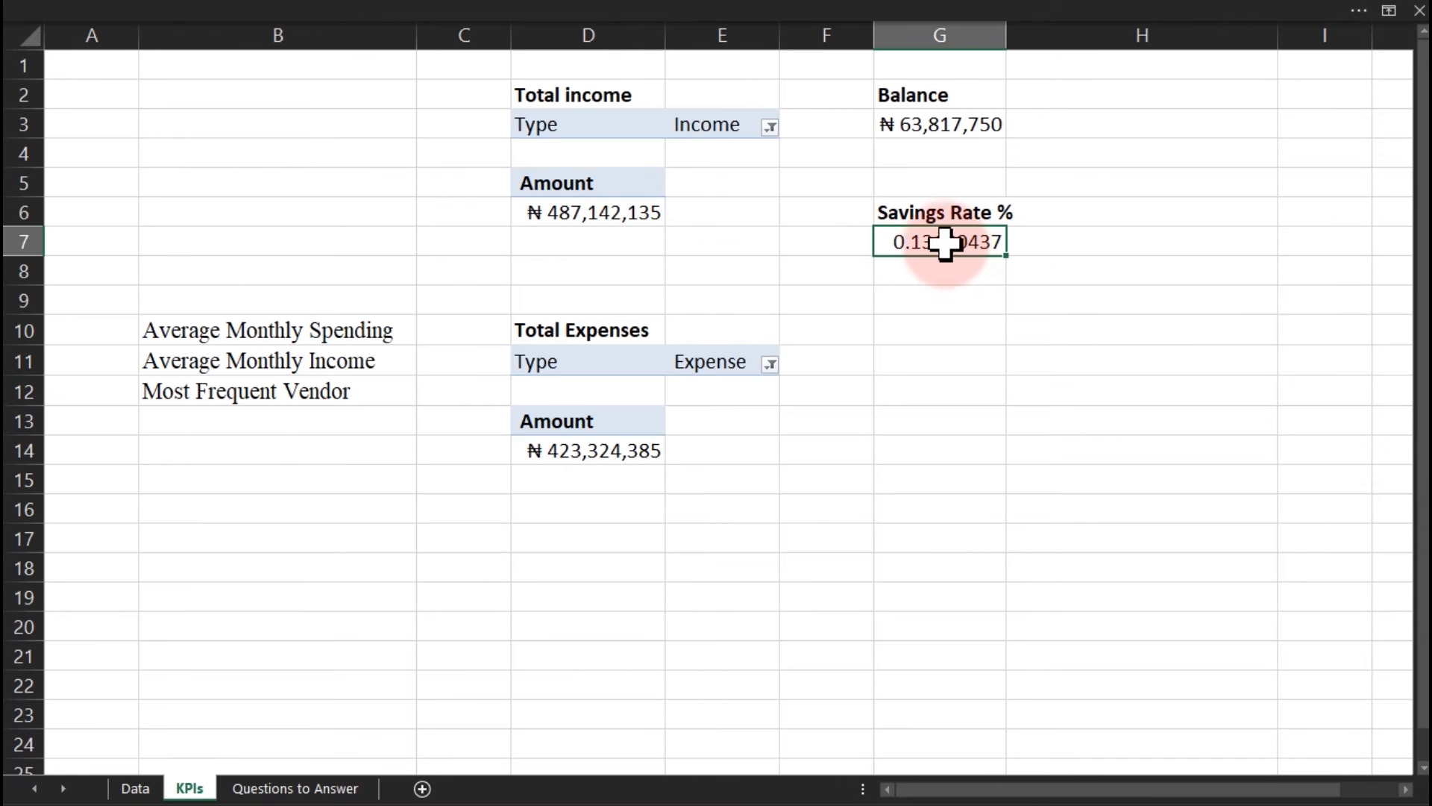
# Format G7 as Percentage with 2 decimals, showing 13.10%.
pyautogui.hotkey('ctrl', '1')
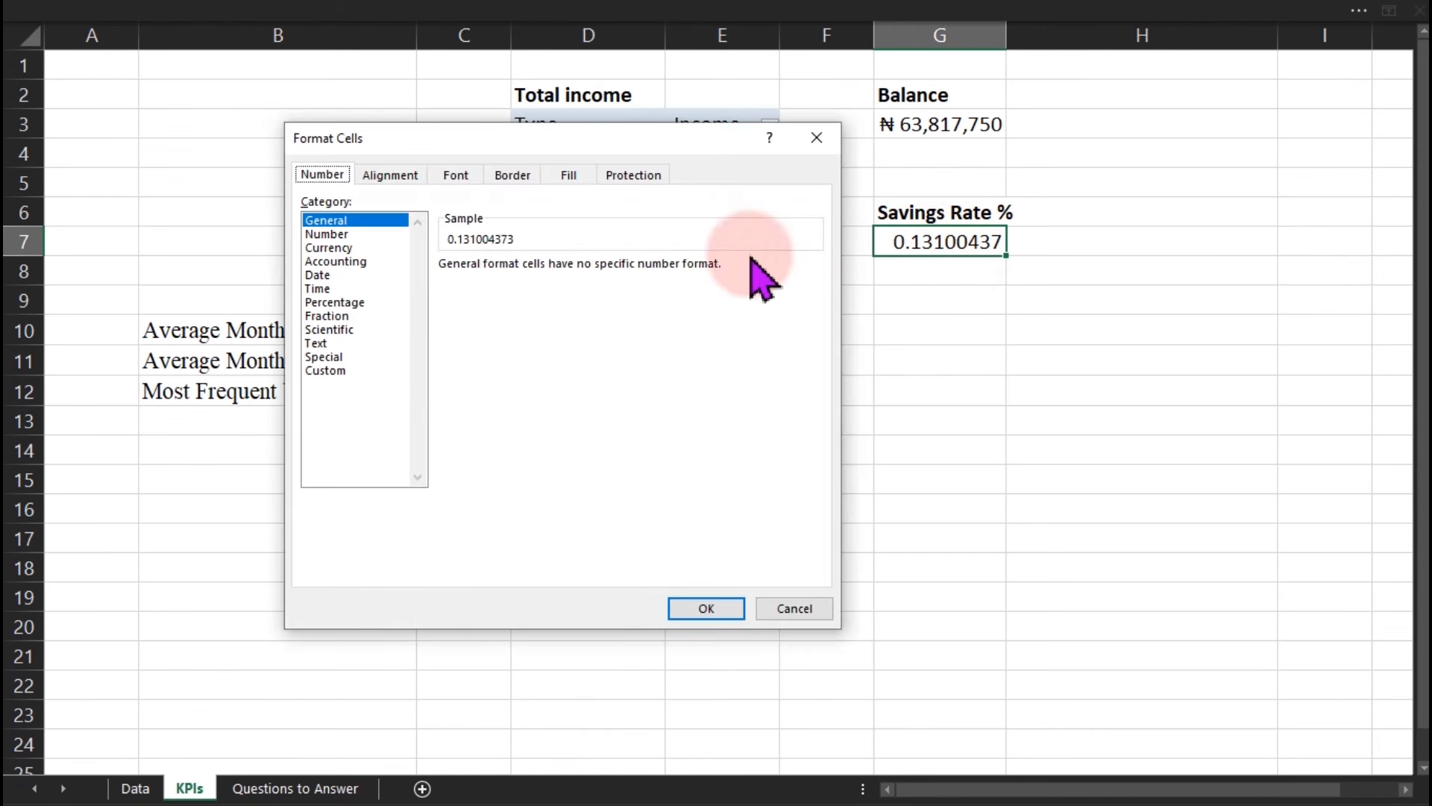
pyautogui.click(346, 302)
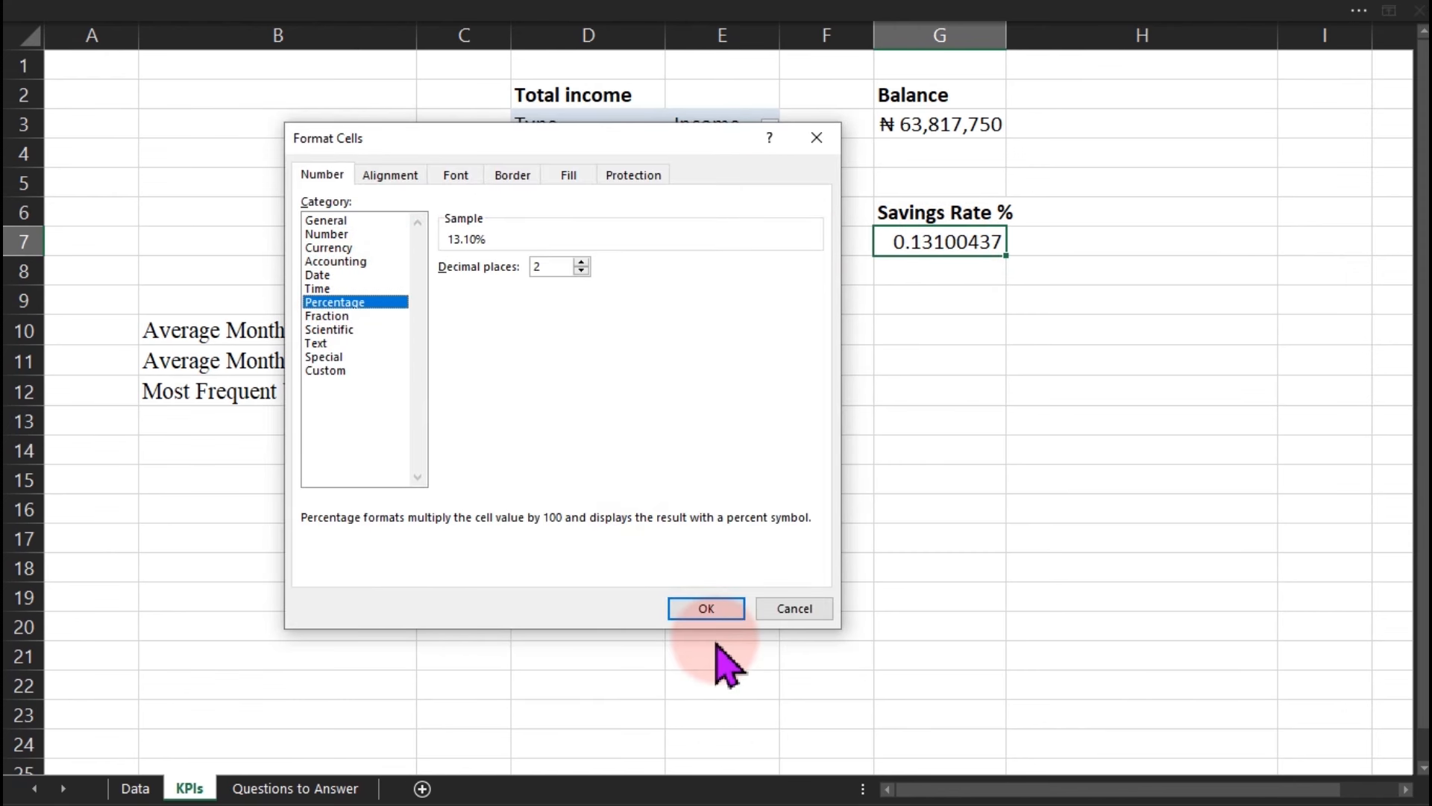
pyautogui.click(711, 611)
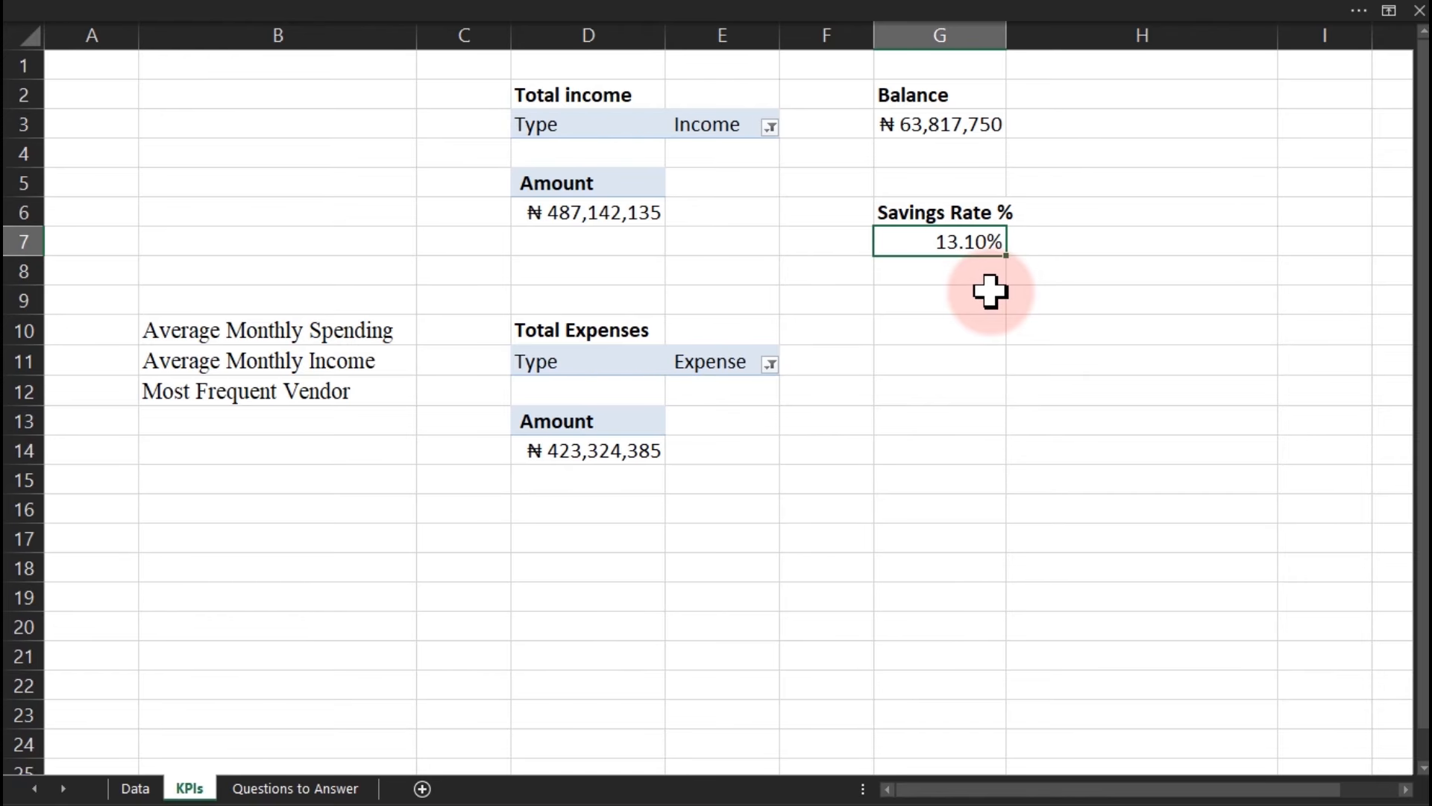
# Move the Average Monthly Spending label to G11 and copy the Total income pivot D3:E7.
pyautogui.click(198, 333)
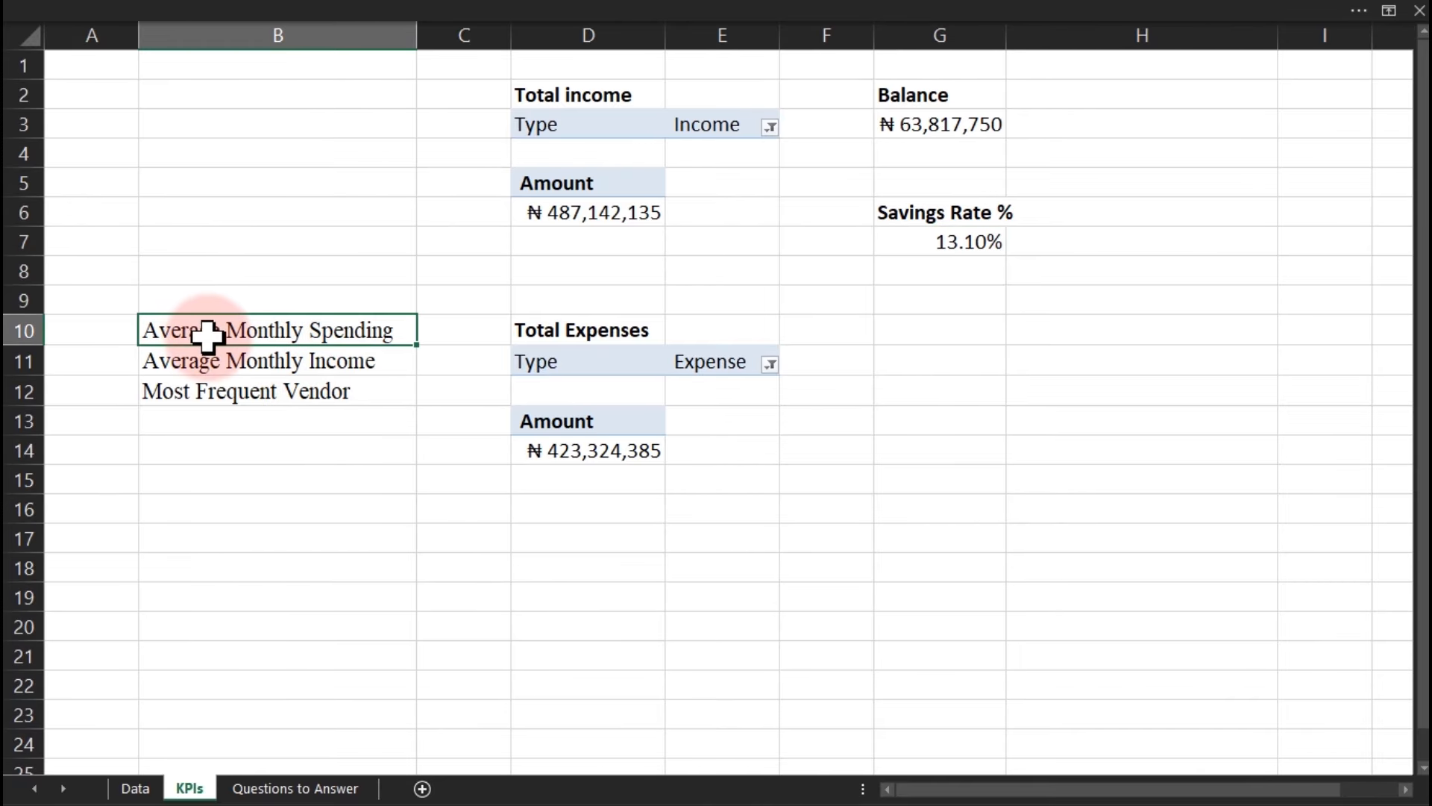
pyautogui.click(840, 360)
pyautogui.click(905, 365)
pyautogui.moveTo(904, 369); pyautogui.dragTo(936, 363)
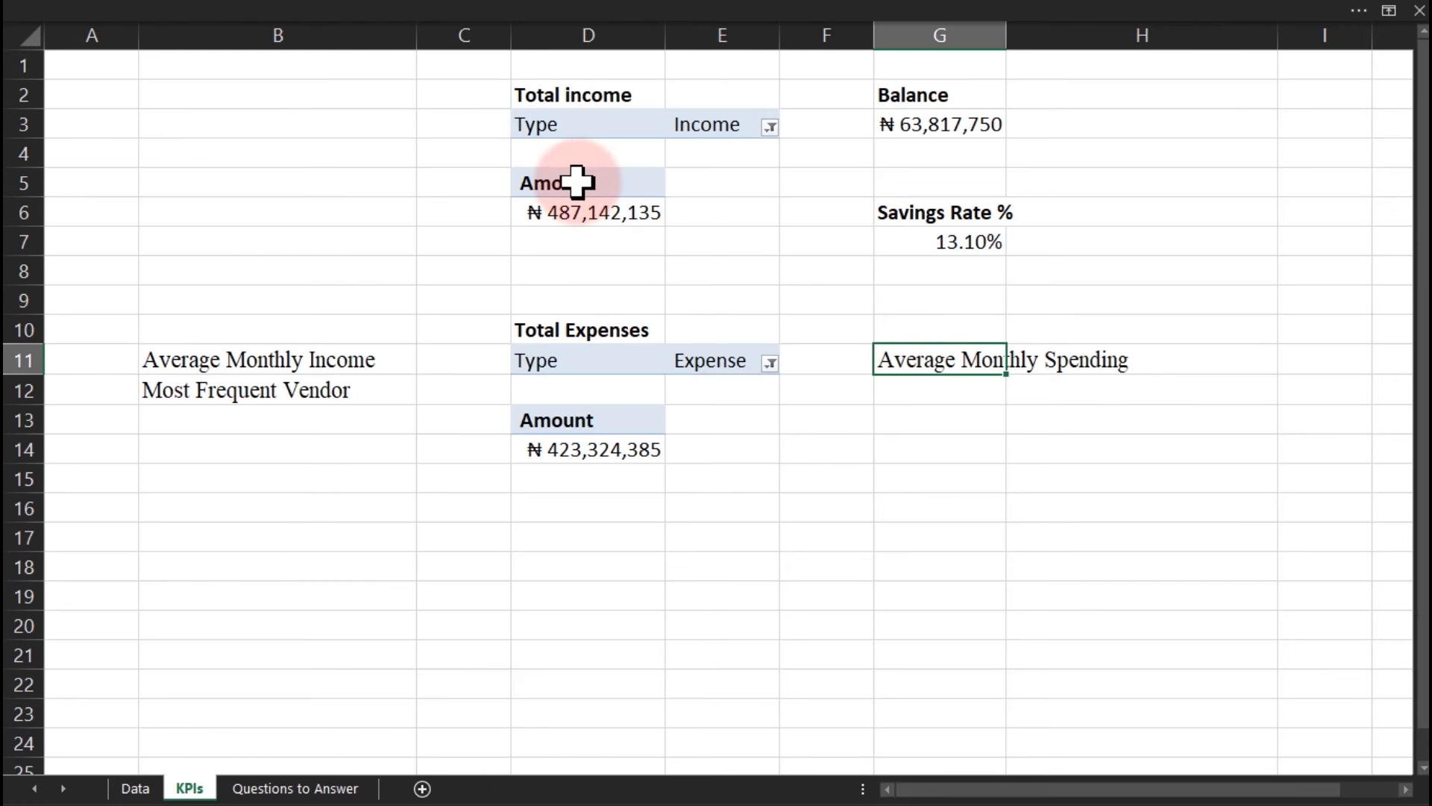
pyautogui.moveTo(532, 104); pyautogui.dragTo(699, 246)
pyautogui.hotkey('ctrl', 'c')
# Paste the copied pivot at I3 and select it for editing.
pyautogui.click(933, 537)
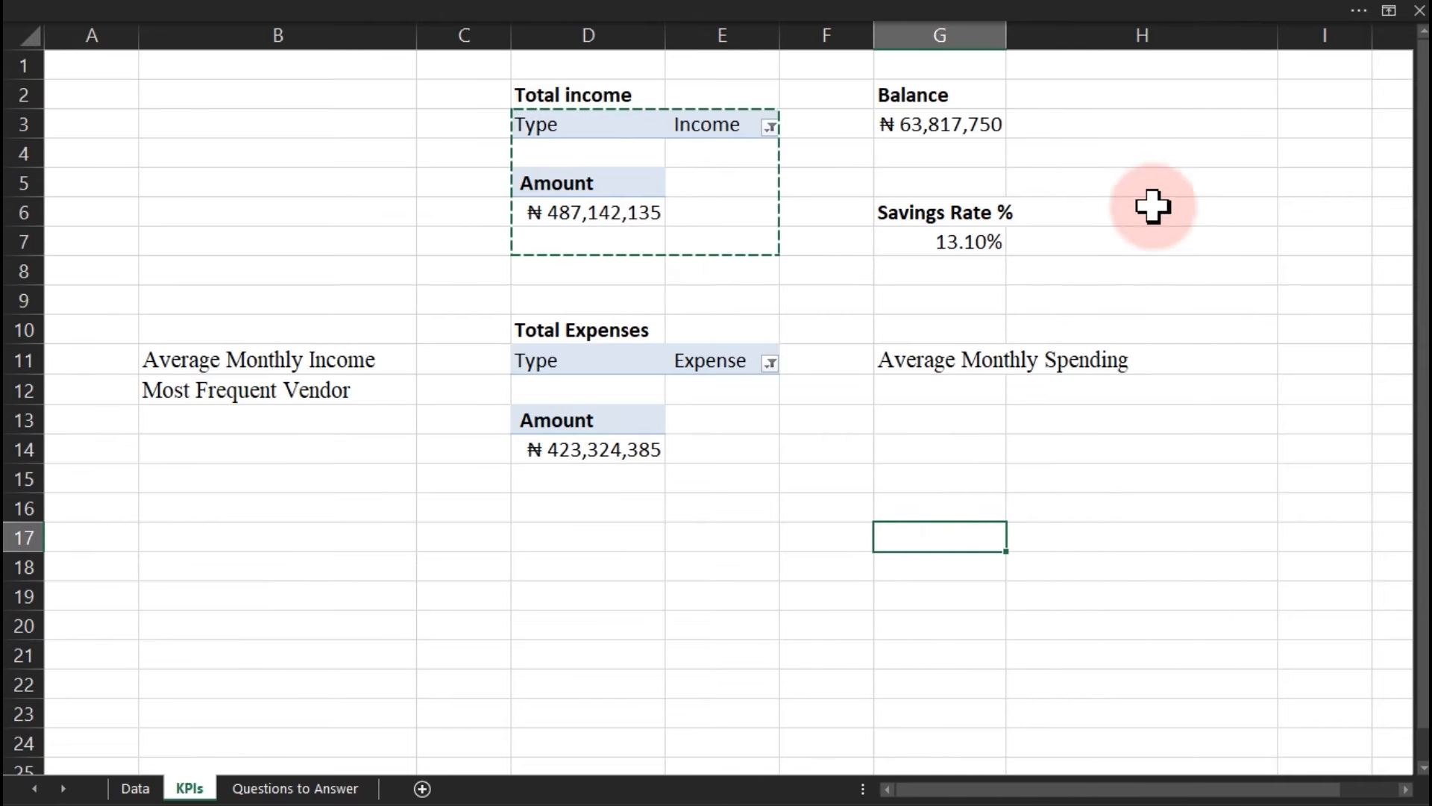
pyautogui.click(1296, 121)
pyautogui.hotkey('ctrl', 'v')
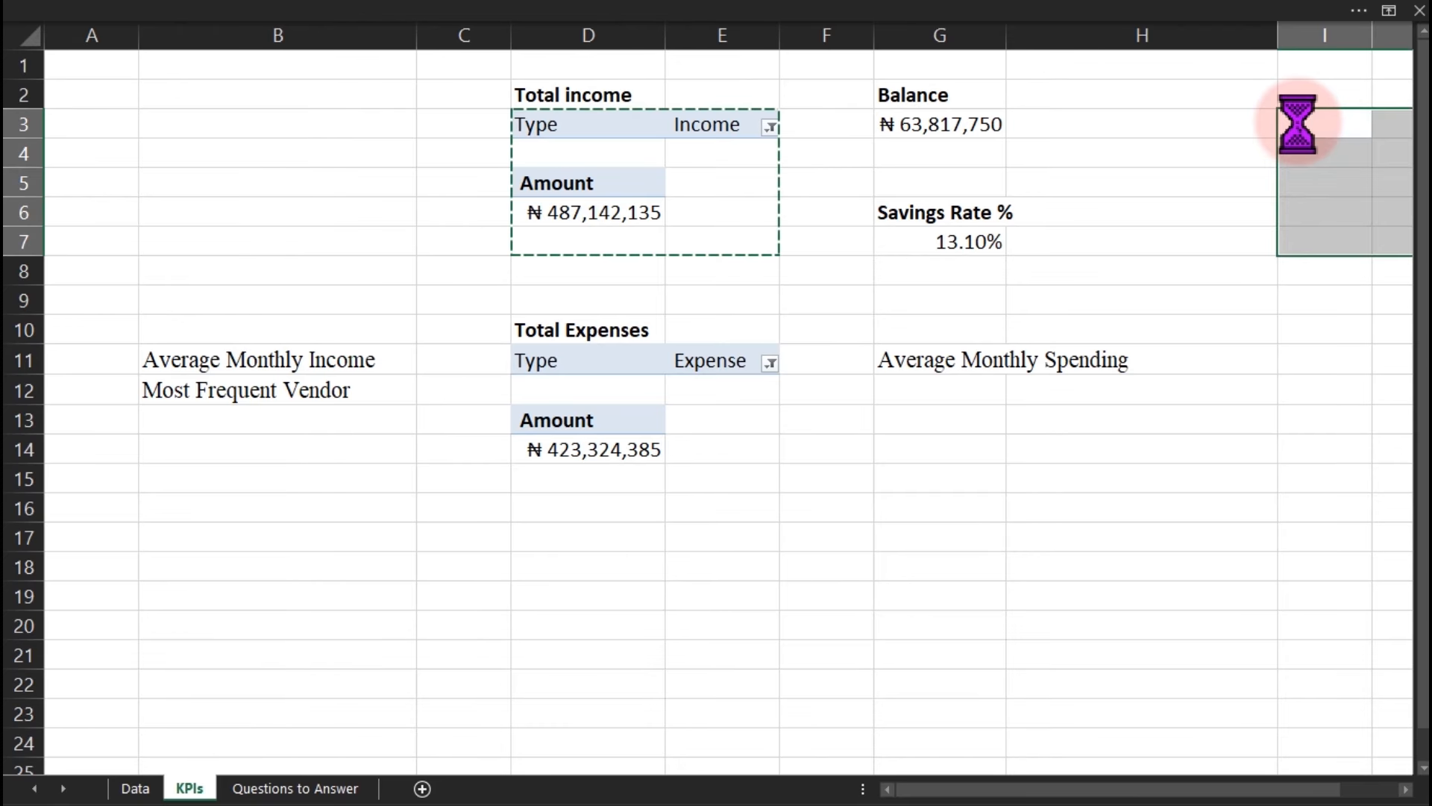
pyautogui.hscroll(1, 1029, 768)
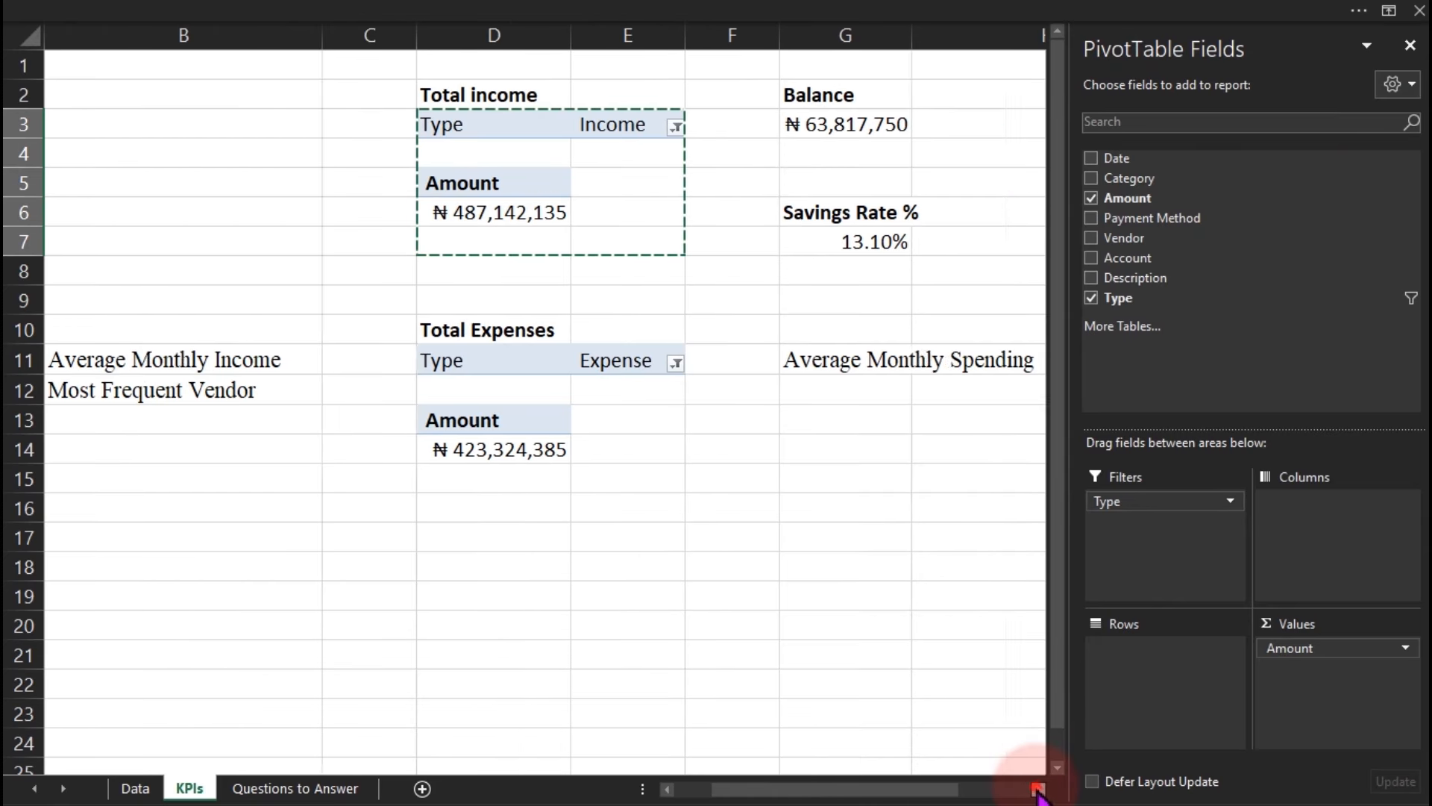
pyautogui.click(915, 654)
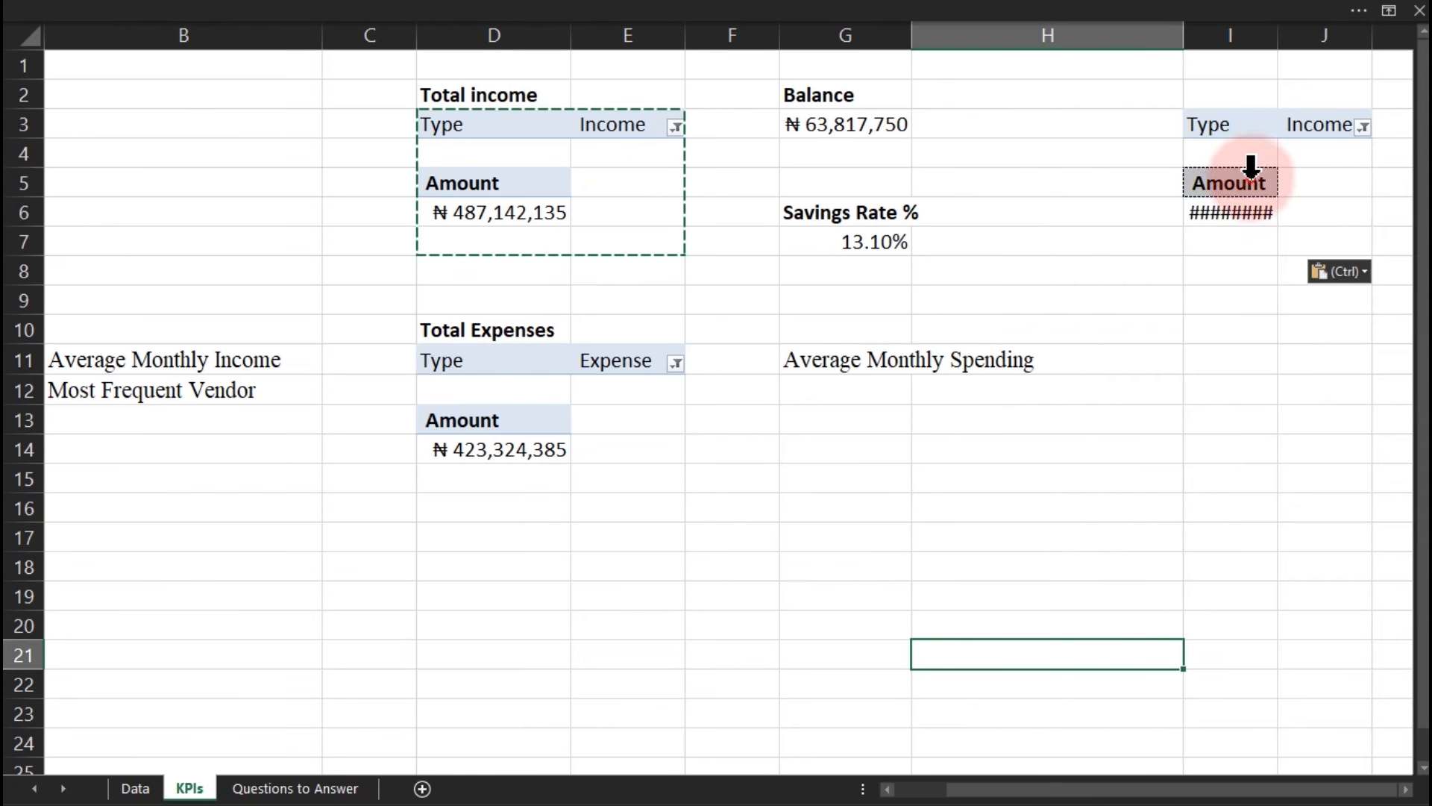
pyautogui.click(1232, 181)
# Remove the Type and Amount fields and put Date in Rows without Quarters or Years.
pyautogui.moveTo(1151, 495); pyautogui.dragTo(1000, 616)
pyautogui.moveTo(1259, 650); pyautogui.dragTo(863, 617)
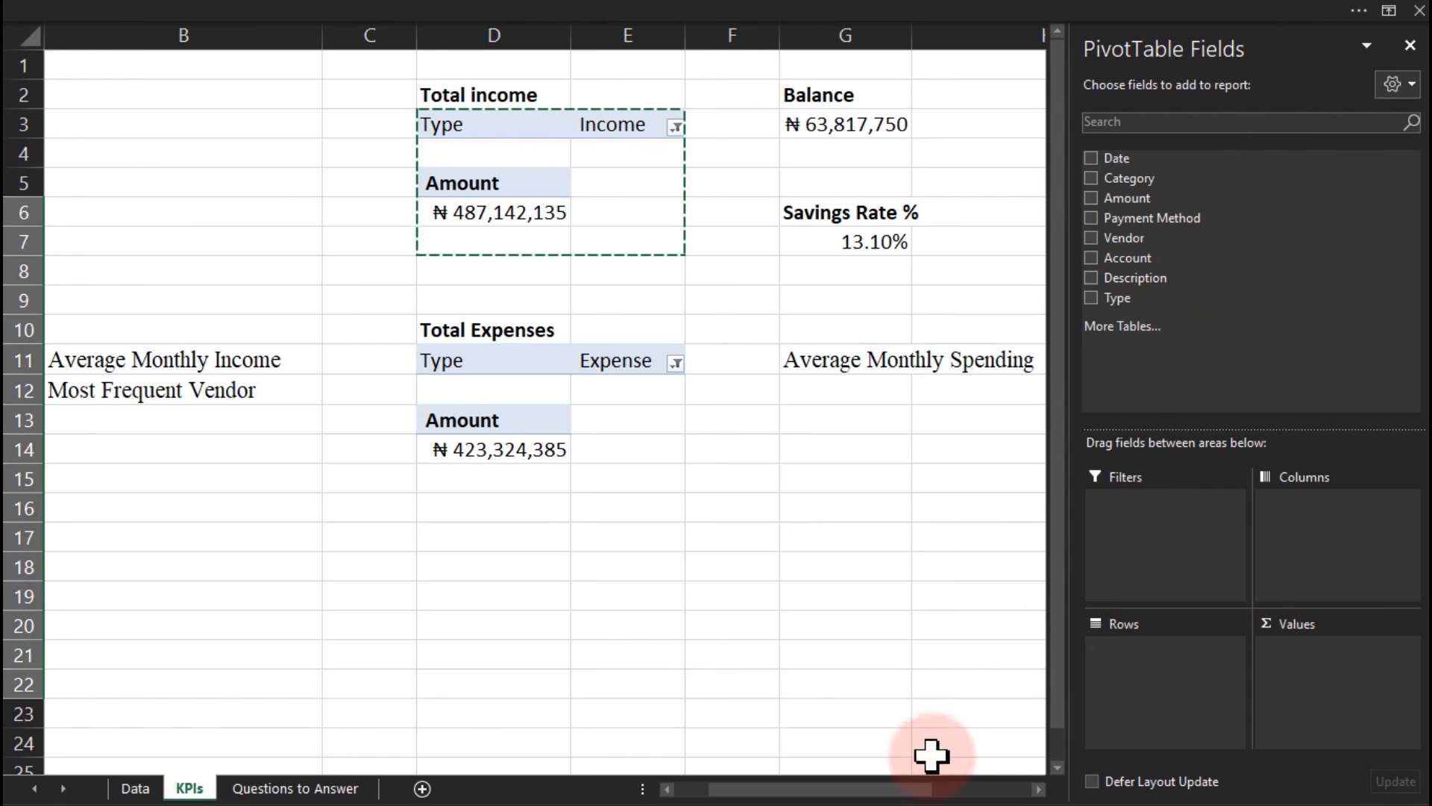
pyautogui.moveTo(920, 786); pyautogui.dragTo(1026, 795)
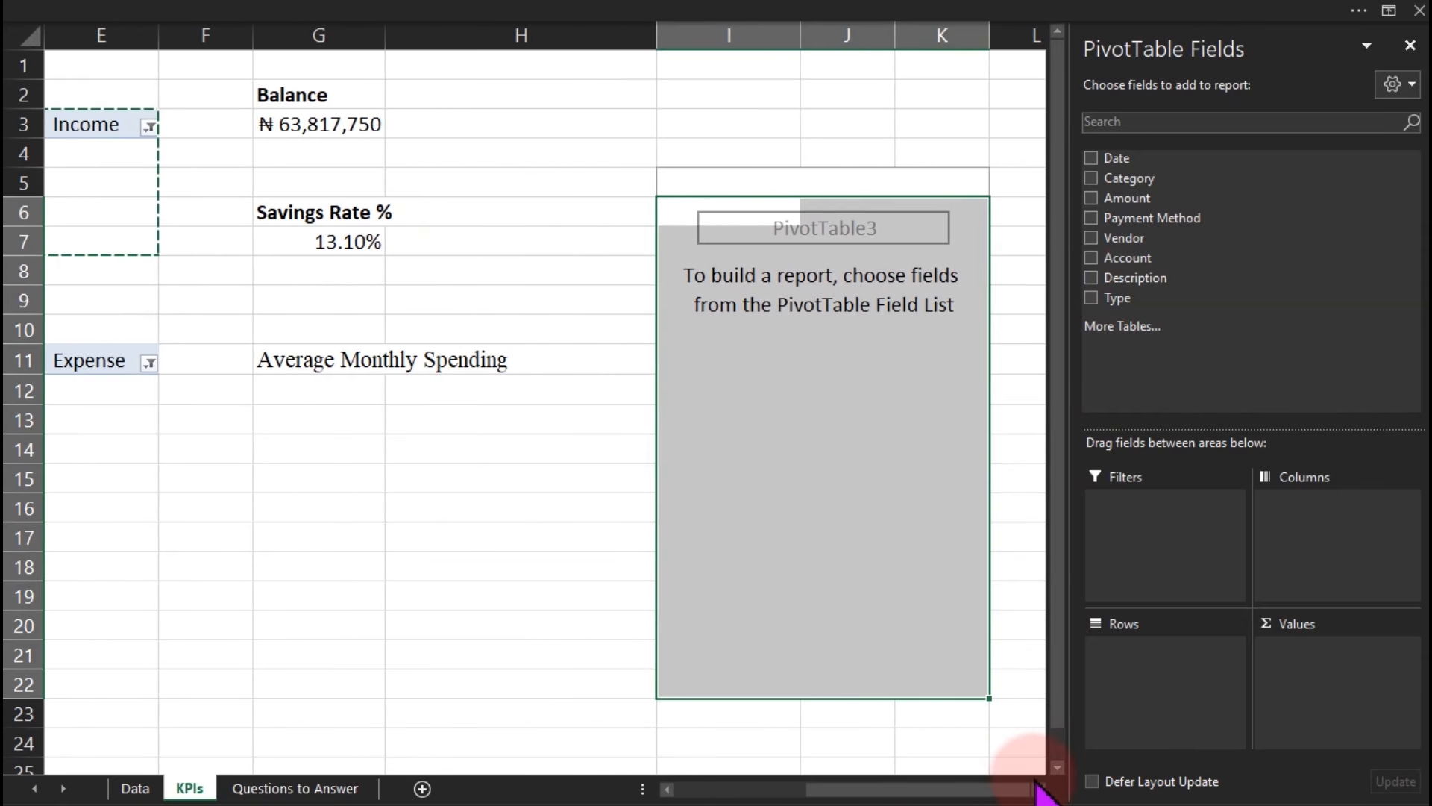
pyautogui.click(1122, 158)
pyautogui.moveTo(1123, 158); pyautogui.dragTo(1176, 664)
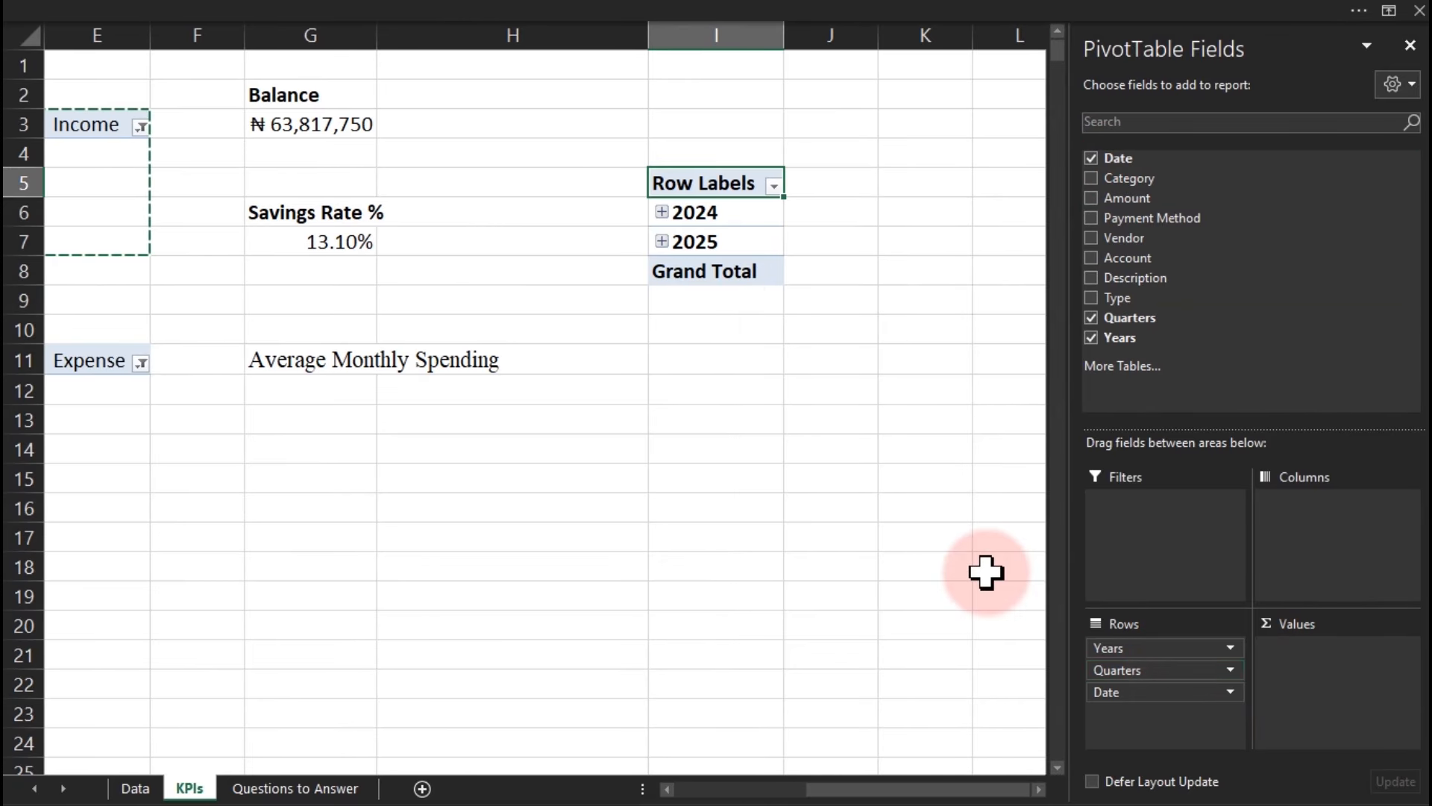
pyautogui.moveTo(1126, 673); pyautogui.dragTo(970, 665)
pyautogui.moveTo(1102, 648); pyautogui.dragTo(857, 585)
# Set the month pivot to Tabular Form with Grand Totals off.
pyautogui.click(726, 284)
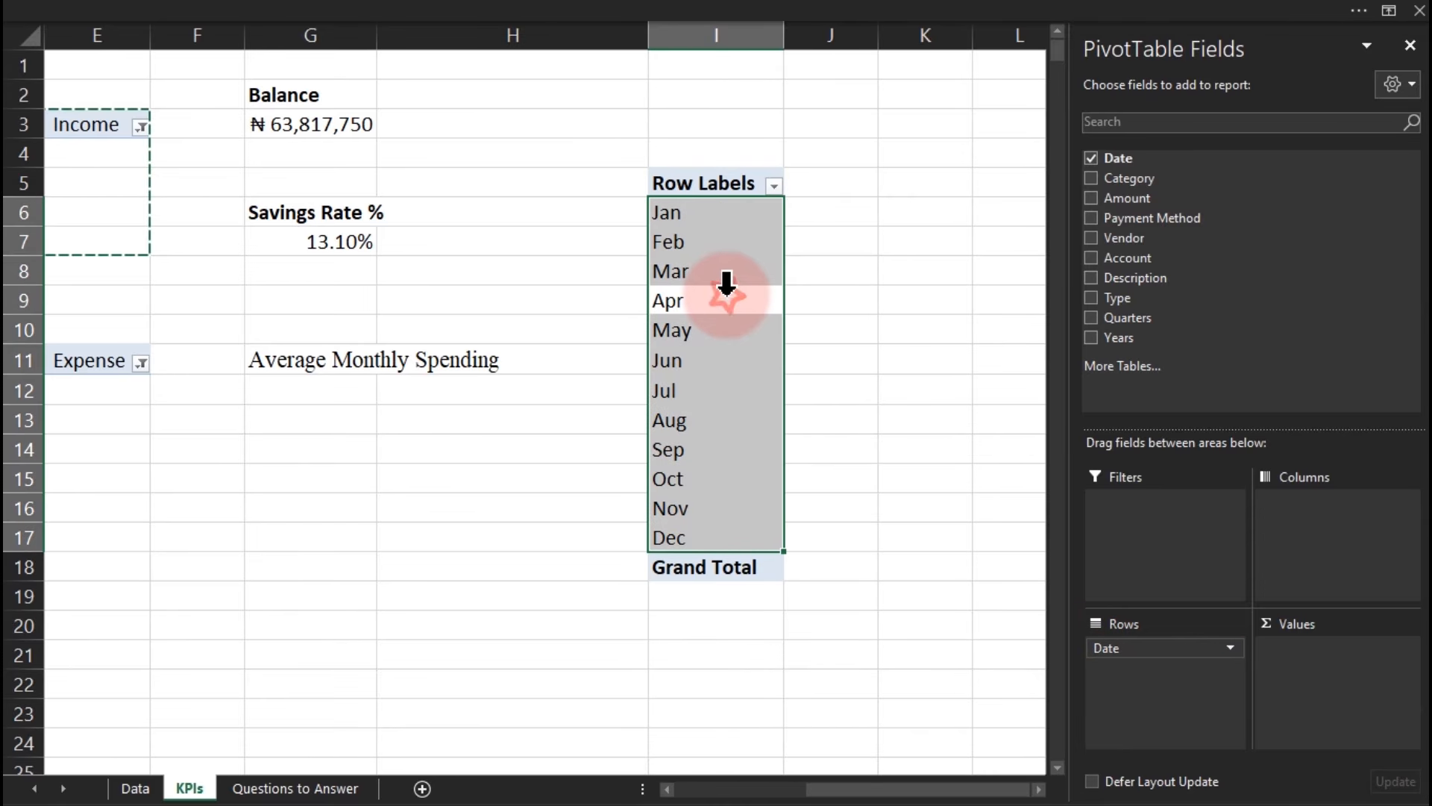
pyautogui.click(1171, 29)
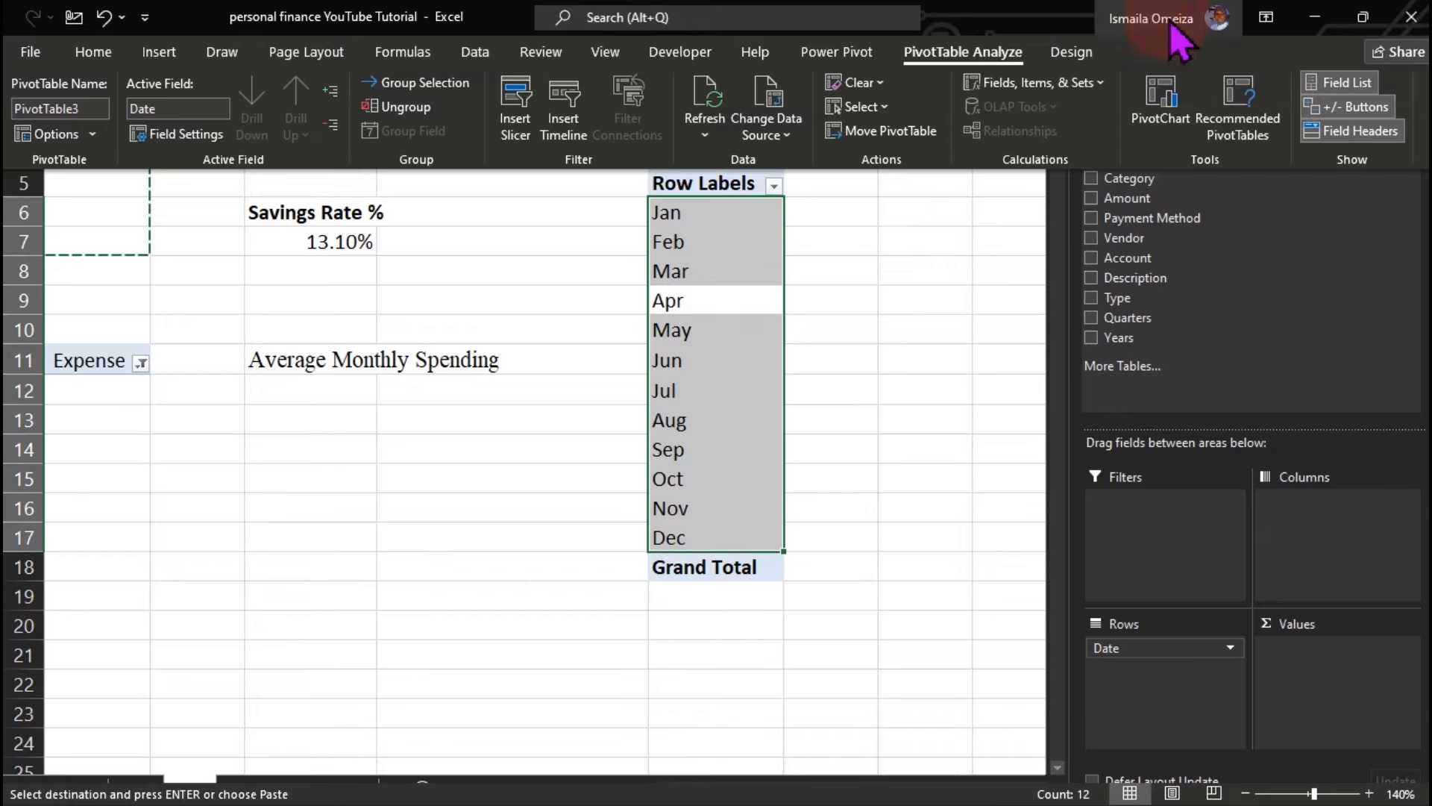
pyautogui.click(1071, 50)
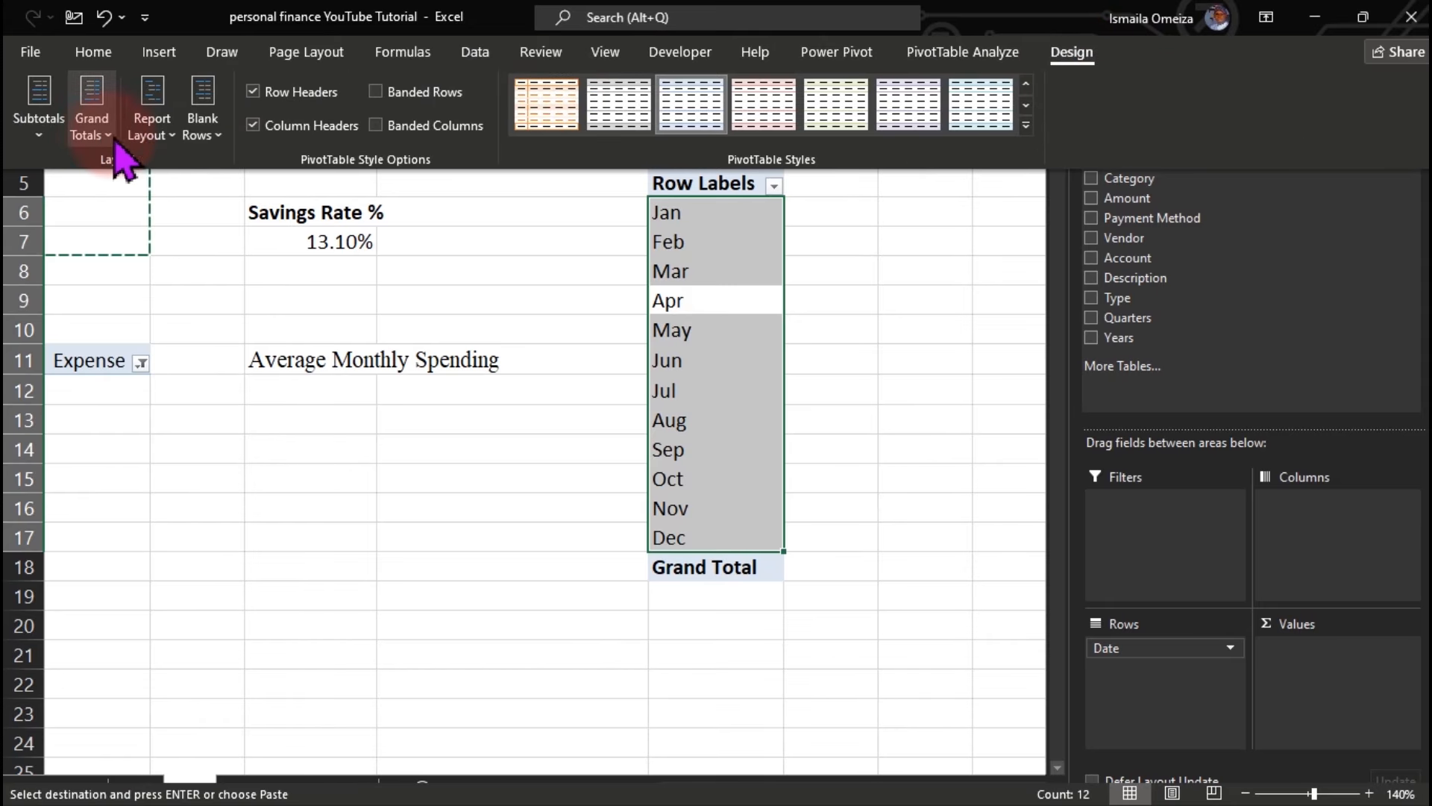
pyautogui.click(150, 138)
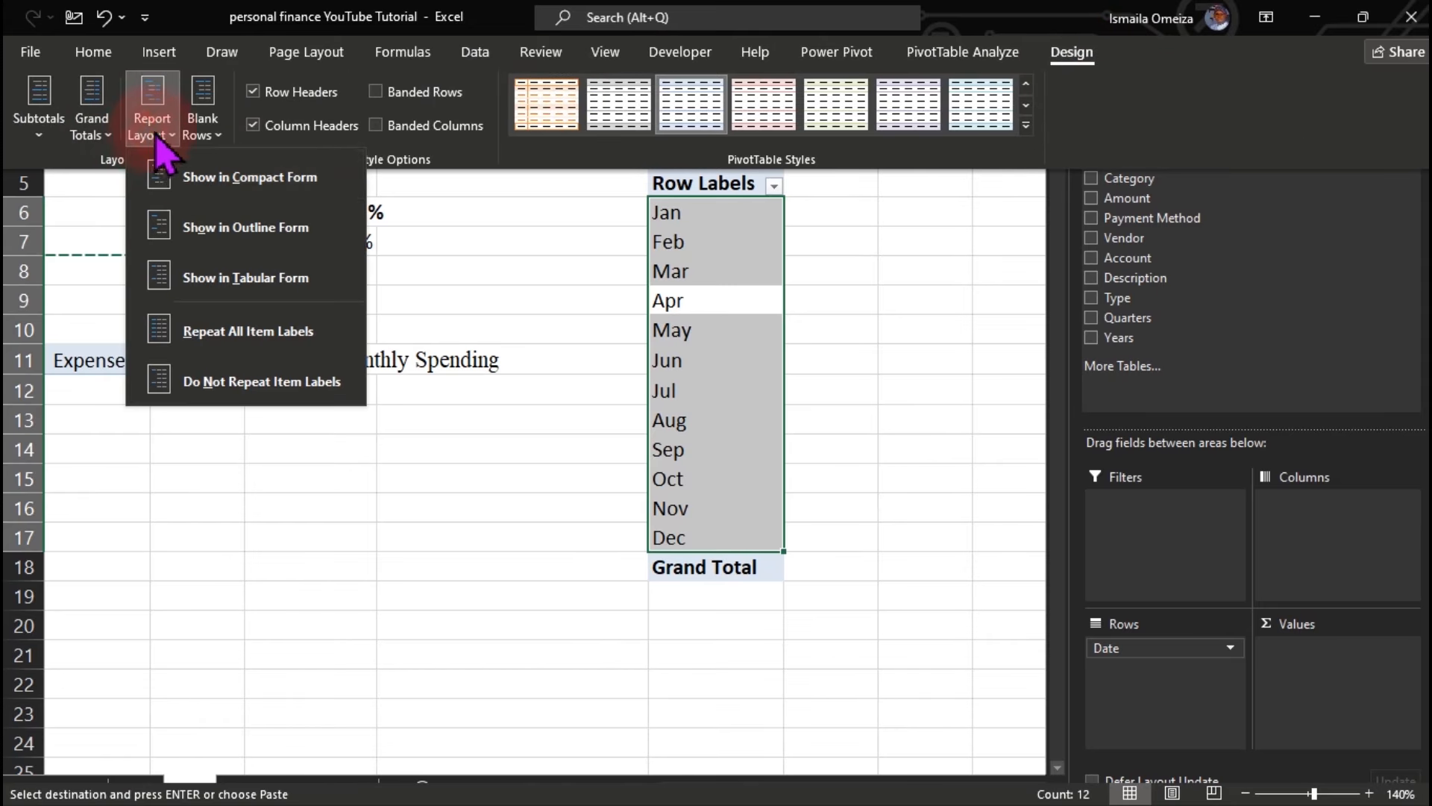
pyautogui.click(239, 277)
pyautogui.click(101, 130)
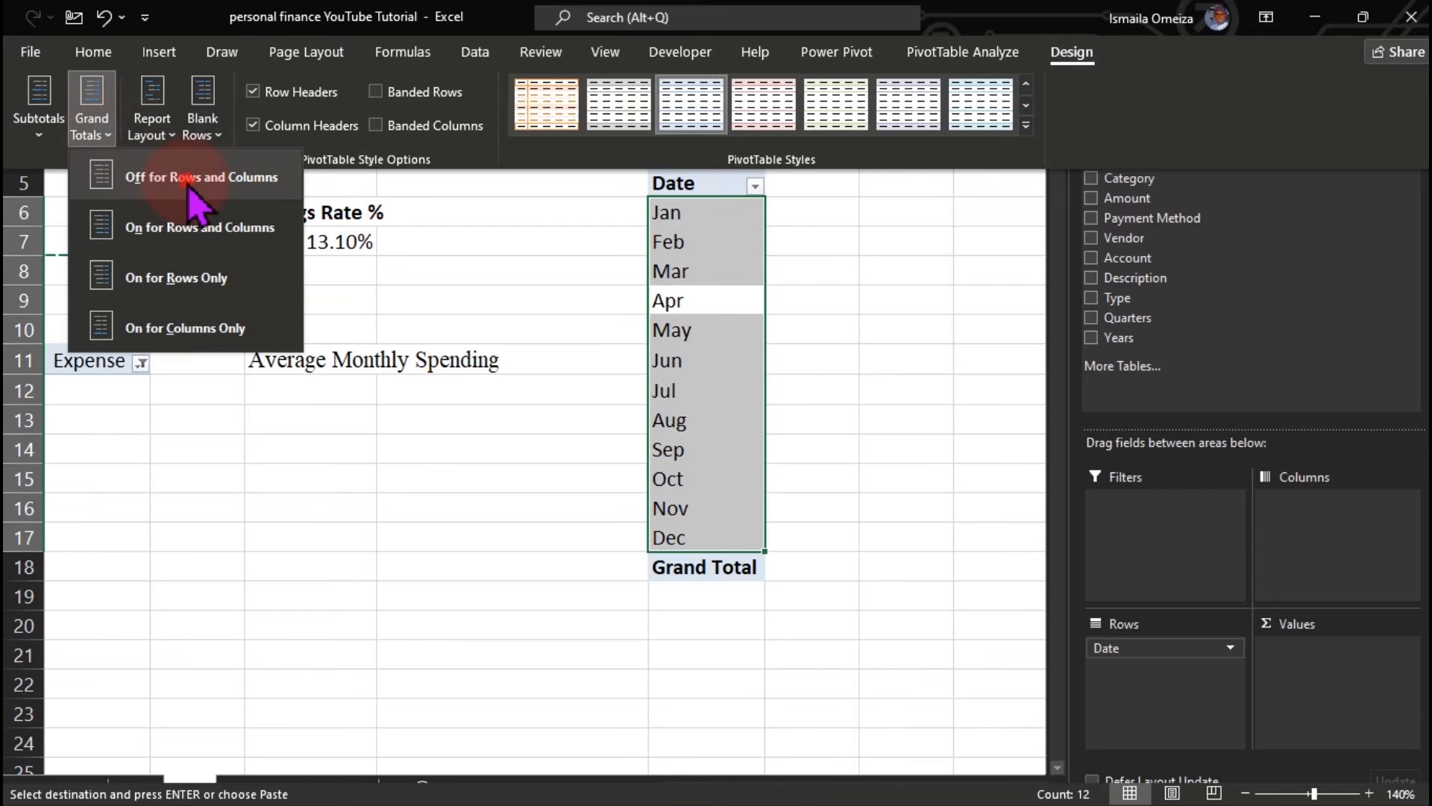
pyautogui.click(147, 182)
pyautogui.hotkey('ctrl', 'shift', 'F1')
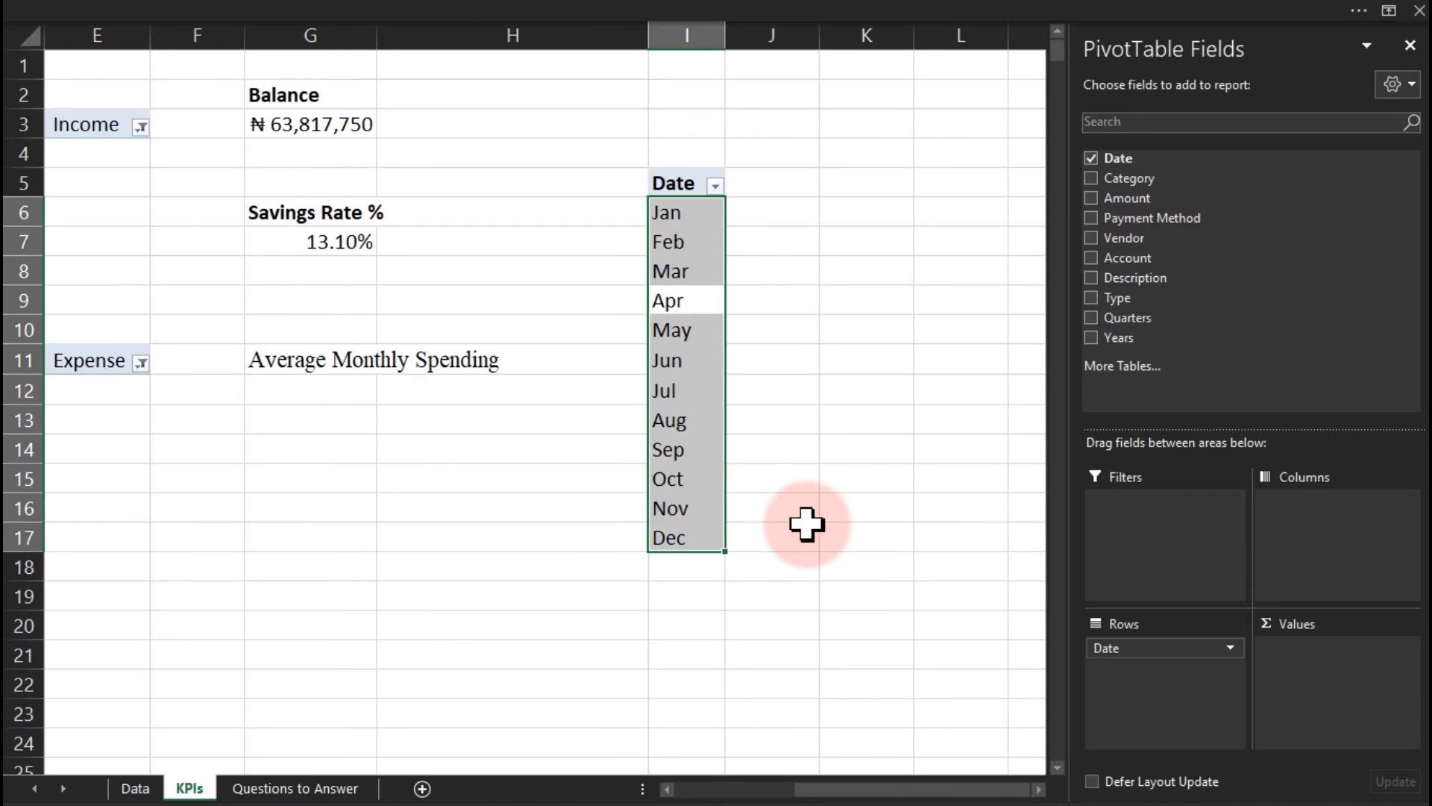
pyautogui.click(783, 422)
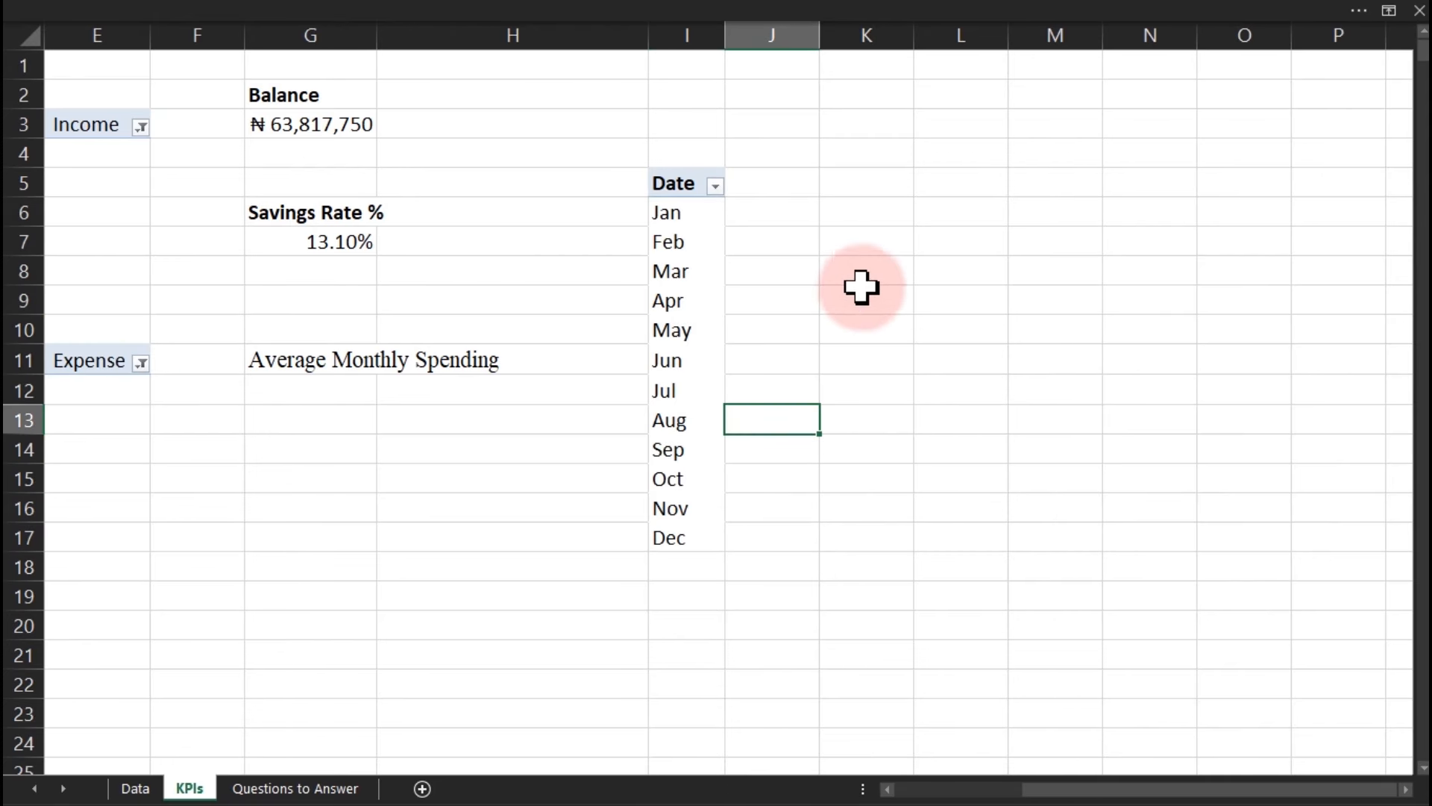
# Enter =COUNTA(I6:I17) in K7 to count the 12 listed months.
pyautogui.click(858, 245)
pyautogui.write('=counta')
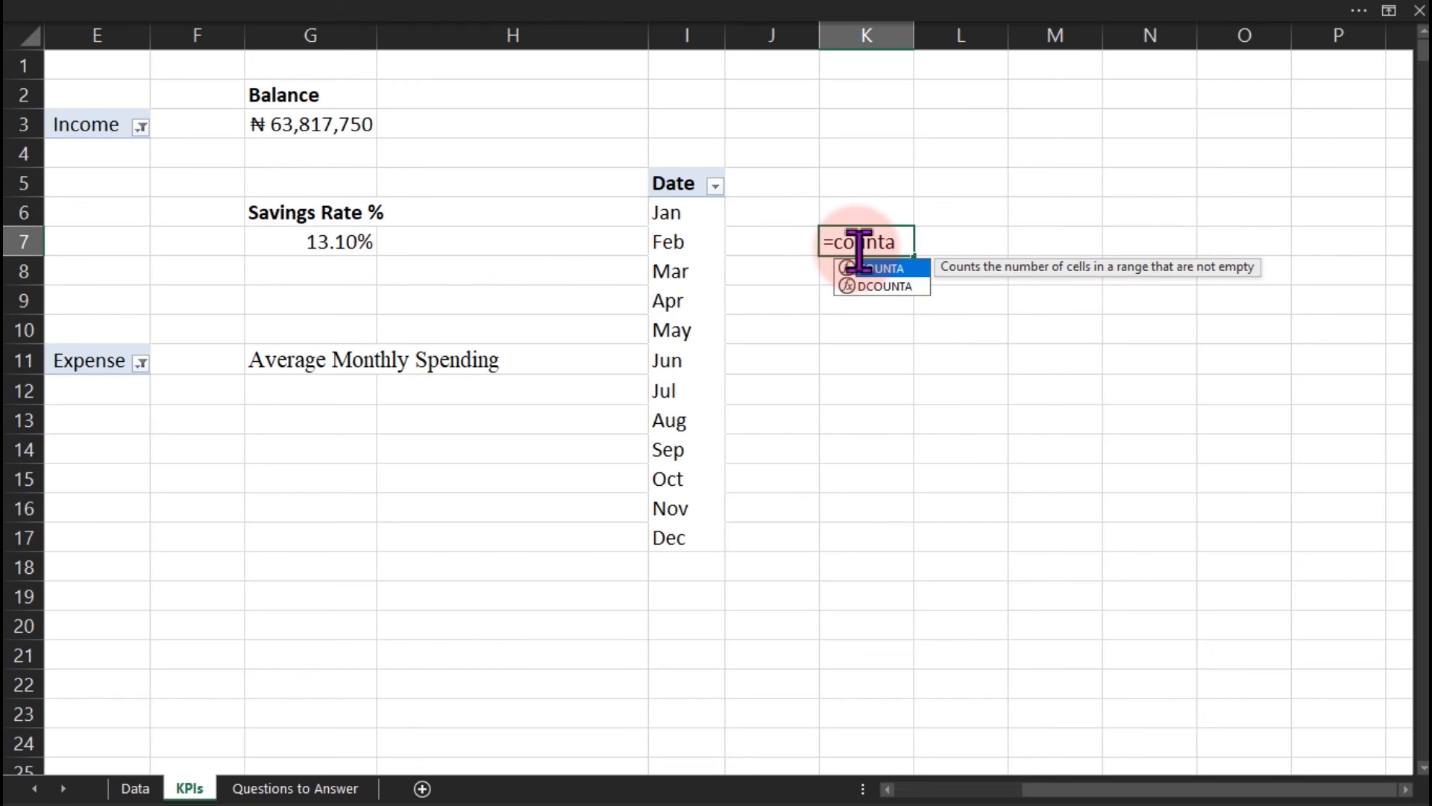
pyautogui.press('Tab')
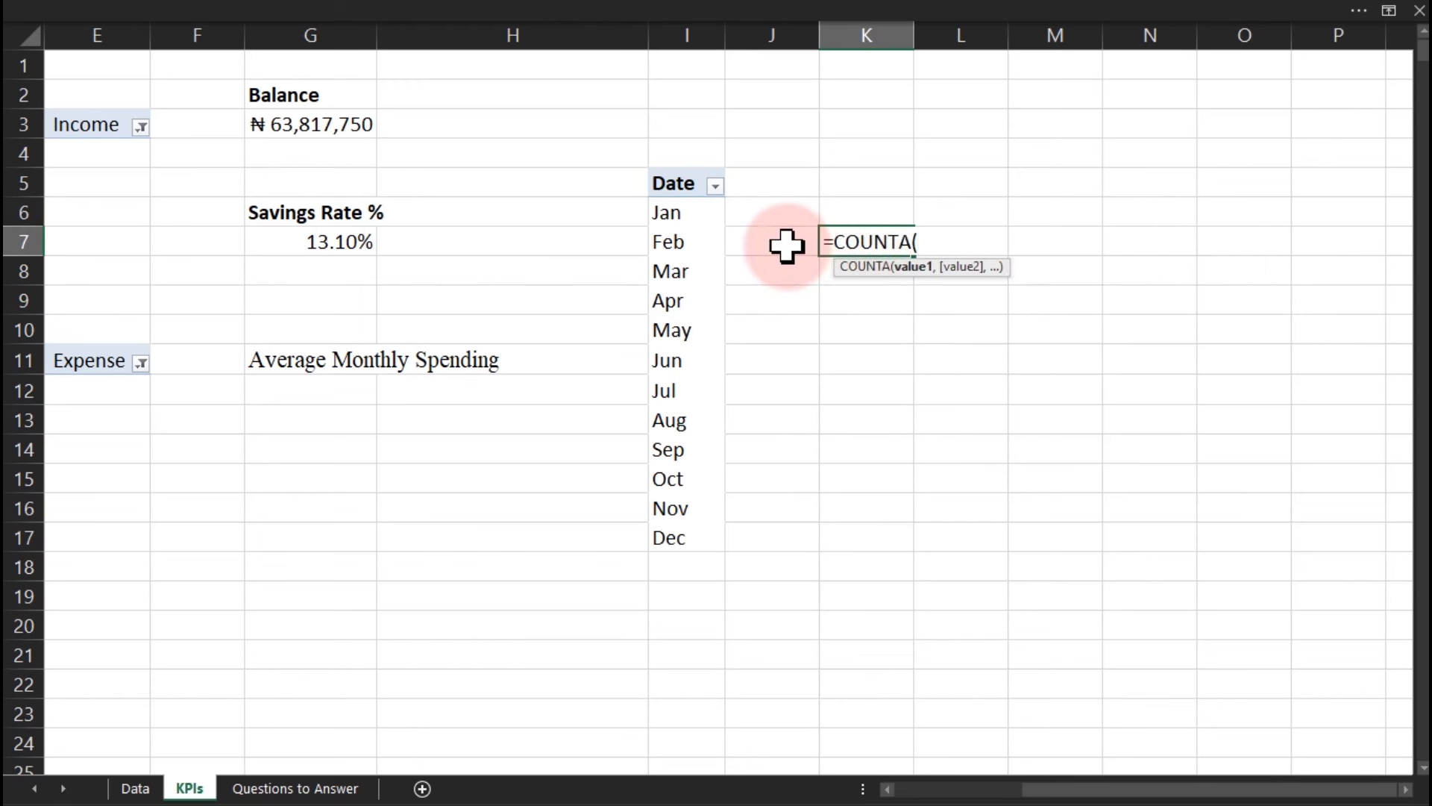
pyautogui.click(705, 212)
pyautogui.moveTo(690, 259); pyautogui.dragTo(681, 521)
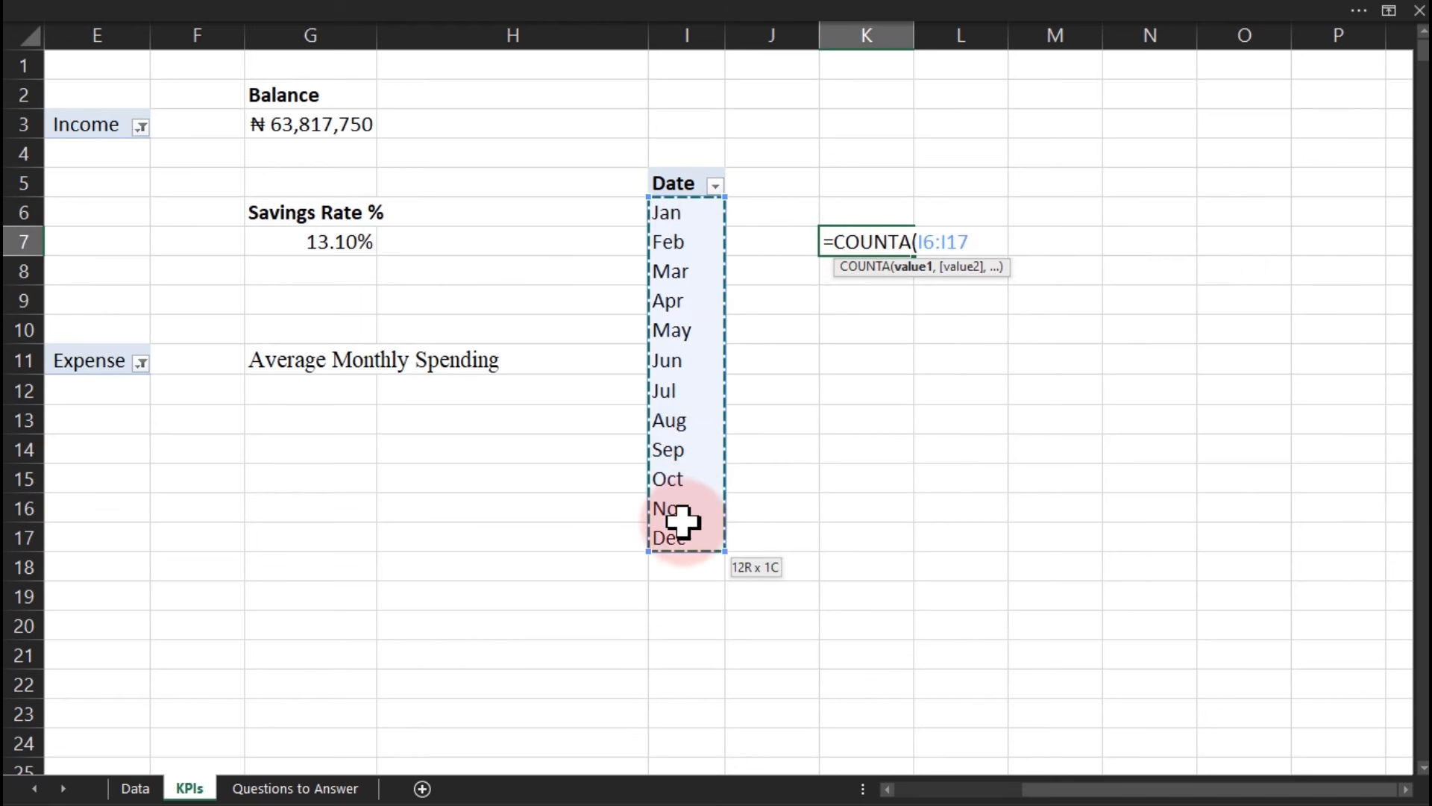
pyautogui.press('Return')
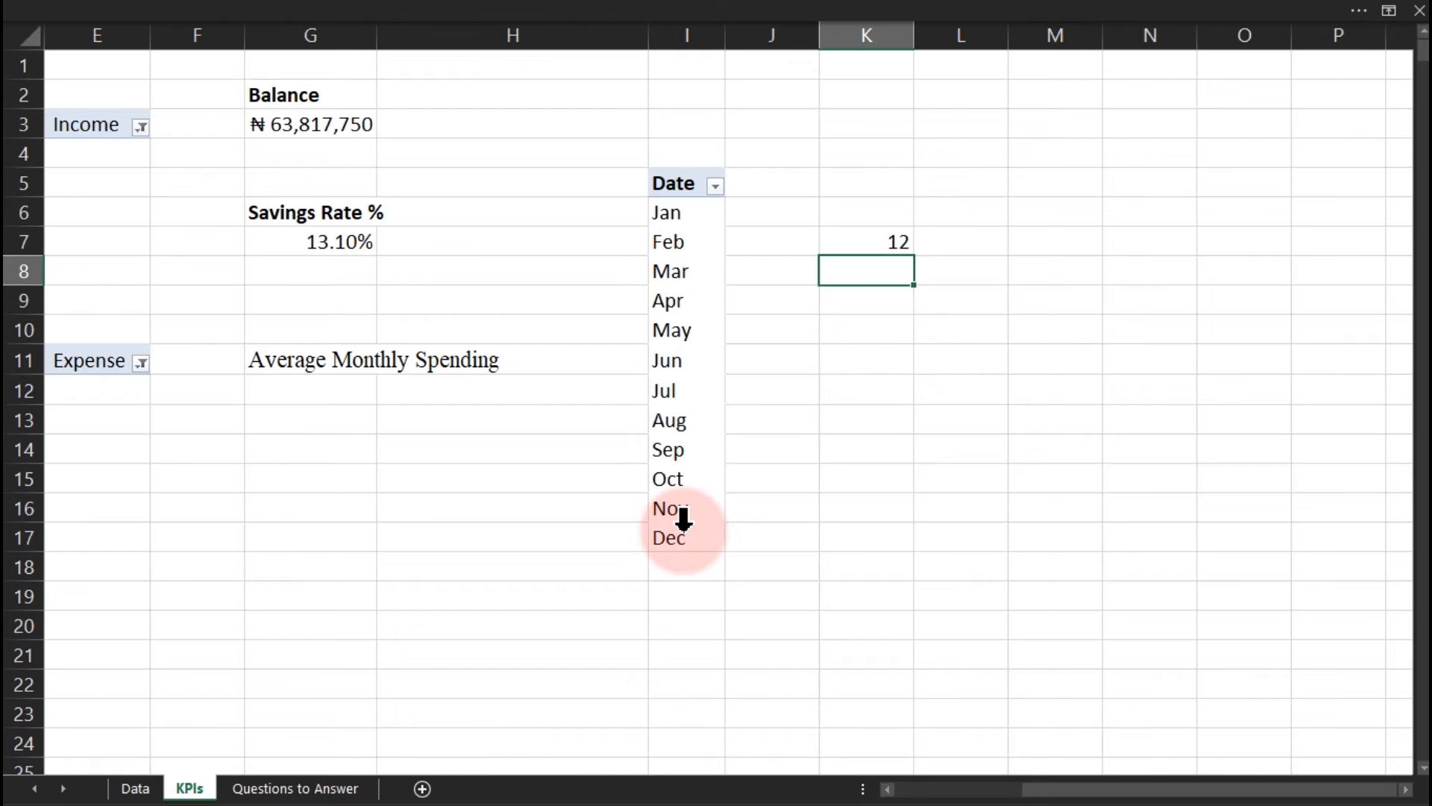
pyautogui.click(904, 240)
pyautogui.press('Delete')
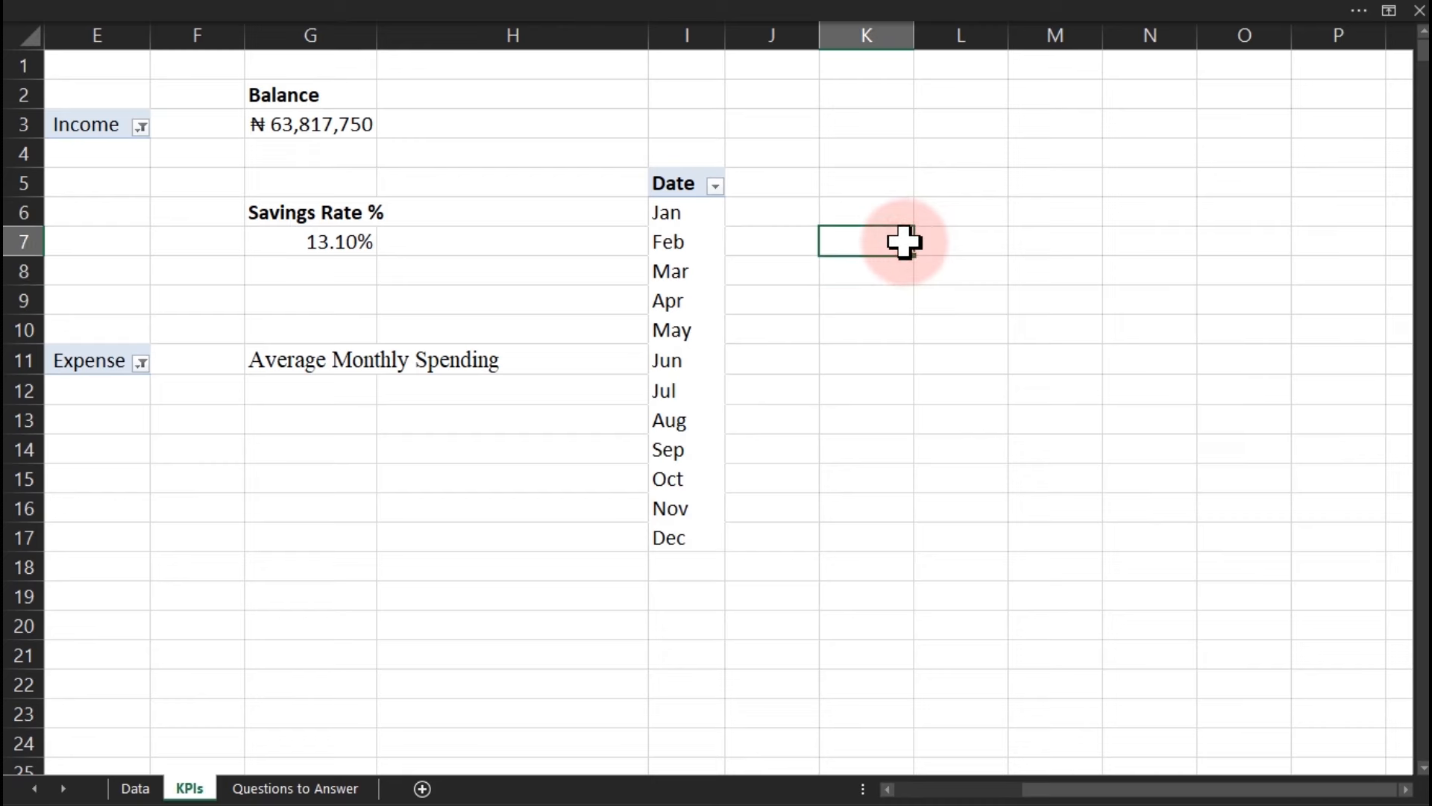
pyautogui.hotkey('ctrl', 'z')
pyautogui.click(358, 396)
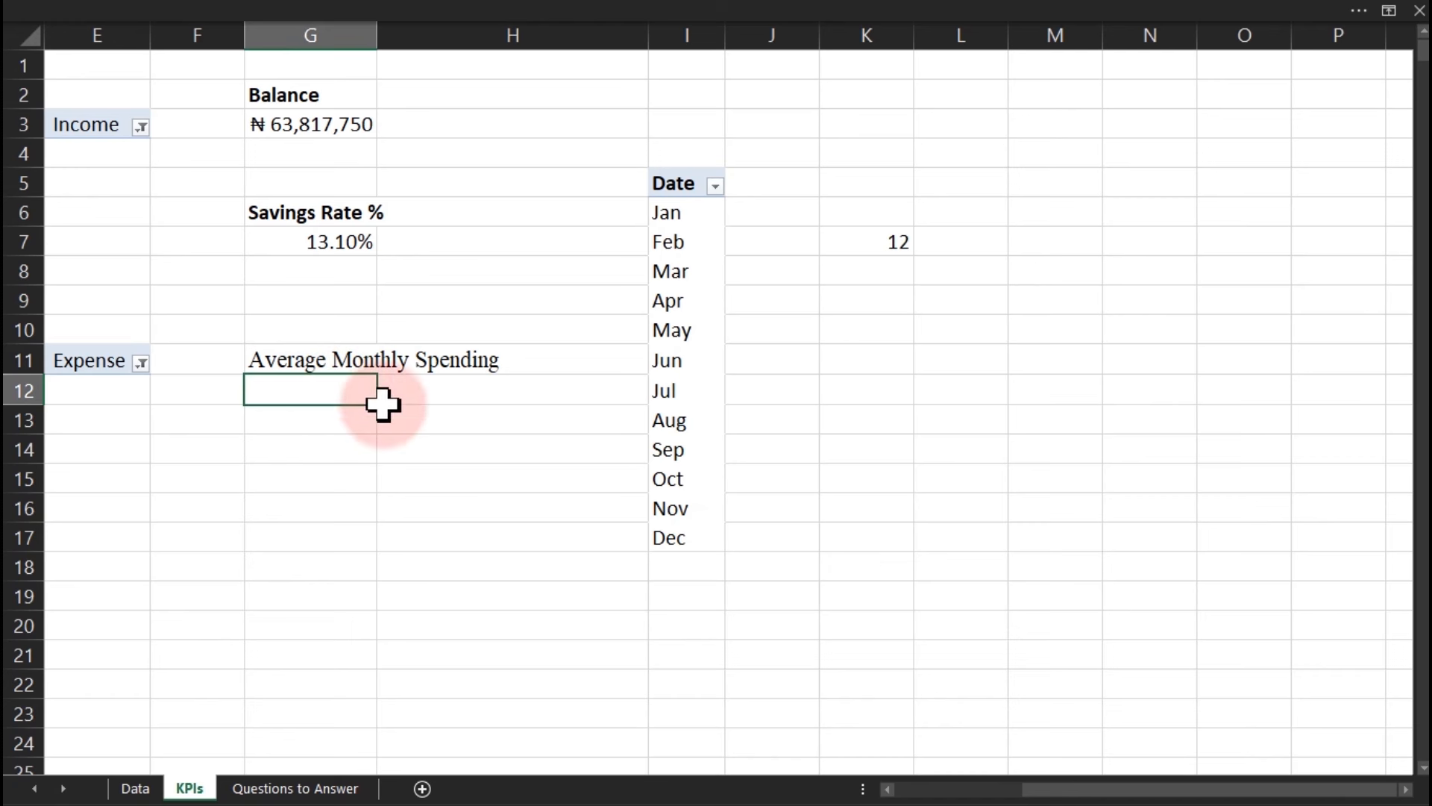
# Enter =D14/12 in G12, giving average monthly spending of ₦35,277,032.09.
pyautogui.moveTo(1048, 797); pyautogui.dragTo(996, 798)
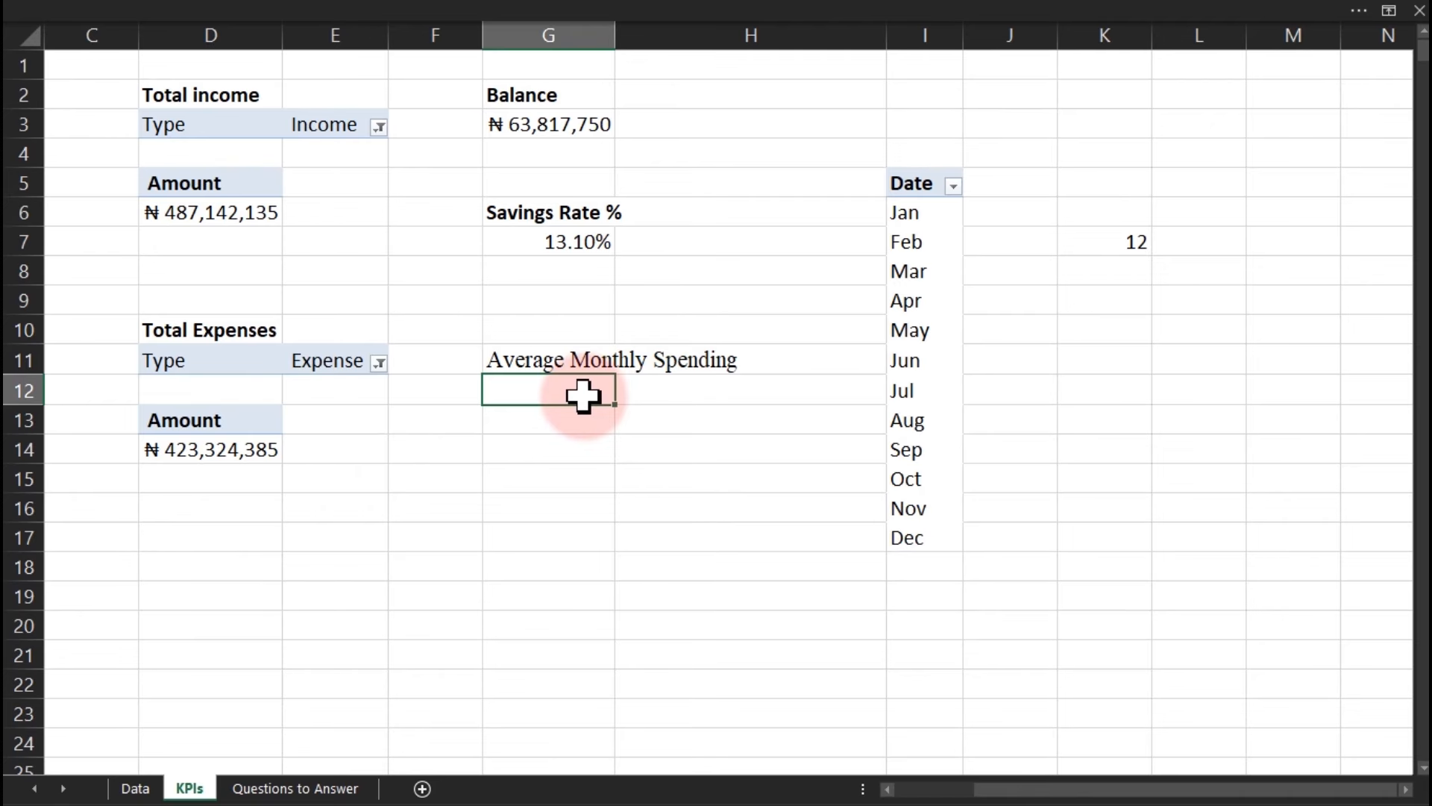
pyautogui.write('=')
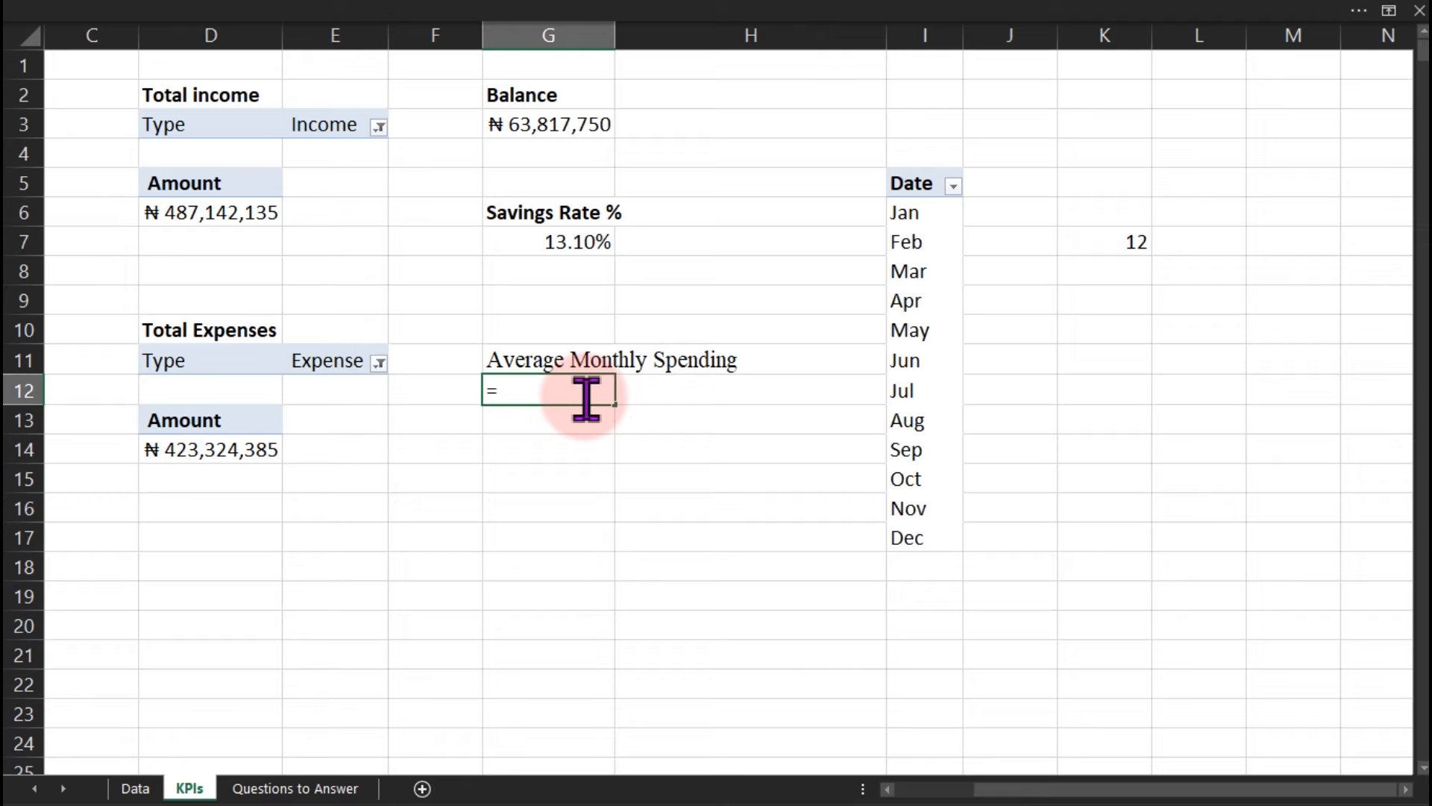
pyautogui.click(212, 453)
pyautogui.write('/')
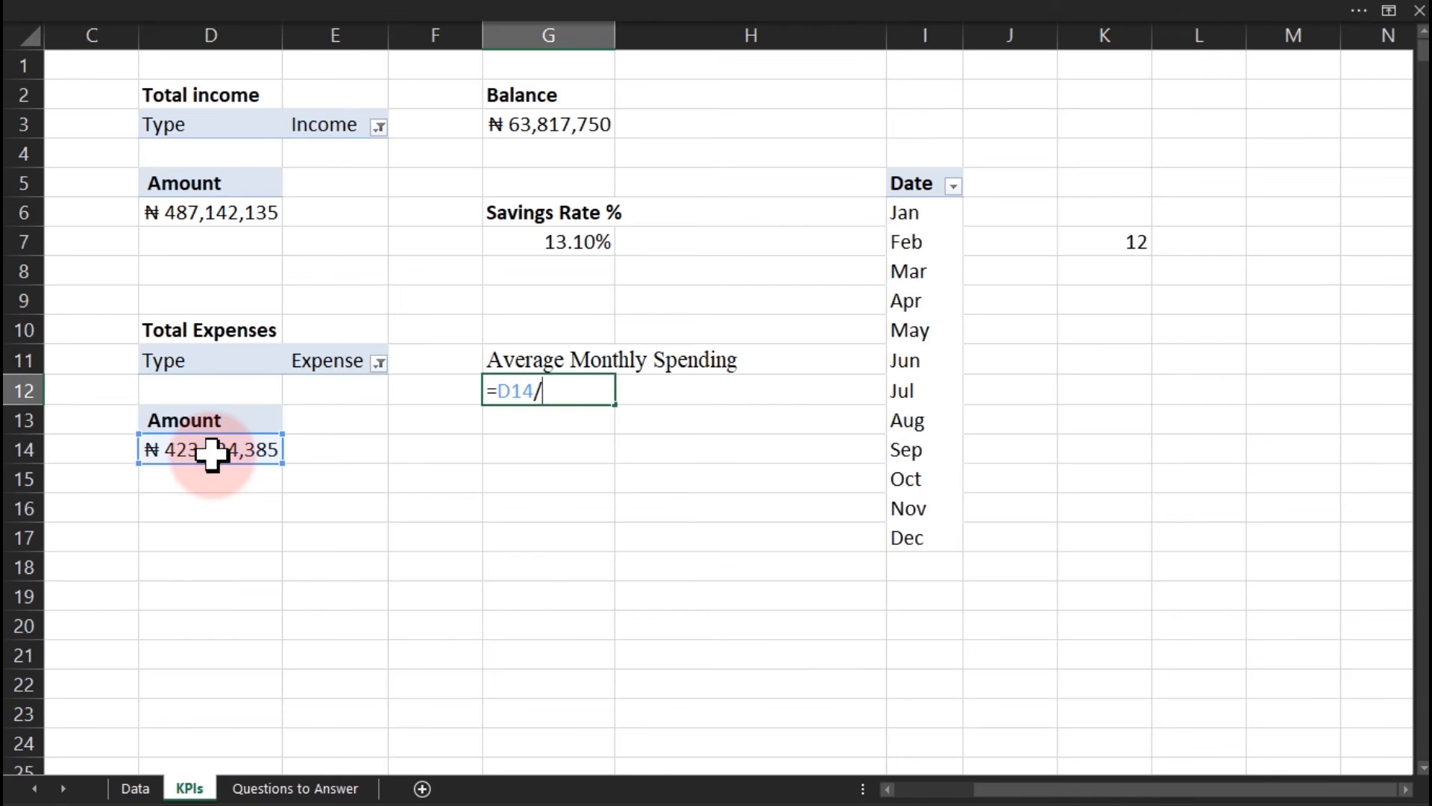
pyautogui.write('12')
pyautogui.press('Return')
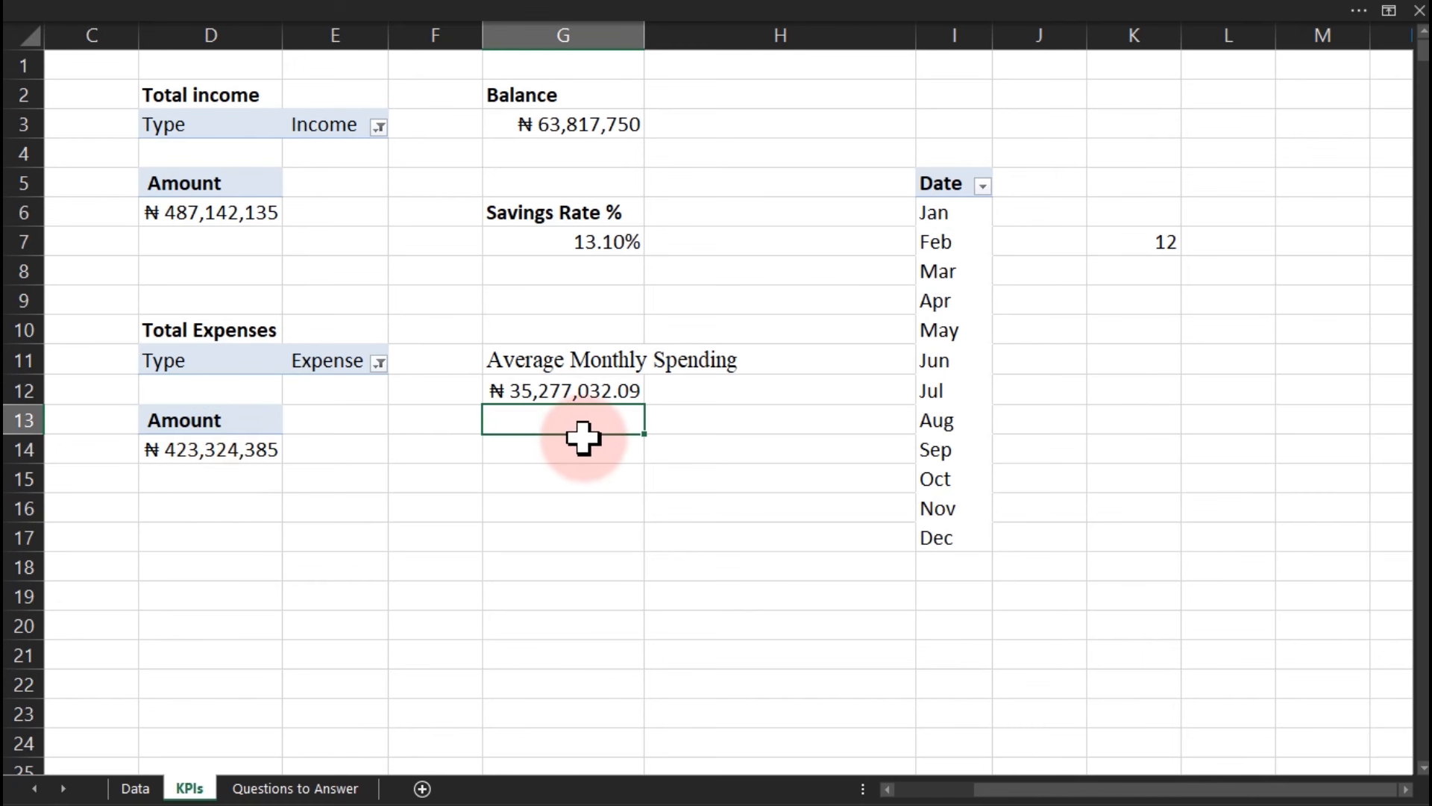
# Enter =D14/COUNTA(I6:I17) in G13 for a month-count-based average.
pyautogui.write('=')
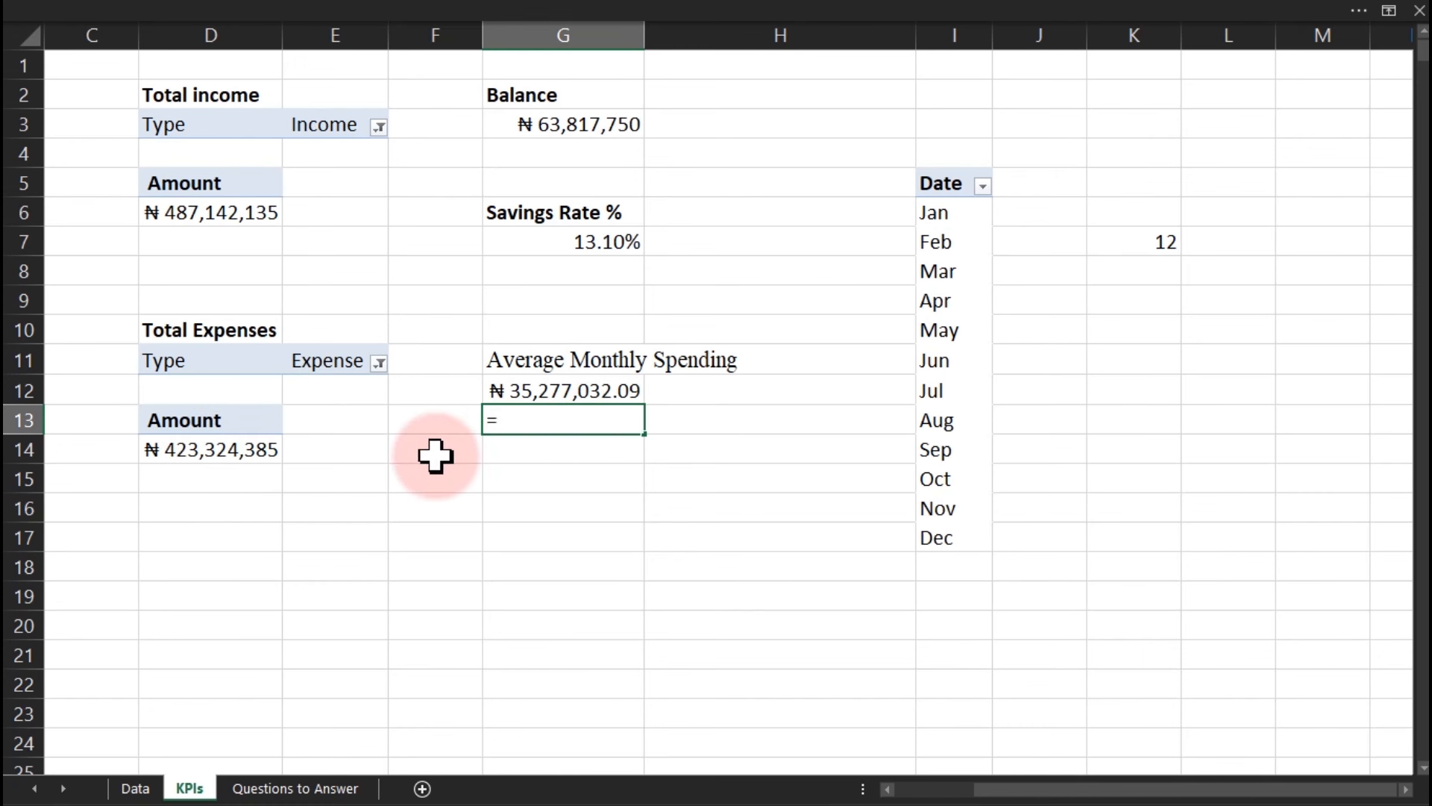
pyautogui.click(242, 453)
pyautogui.write('/')
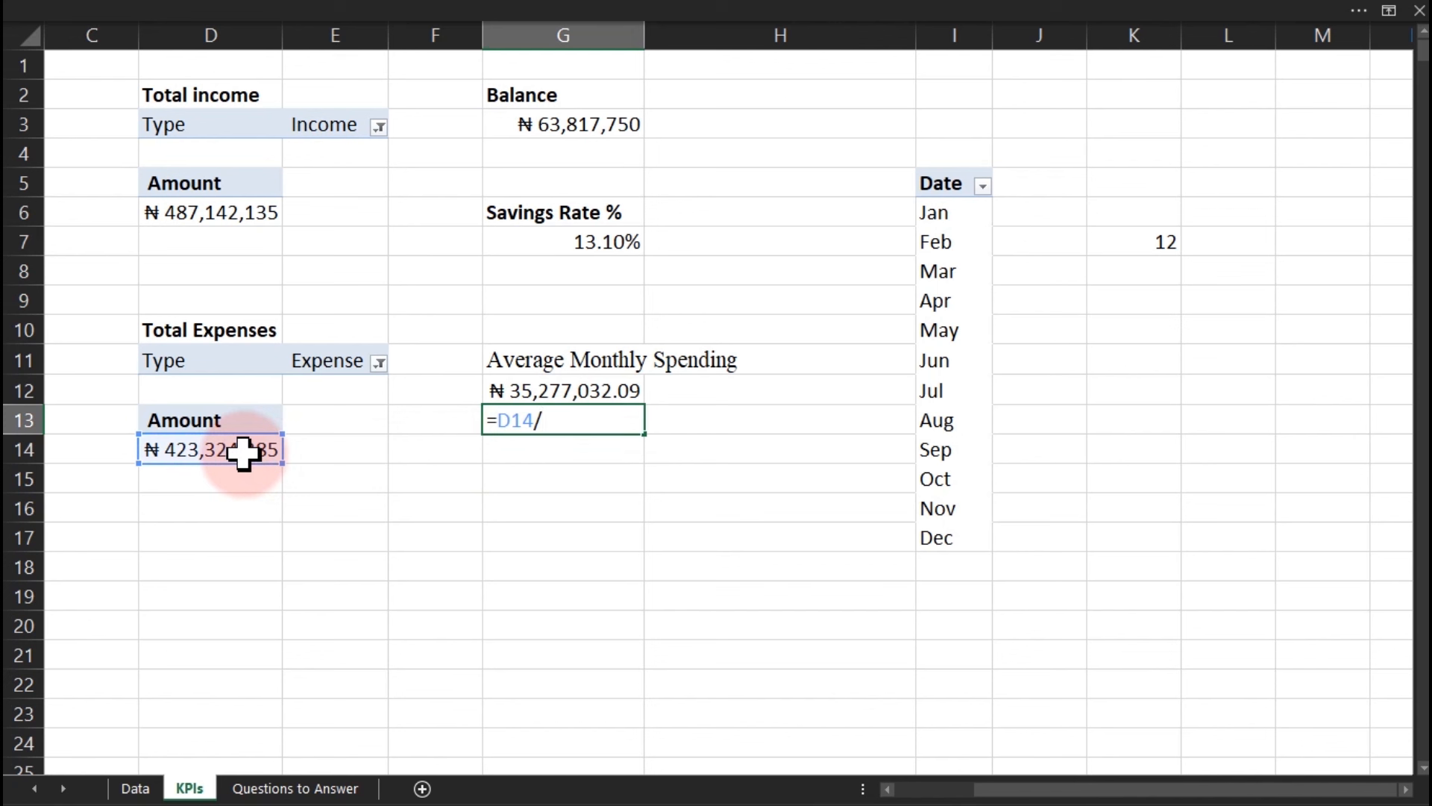
pyautogui.write('counta')
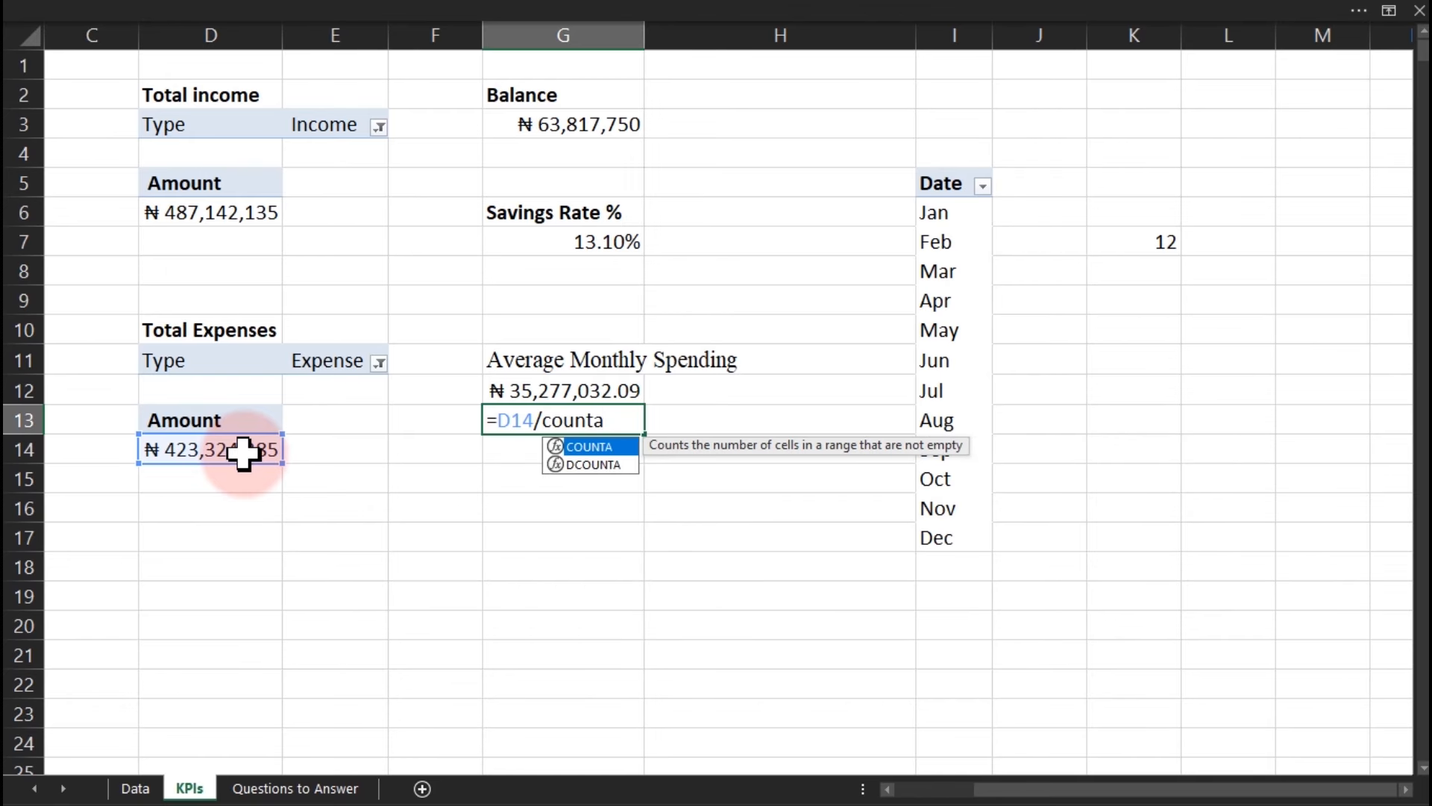
pyautogui.press('Tab')
pyautogui.moveTo(945, 215); pyautogui.dragTo(960, 527)
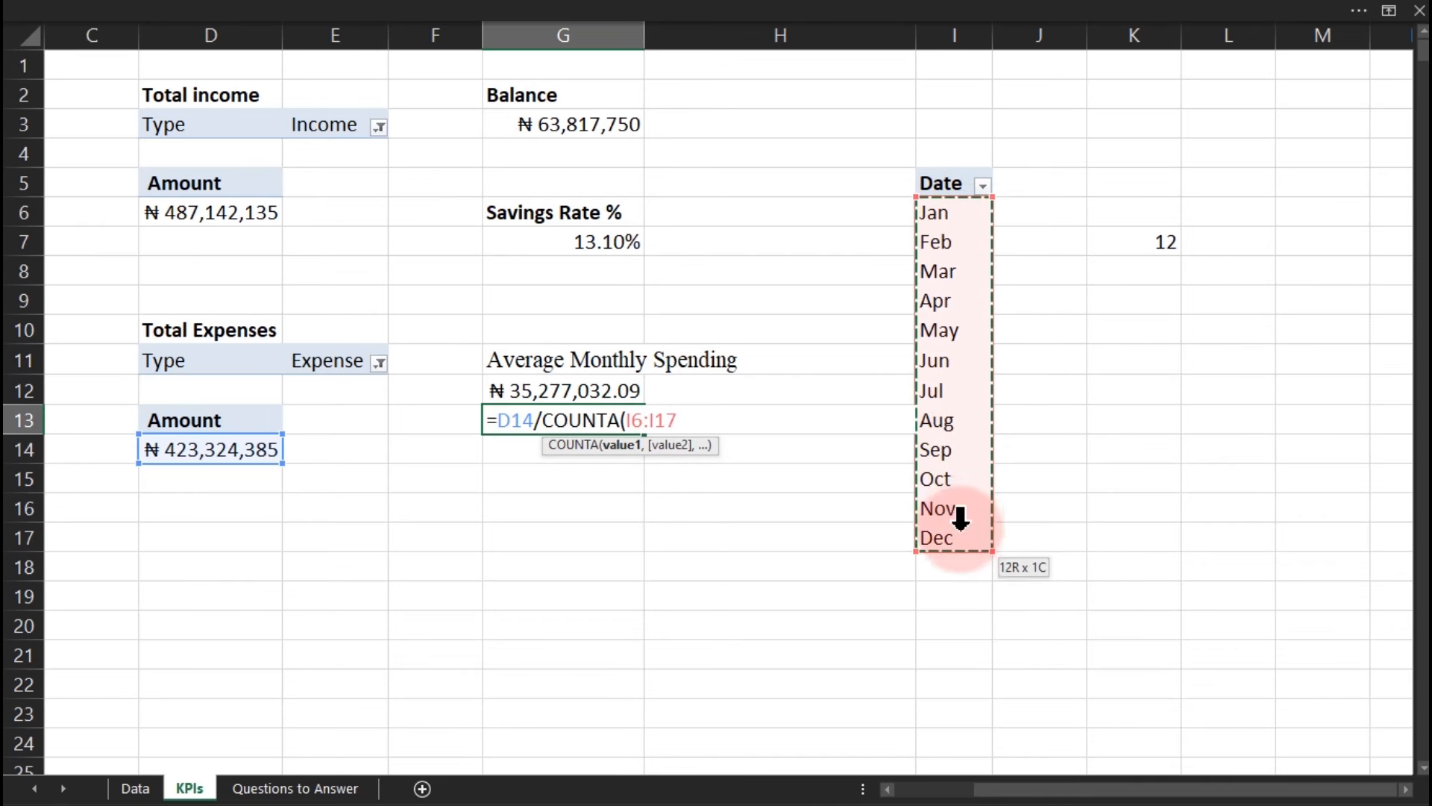
pyautogui.write(')')
pyautogui.press('Return')
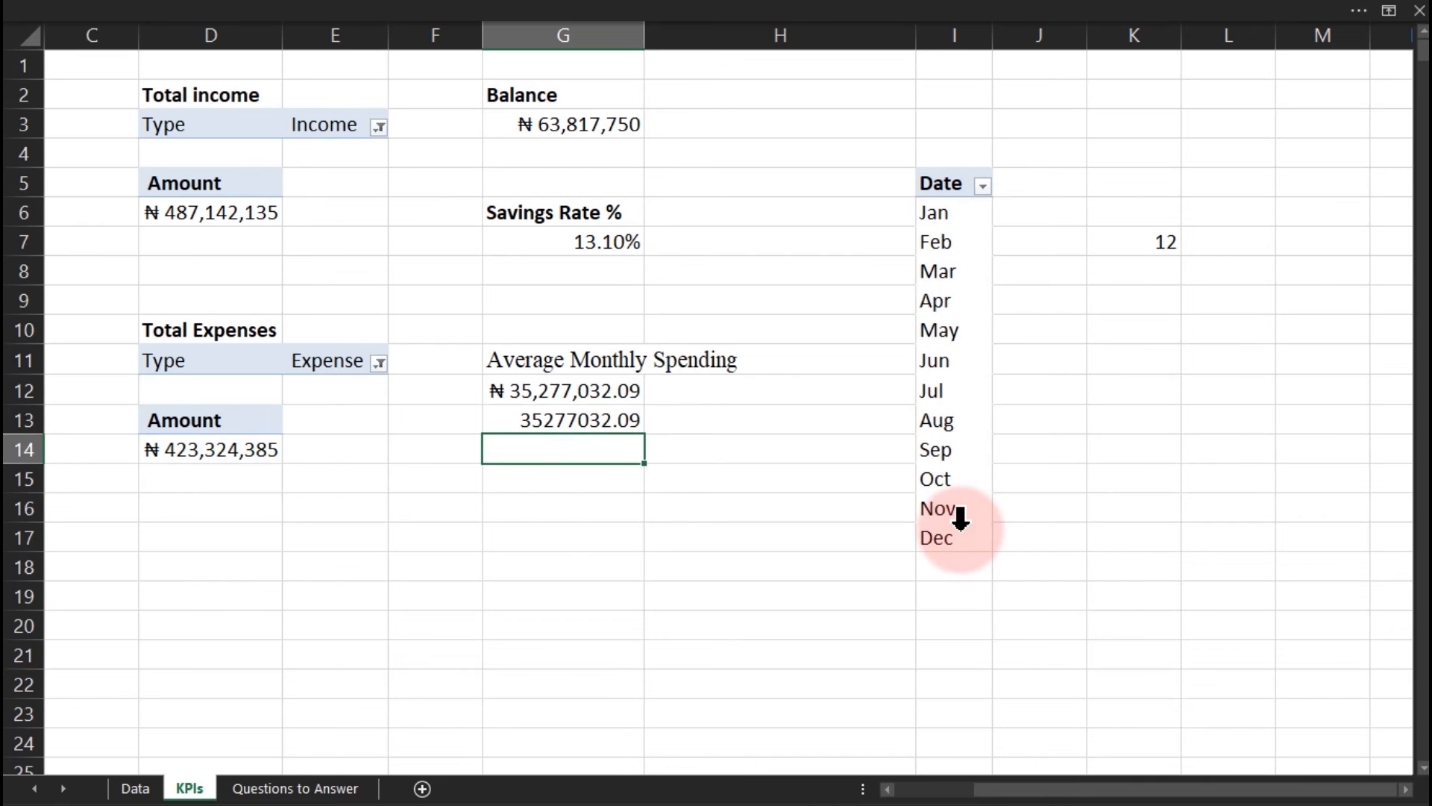
pyautogui.click(560, 419)
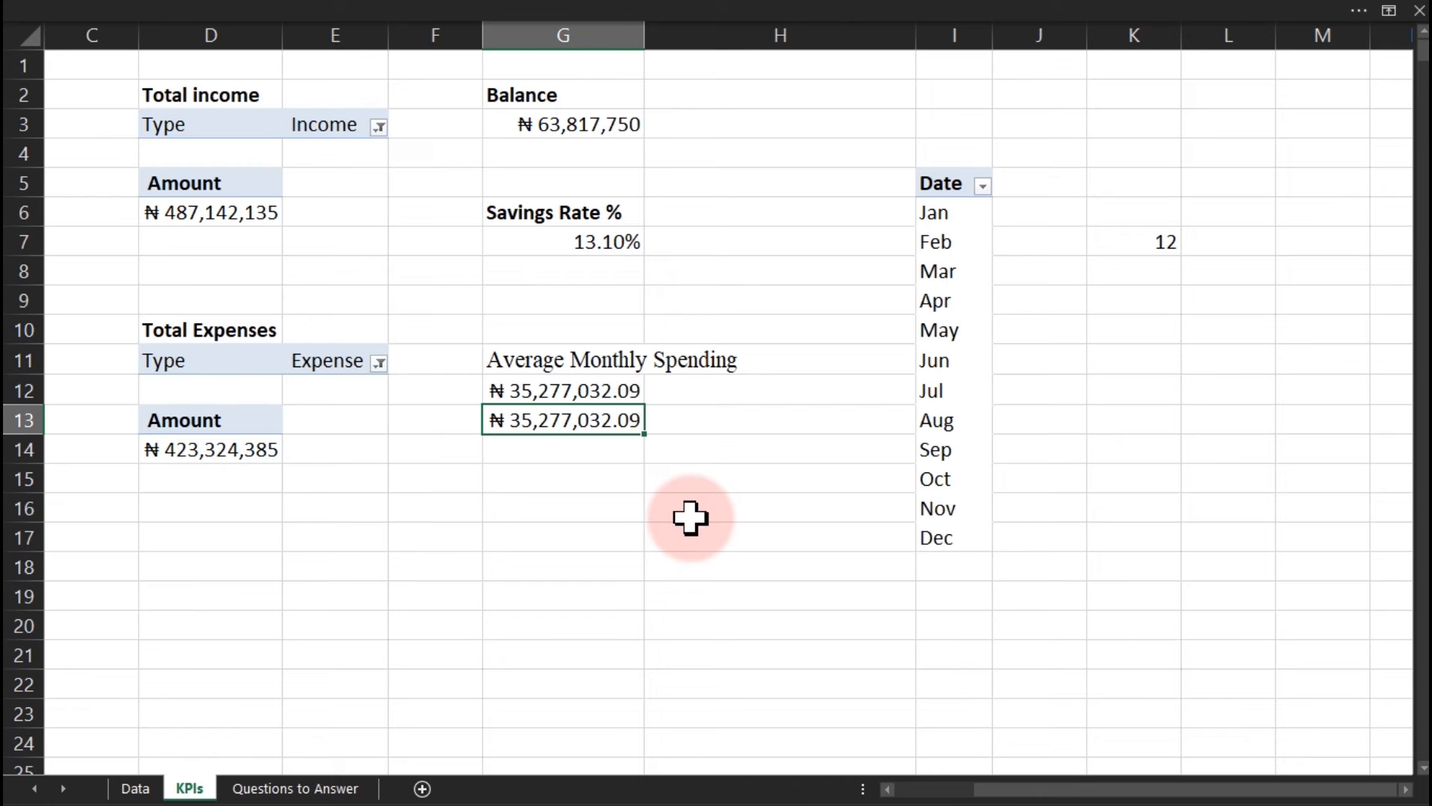
# Filter the Date pivot to Jan through Sep by excluding Oct, Nov and Dec.
pyautogui.click(982, 185)
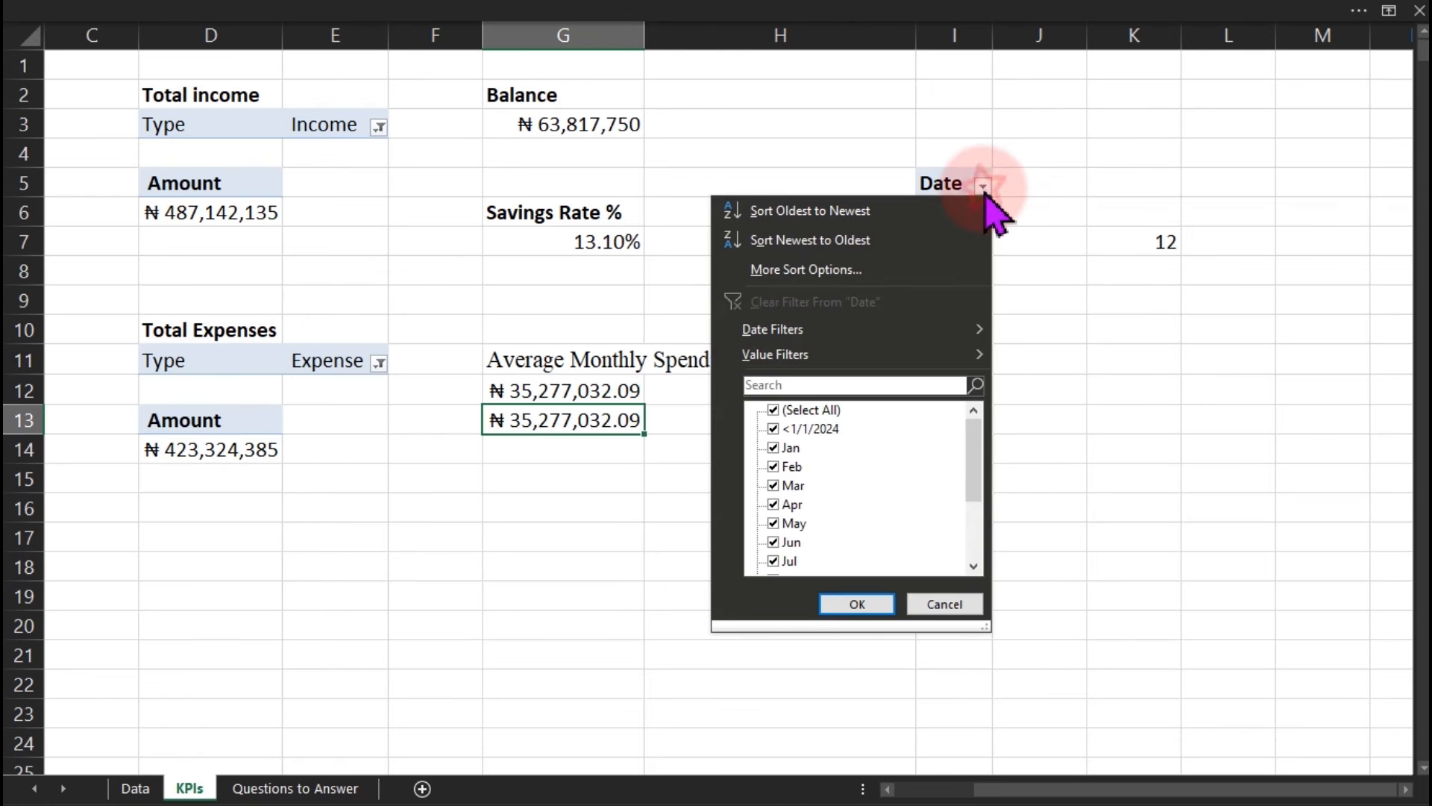
pyautogui.moveTo(975, 447); pyautogui.dragTo(979, 513)
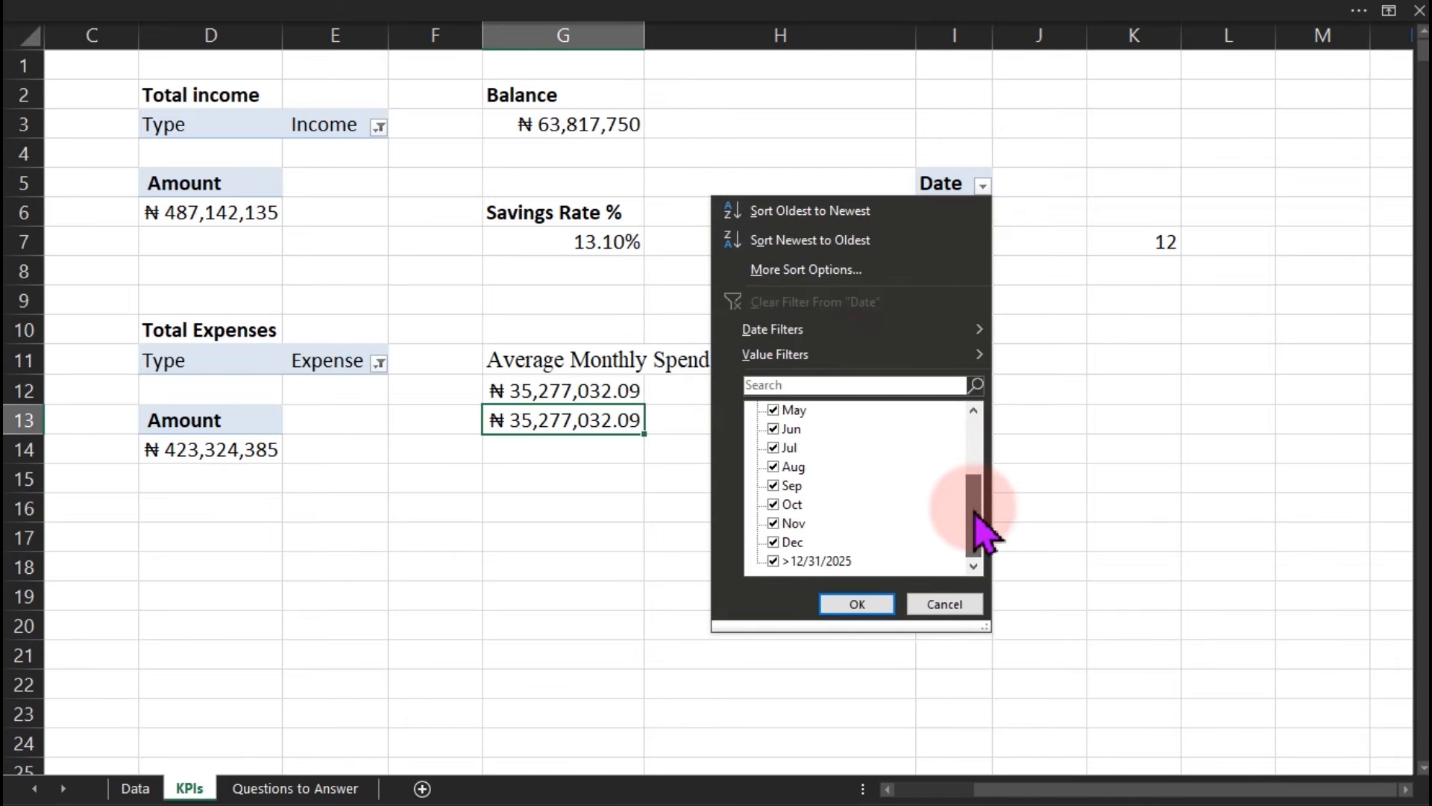
pyautogui.click(774, 540)
pyautogui.click(774, 523)
pyautogui.click(774, 504)
pyautogui.click(845, 601)
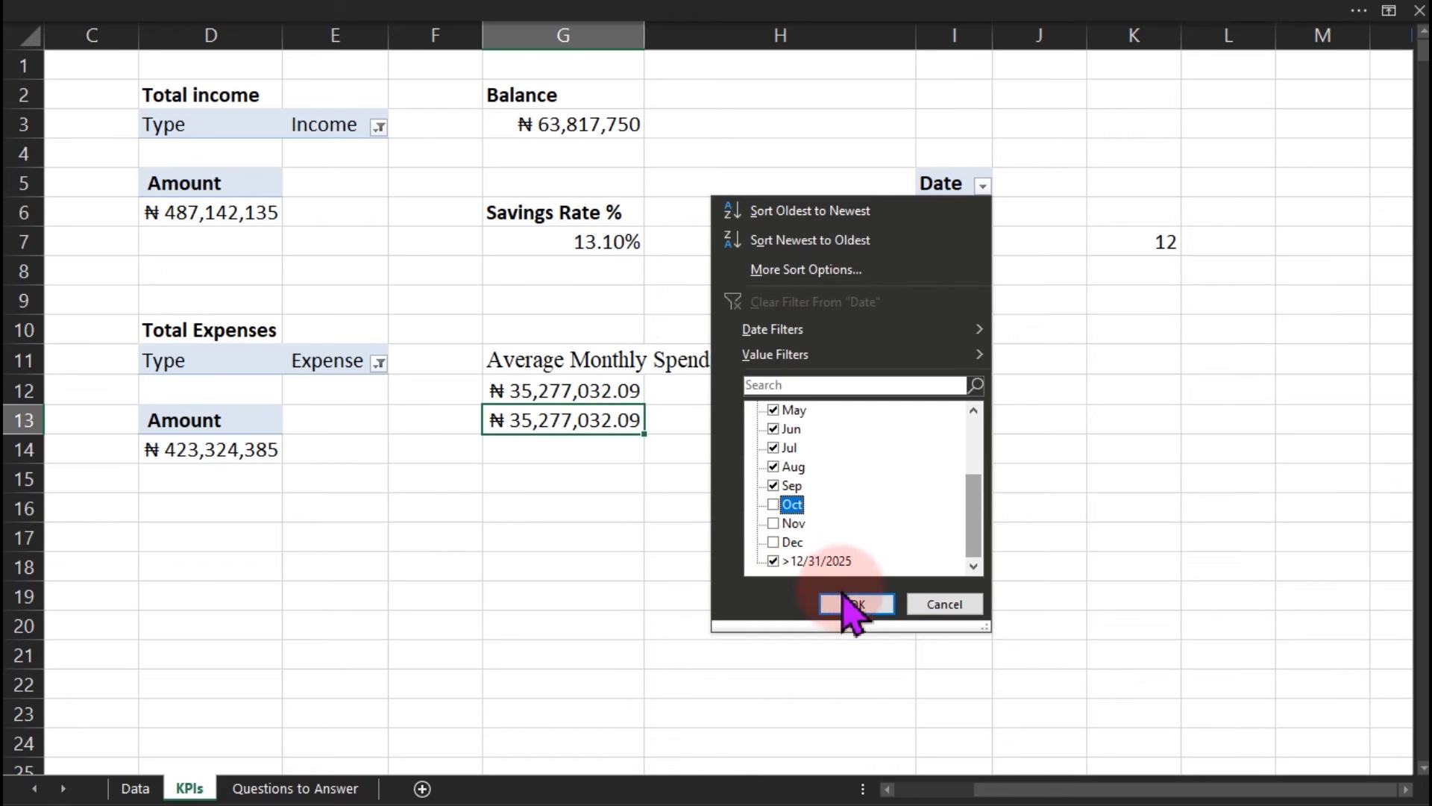
pyautogui.click(848, 601)
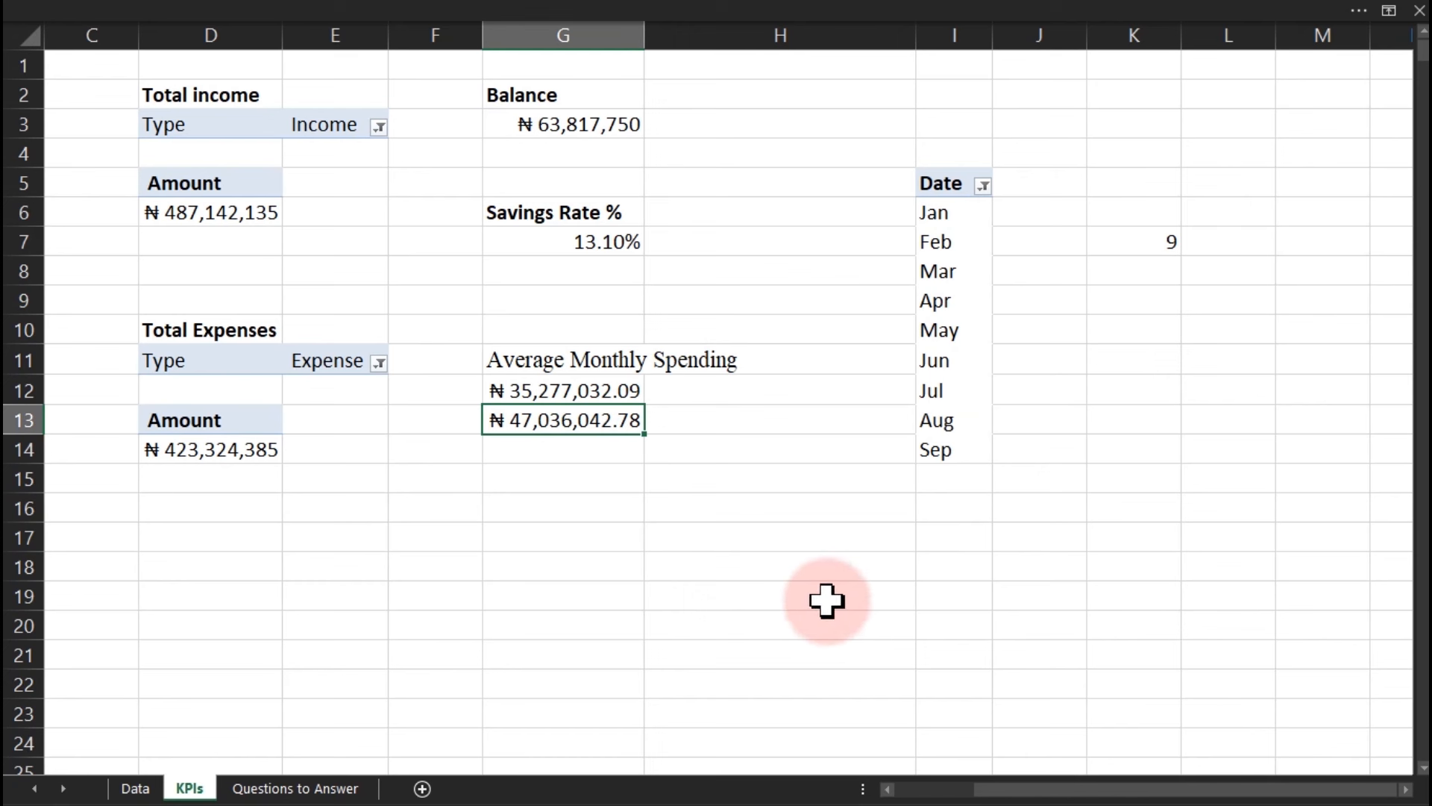
# Review the filtered results: K7 counts 9 and G13 shows ₦47,036,042.78.
pyautogui.hotkey('ctrl', '2')
pyautogui.moveTo(658, 418); pyautogui.dragTo(730, 408)
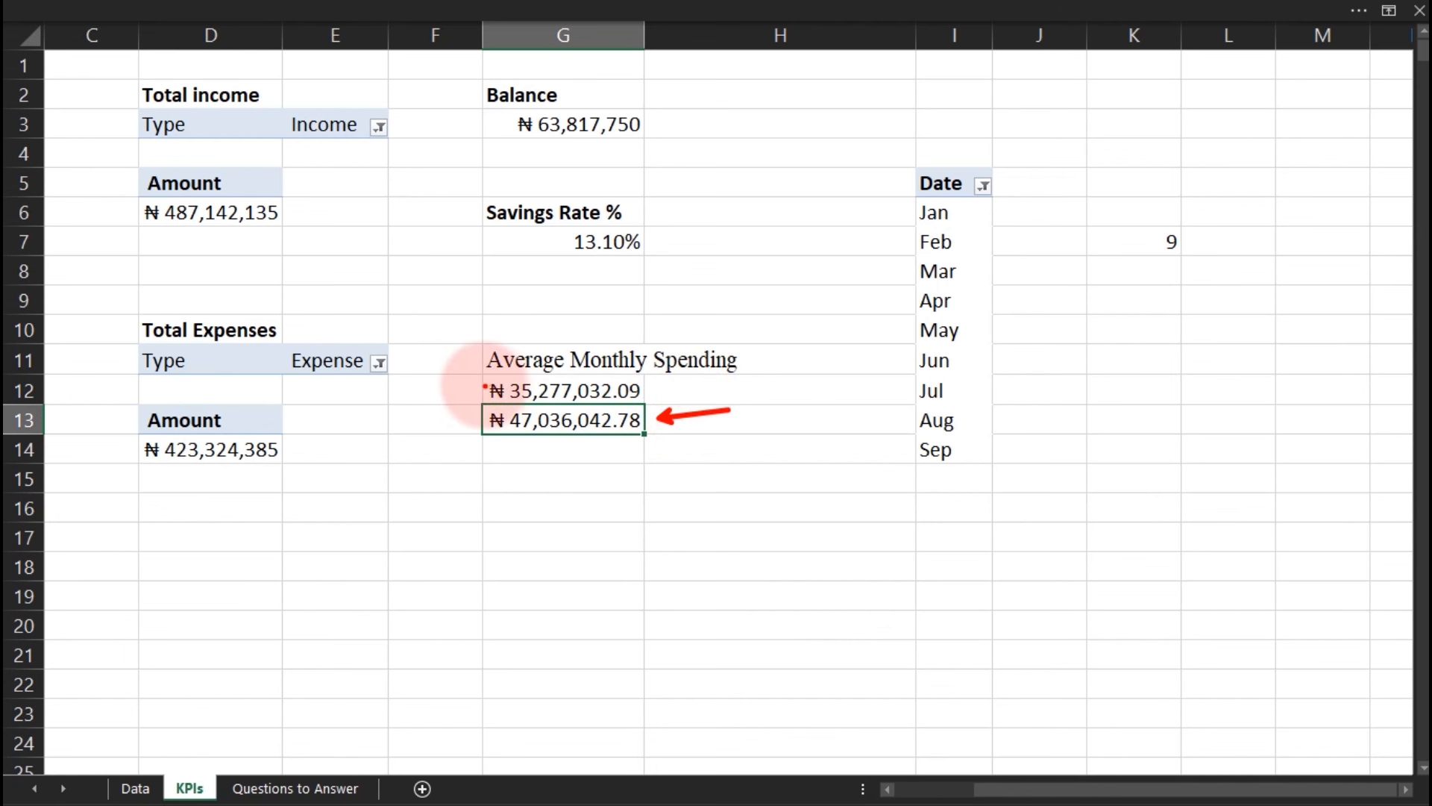
pyautogui.moveTo(478, 376); pyautogui.dragTo(646, 398)
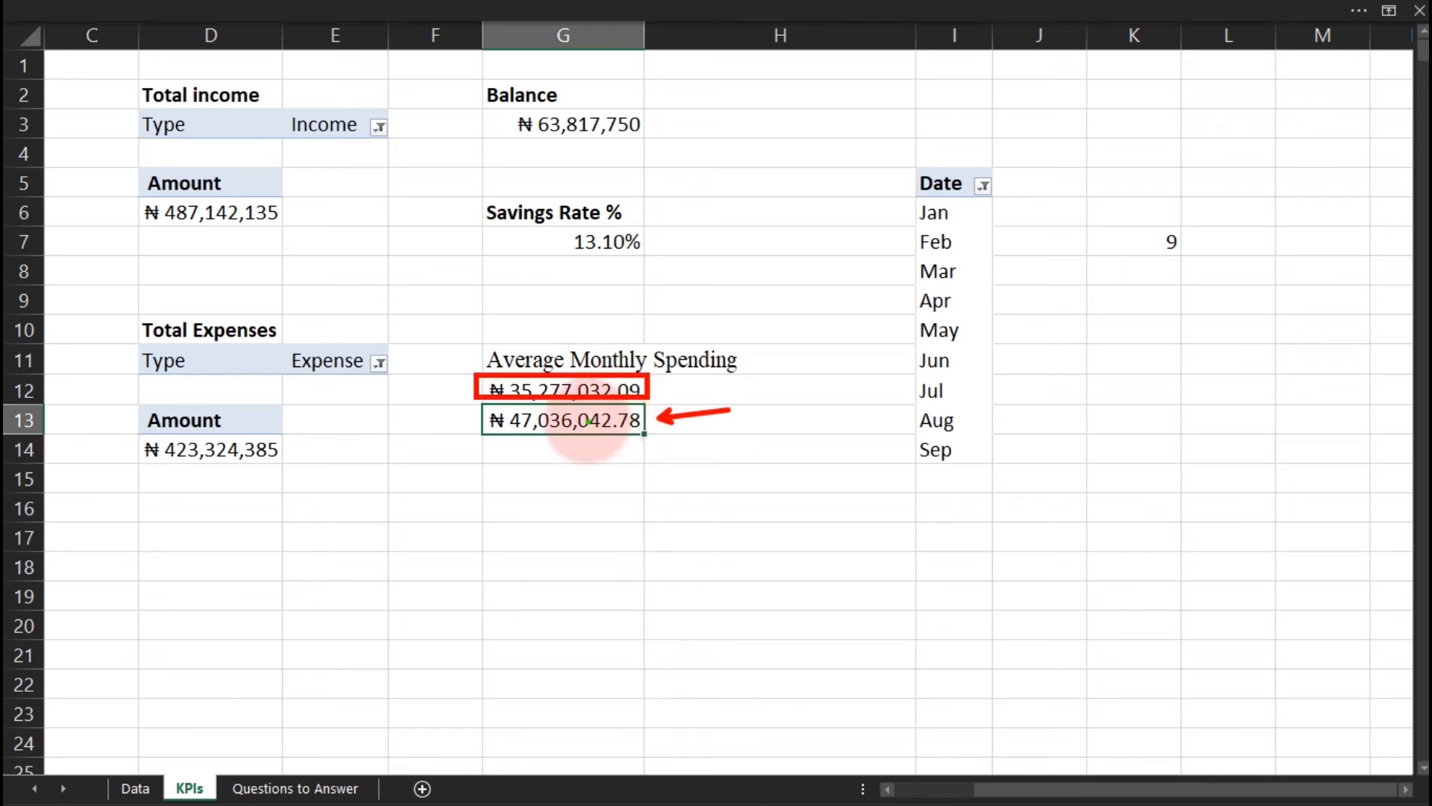
pyautogui.moveTo(579, 438); pyautogui.dragTo(616, 427)
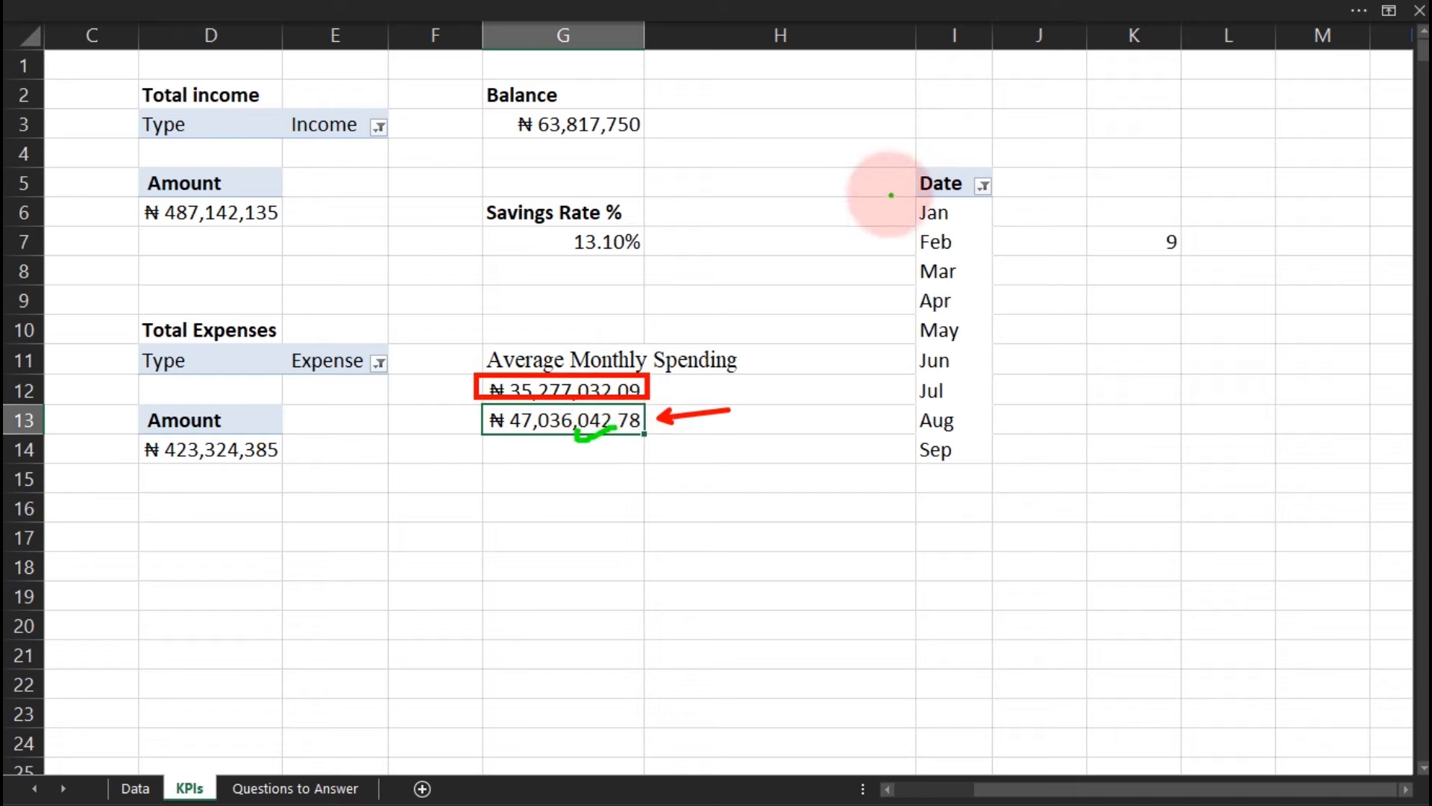
pyautogui.moveTo(891, 194)
pyautogui.mouseDown()
pyautogui.moveTo(992, 340)
pyautogui.moveTo(991, 451)
pyautogui.mouseUp()
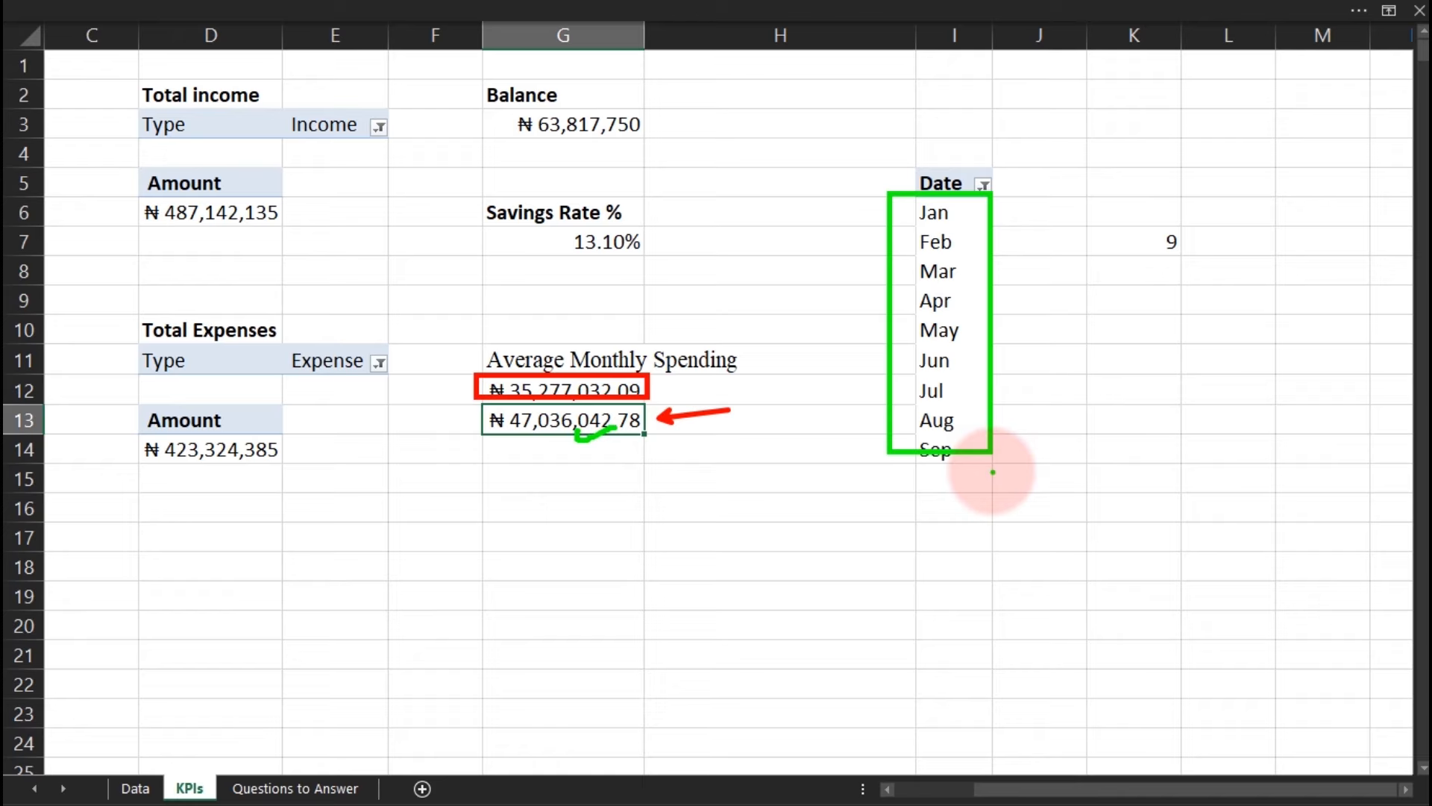
pyautogui.moveTo(1143, 220); pyautogui.dragTo(1192, 261)
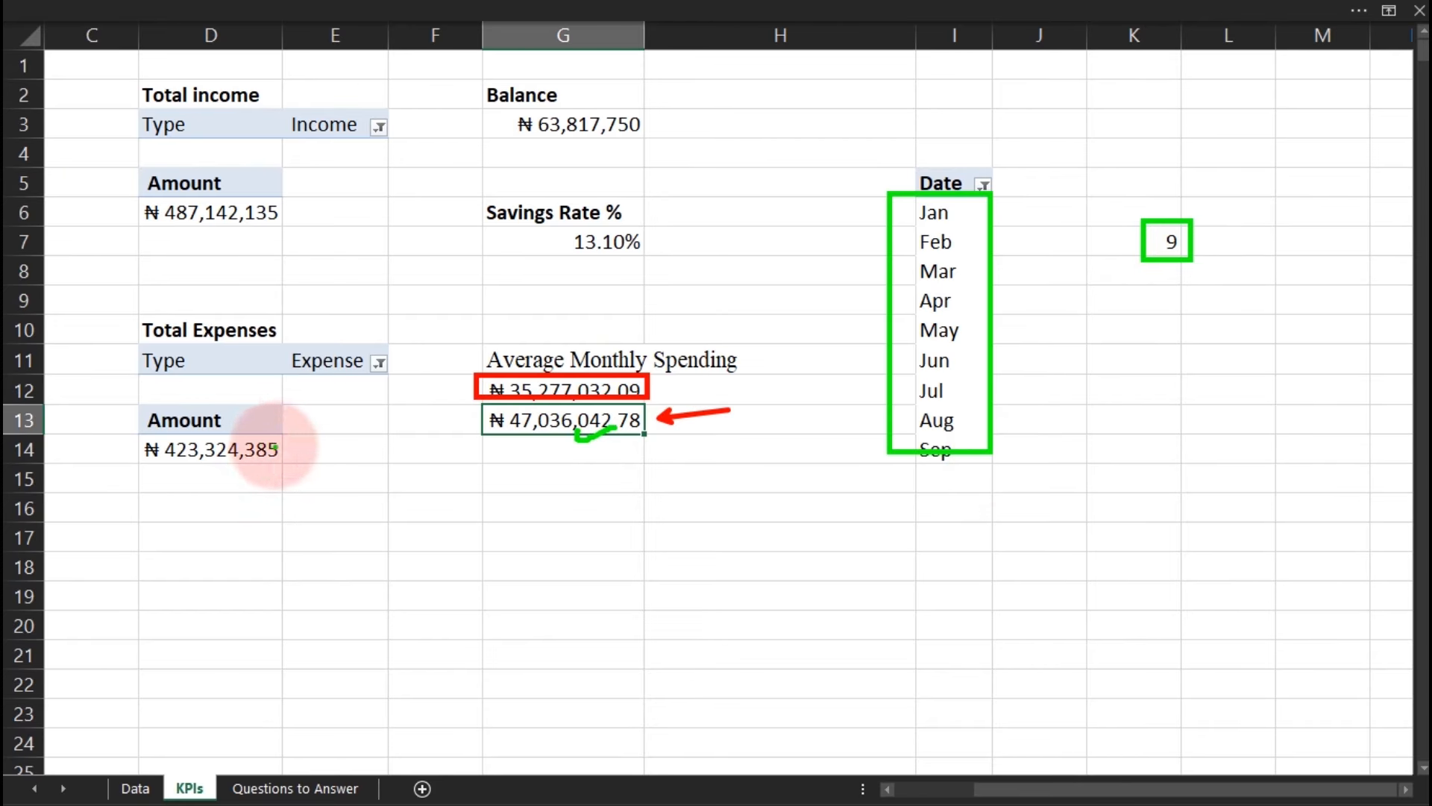
pyautogui.moveTo(285, 446); pyautogui.dragTo(328, 448)
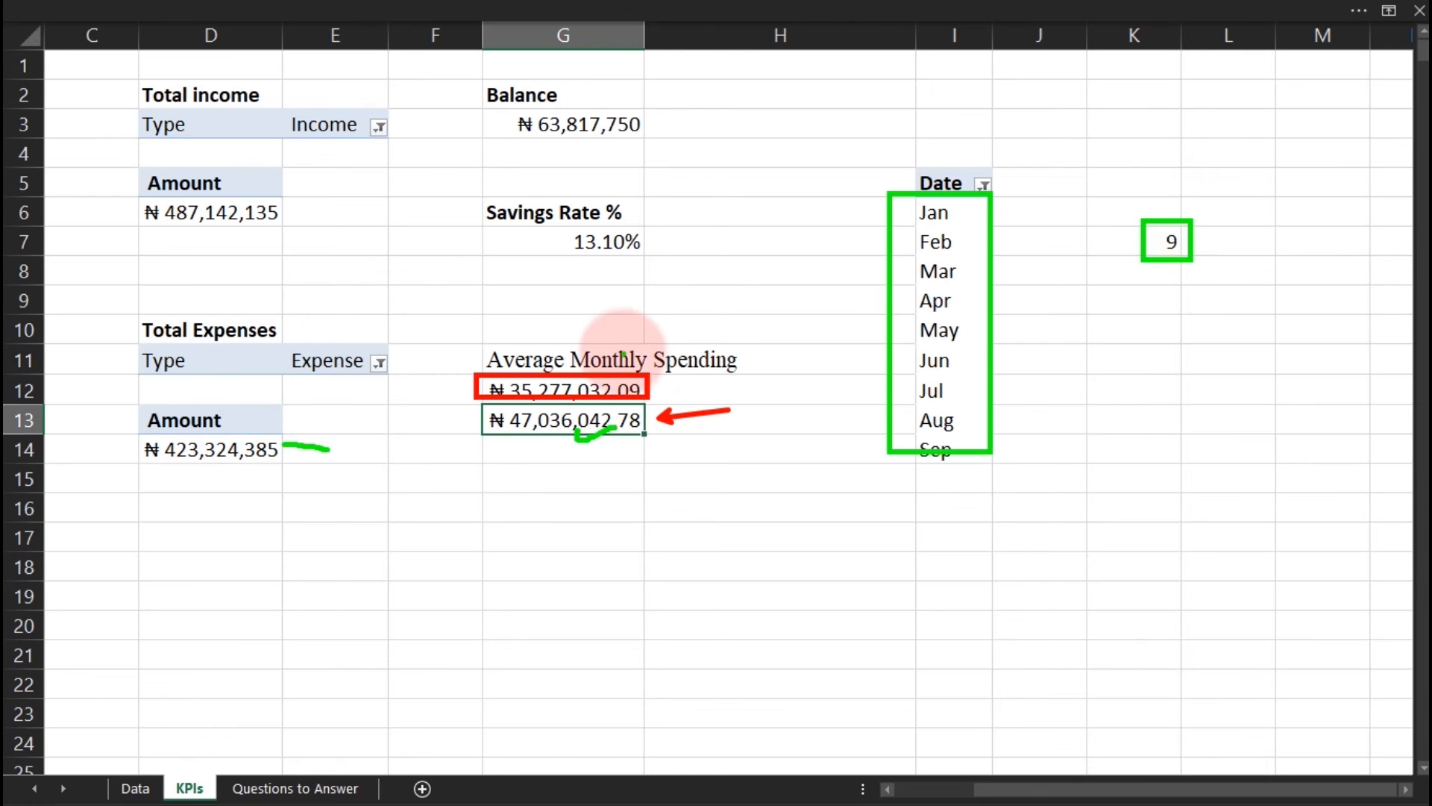
# Check G12's fixed-divisor average and clear the Date filter to show all twelve months.
pyautogui.press('Escape')
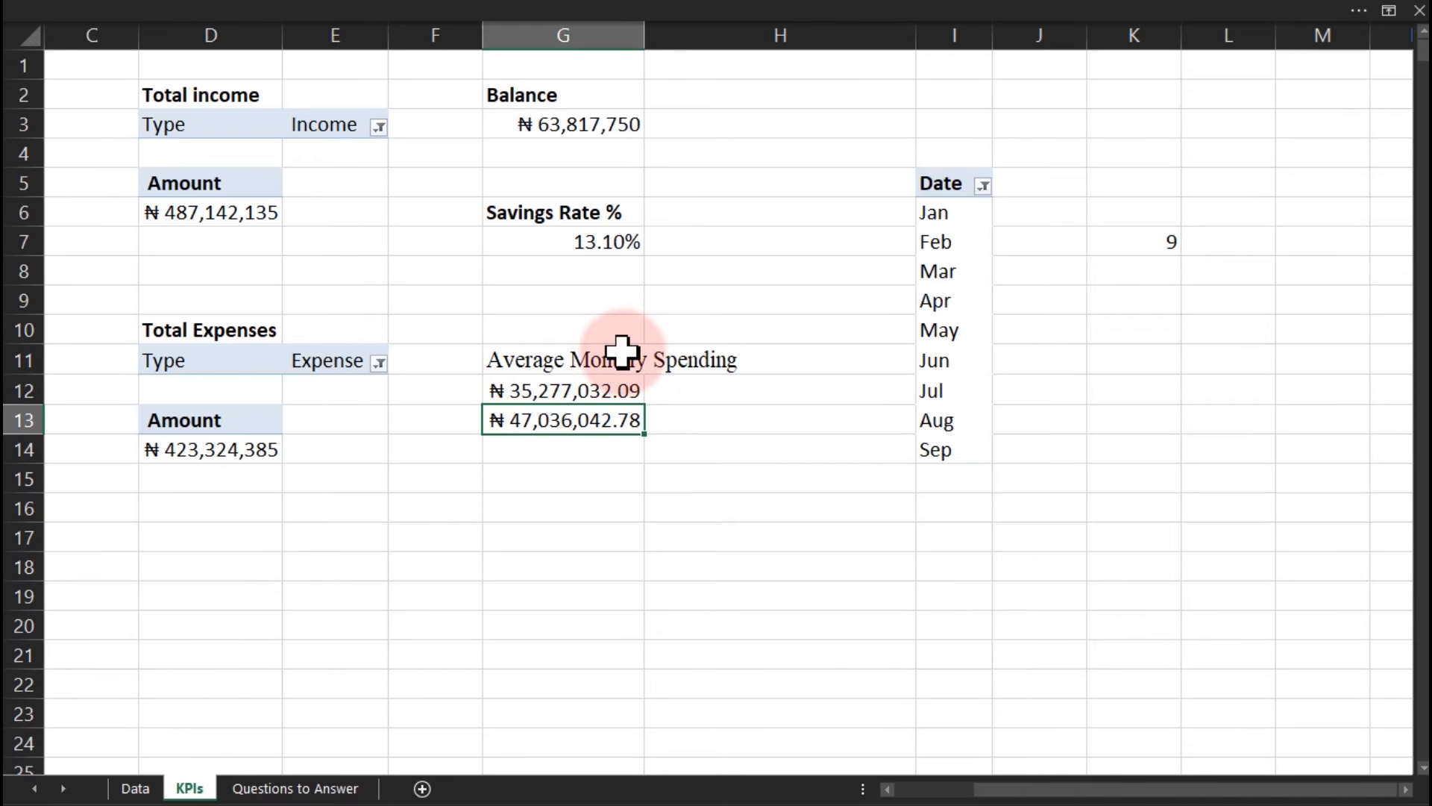
pyautogui.doubleClick(578, 390)
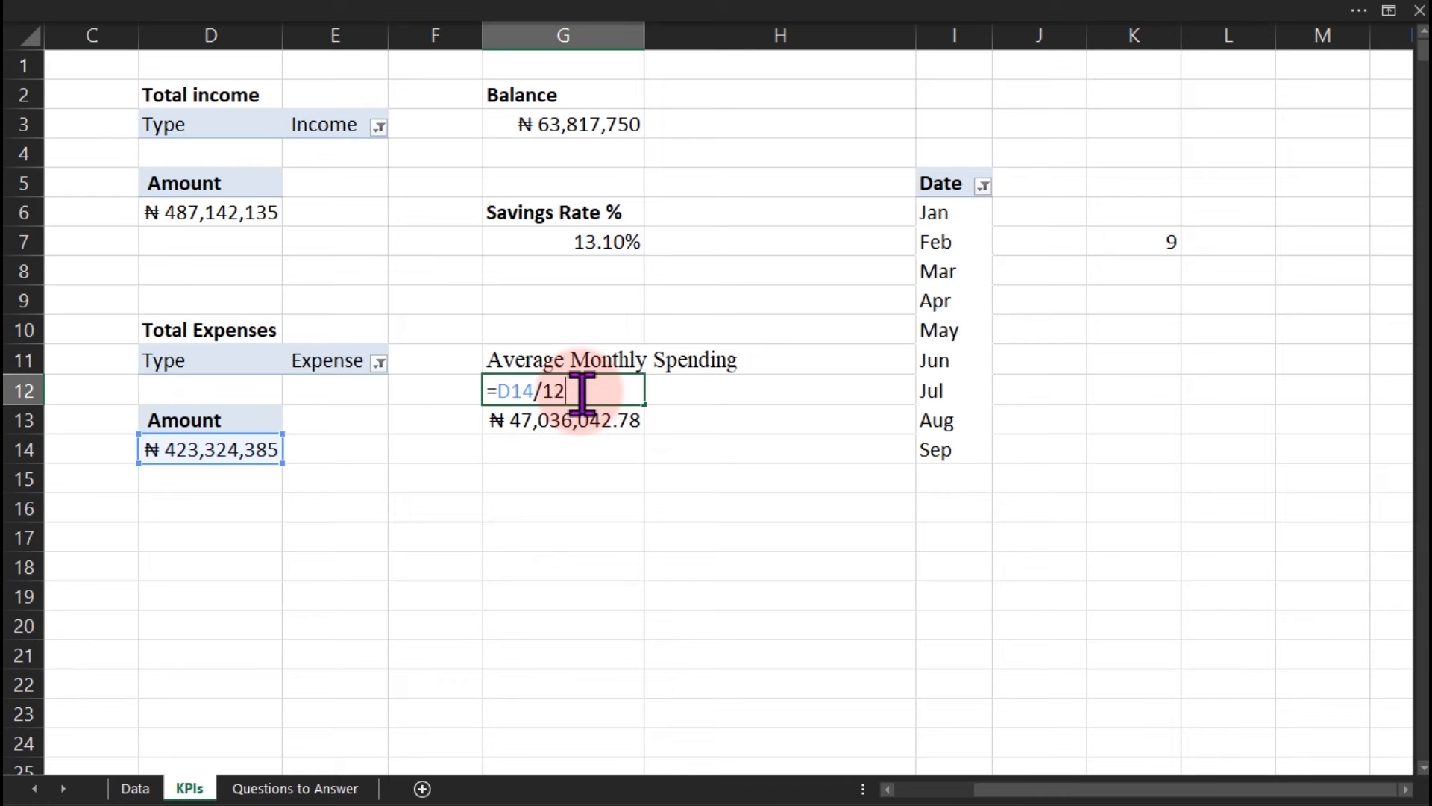
pyautogui.hotkey('ctrl', 'Return')
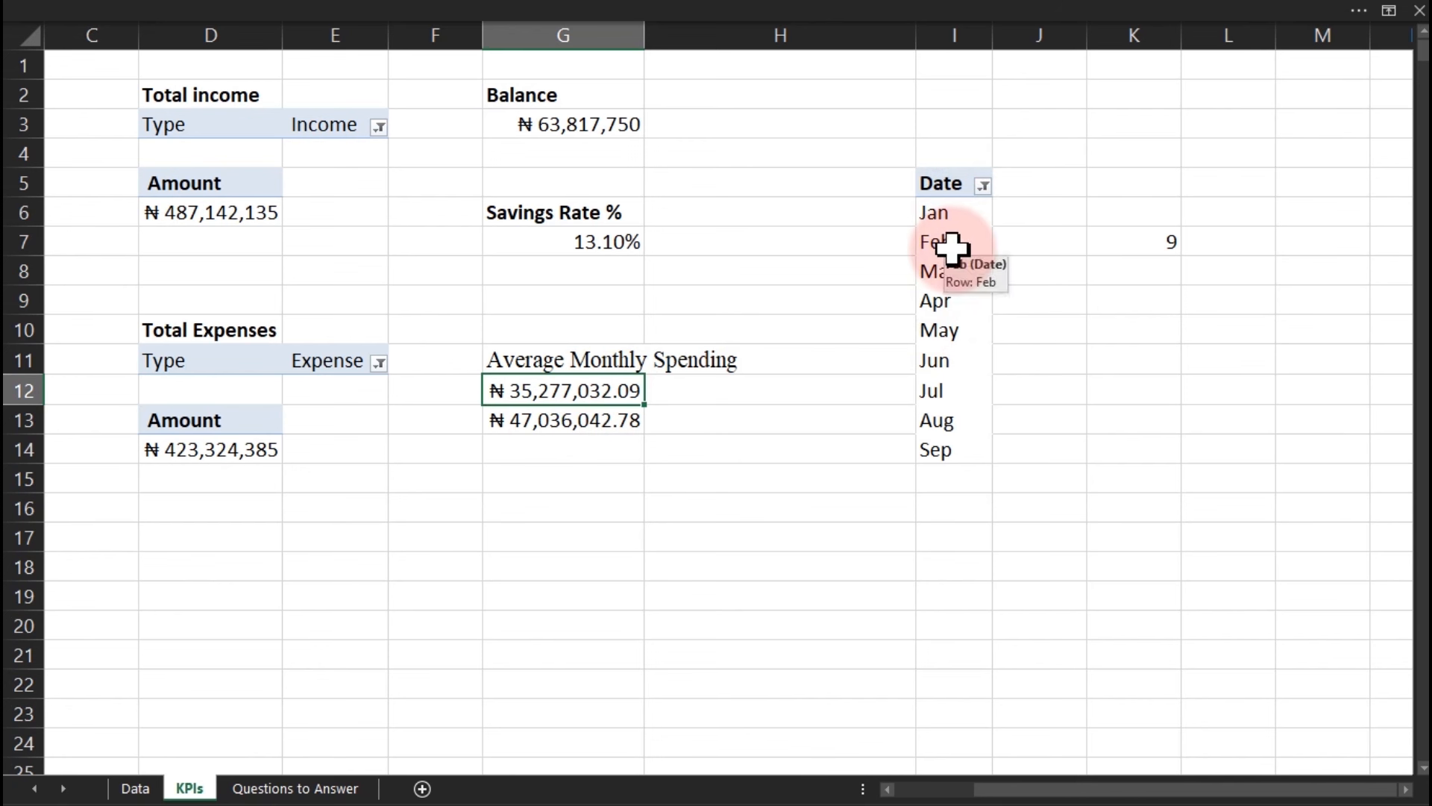
pyautogui.click(984, 188)
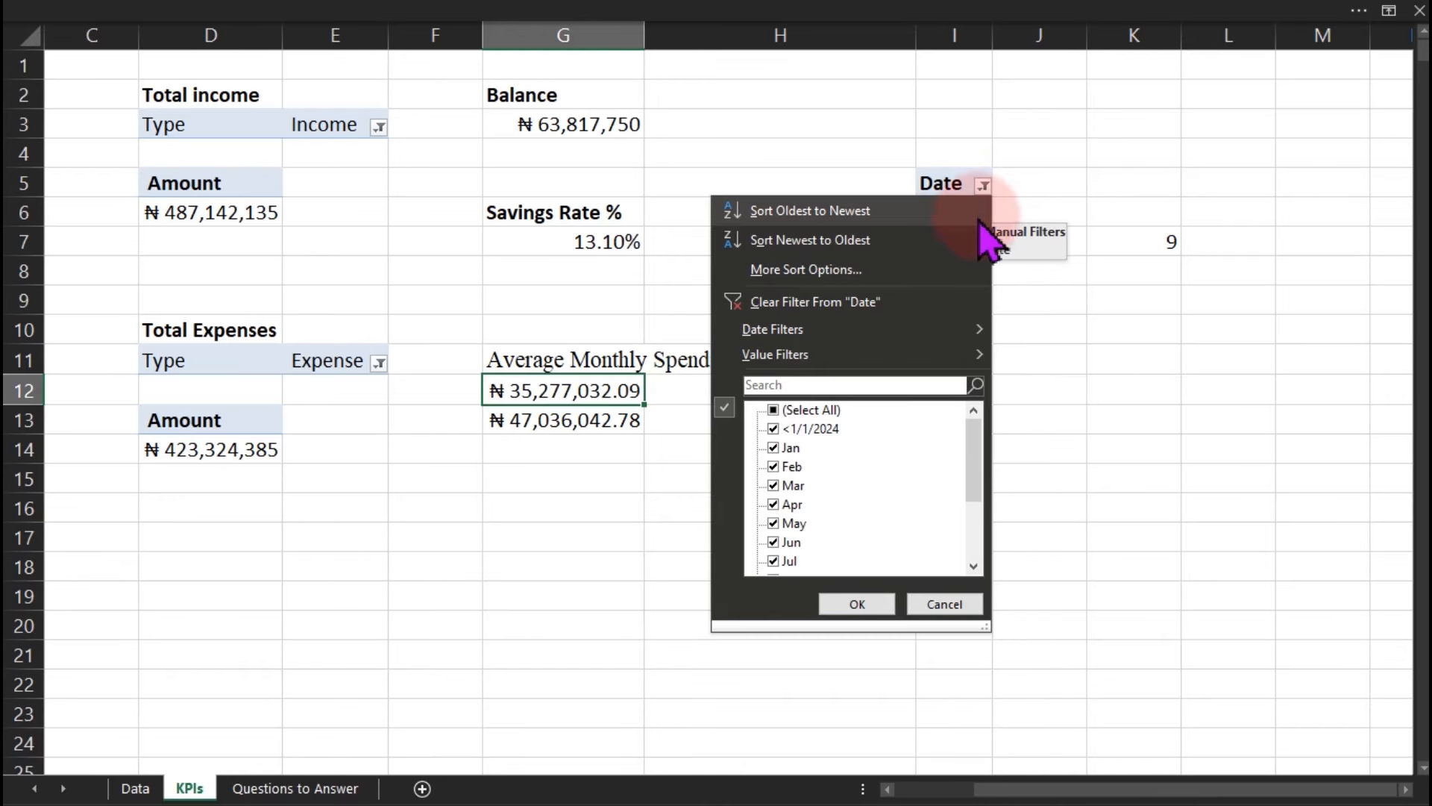
pyautogui.click(851, 306)
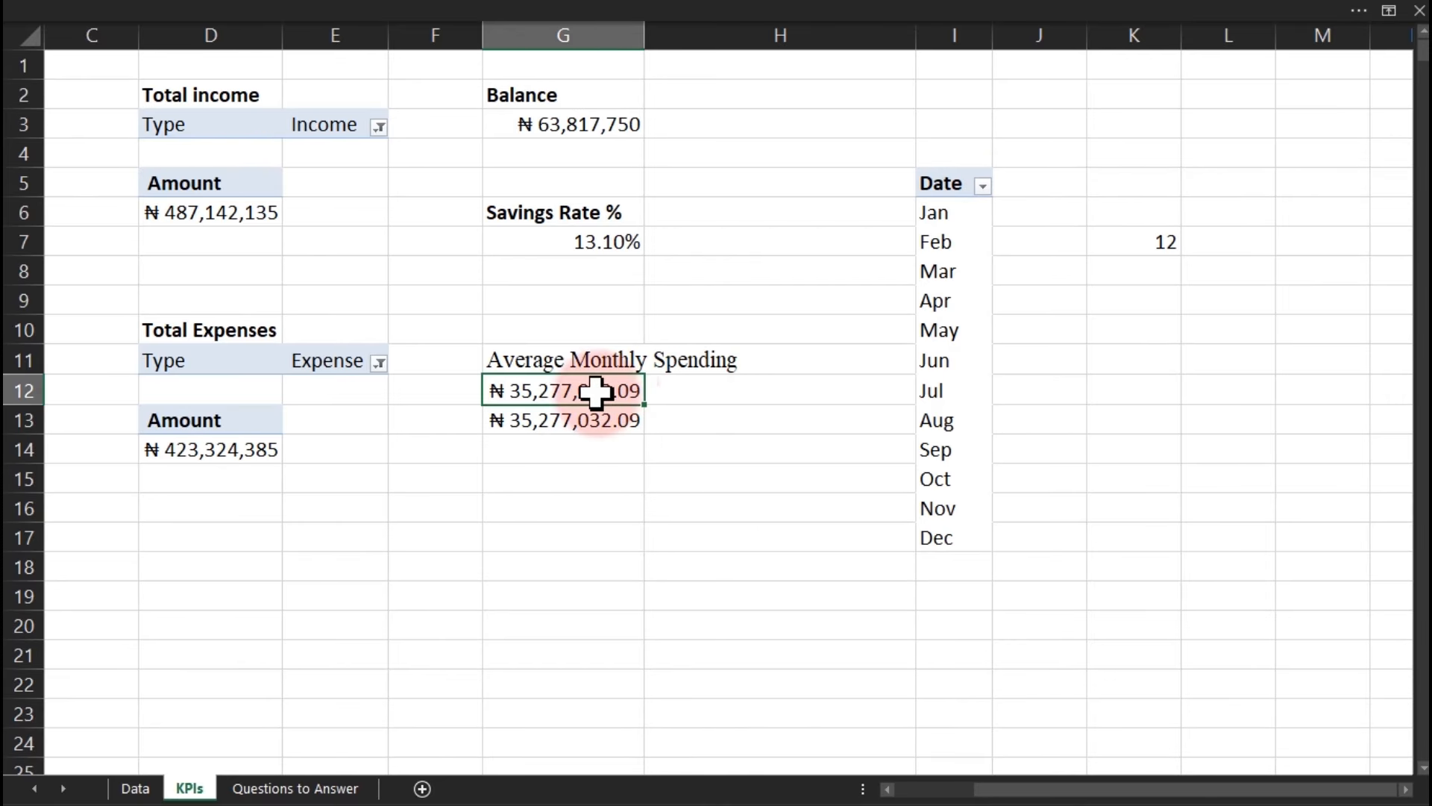
# Replace G12's =D14/12 with the =D14/COUNTA(I6:I17) average moved up from G13.
pyautogui.press('Delete')
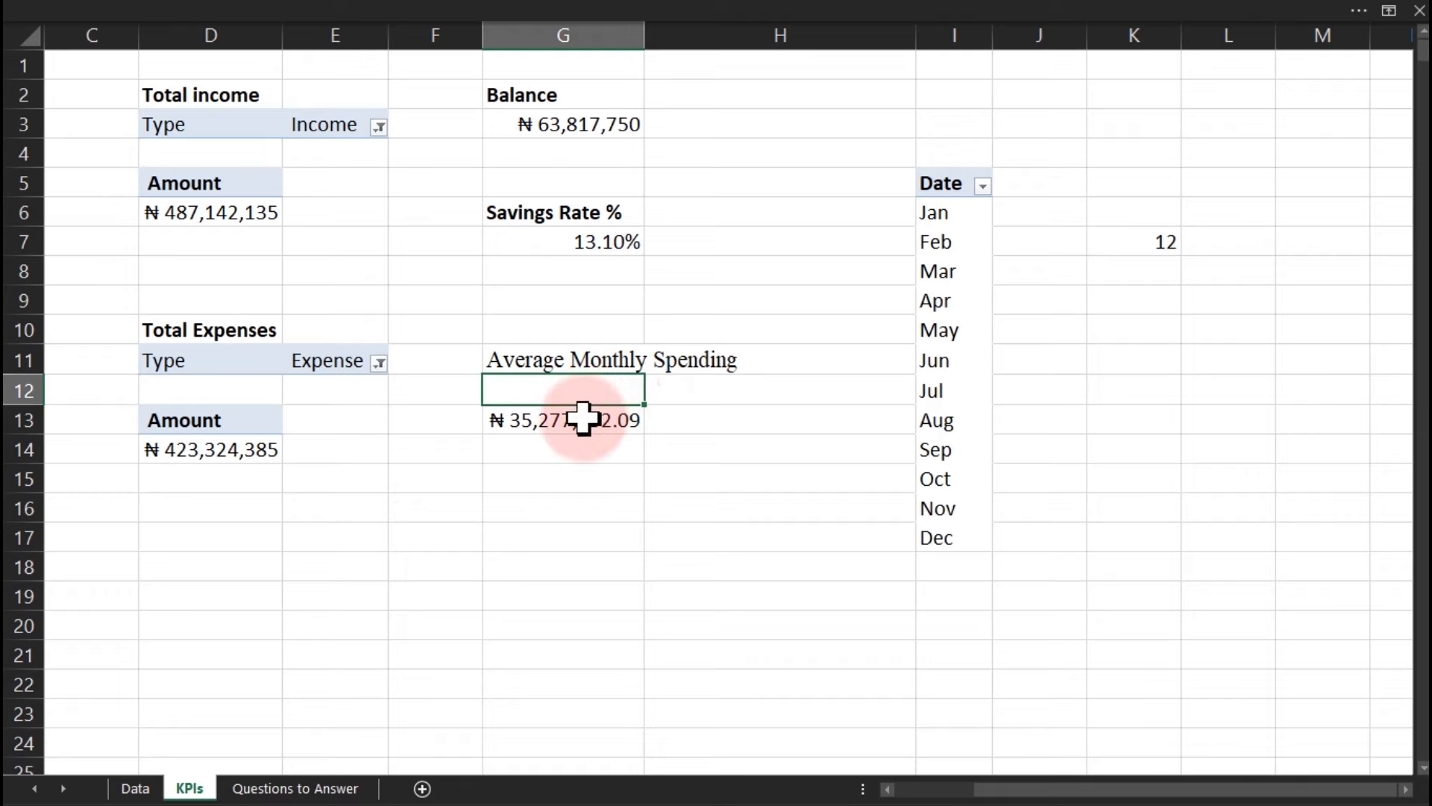
pyautogui.click(575, 420)
pyautogui.moveTo(575, 420); pyautogui.dragTo(559, 393)
pyautogui.doubleClick(561, 393)
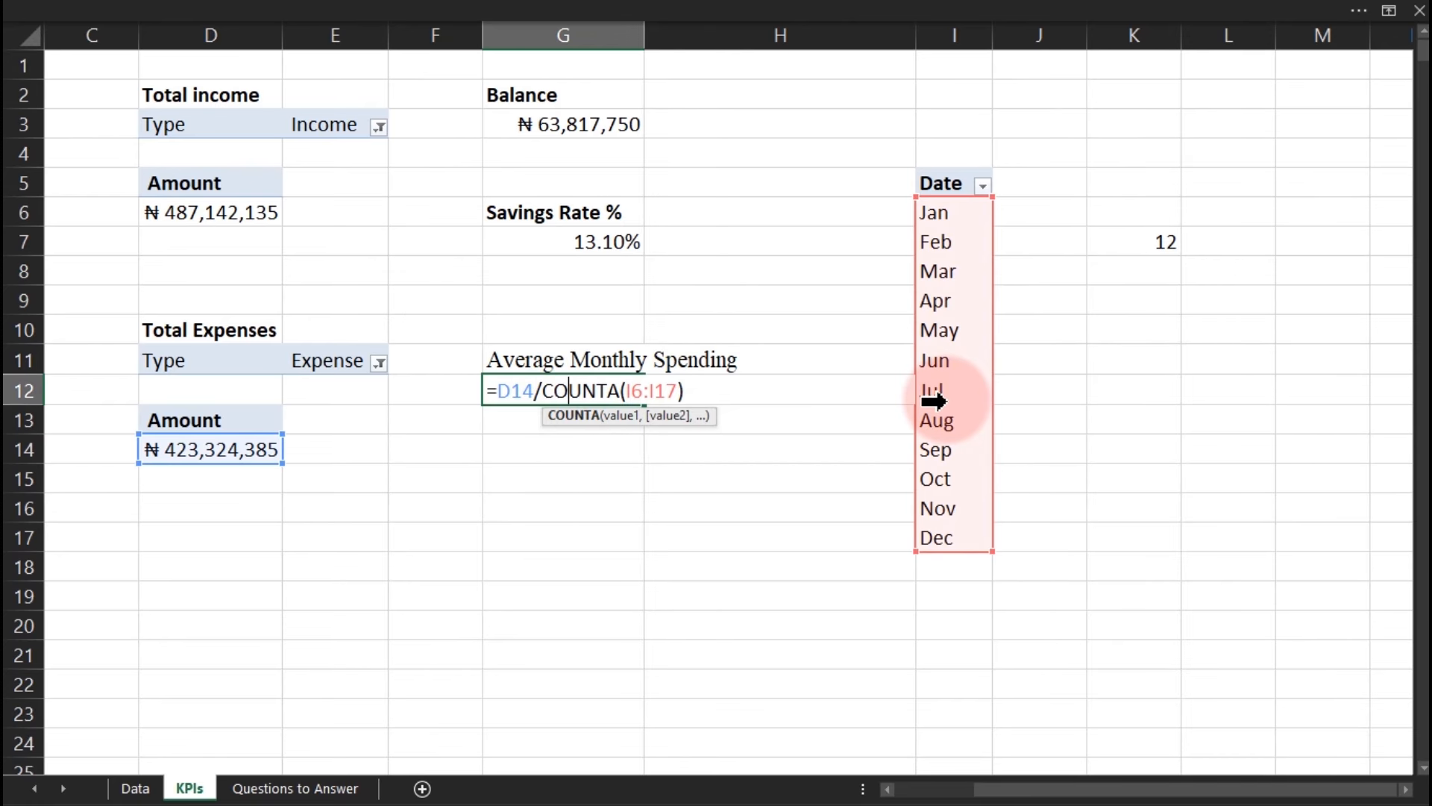
pyautogui.hotkey('ctrl', 'Return')
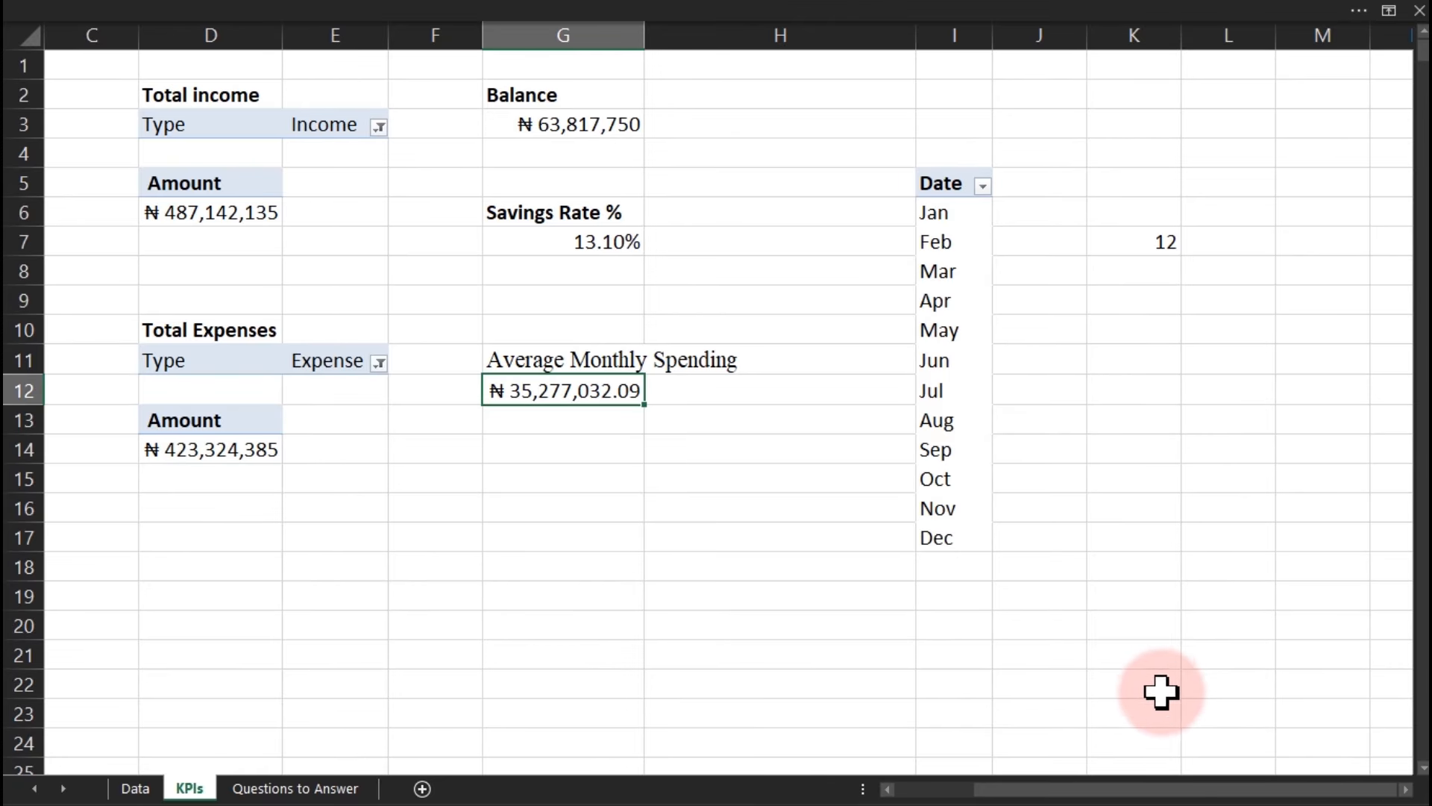
# Move the Average Monthly Income label from B11 into G15.
pyautogui.moveTo(1112, 793); pyautogui.dragTo(1004, 780)
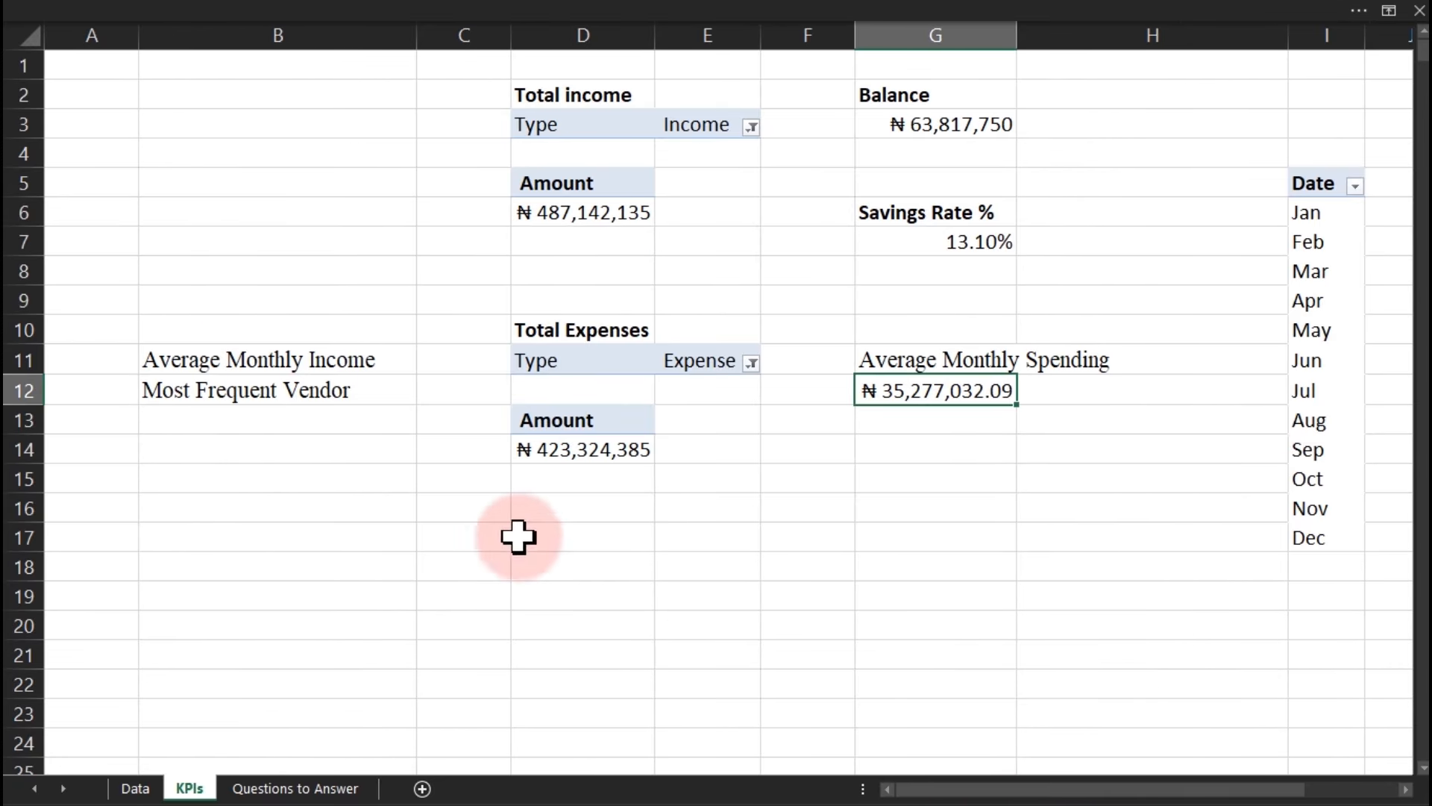
pyautogui.click(203, 361)
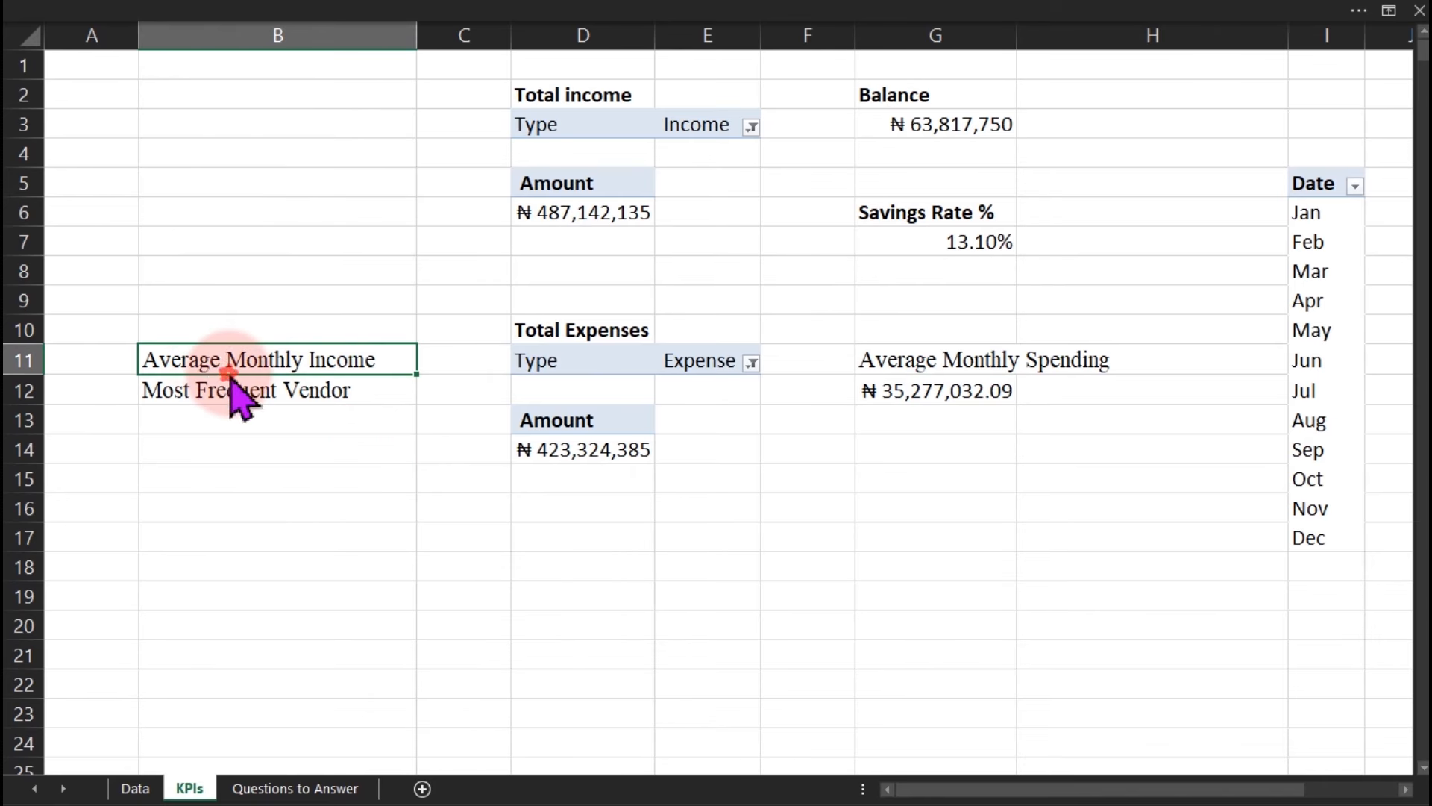
pyautogui.click(917, 482)
pyautogui.moveTo(934, 487); pyautogui.dragTo(930, 481)
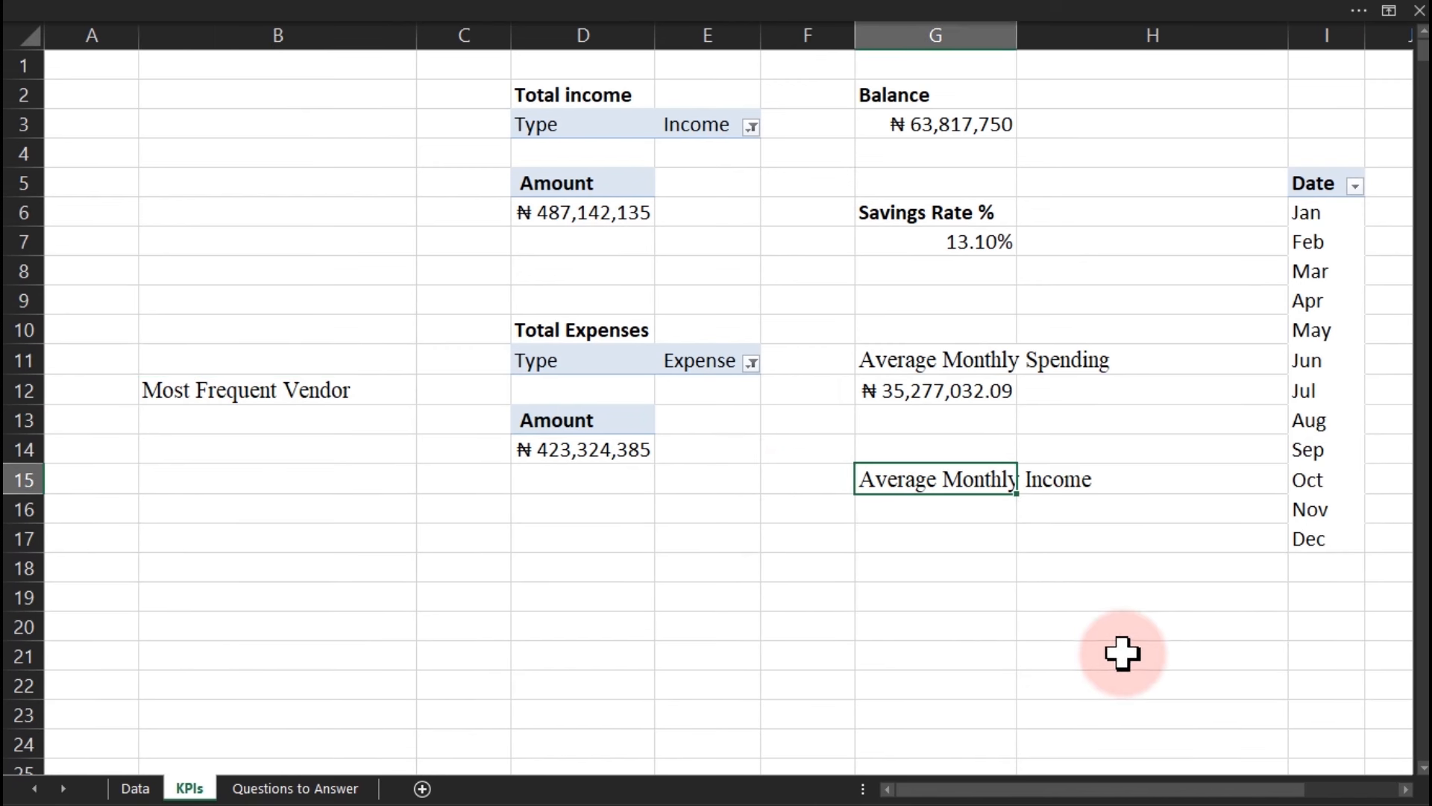
pyautogui.moveTo(1223, 794); pyautogui.dragTo(1311, 788)
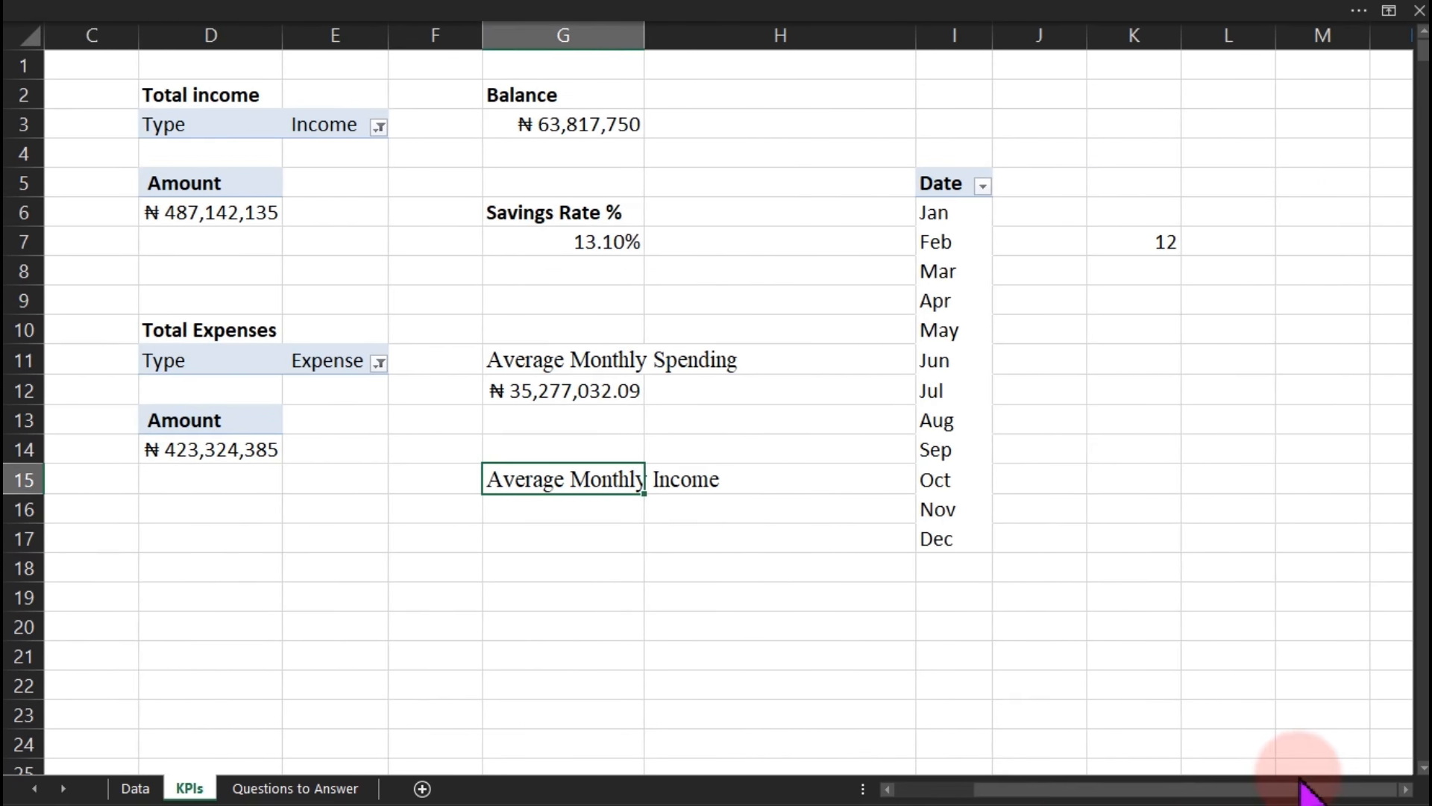
# Enter =D6/COUNTA(I6:I17) in G16, giving average monthly income of 40595177.9.
pyautogui.click(537, 520)
pyautogui.write('=')
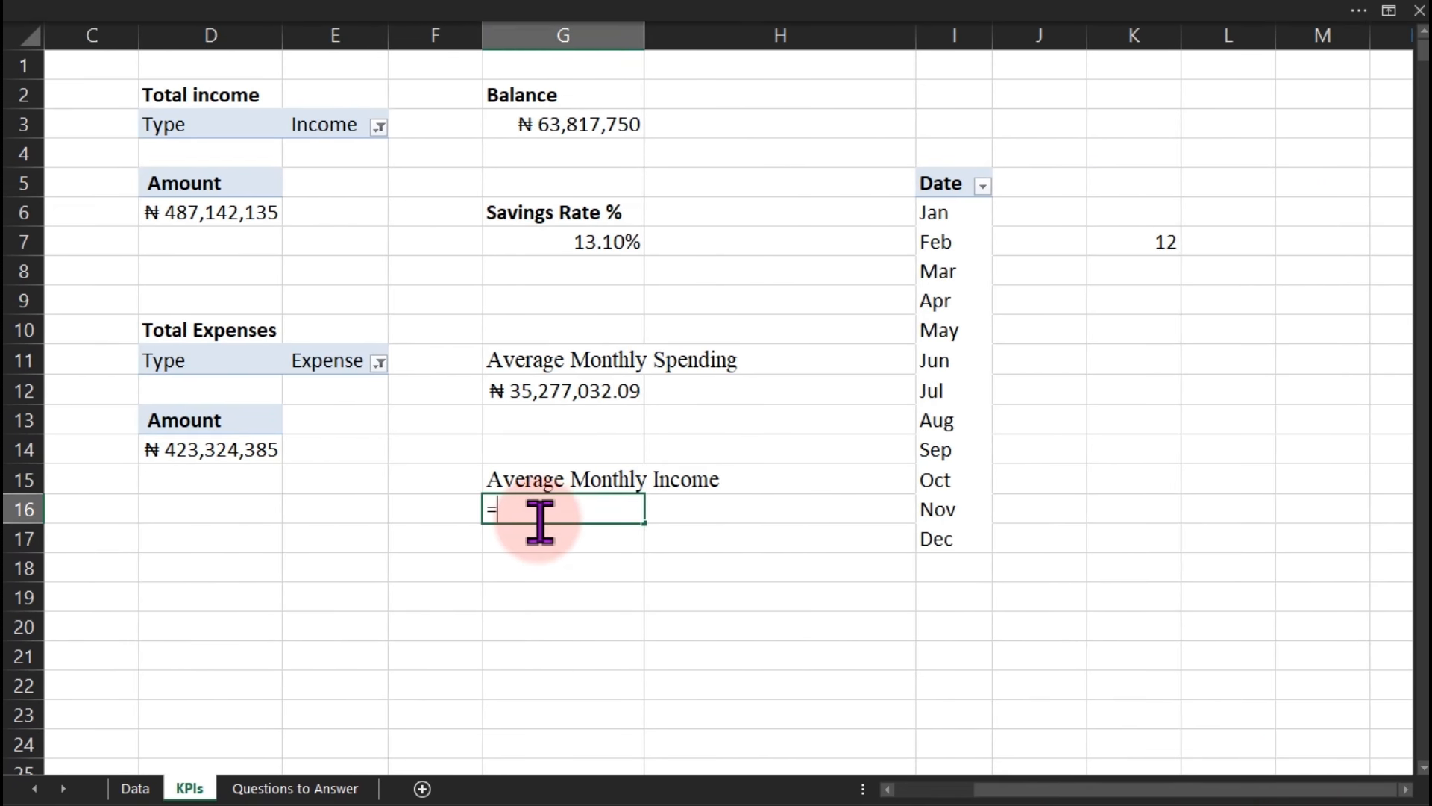
pyautogui.click(206, 214)
pyautogui.write('/')
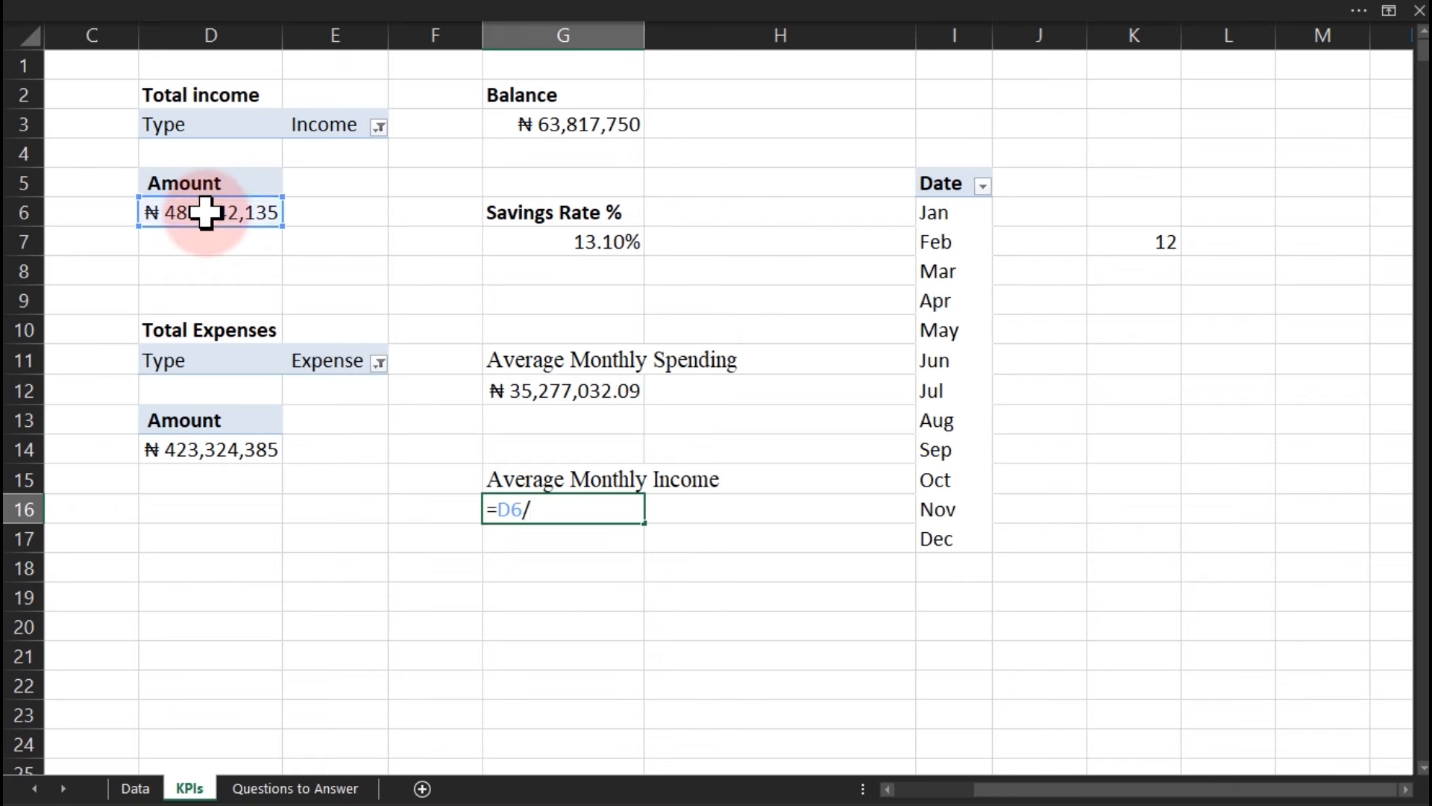
pyautogui.write('counta')
pyautogui.press('Tab')
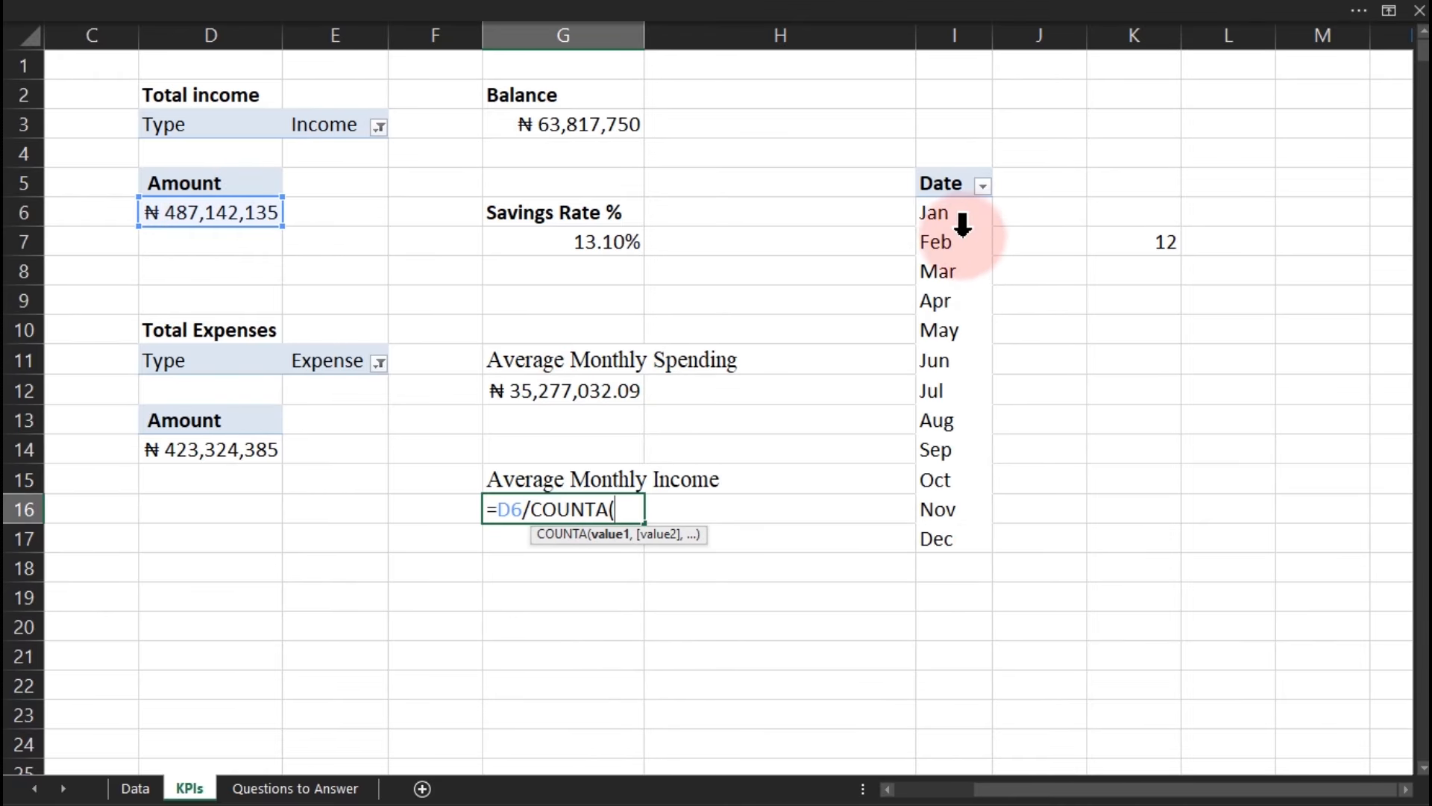
pyautogui.moveTo(947, 217); pyautogui.dragTo(957, 534)
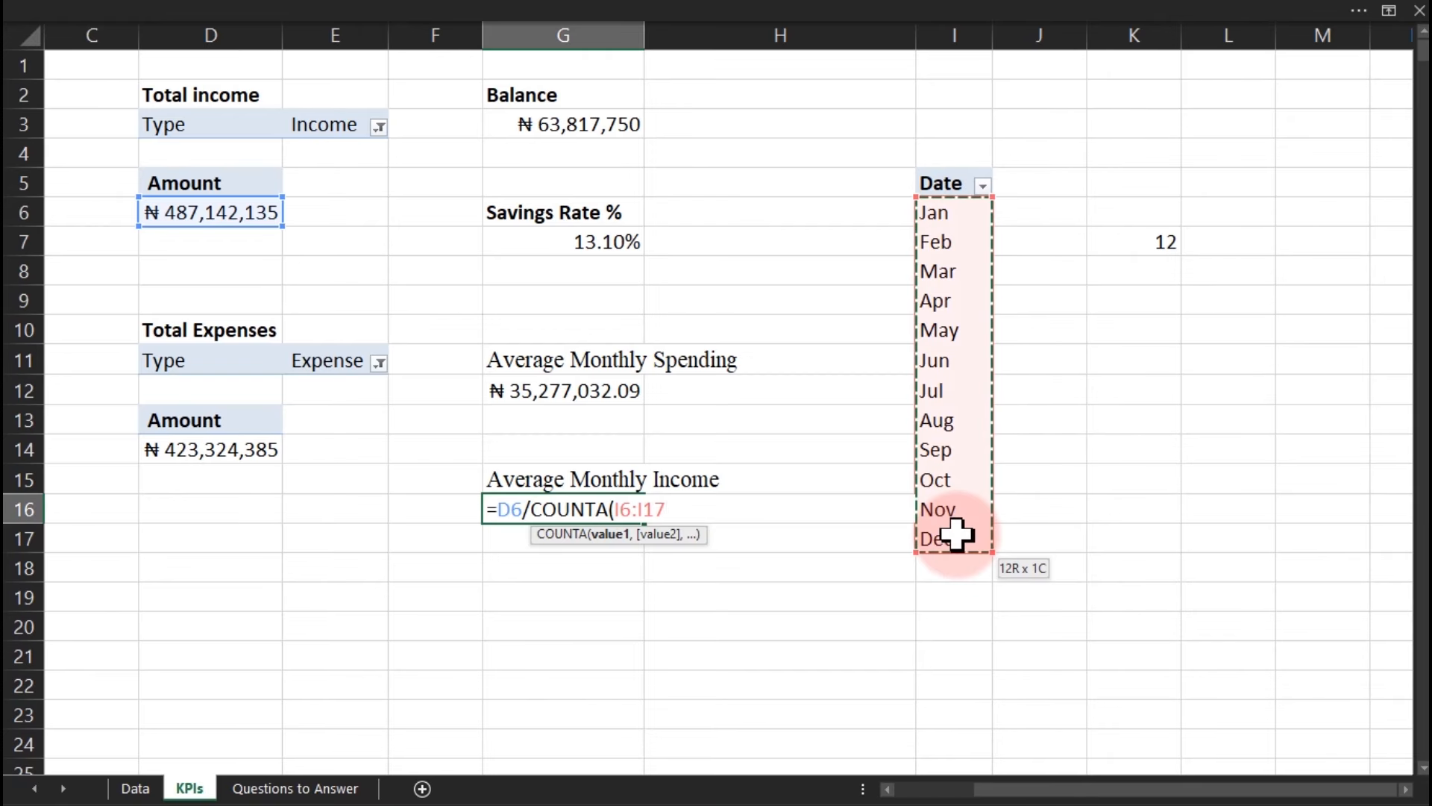
pyautogui.press('Return')
pyautogui.press('Return')
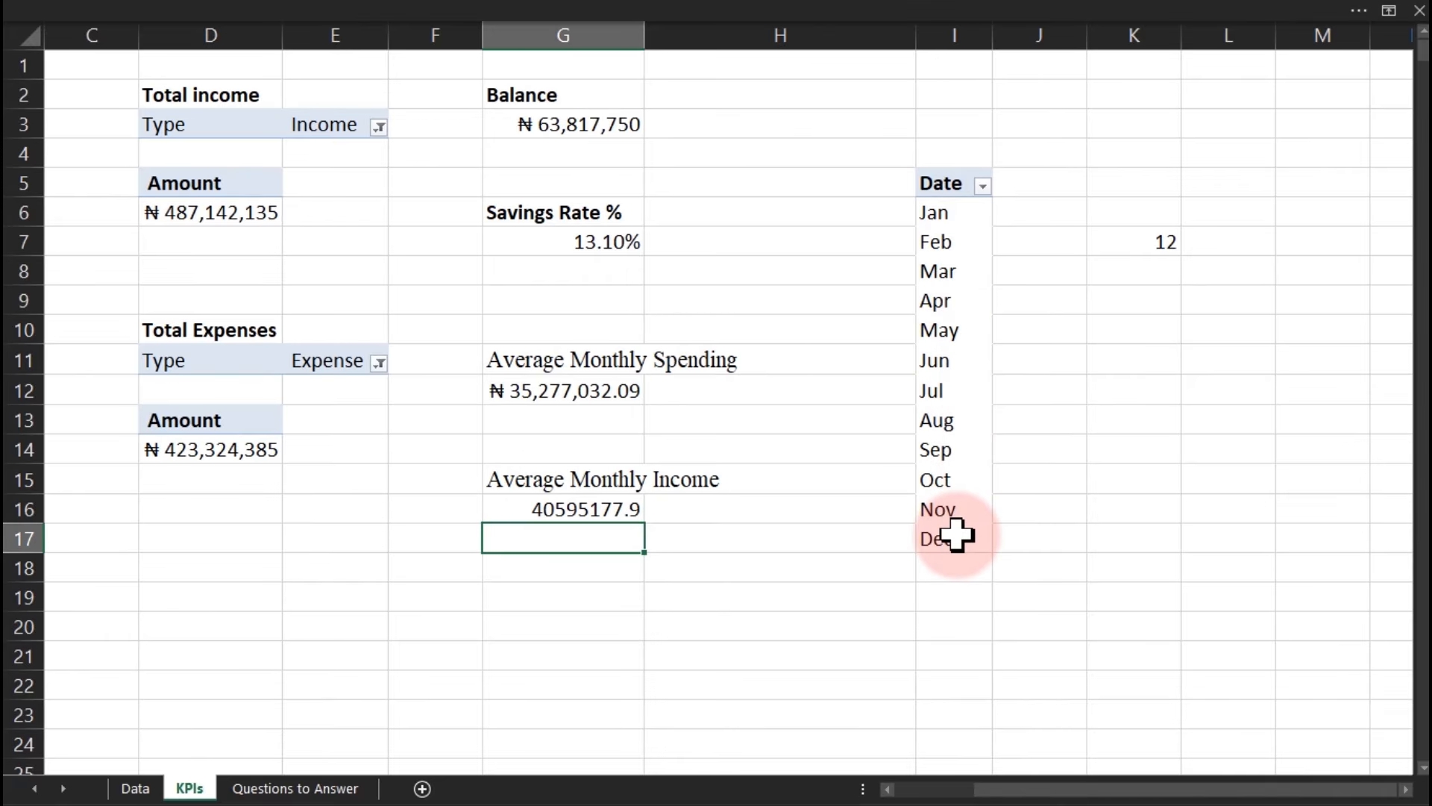
pyautogui.click(524, 390)
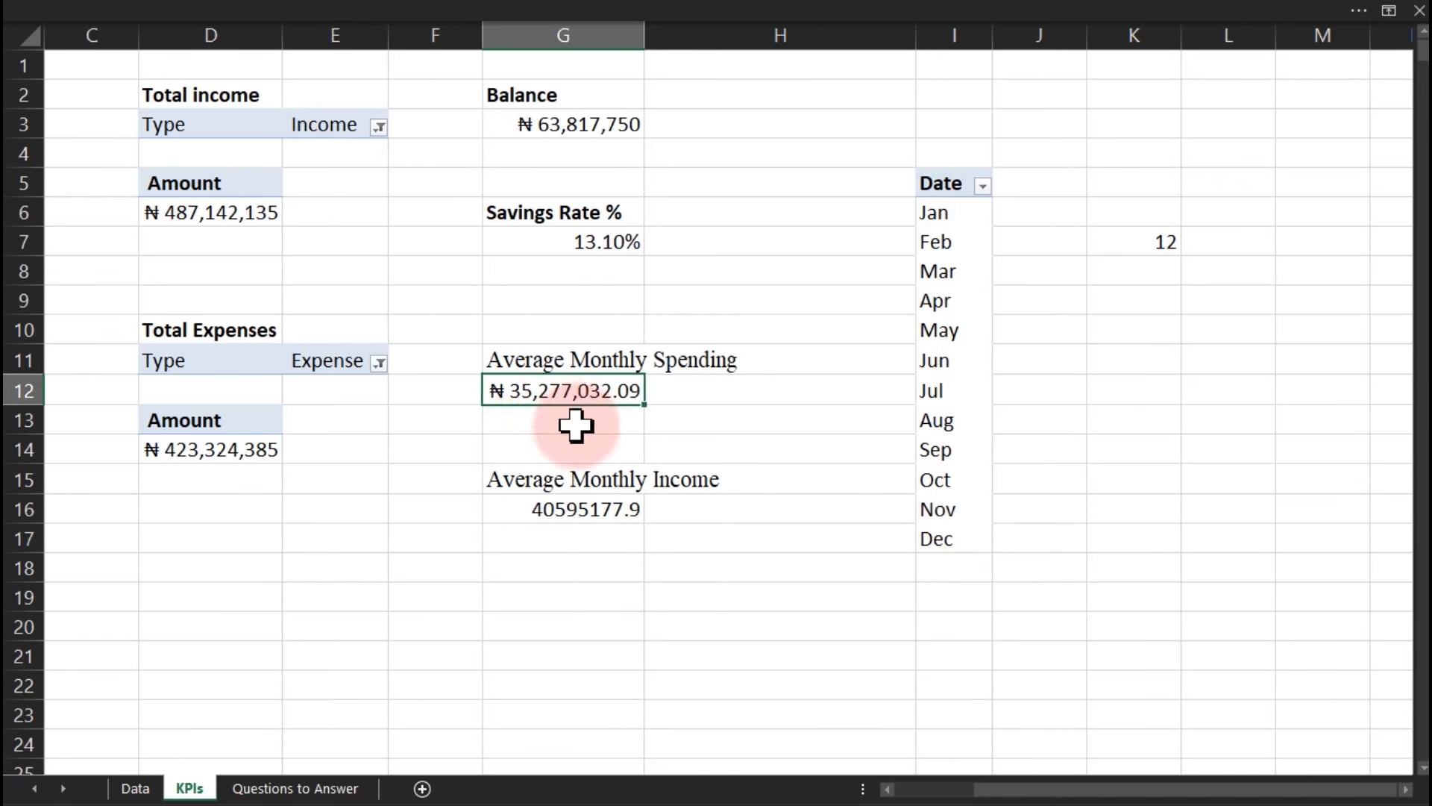
# Drop G12 to whole-naira currency (₦ 35,277,032) and copy that format onto G16.
pyautogui.click(345, 10)
pyautogui.click(787, 133)
pyautogui.click(787, 133)
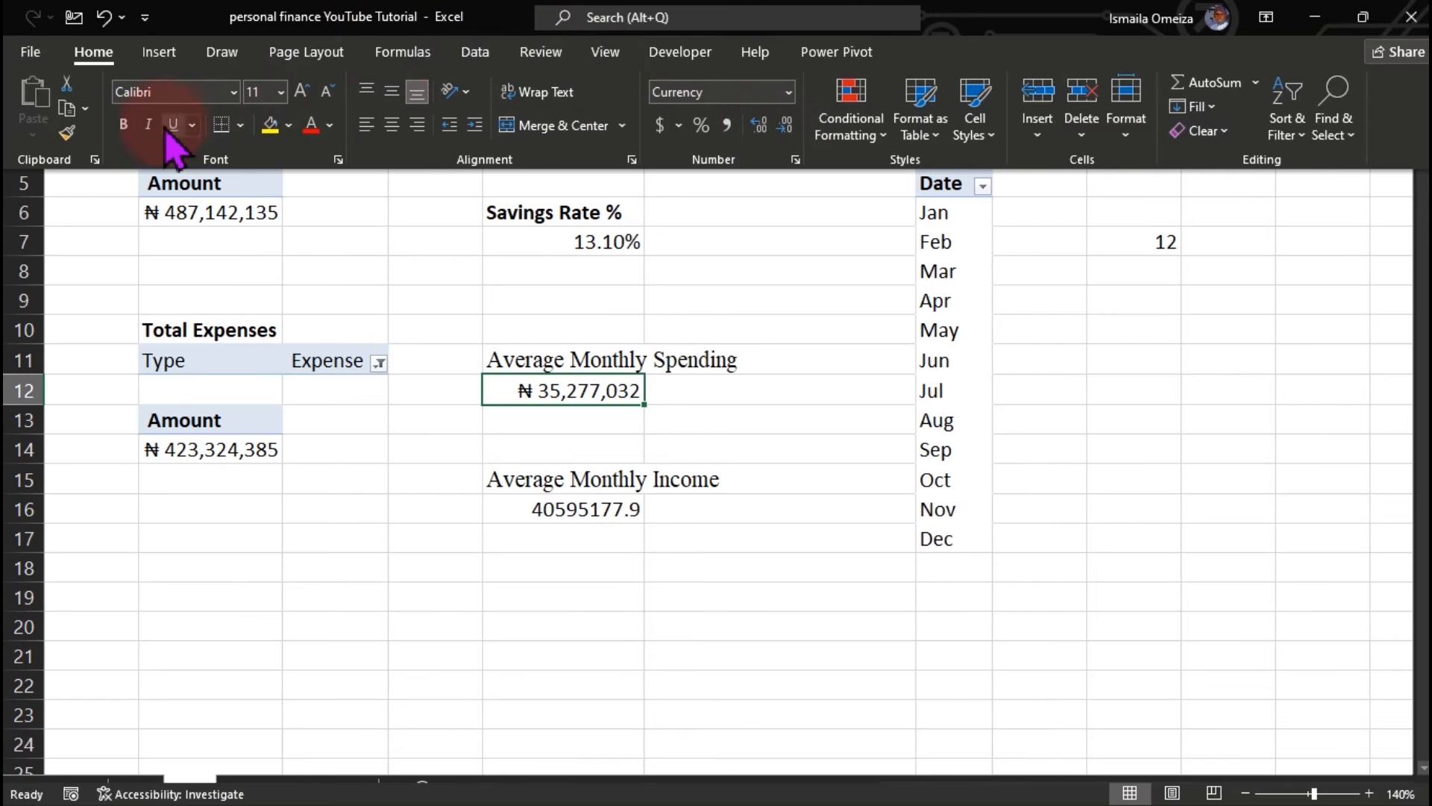
pyautogui.click(69, 134)
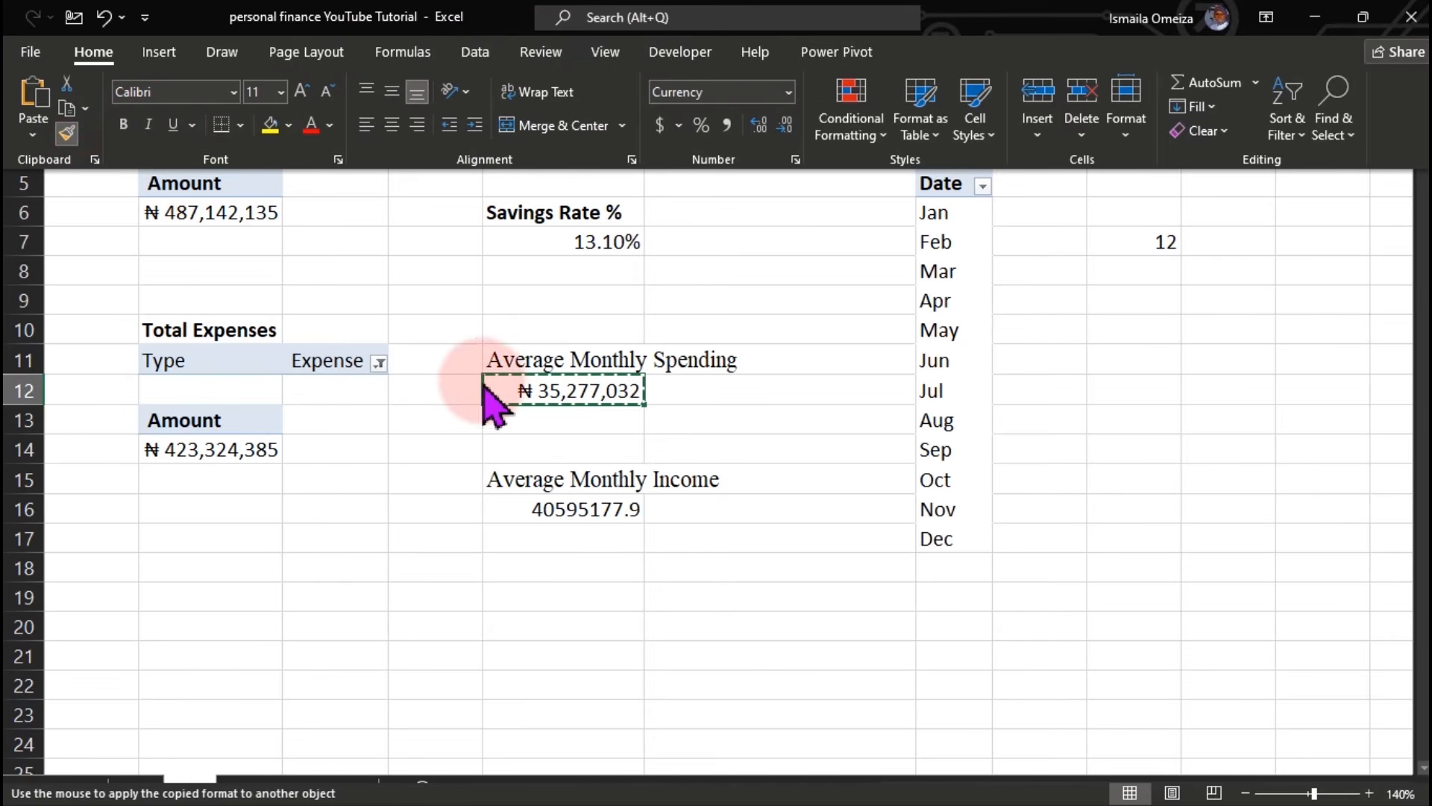
pyautogui.click(559, 508)
pyautogui.click(713, 565)
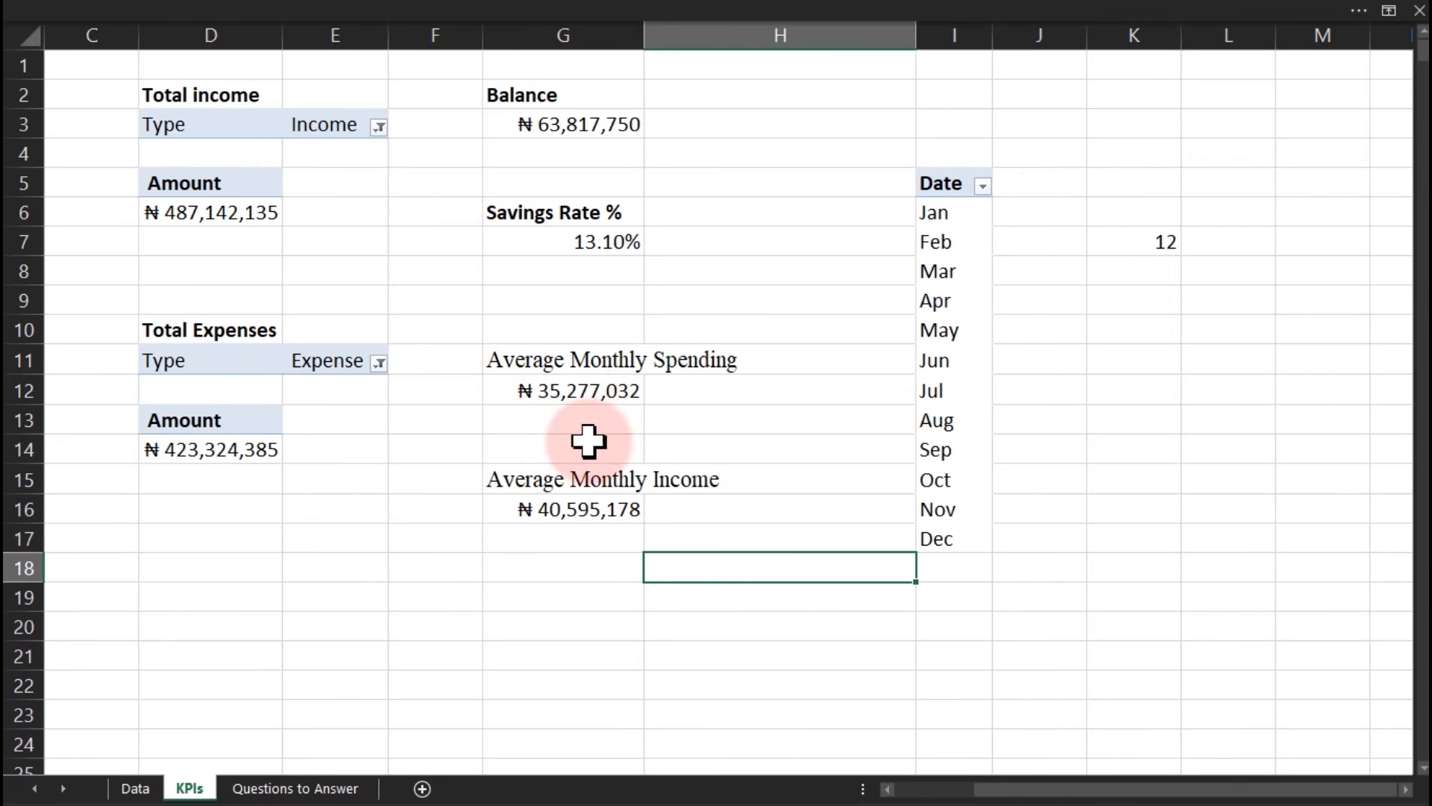
# Move the Most Frequent Vendor label to M4.
pyautogui.moveTo(1009, 789); pyautogui.dragTo(870, 791)
pyautogui.click(234, 394)
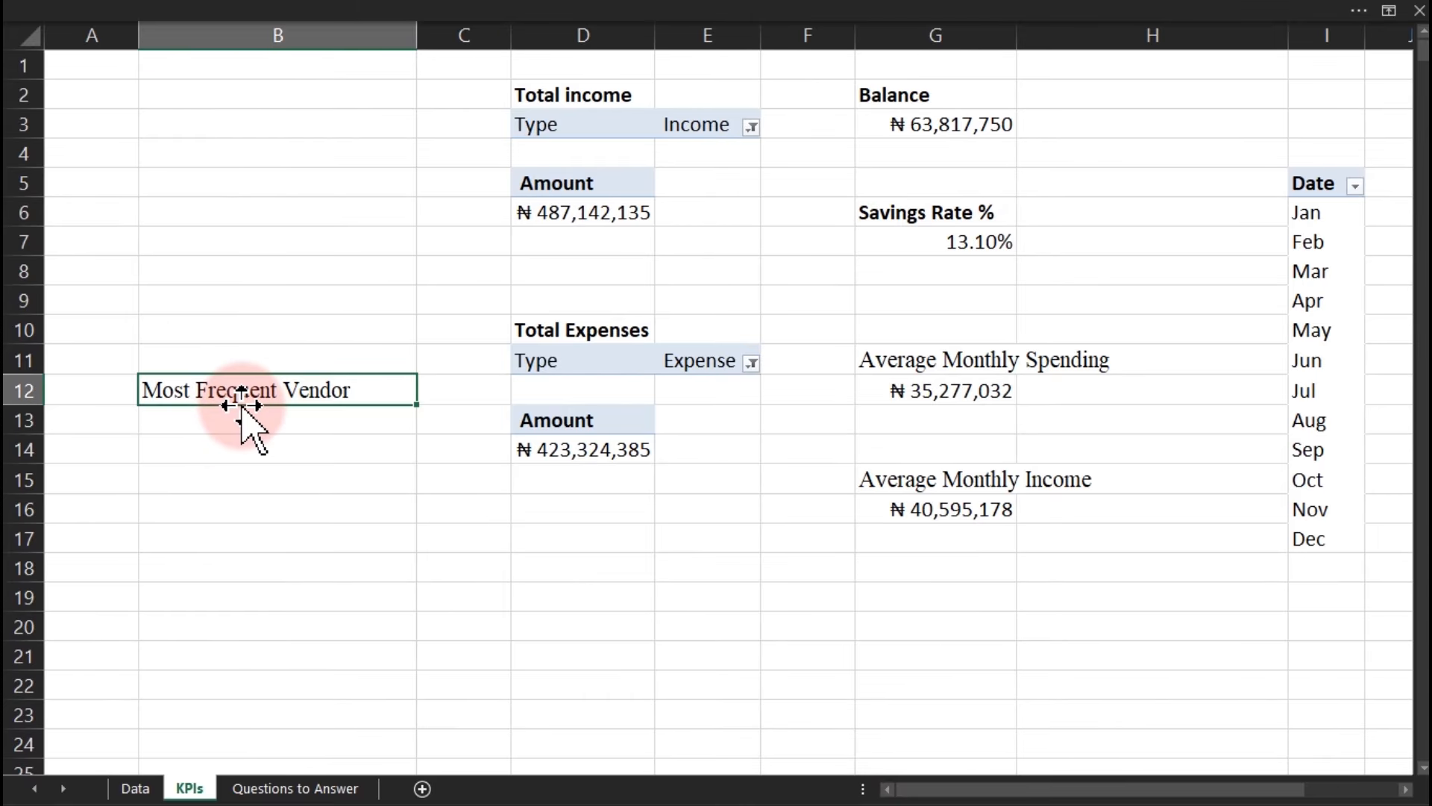
pyautogui.moveTo(241, 409); pyautogui.dragTo(301, 195)
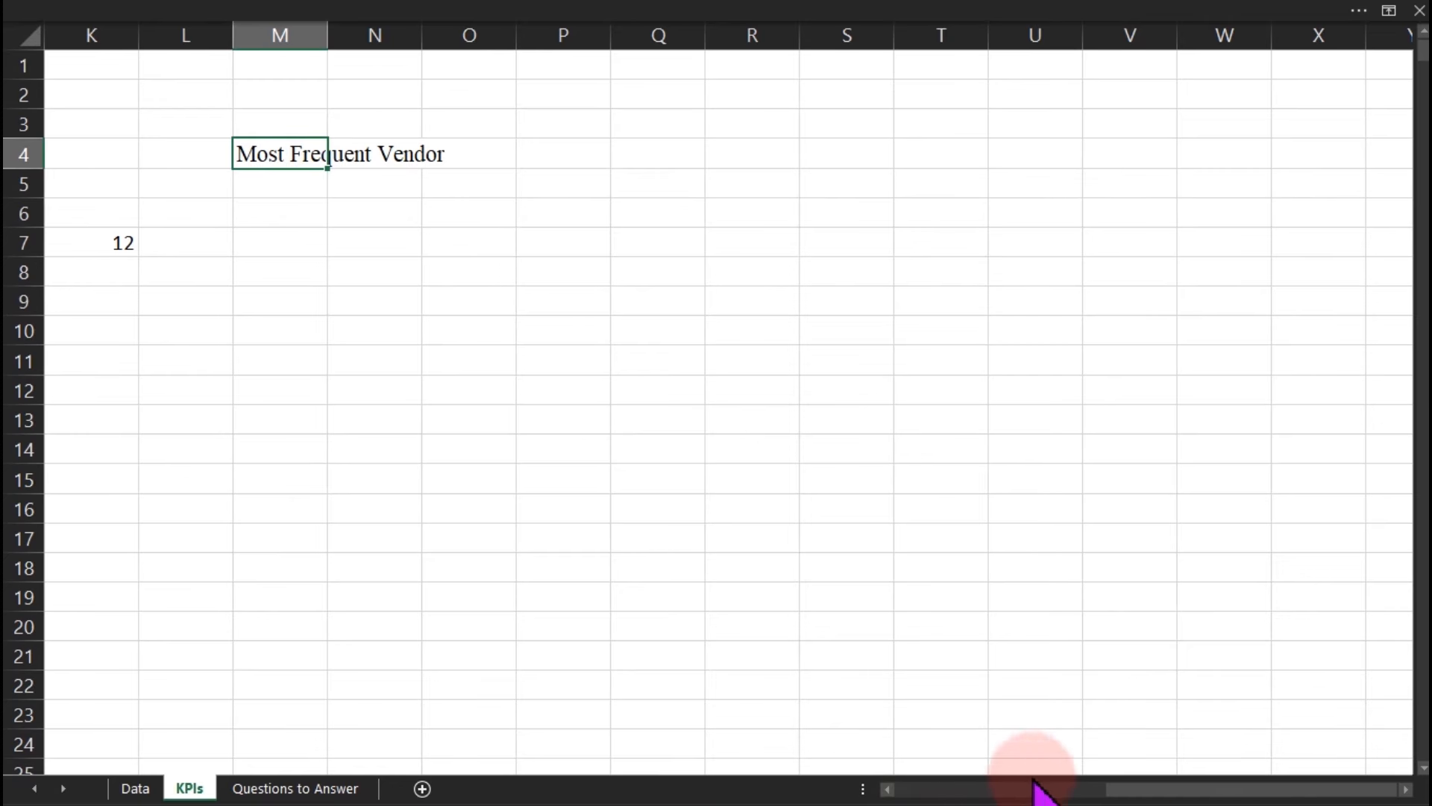
# Copy the Date pivot to M6 and remove Date from its rows, leaving it empty.
pyautogui.moveTo(1141, 791); pyautogui.dragTo(995, 787)
pyautogui.moveTo(931, 182); pyautogui.dragTo(951, 537)
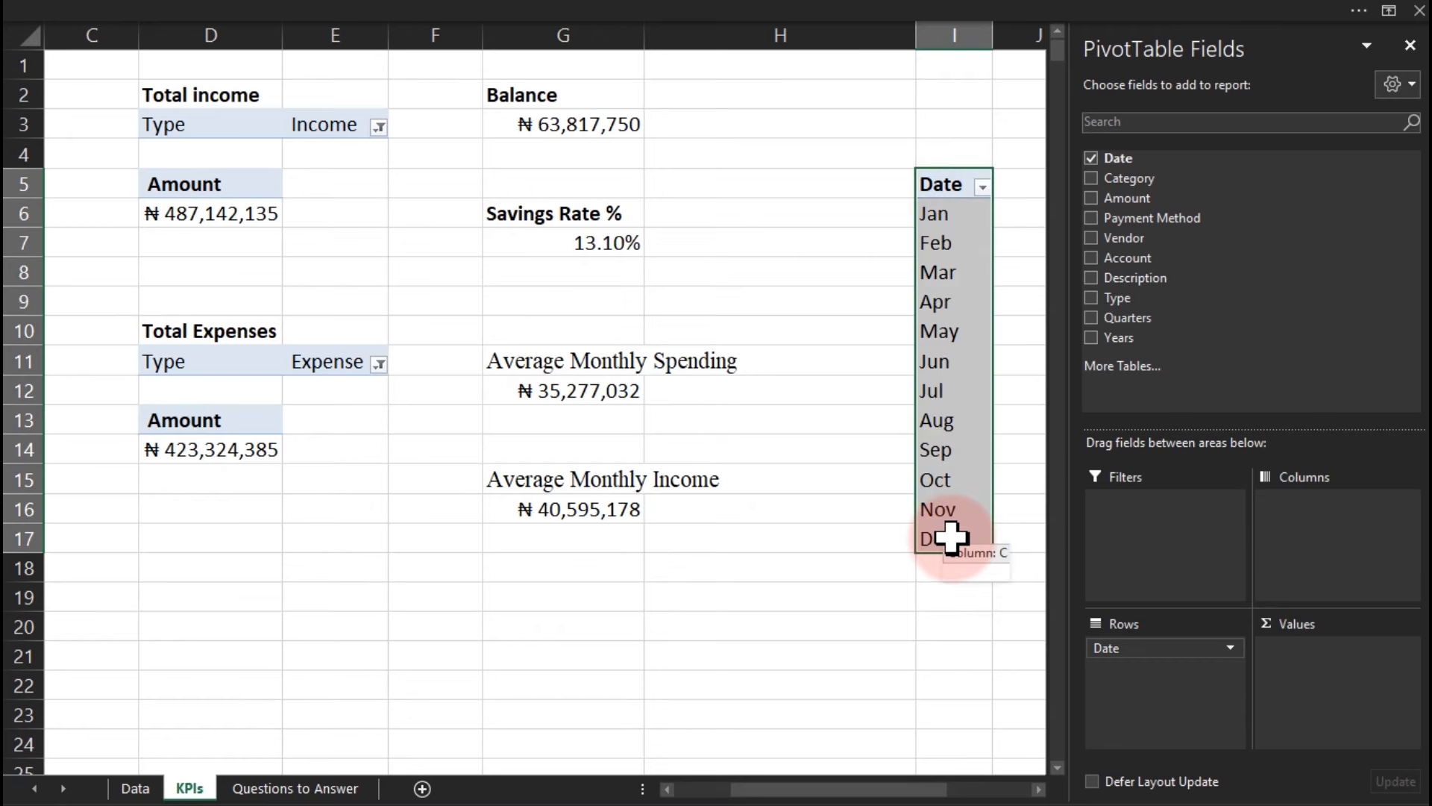
pyautogui.hotkey('ctrl', 'c')
pyautogui.click(953, 685)
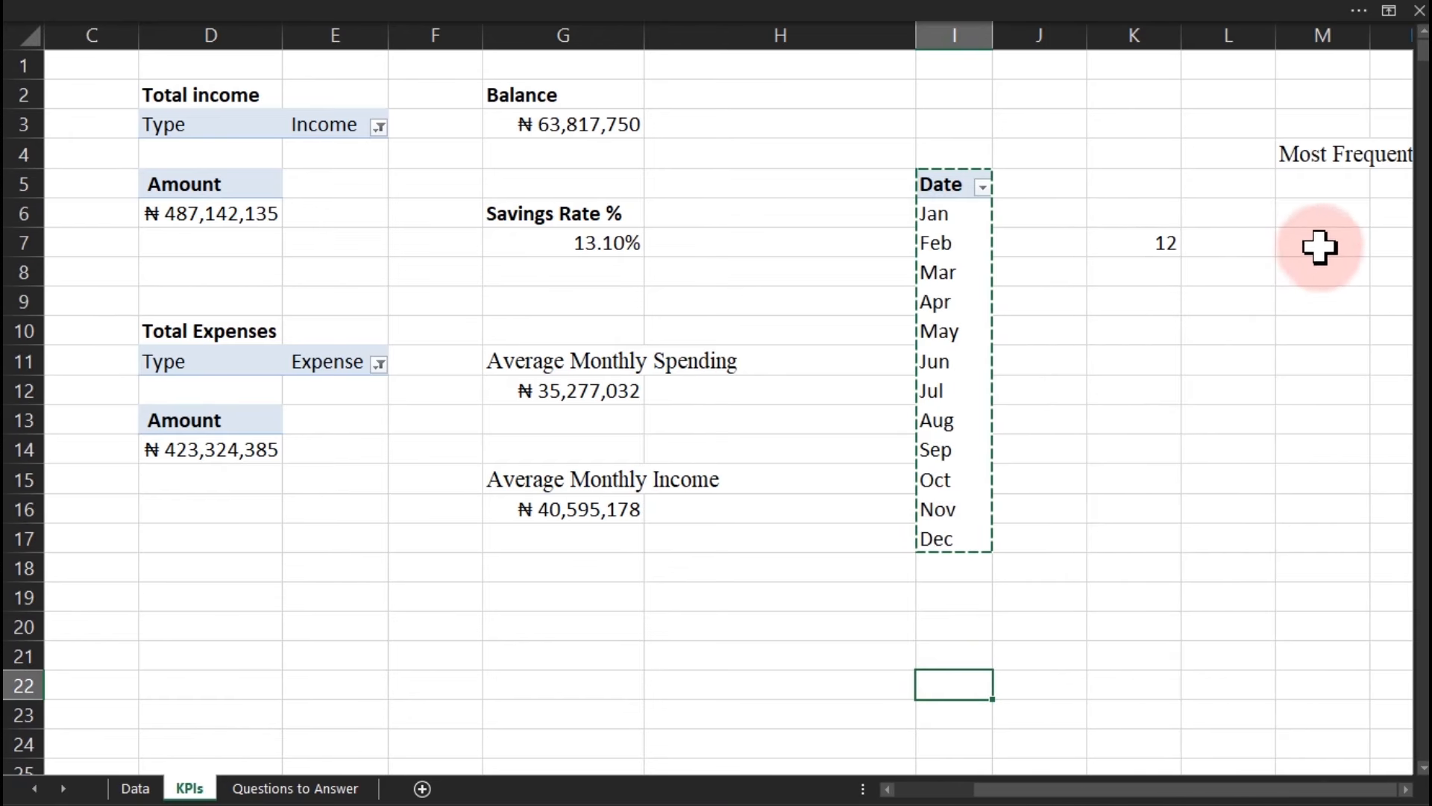
pyautogui.click(1321, 222)
pyautogui.hotkey('ctrl', 'v')
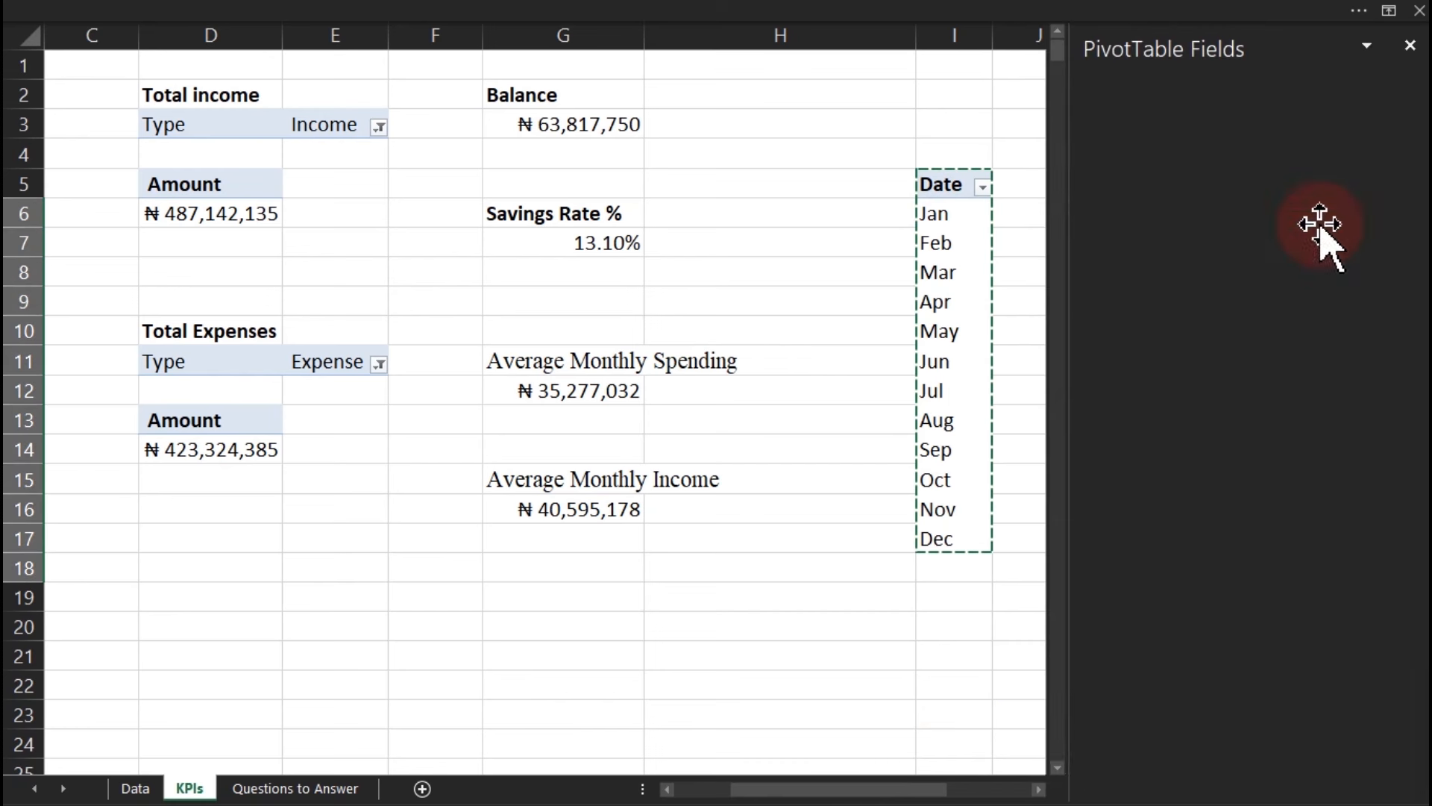
pyautogui.moveTo(905, 784); pyautogui.dragTo(981, 784)
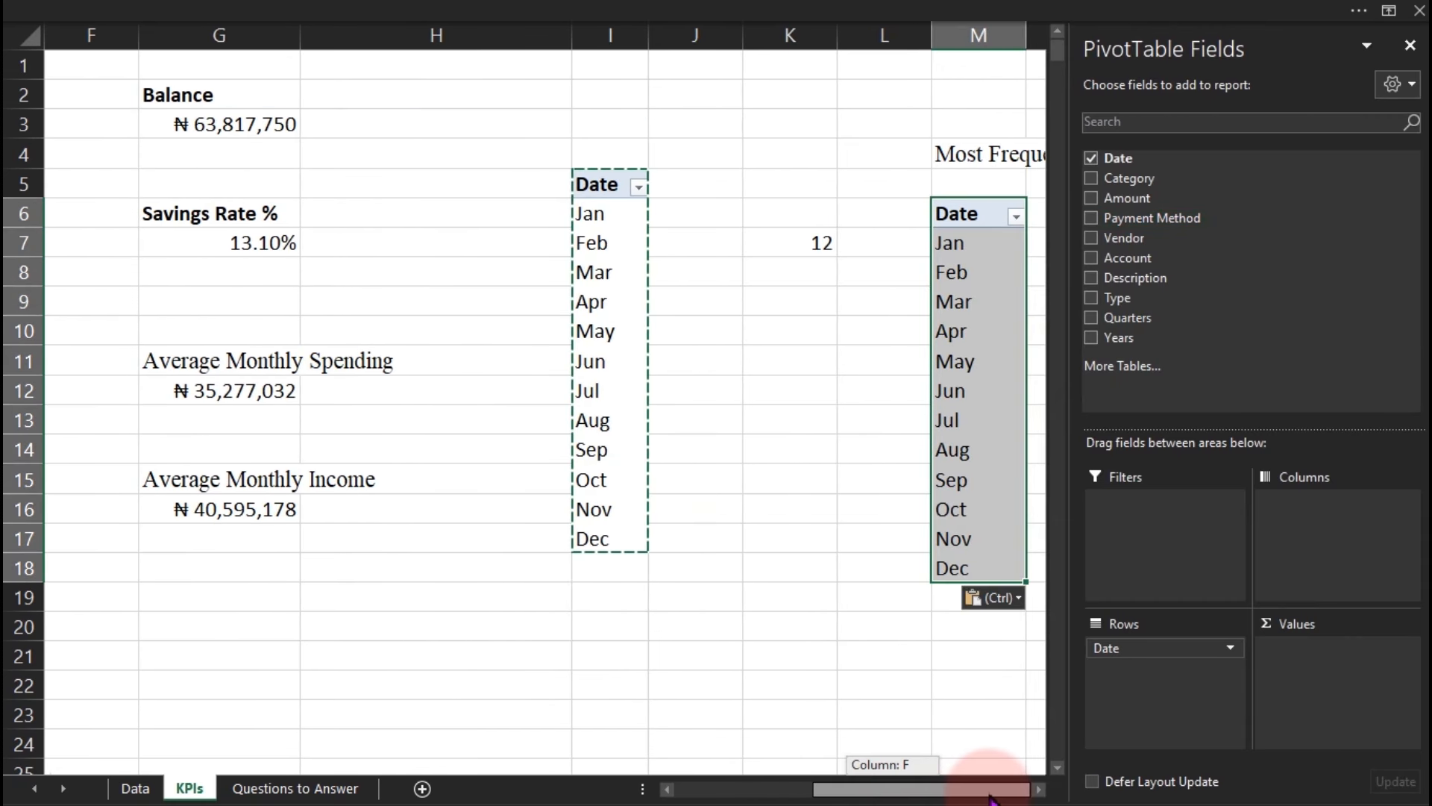
pyautogui.moveTo(1169, 670); pyautogui.dragTo(811, 655)
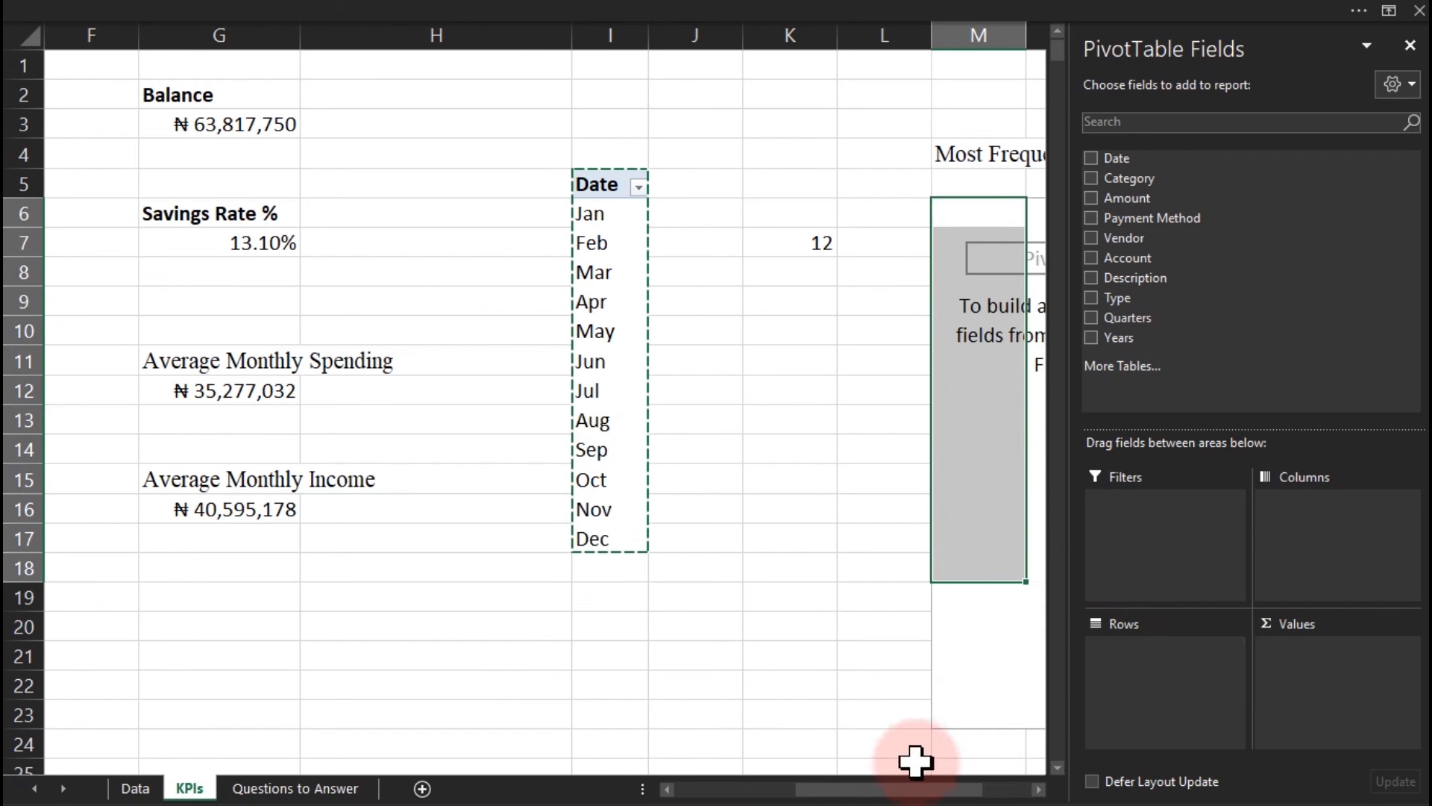
pyautogui.moveTo(928, 788); pyautogui.dragTo(988, 790)
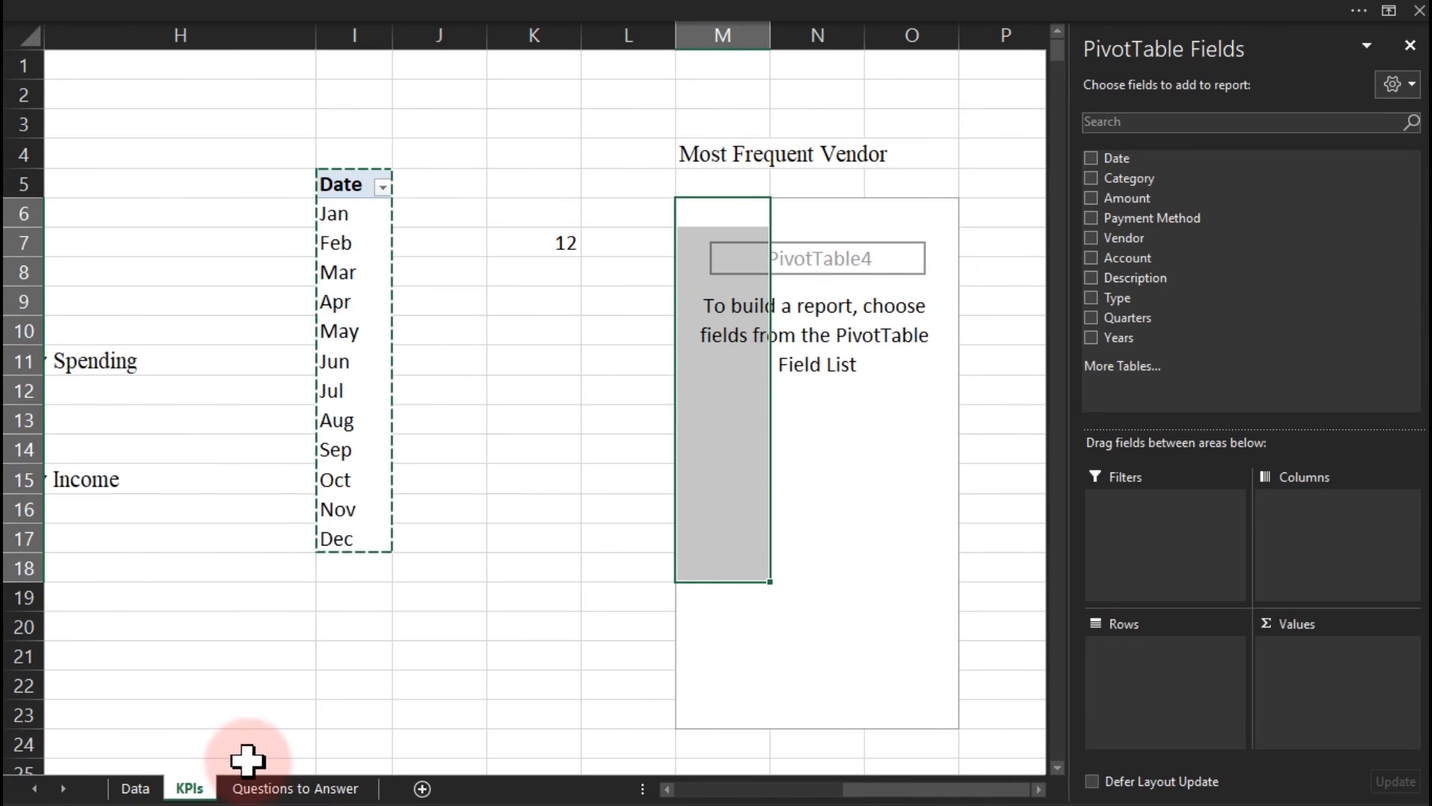
pyautogui.click(146, 787)
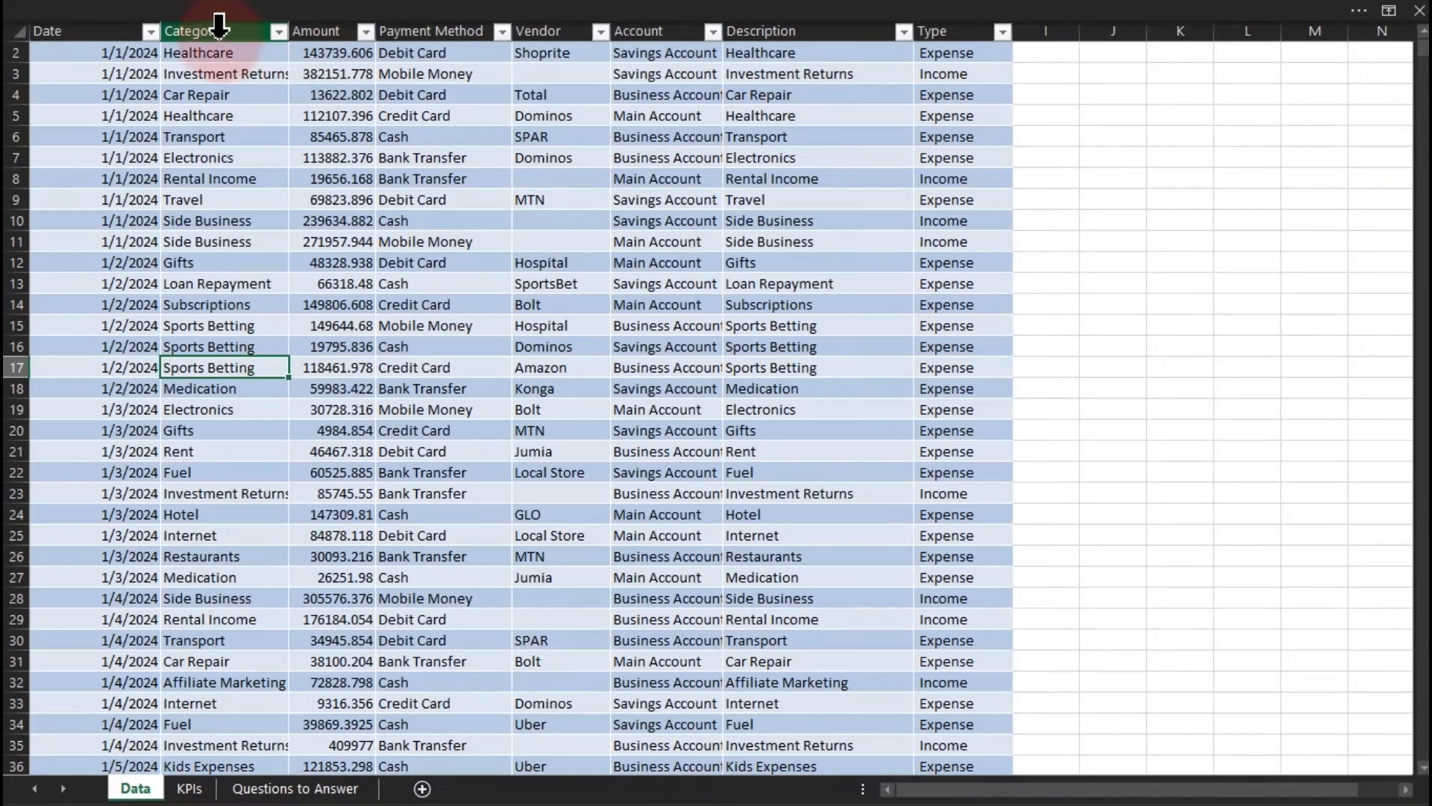
pyautogui.click(561, 22)
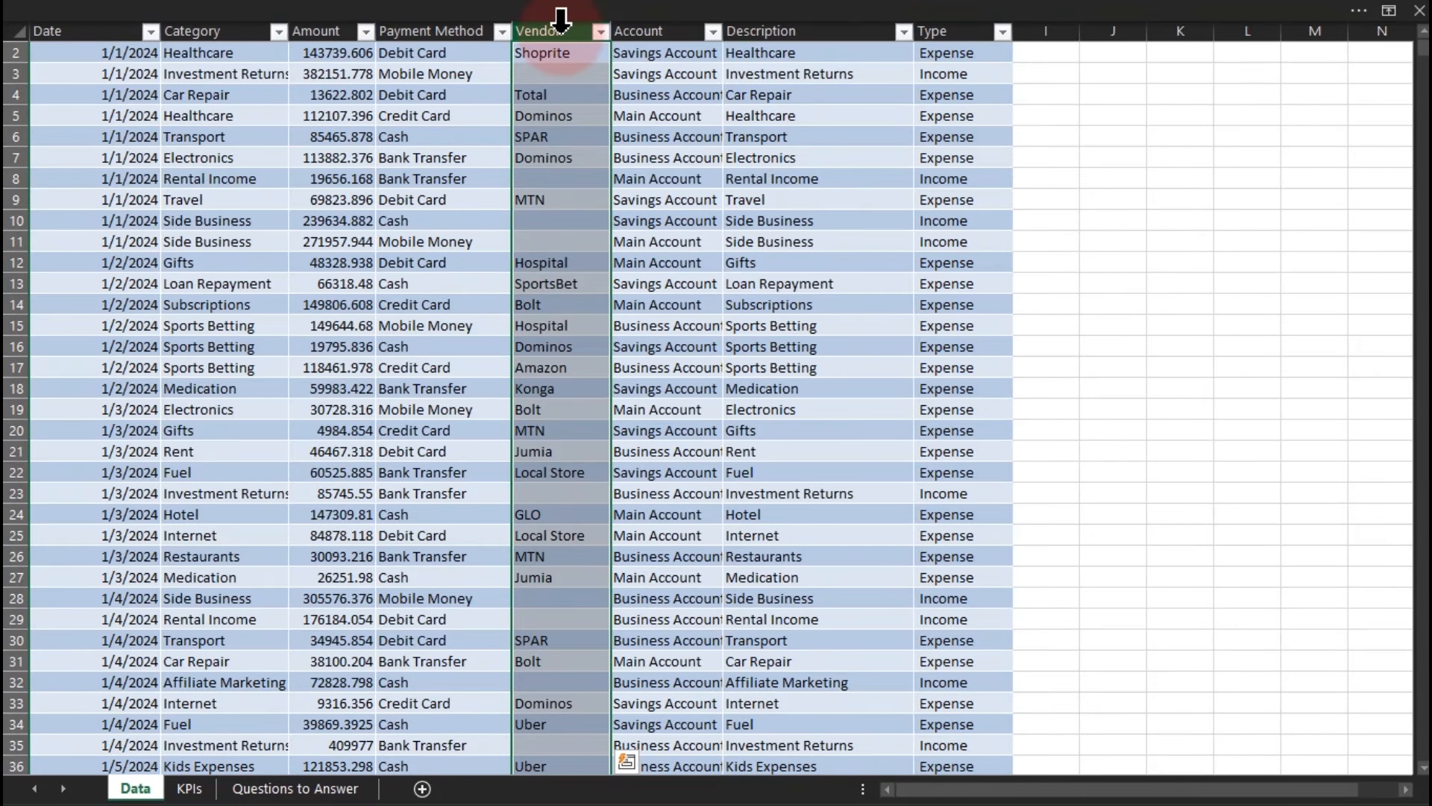
pyautogui.click(276, 789)
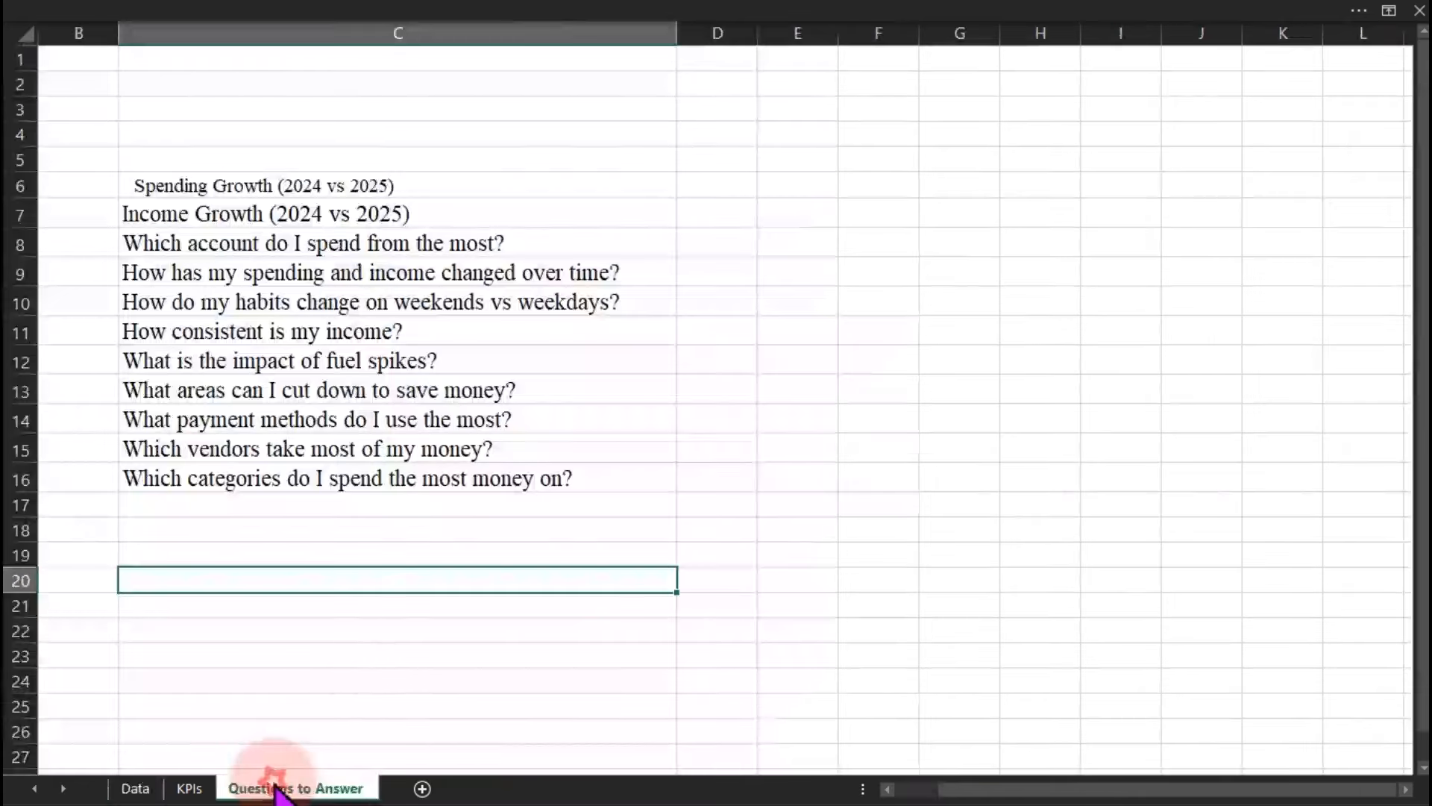
pyautogui.click(191, 789)
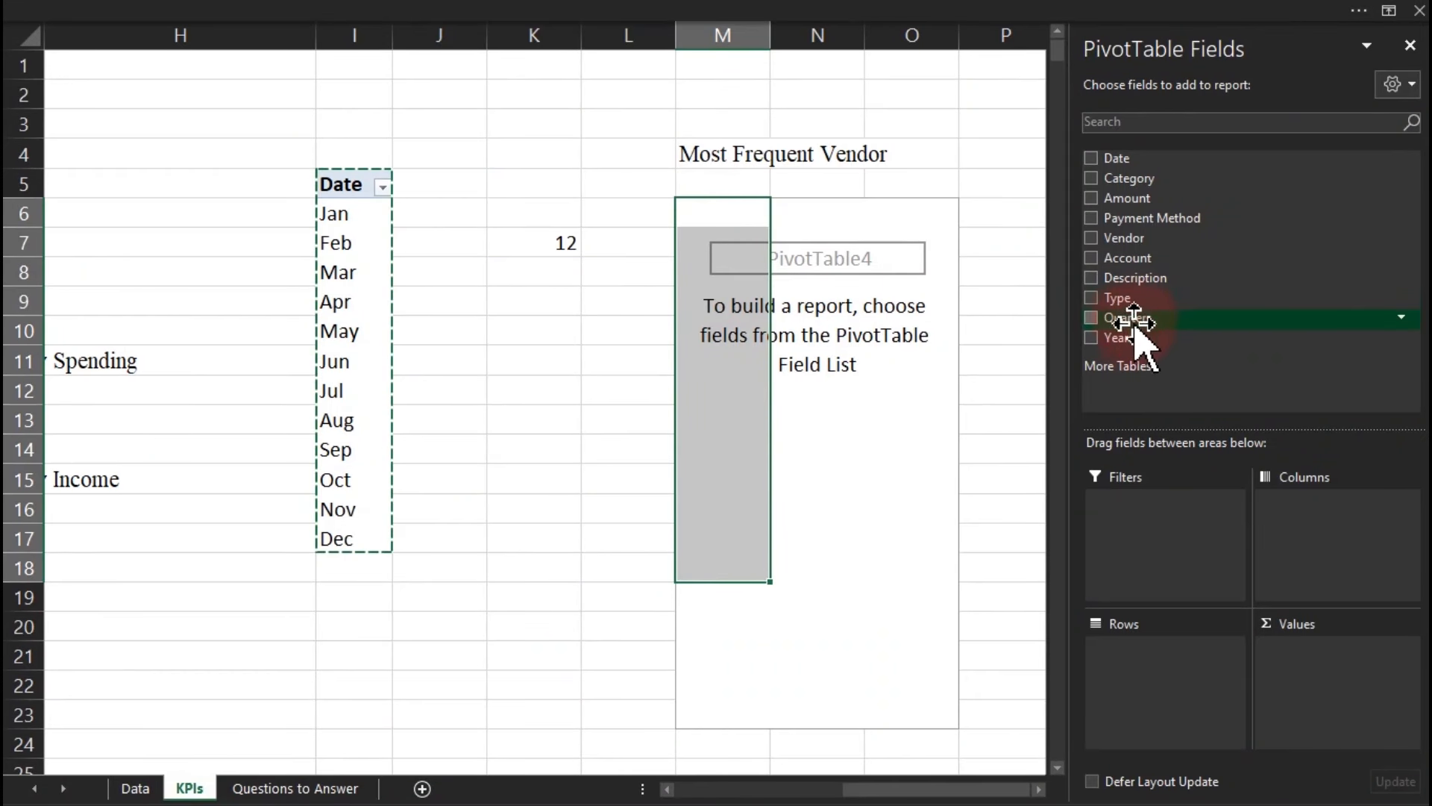
# Add Vendor to the new pivot's Rows and Values to count transactions per vendor.
pyautogui.moveTo(1122, 238); pyautogui.dragTo(1189, 707)
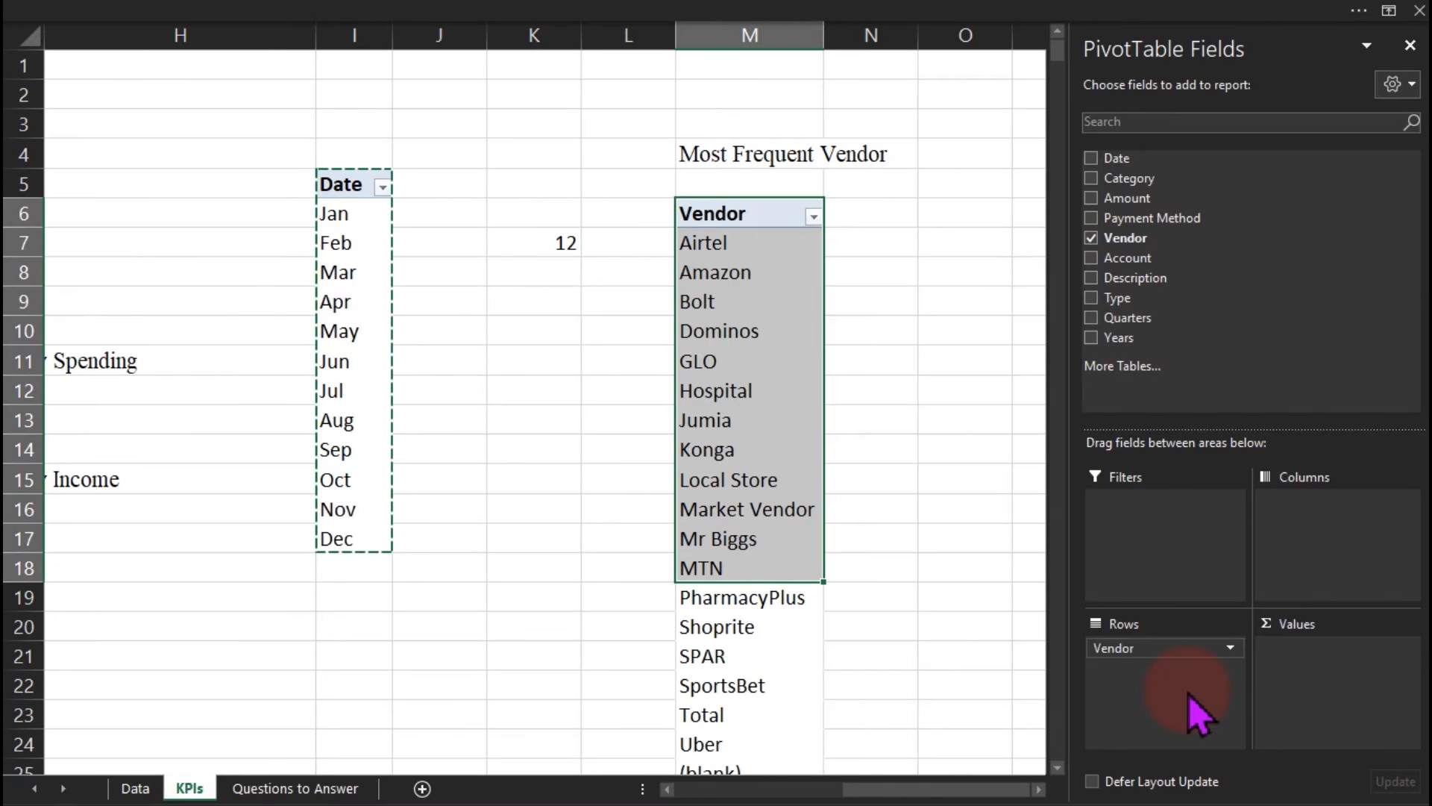
pyautogui.click(782, 396)
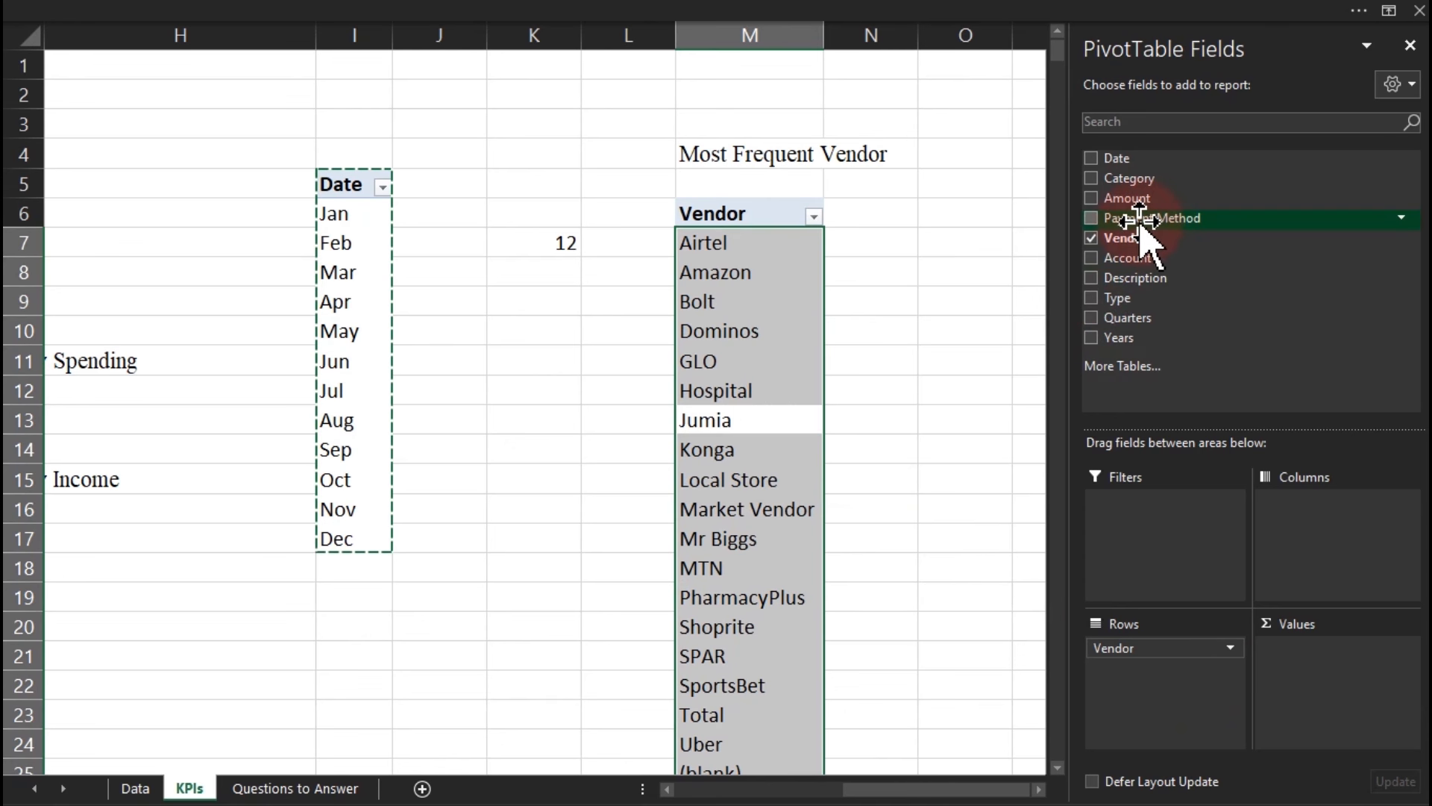
pyautogui.moveTo(1126, 238); pyautogui.dragTo(1321, 695)
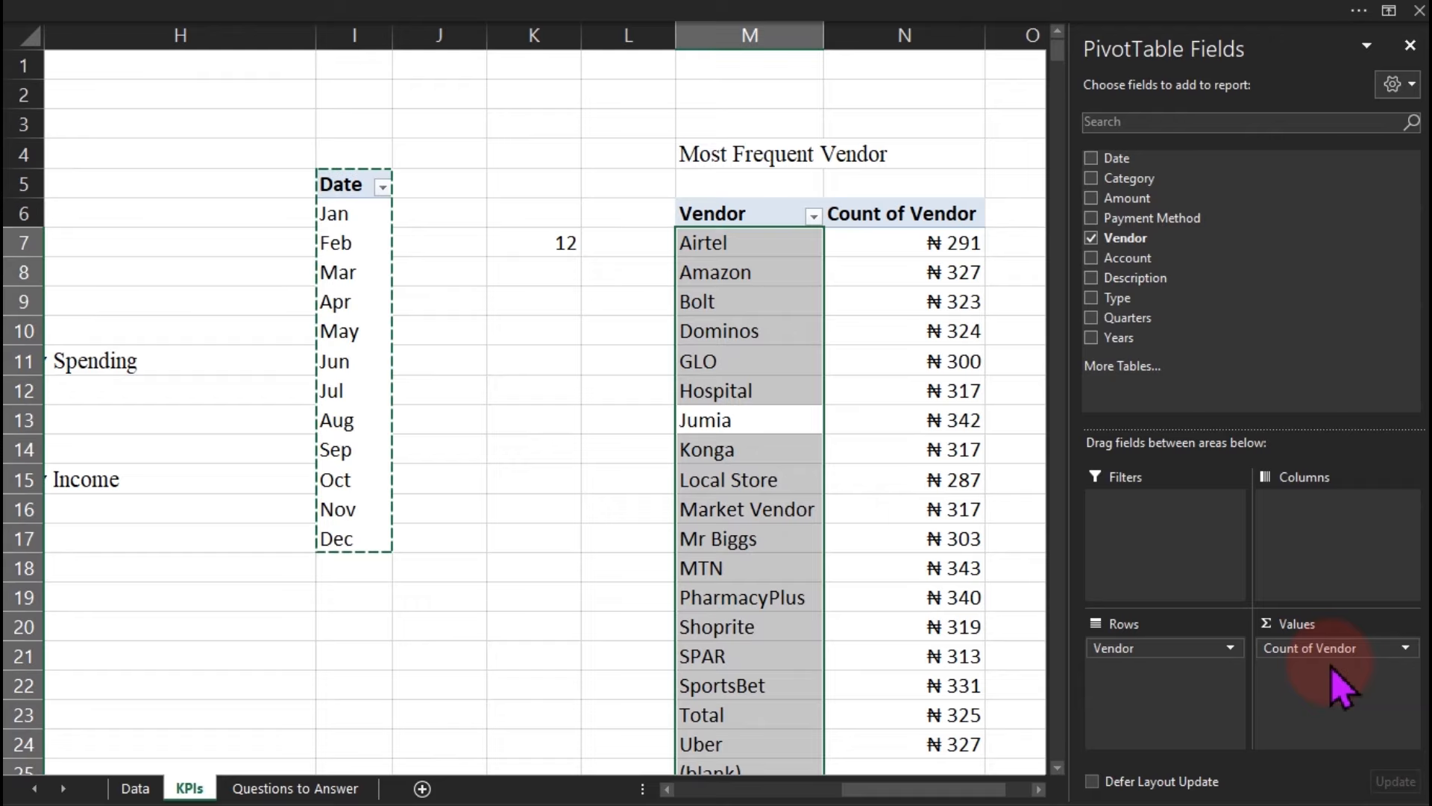
# Apply Comma Style to the Count of Vendor column so counts show without naira.
pyautogui.click(936, 242)
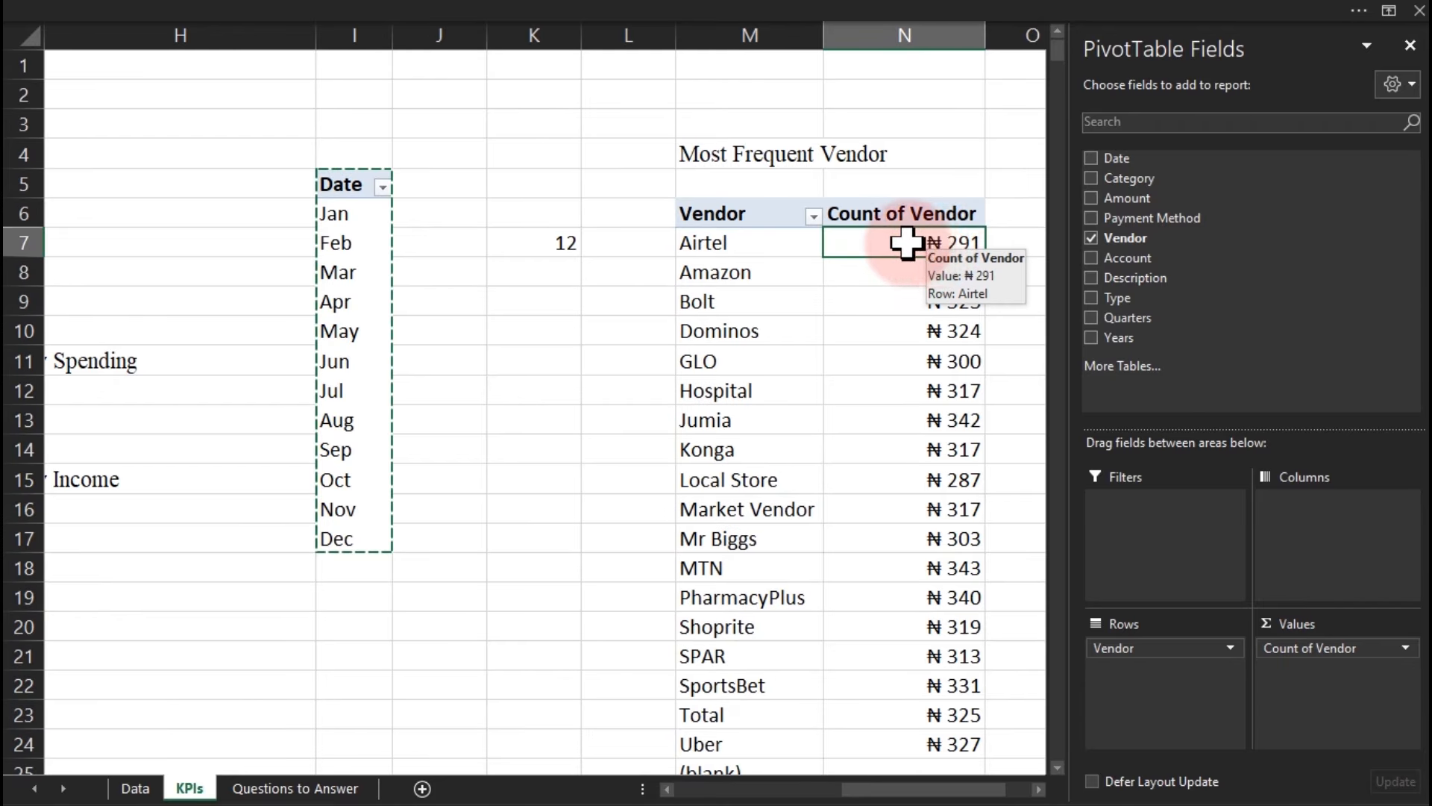
pyautogui.click(901, 195)
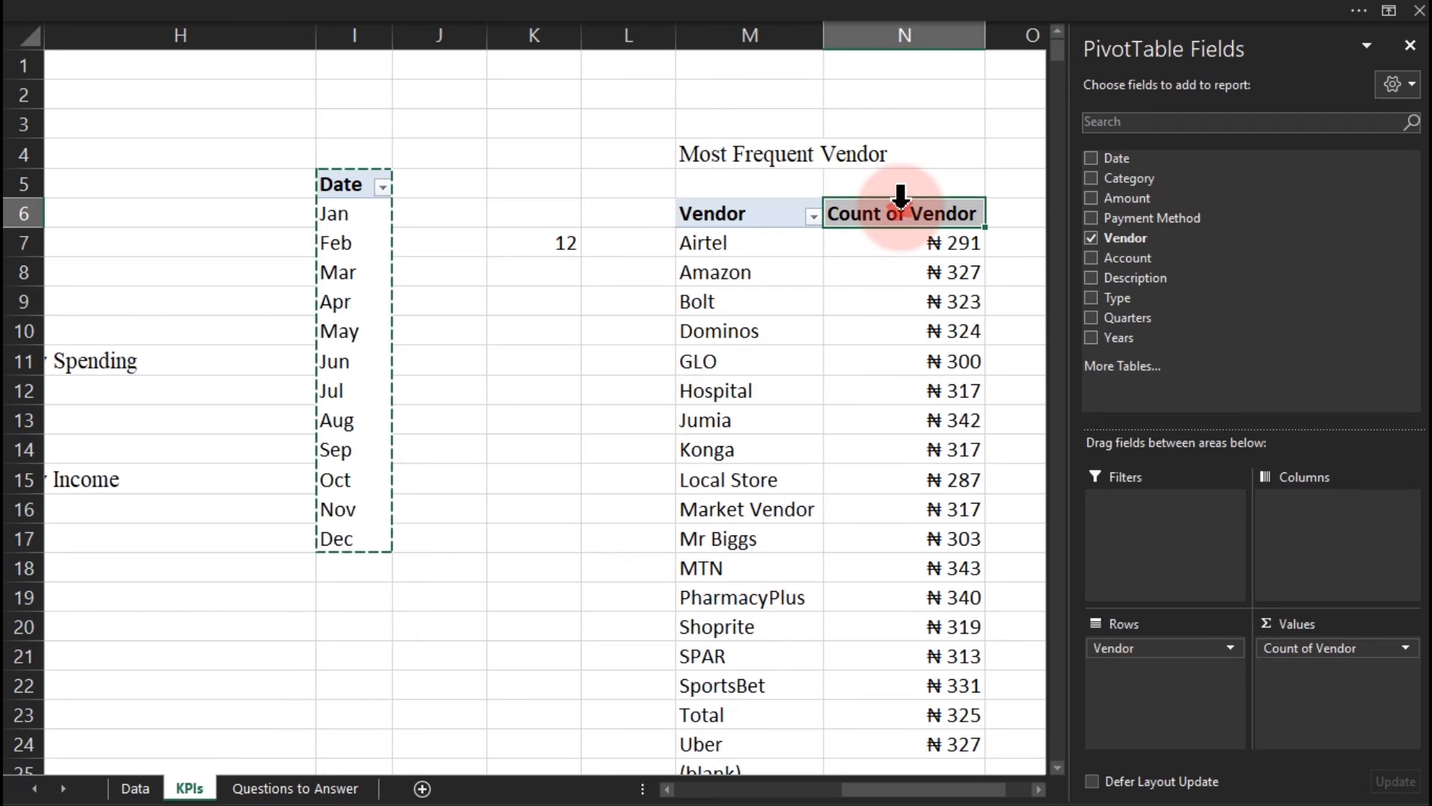
pyautogui.click(909, 240)
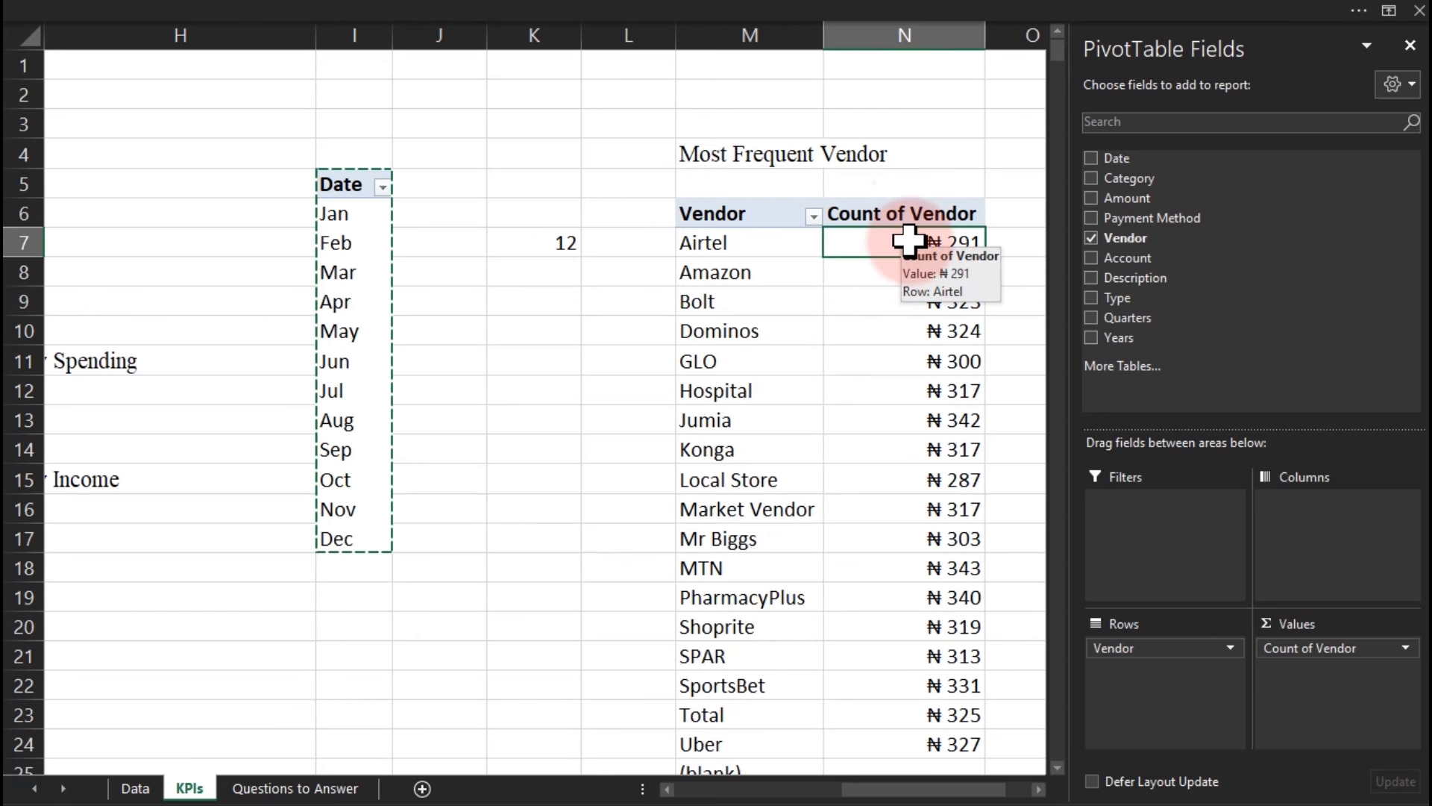
pyautogui.hotkey('ctrl', 'shift', 'Down')
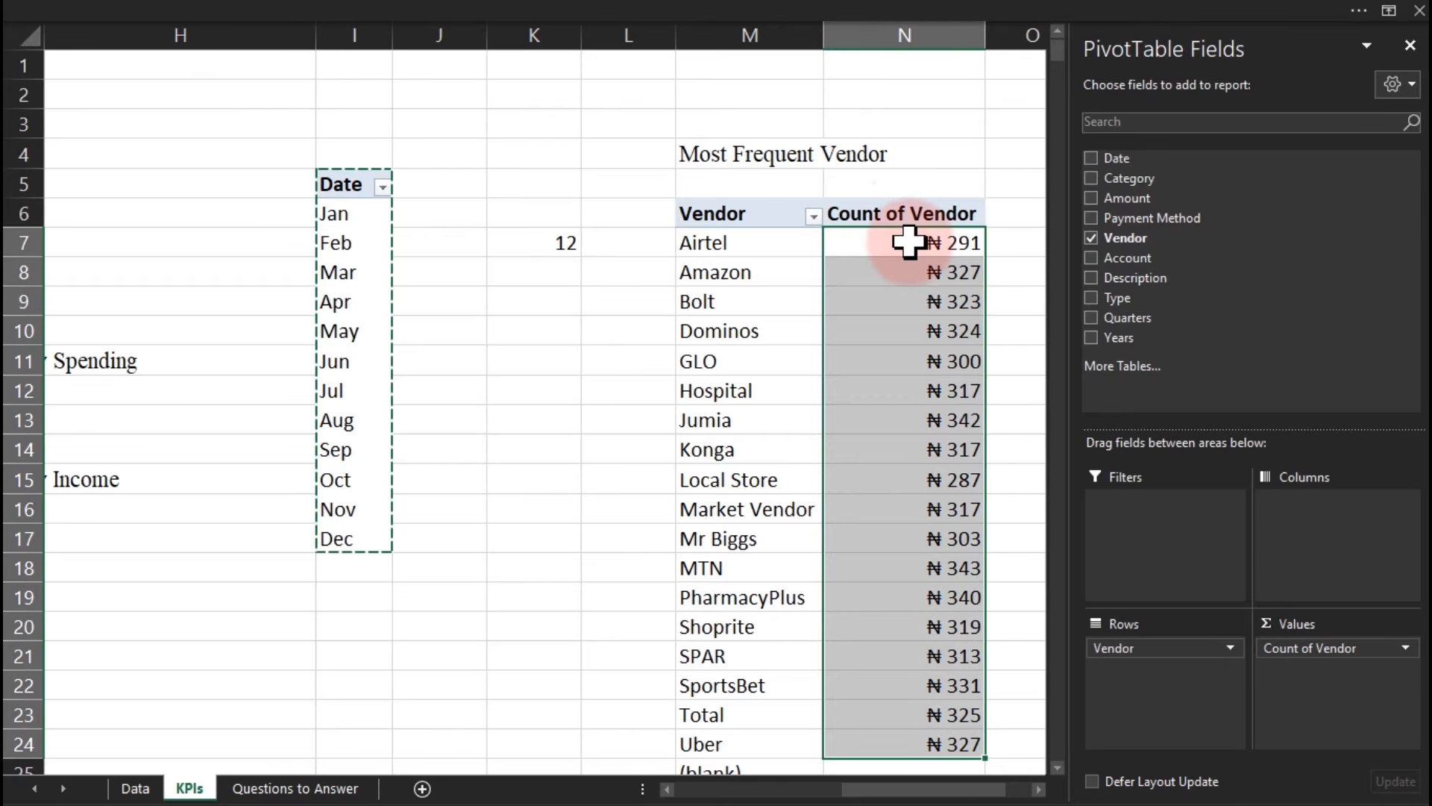
pyautogui.click(544, 15)
pyautogui.click(726, 125)
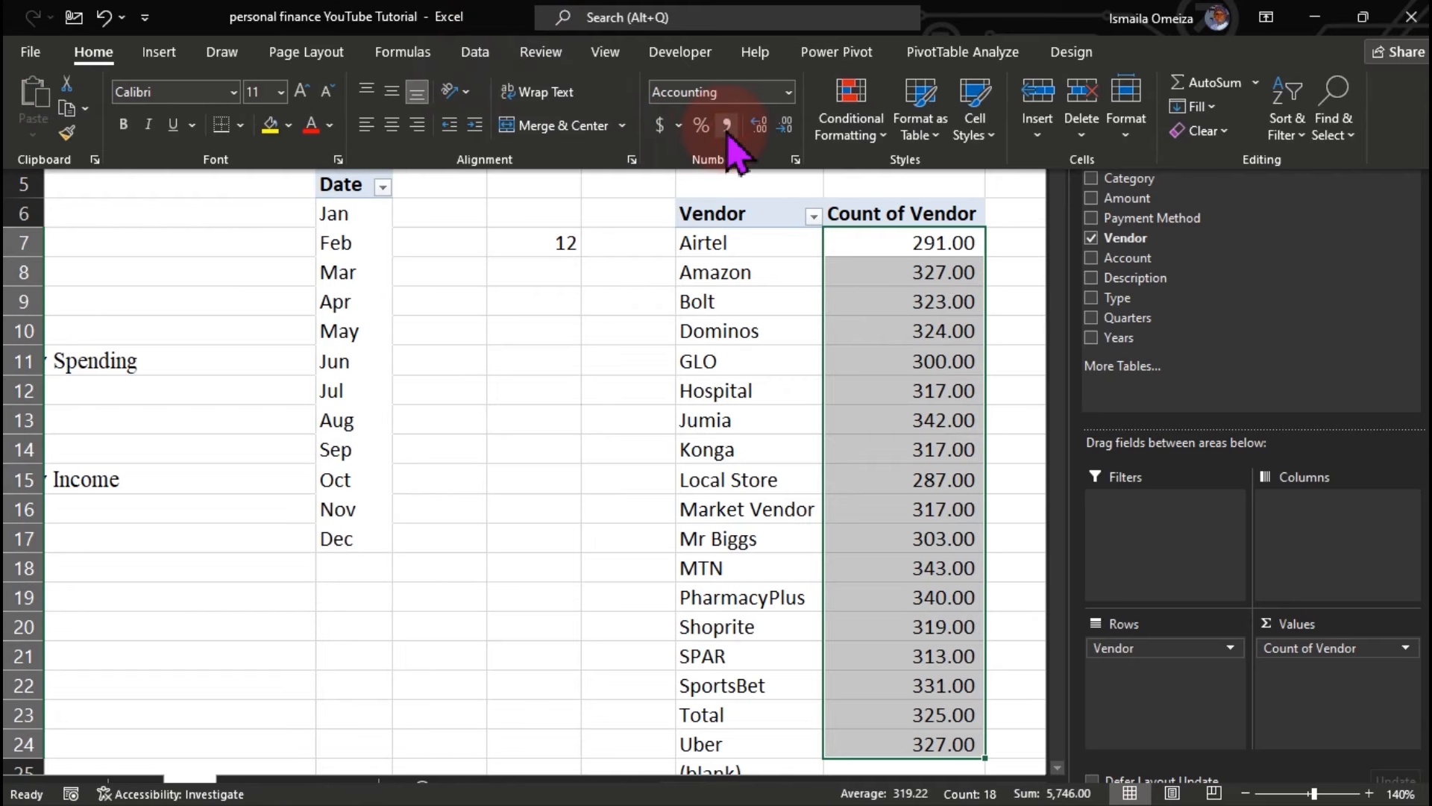
# Show vendor counts as whole numbers and sort largest to smallest, MTN first at 343.
pyautogui.click(785, 126)
pyautogui.click(785, 125)
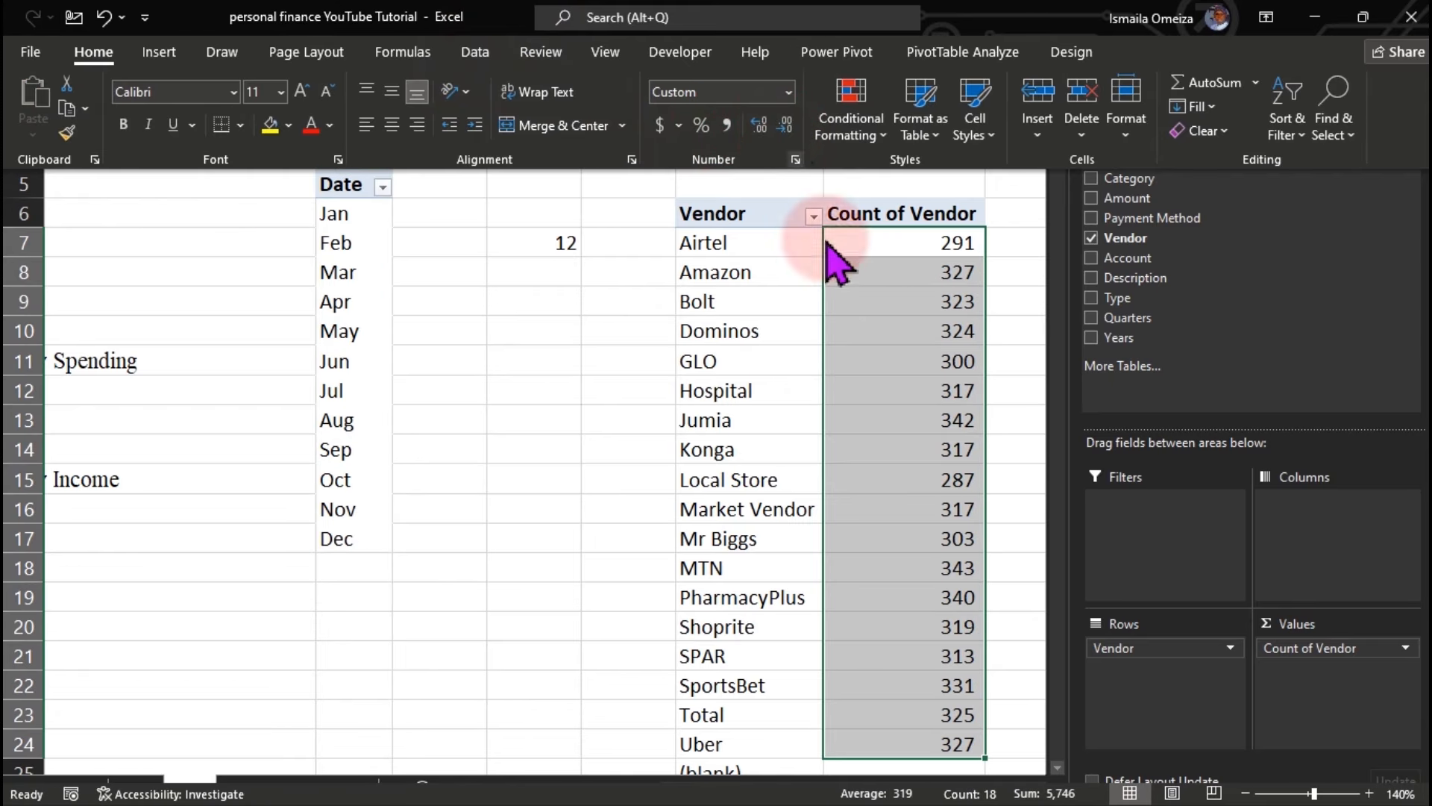
pyautogui.click(892, 385)
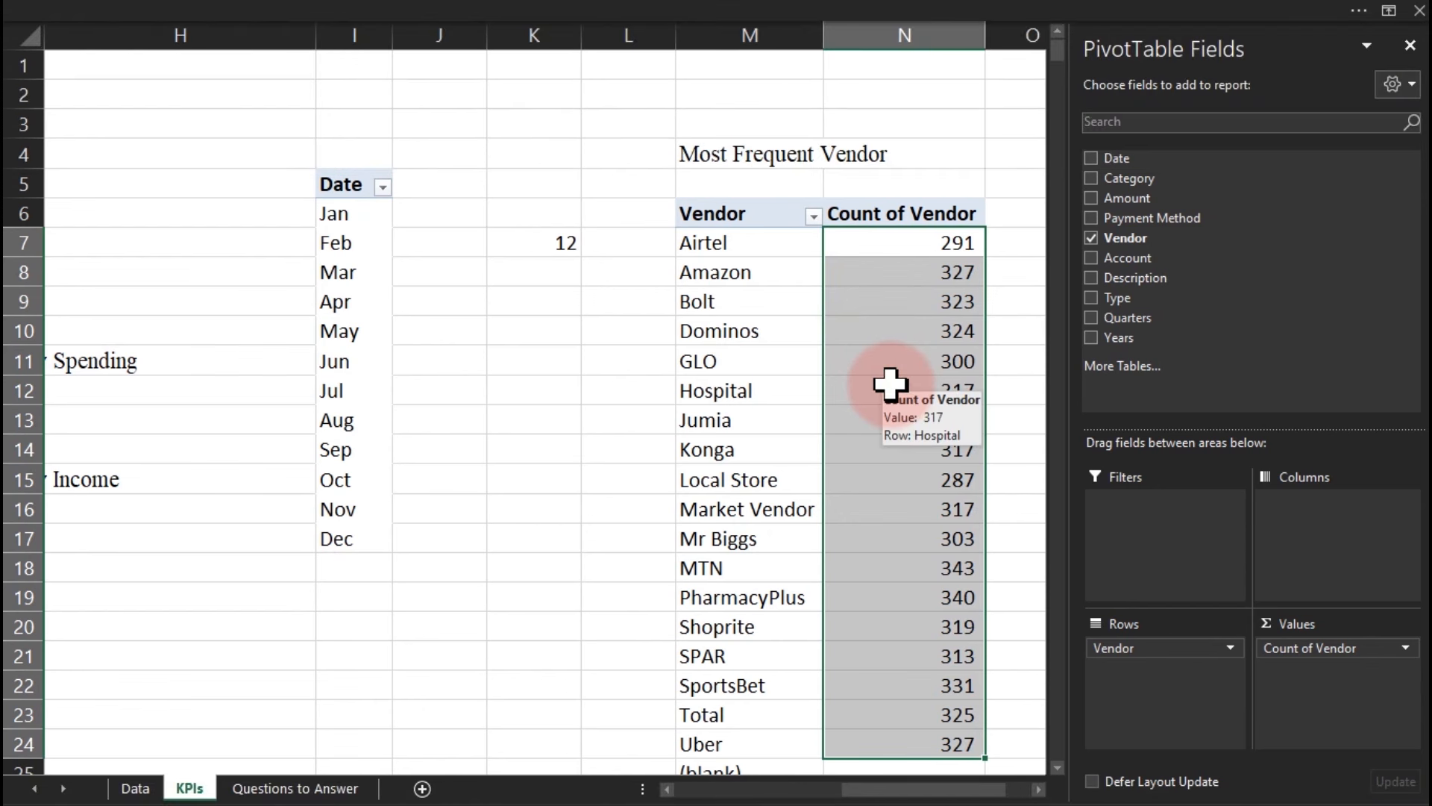
pyautogui.rightClick(861, 250)
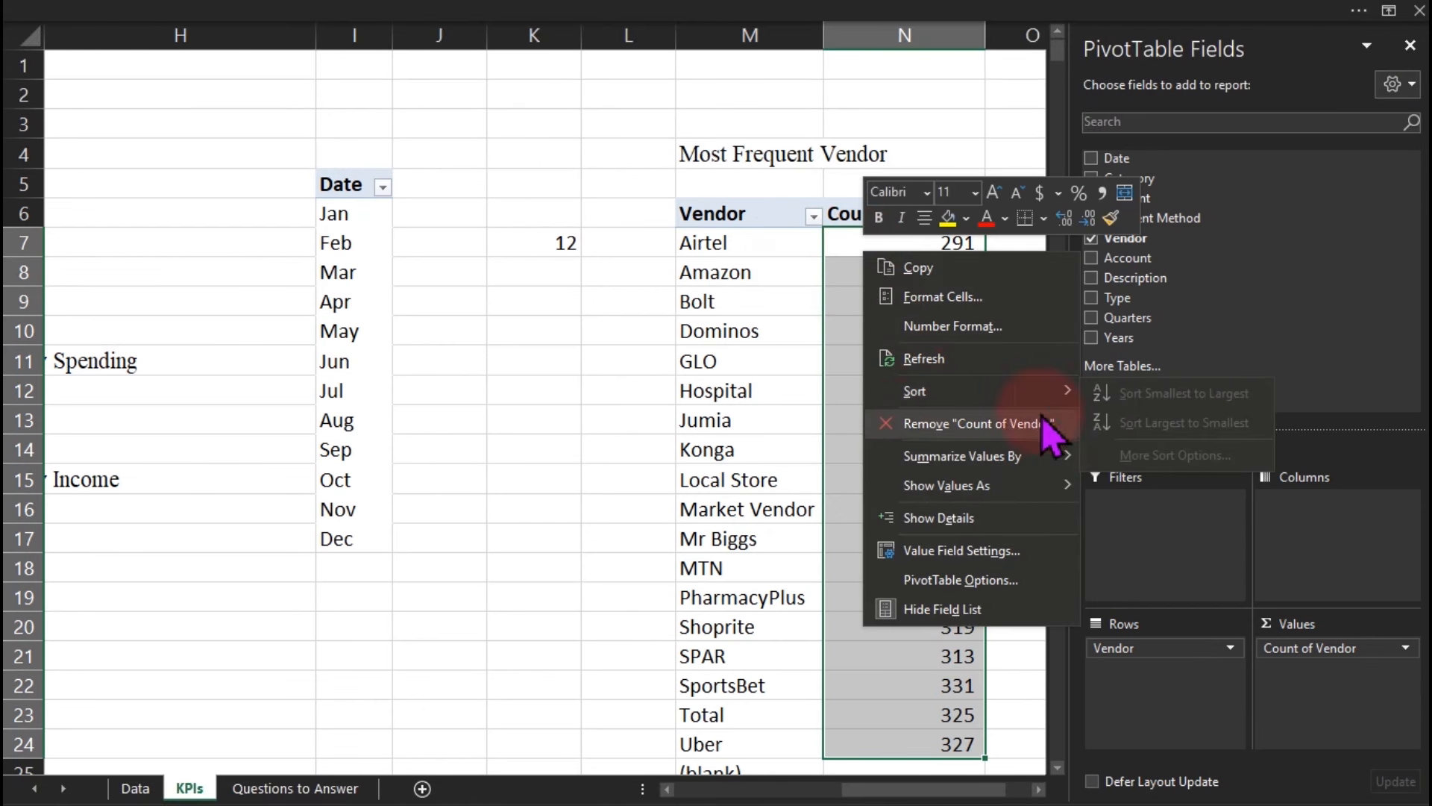
pyautogui.click(839, 477)
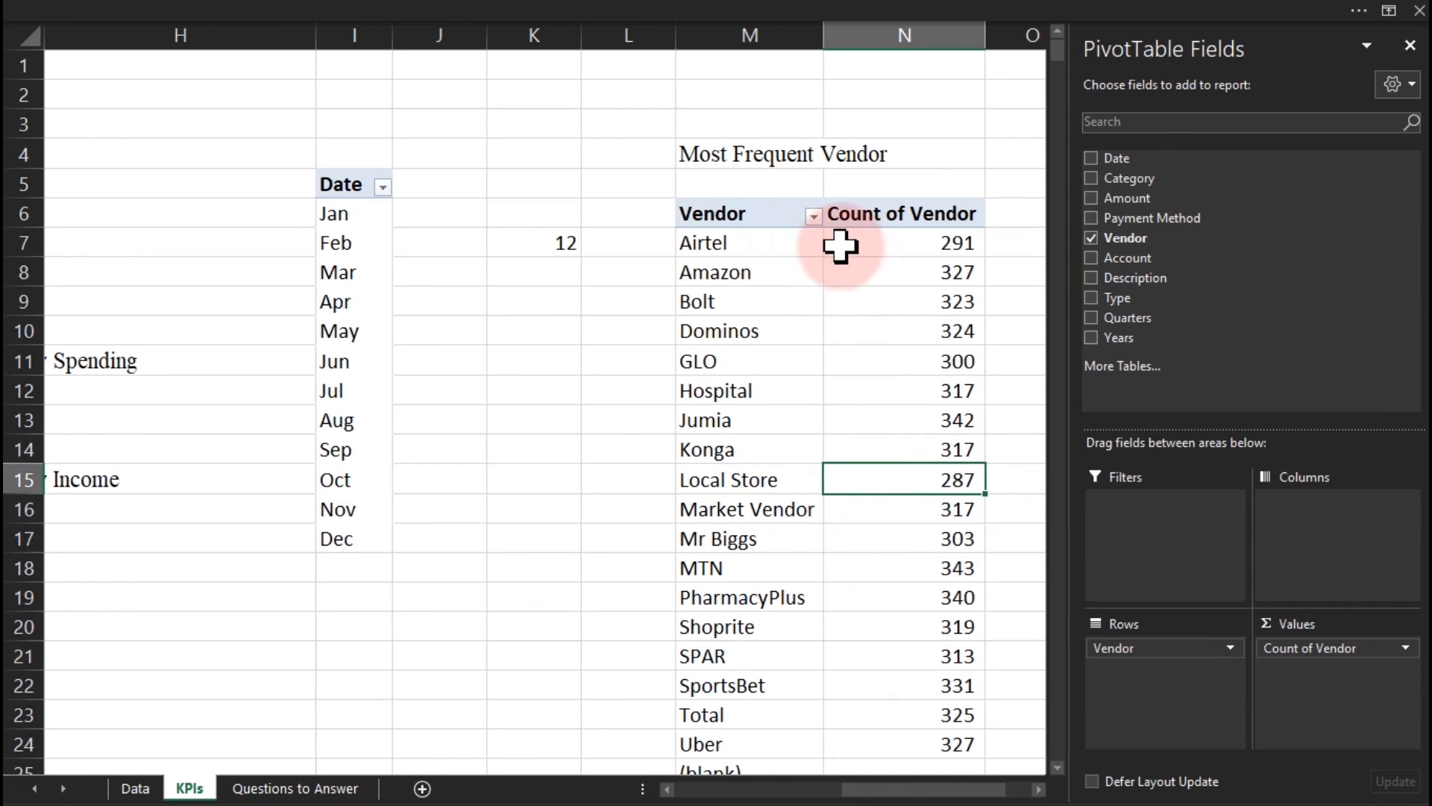
pyautogui.rightClick(864, 246)
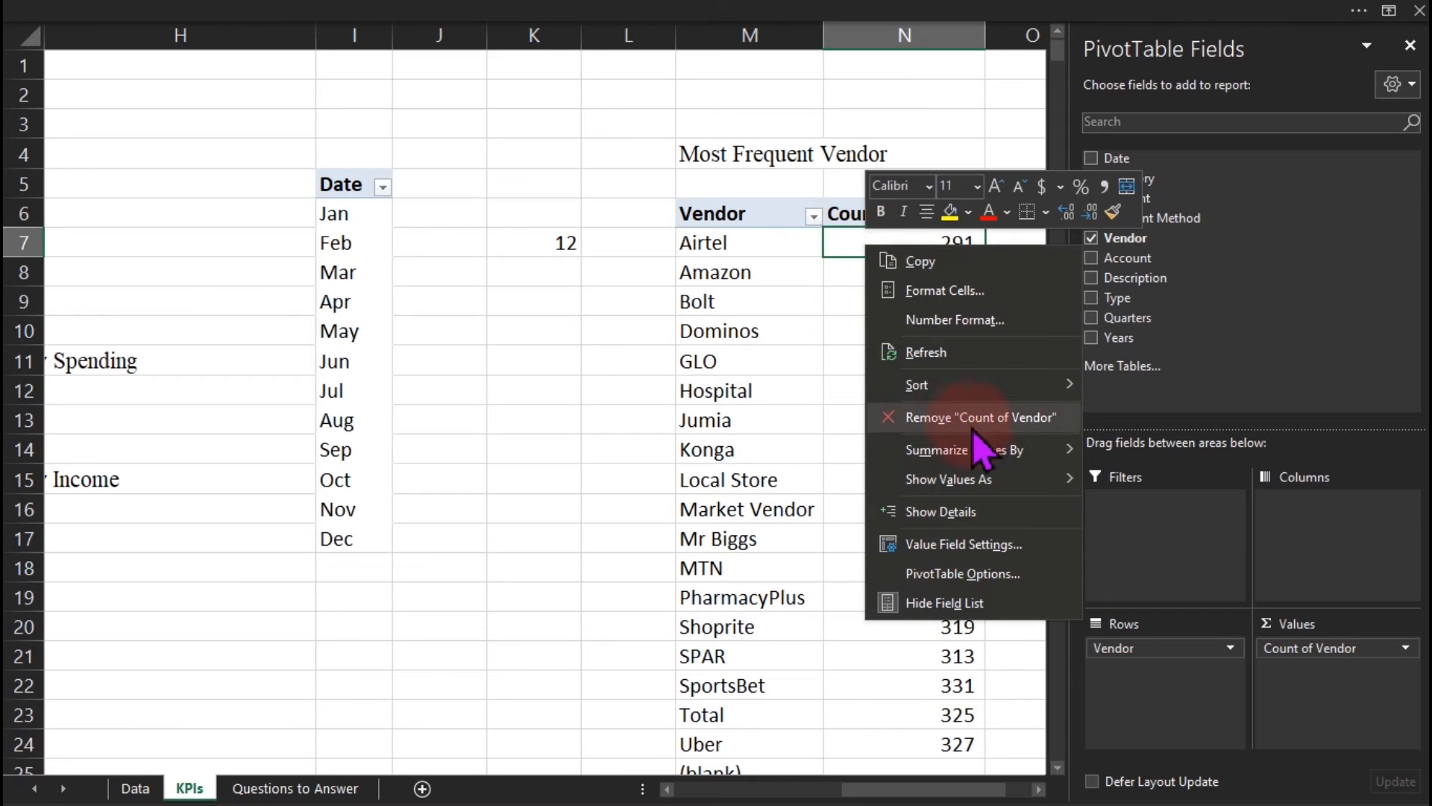
pyautogui.moveTo(988, 381)
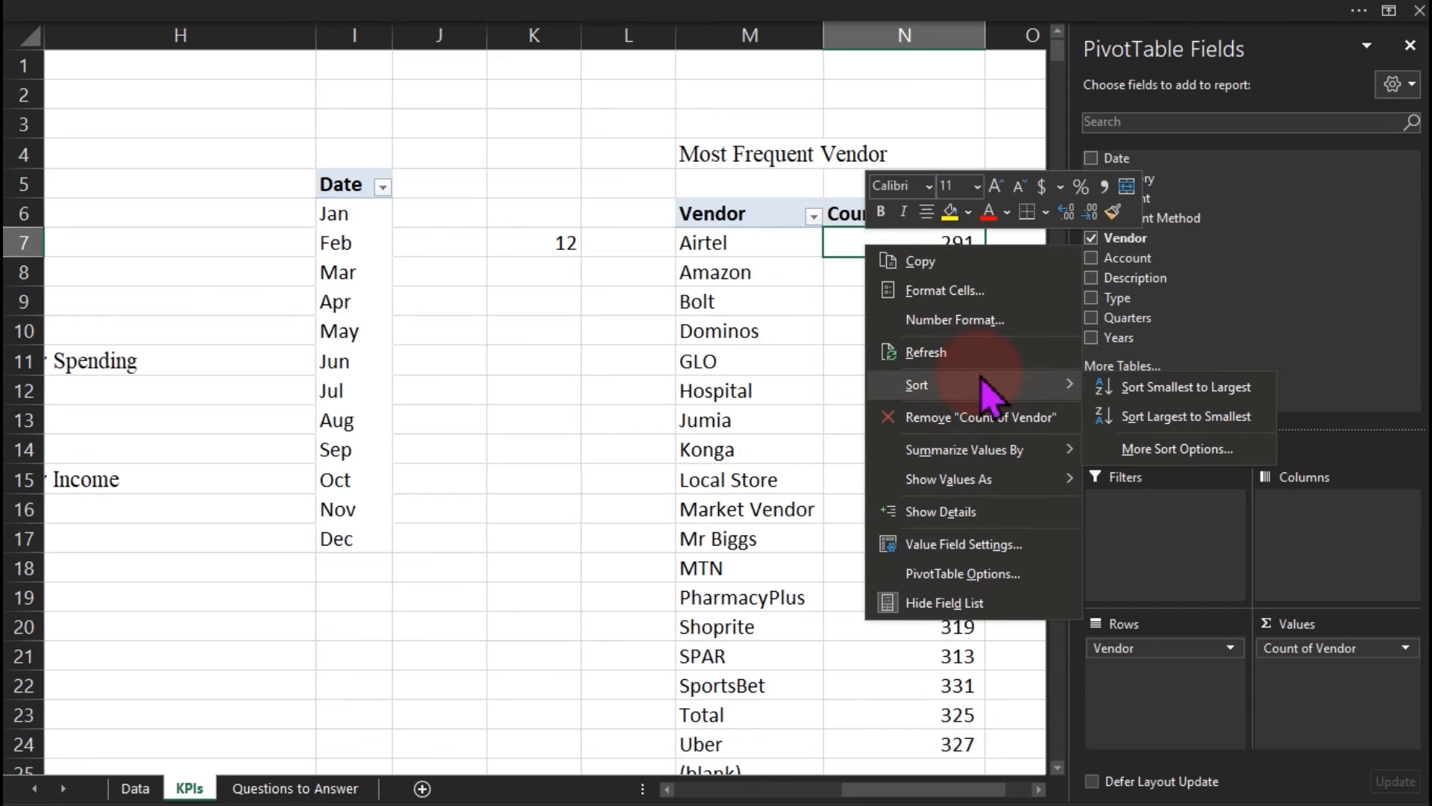
pyautogui.click(1142, 418)
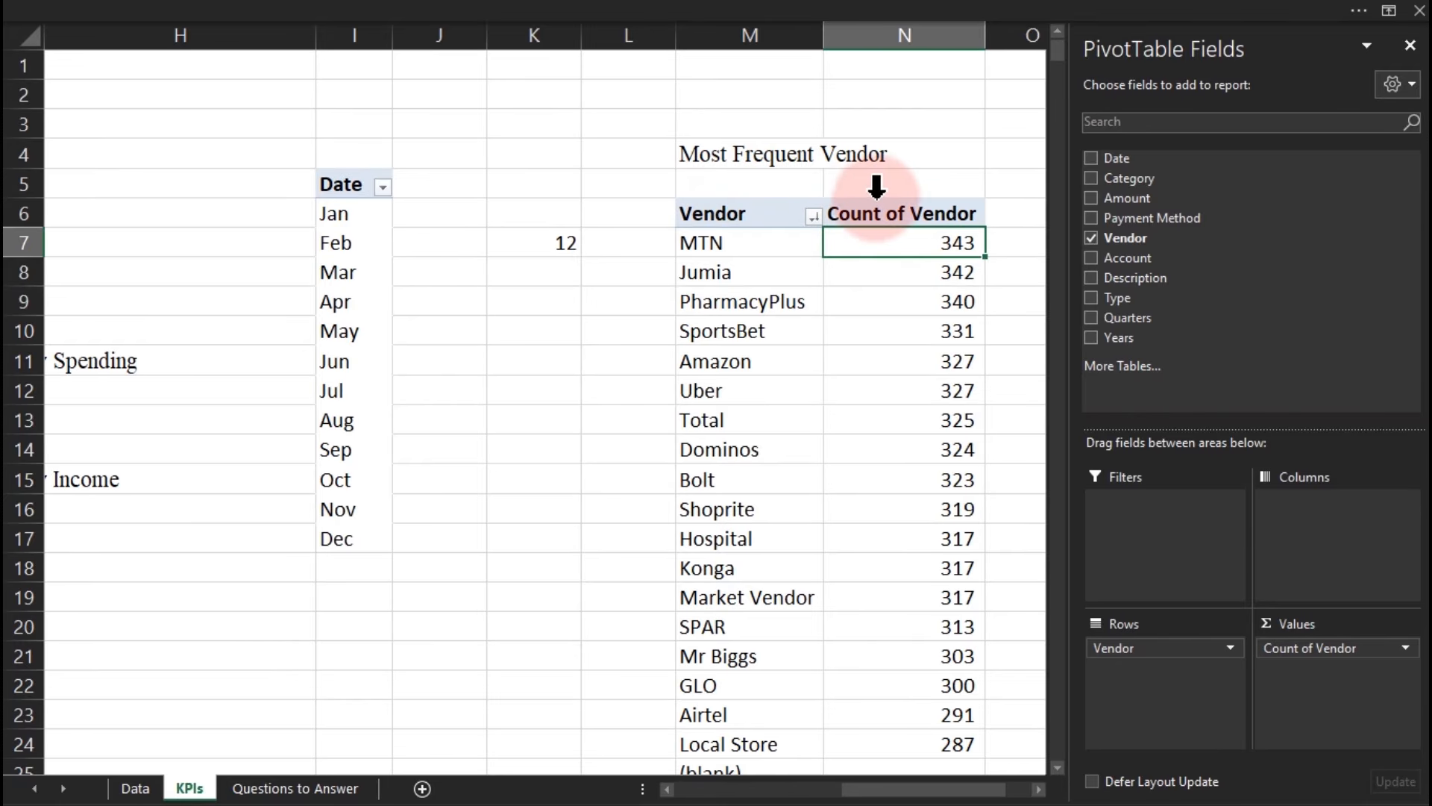
pyautogui.click(1015, 418)
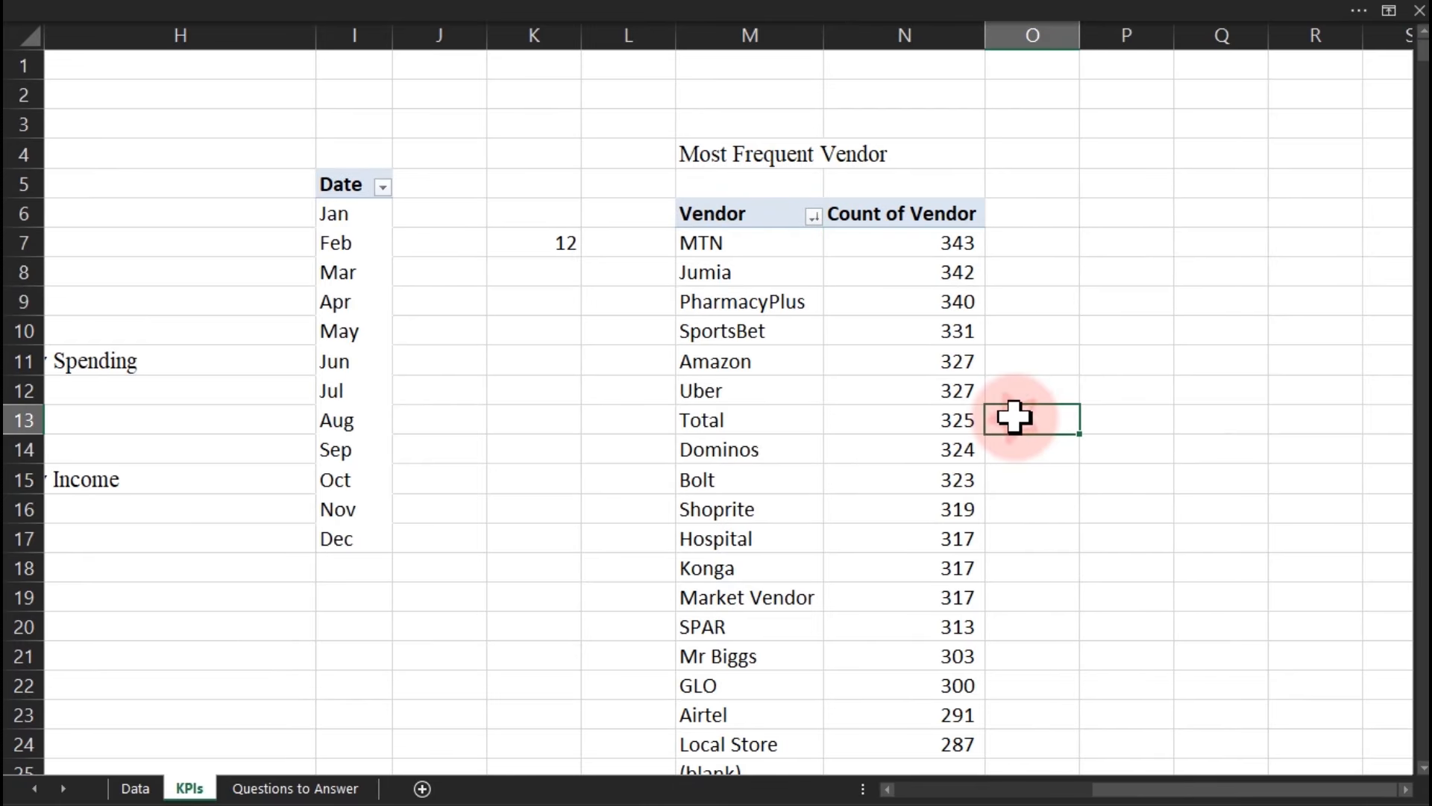
# Enter =MAX(N7:N24) in P8 to get the top vendor count, 343.
pyautogui.press('Right')
pyautogui.press('Right')
pyautogui.press('Right')
pyautogui.press('Right')
pyautogui.press('Right')
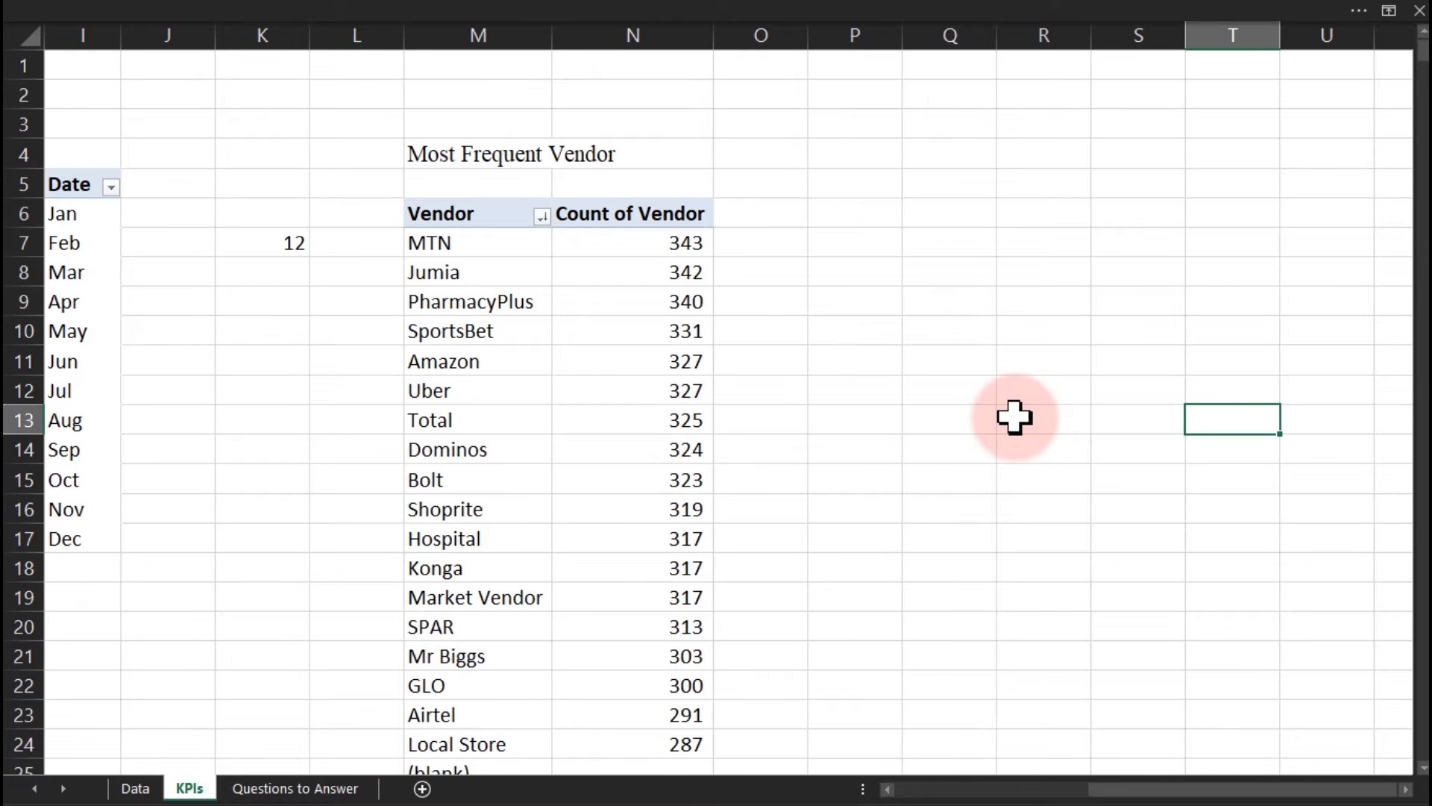
pyautogui.click(877, 267)
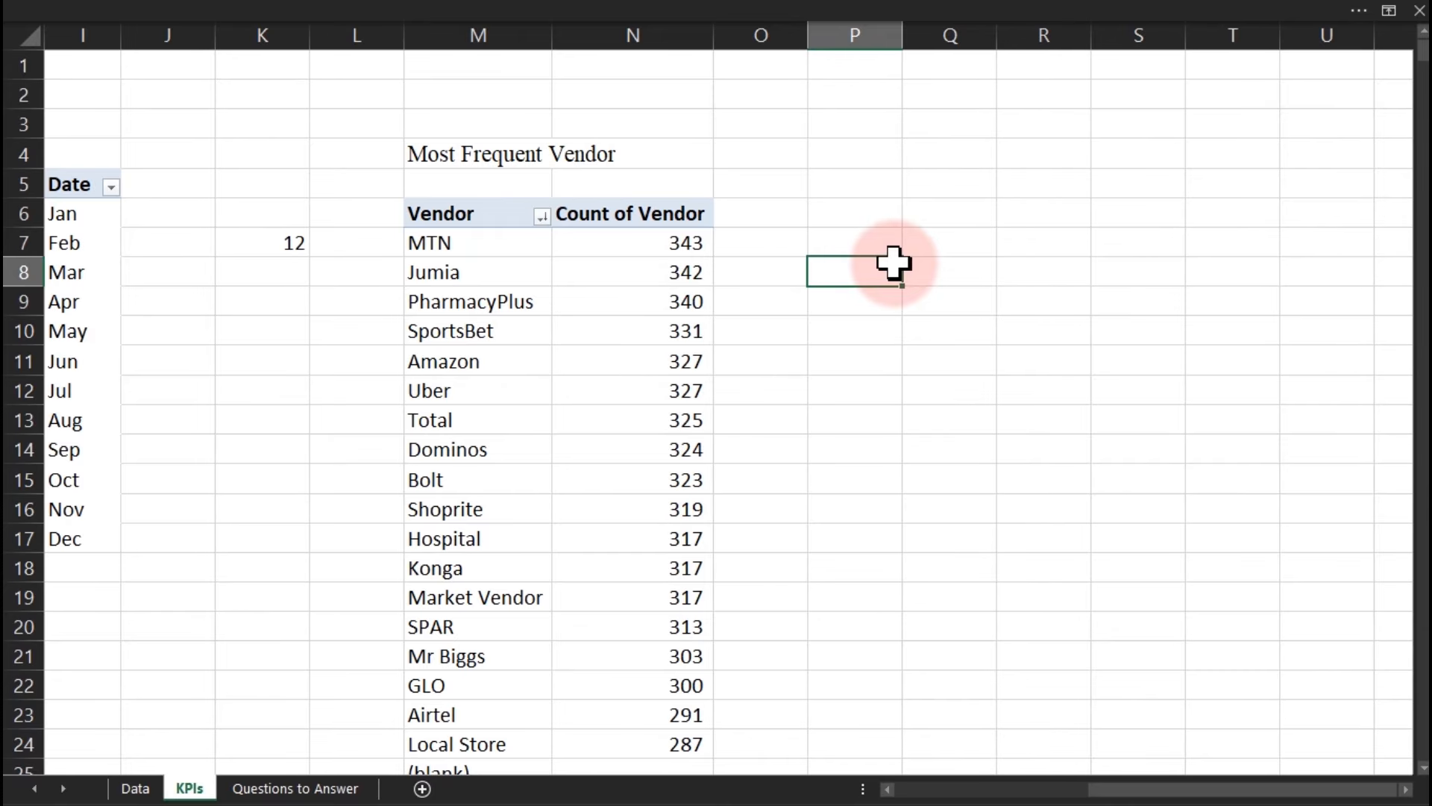
pyautogui.write('=ma')
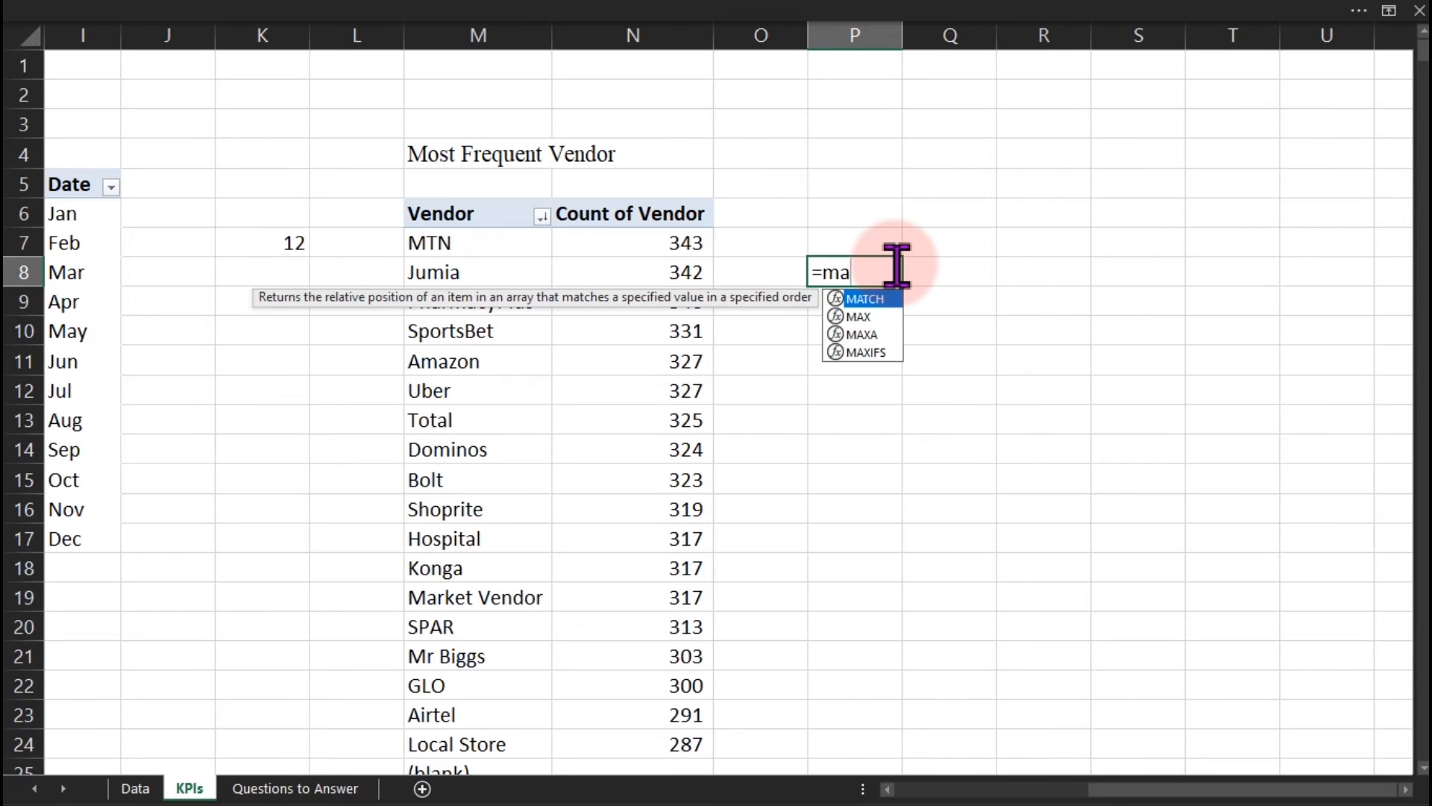
pyautogui.write('x')
pyautogui.press('Tab')
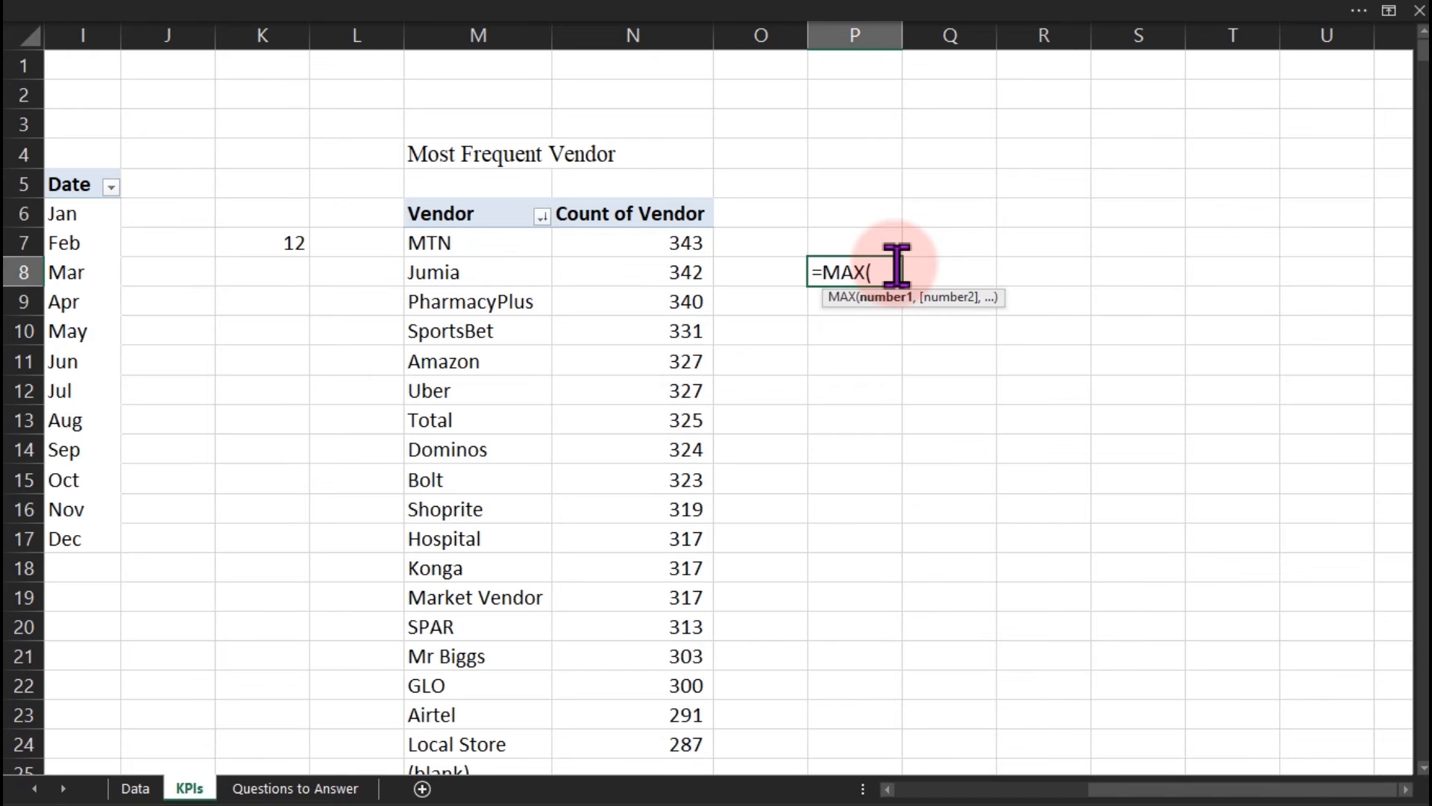
pyautogui.click(614, 236)
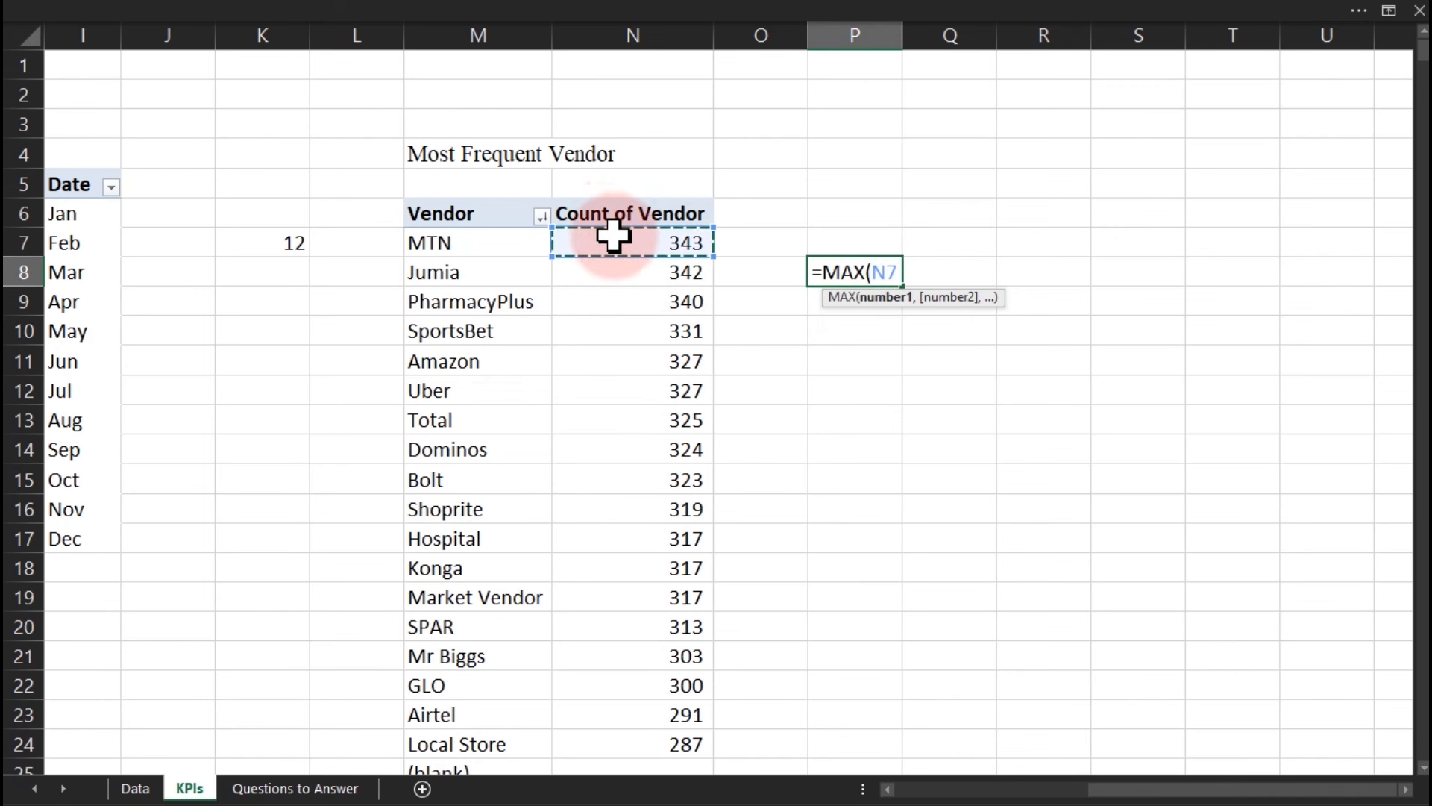
pyautogui.hotkey('ctrl', 'shift', 'Down')
pyautogui.press('Return')
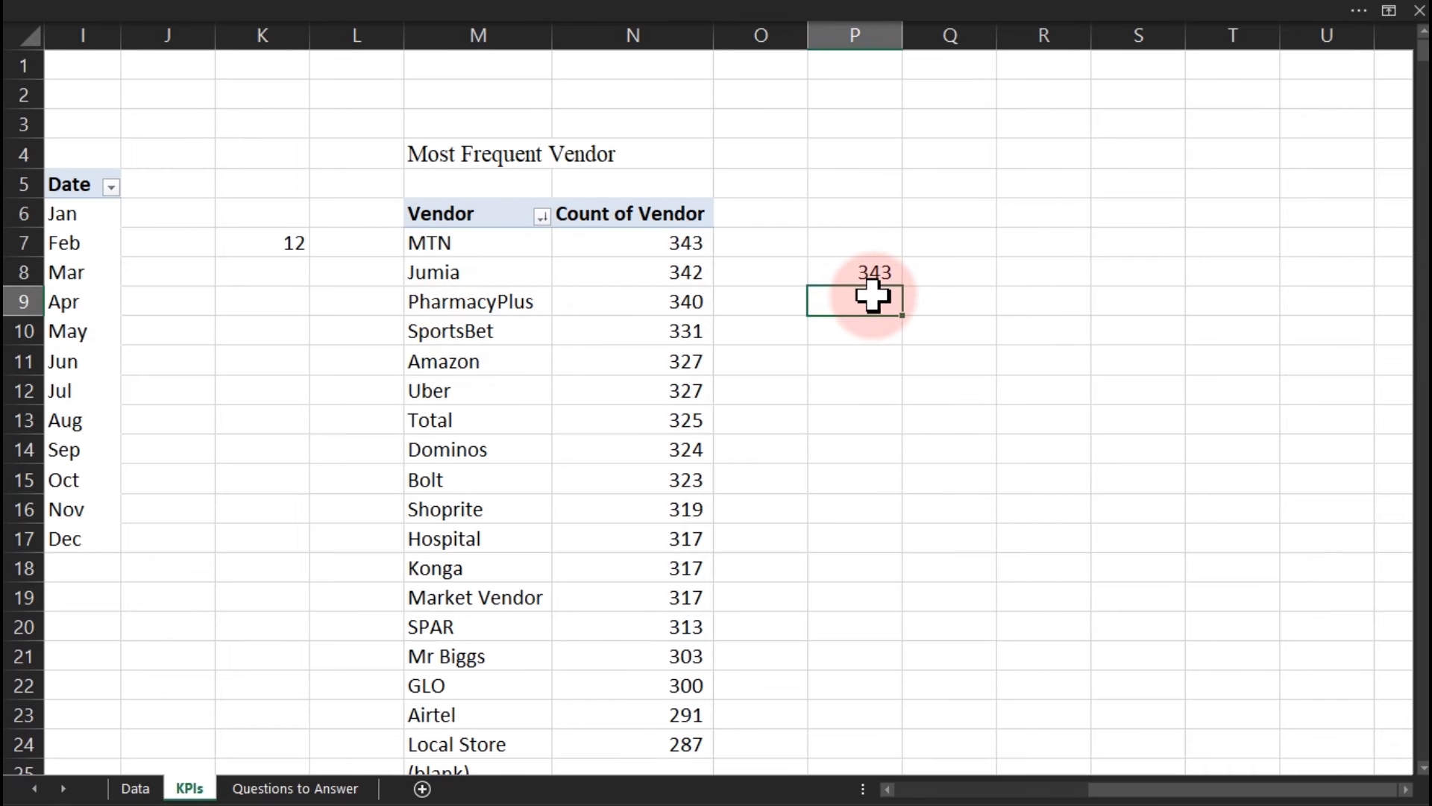
# Enter =INDEX(M7:M25,1) in P9 to return the top vendor, MTN.
pyautogui.write('ind')
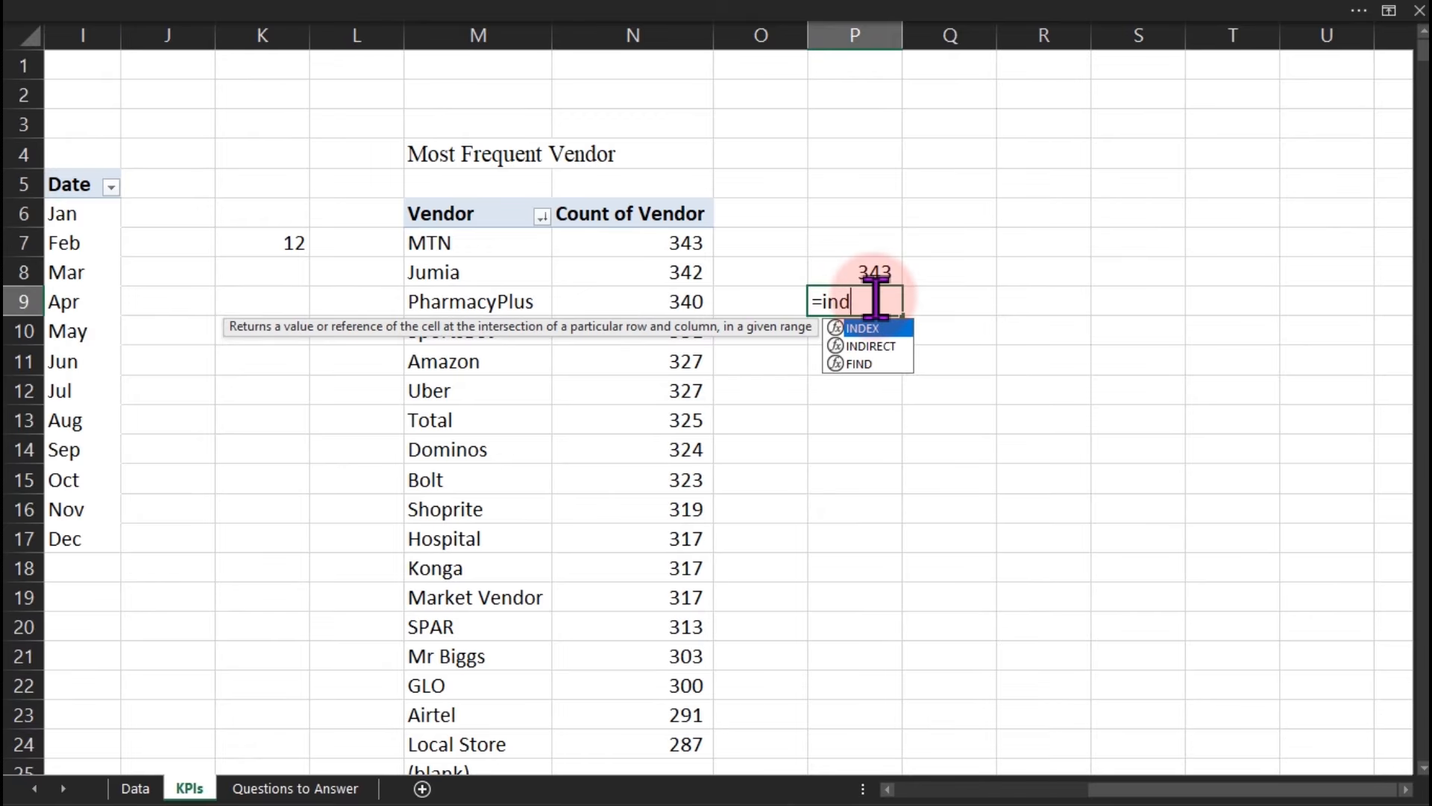
pyautogui.press('Tab')
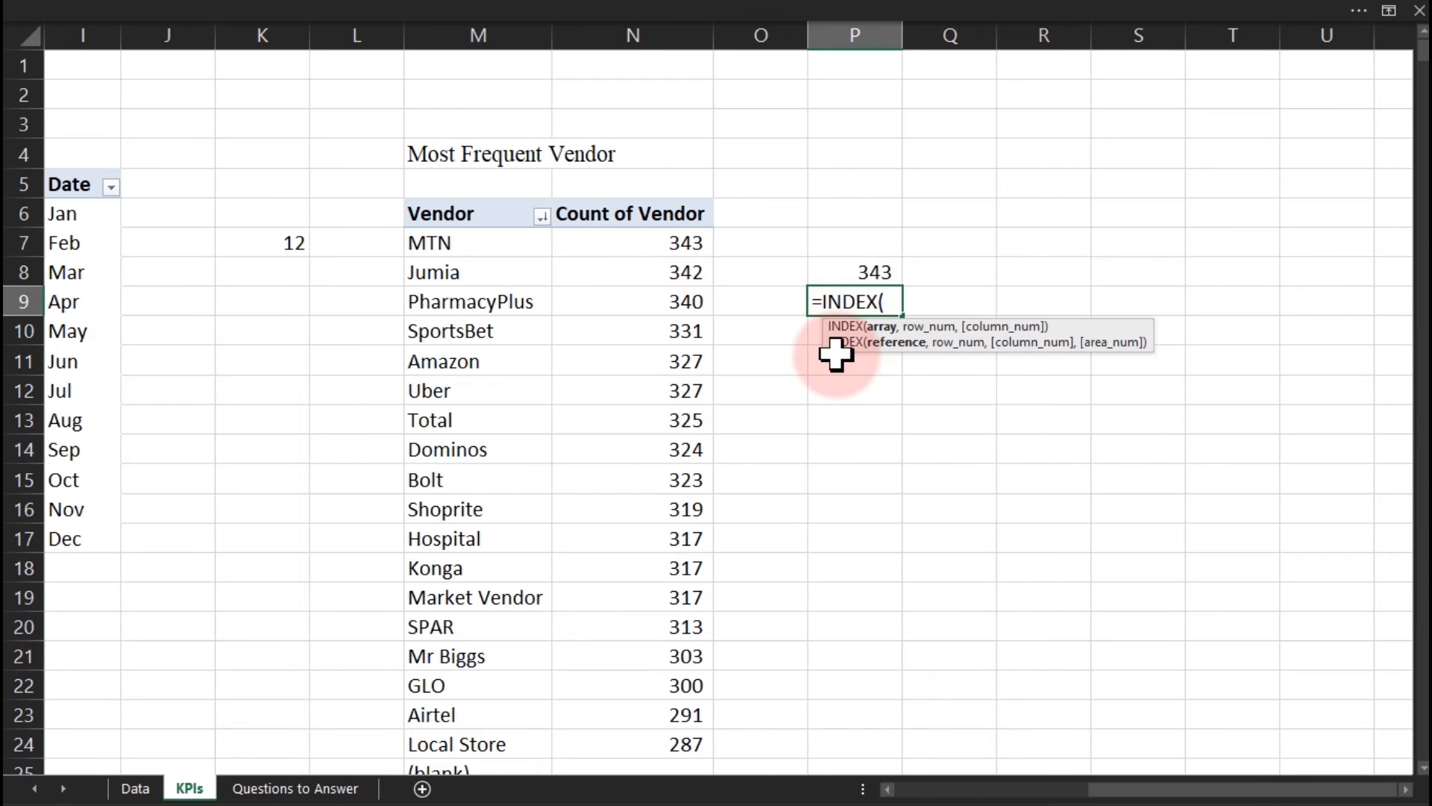
pyautogui.click(457, 247)
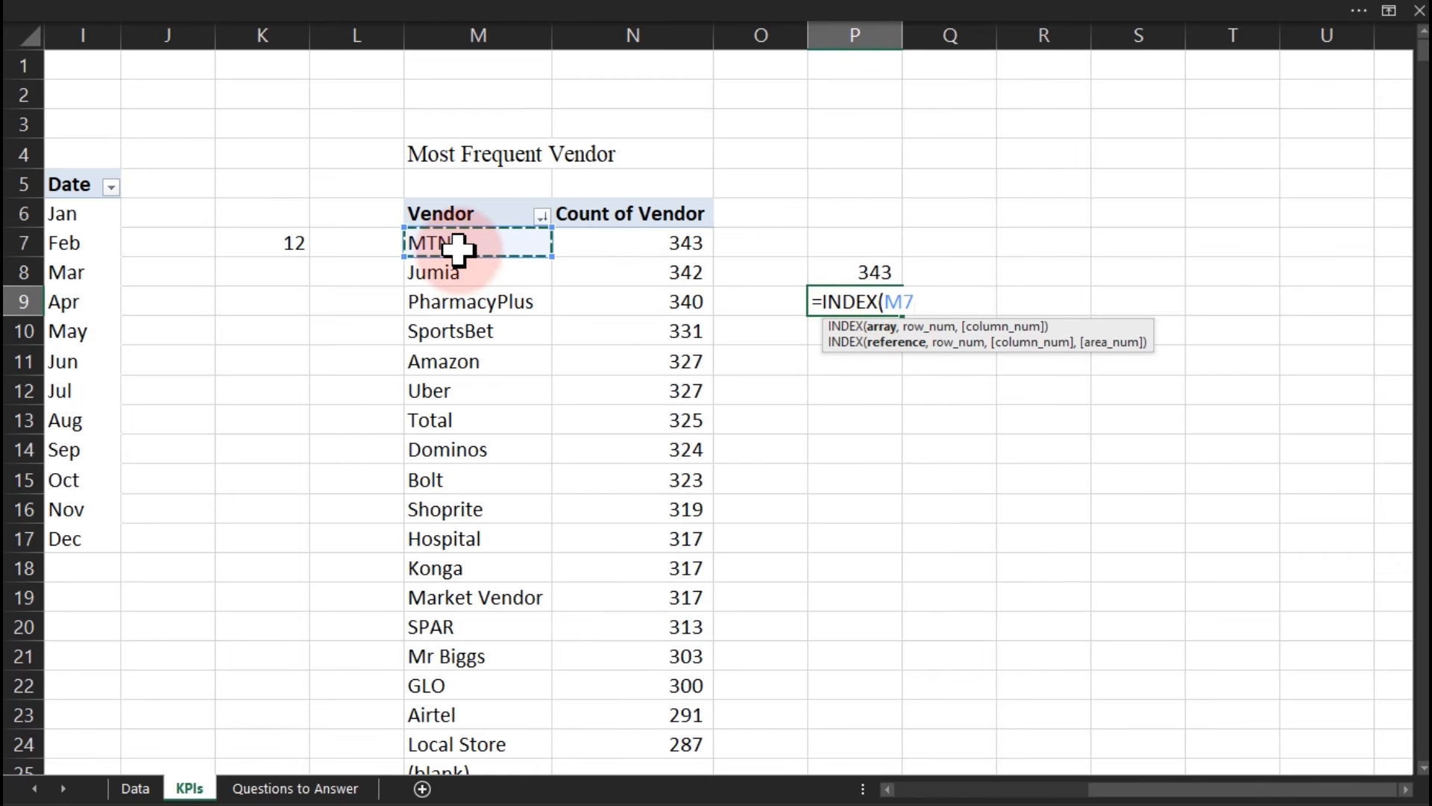
pyautogui.hotkey('ctrl', 'shift', 'Down')
pyautogui.write(',')
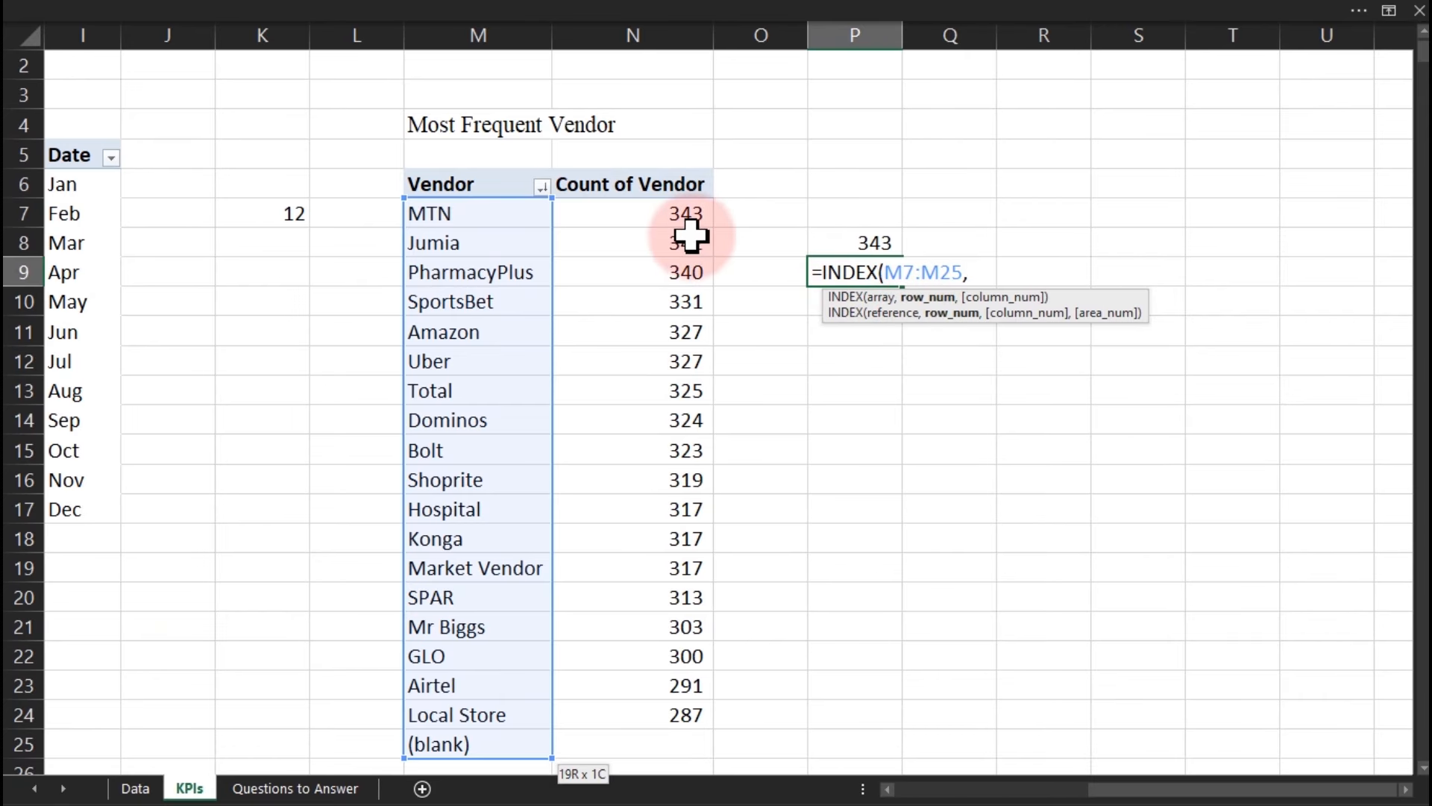
pyautogui.write('1')
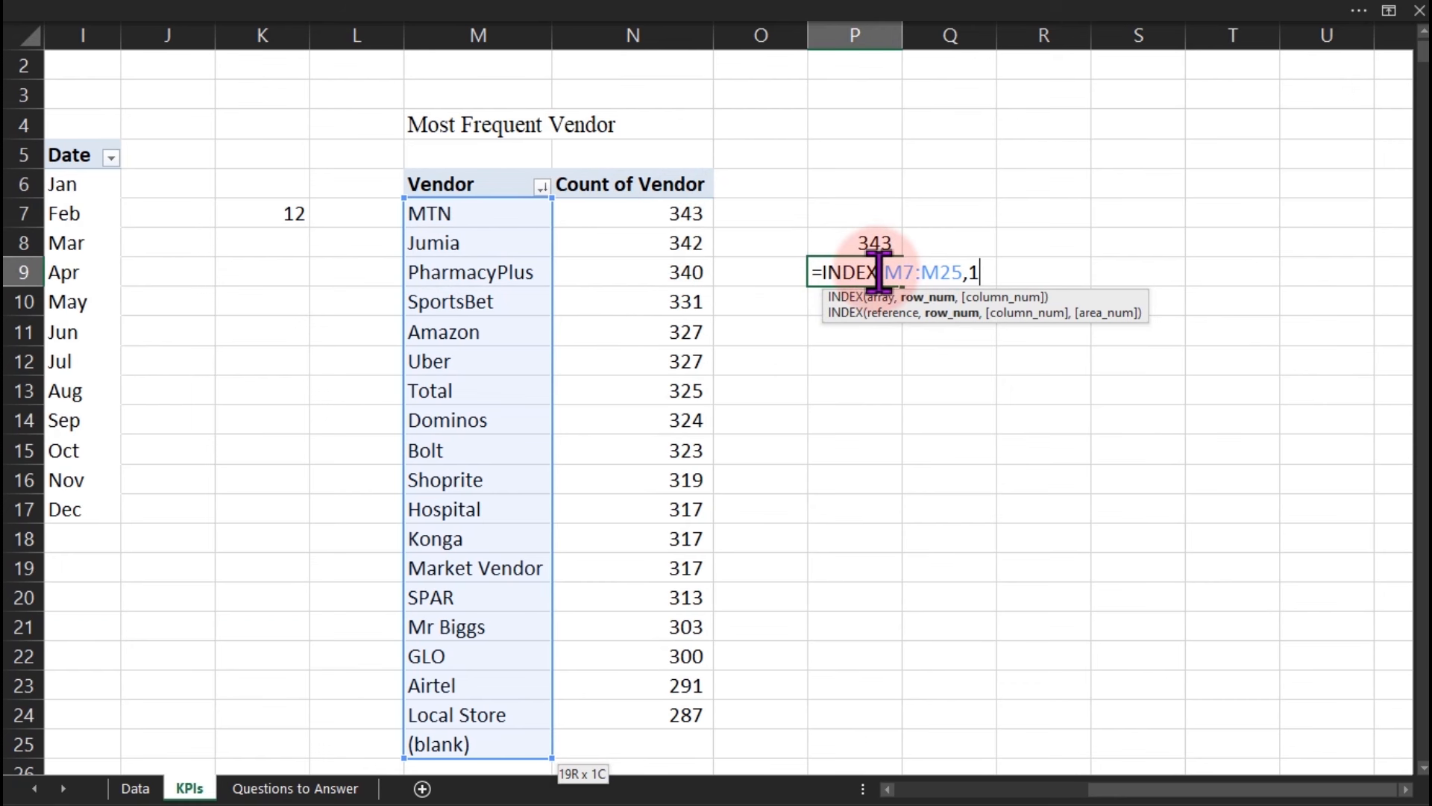
pyautogui.write(')')
pyautogui.press('Return')
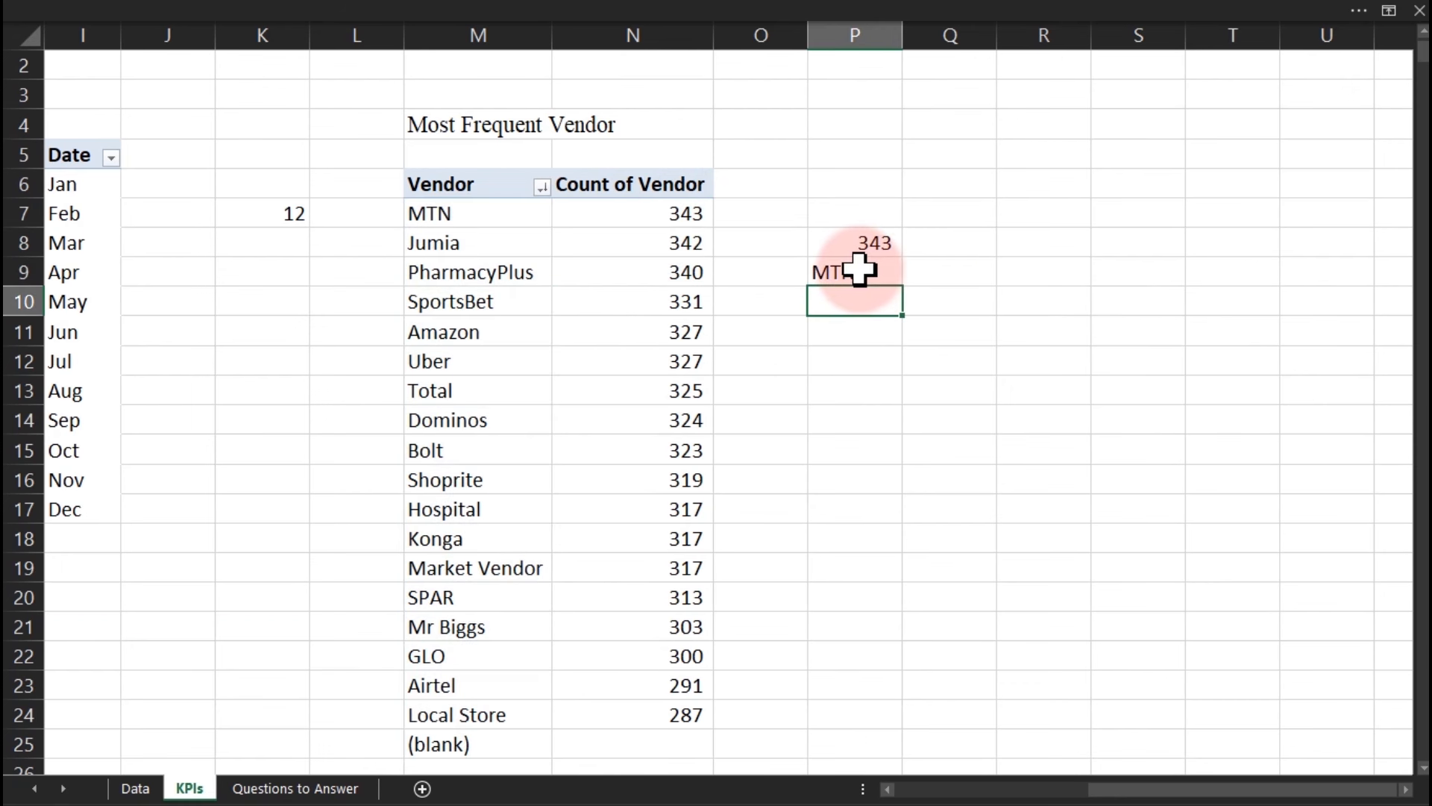
# Check the pivot's top vendor and 343 count against the P8 and P9 results.
pyautogui.click(428, 216)
pyautogui.click(653, 215)
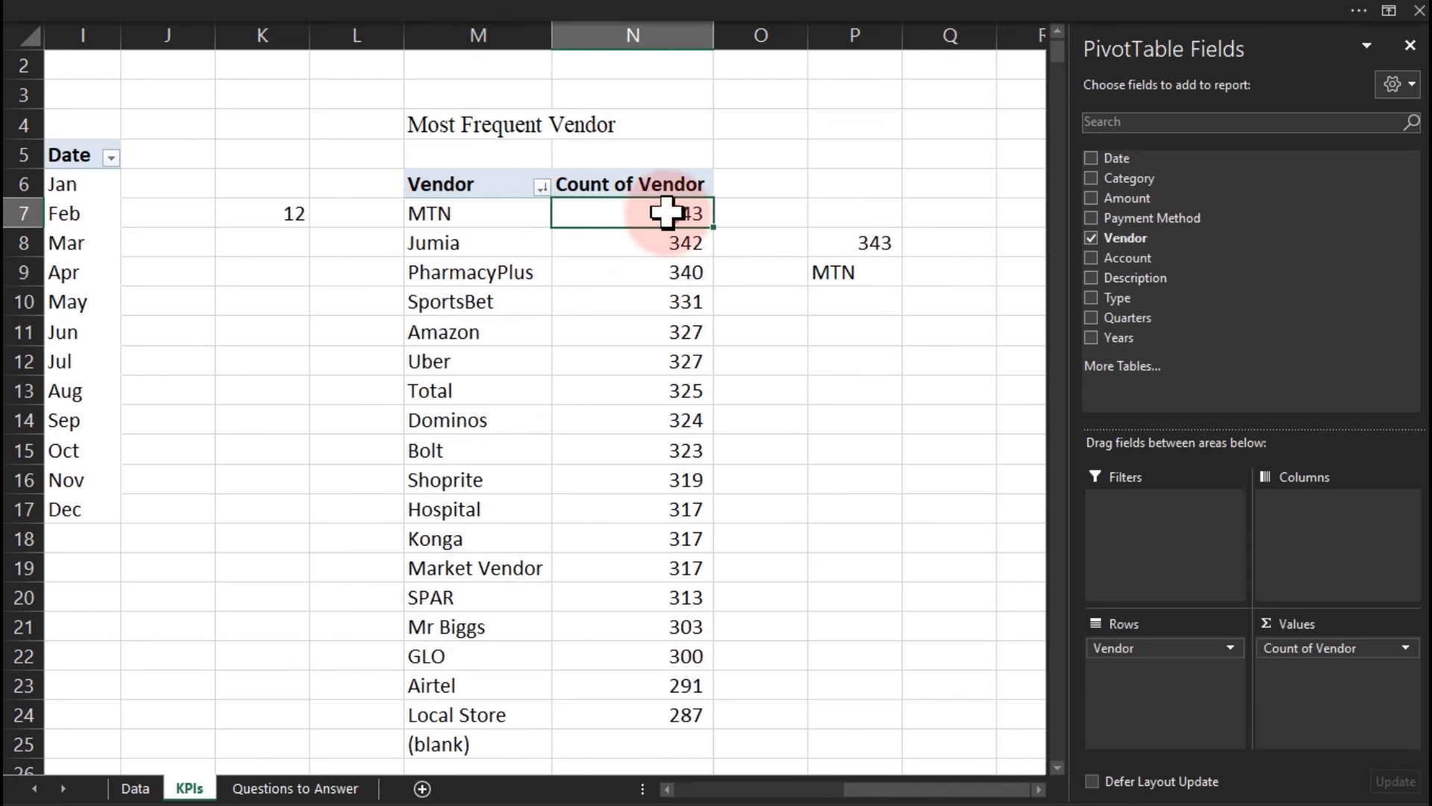
pyautogui.click(869, 275)
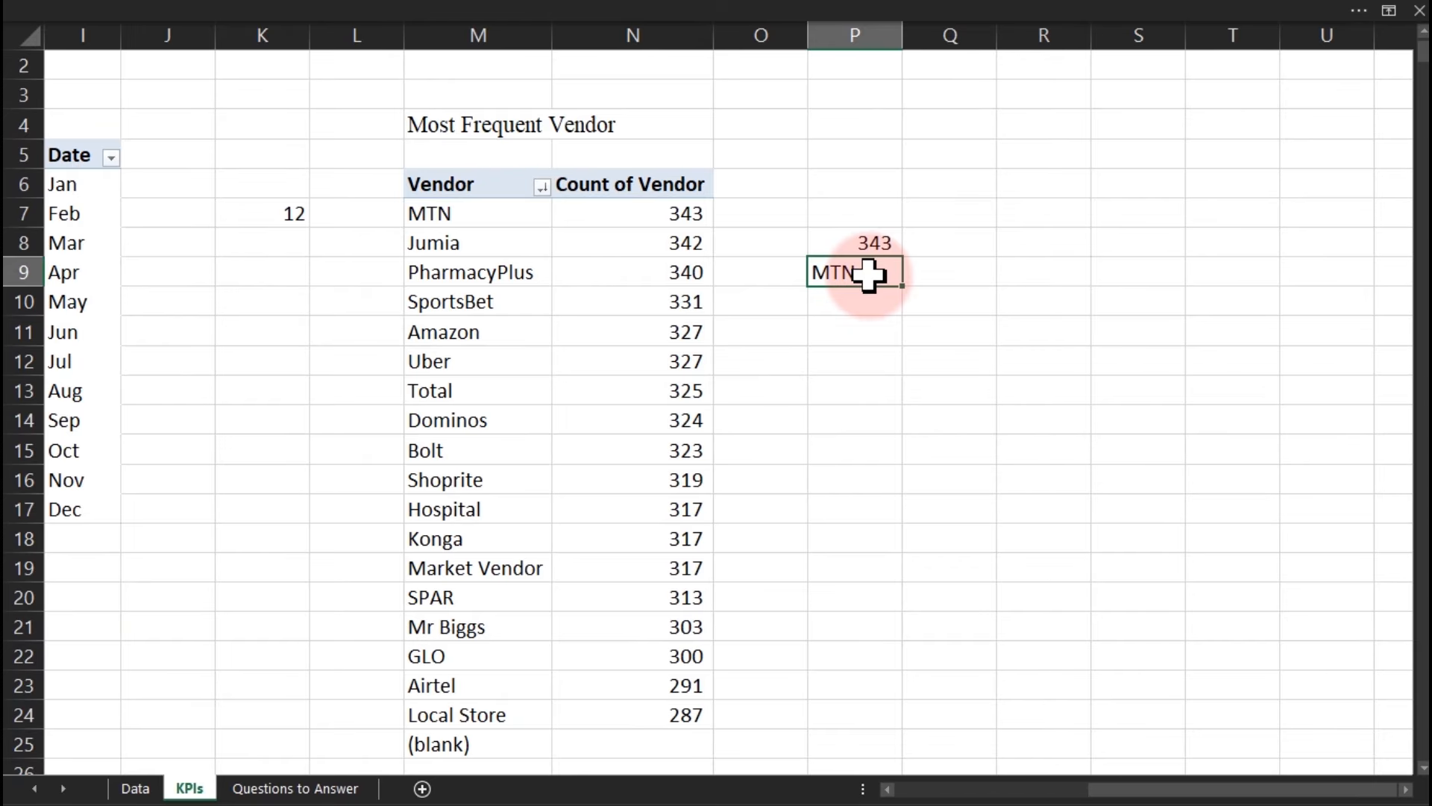
pyautogui.click(877, 237)
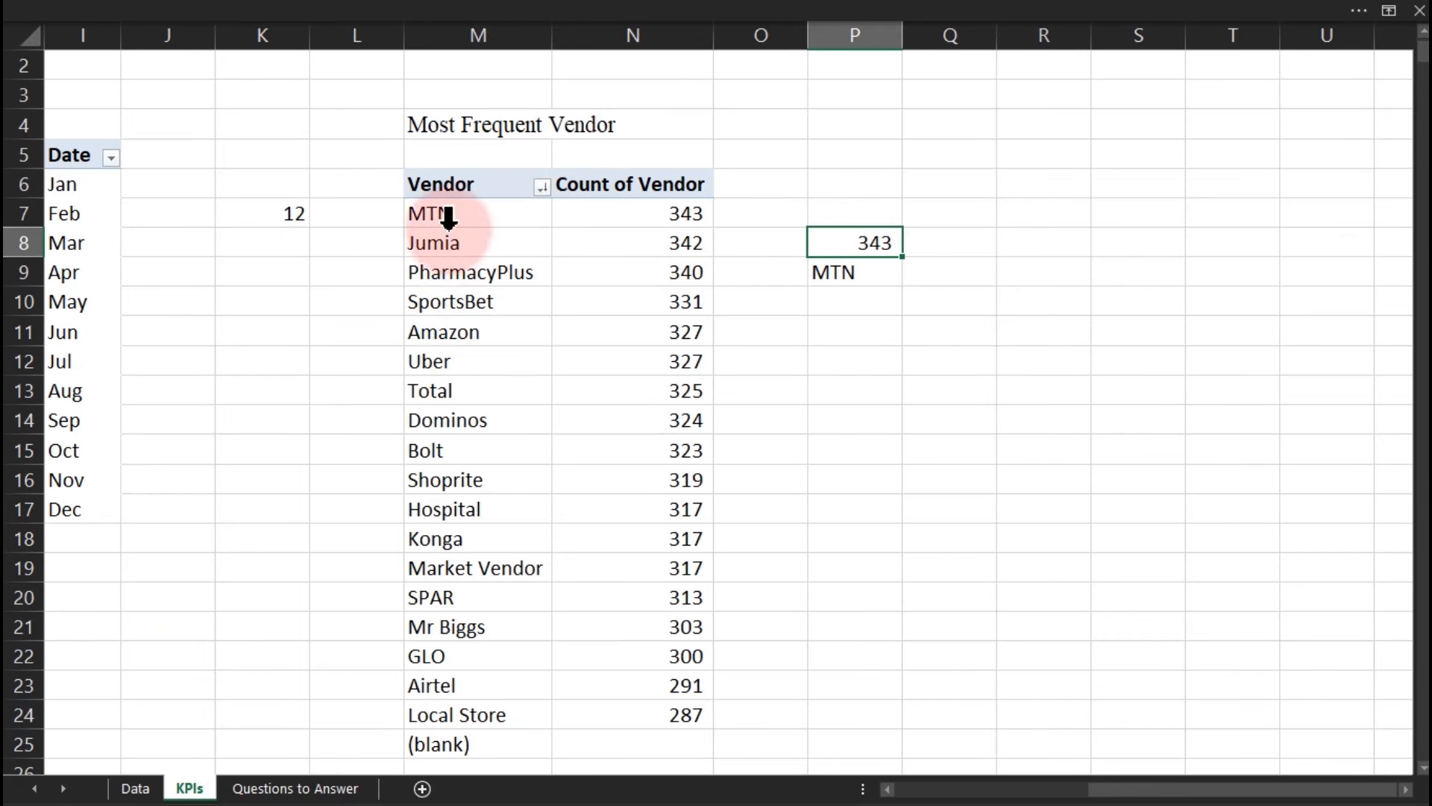
# Rewrite P9 as =INDEX(M7:M25,MATCH(P8,N7:N24,0)), still returning MTN.
pyautogui.click(874, 271)
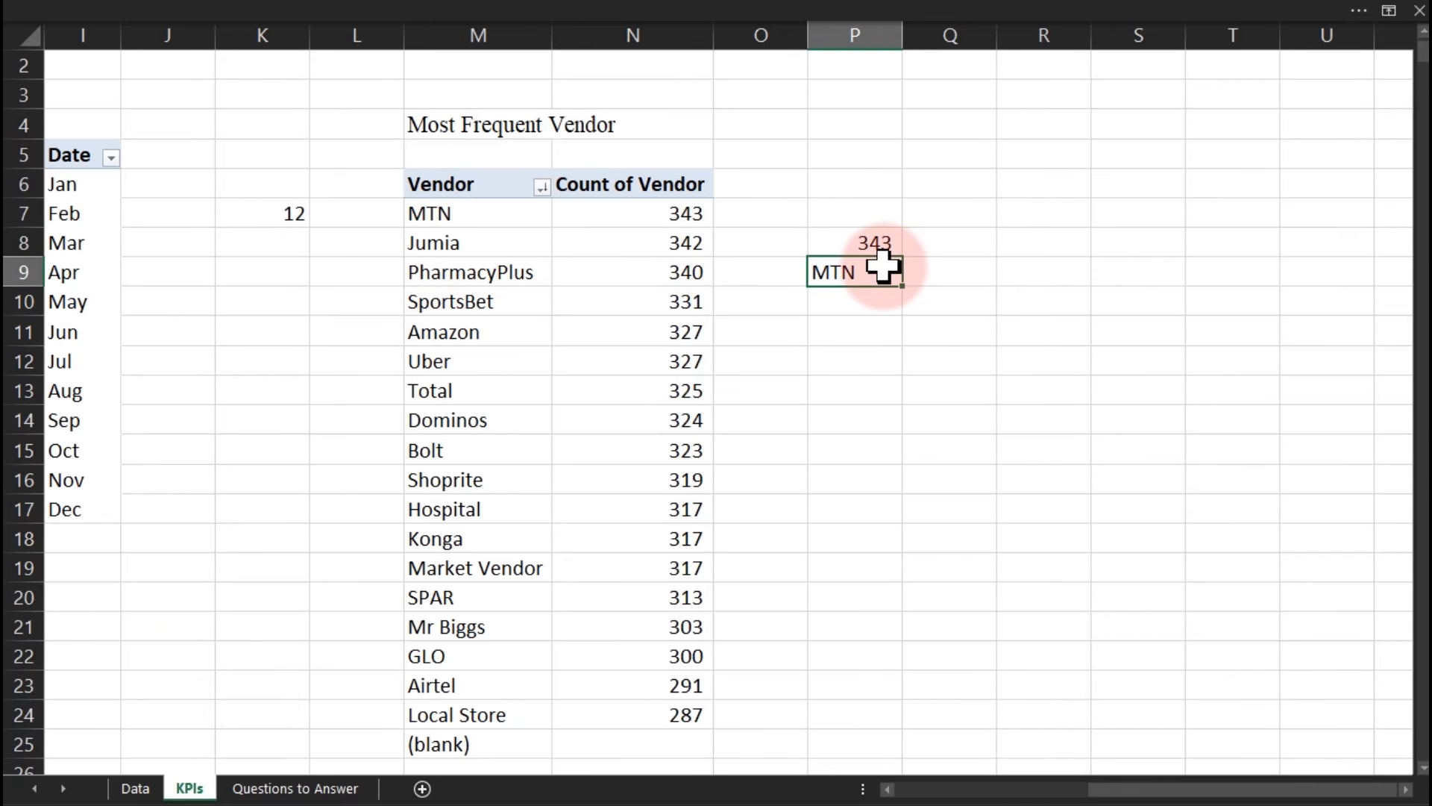
pyautogui.doubleClick(881, 272)
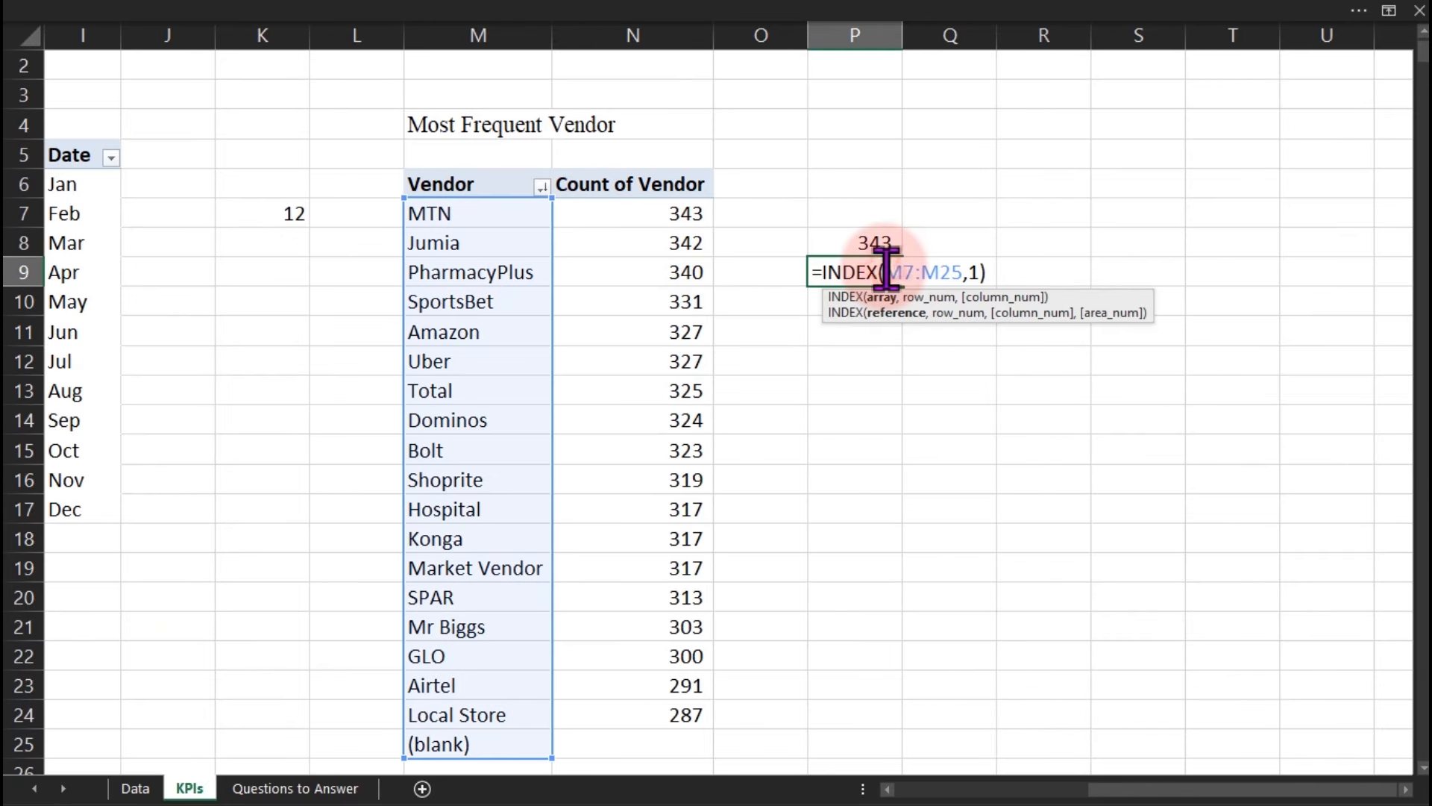
pyautogui.click(975, 273)
pyautogui.press('BackSpace')
pyautogui.write('mat')
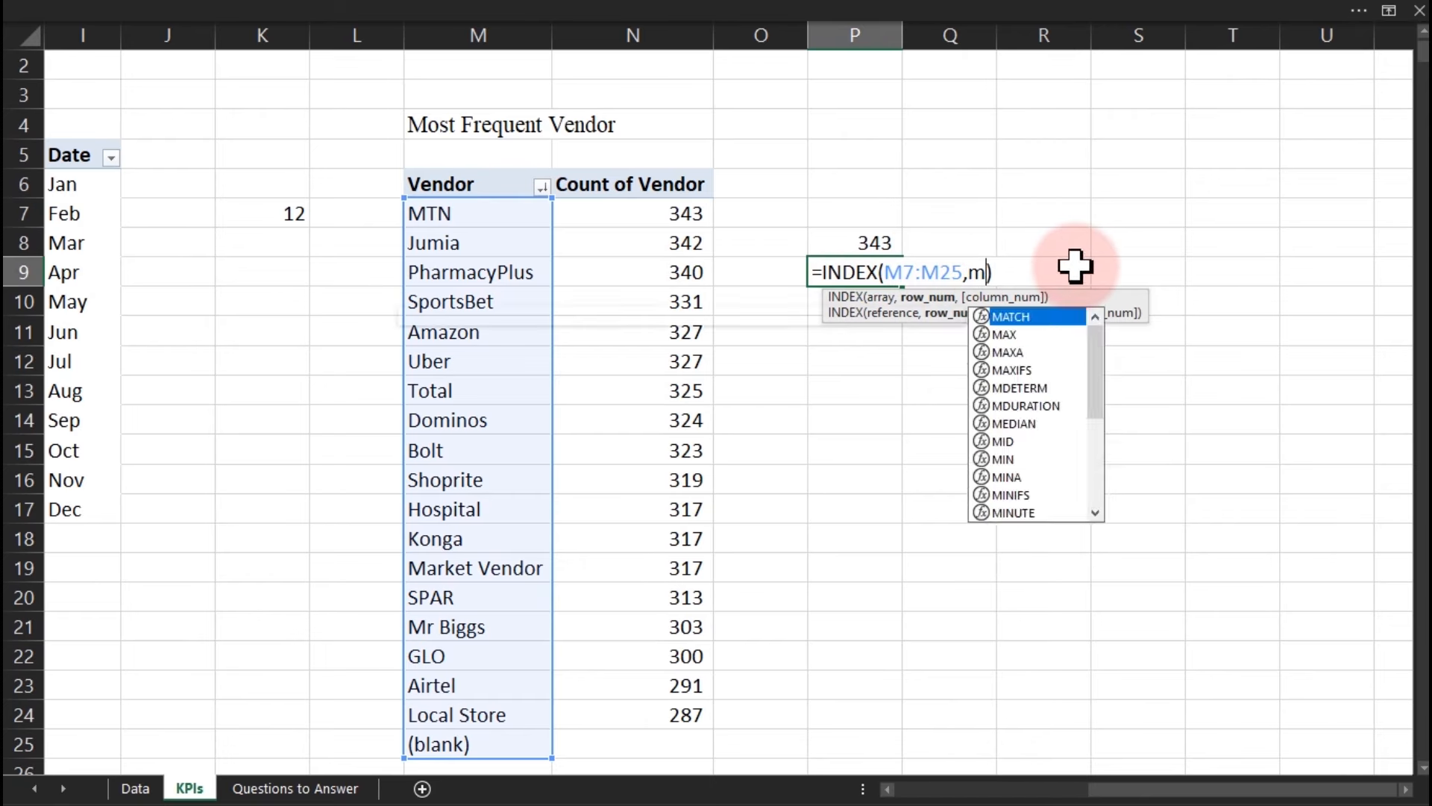
pyautogui.press('Tab')
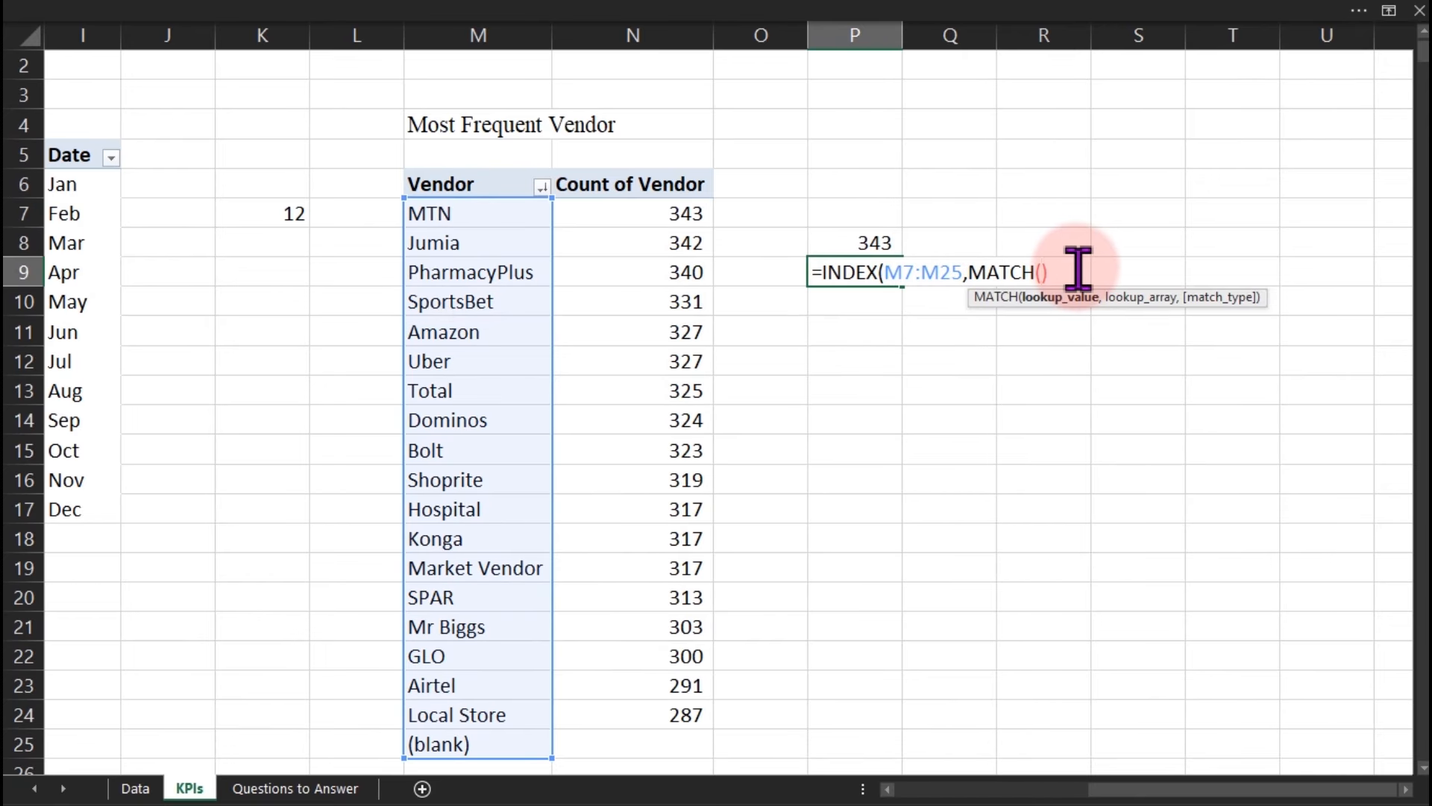
pyautogui.click(863, 243)
pyautogui.write(',')
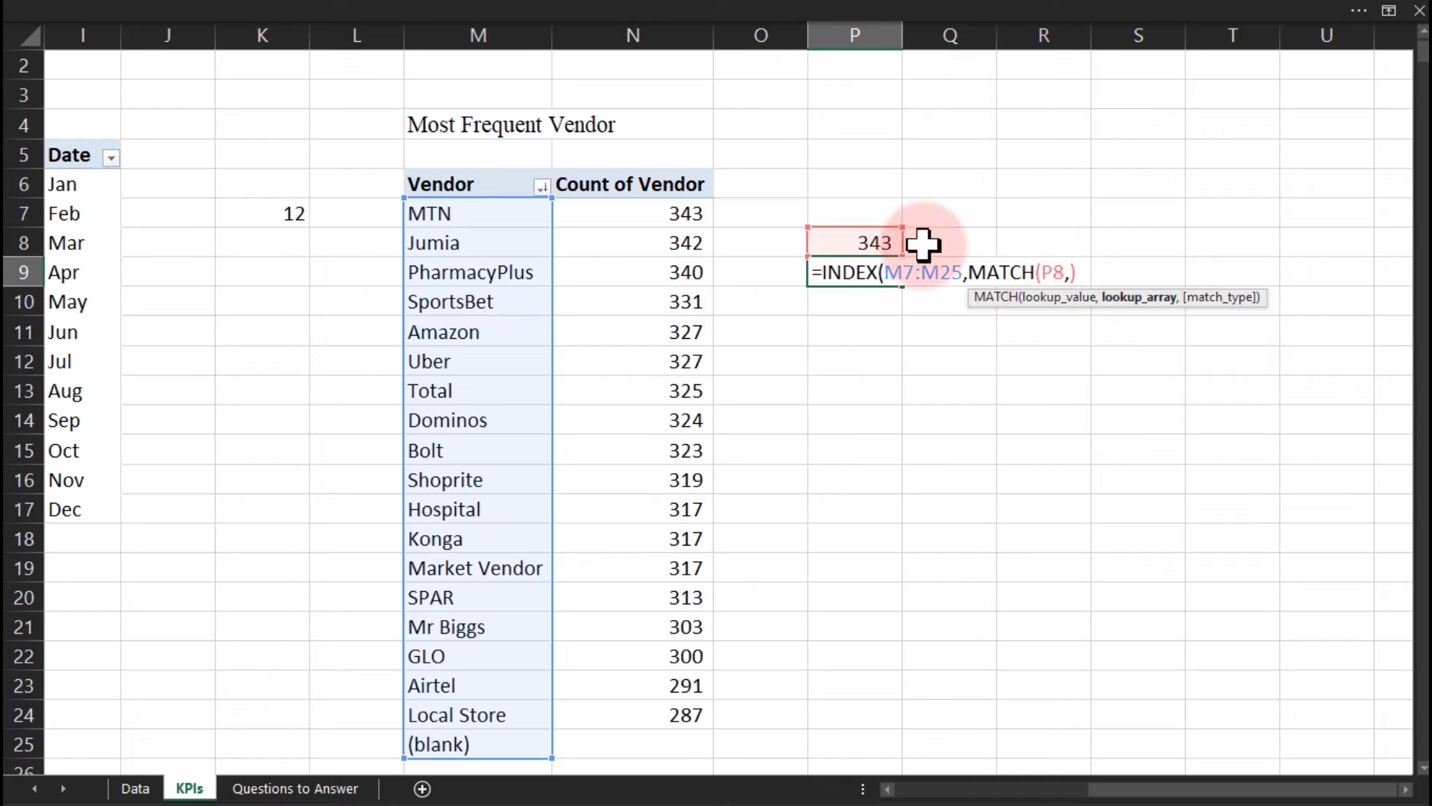
pyautogui.click(680, 213)
pyautogui.hotkey('ctrl', 'shift', 'Down')
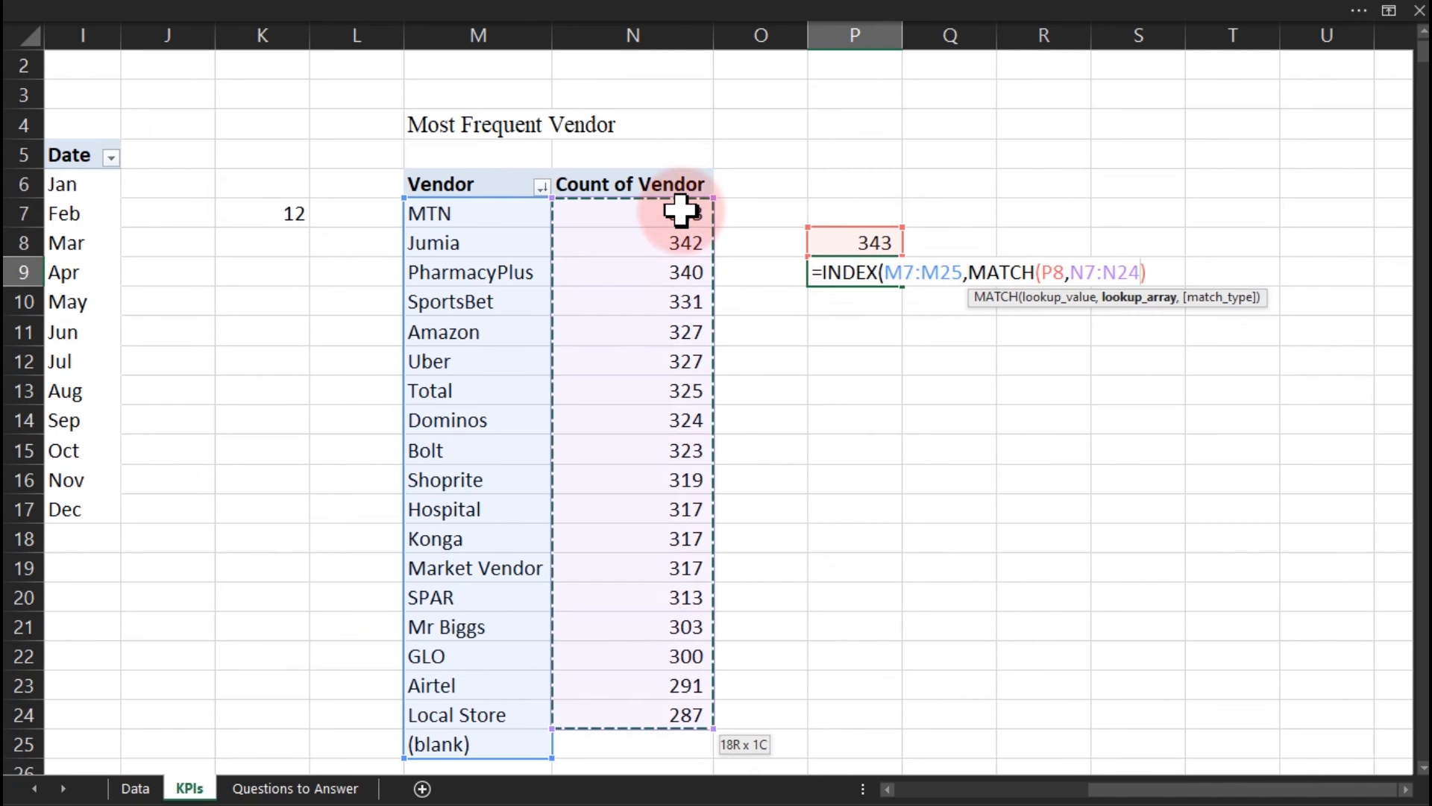
pyautogui.write(',0)')
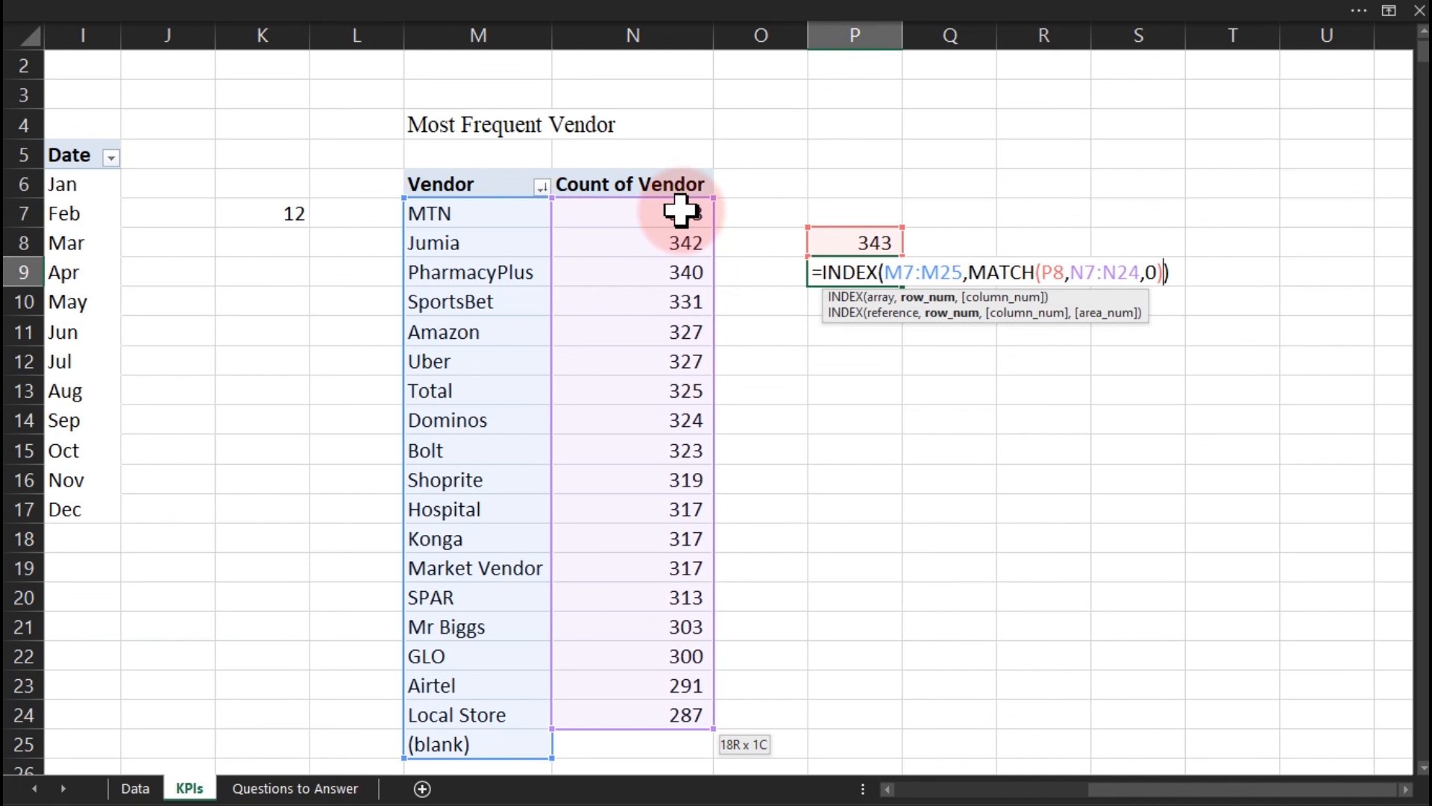
pyautogui.write(')')
pyautogui.press('Return')
pyautogui.press('Return')
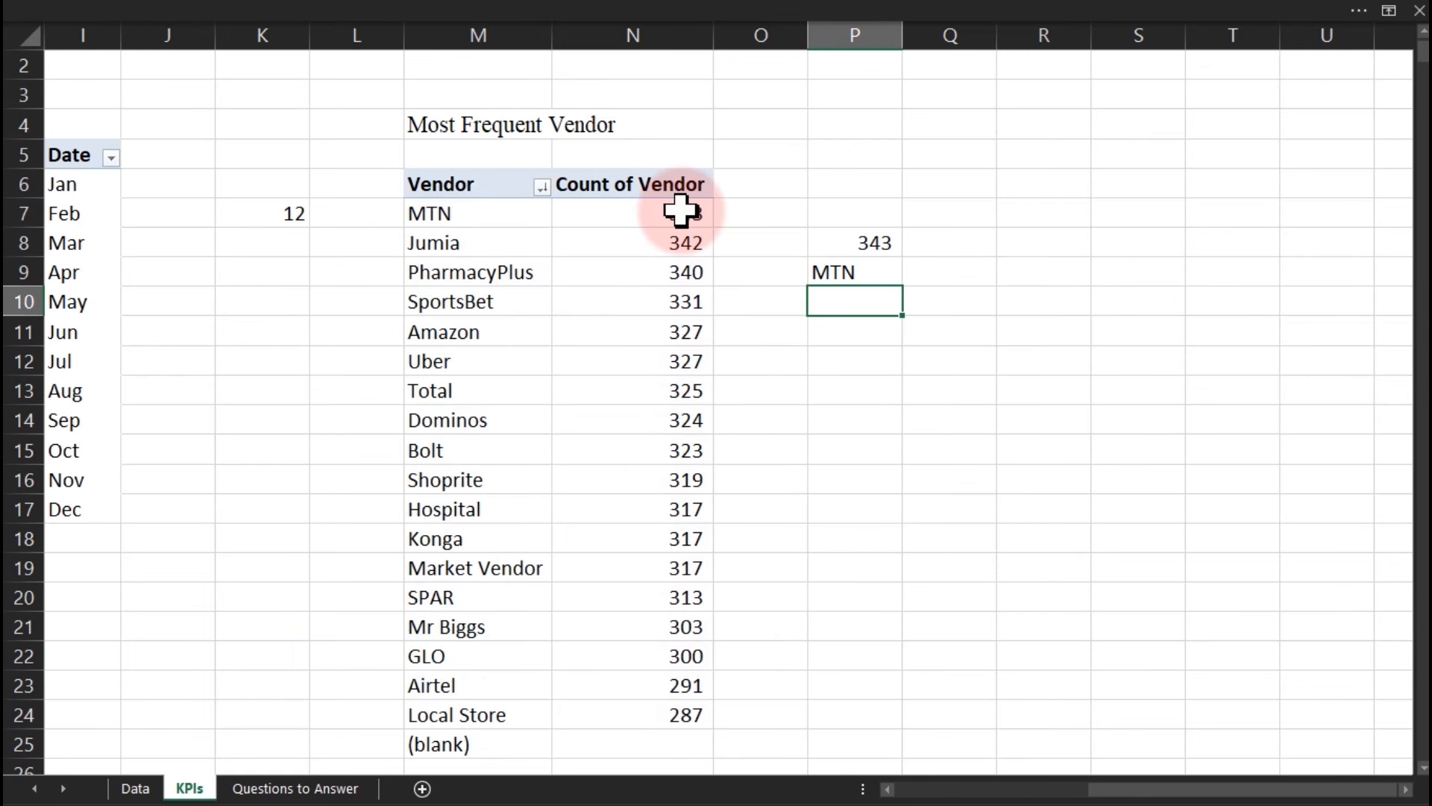
# Review the maximum count and the MTN top-vendor lookup result in column P.
pyautogui.click(829, 240)
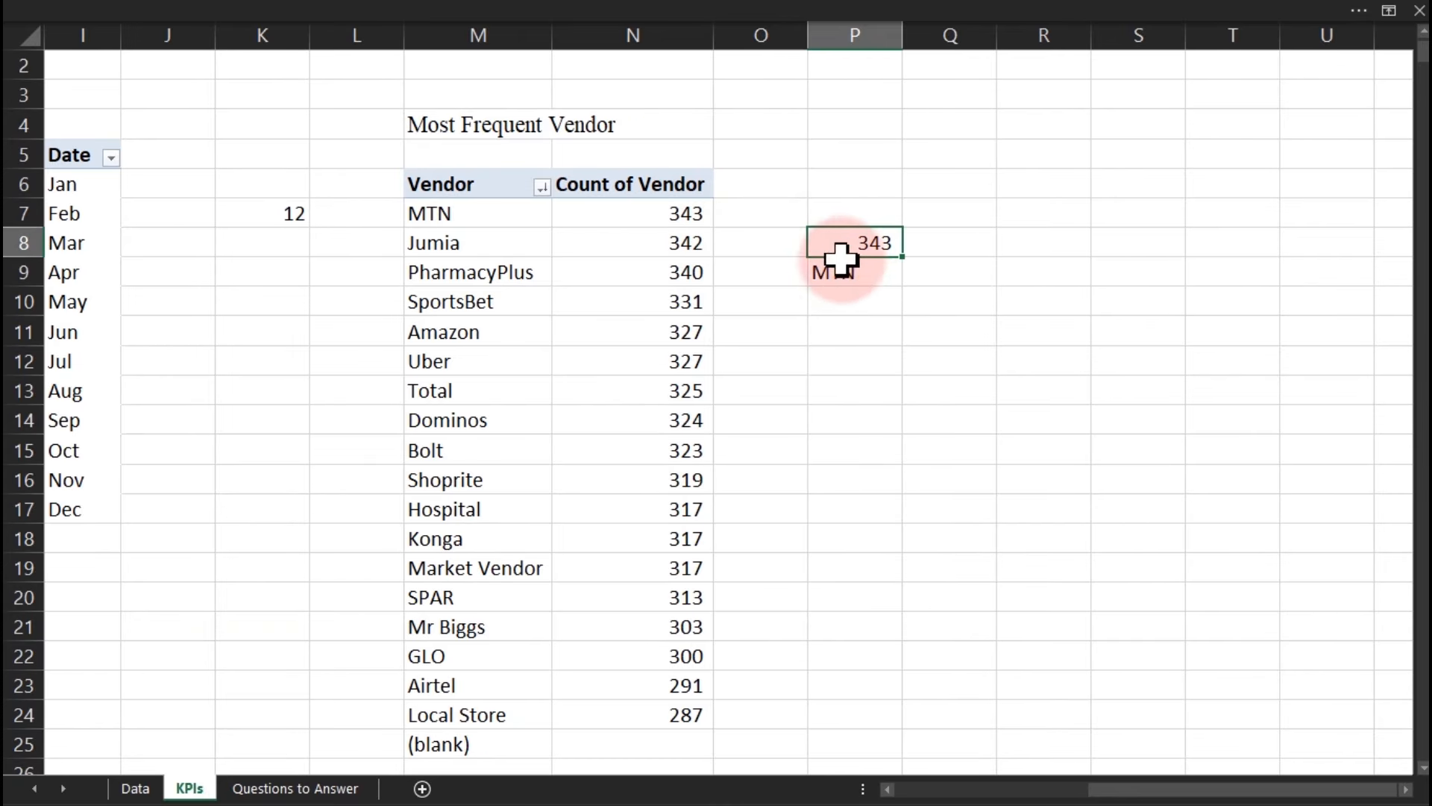
pyautogui.click(858, 298)
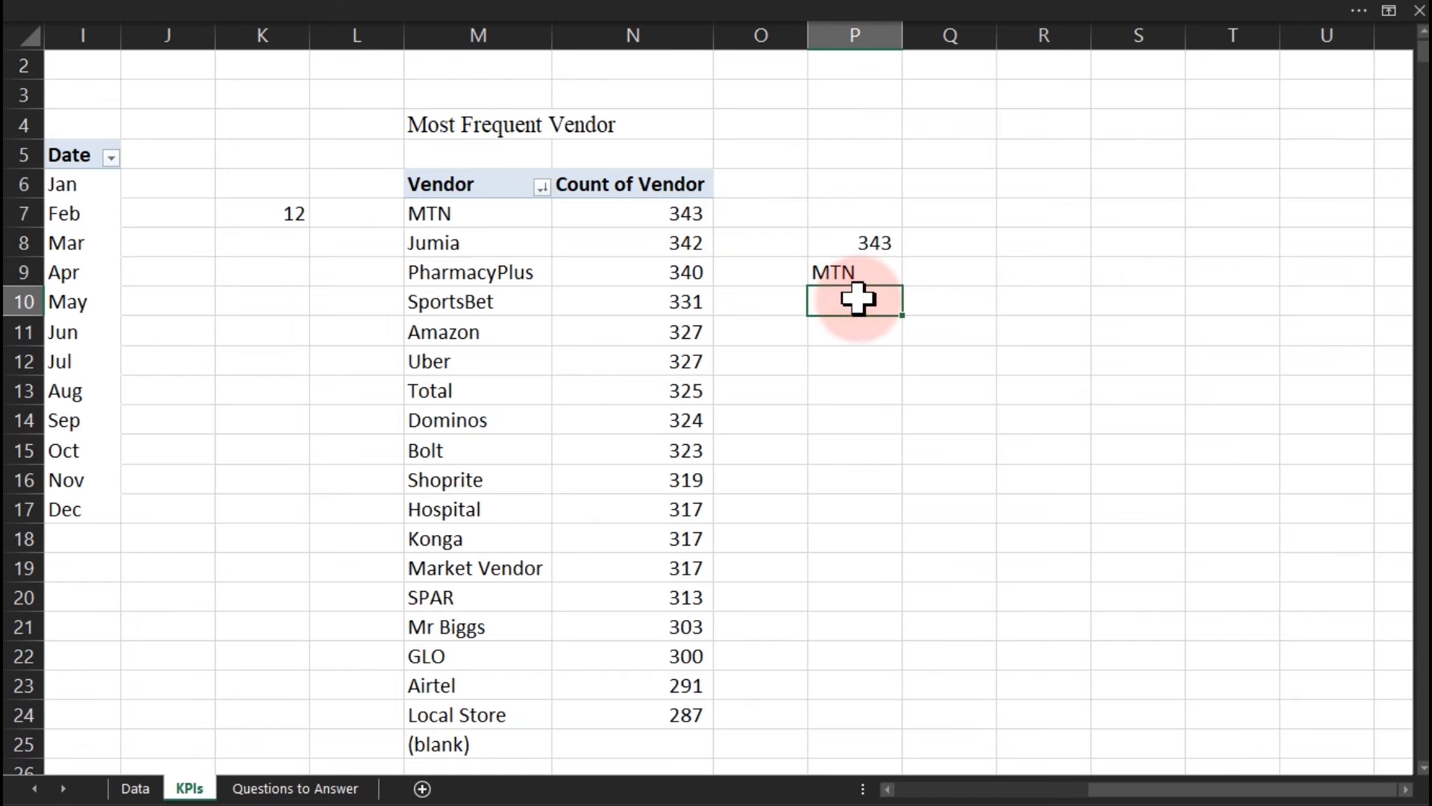
pyautogui.click(861, 245)
pyautogui.click(856, 271)
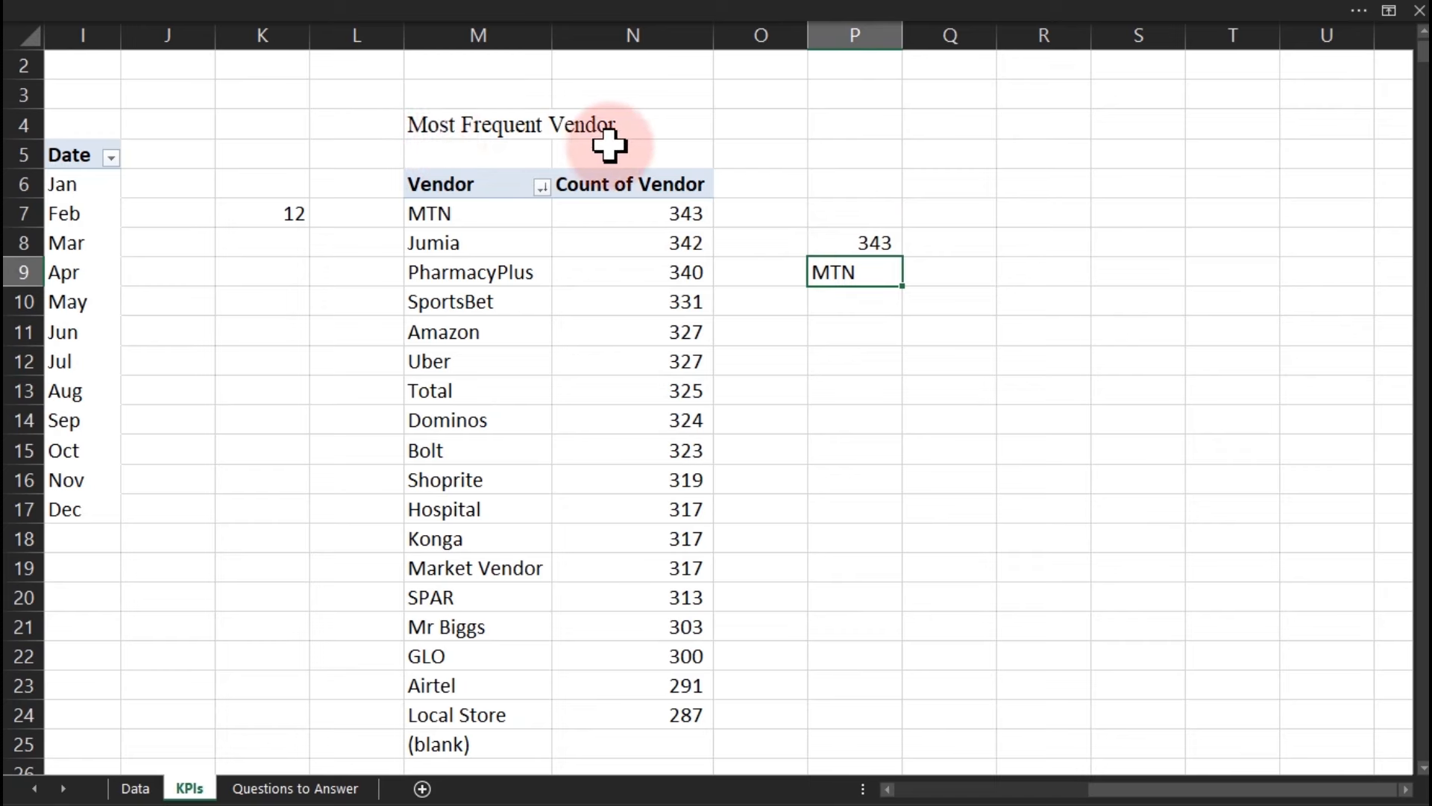
pyautogui.click(889, 334)
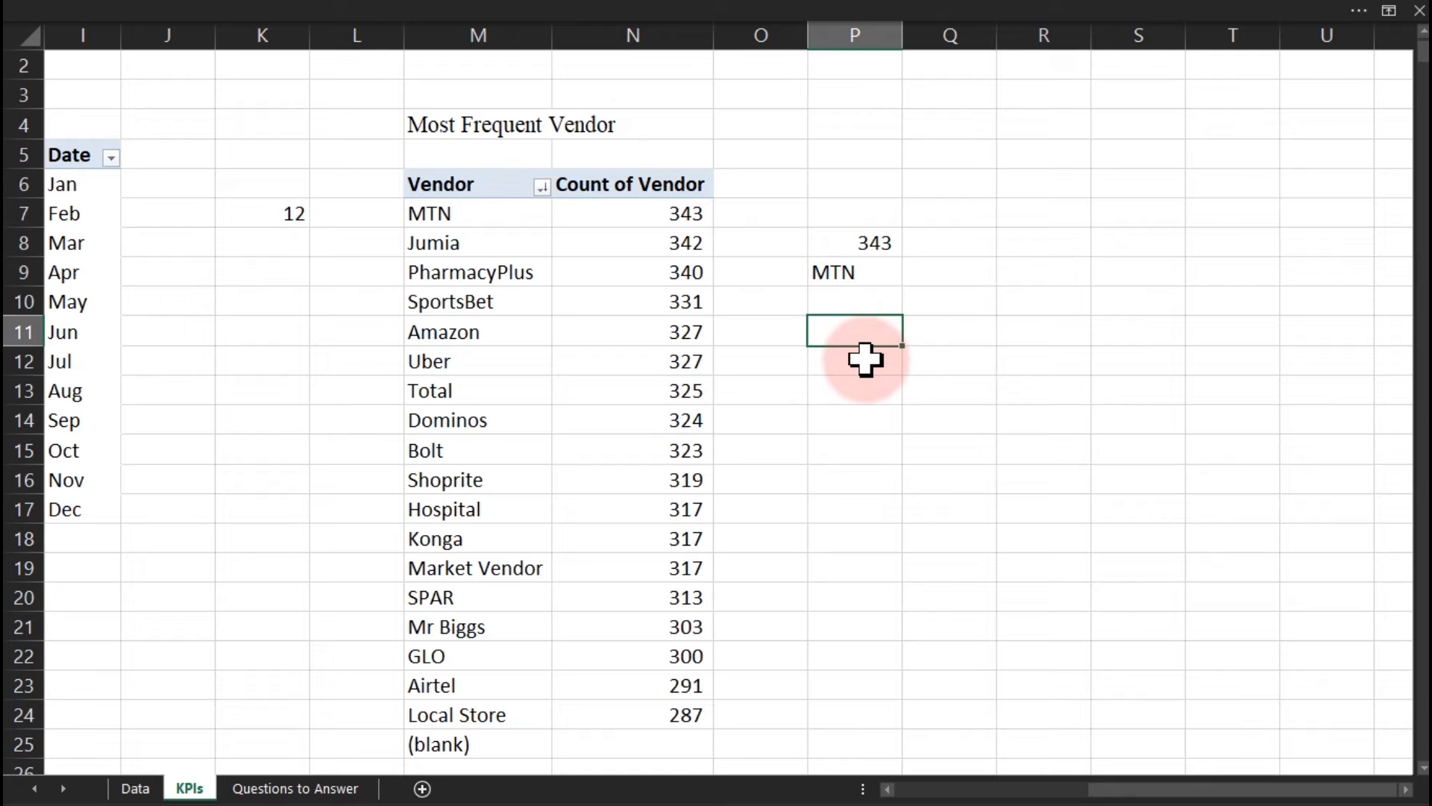
# Enter the label 'Var' in cell P12.
pyautogui.click(865, 361)
pyautogui.write('Var')
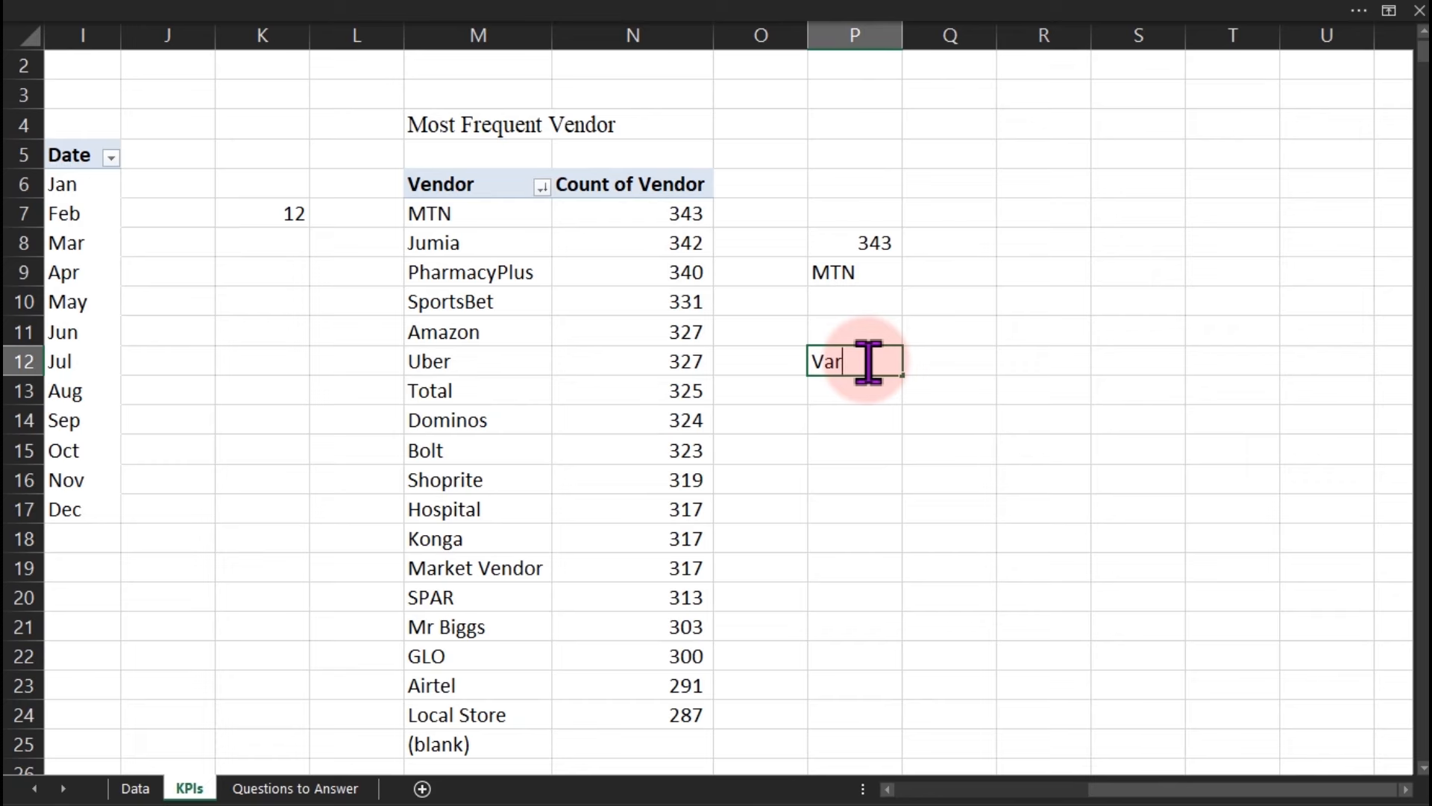
pyautogui.press('Return')
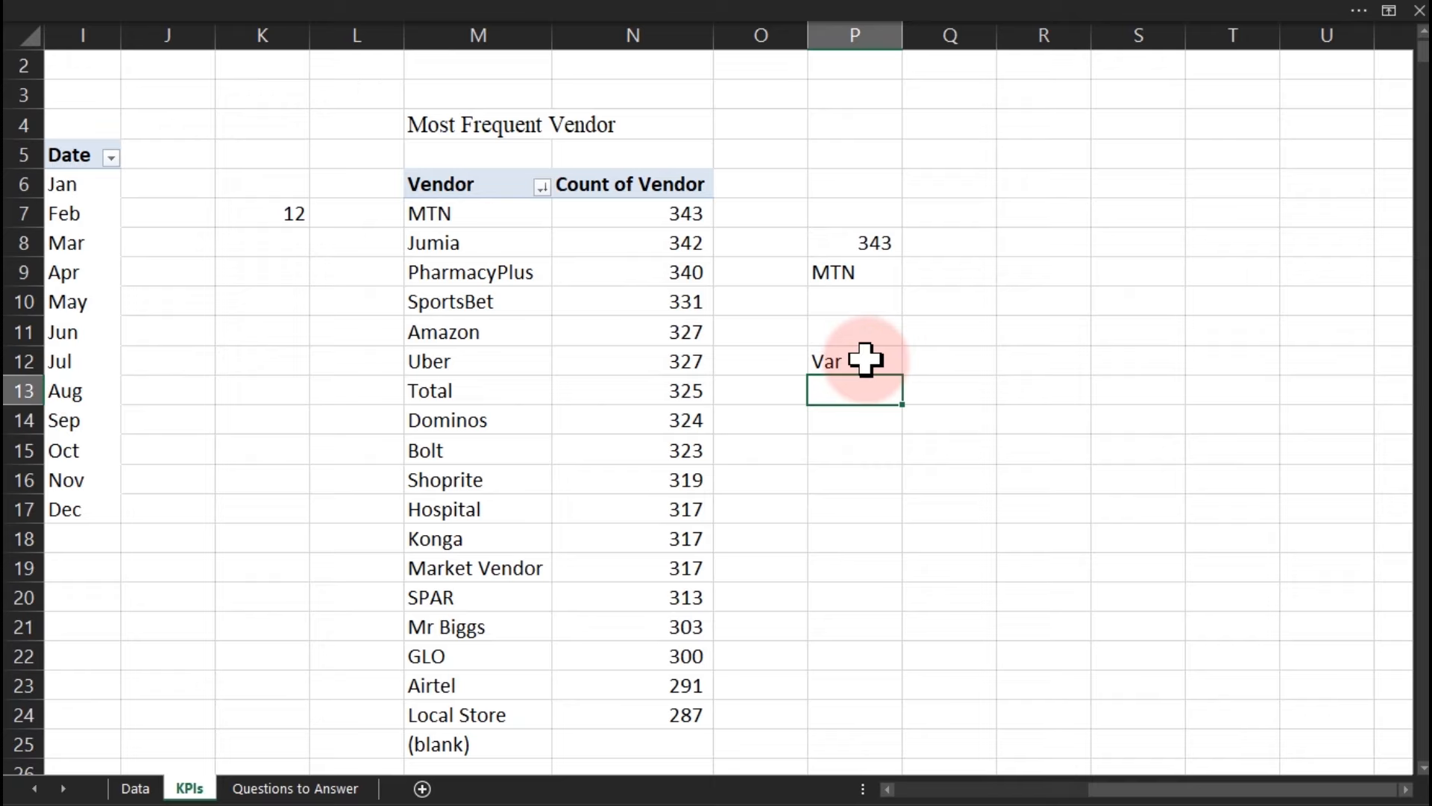
# Enter 'Let' in P13 beneath Var, then pick Q9 beside the MTN result for a new formula.
pyautogui.write('Let')
pyautogui.press('Return')
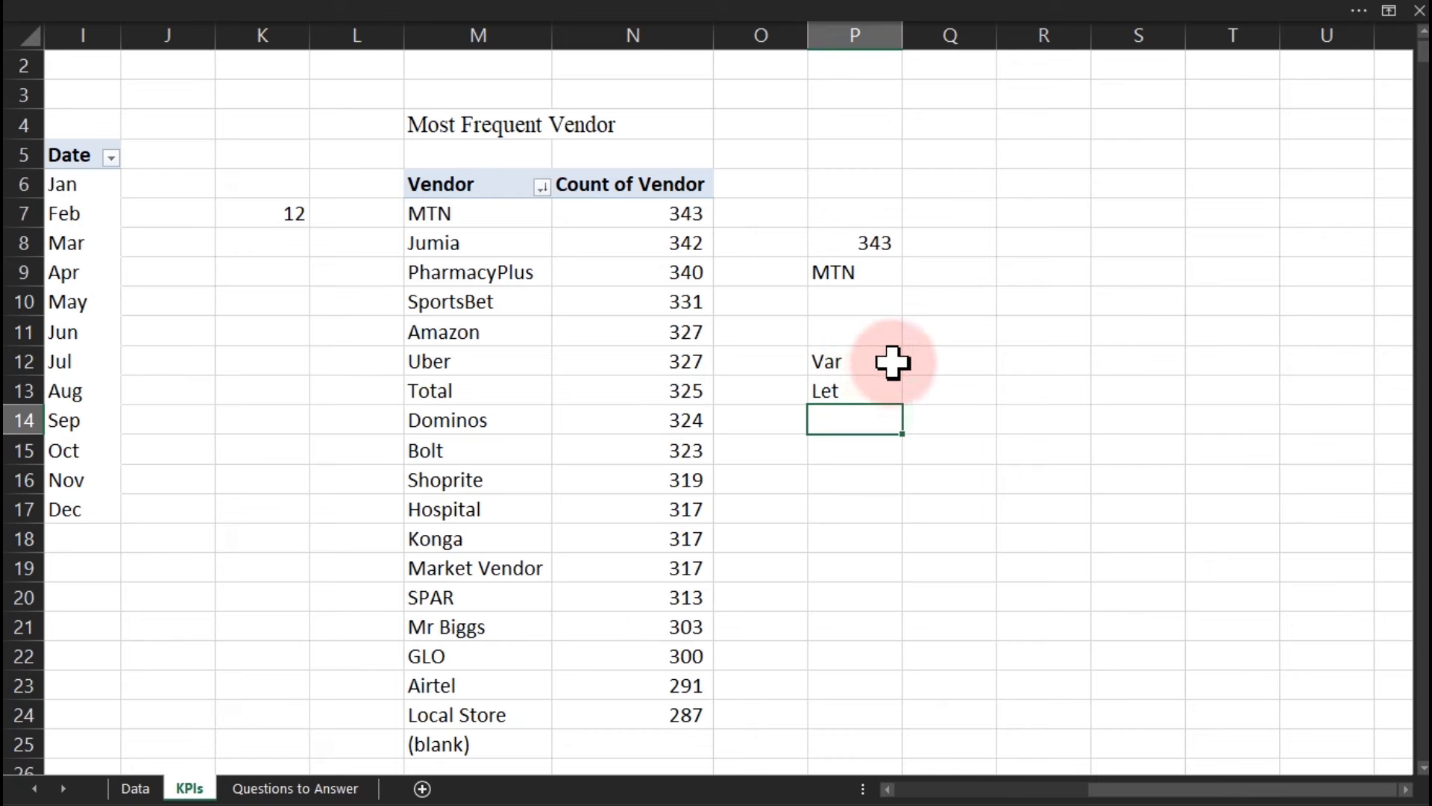
pyautogui.click(918, 361)
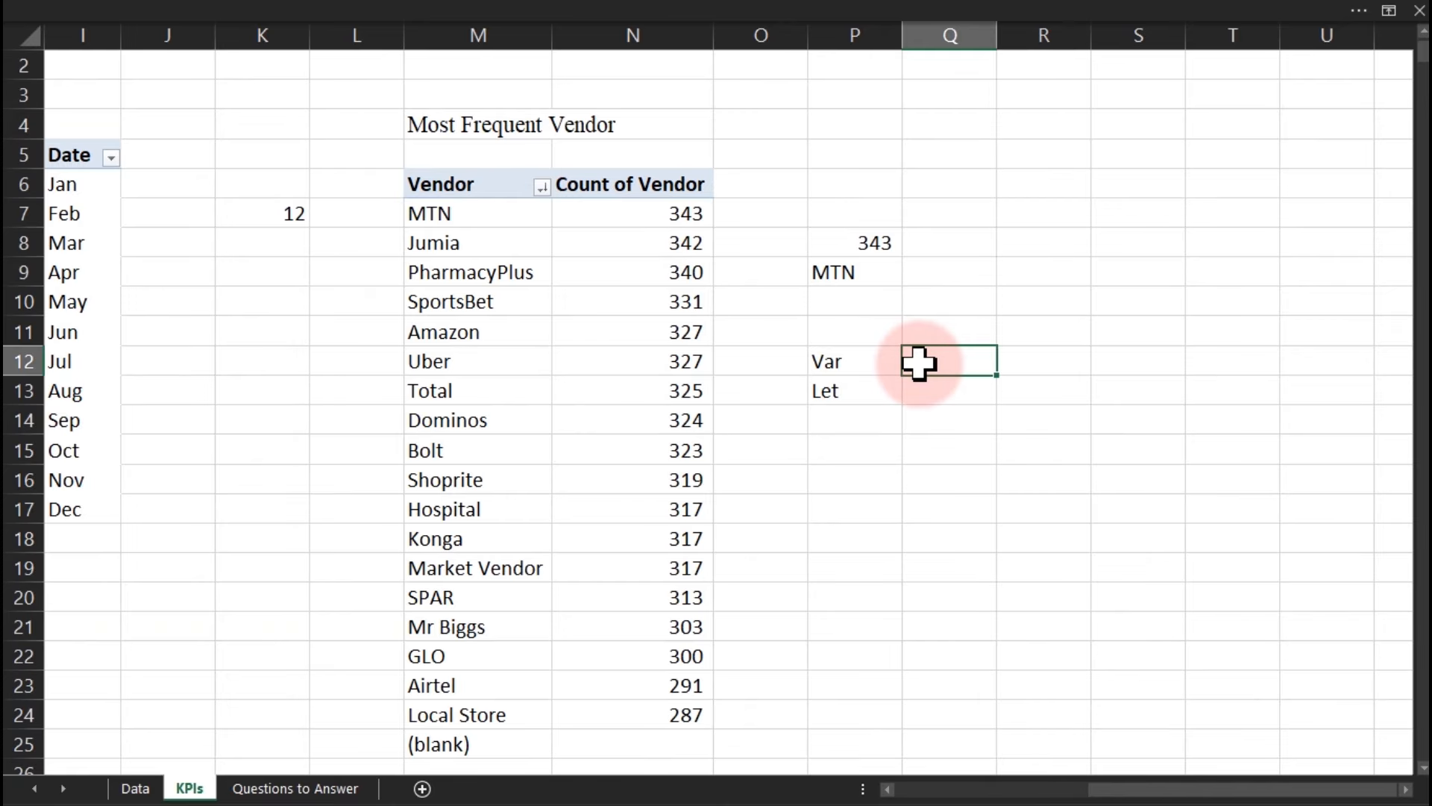
pyautogui.click(955, 275)
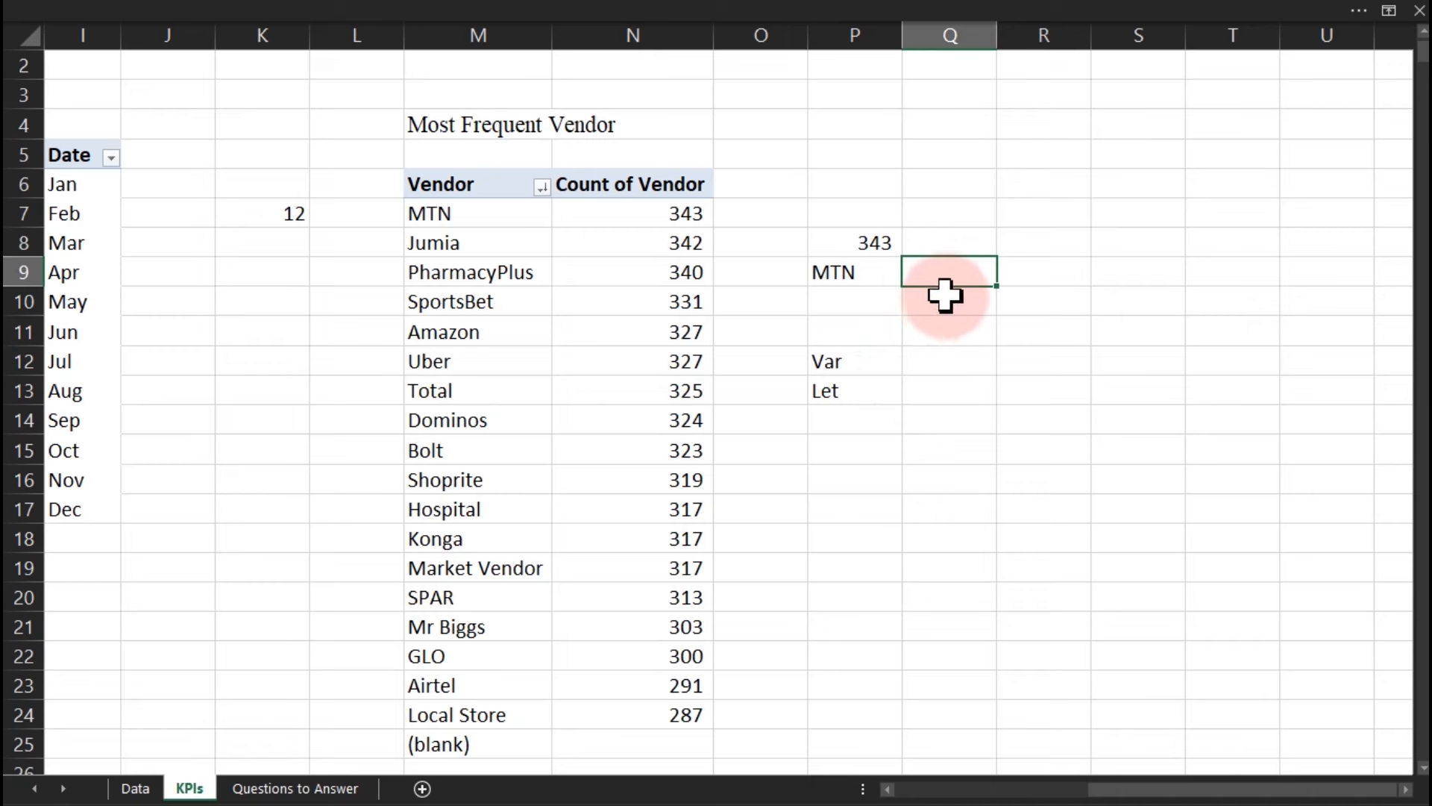
pyautogui.moveTo(850, 243); pyautogui.dragTo(845, 267)
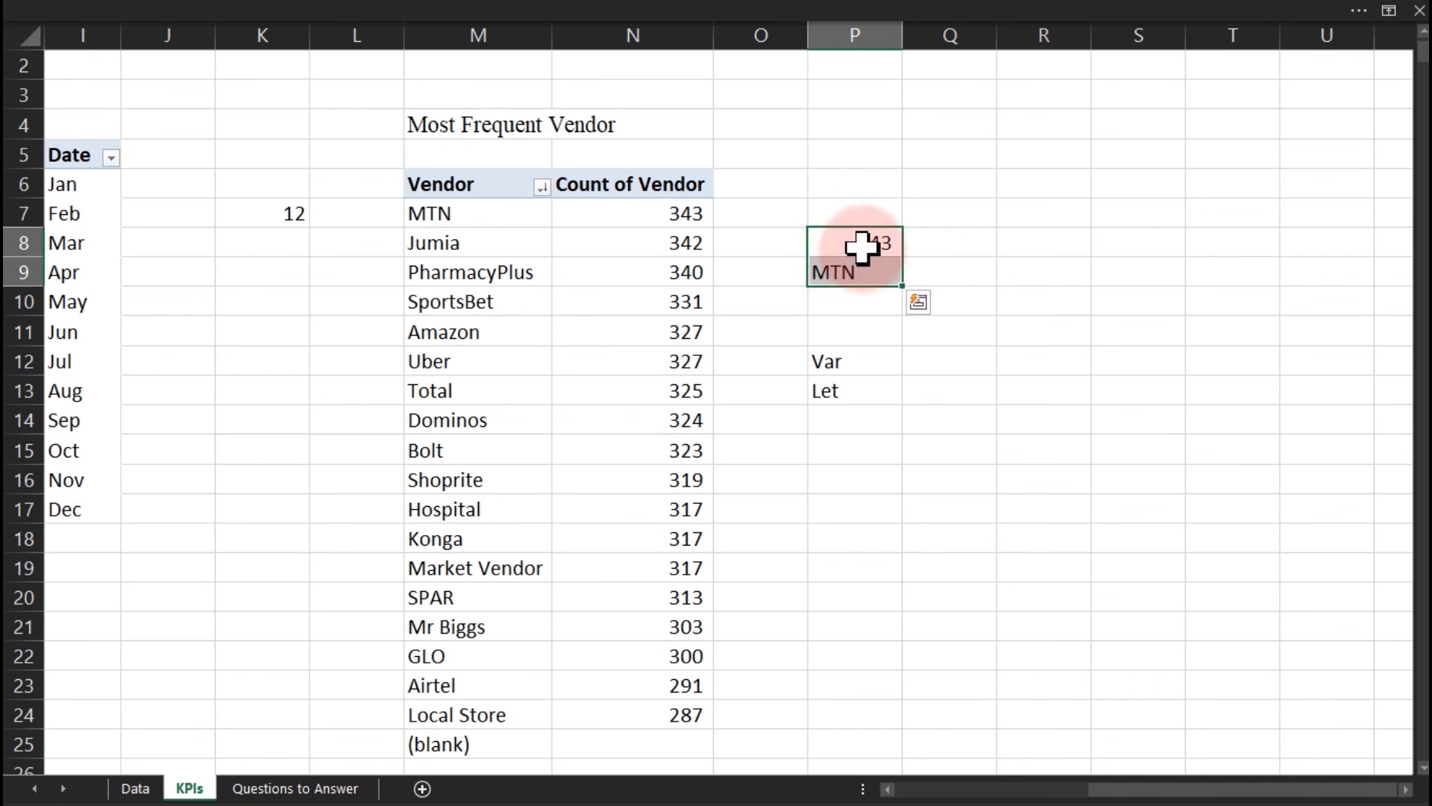
pyautogui.click(863, 243)
pyautogui.click(859, 274)
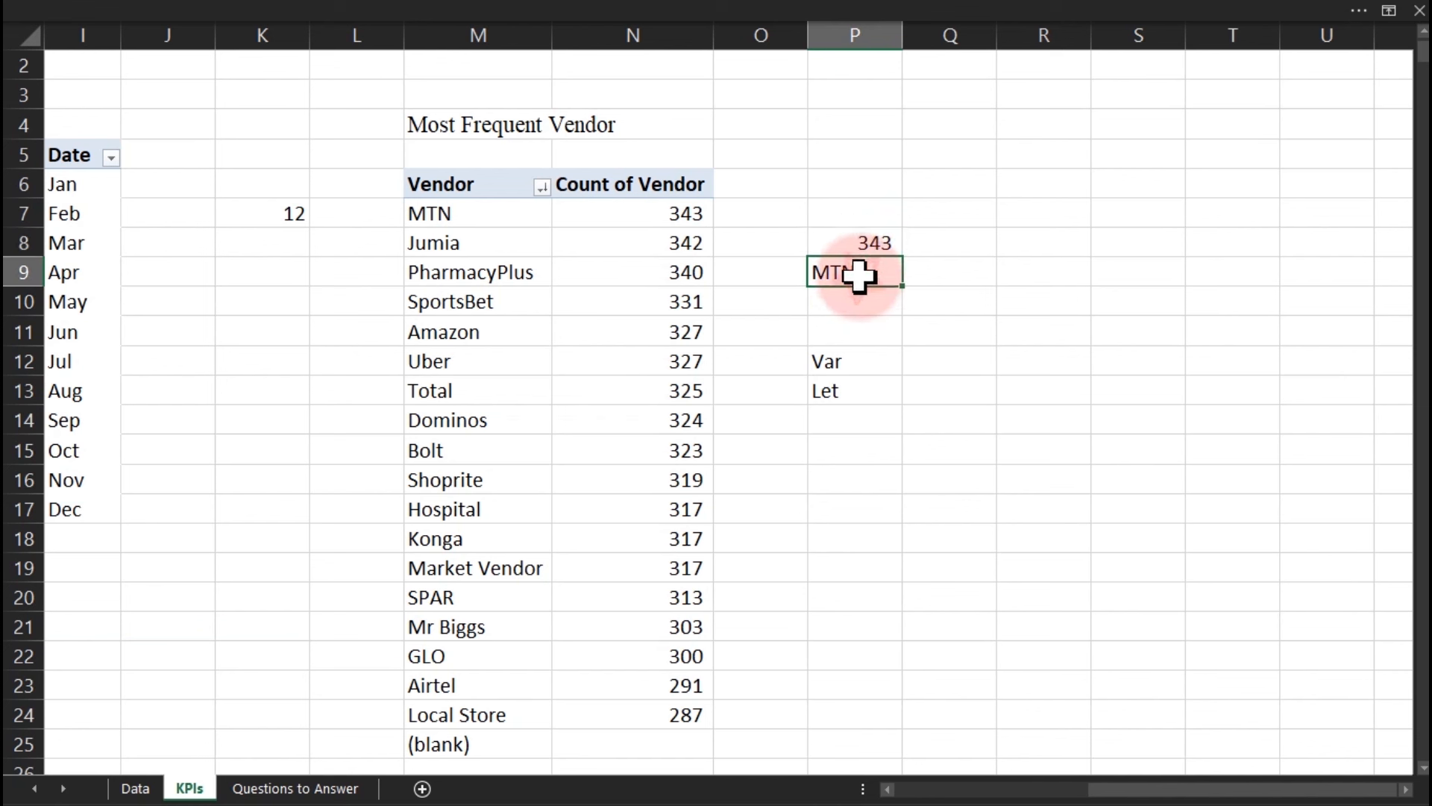
# In Q9 start =LET( with a new line defining maxvalue as MAX(N7:N24).
pyautogui.click(953, 274)
pyautogui.write('=let')
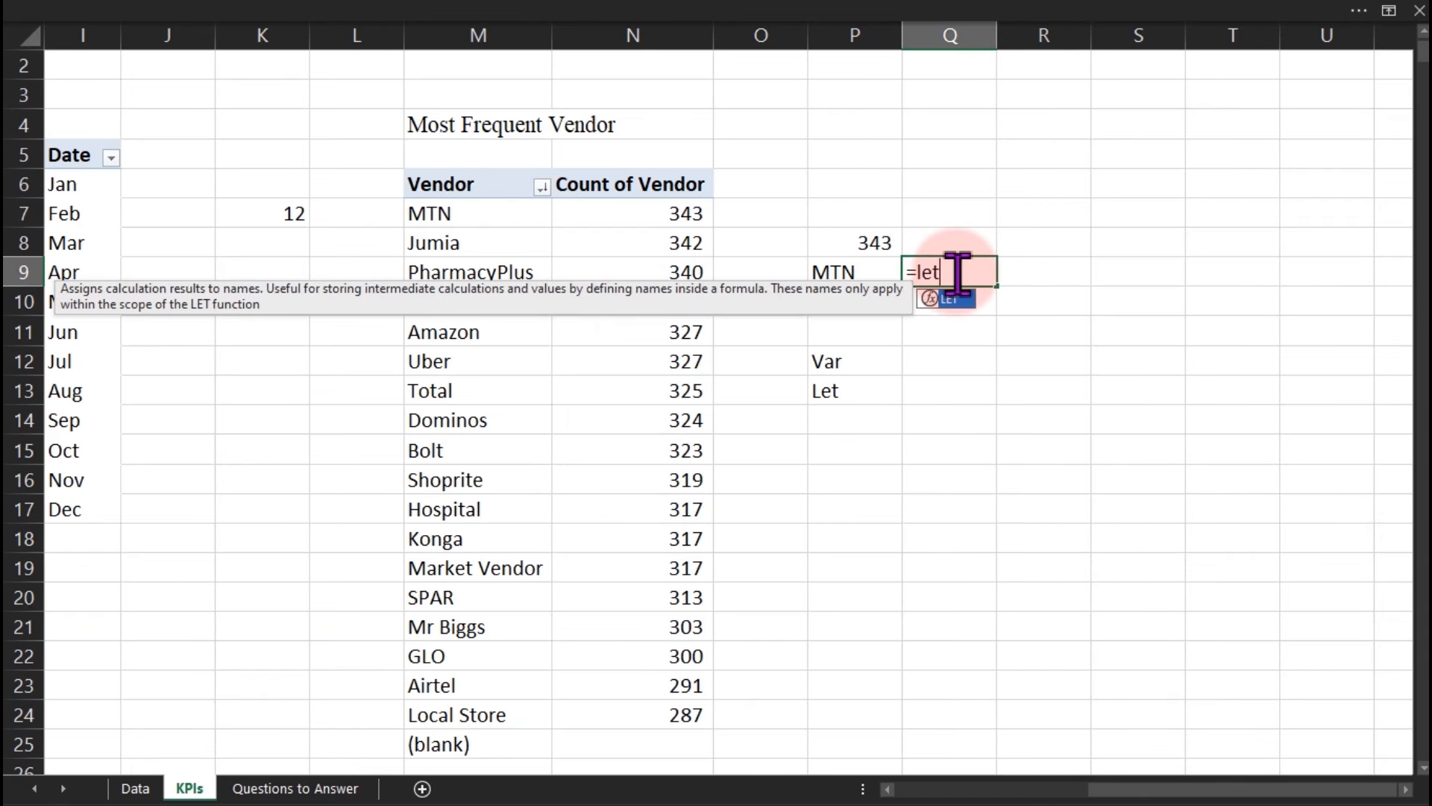
pyautogui.press('Tab')
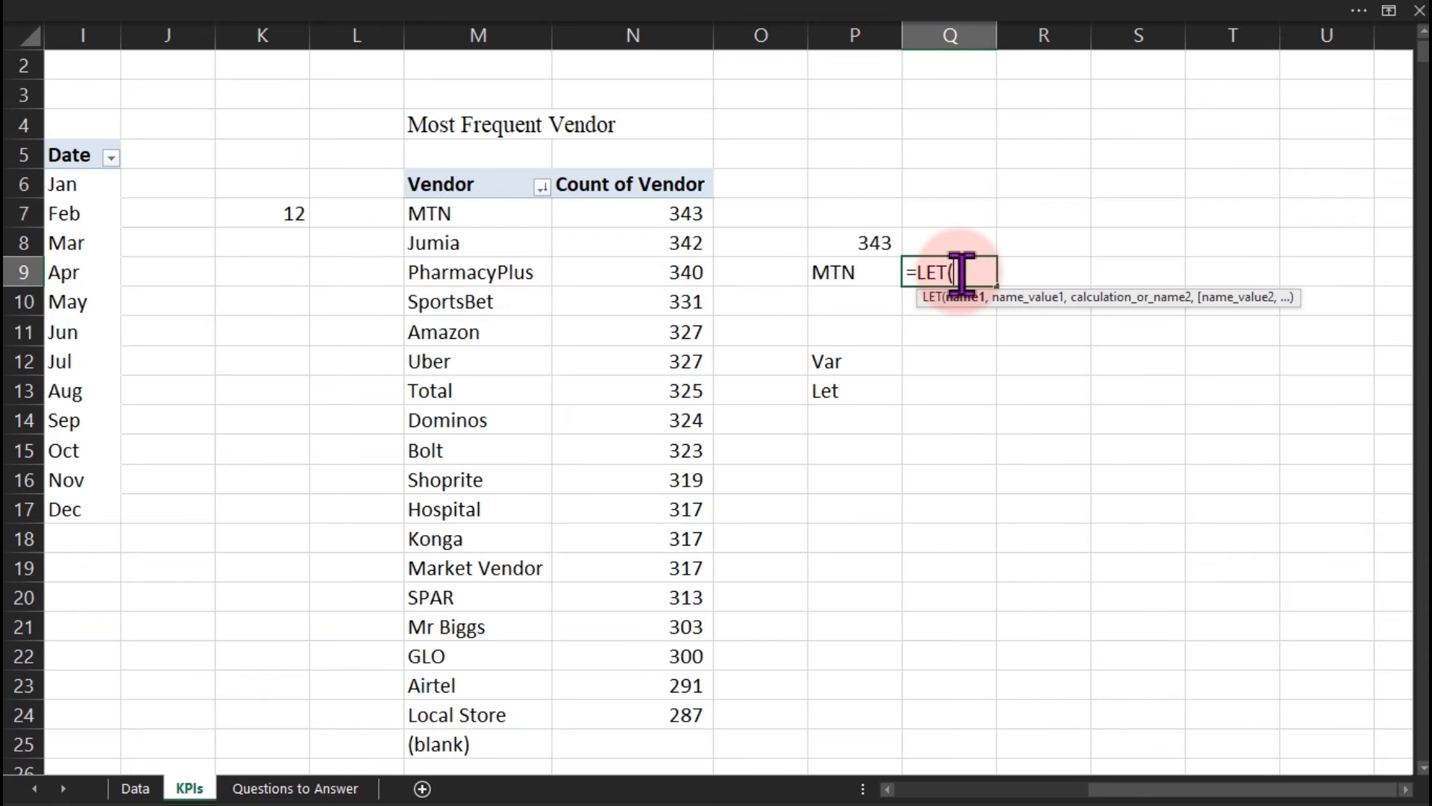
pyautogui.hotkey('alt', 'Return')
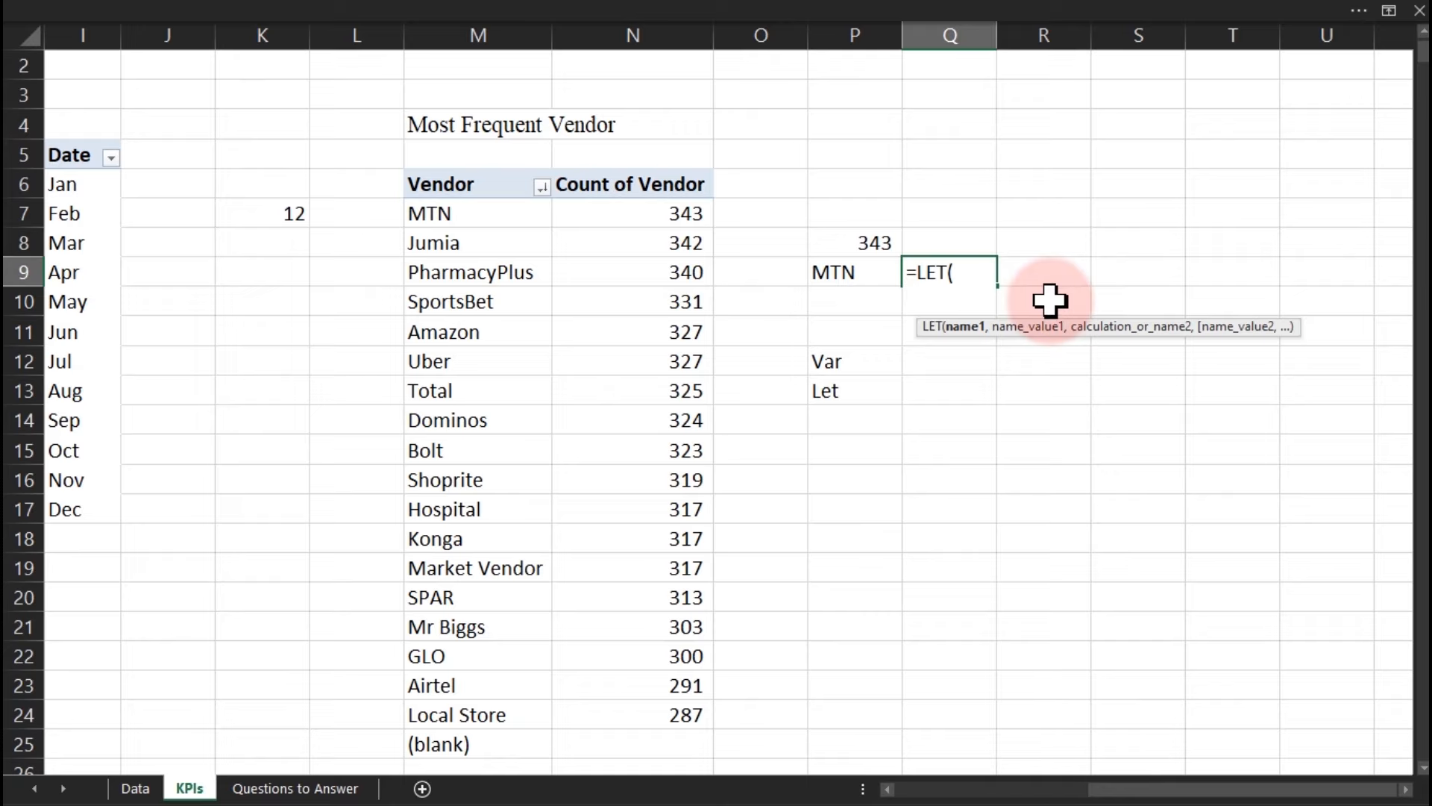
pyautogui.write('maxvalue ,')
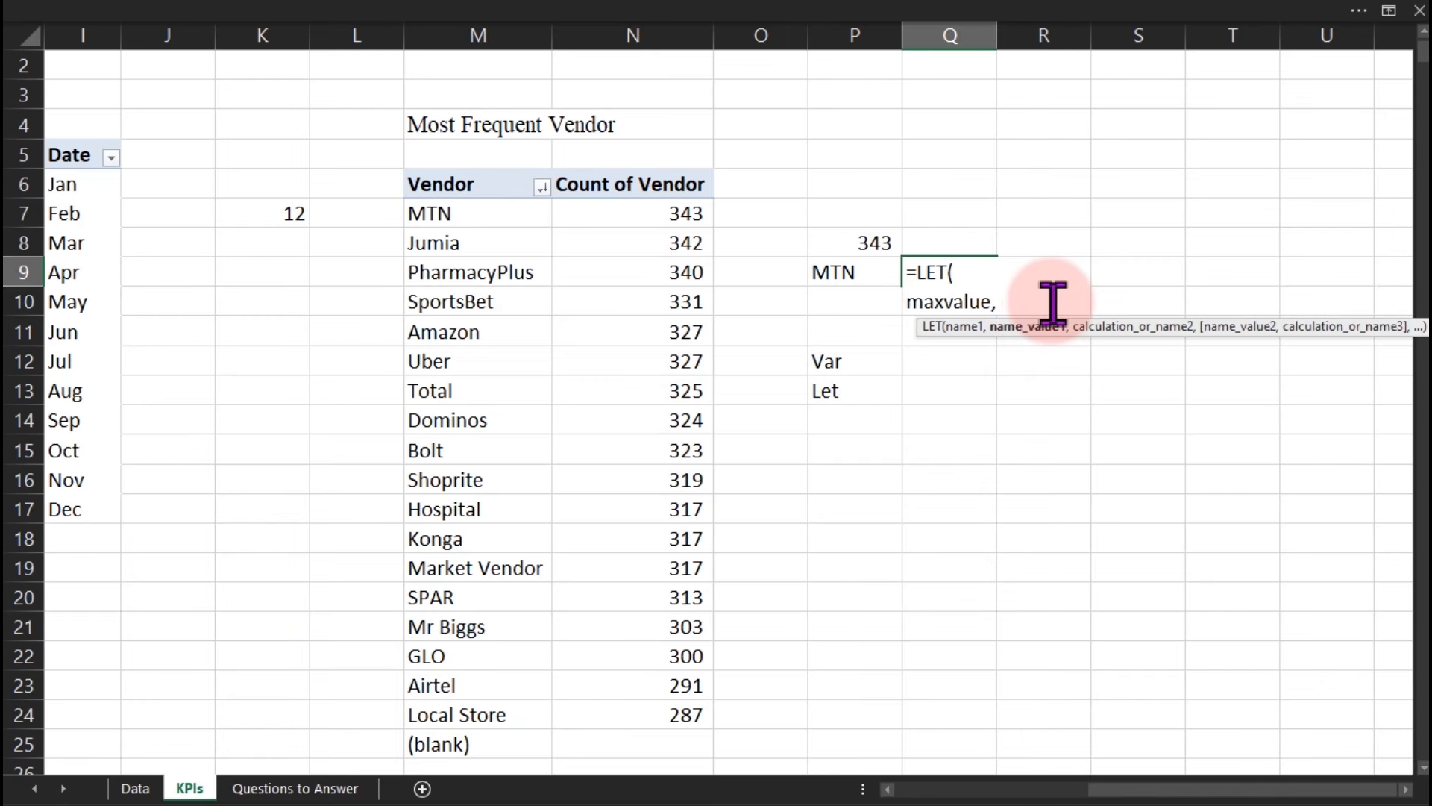
pyautogui.write(' max')
pyautogui.press('Tab')
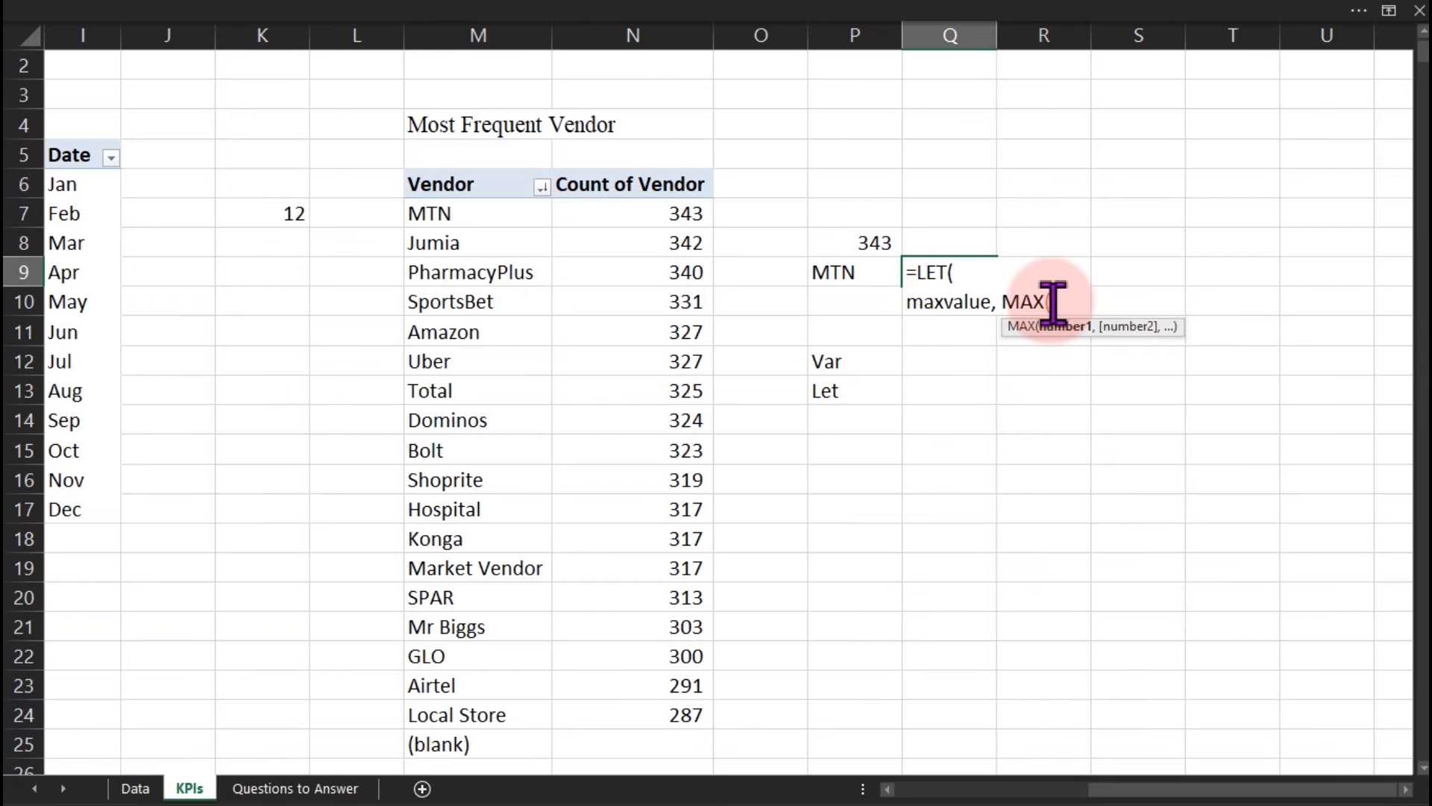
pyautogui.click(611, 211)
pyautogui.hotkey('ctrl', 'shift', 'Down')
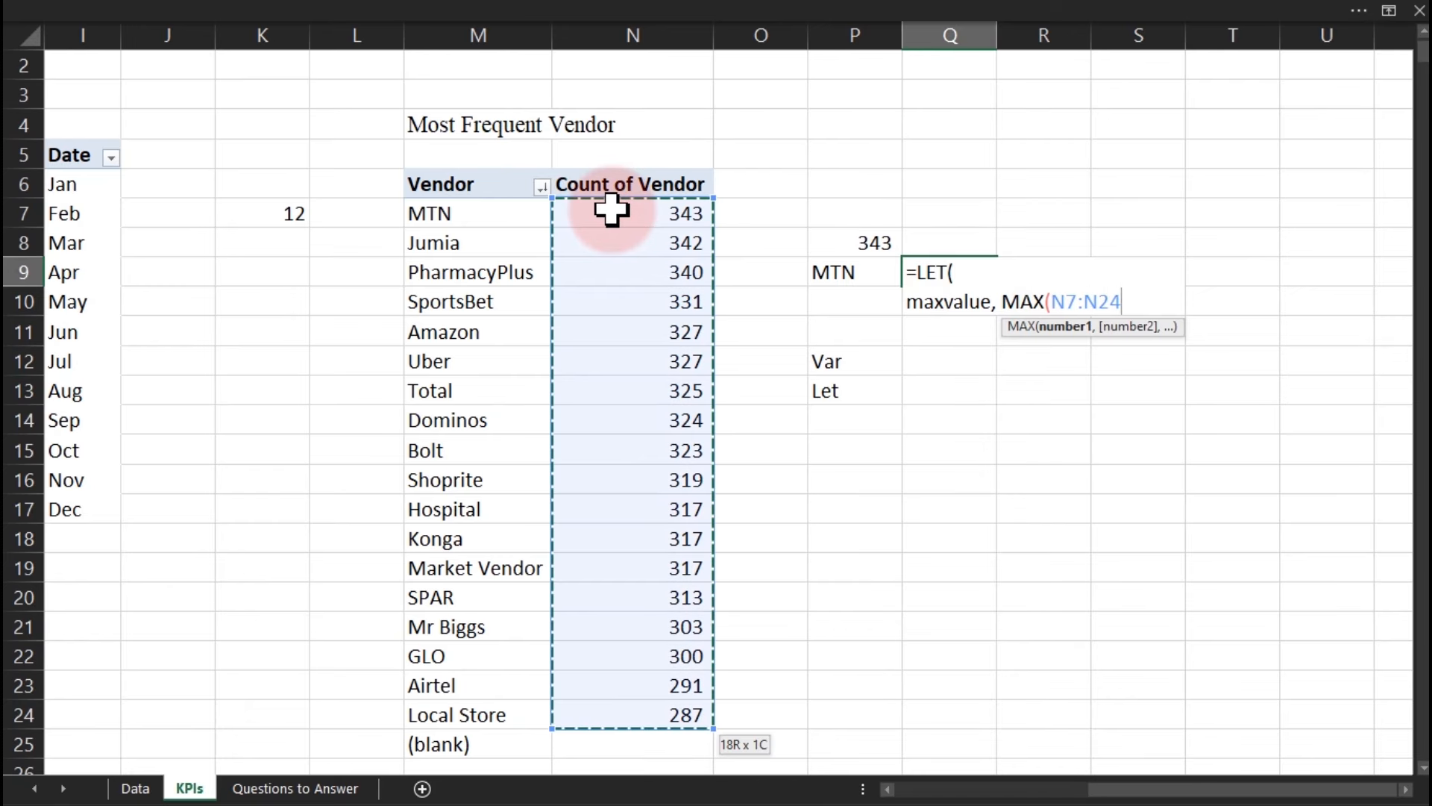
pyautogui.write(')')
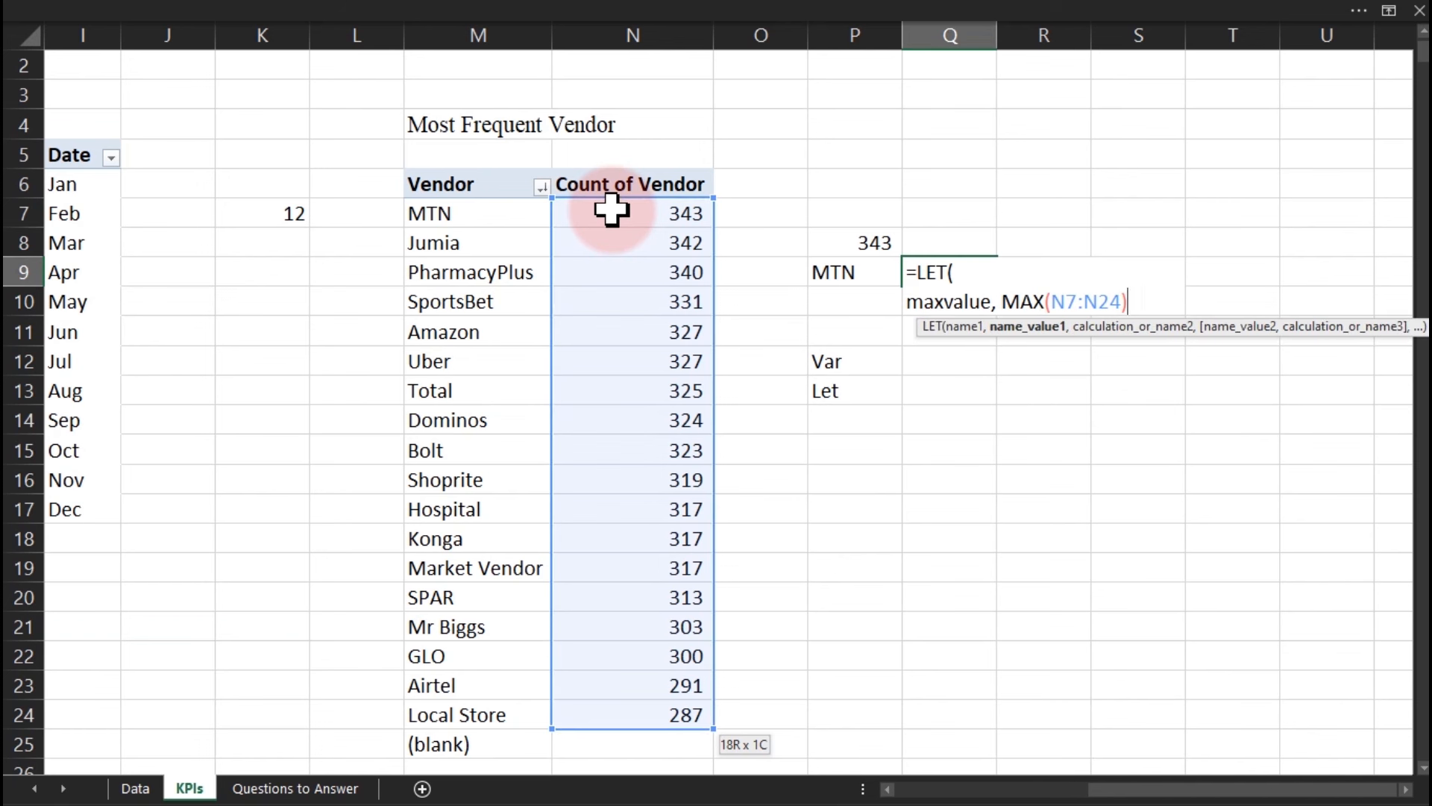
pyautogui.write(',')
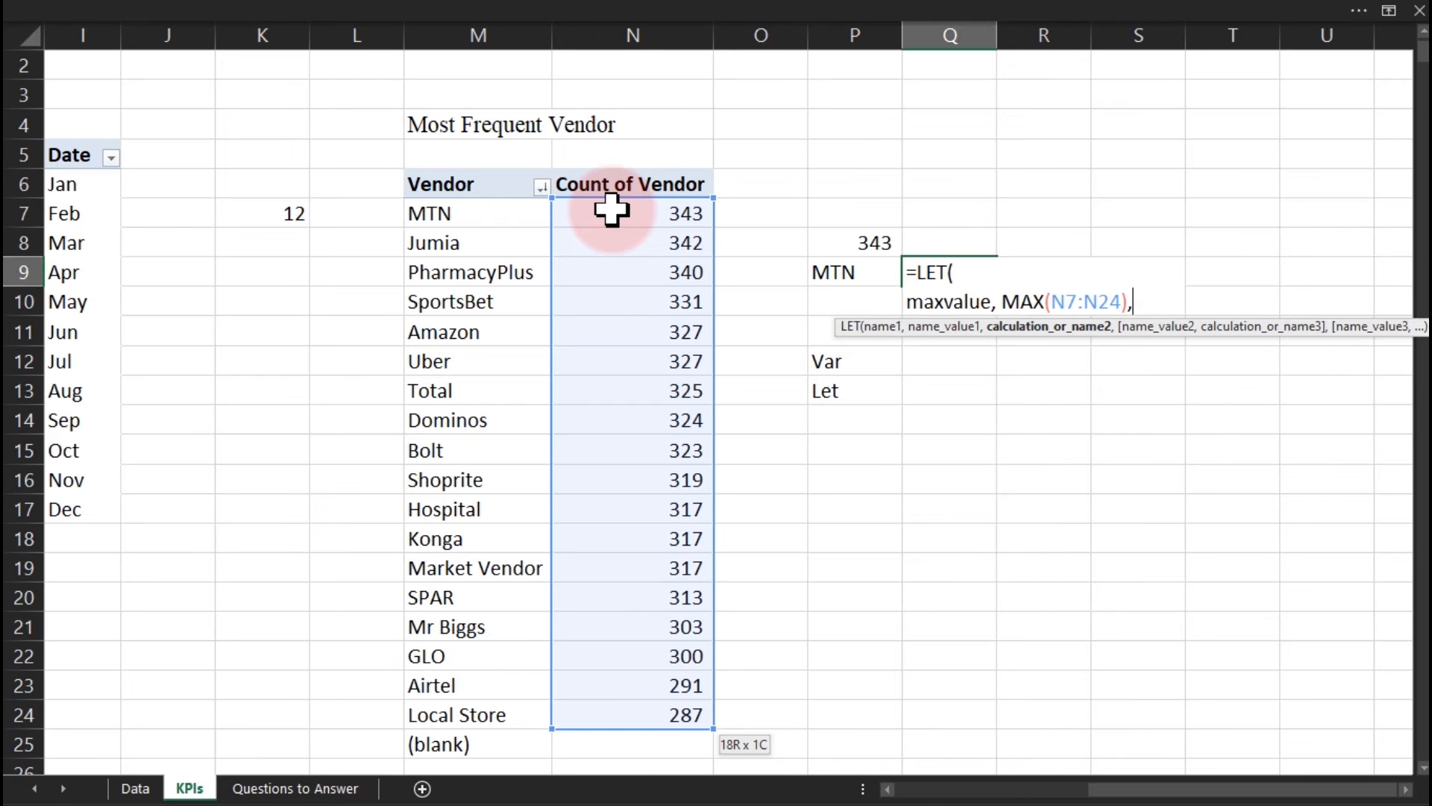
# On a new line, begin the maxvendor name with an INDEX( call.
pyautogui.press('alt')
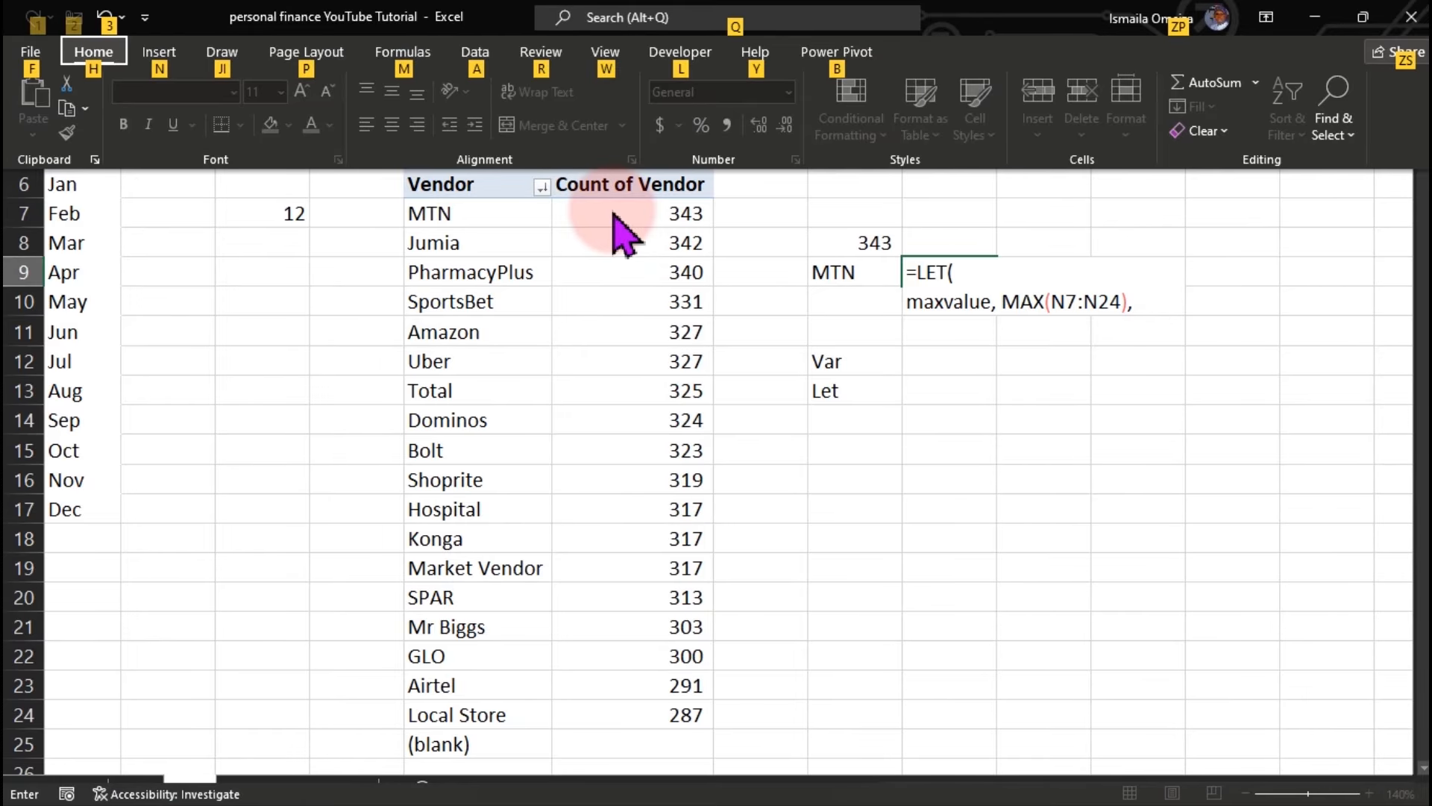
pyautogui.press('alt')
pyautogui.hotkey('alt', 'Return')
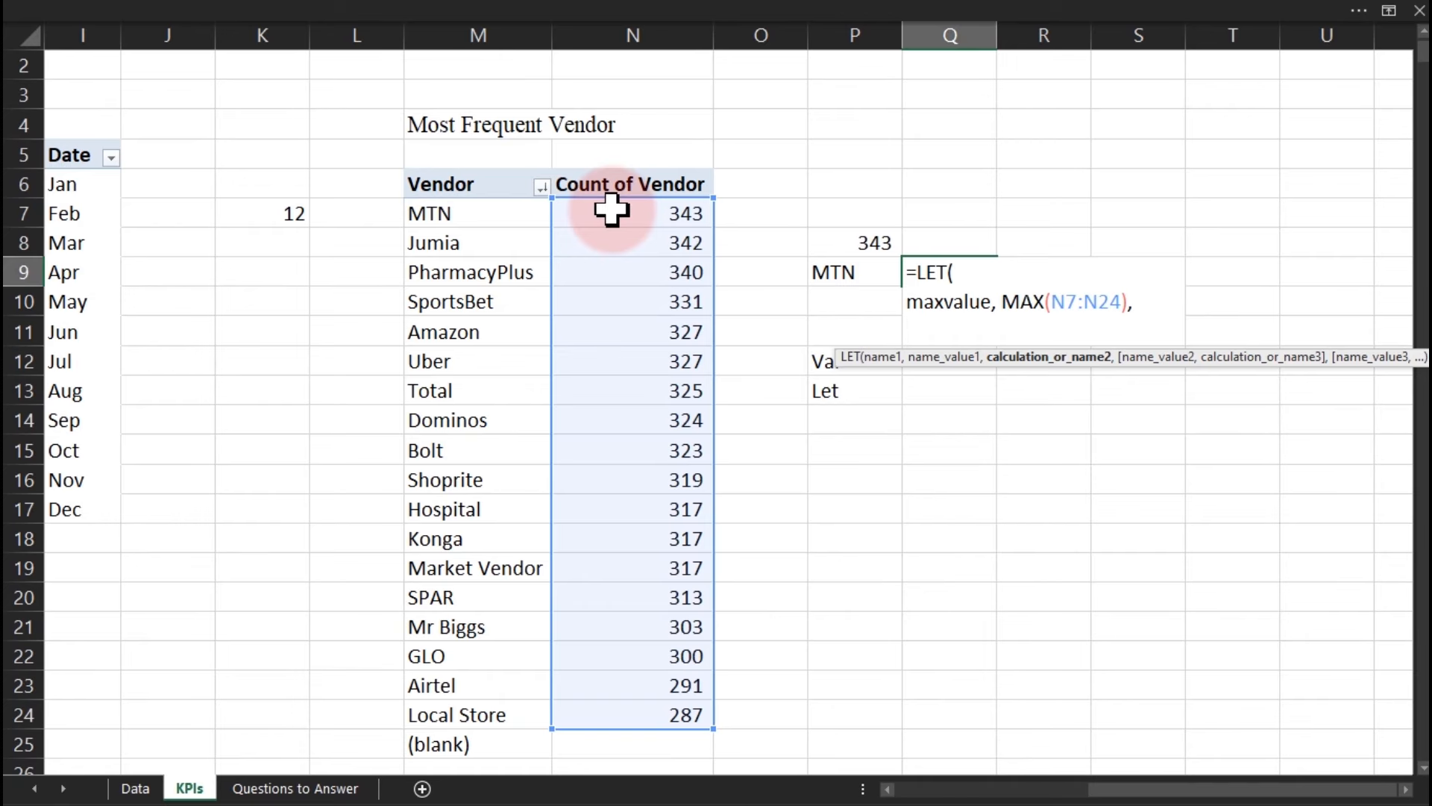
pyautogui.write('ma')
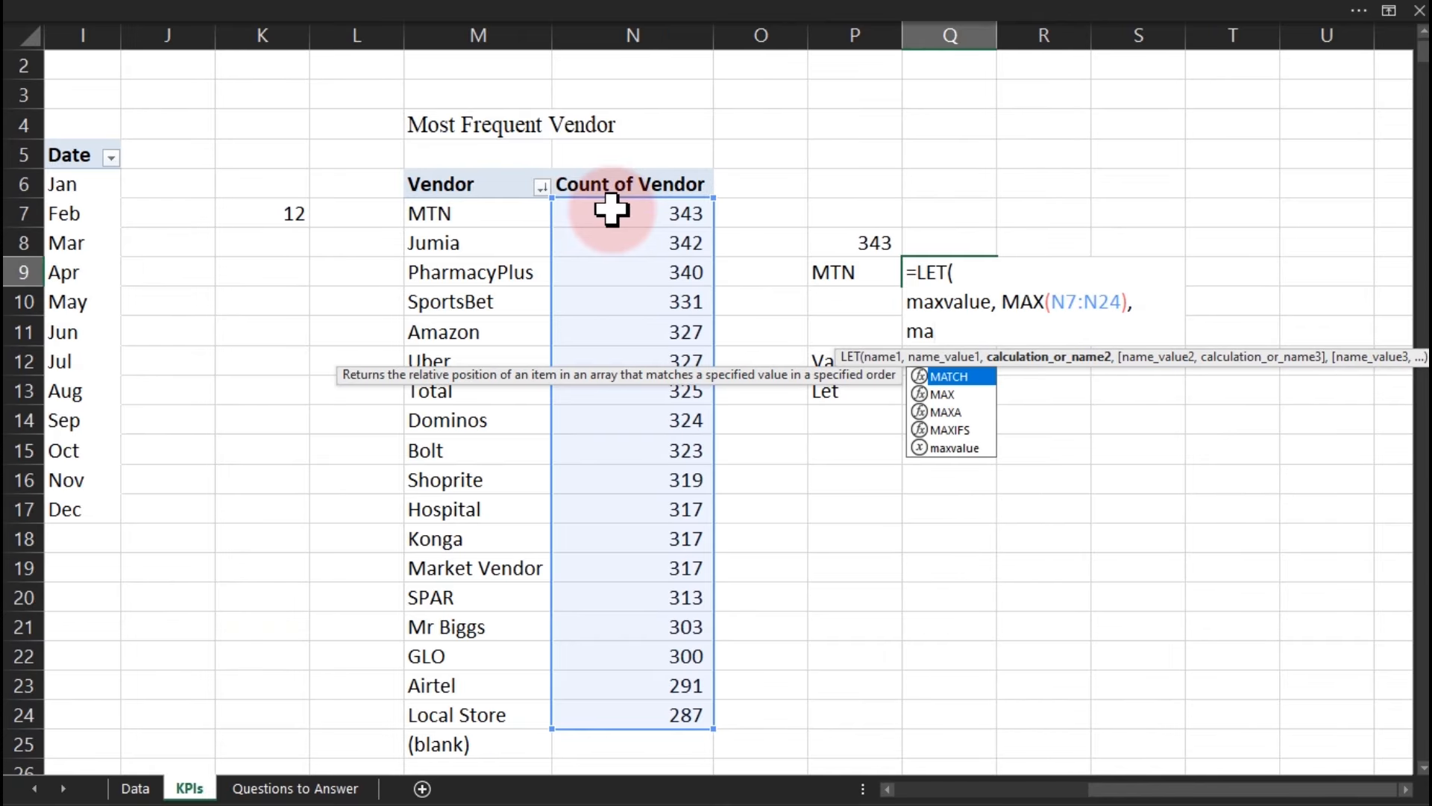
pyautogui.write('xvendor, ')
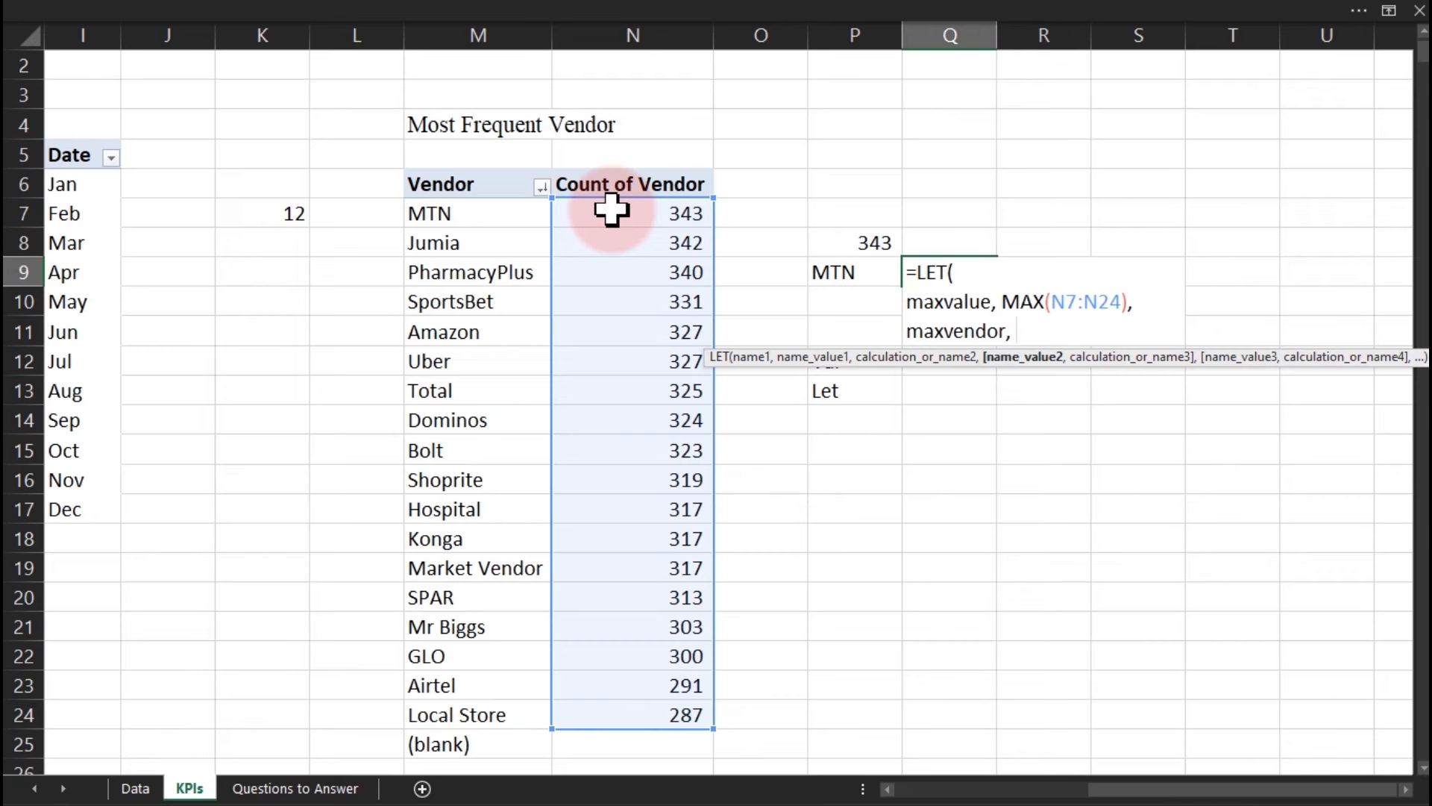
pyautogui.write('ind')
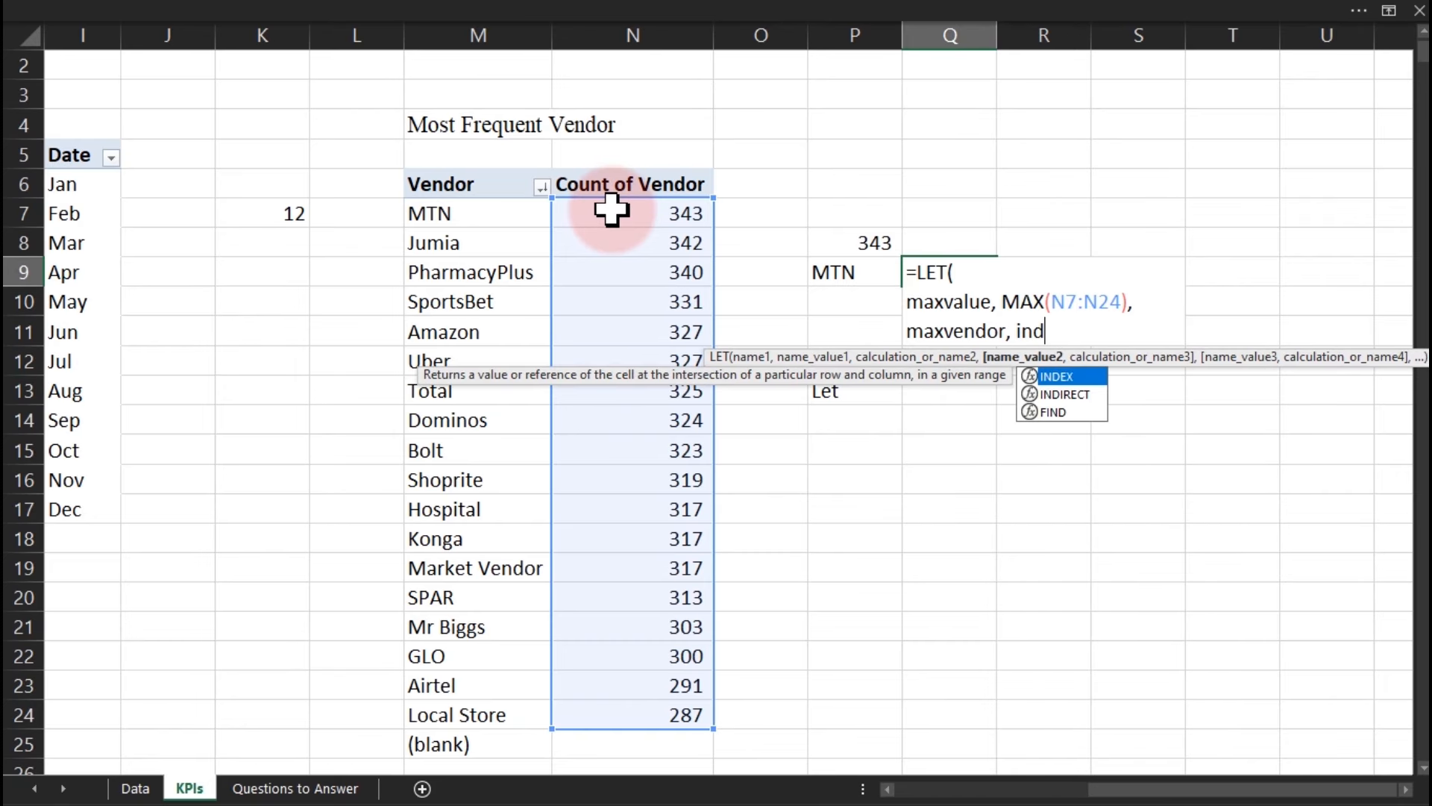
pyautogui.press('Tab')
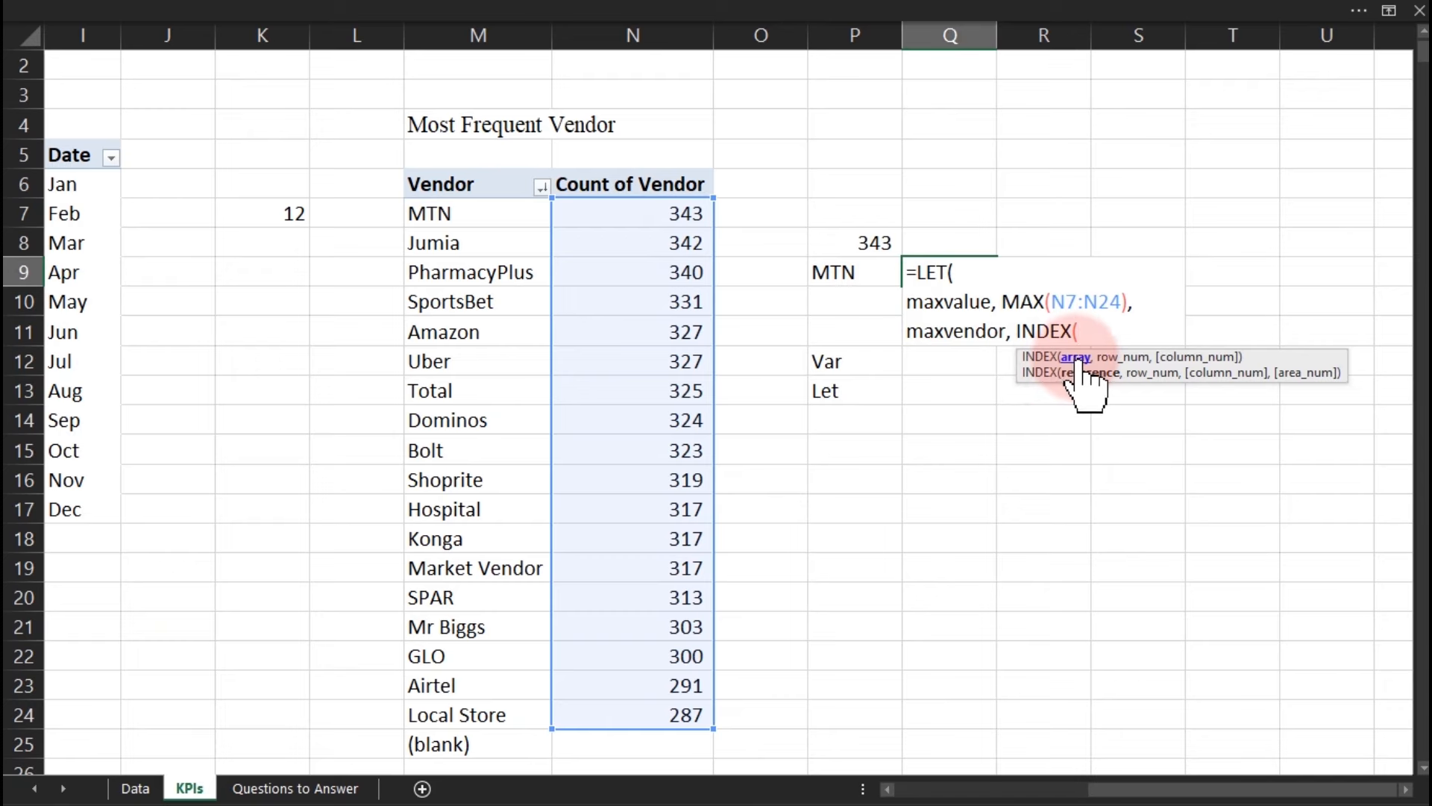
# Give INDEX the vendor range M7:M25 and try inserting maxvalue as the next argument.
pyautogui.click(473, 216)
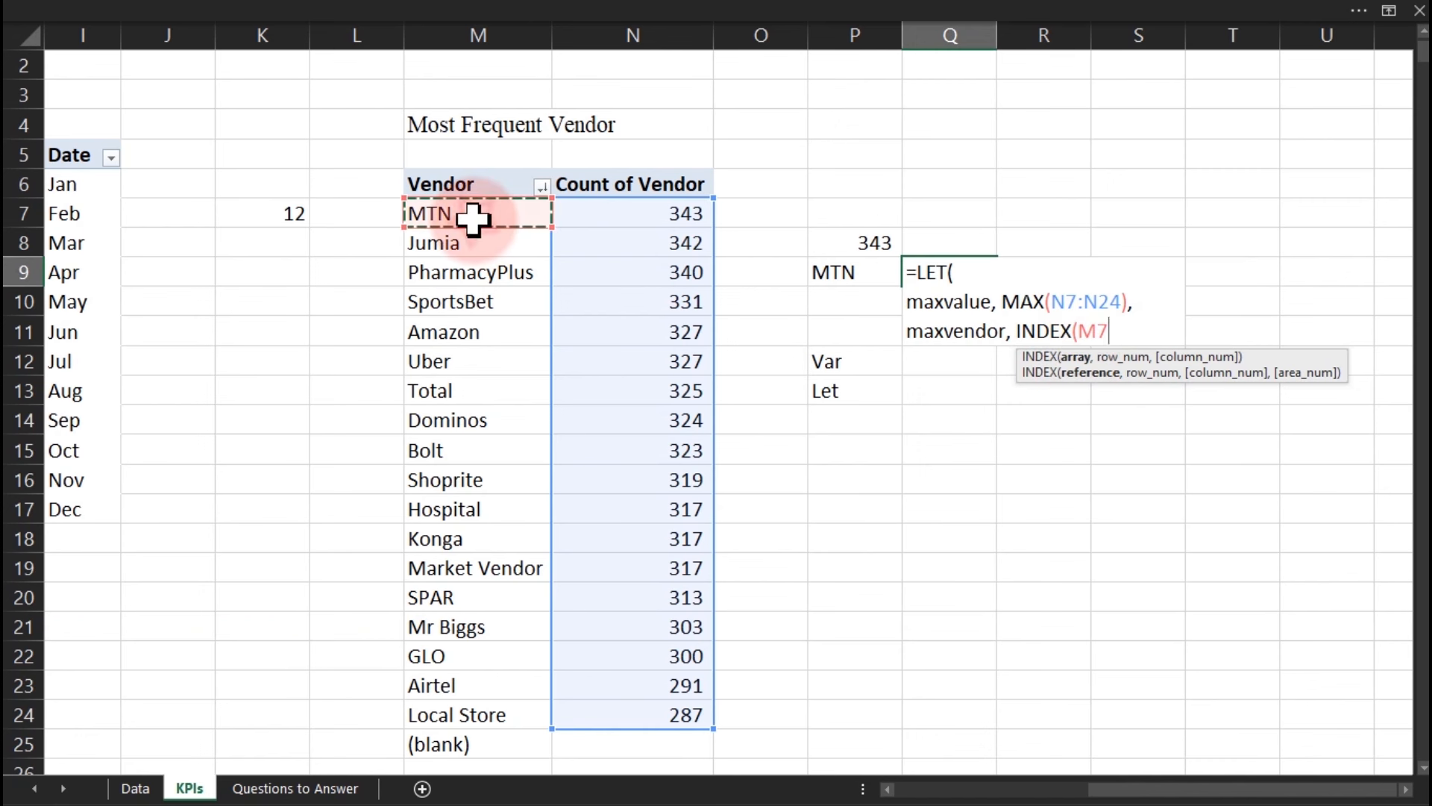
pyautogui.hotkey('ctrl', 'shift', 'Down')
pyautogui.write(',')
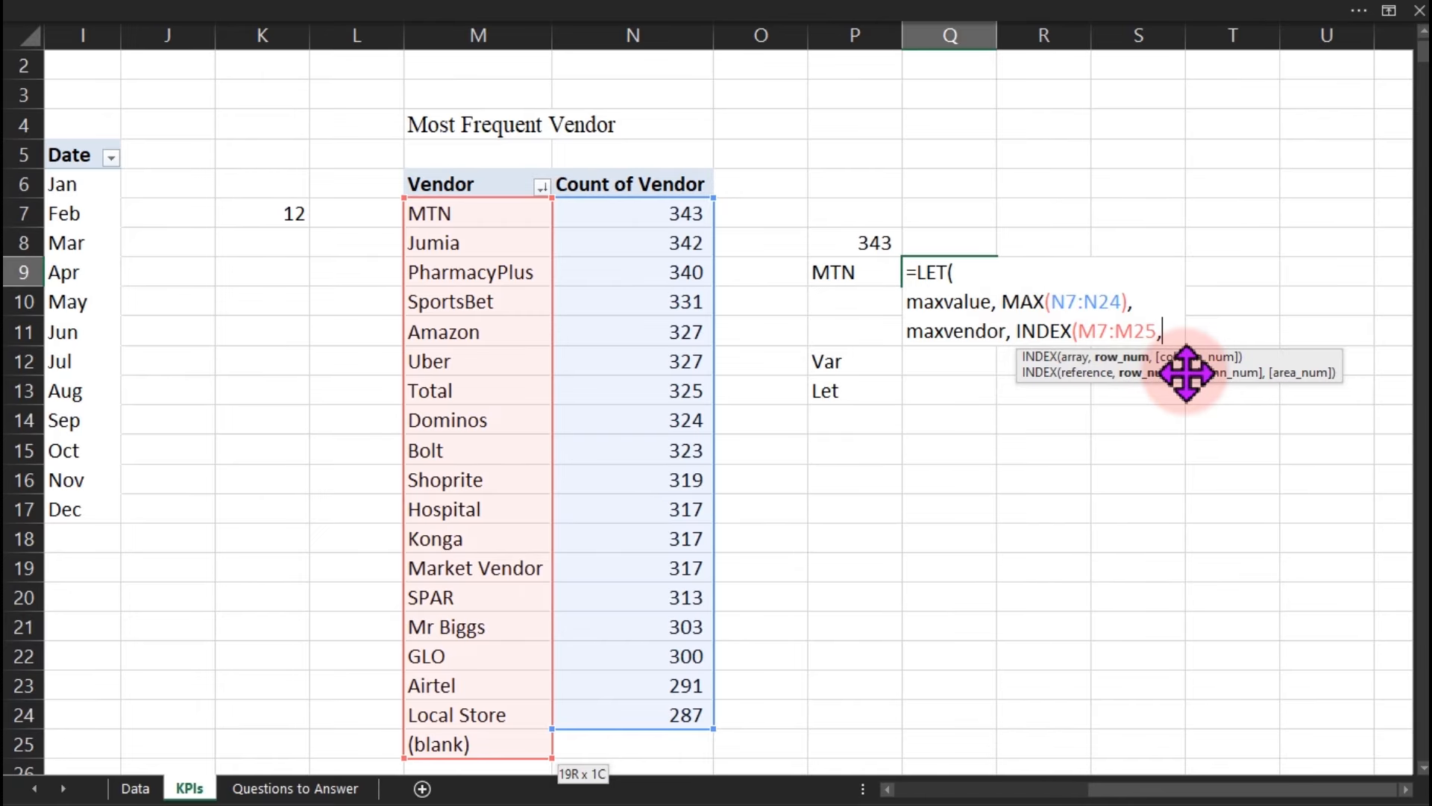
pyautogui.write('max')
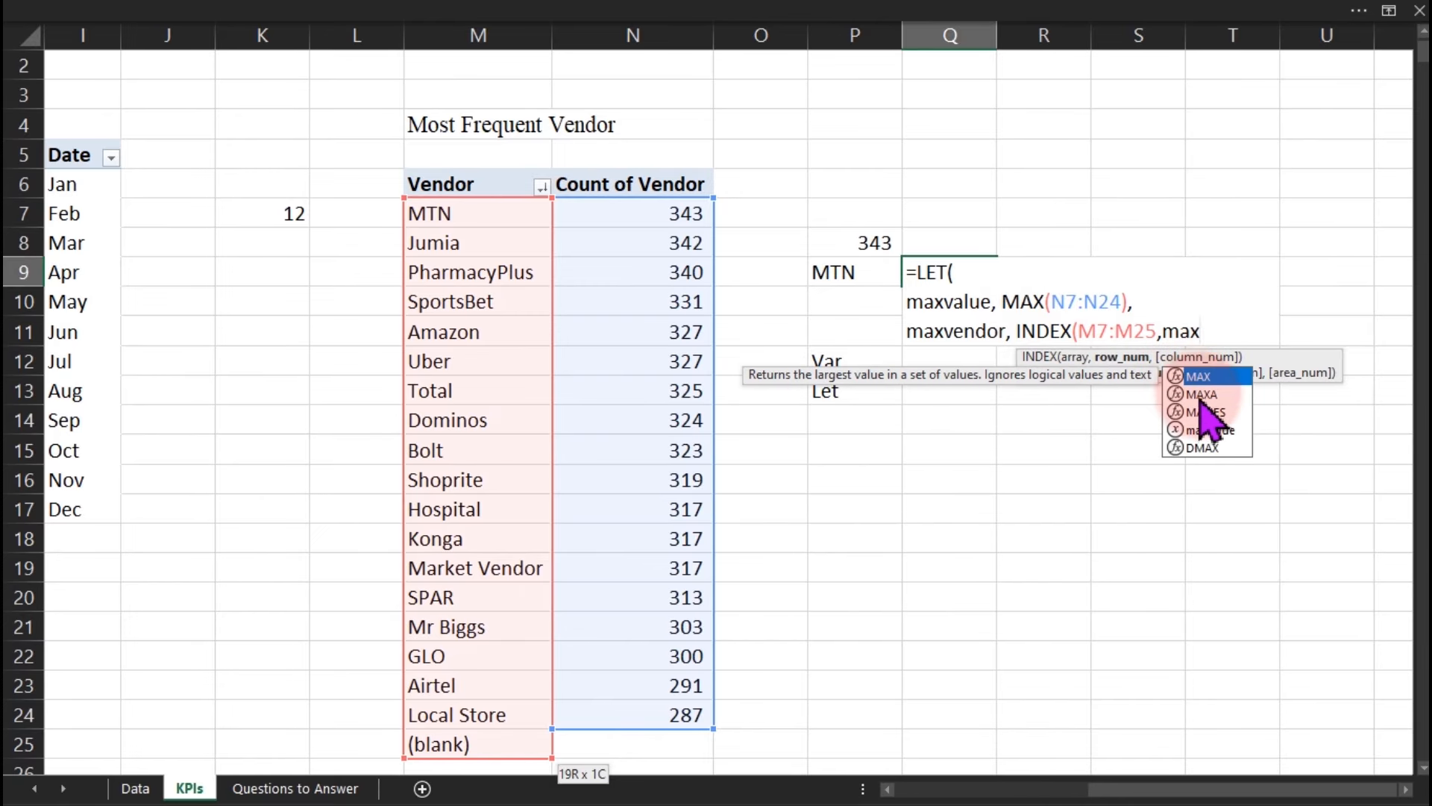
pyautogui.click(1222, 429)
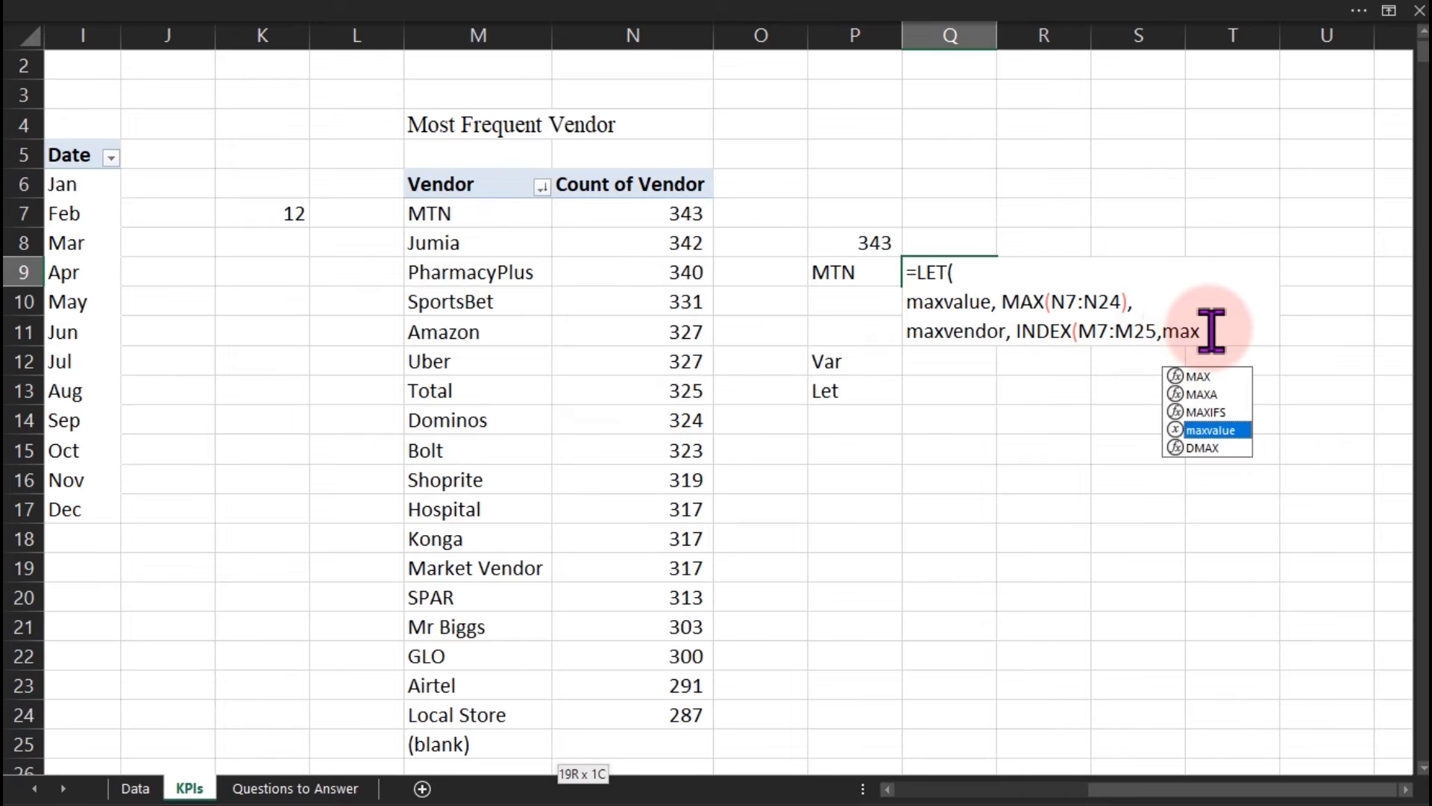
pyautogui.doubleClick(1212, 430)
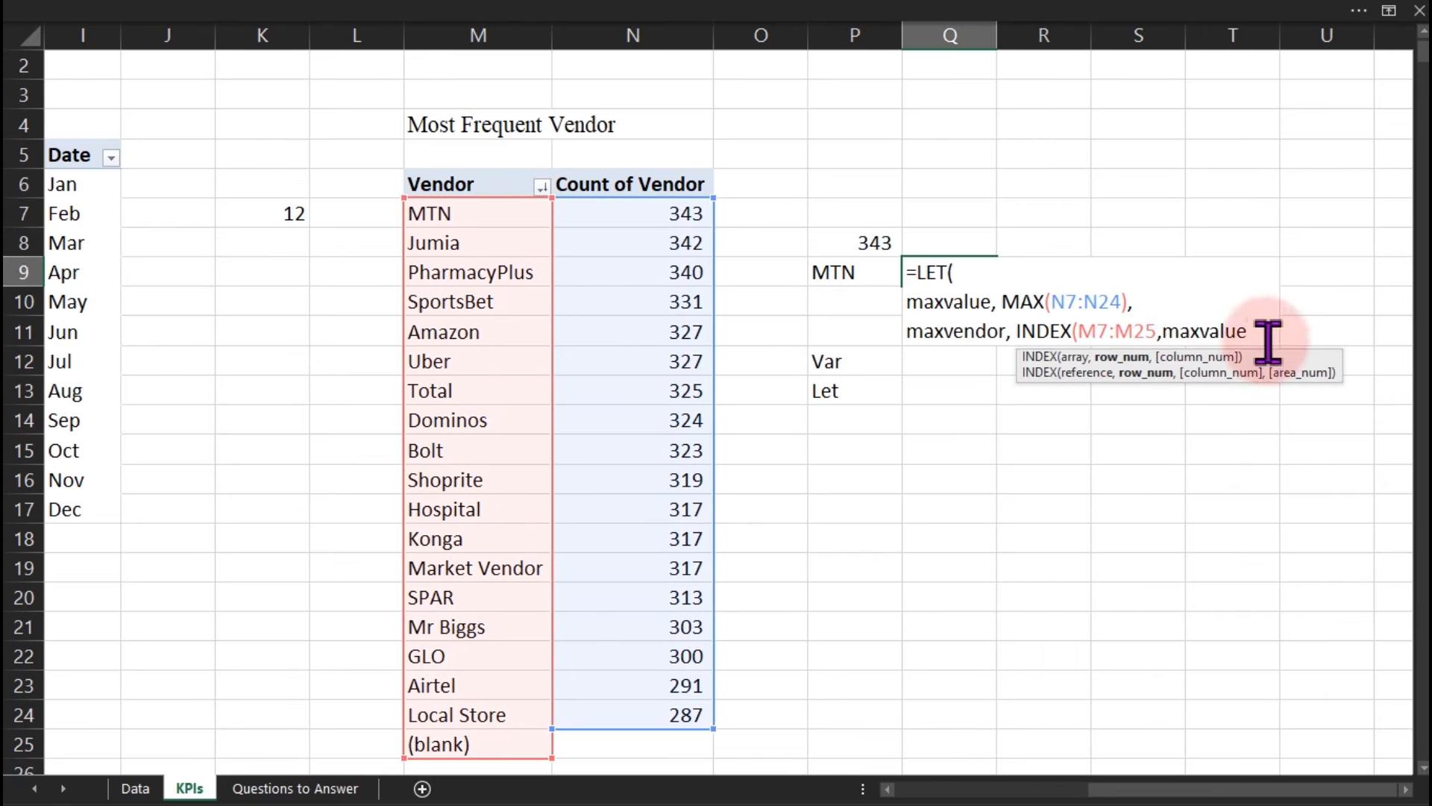
pyautogui.write(',')
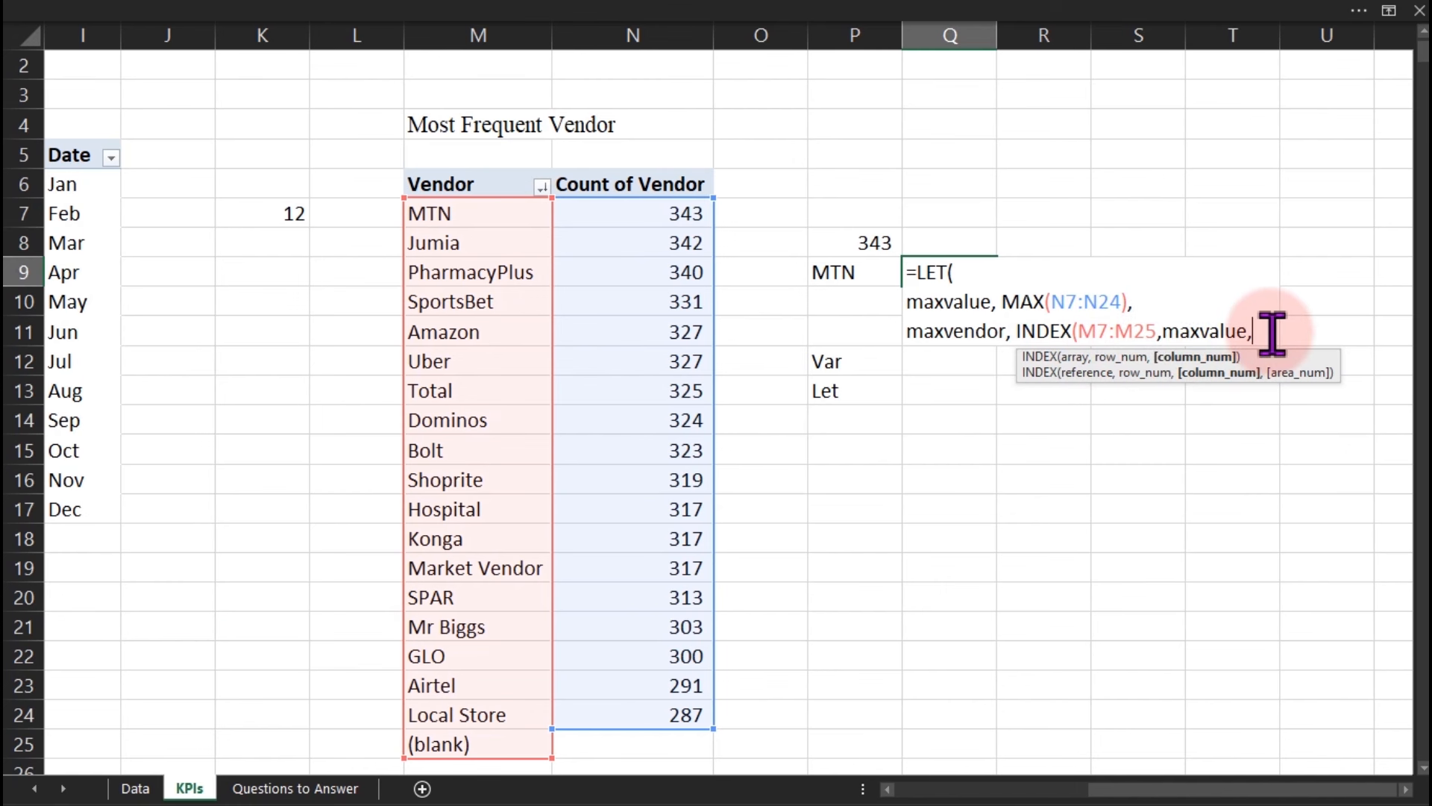
# Replace maxvalue with MATCH(, then cancel the unfinished formula.
pyautogui.press('BackSpace')
pyautogui.press('BackSpace')
pyautogui.press('BackSpace')
pyautogui.press('BackSpace')
pyautogui.press('BackSpace')
pyautogui.press('BackSpace')
pyautogui.press('BackSpace')
pyautogui.press('BackSpace')
pyautogui.press('BackSpace')
pyautogui.write('mat')
pyautogui.press('Tab')
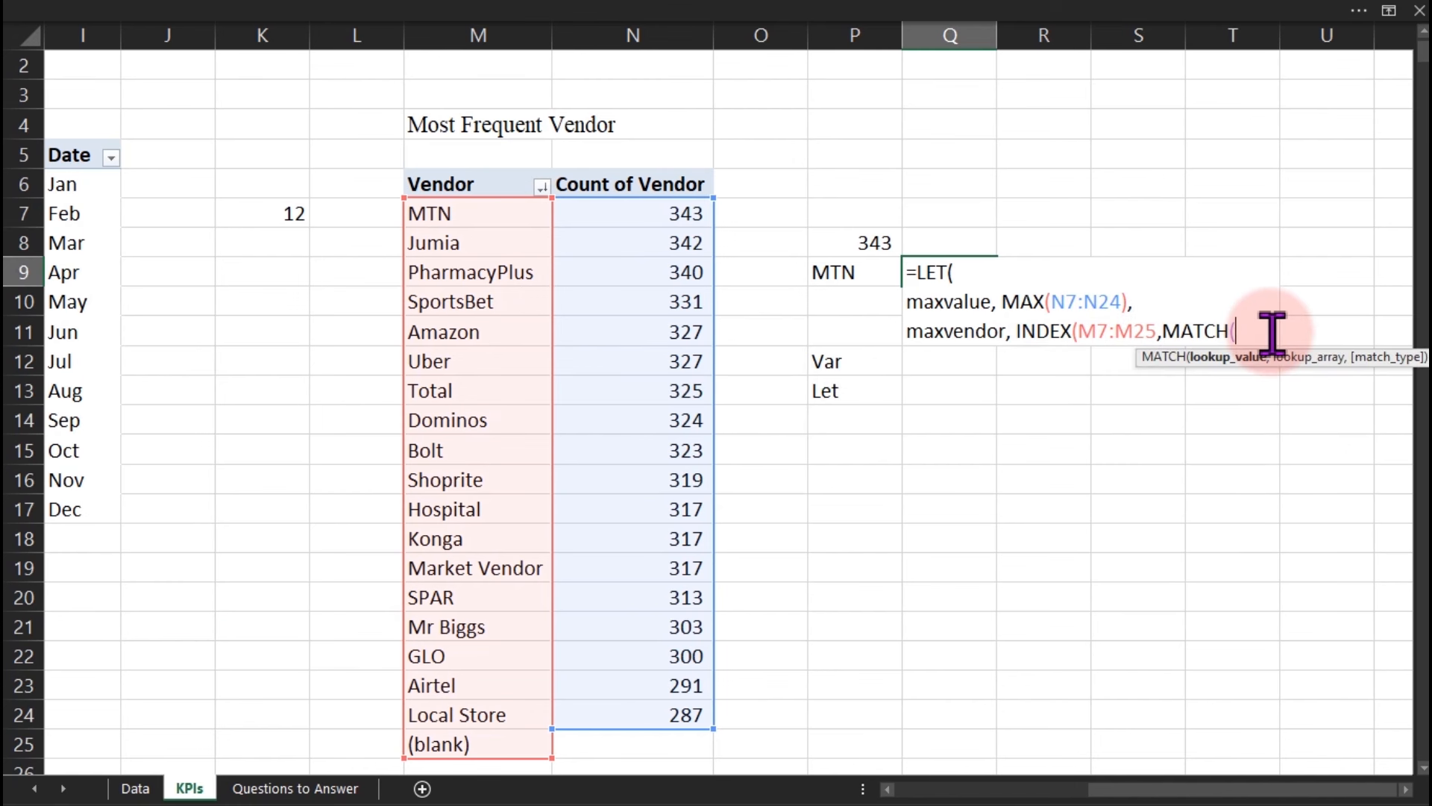
pyautogui.press('Escape')
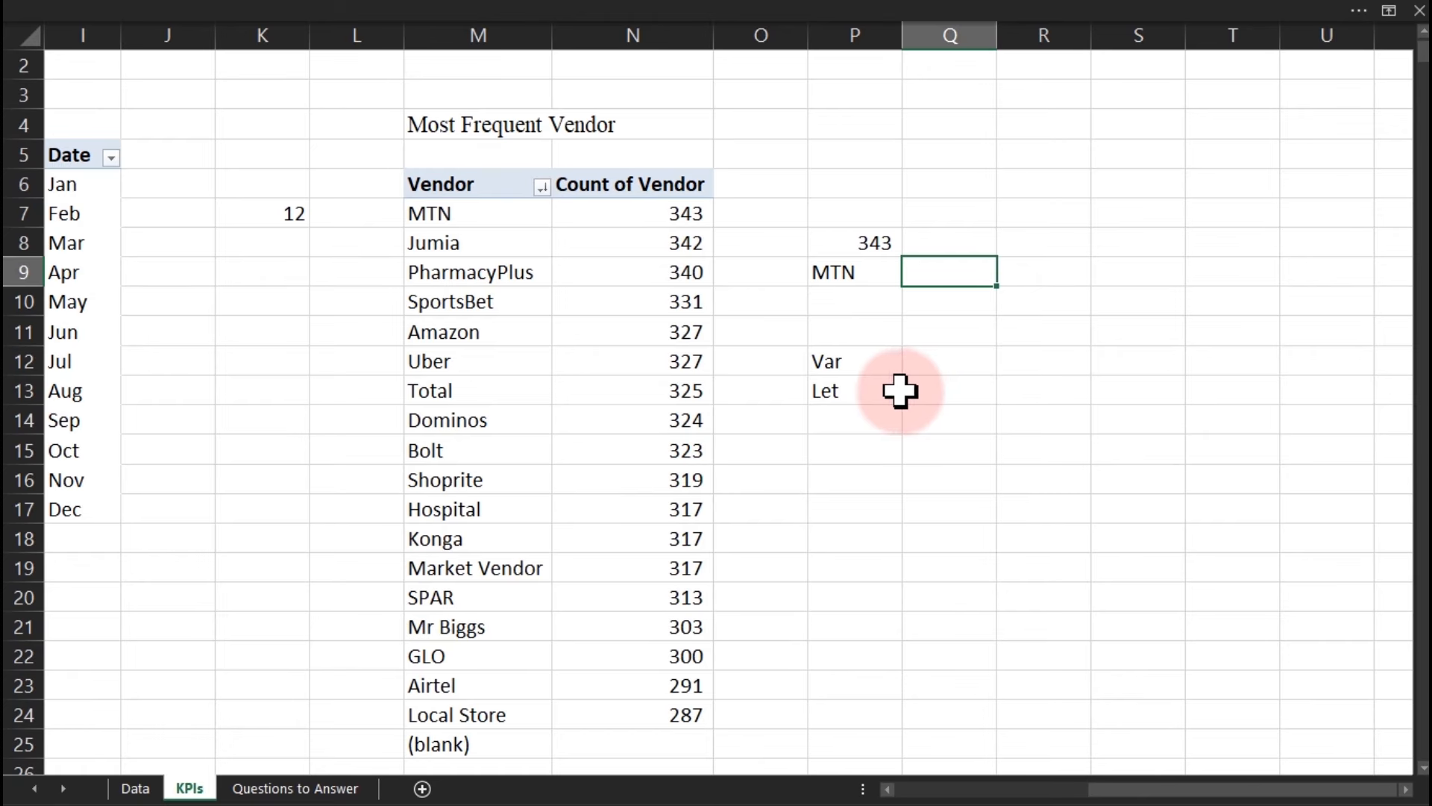
# Compare the 343 and MTN results, then start a multi-line =LET( in Q9.
pyautogui.click(865, 245)
pyautogui.click(854, 273)
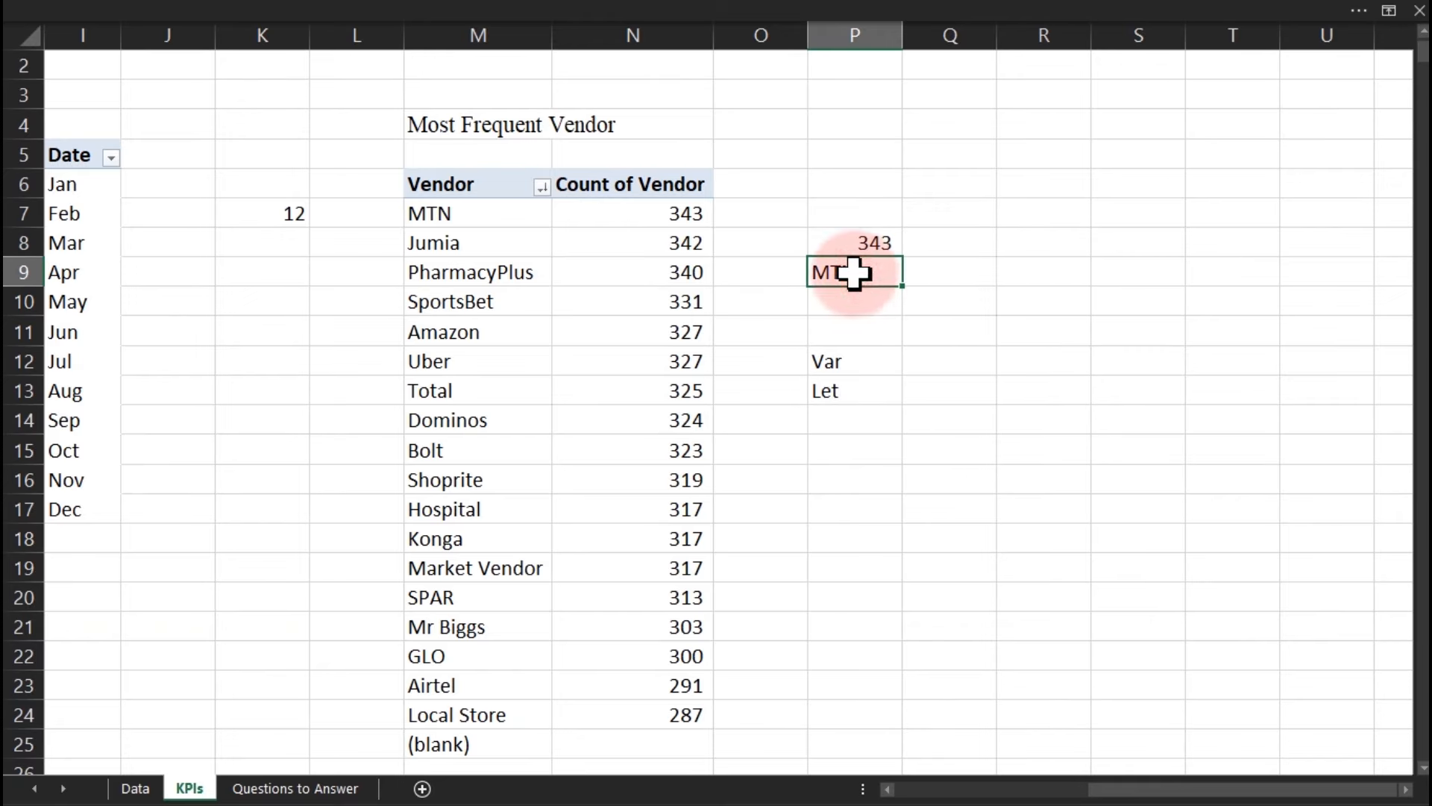
pyautogui.click(840, 240)
pyautogui.keyDown('ctrl'); pyautogui.click(841, 265); pyautogui.keyUp('ctrl')
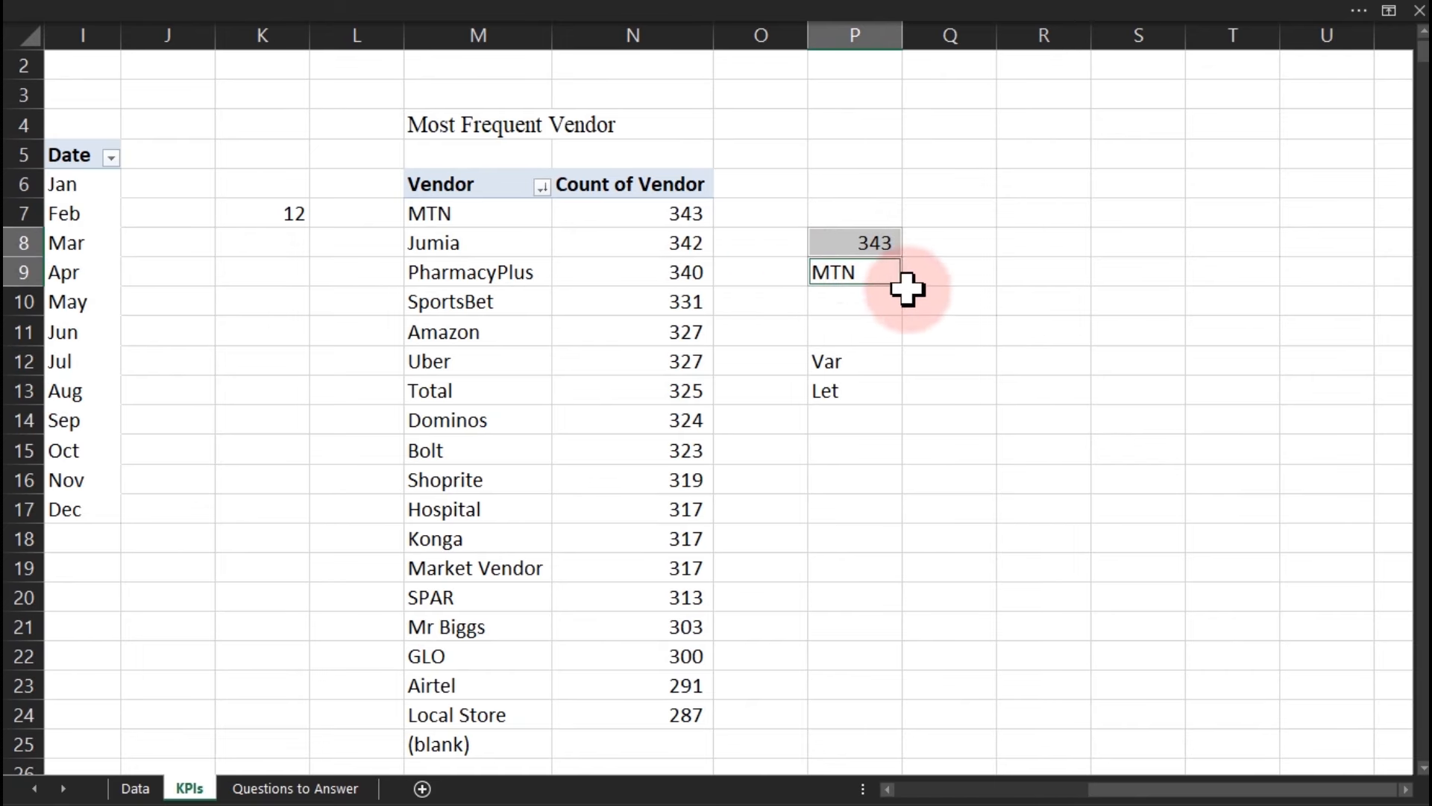
pyautogui.click(956, 272)
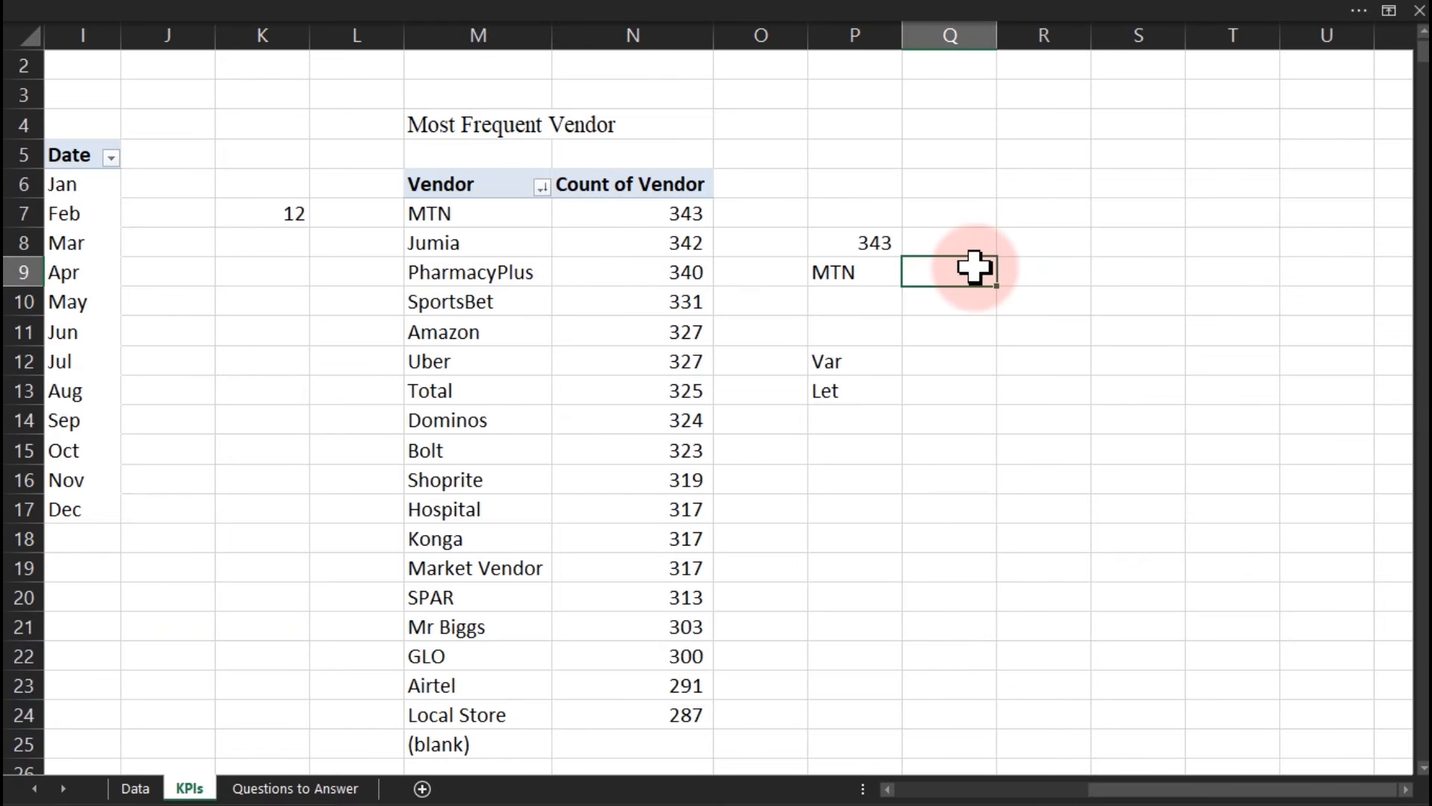
pyautogui.write('=let')
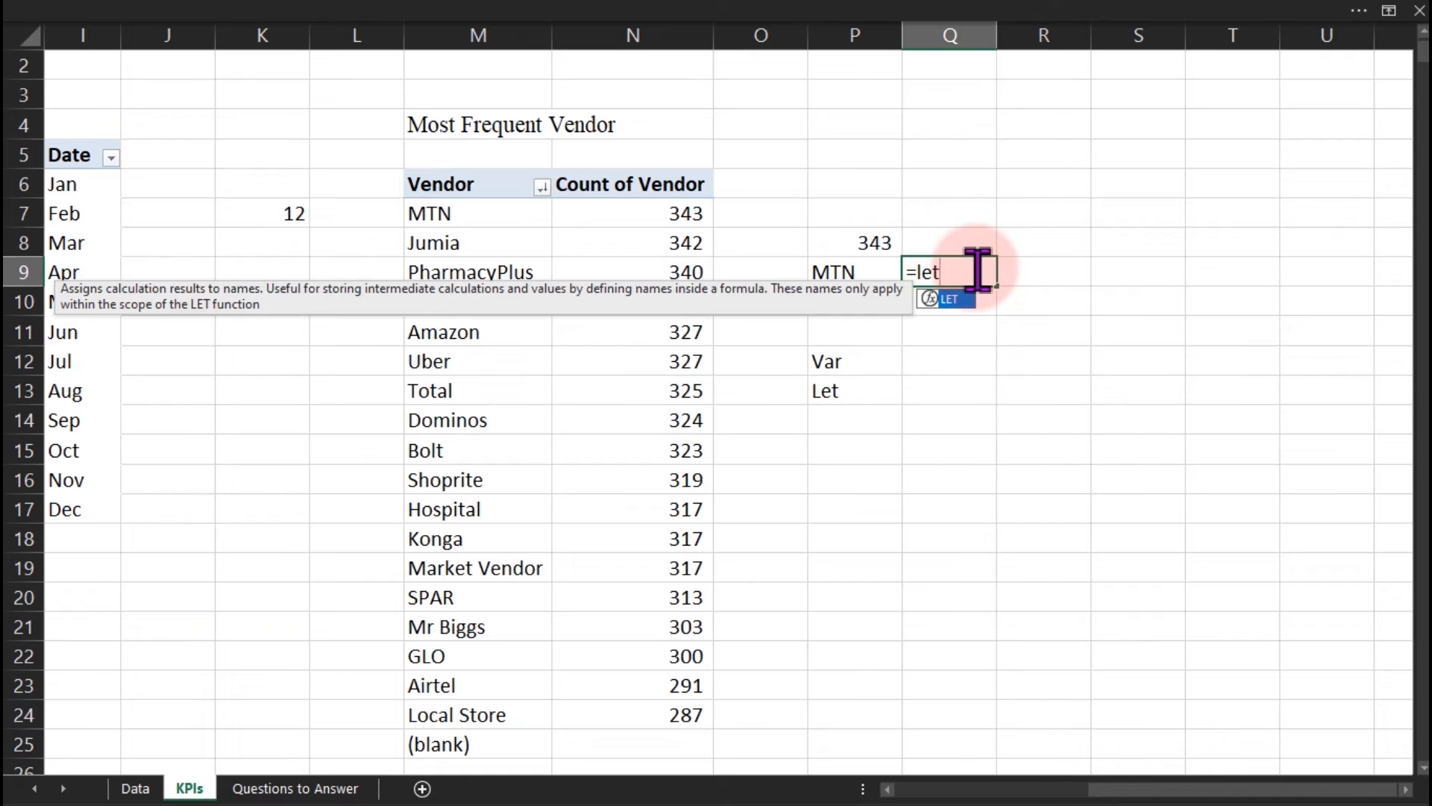
pyautogui.press('Tab')
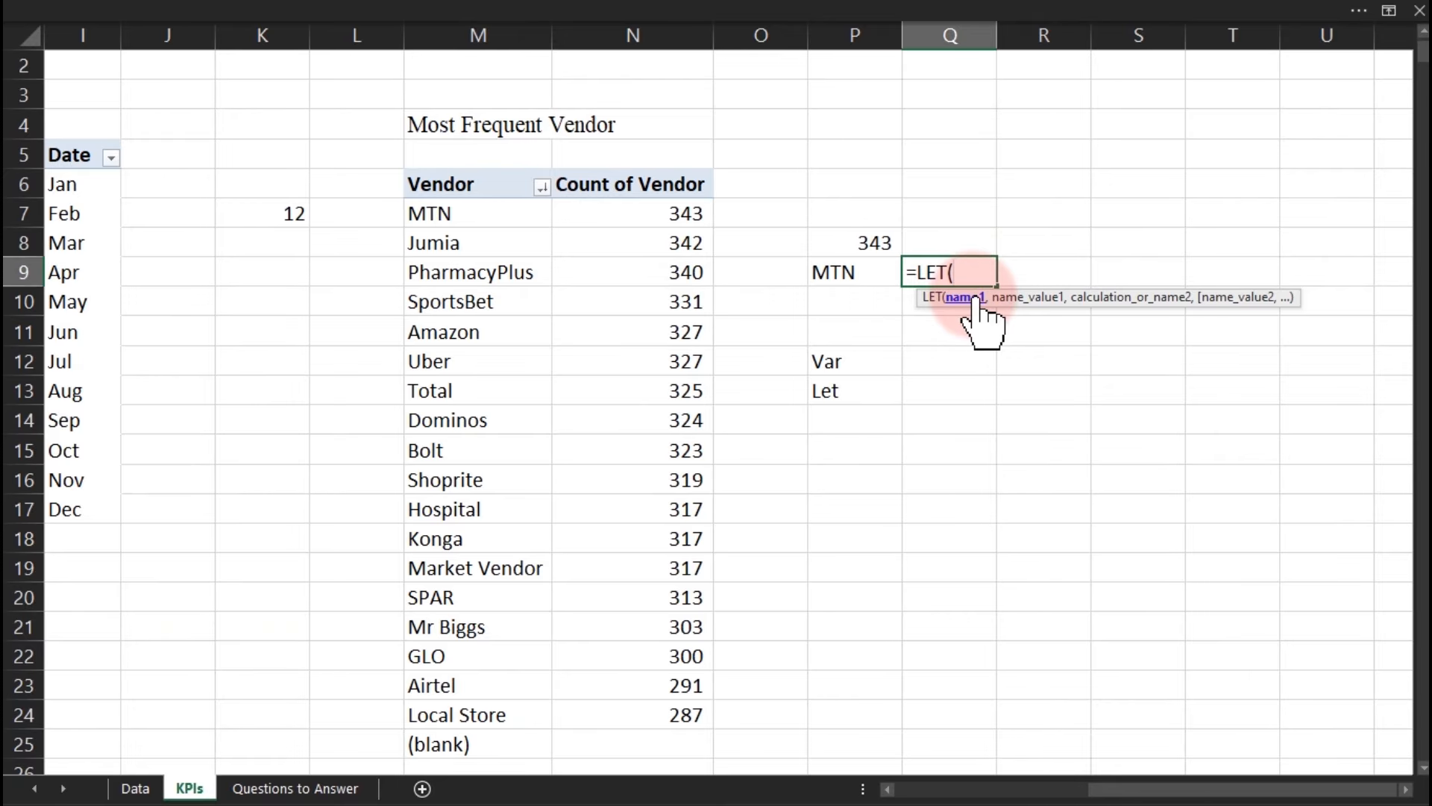
pyautogui.hotkey('alt', 'Return')
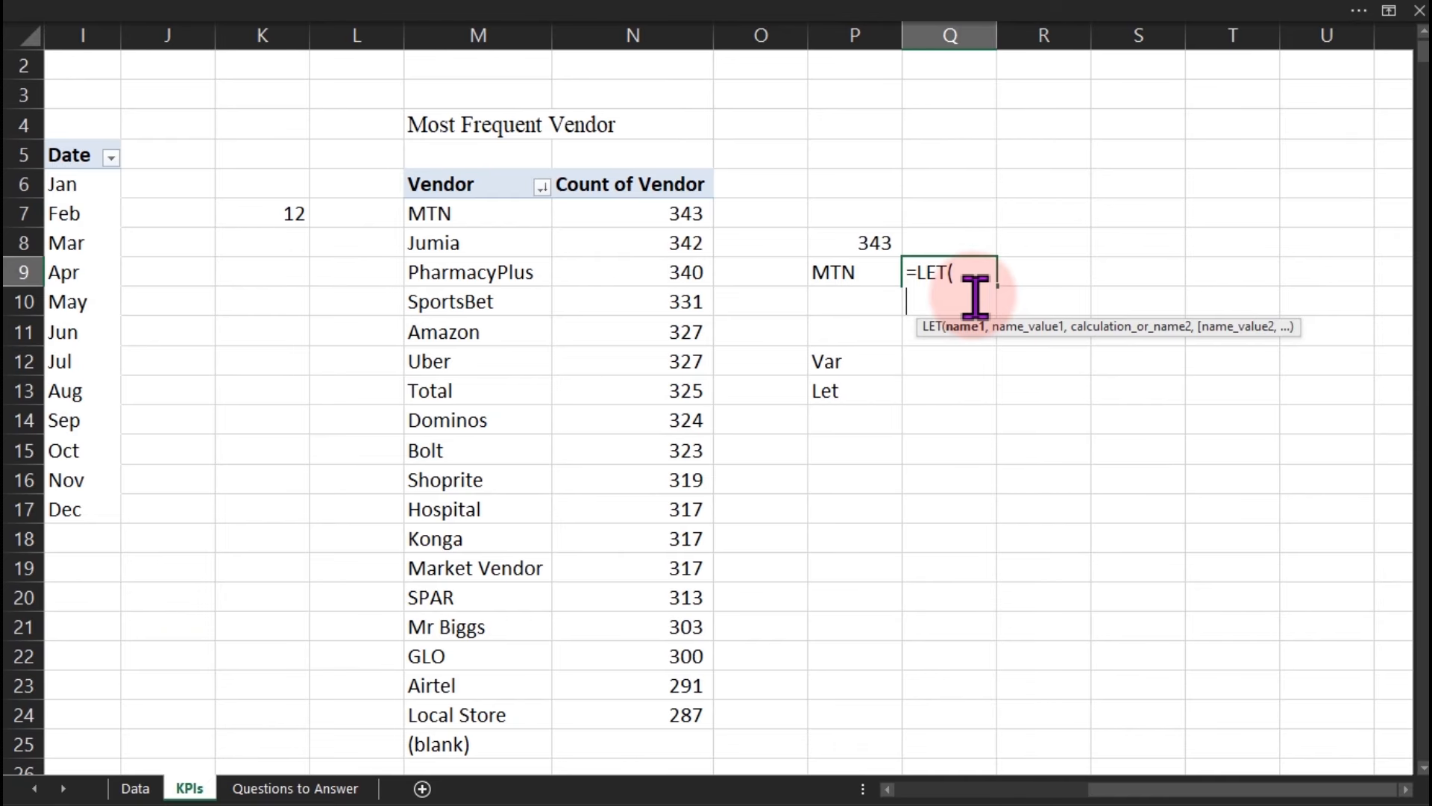
# Define _maxvalue as MAX of the Count of Vendor values N7:N24.
pyautogui.write('maxvalue')
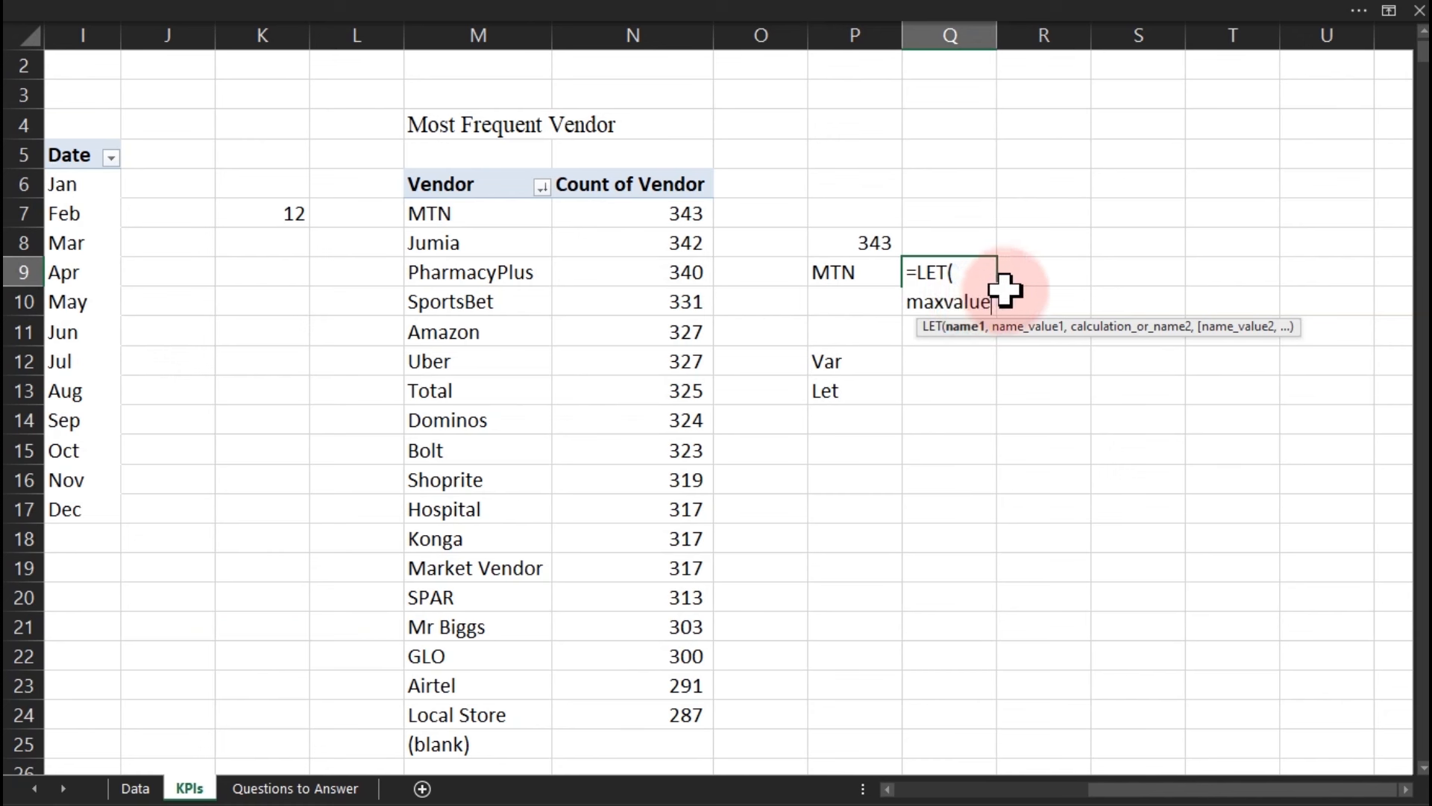
pyautogui.press('BackSpace')
pyautogui.press('BackSpace')
pyautogui.press('BackSpace')
pyautogui.write('_val')
pyautogui.press('BackSpace')
pyautogui.press('BackSpace')
pyautogui.press('BackSpace')
pyautogui.press('BackSpace')
pyautogui.press('BackSpace')
pyautogui.press('BackSpace')
pyautogui.press('BackSpace')
pyautogui.write('_maxvalue')
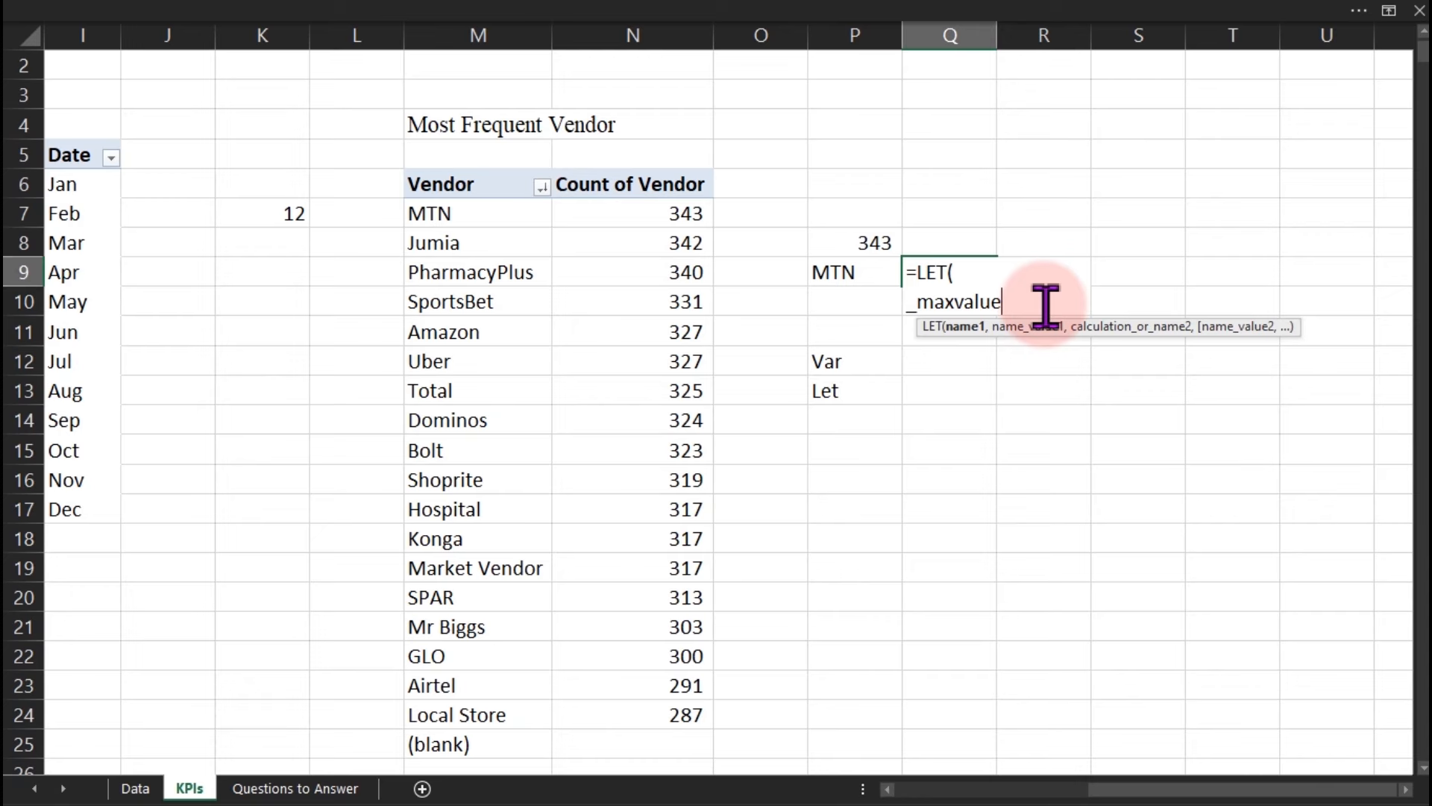
pyautogui.write(',')
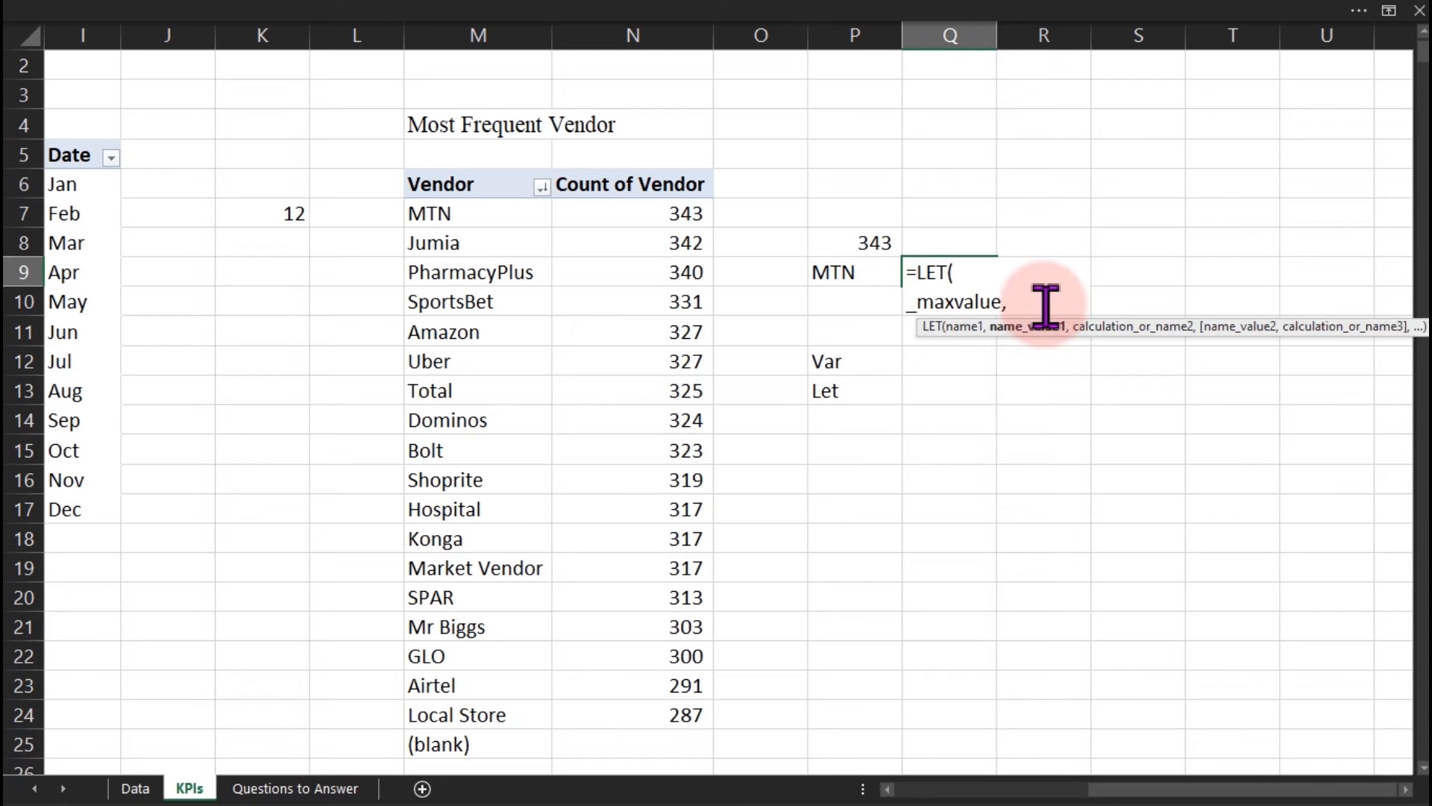
pyautogui.write(' max')
pyautogui.press('Return')
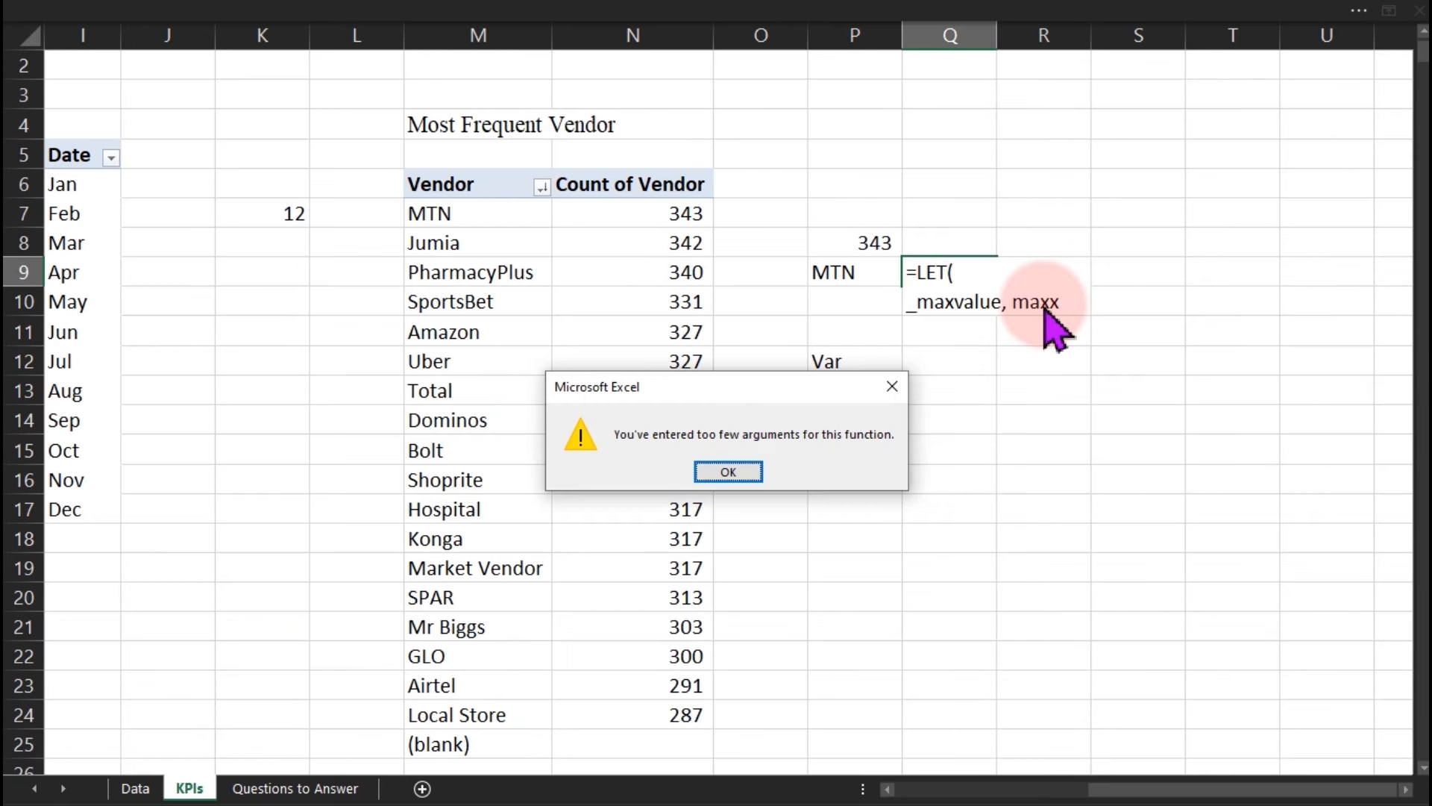
pyautogui.press('Return')
pyautogui.press('BackSpace')
pyautogui.press('BackSpace')
pyautogui.press('BackSpace')
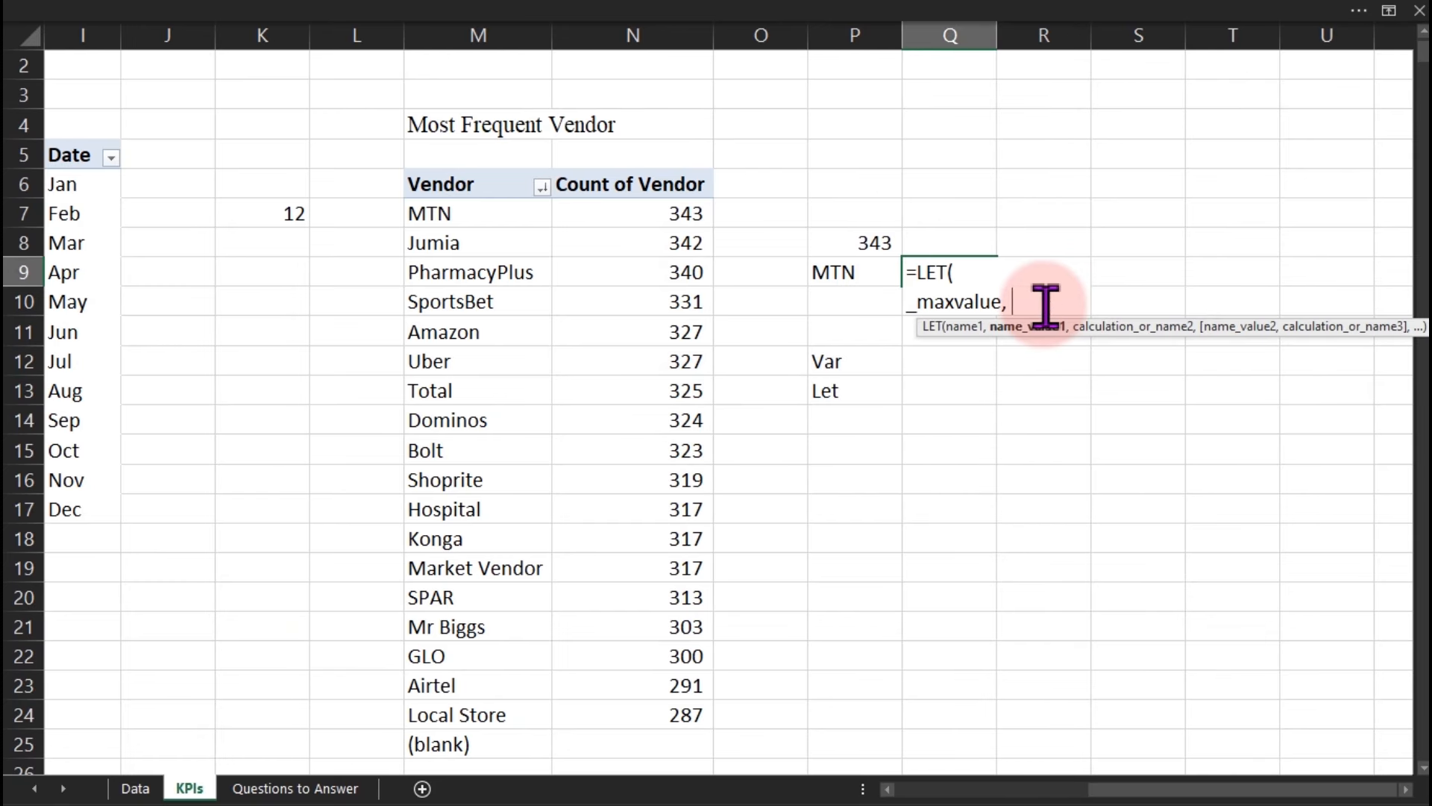
pyautogui.write('max')
pyautogui.press('Tab')
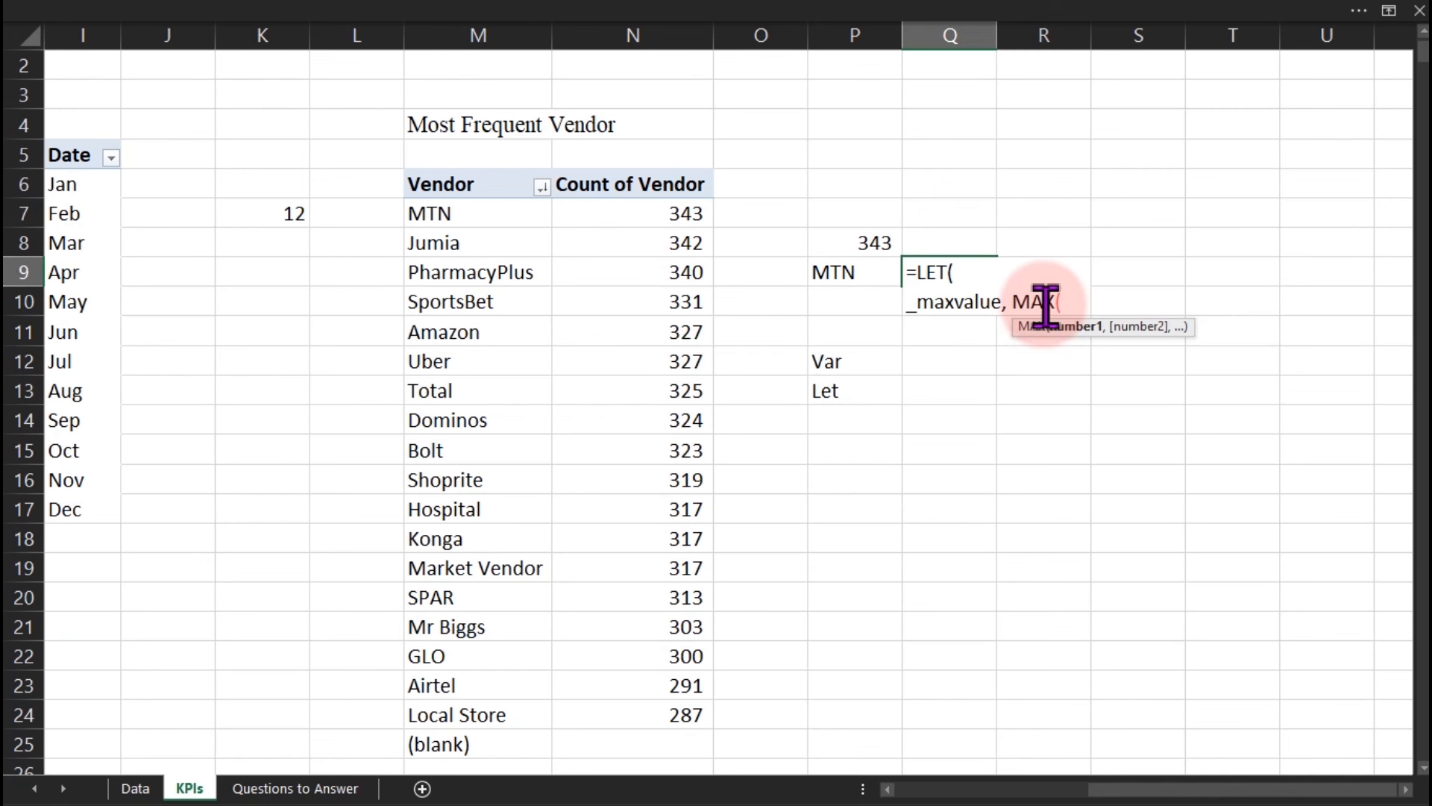
pyautogui.moveTo(681, 213); pyautogui.dragTo(683, 710)
pyautogui.write(')')
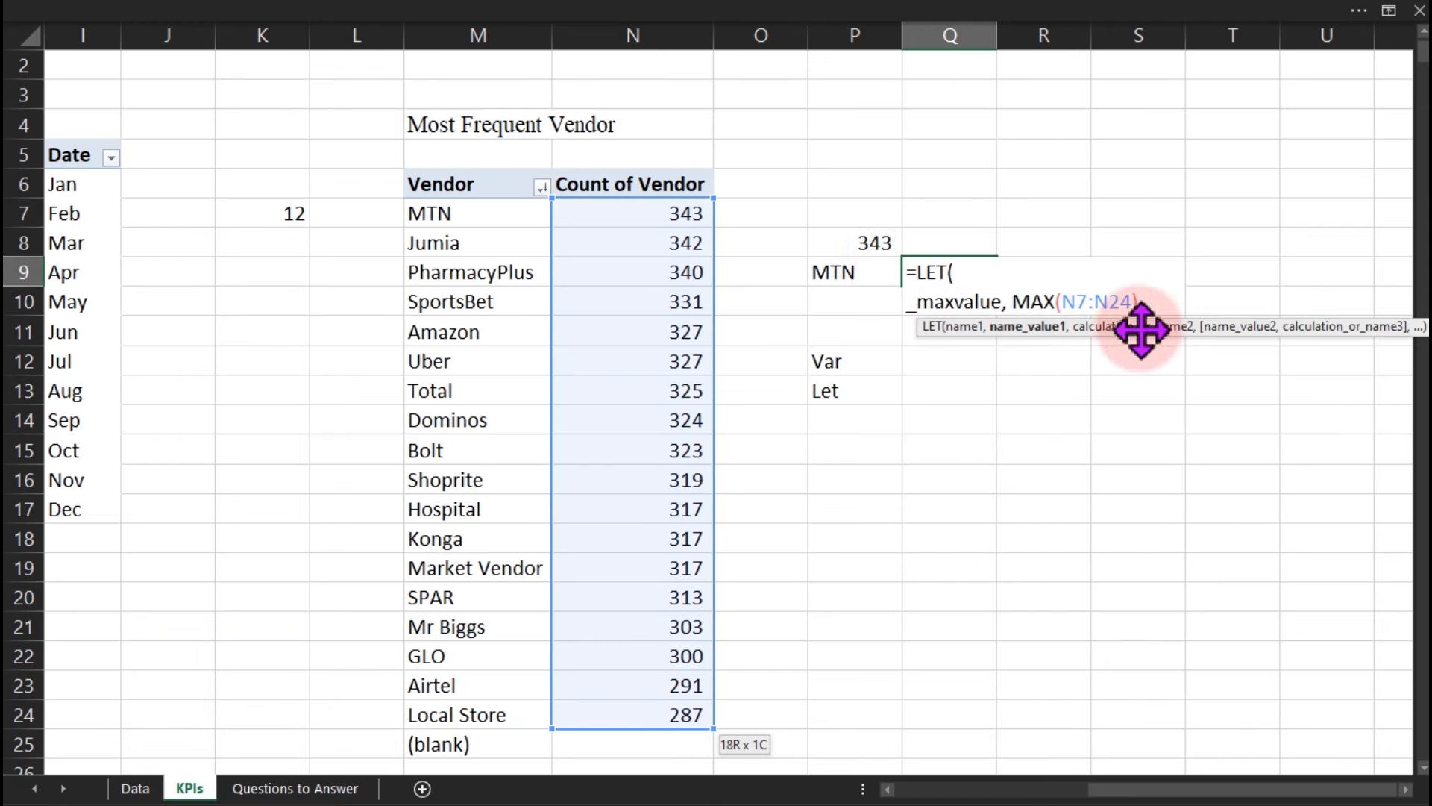
pyautogui.write(',')
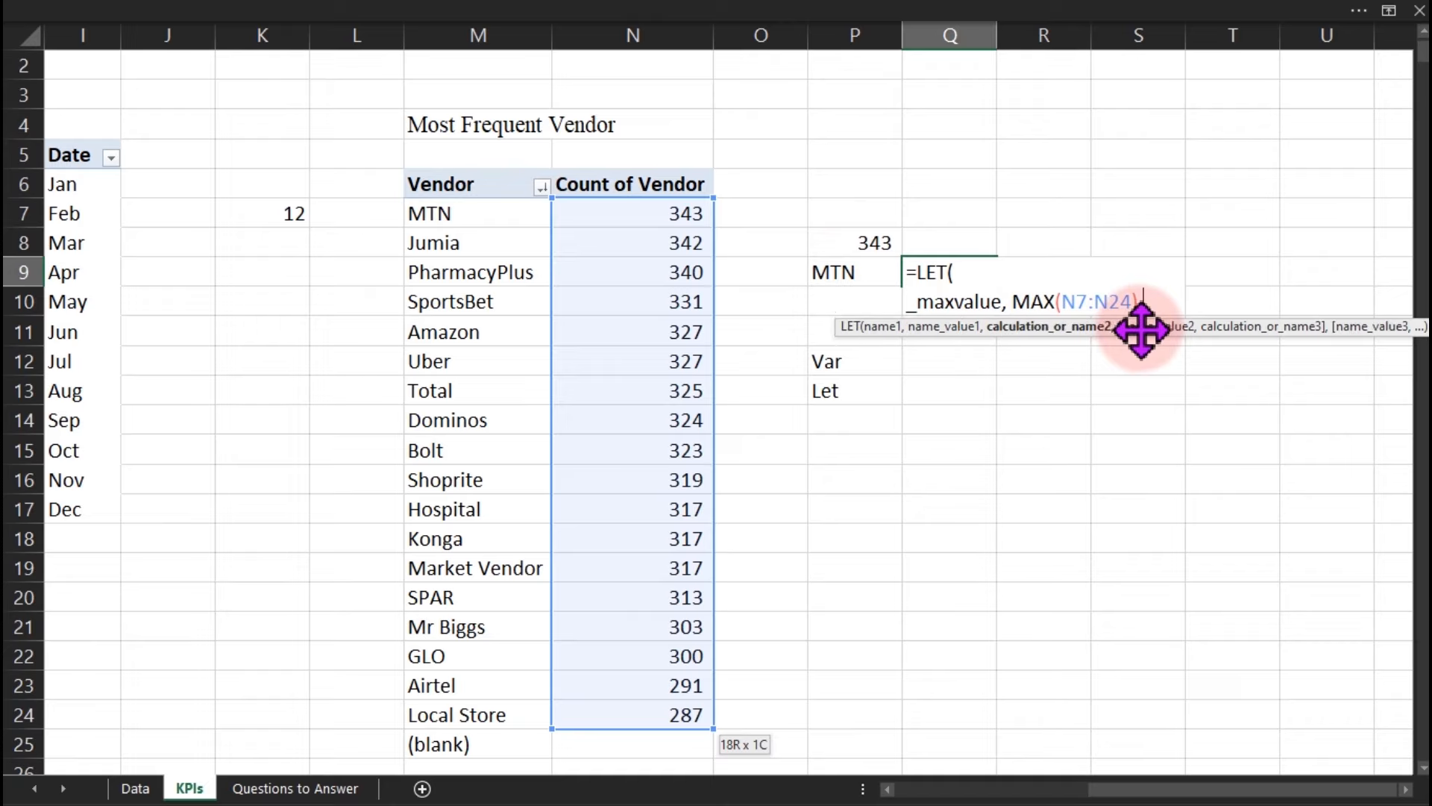
# On a new line, begin _maxvendor with an INDEX( call.
pyautogui.hotkey('alt', 'Return')
pyautogui.write('_')
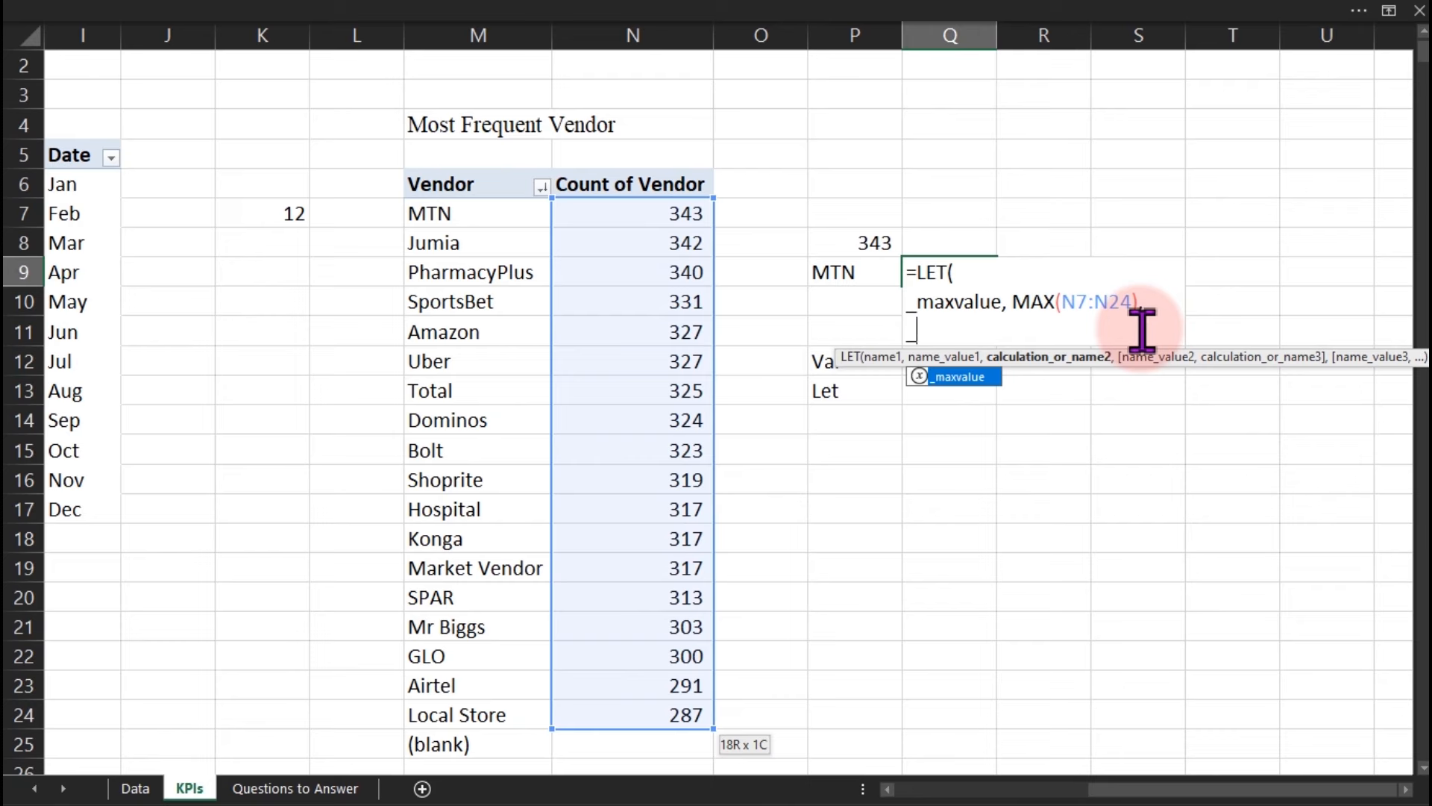
pyautogui.write('ma')
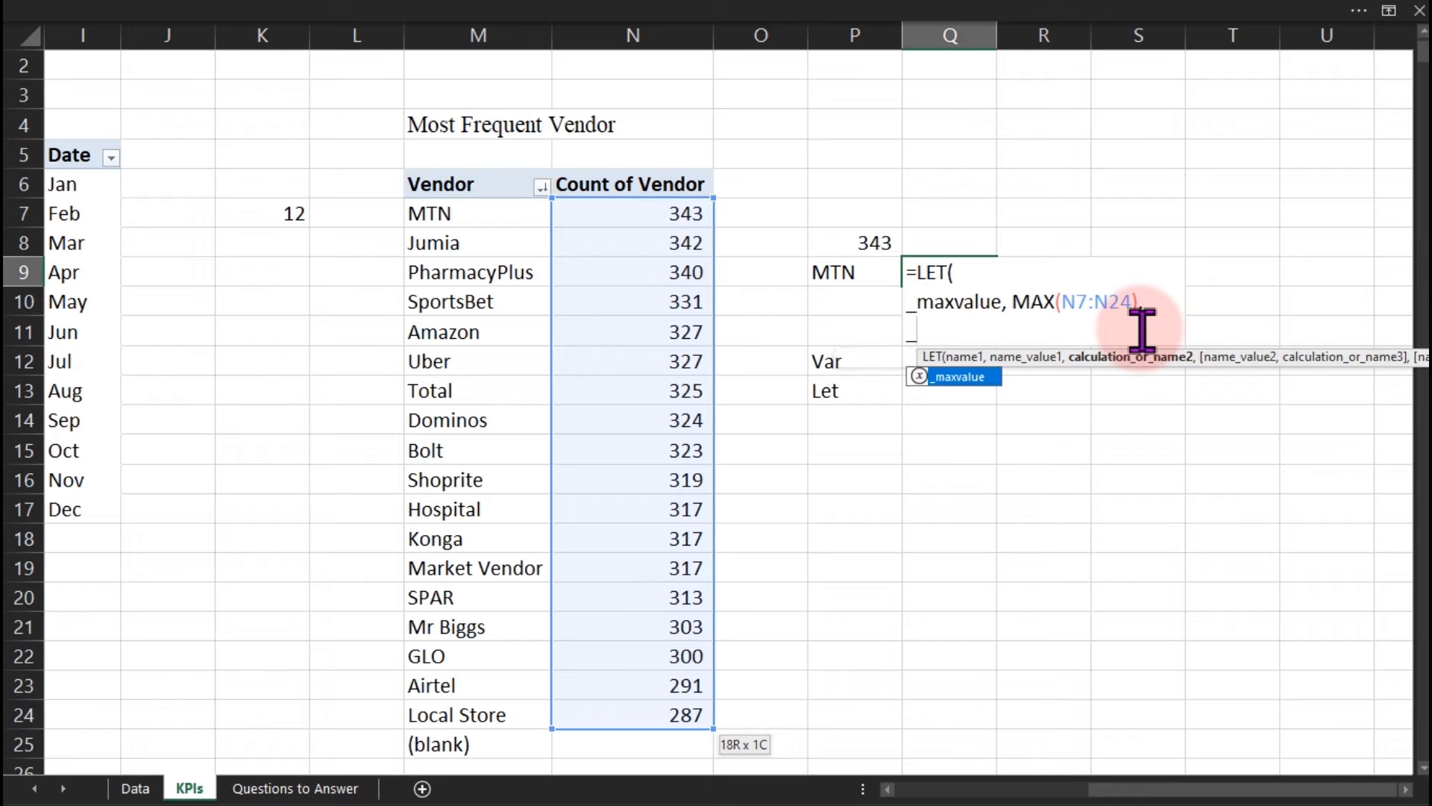
pyautogui.write('x')
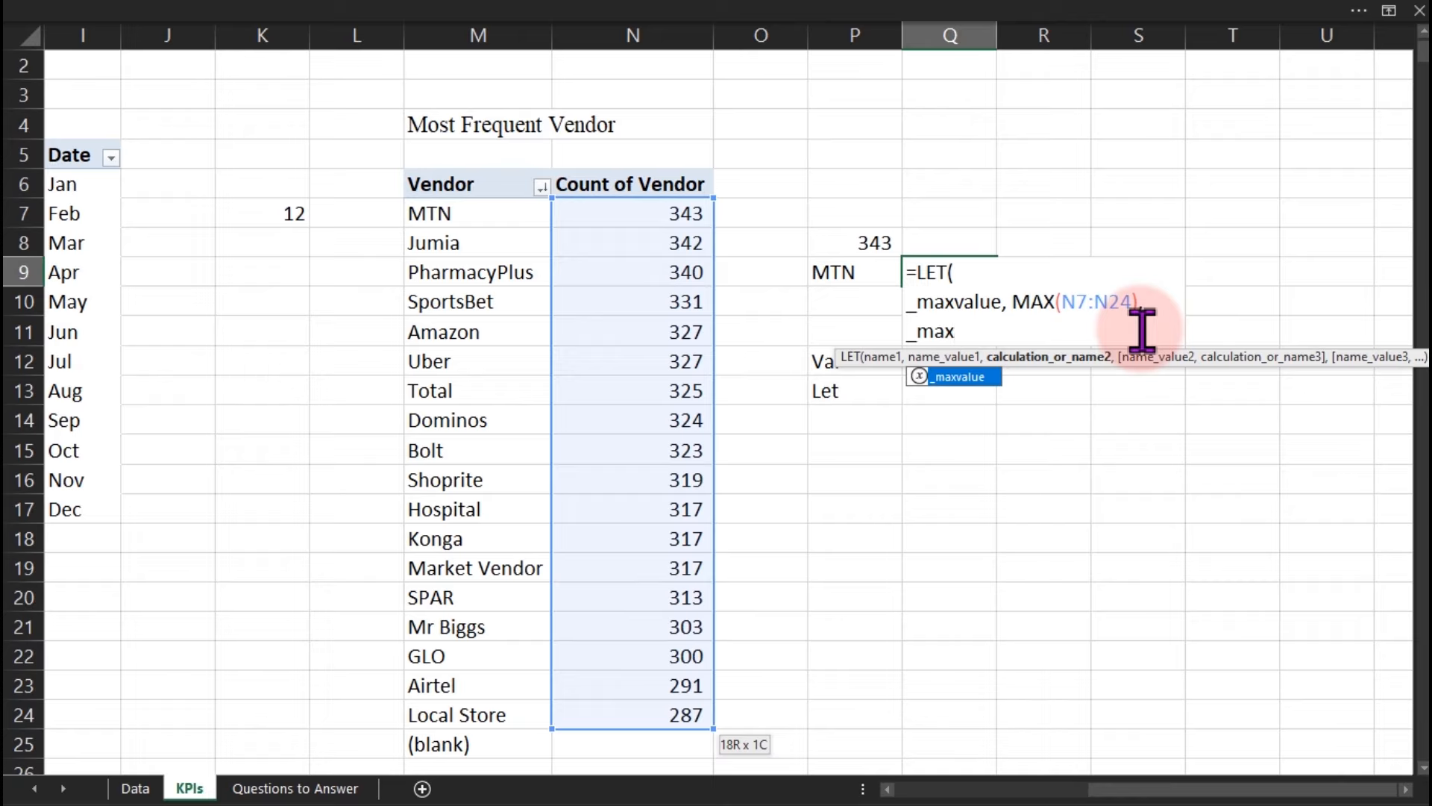
pyautogui.write('vendor')
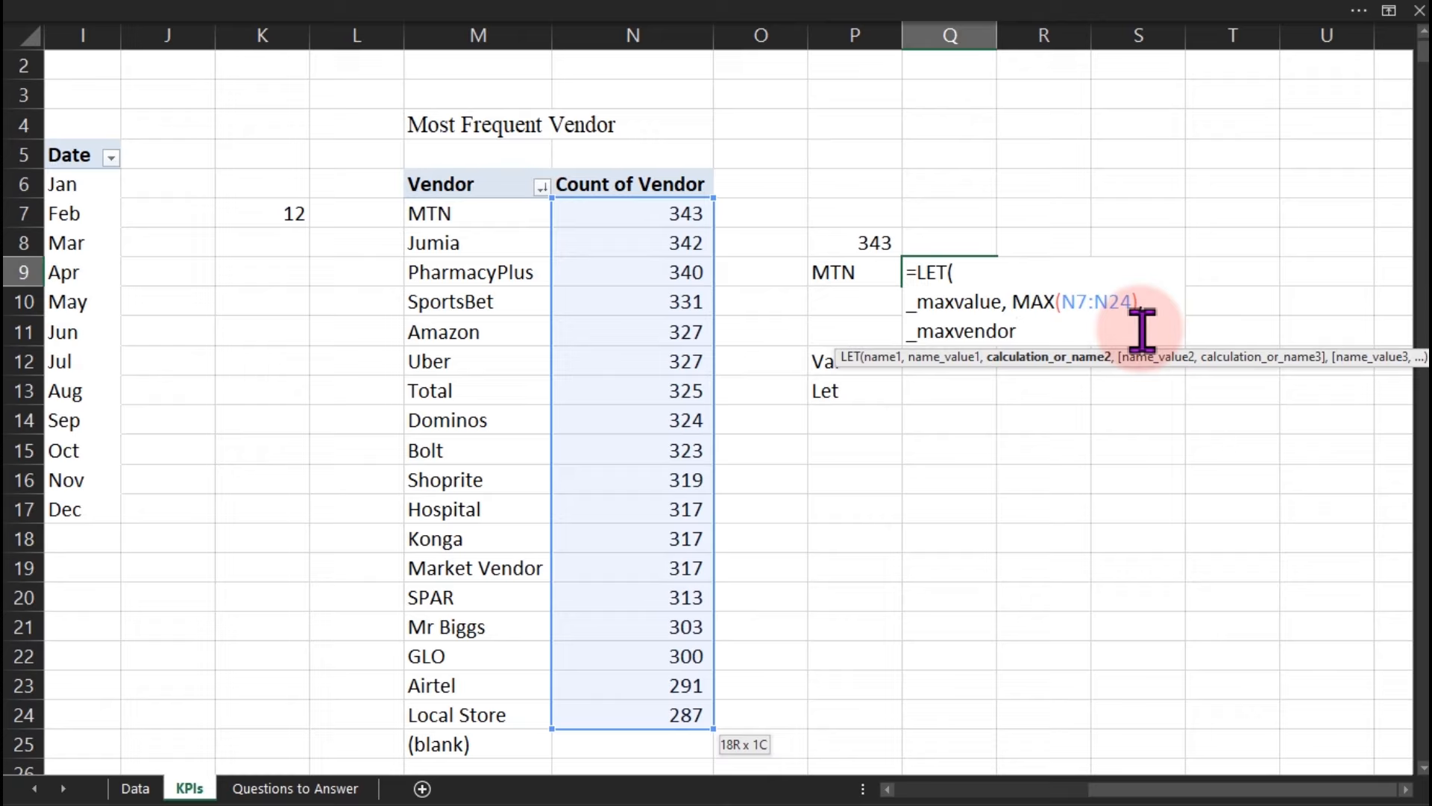
pyautogui.write(',')
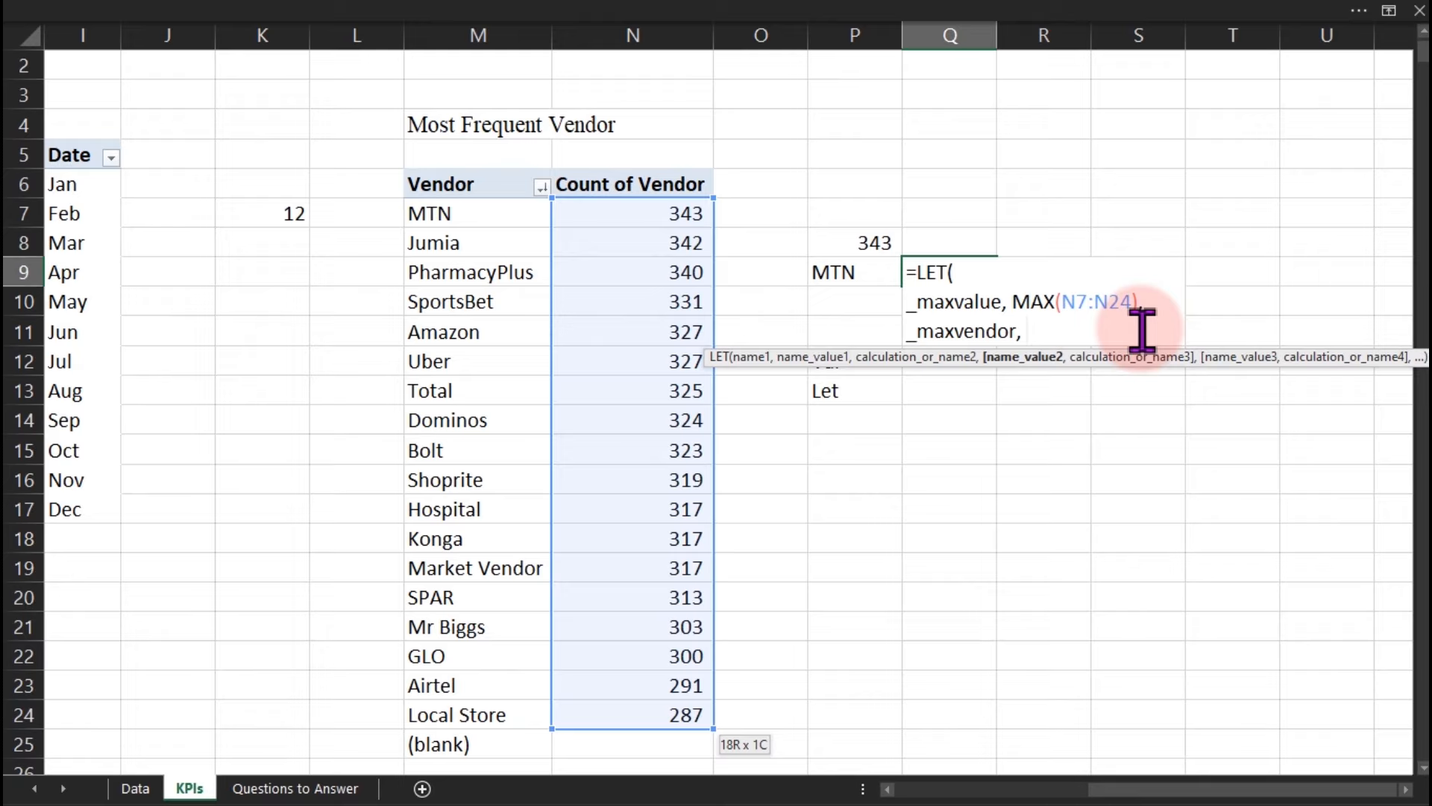
pyautogui.write('ind')
pyautogui.press('Tab')
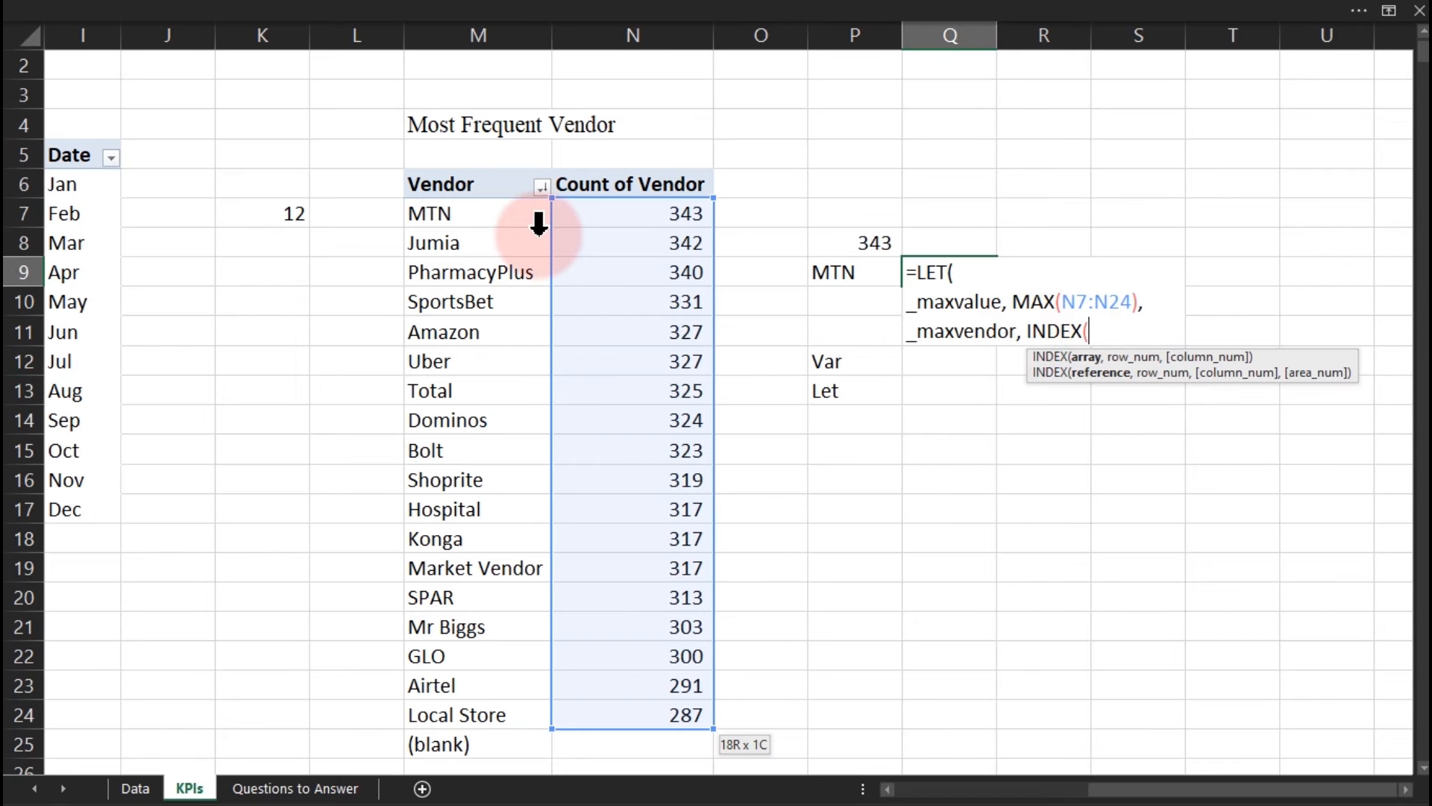
# Complete _maxvendor as INDEX(M7:M25,MATCH(_maxvalue,N7:N24,0)) and start a new line.
pyautogui.click(481, 214)
pyautogui.hotkey('ctrl', 'shift', 'Down')
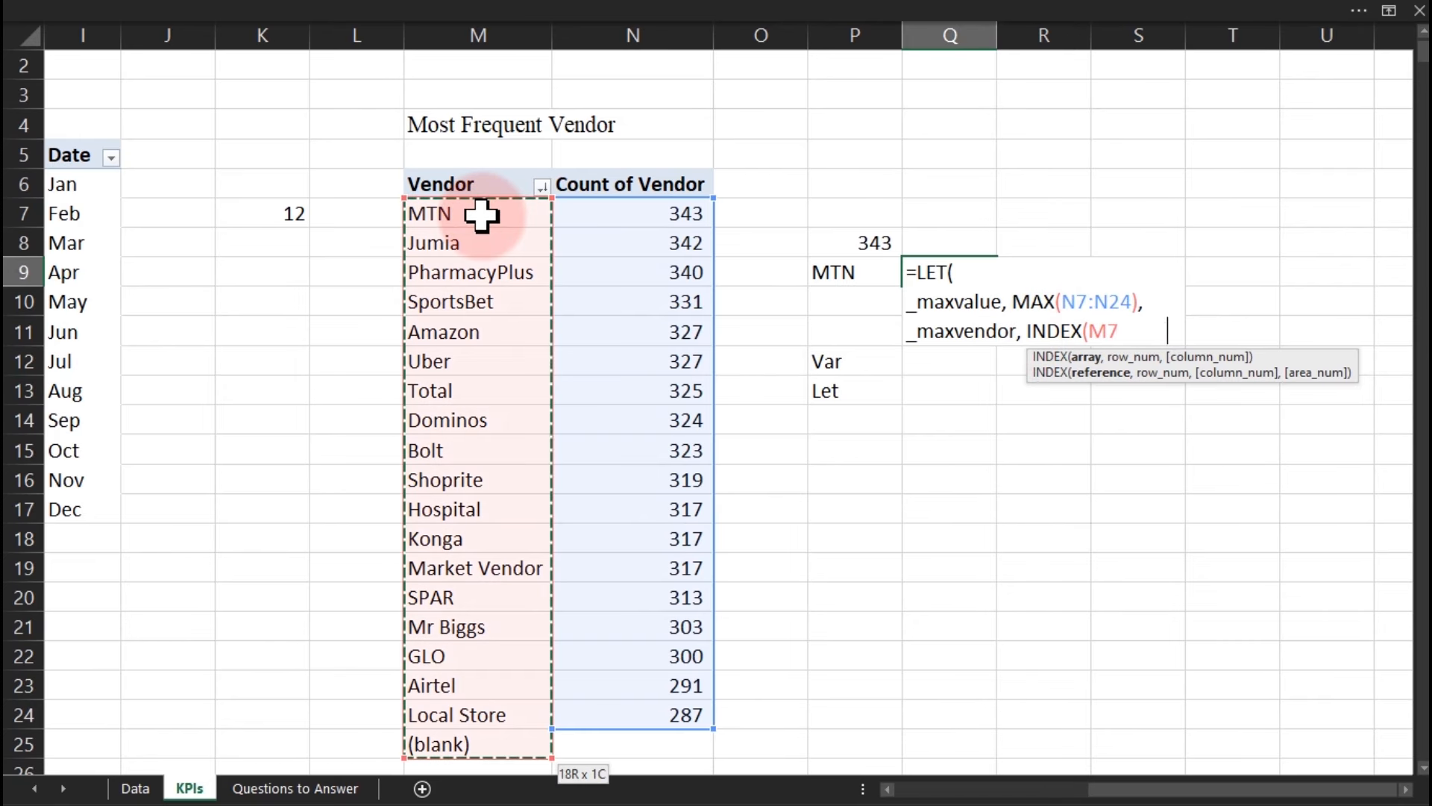
pyautogui.write(',')
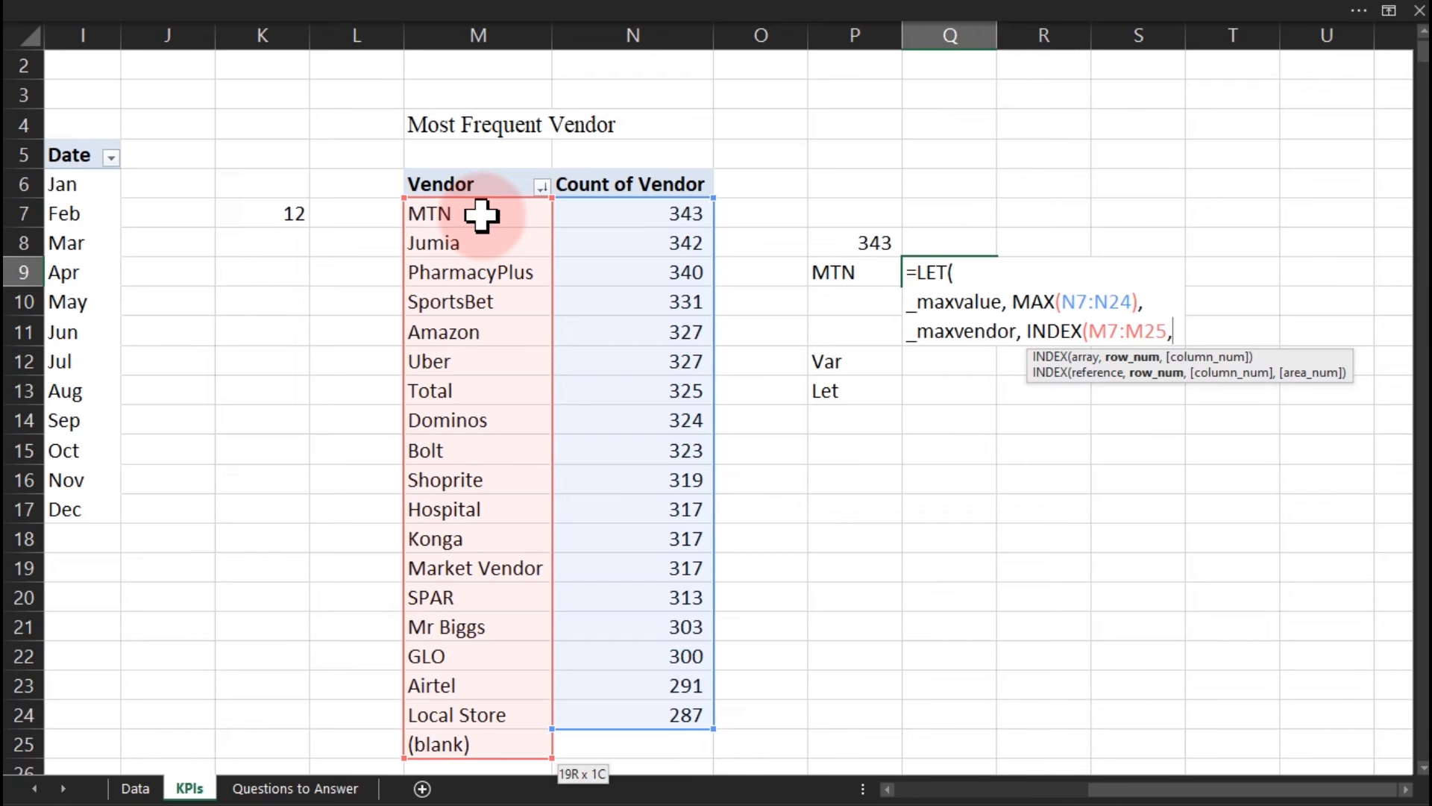
pyautogui.write('ma')
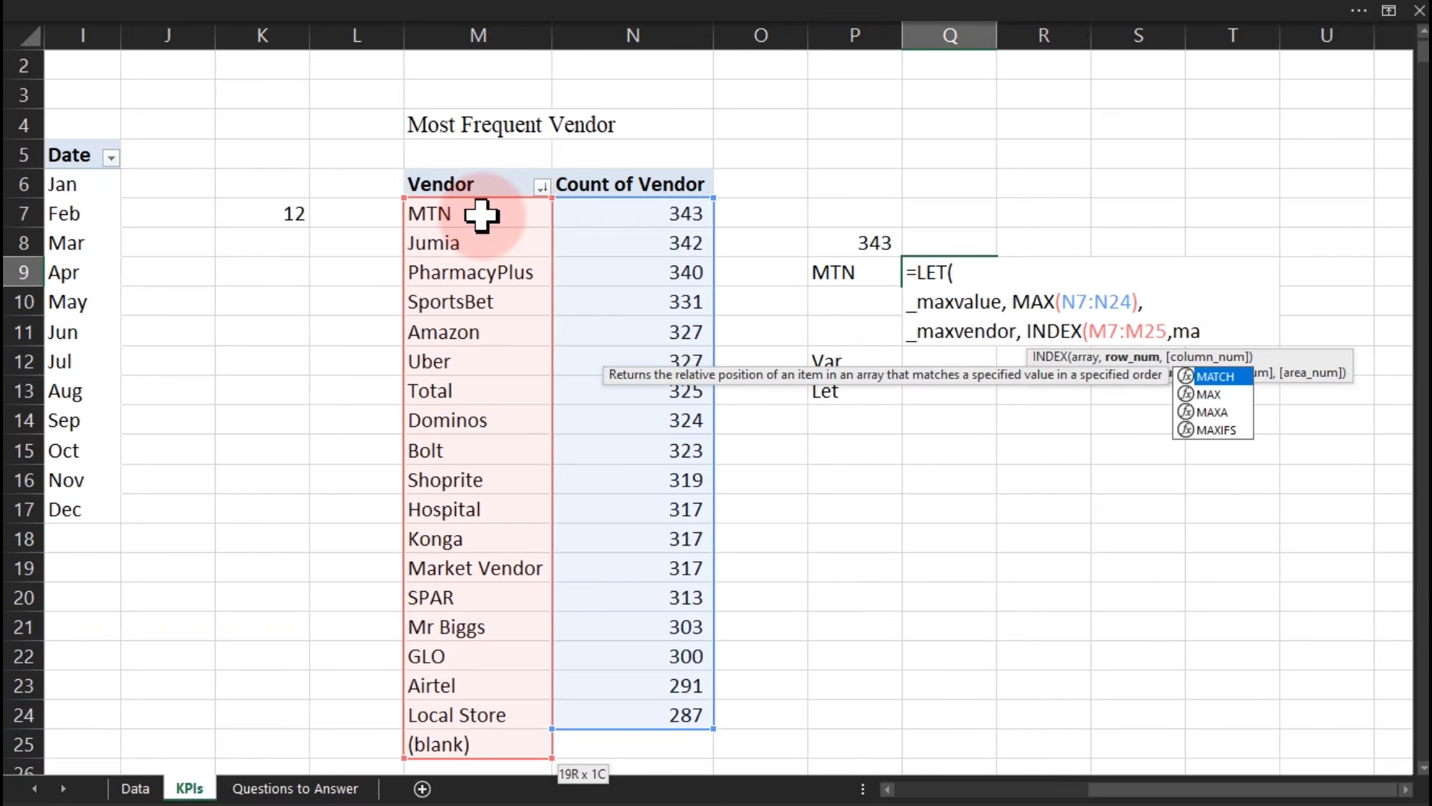
pyautogui.press('Tab')
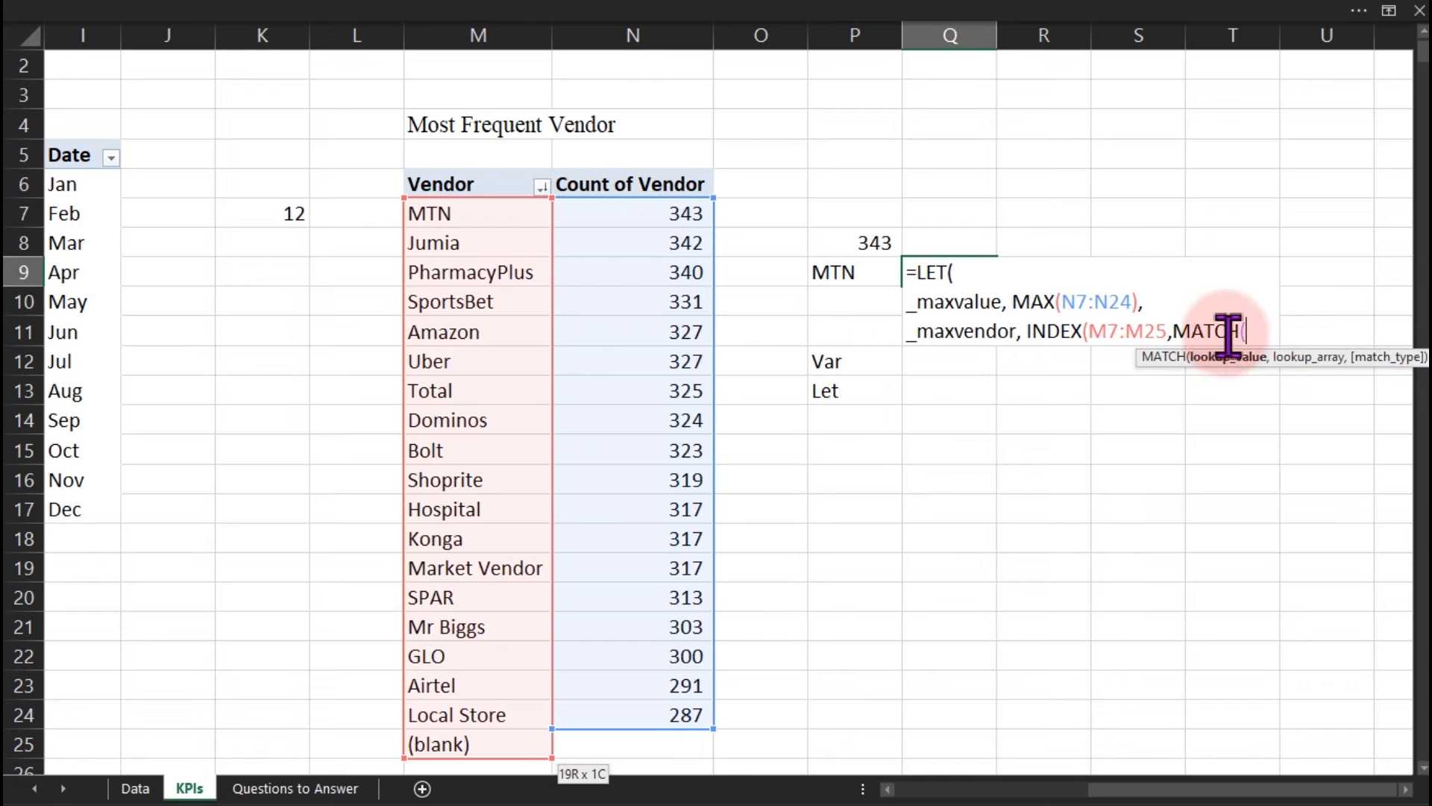
pyautogui.write('_')
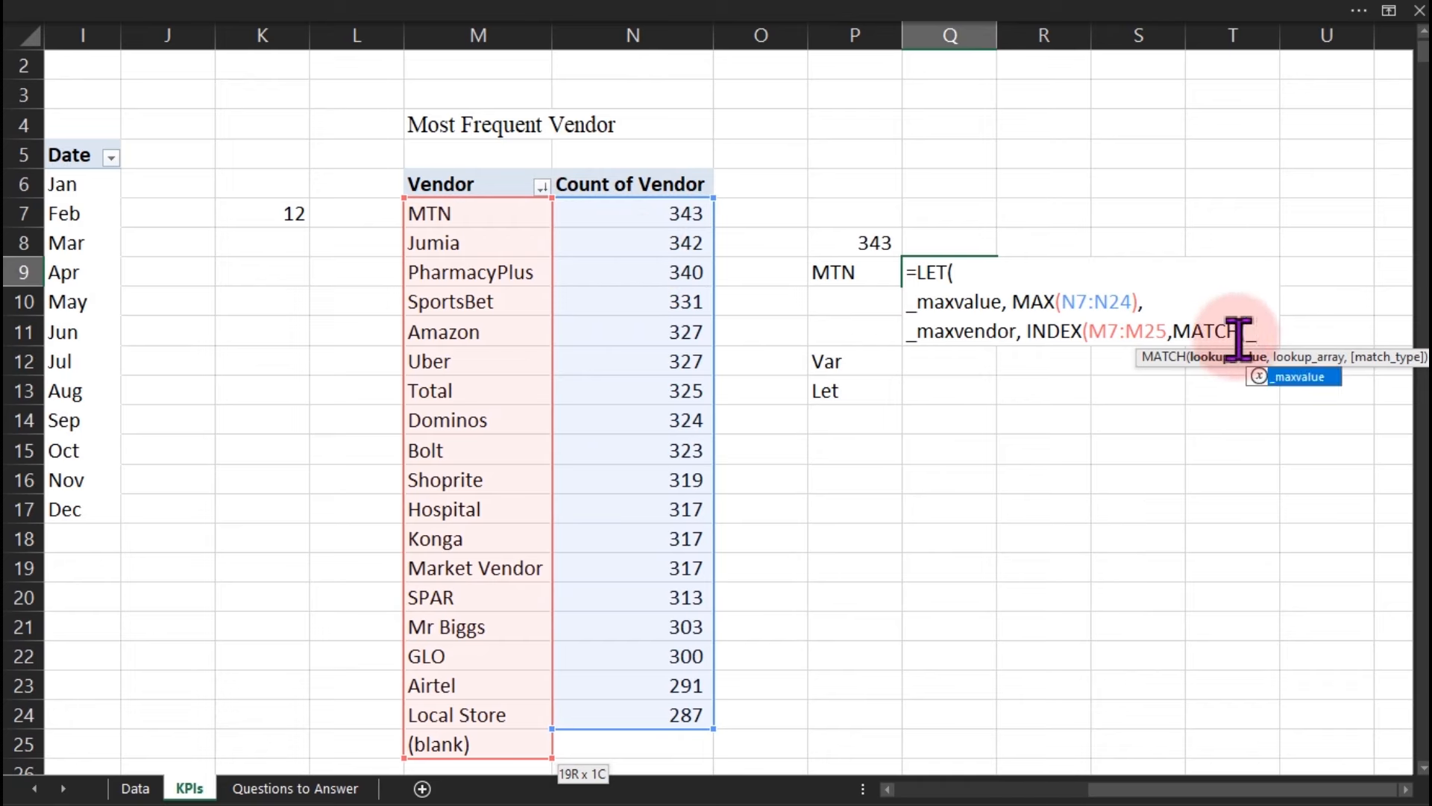
pyautogui.press('Tab')
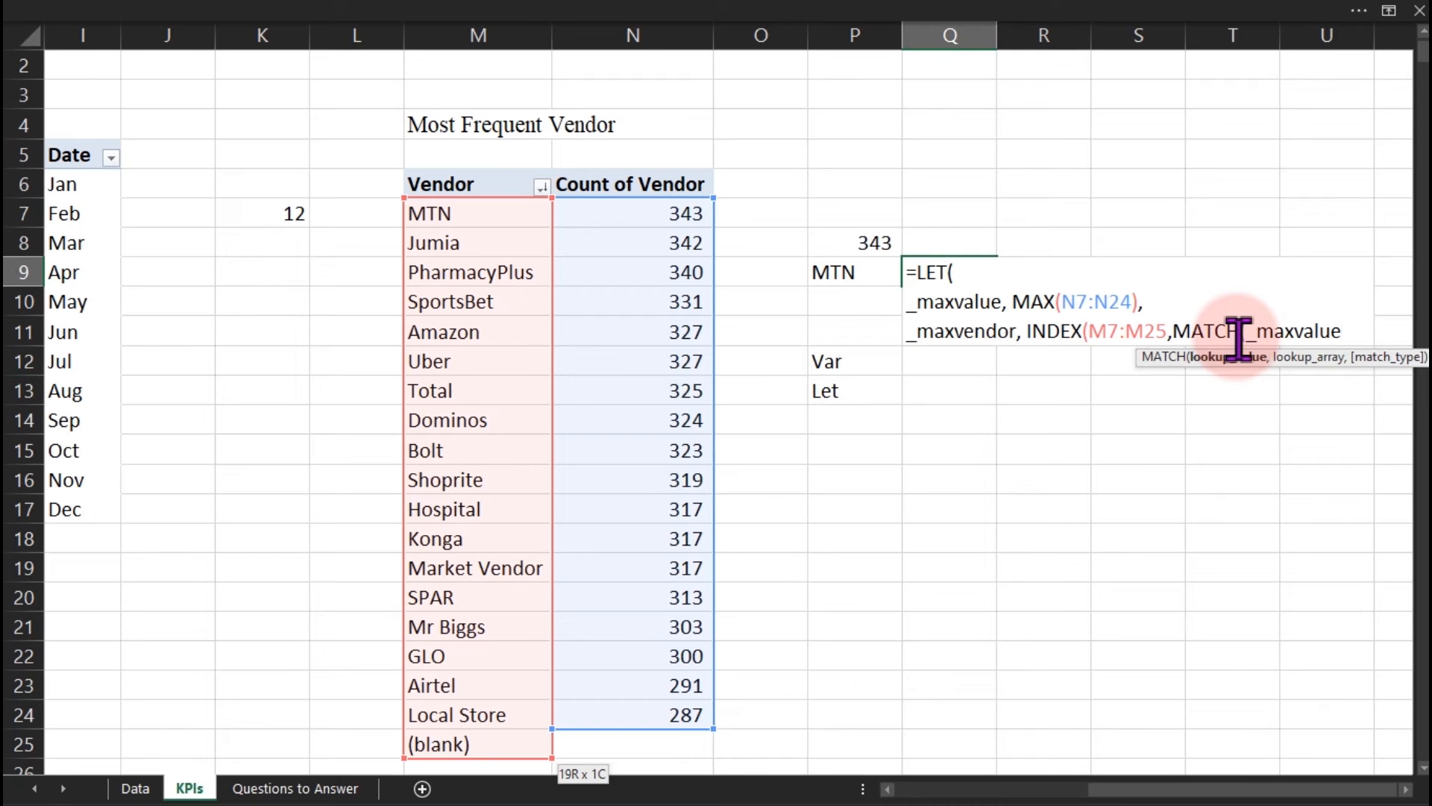
pyautogui.write(',')
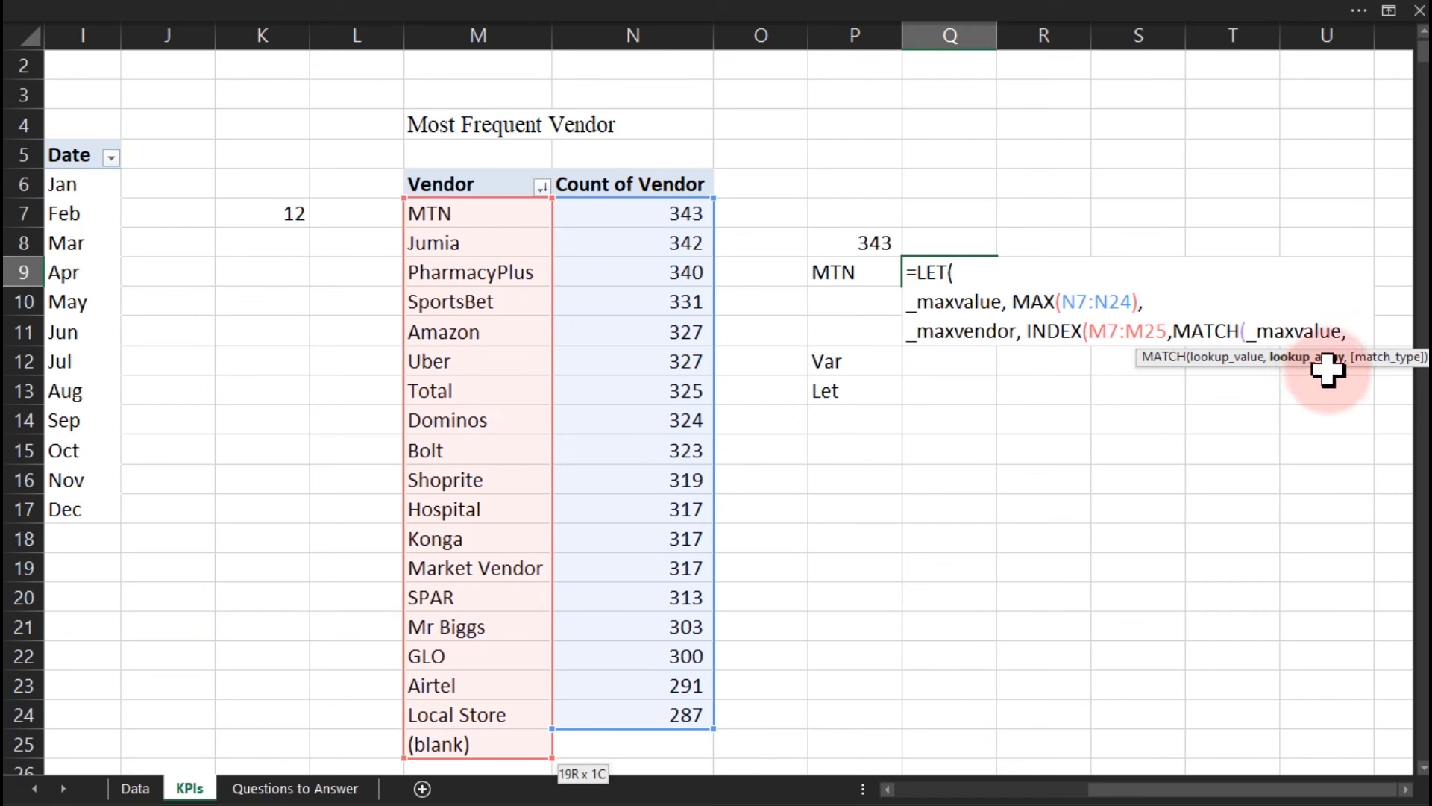
pyautogui.click(637, 215)
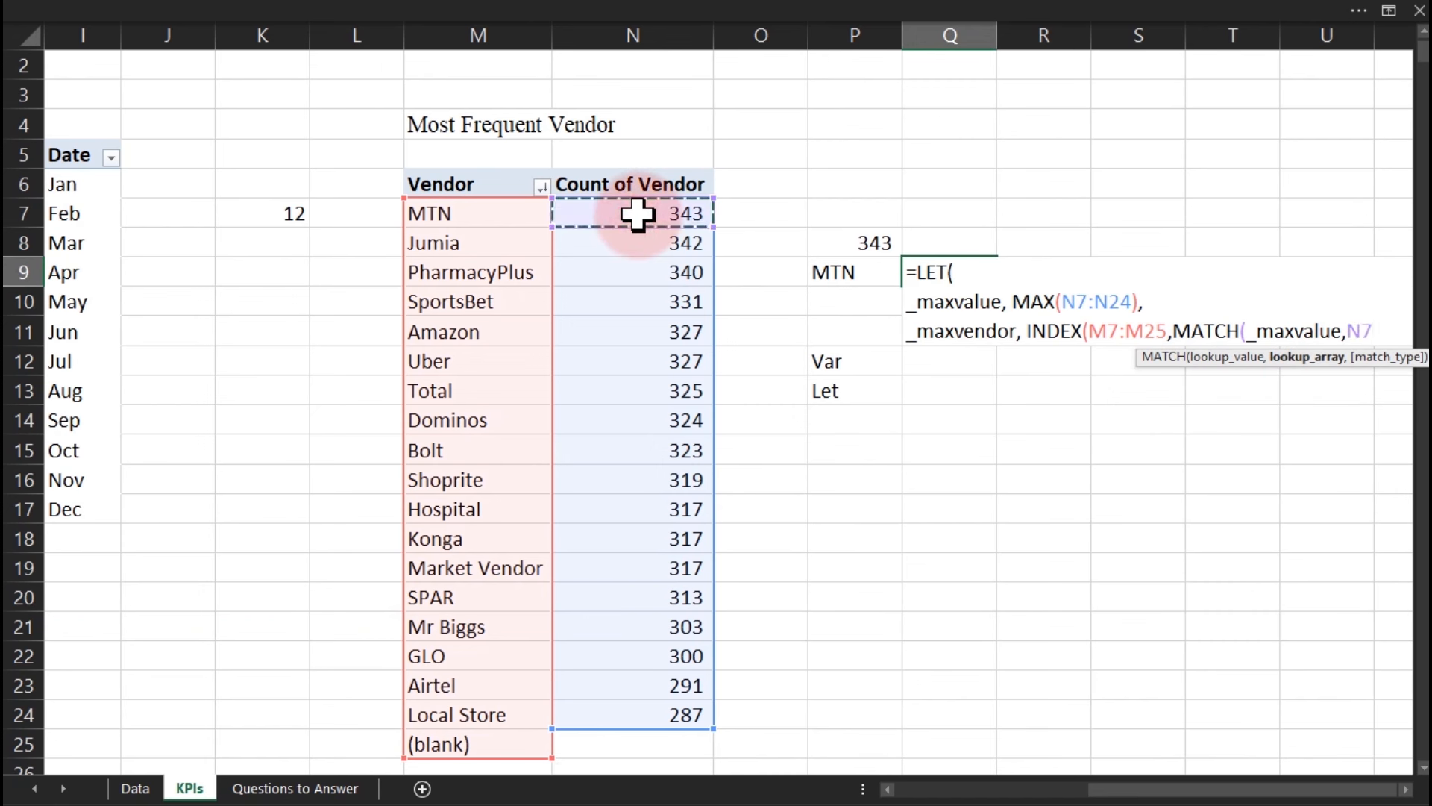
pyautogui.hotkey('ctrl', 'shift', 'Down')
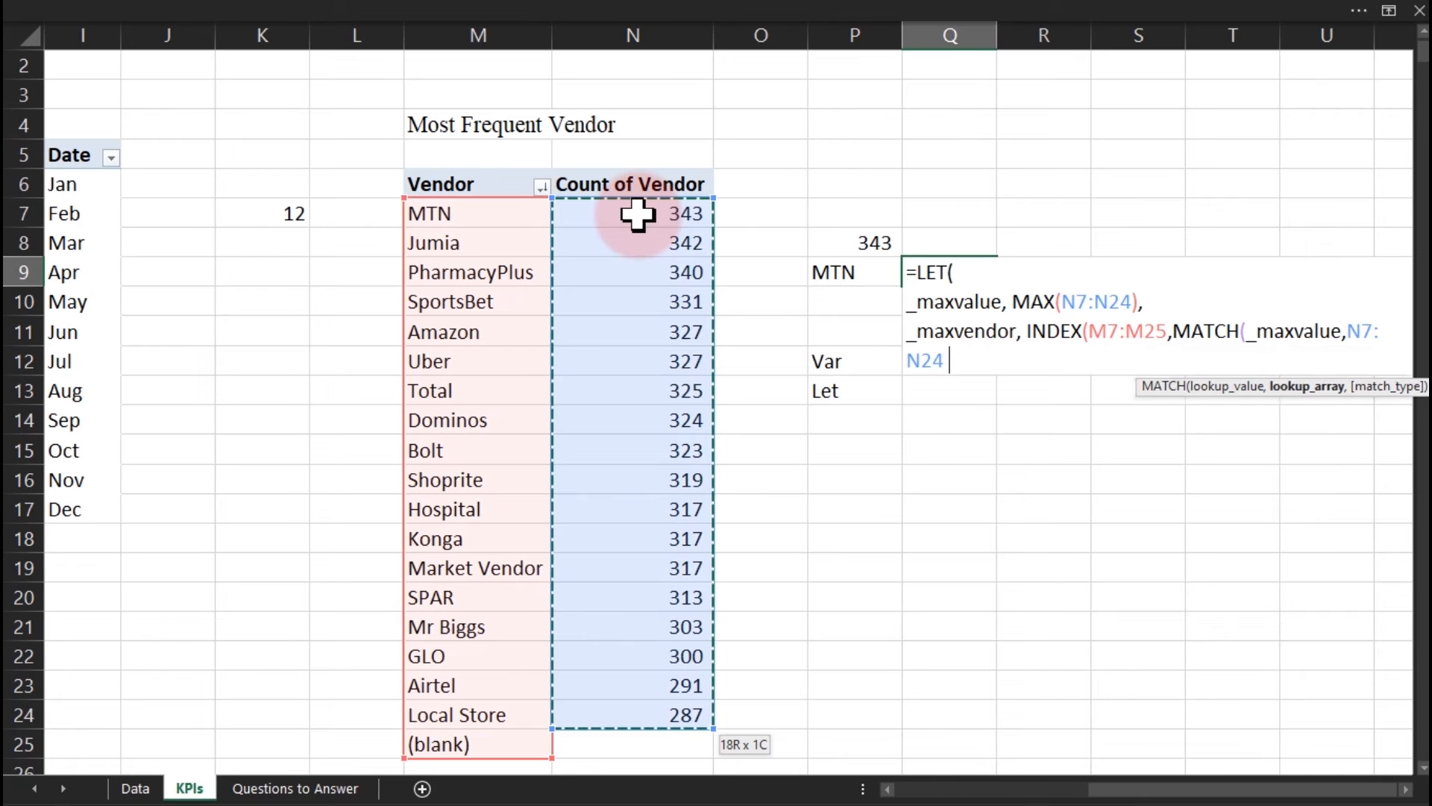
pyautogui.write(',')
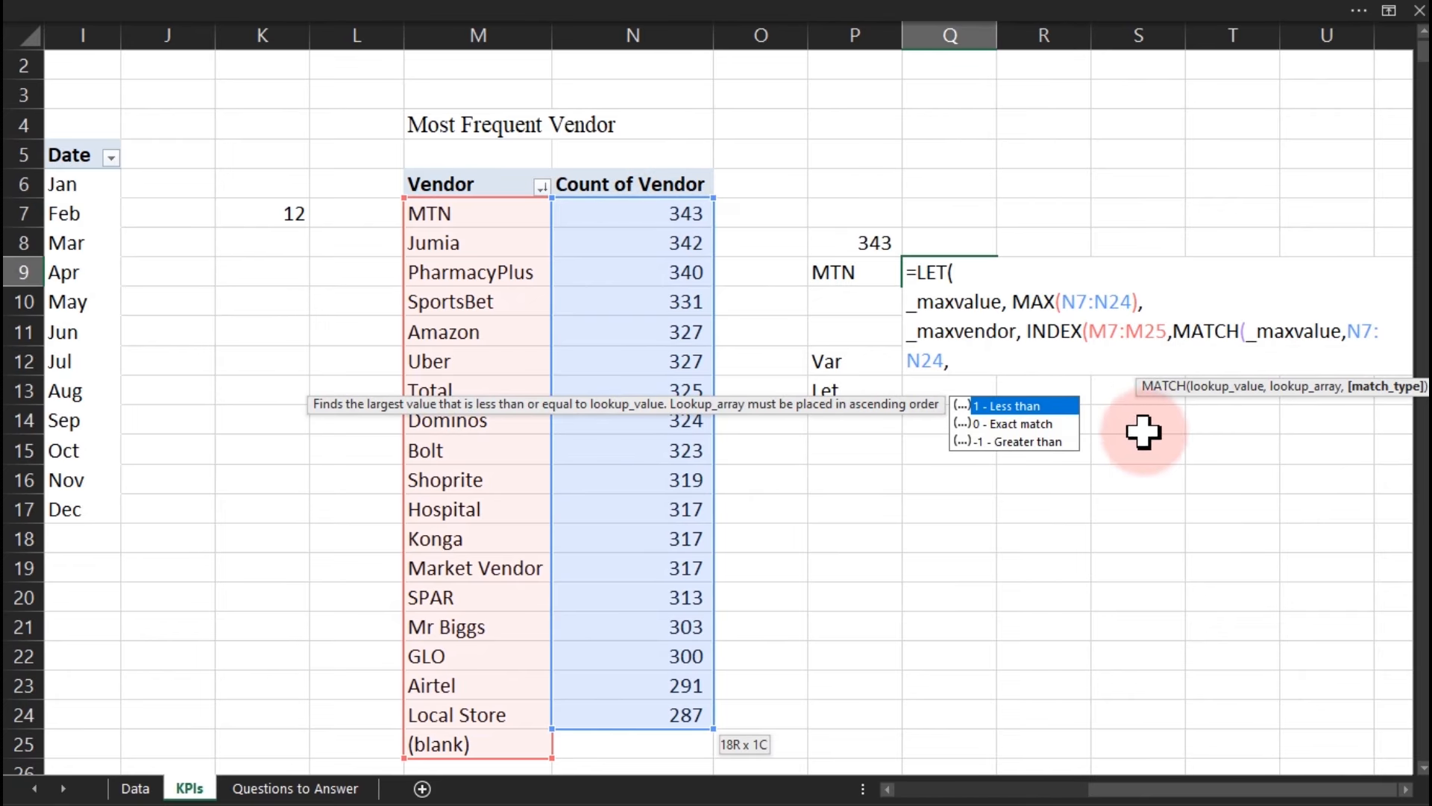
pyautogui.write('0')
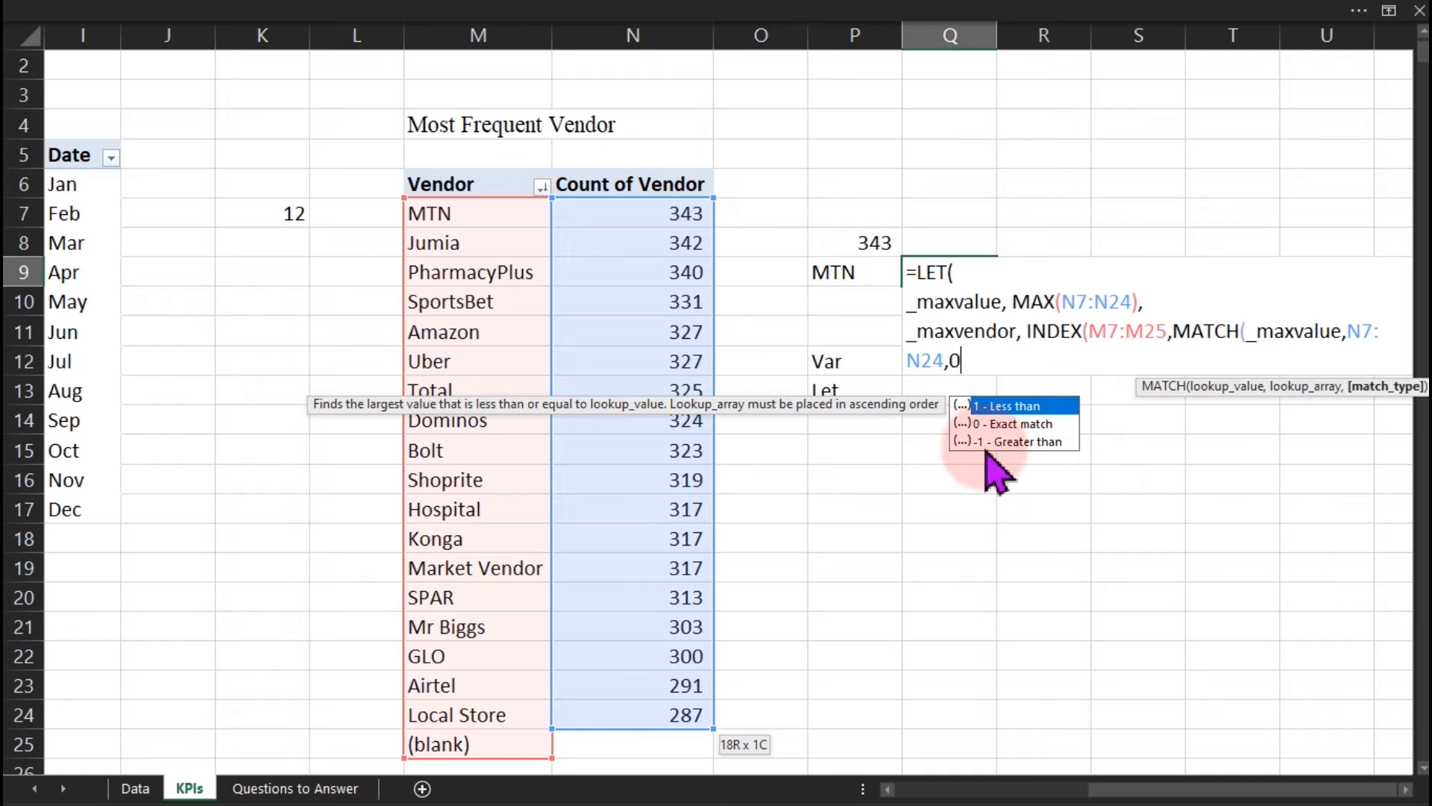
pyautogui.write('))')
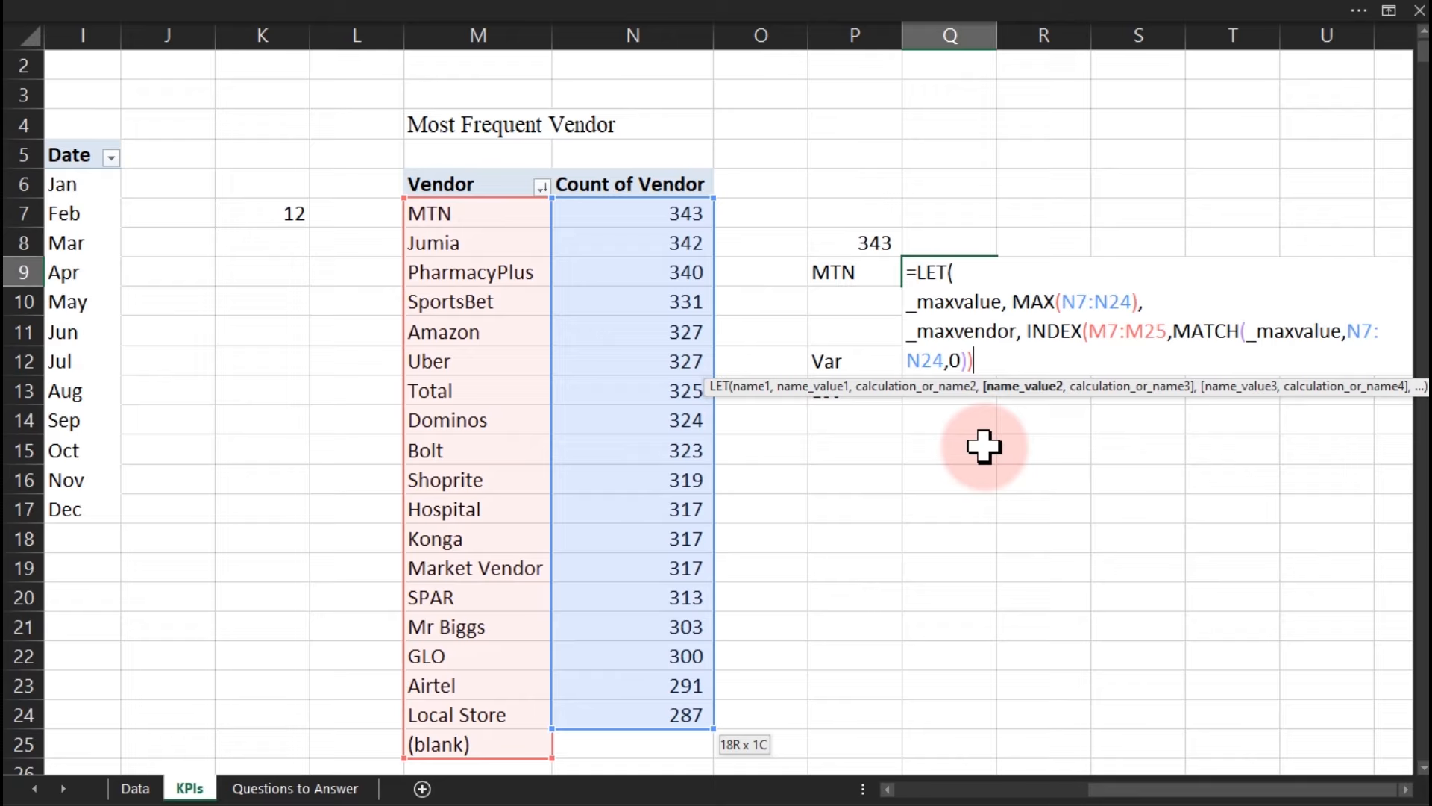
pyautogui.hotkey('alt', 'Return')
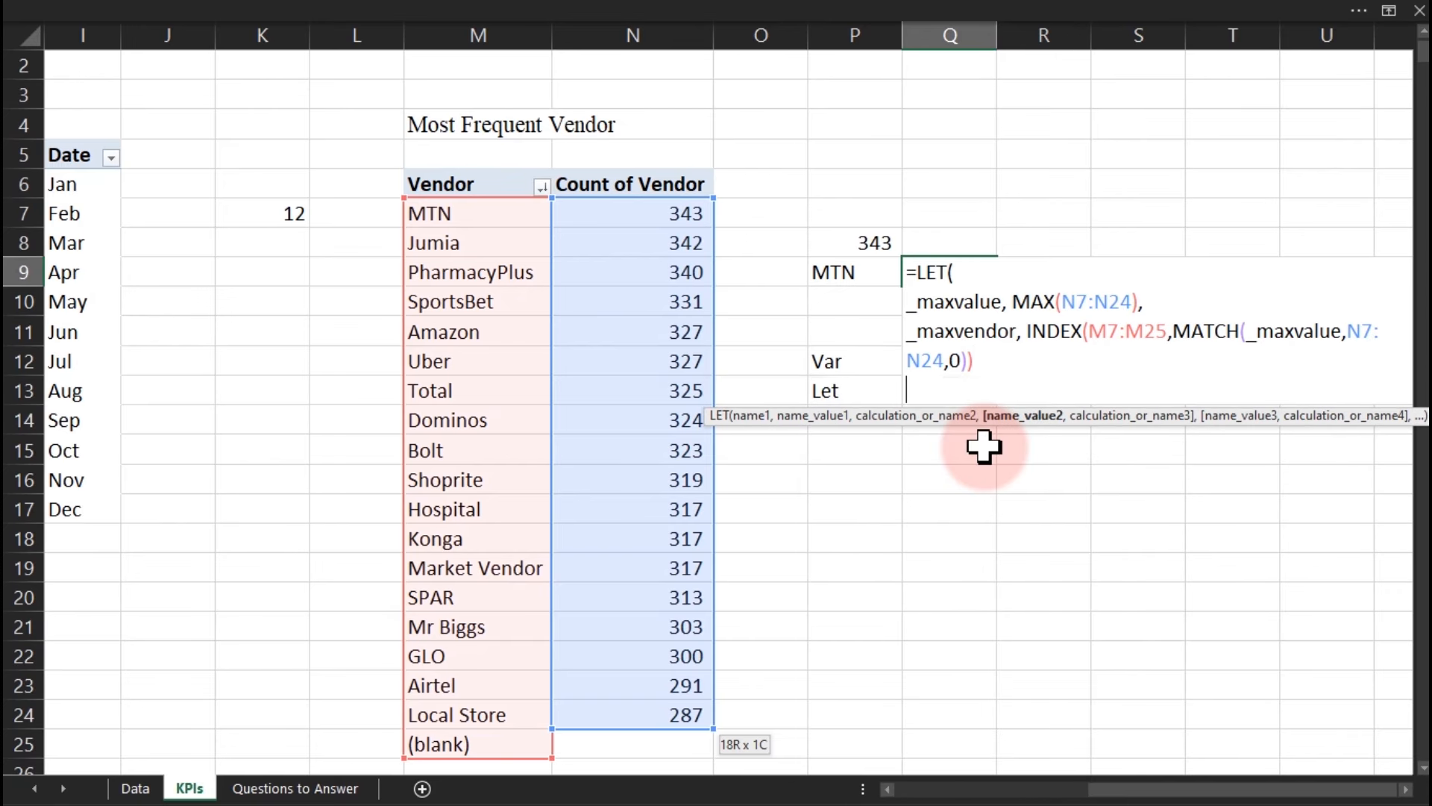
# Finish the LET formula with _maxvendor as its final result, so Q9 shows MTN.
pyautogui.write(')')
pyautogui.press('Return')
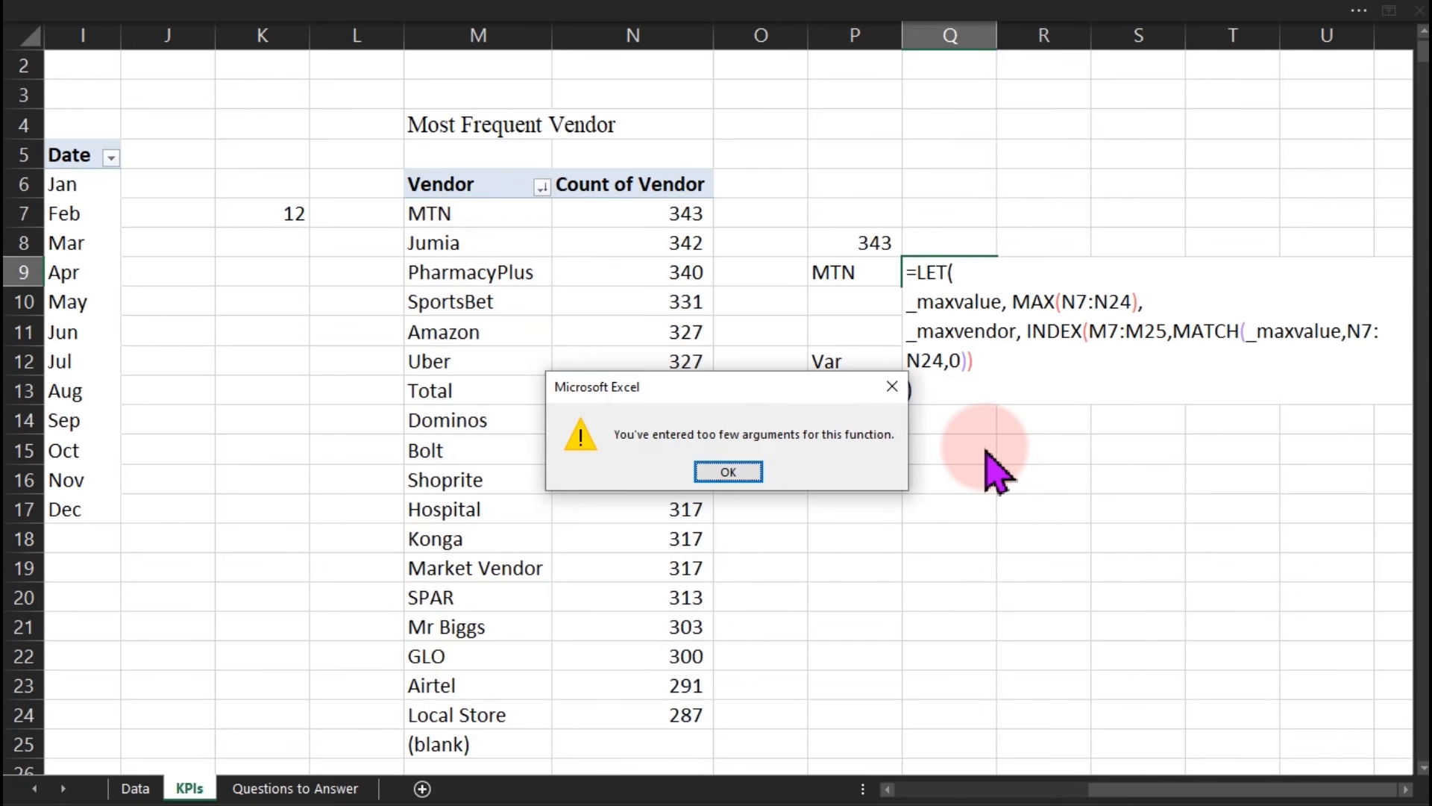
pyautogui.press('Return')
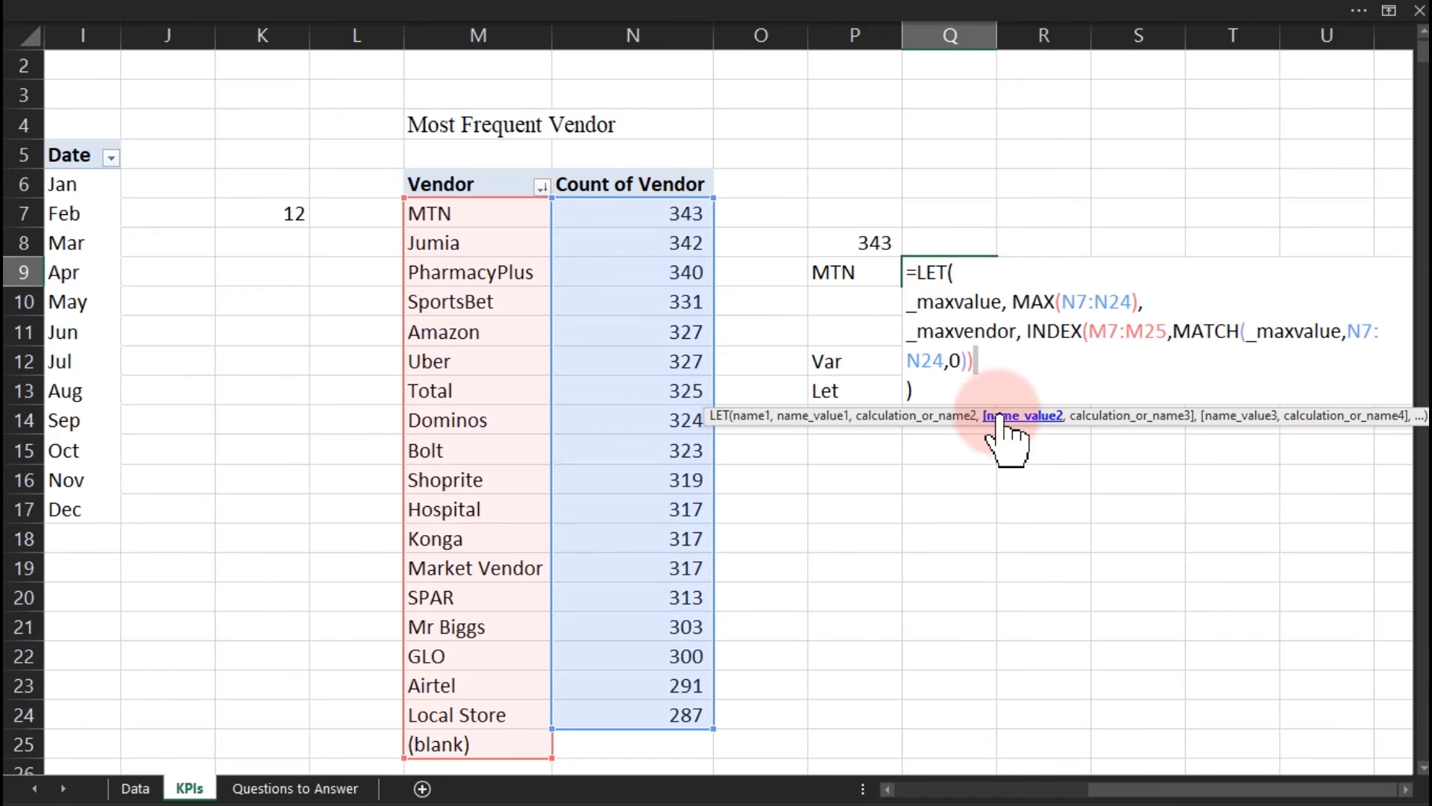
pyautogui.click(984, 362)
pyautogui.write(',')
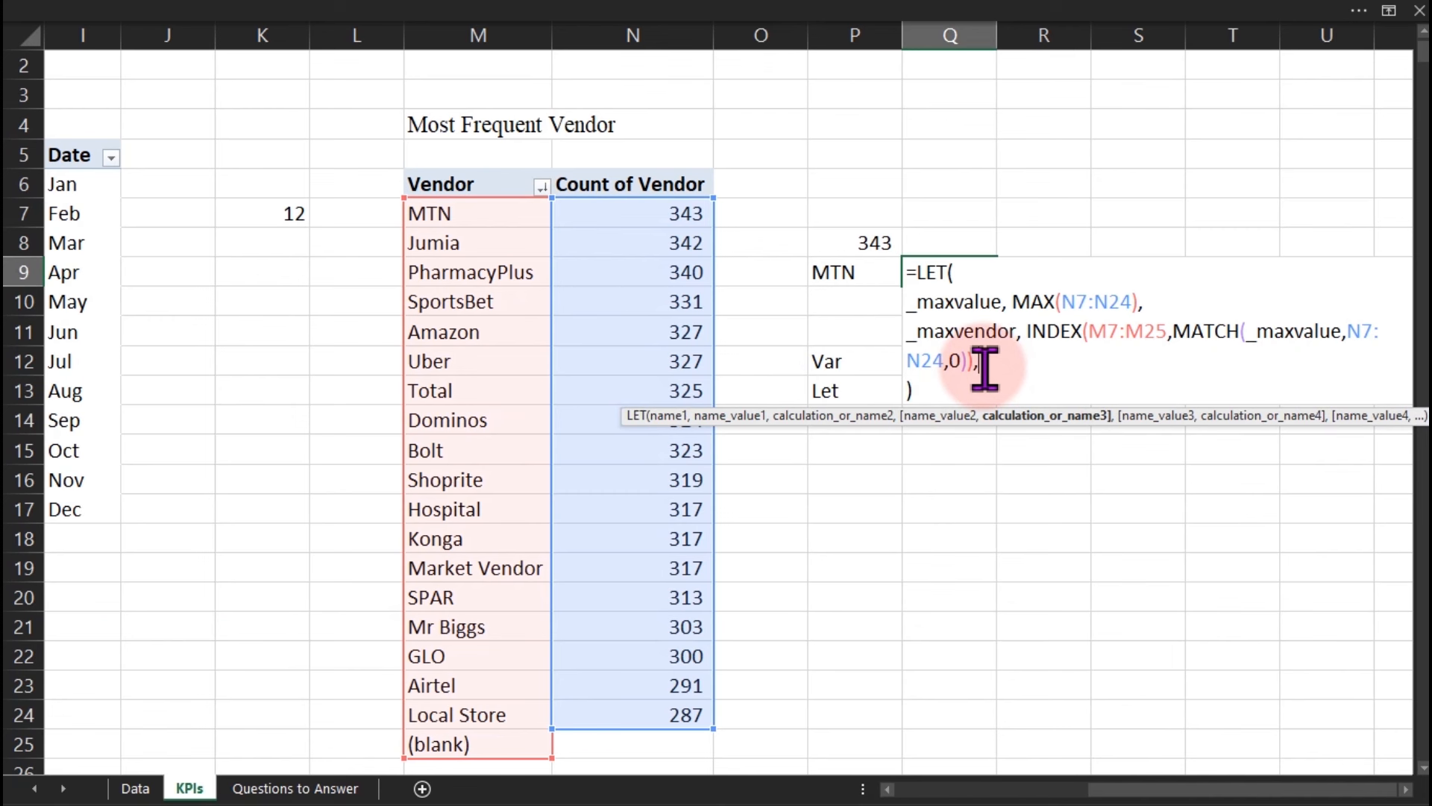
pyautogui.hotkey('alt', 'Return')
pyautogui.write('_')
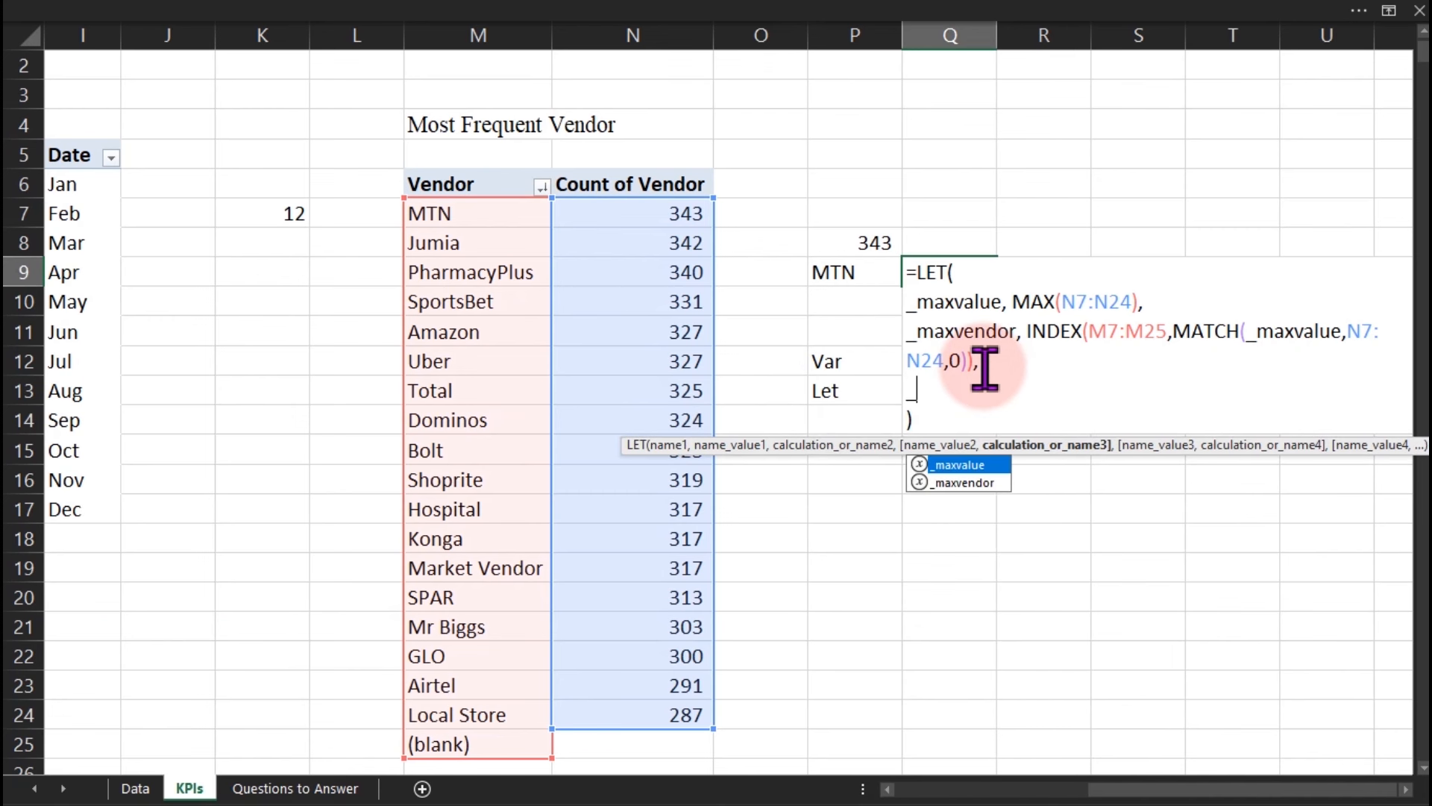
pyautogui.press('Down')
pyautogui.press('Tab')
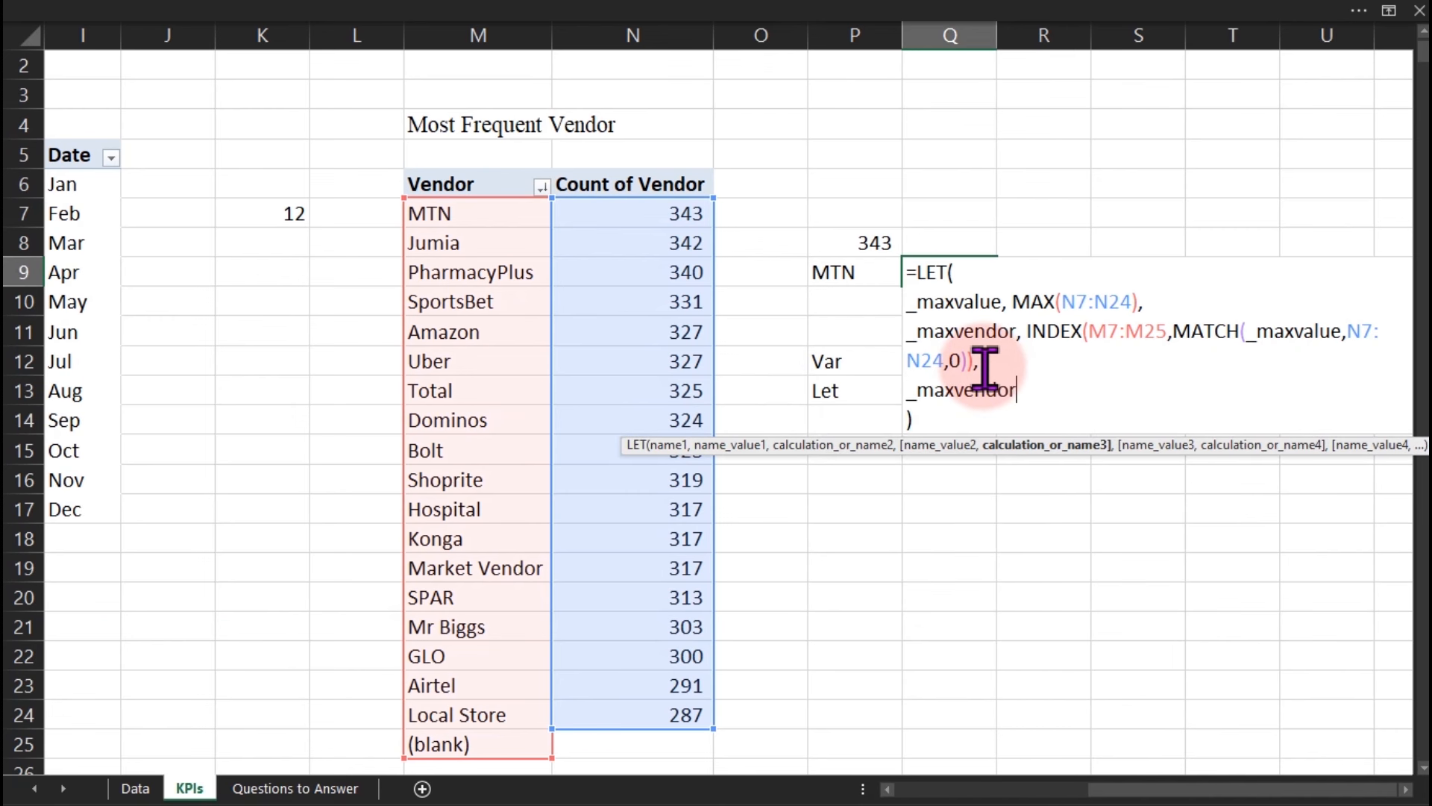
pyautogui.press('Return')
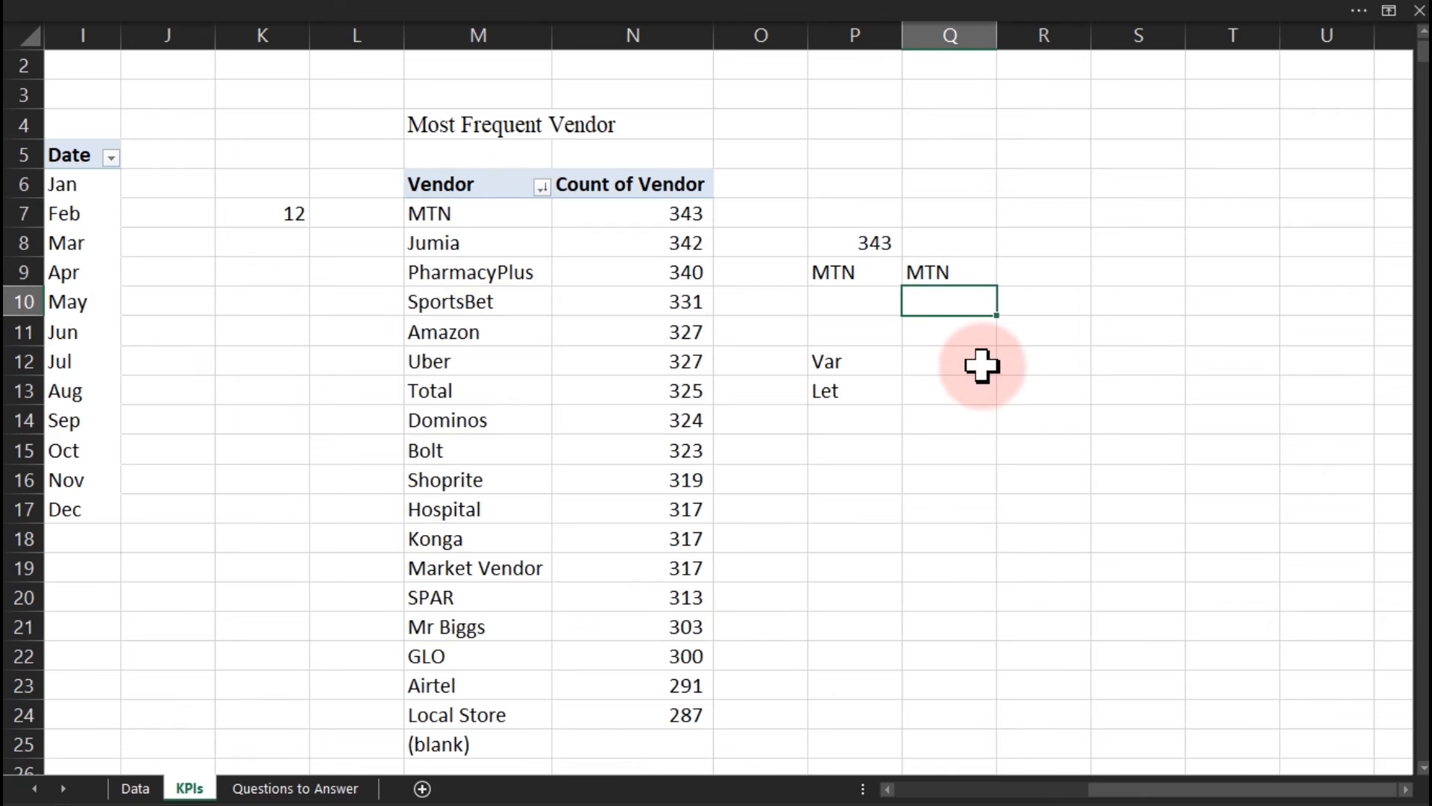
# Review Q9's LET formula and commit it unchanged.
pyautogui.doubleClick(949, 271)
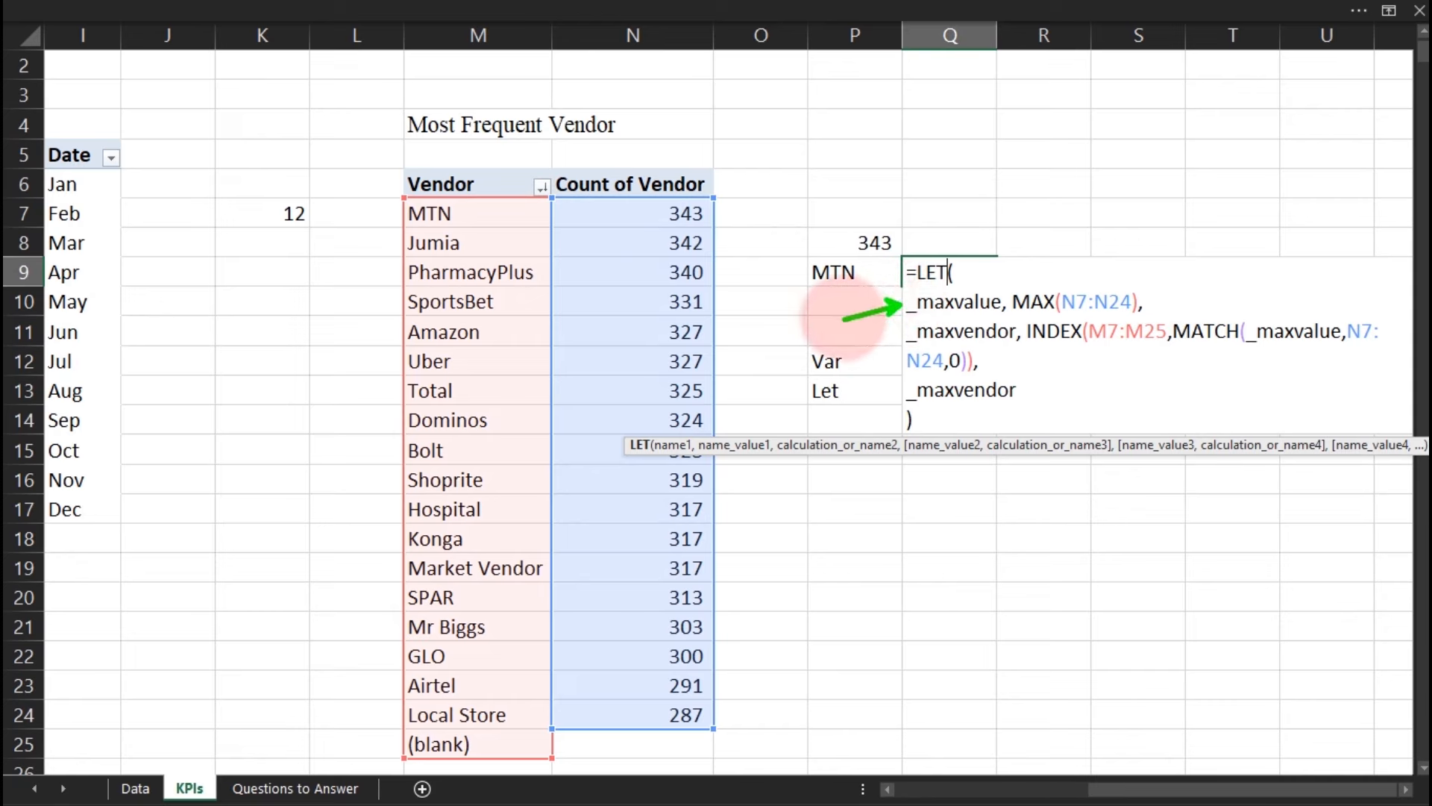
pyautogui.moveTo(852, 222); pyautogui.dragTo(895, 257)
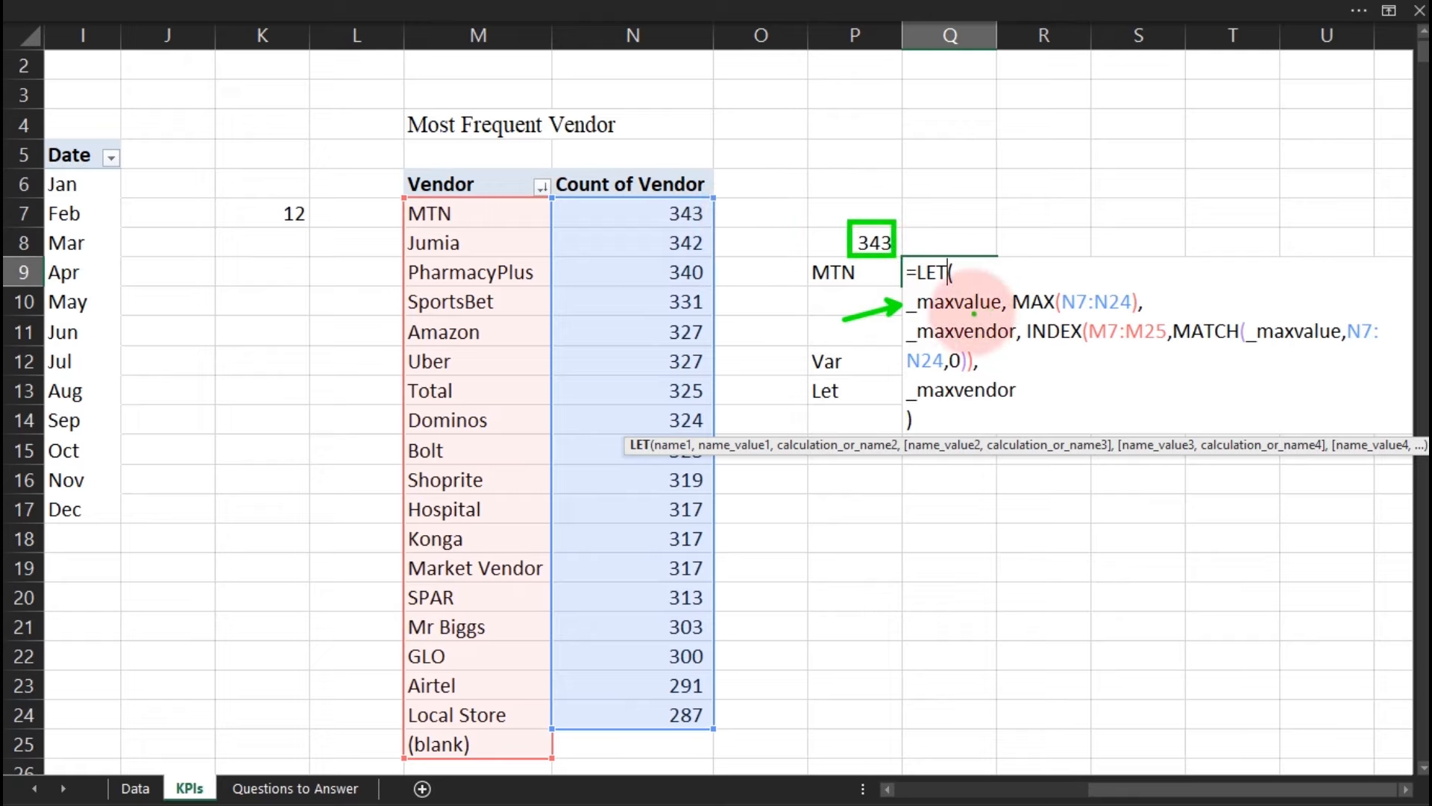
pyautogui.moveTo(1037, 308); pyautogui.dragTo(1058, 306)
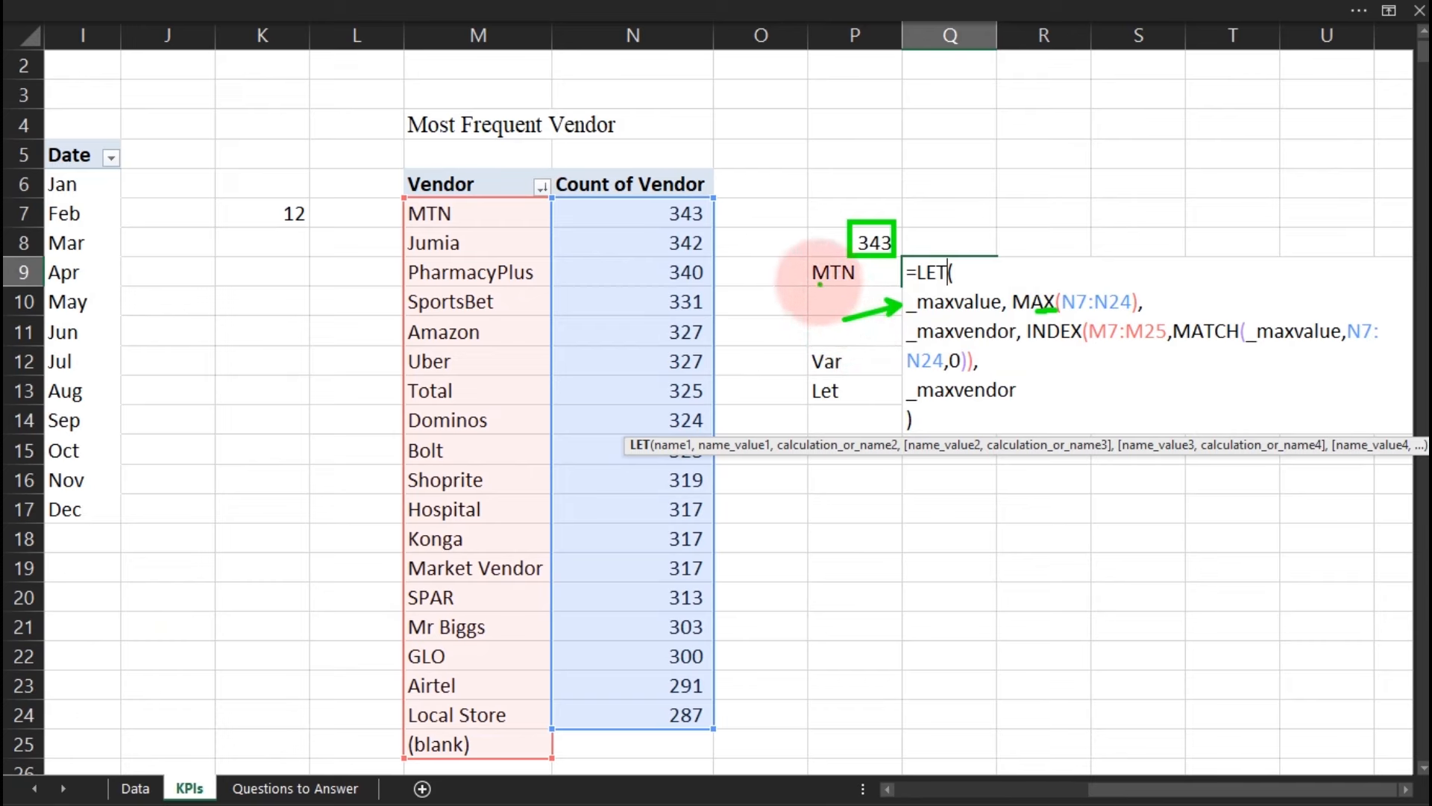
pyautogui.moveTo(790, 297); pyautogui.dragTo(810, 279)
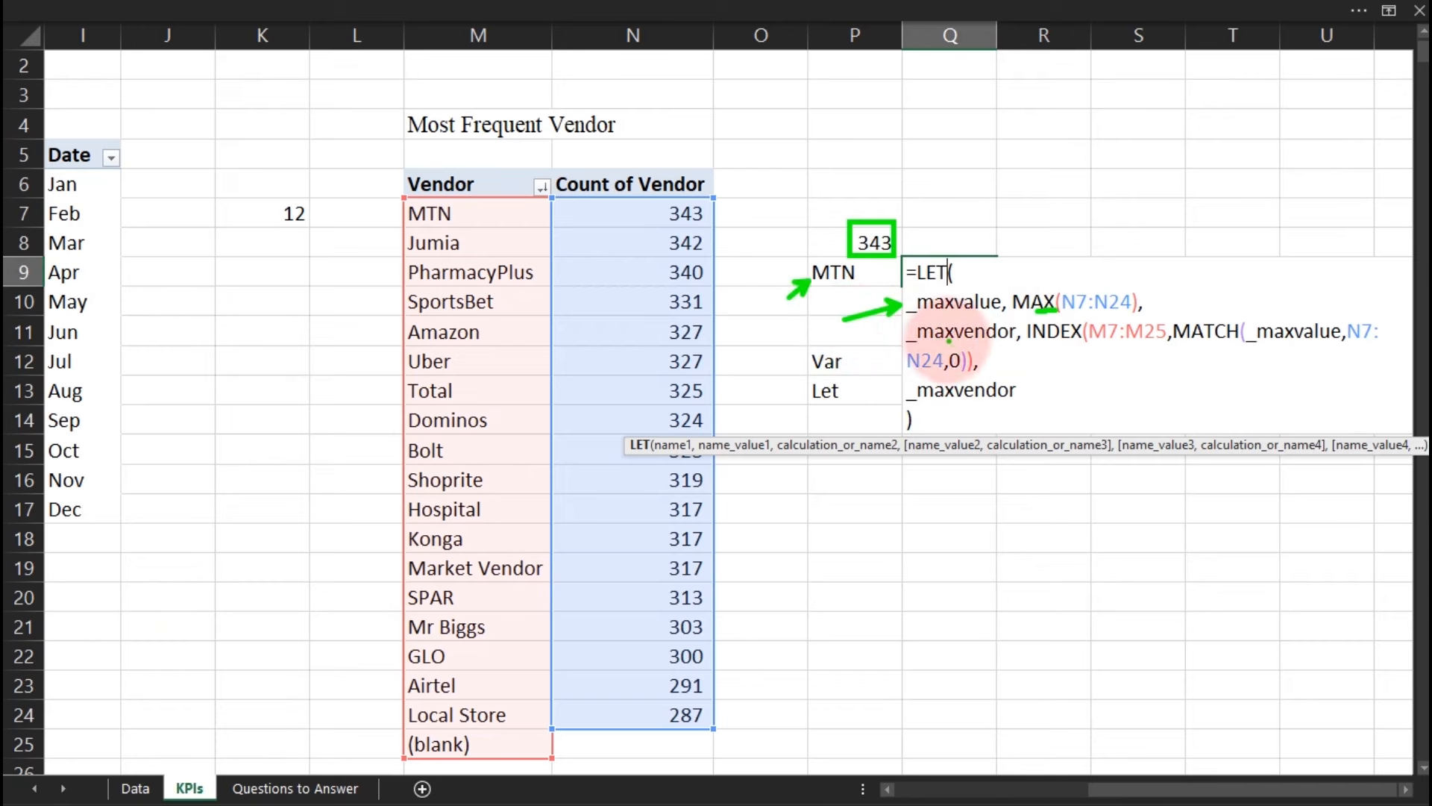
pyautogui.moveTo(1037, 345)
pyautogui.mouseDown()
pyautogui.moveTo(1335, 365)
pyautogui.moveTo(1351, 341)
pyautogui.mouseUp()
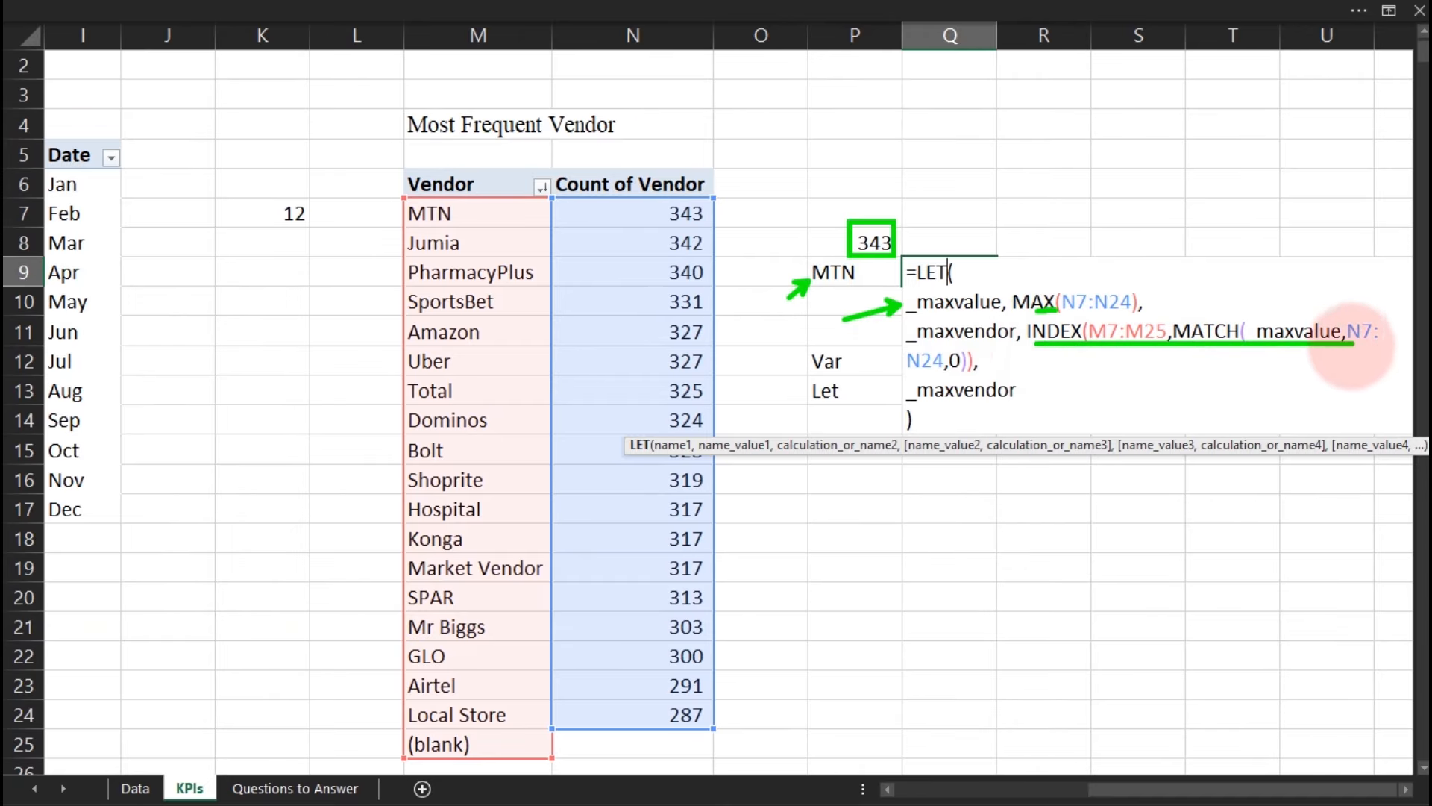
pyautogui.moveTo(909, 367); pyautogui.dragTo(973, 367)
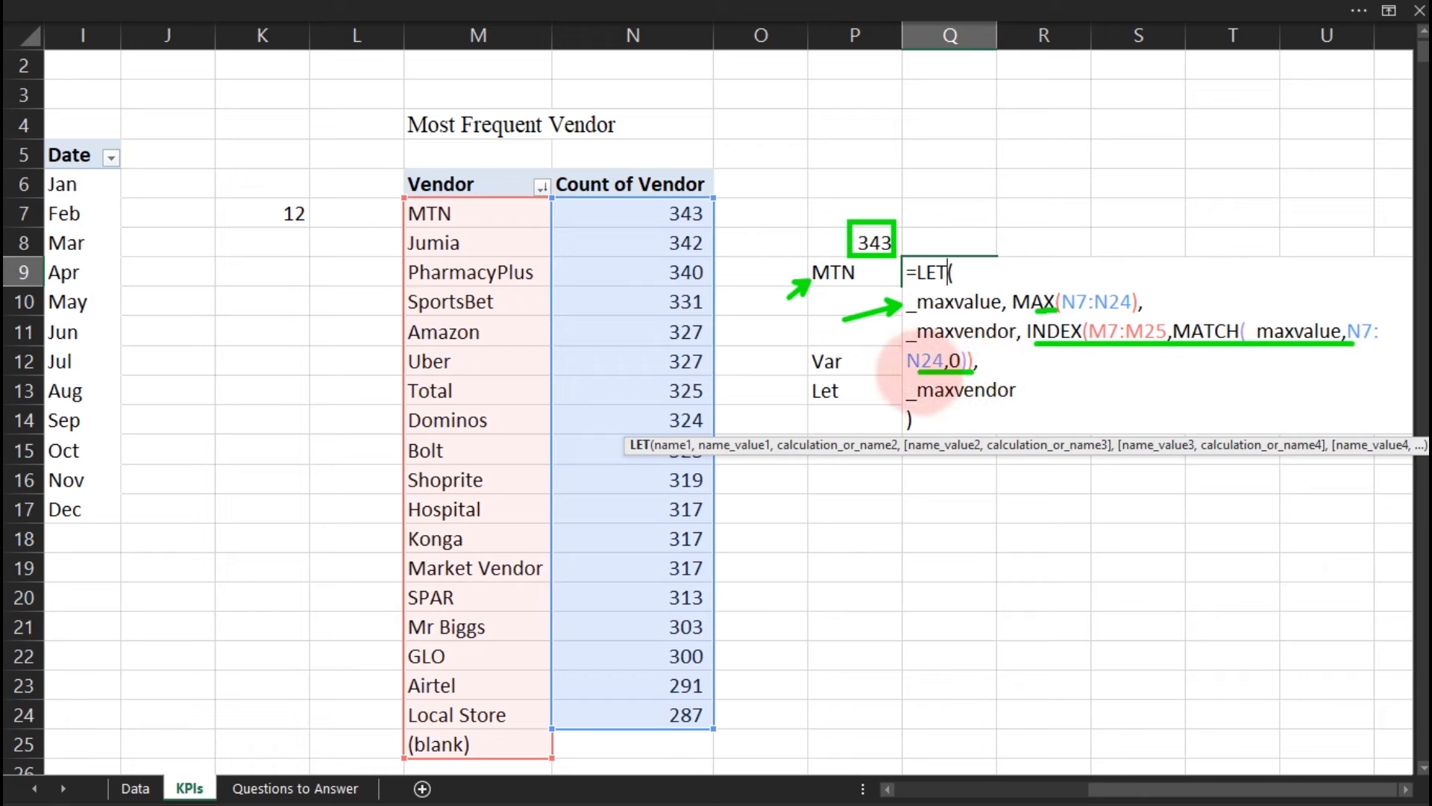
pyautogui.moveTo(992, 403)
pyautogui.mouseDown()
pyautogui.moveTo(1019, 401)
pyautogui.moveTo(937, 407)
pyautogui.mouseUp()
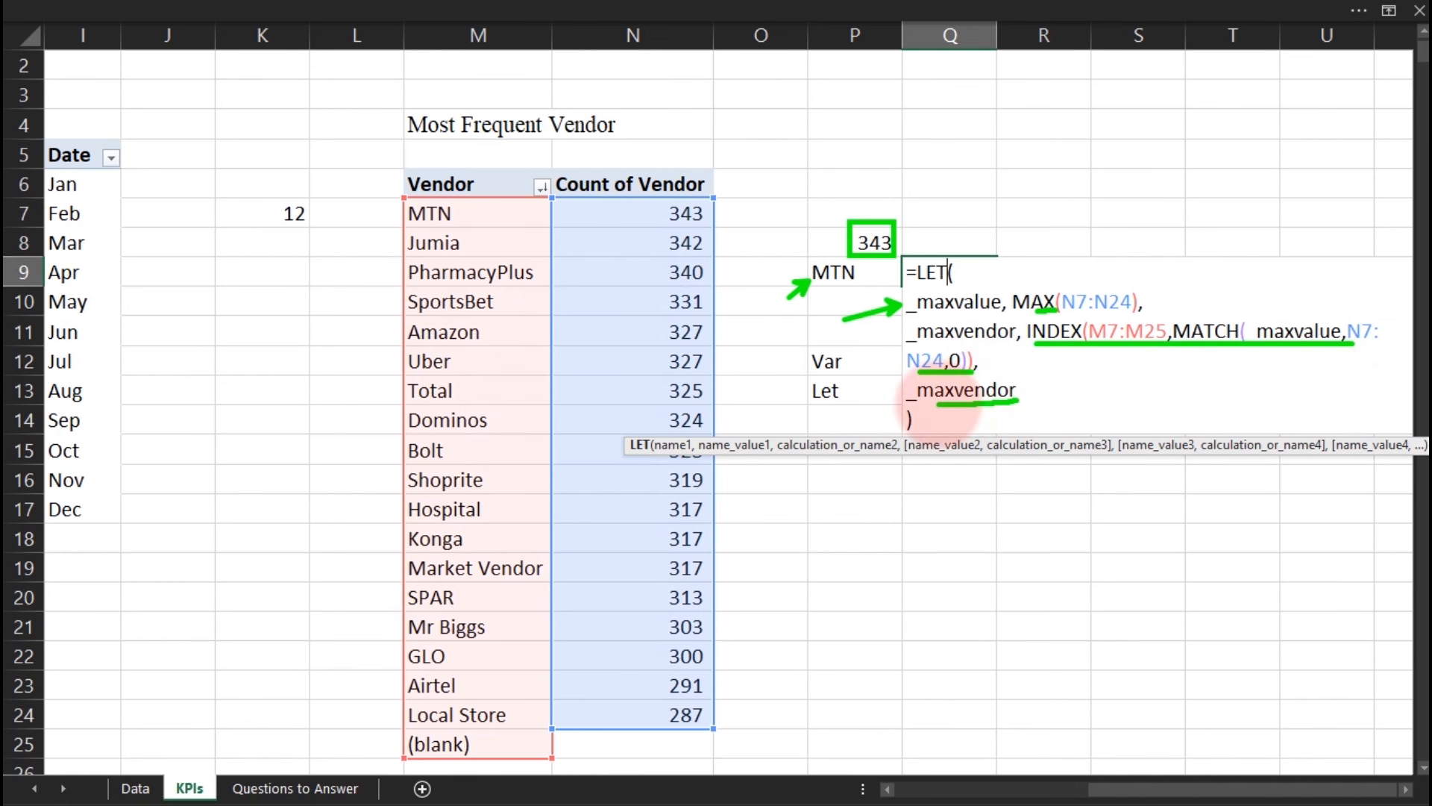
pyautogui.press('Escape')
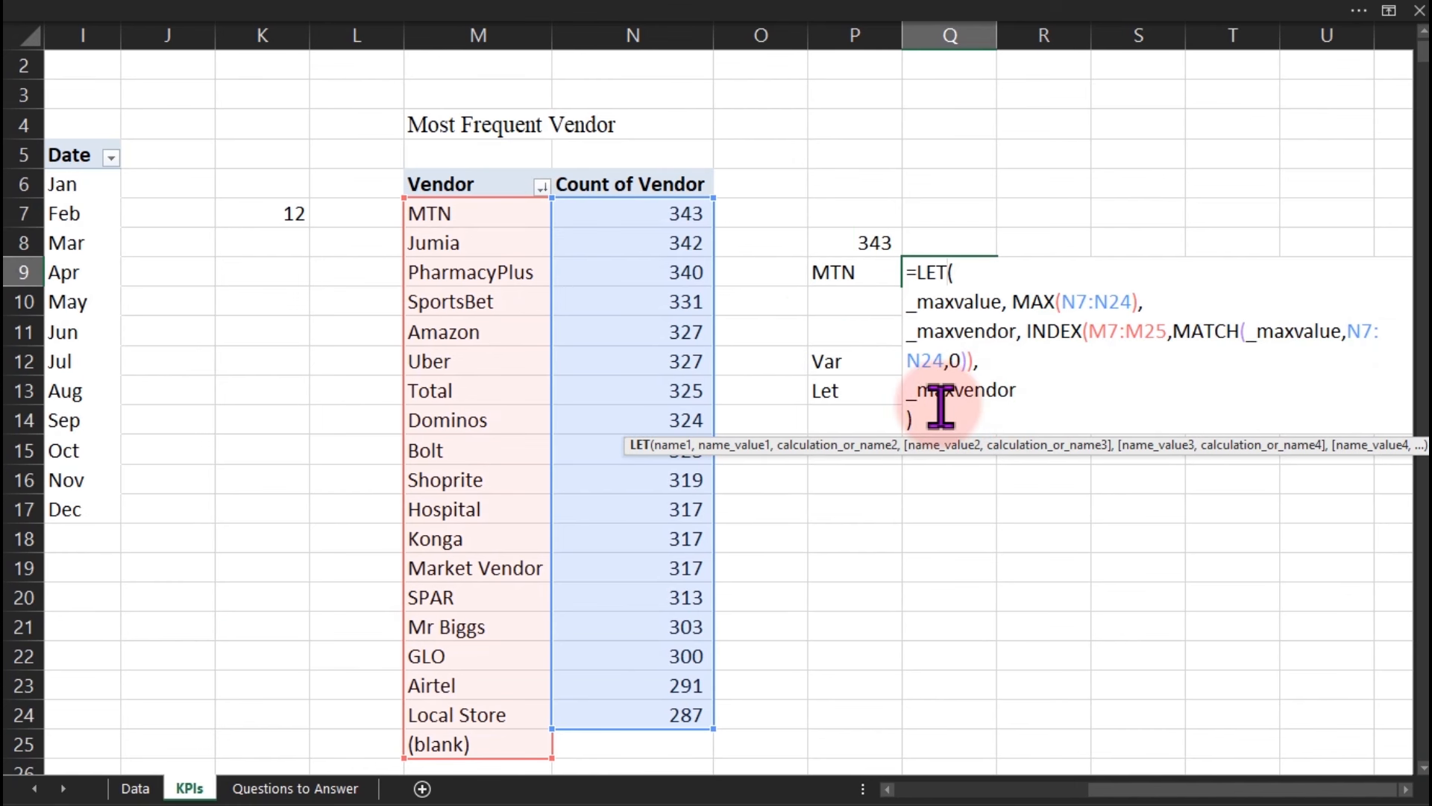
pyautogui.hotkey('ctrl', 'Return')
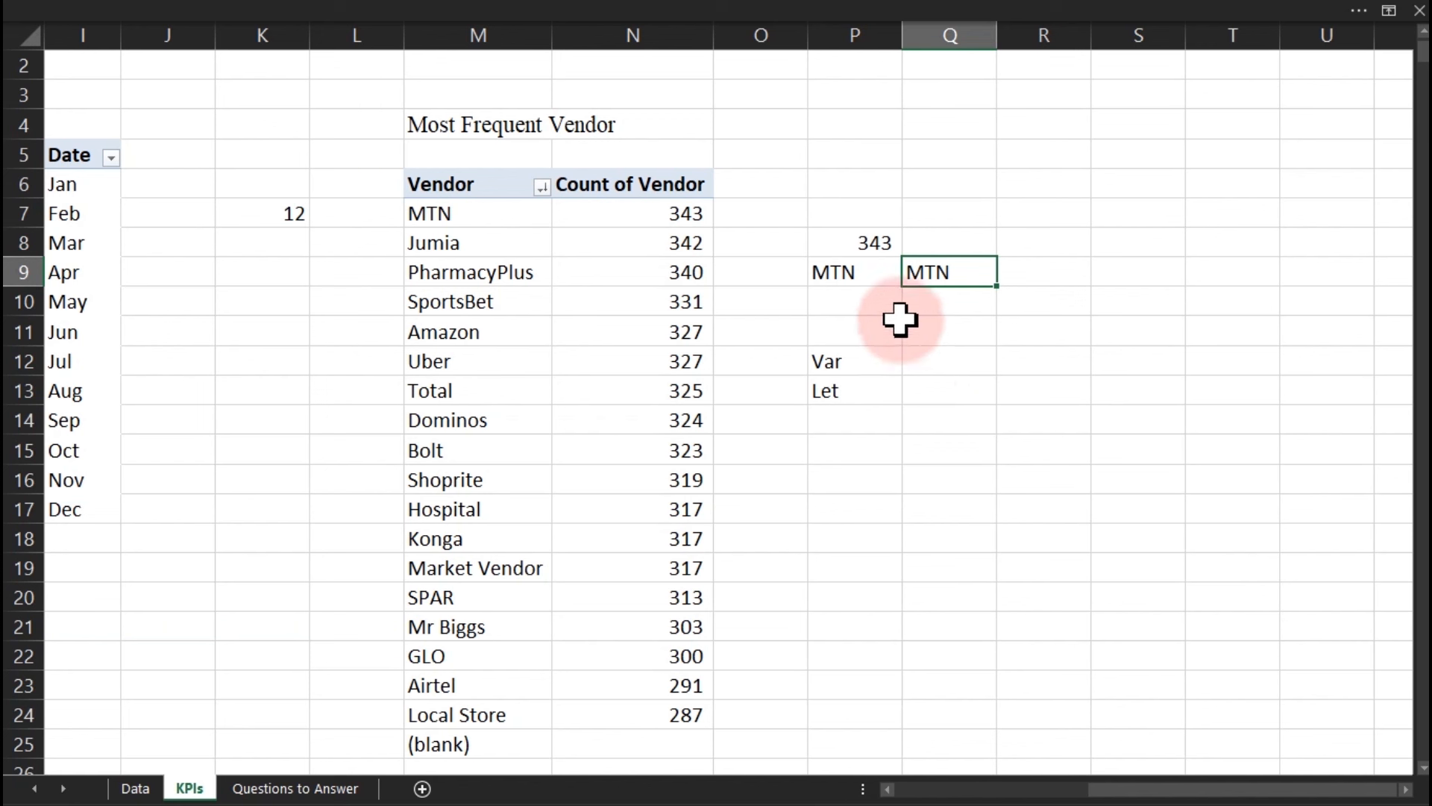
# Clear the helper cells P8:P10 holding 343 and MTN, then select Q9.
pyautogui.moveTo(862, 242); pyautogui.dragTo(845, 298)
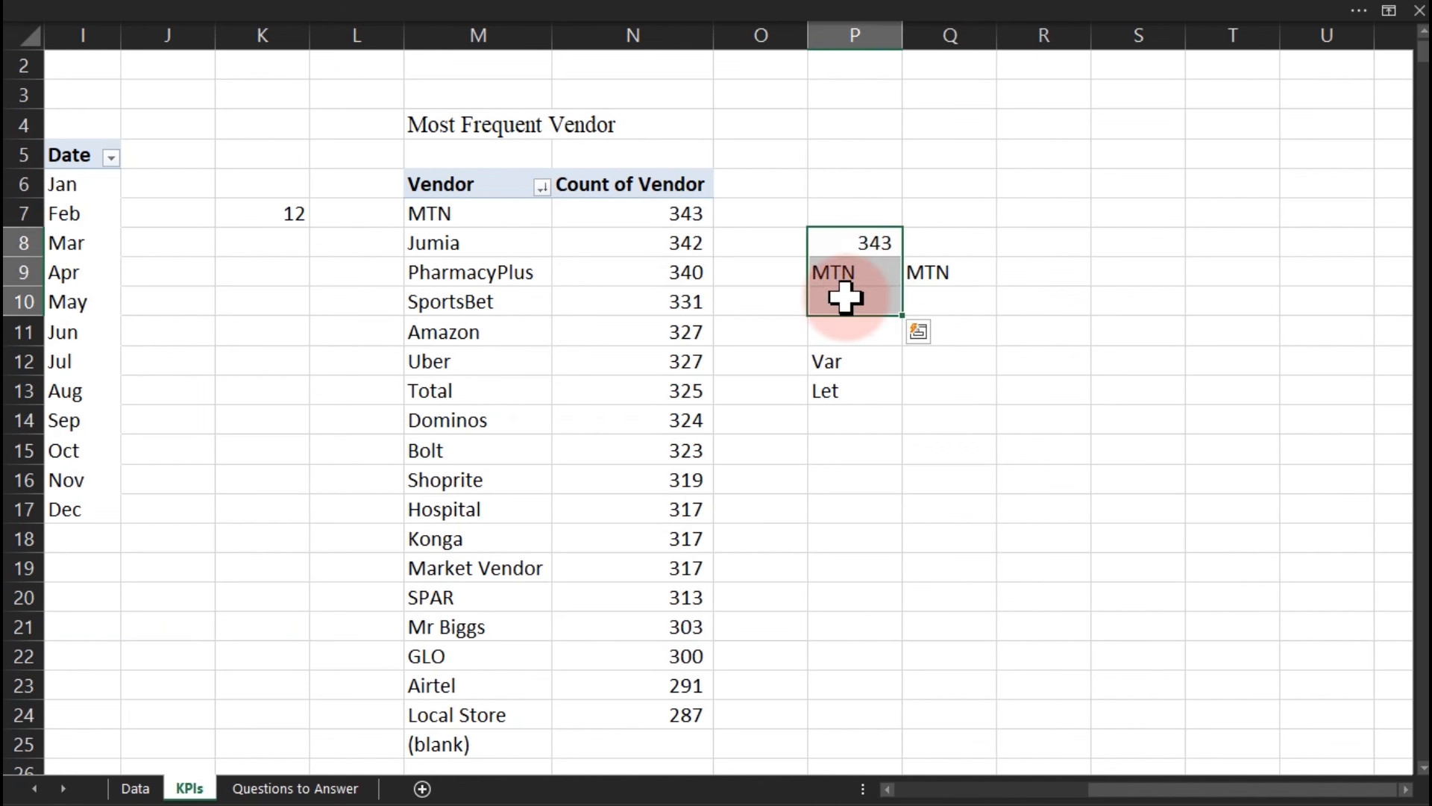
pyautogui.press('Delete')
pyautogui.click(924, 269)
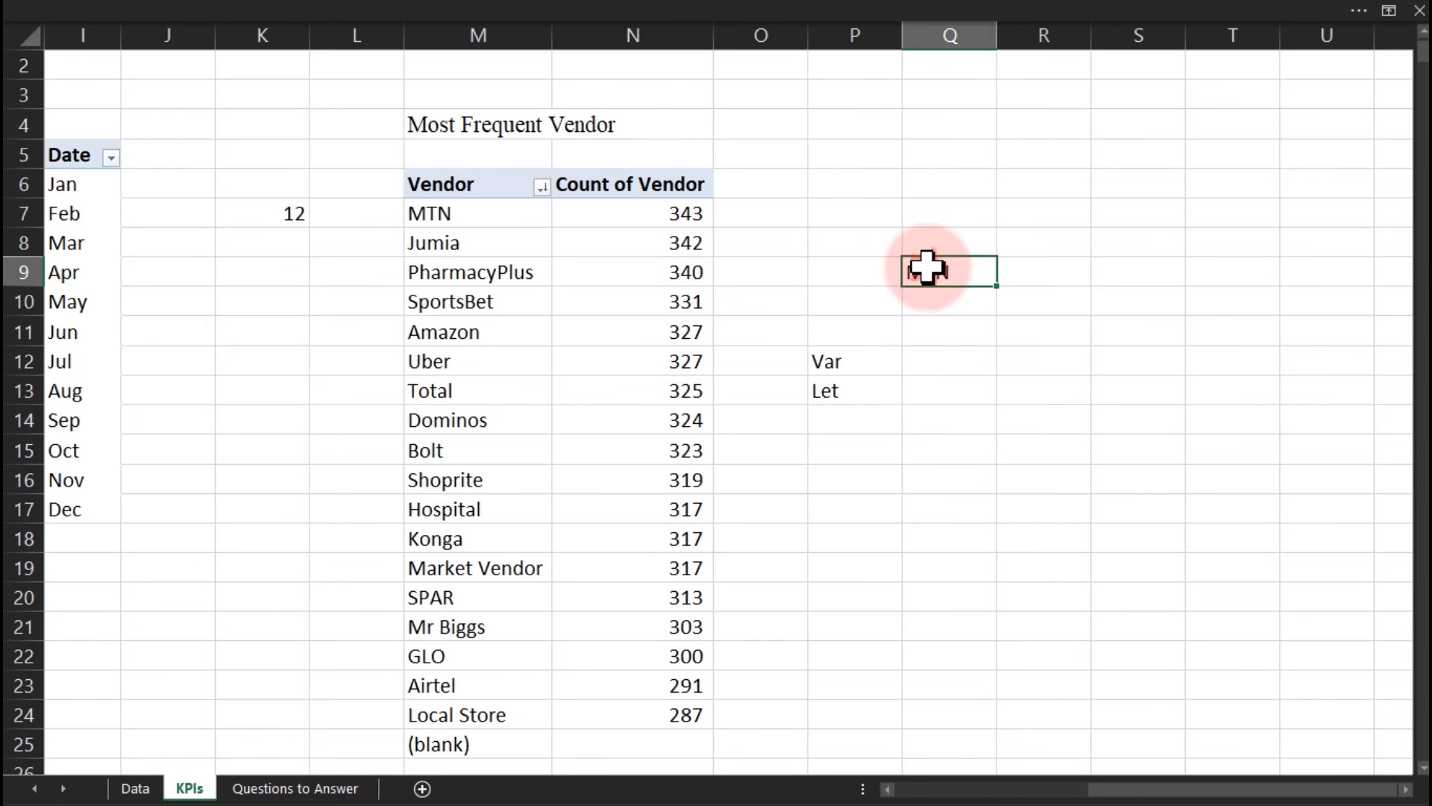
# Undo the deletion to restore 343 and MTN, then inspect the MAX and INDEX/MATCH formulas.
pyautogui.hotkey('ctrl', 'z')
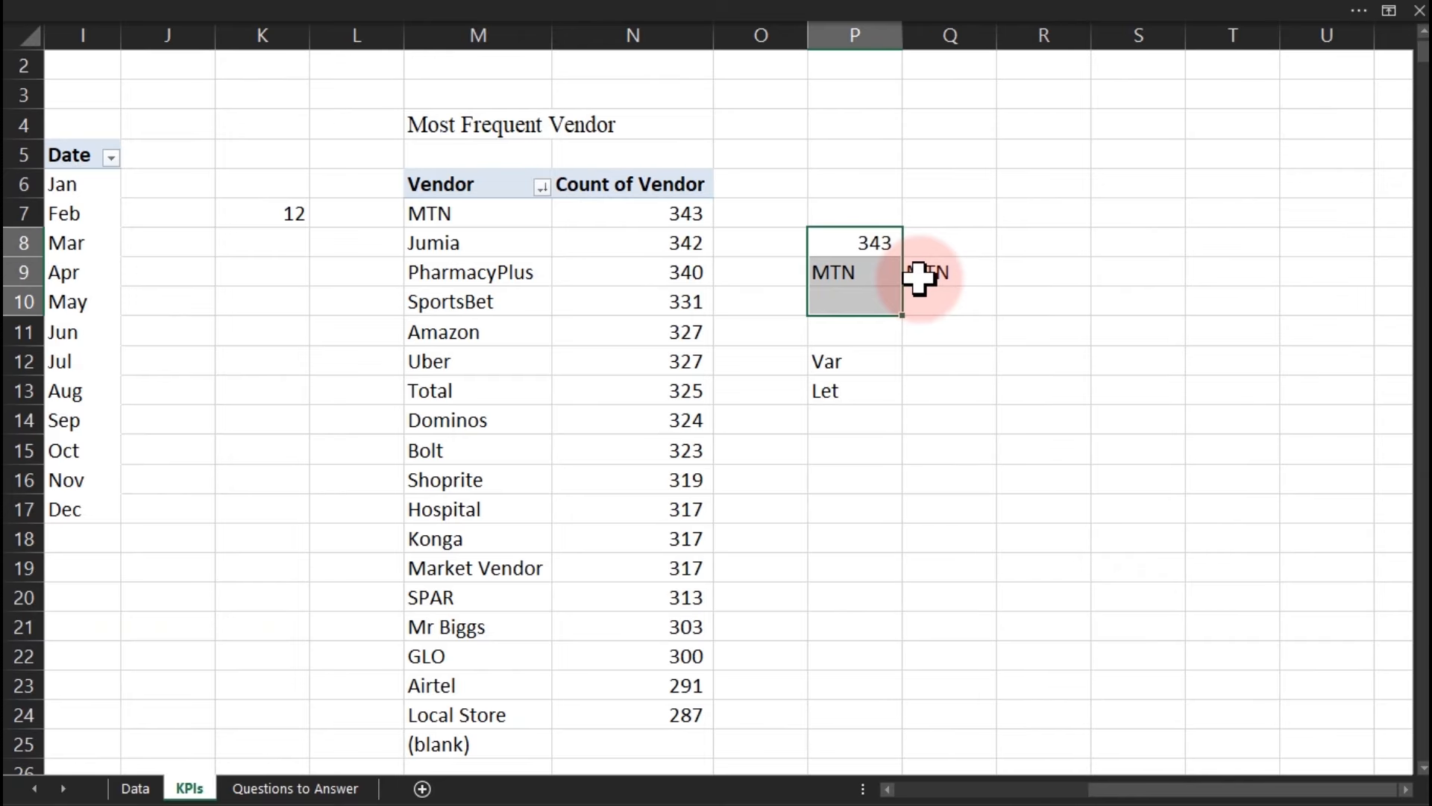
pyautogui.click(866, 242)
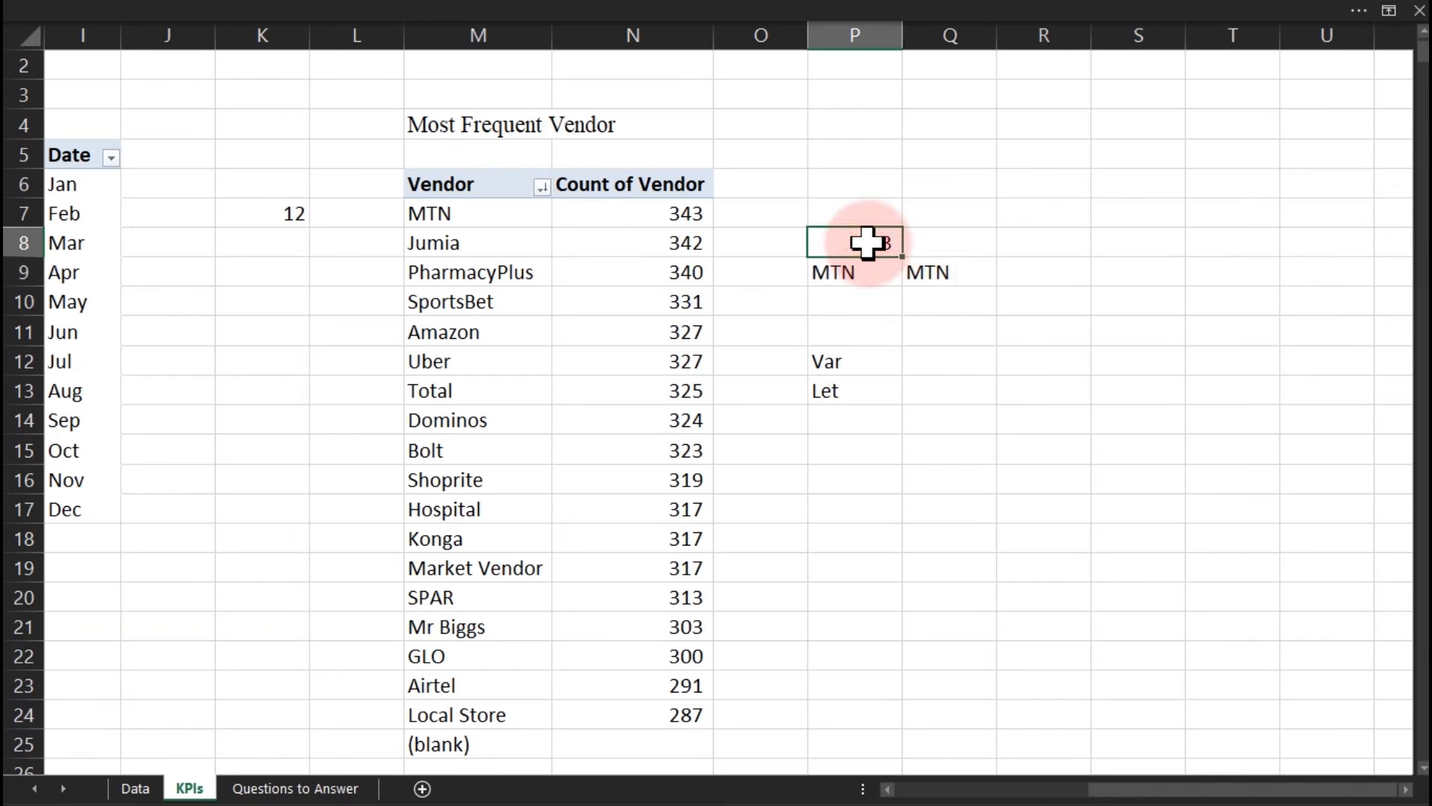
pyautogui.doubleClick(867, 243)
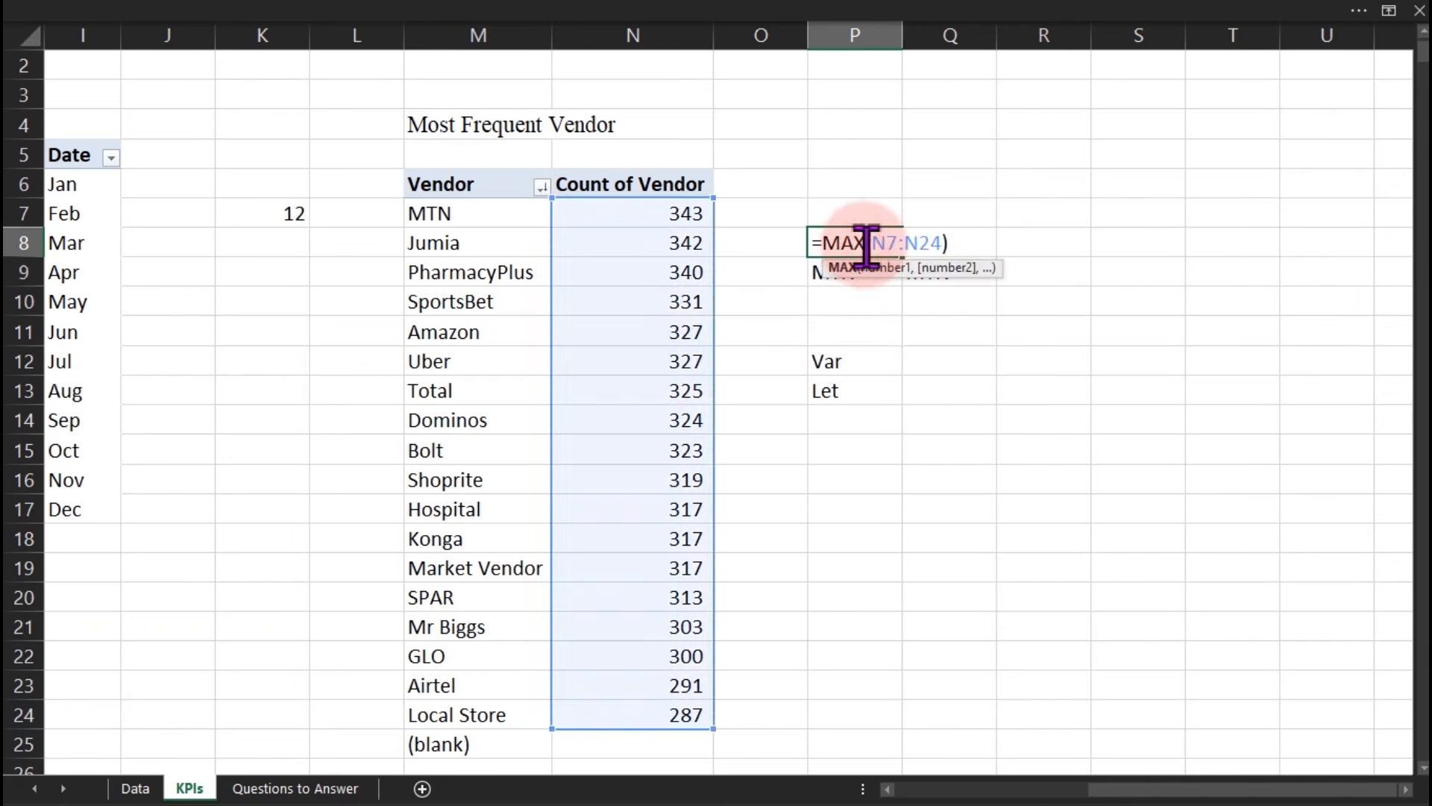
pyautogui.press('Escape')
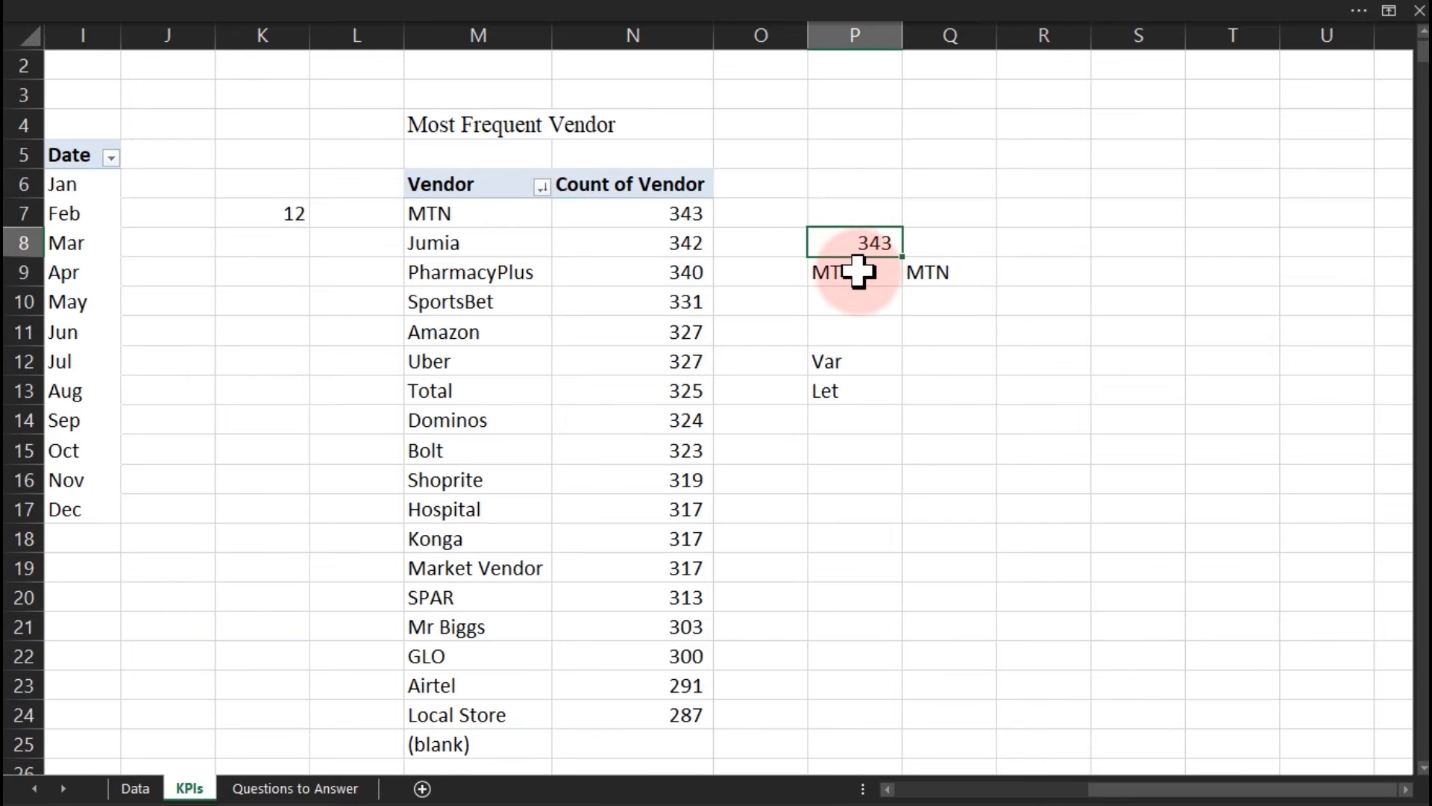
pyautogui.doubleClick(857, 271)
pyautogui.press('Escape')
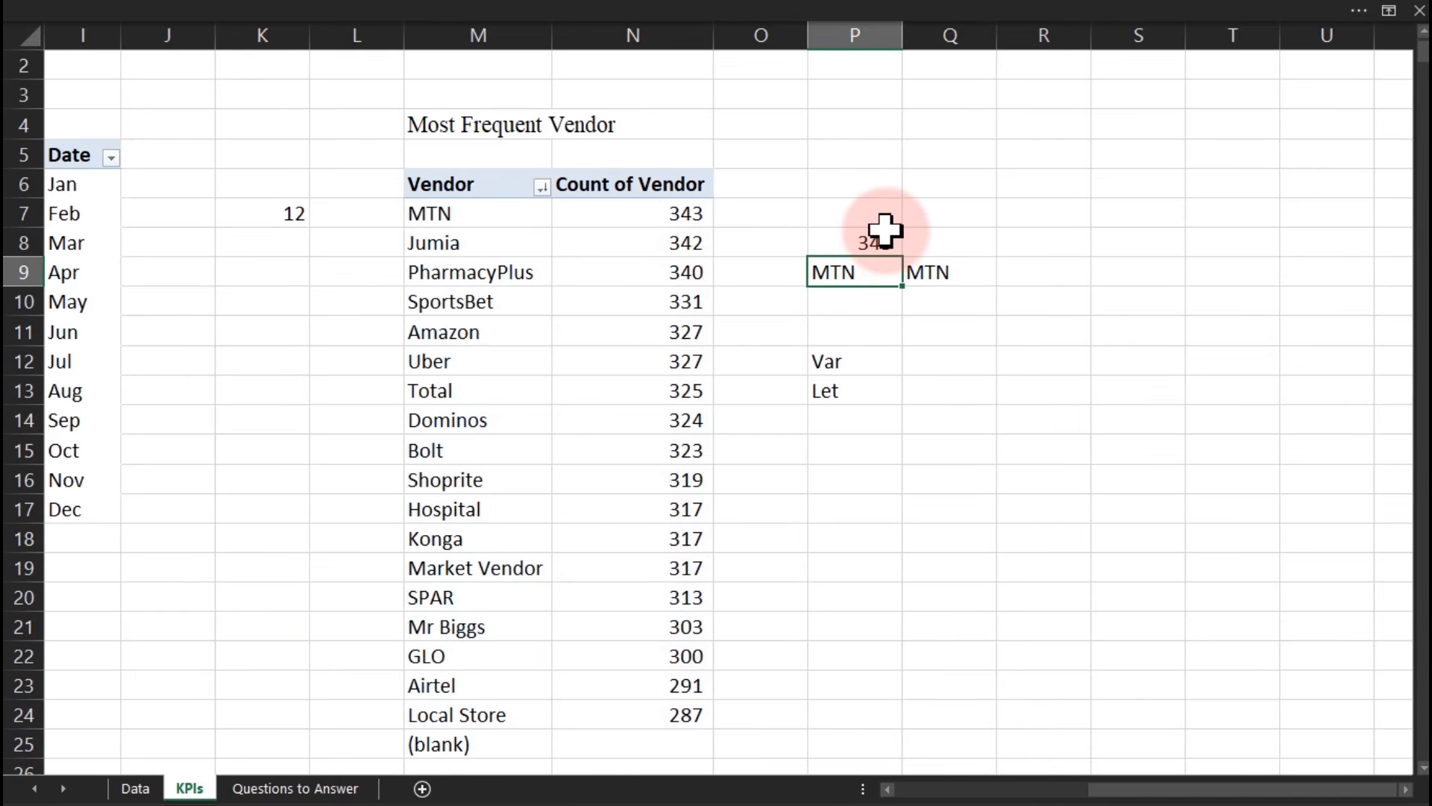
# Open Q9's LET formula for comparison and commit it unchanged.
pyautogui.click(934, 274)
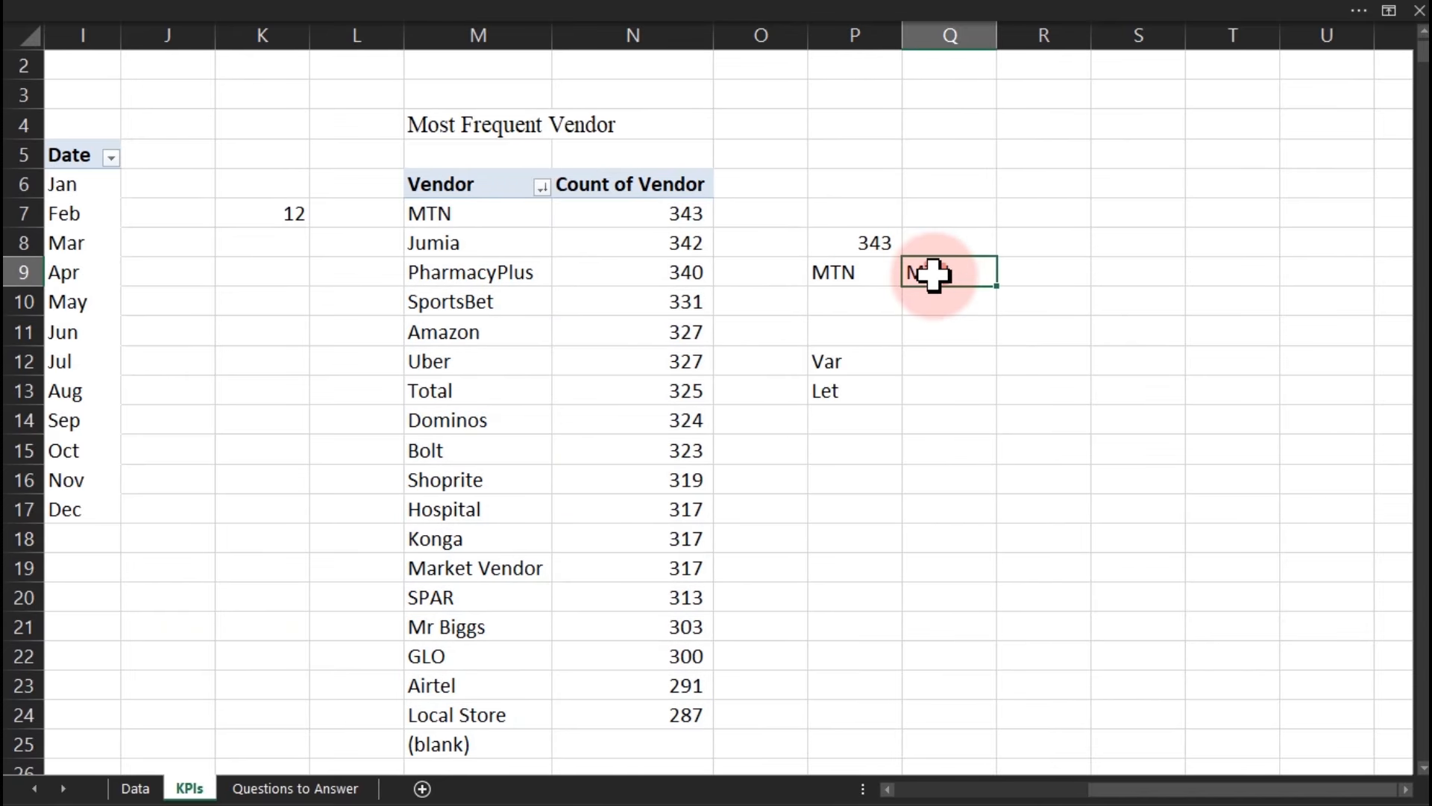
pyautogui.doubleClick(933, 275)
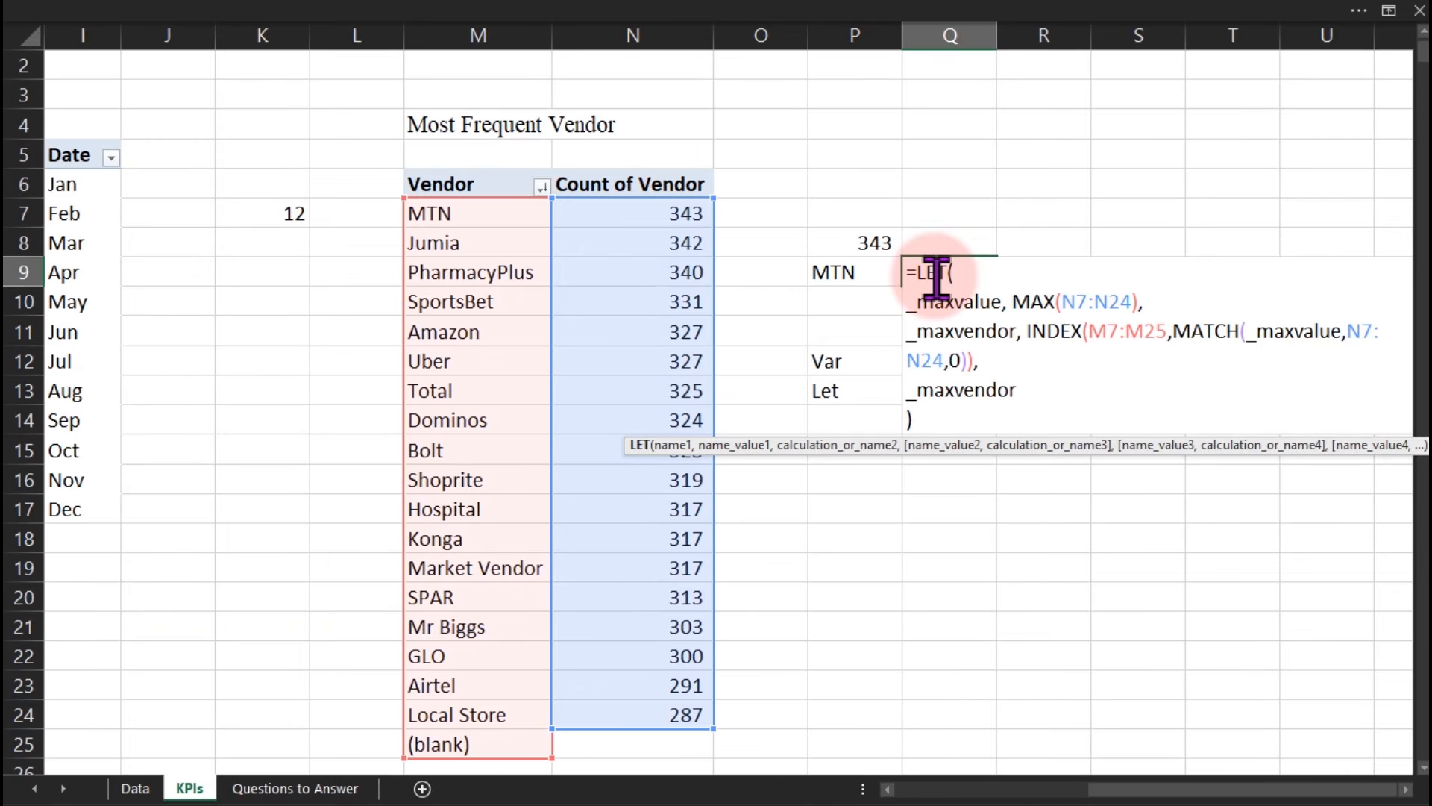
pyautogui.hotkey('ctrl', 'Return')
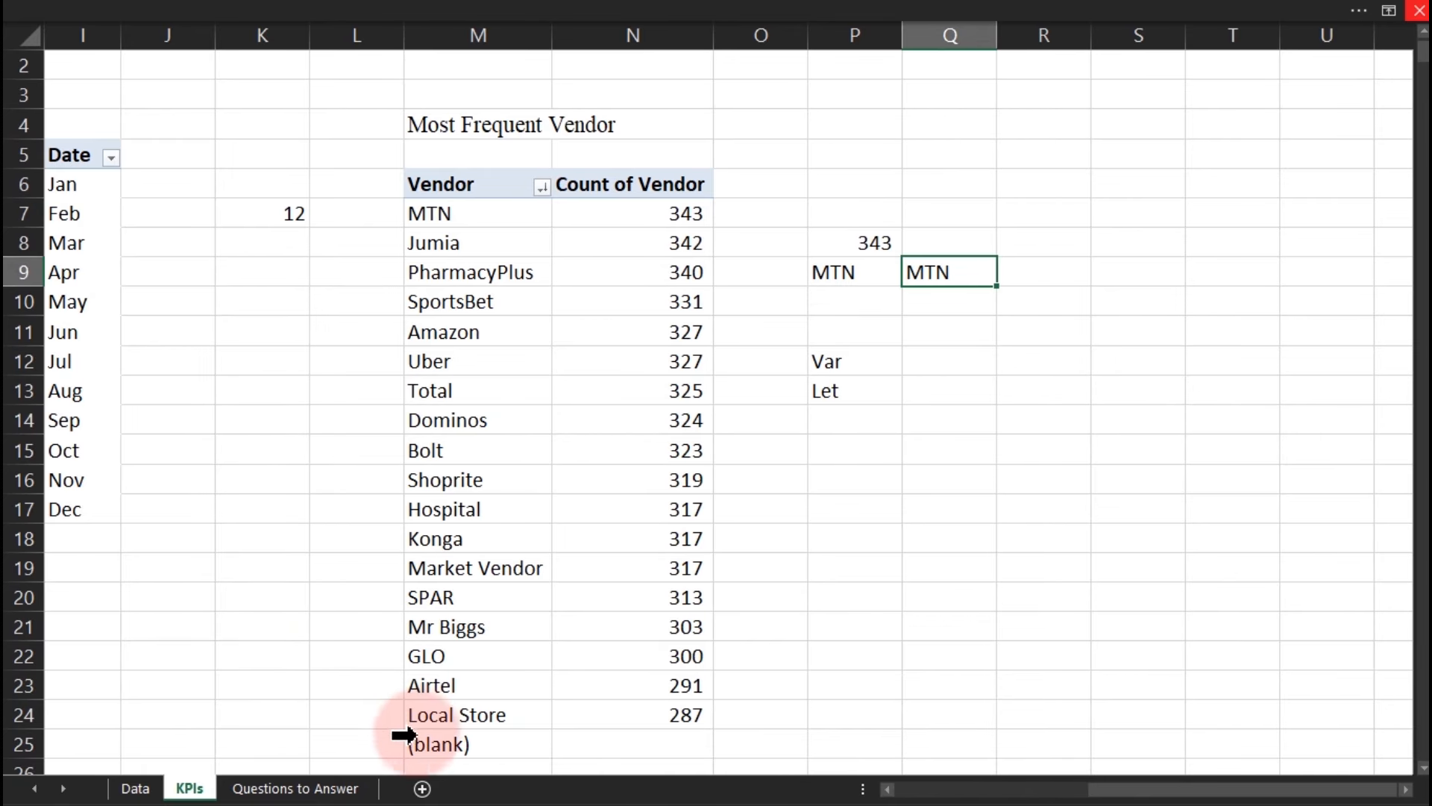
# Add a new worksheet and rename Sheet1 to Dashboard.
pyautogui.click(423, 789)
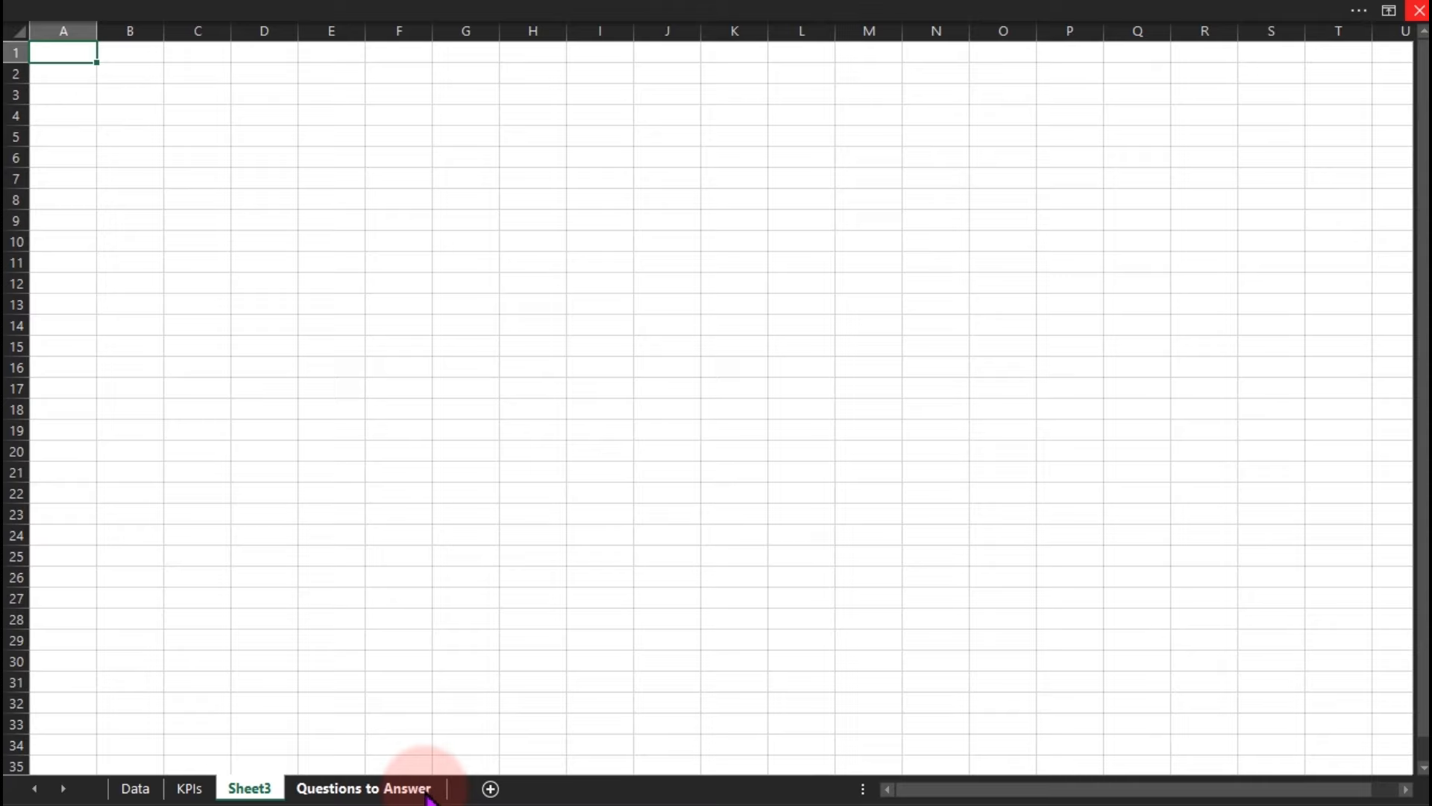
pyautogui.doubleClick(267, 788)
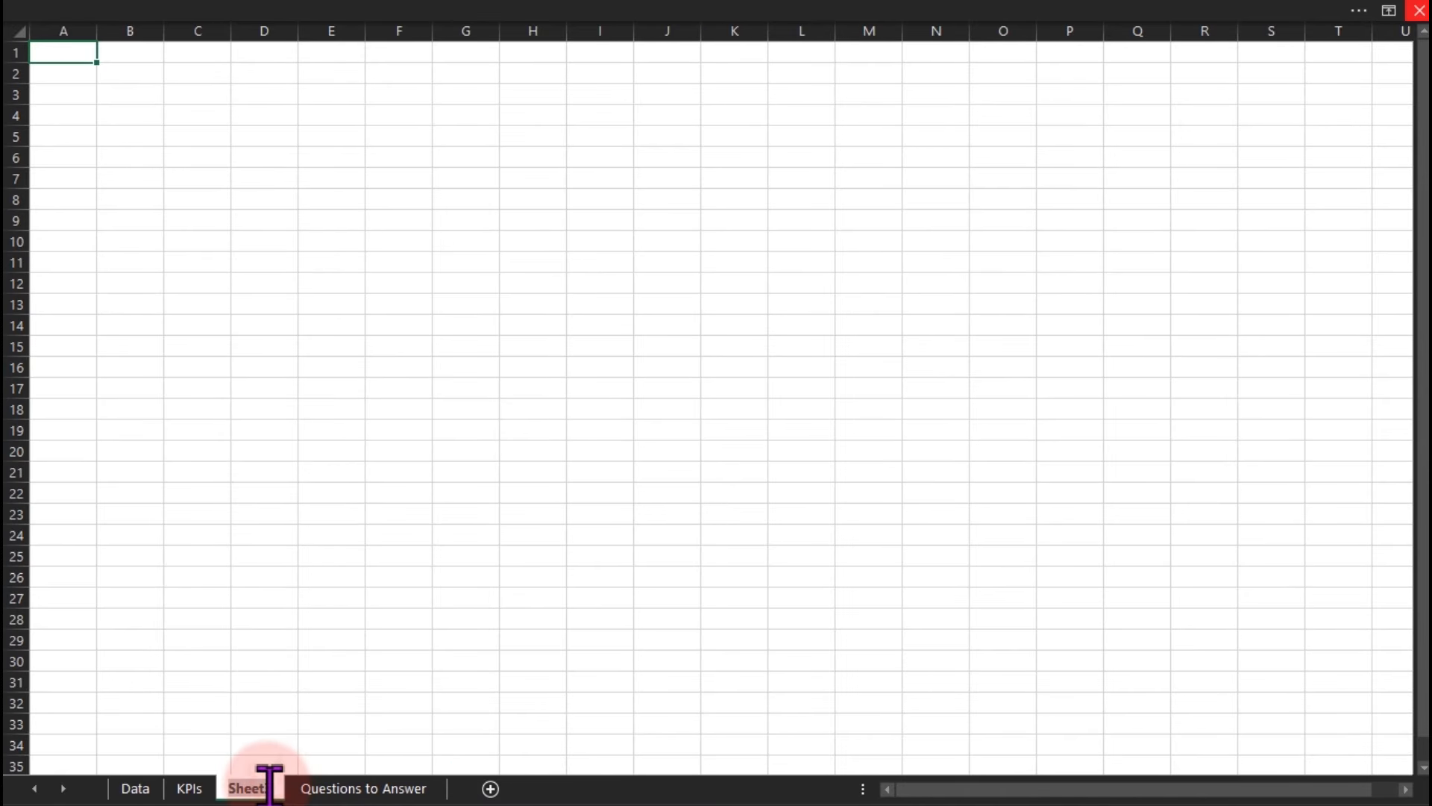
pyautogui.write('Dashboard')
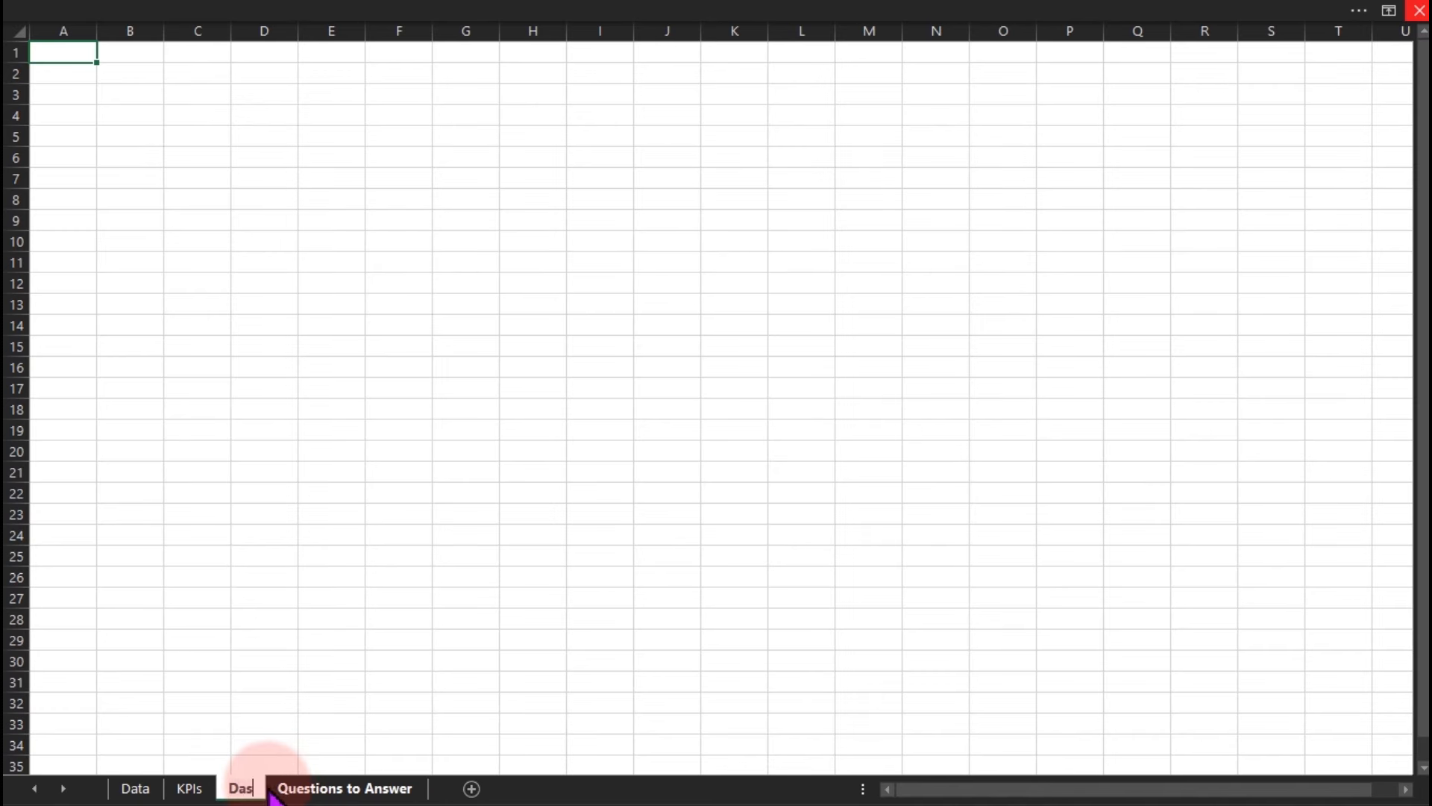
pyautogui.press('Return')
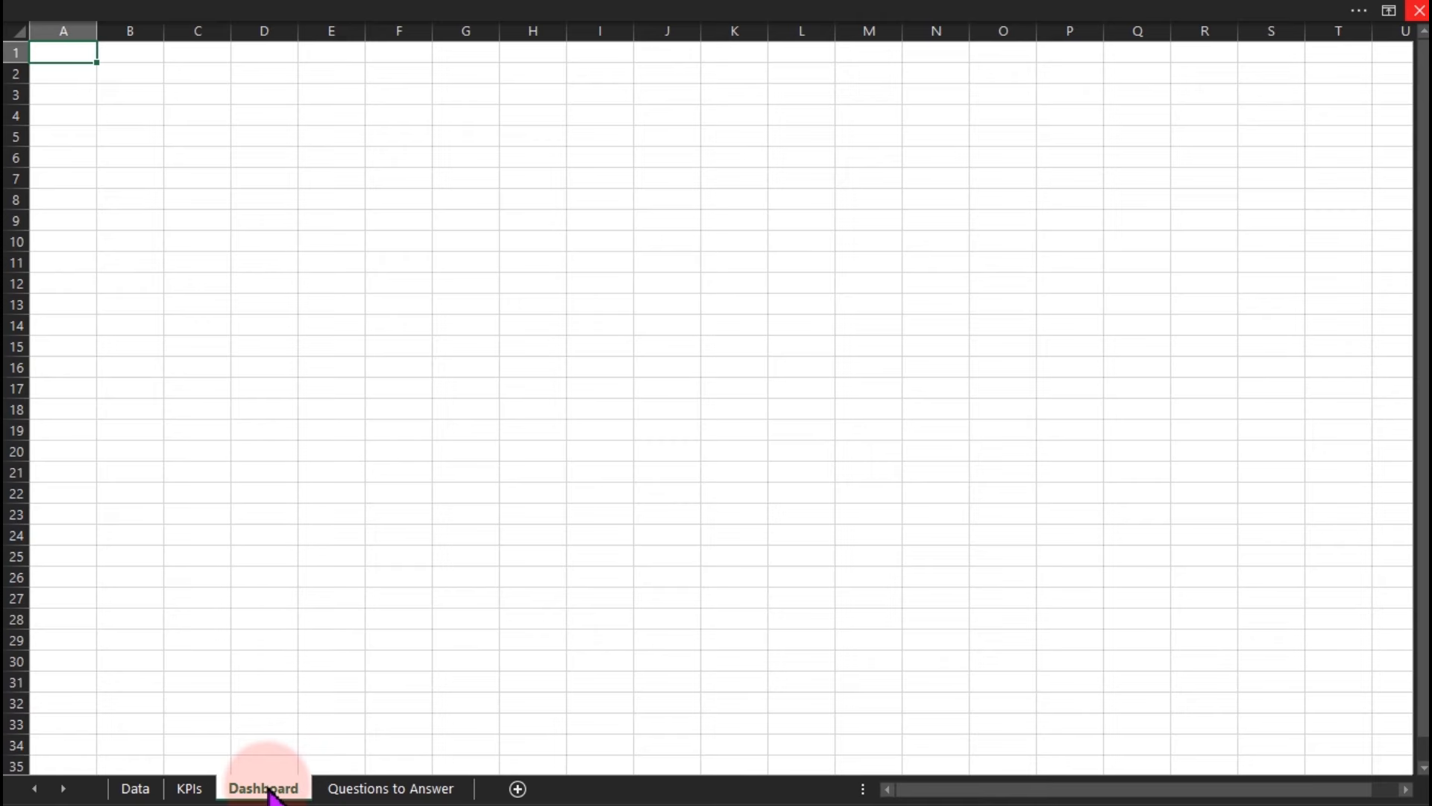
# Hide the row/column headings and gridlines on the Dashboard sheet.
pyautogui.click(332, 8)
pyautogui.click(604, 52)
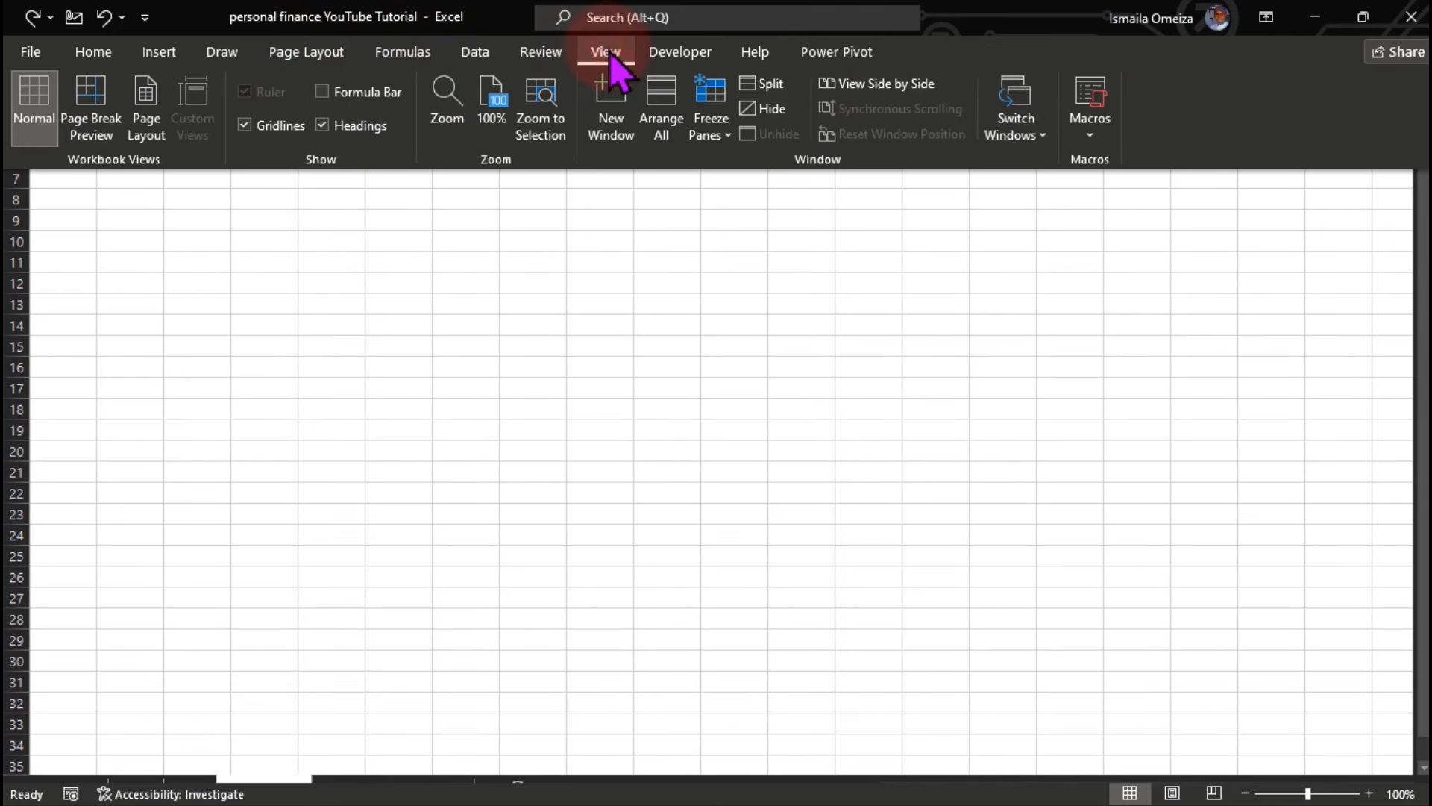
pyautogui.click(325, 124)
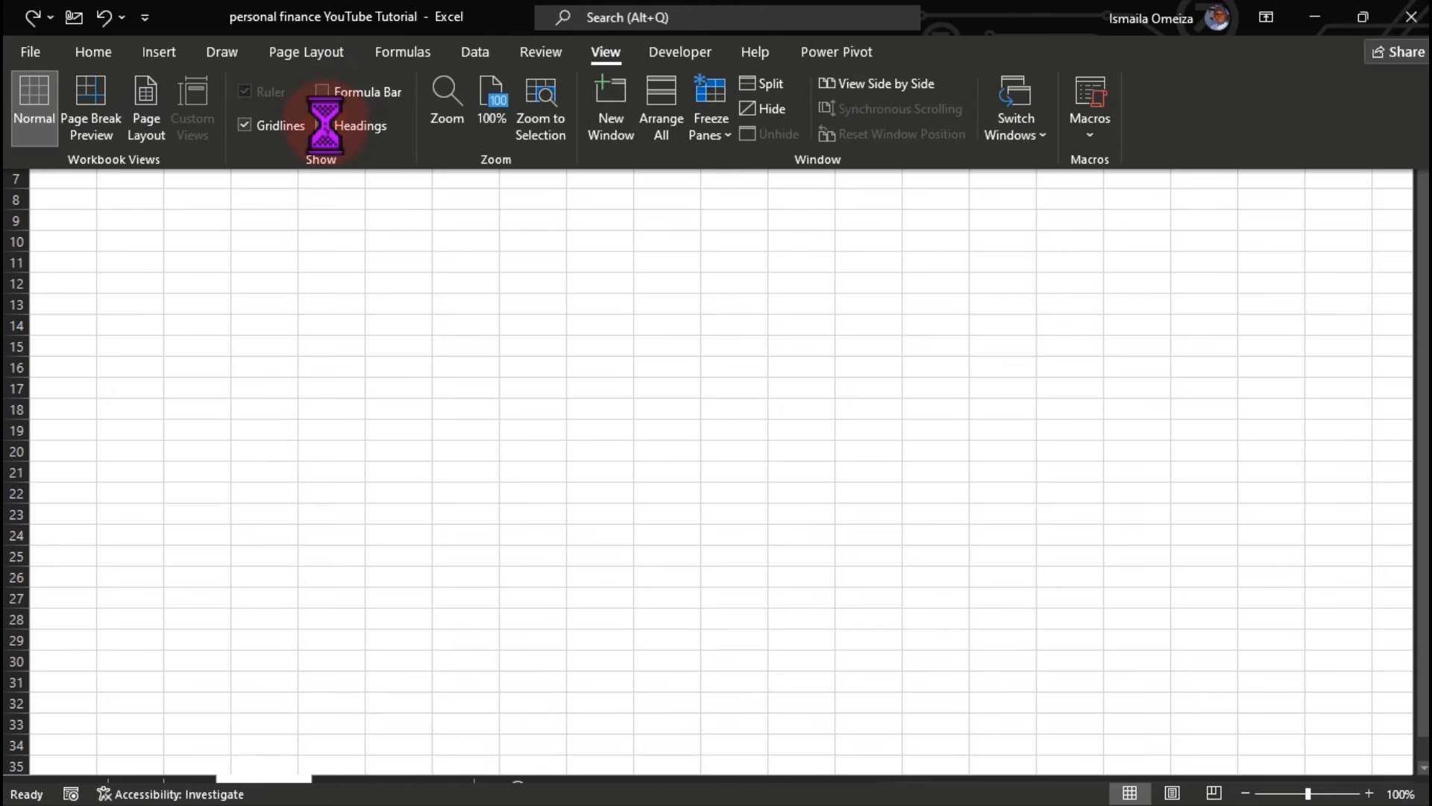
pyautogui.click(252, 131)
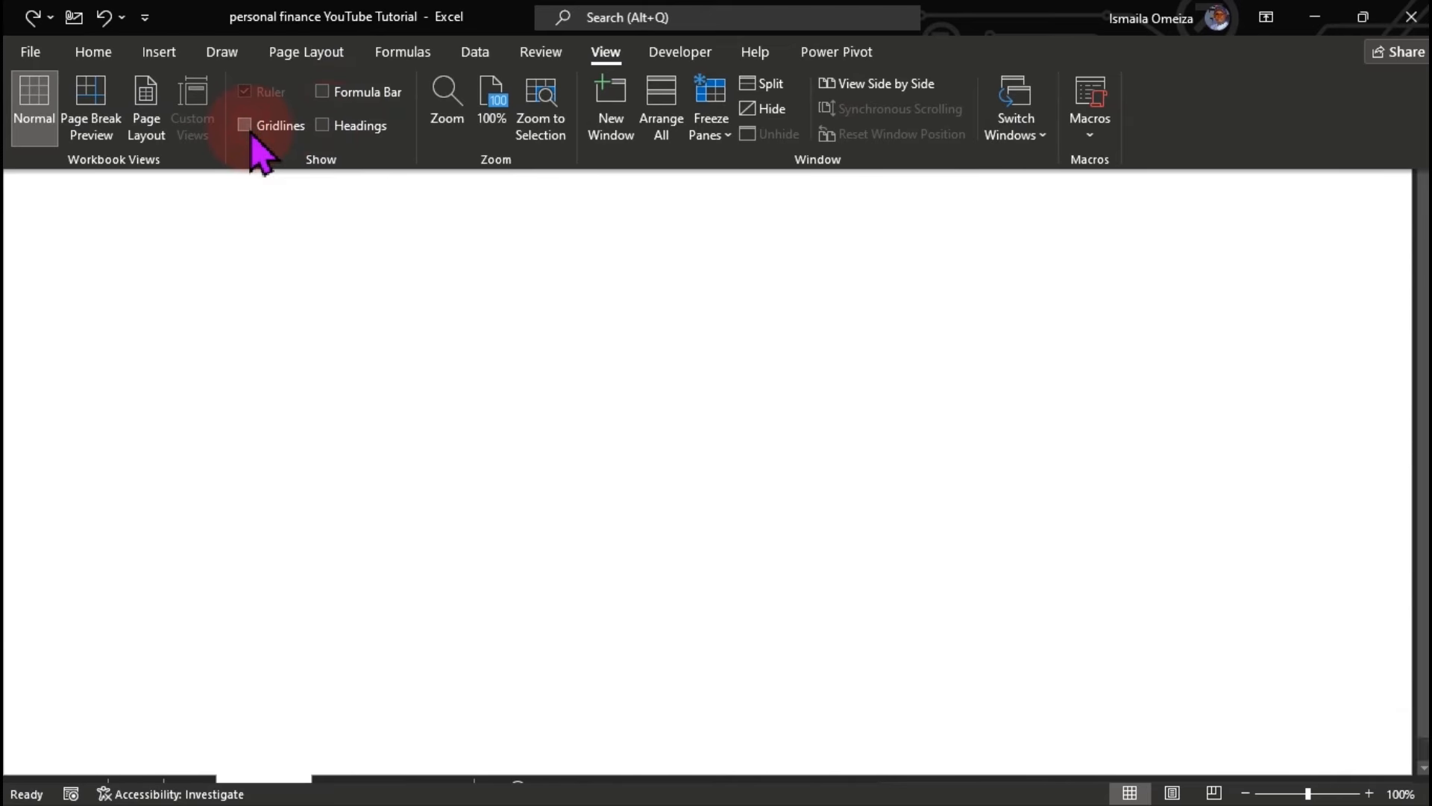
pyautogui.click(372, 292)
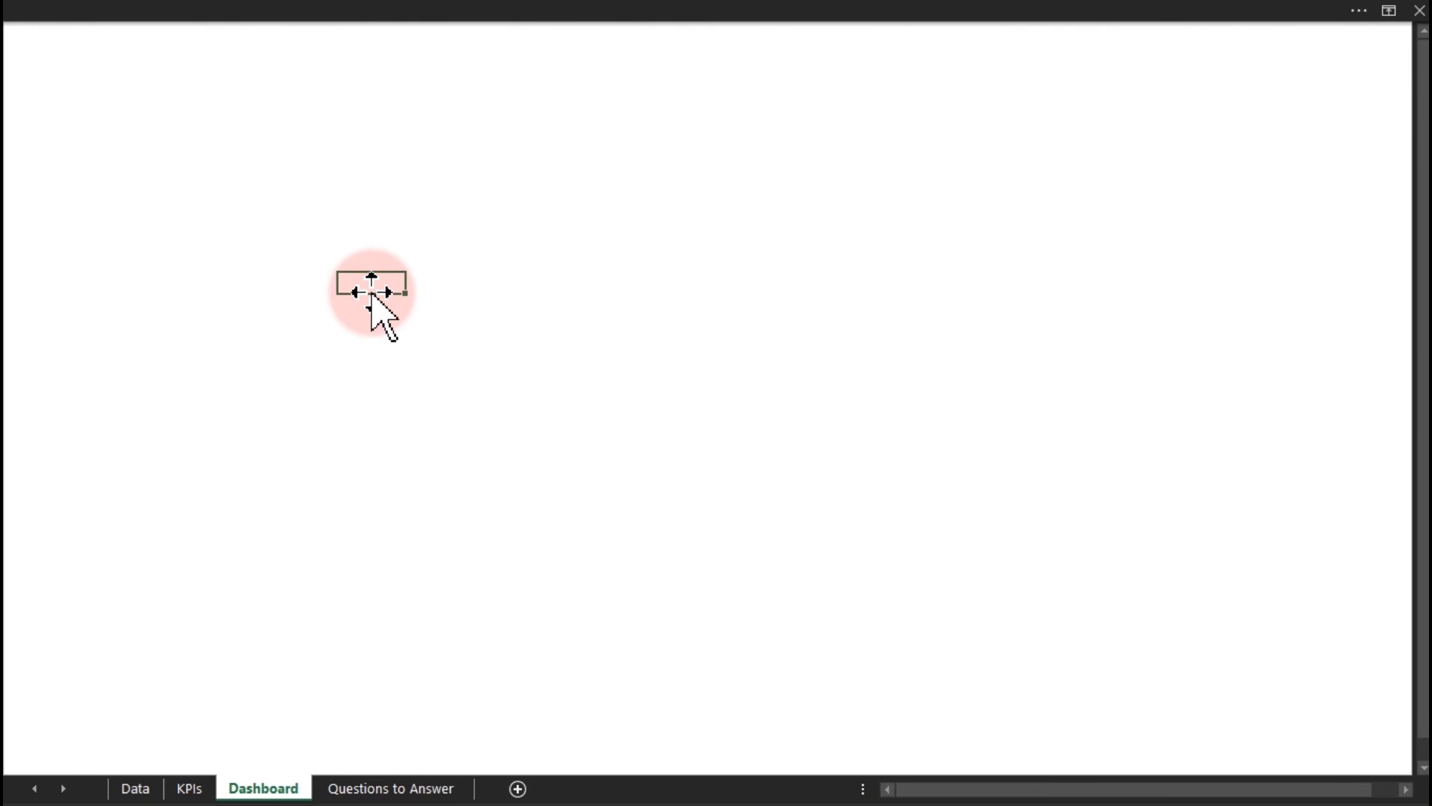
pyautogui.click(416, 13)
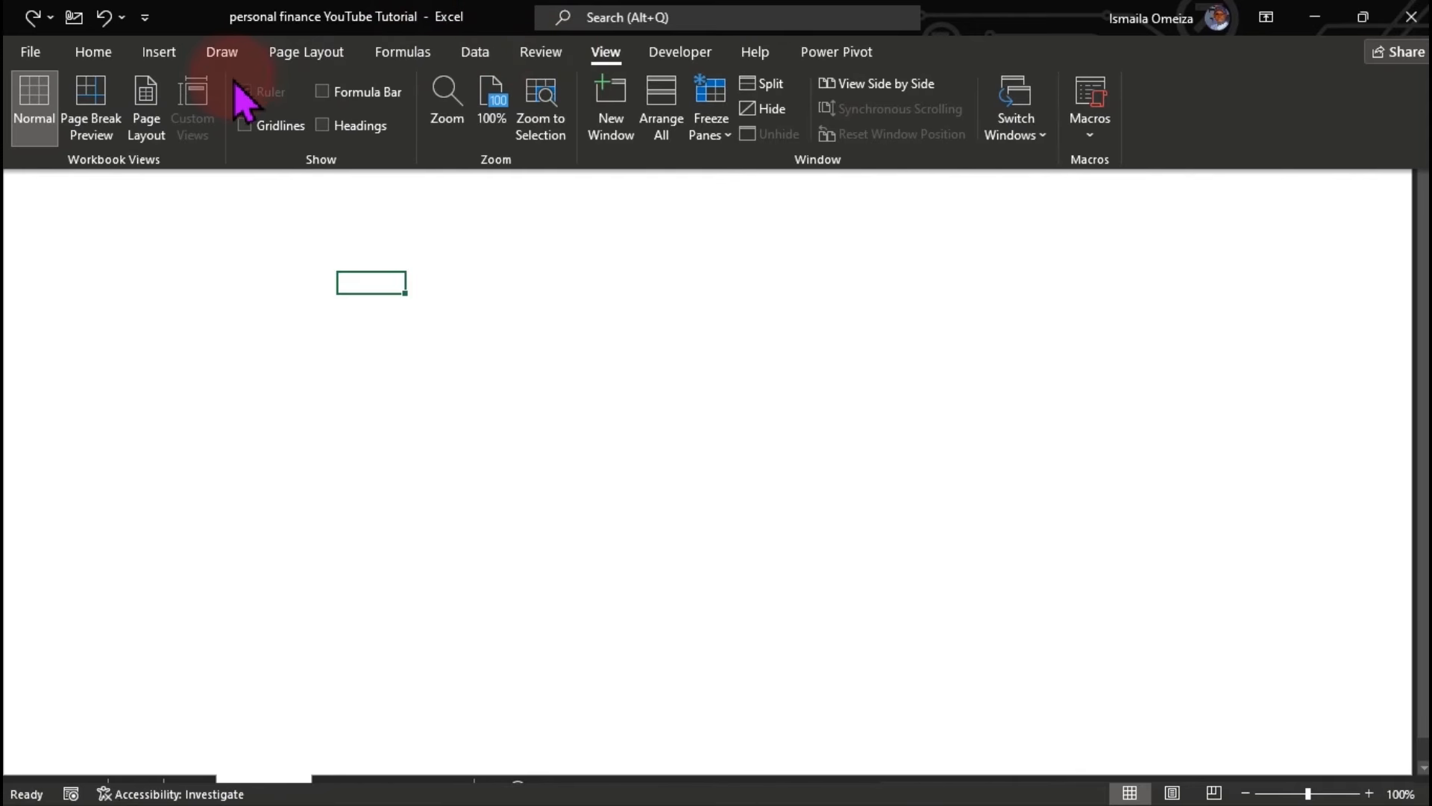
# Draw a Rectangle: Rounded Corners shape and fit it tall along the sheet's left edge.
pyautogui.click(177, 63)
pyautogui.click(265, 127)
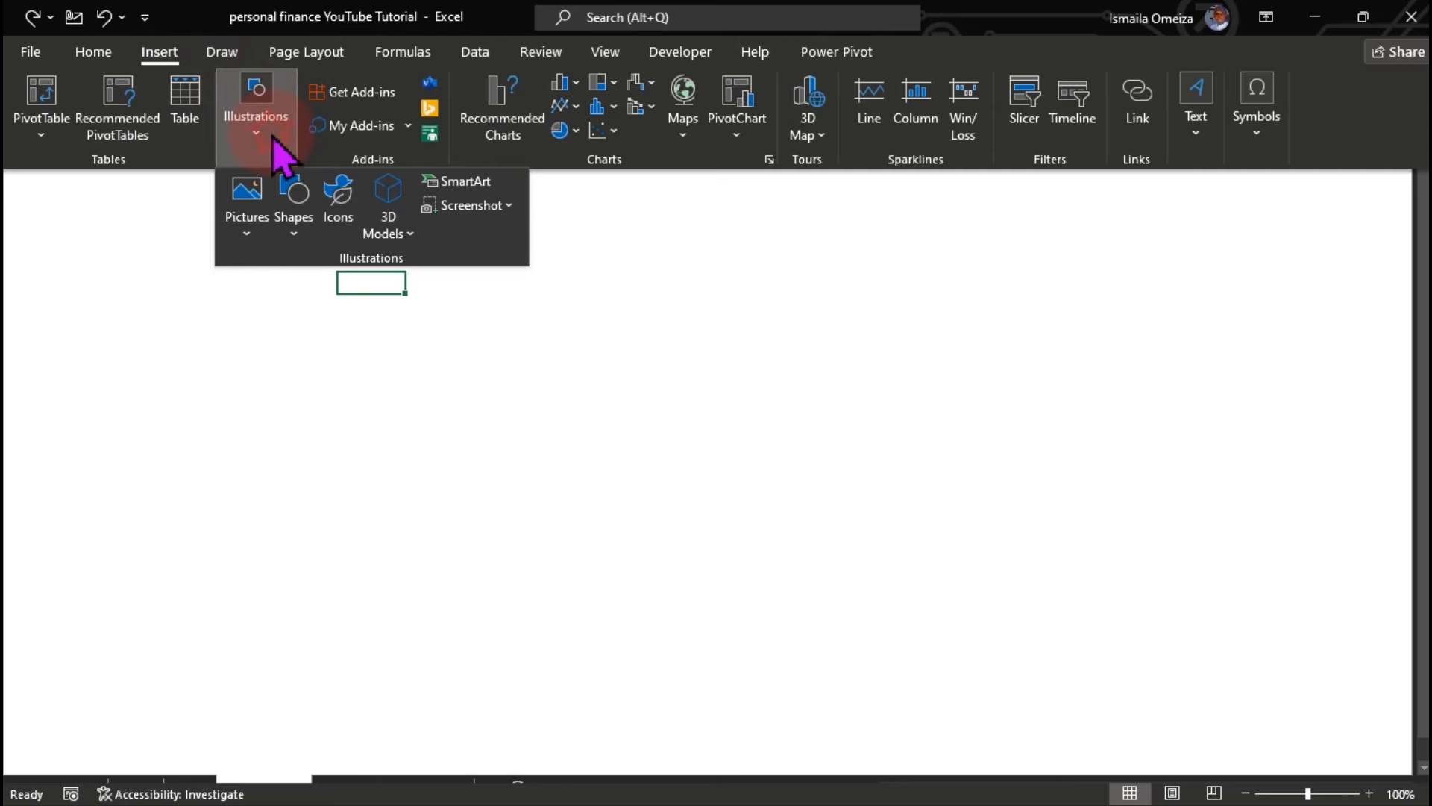
pyautogui.click(295, 233)
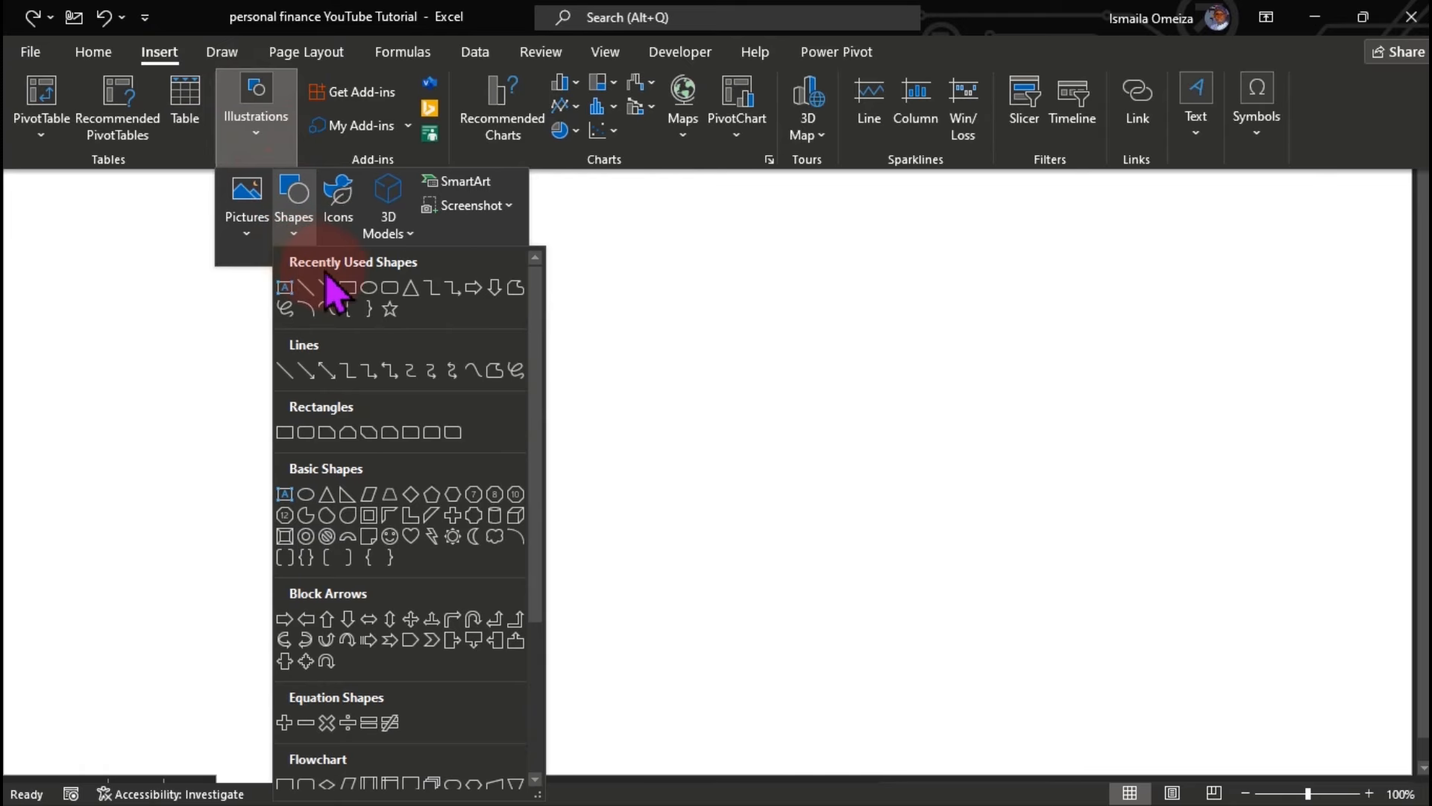
pyautogui.click(396, 292)
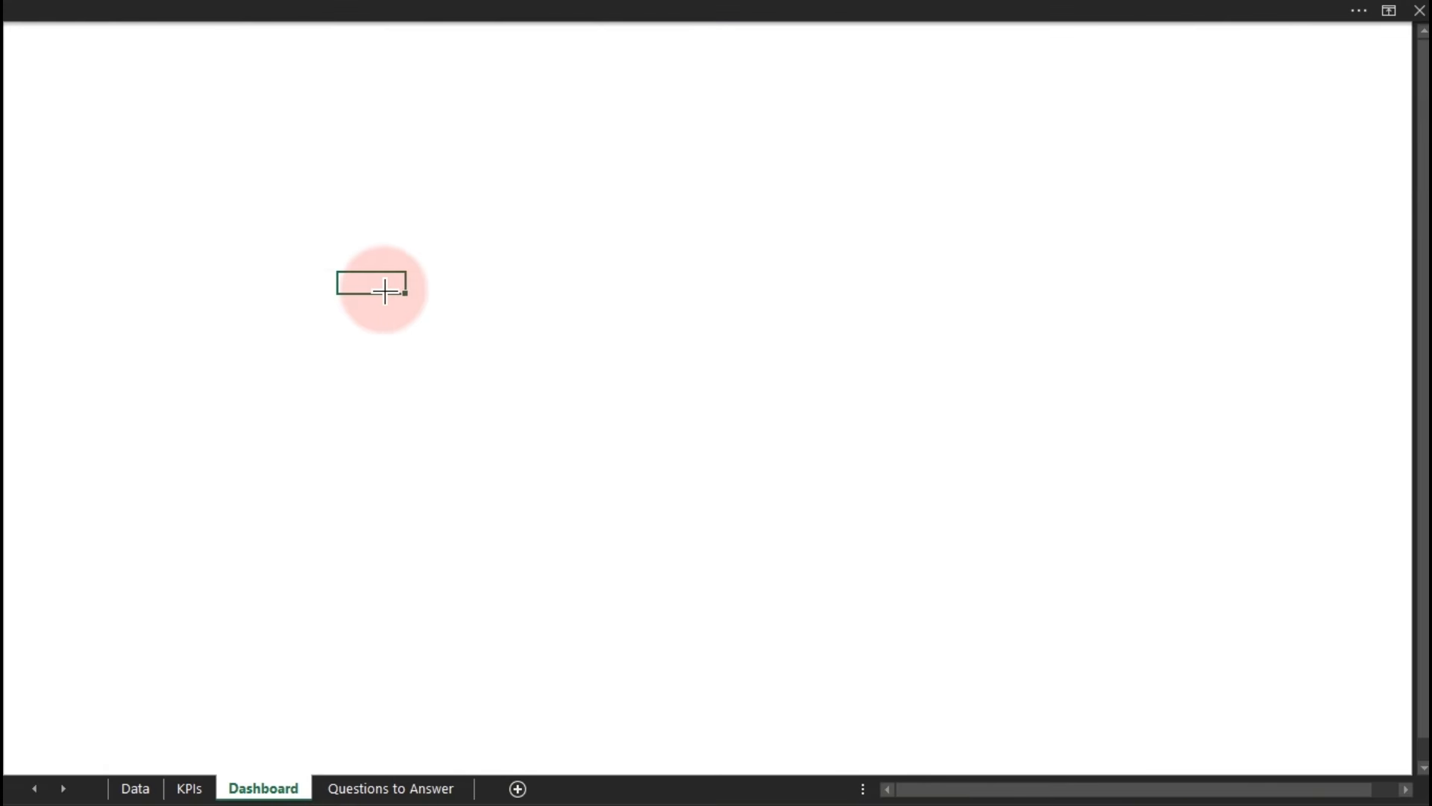
pyautogui.moveTo(54, 59); pyautogui.dragTo(201, 761)
pyautogui.moveTo(129, 638); pyautogui.dragTo(88, 659)
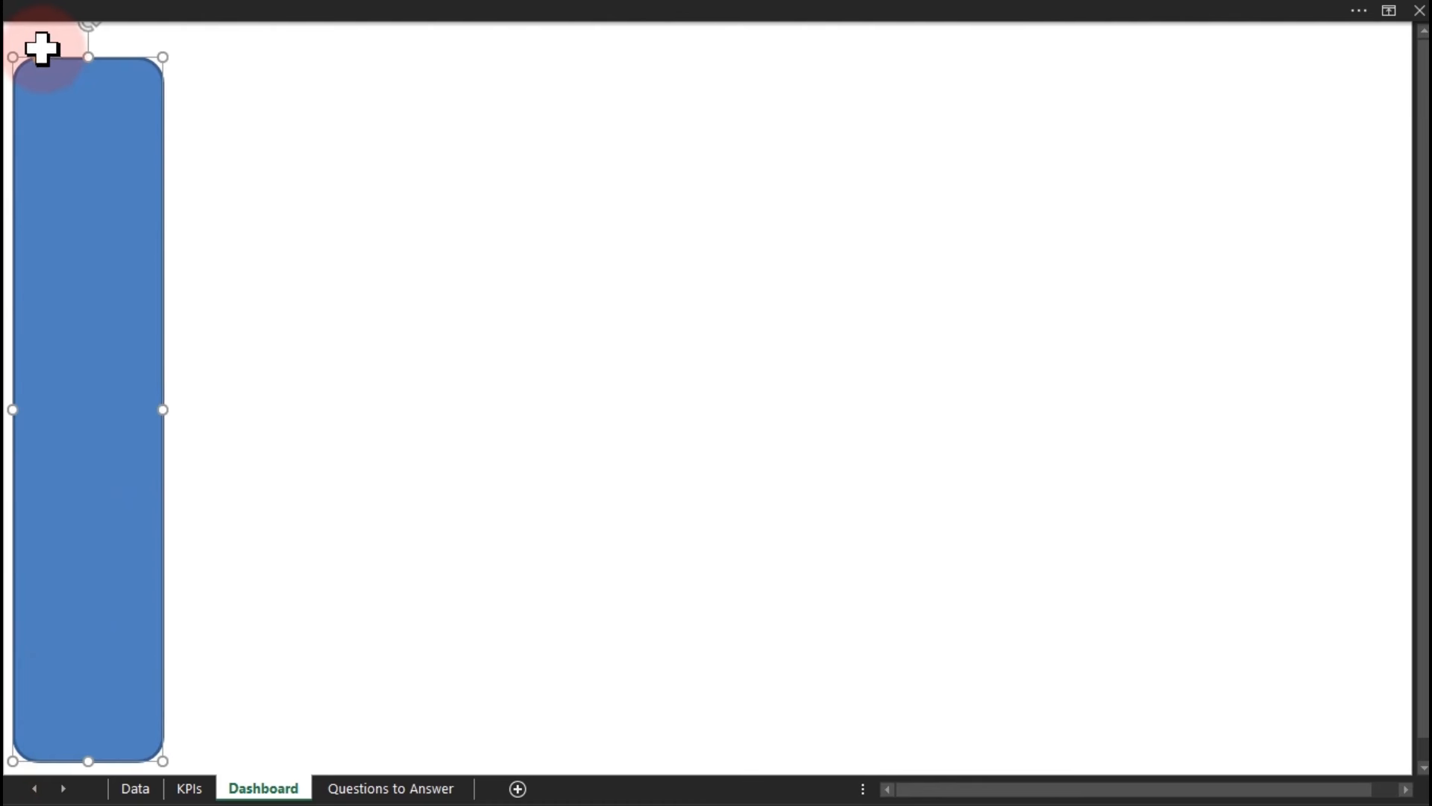
pyautogui.moveTo(80, 60); pyautogui.dragTo(84, 40)
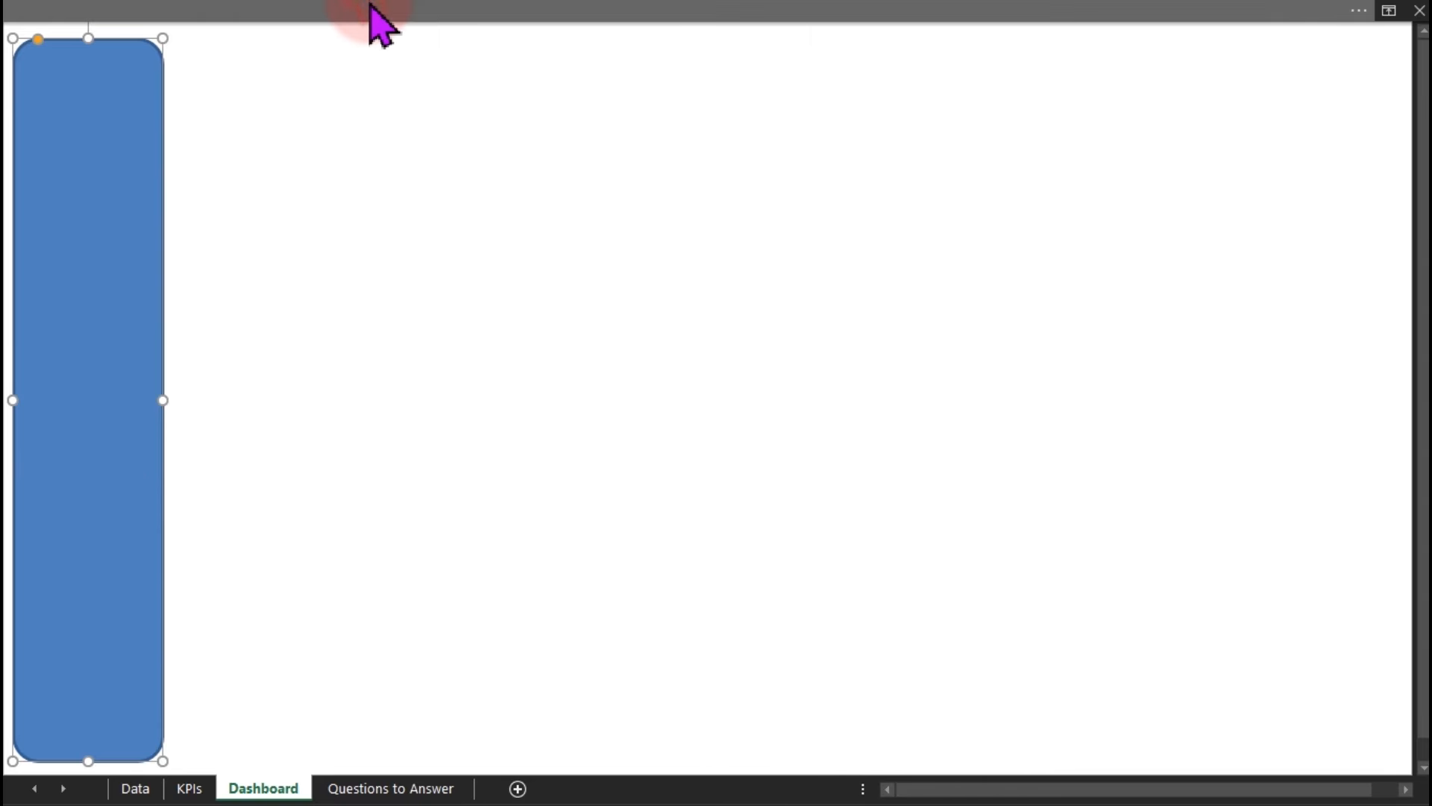
# Select the blue sidebar rectangle and check the Shape Format alignment options.
pyautogui.click(925, 15)
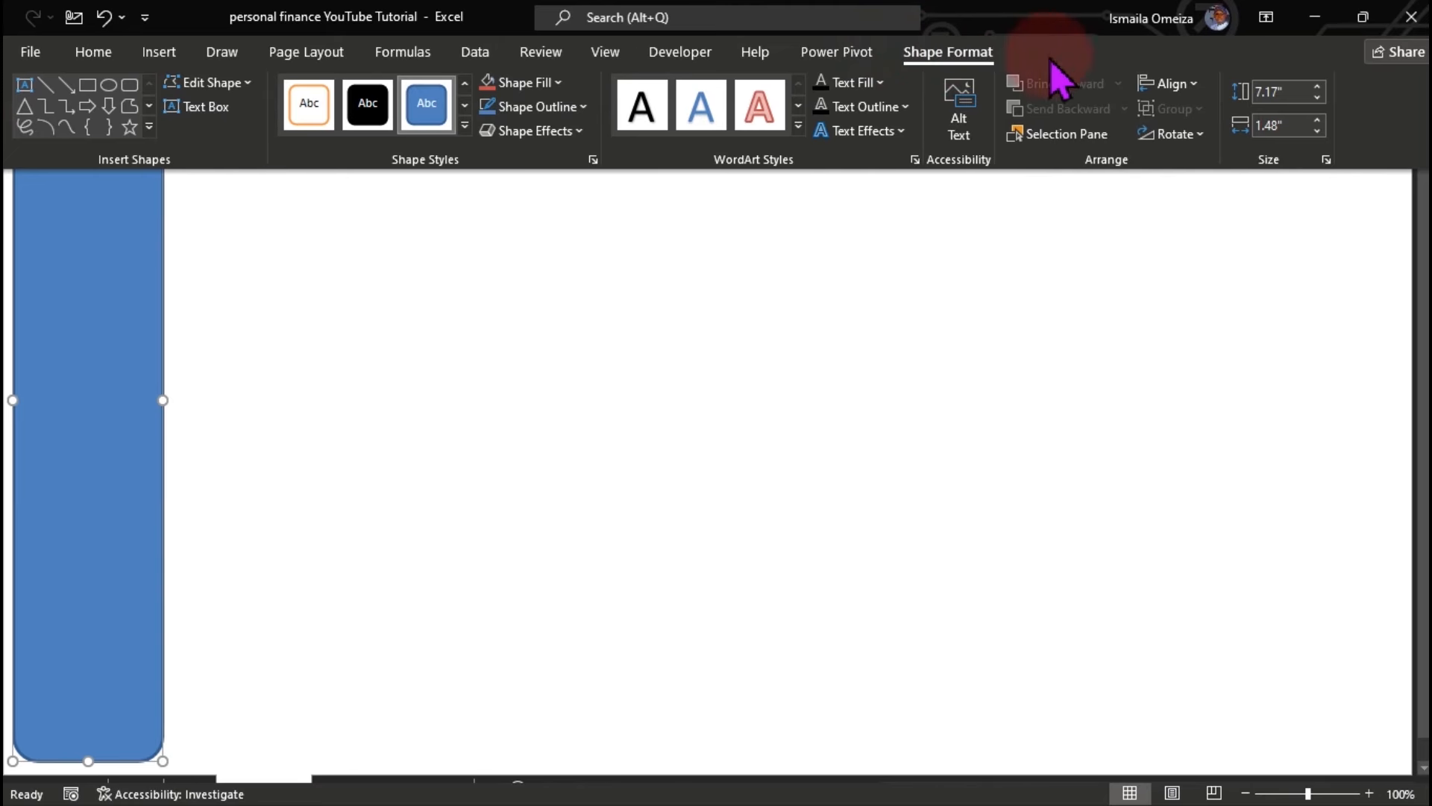
pyautogui.click(1175, 84)
pyautogui.click(645, 410)
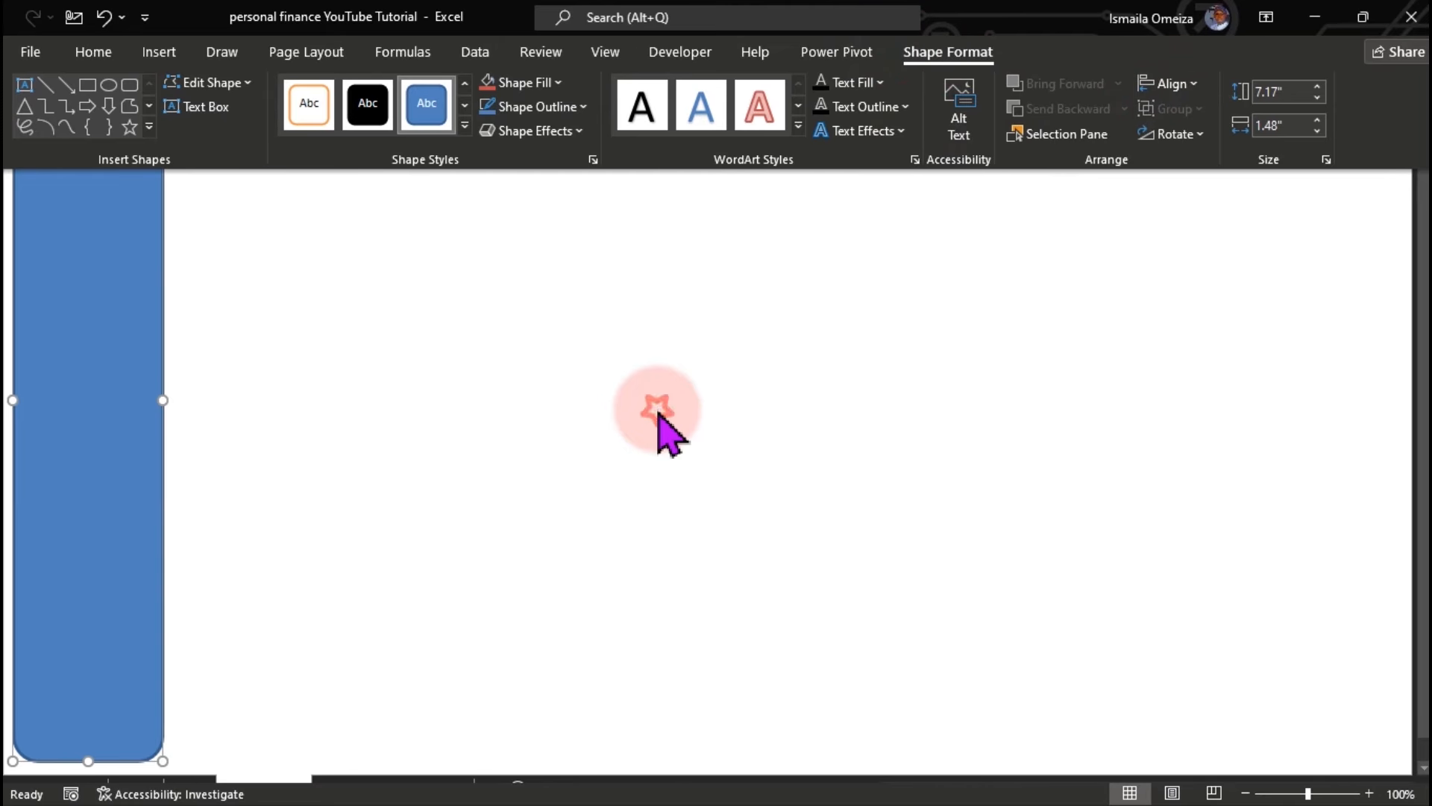
pyautogui.click(122, 284)
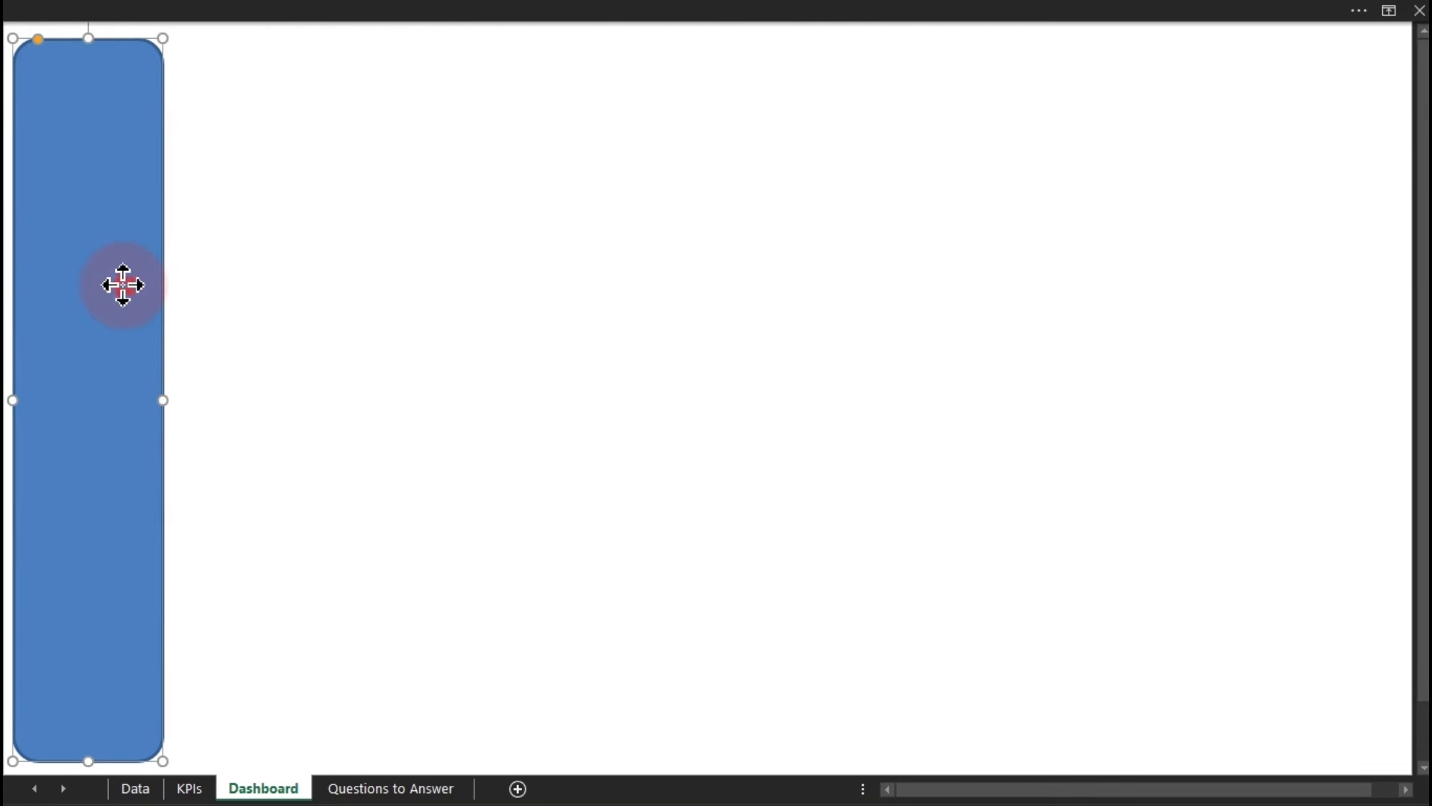
pyautogui.click(729, 9)
pyautogui.click(1181, 85)
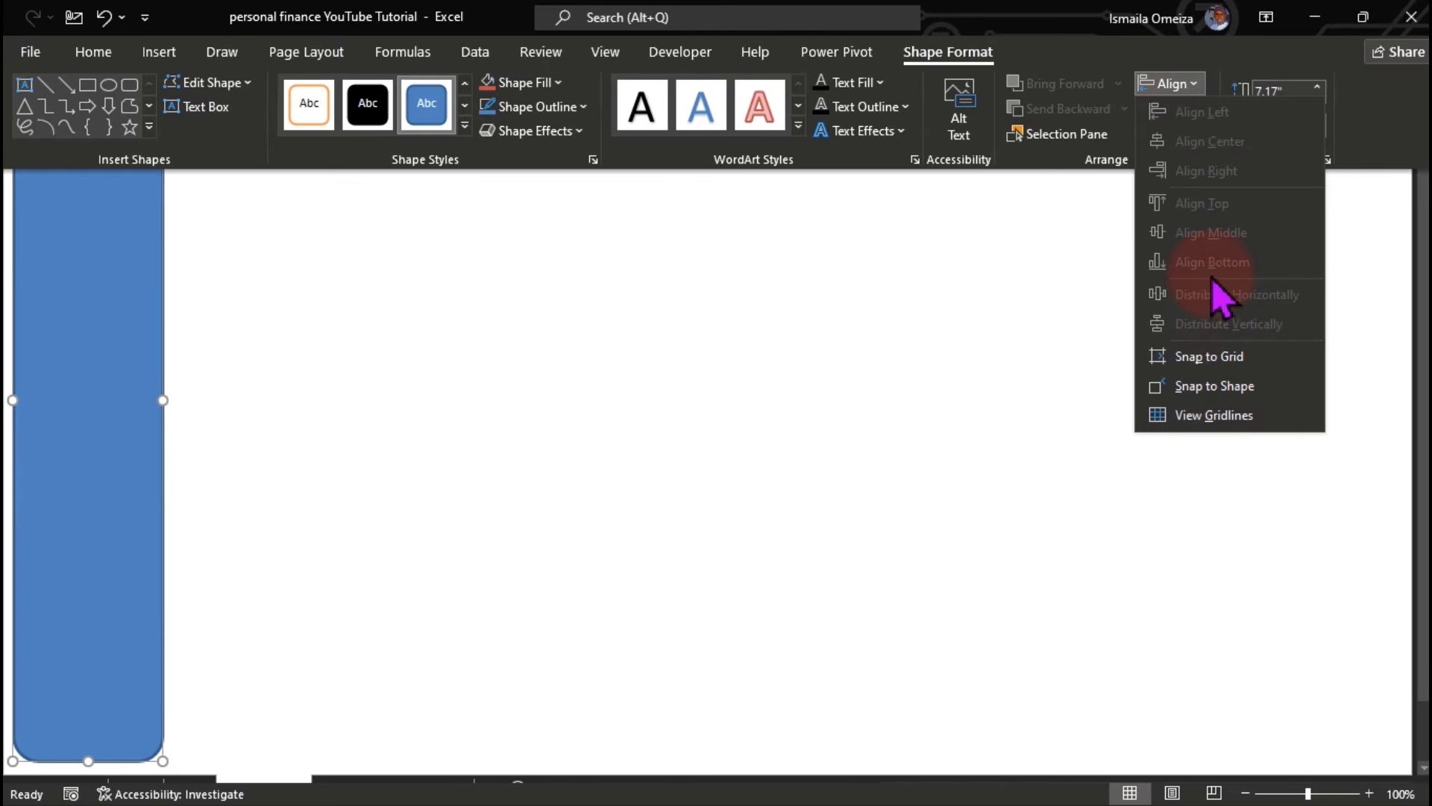
pyautogui.click(1040, 282)
# Drag the blue rectangle's adjustment handle left to make its corners less rounded.
pyautogui.click(1040, 281)
pyautogui.click(348, 409)
pyautogui.click(111, 369)
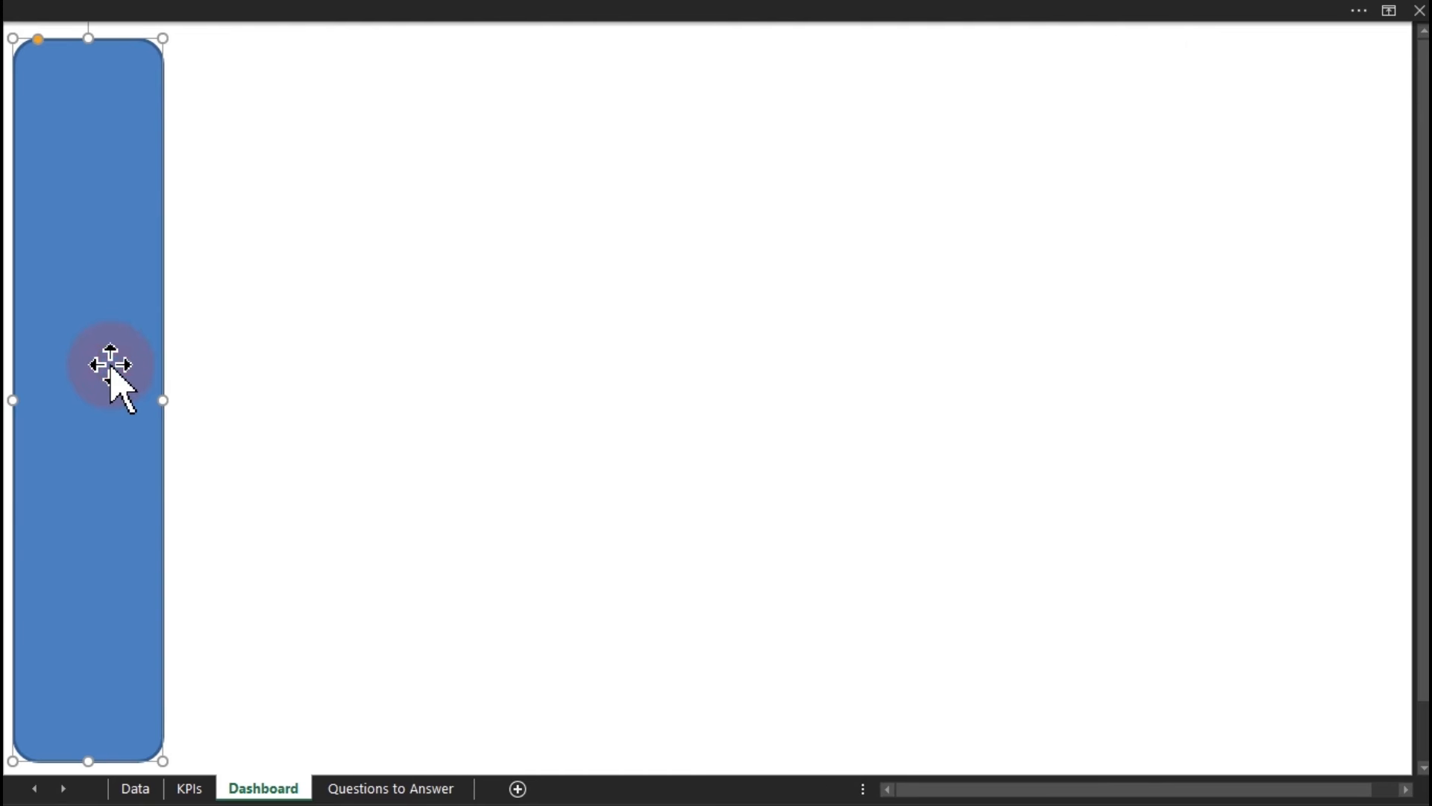
pyautogui.moveTo(38, 41); pyautogui.dragTo(28, 42)
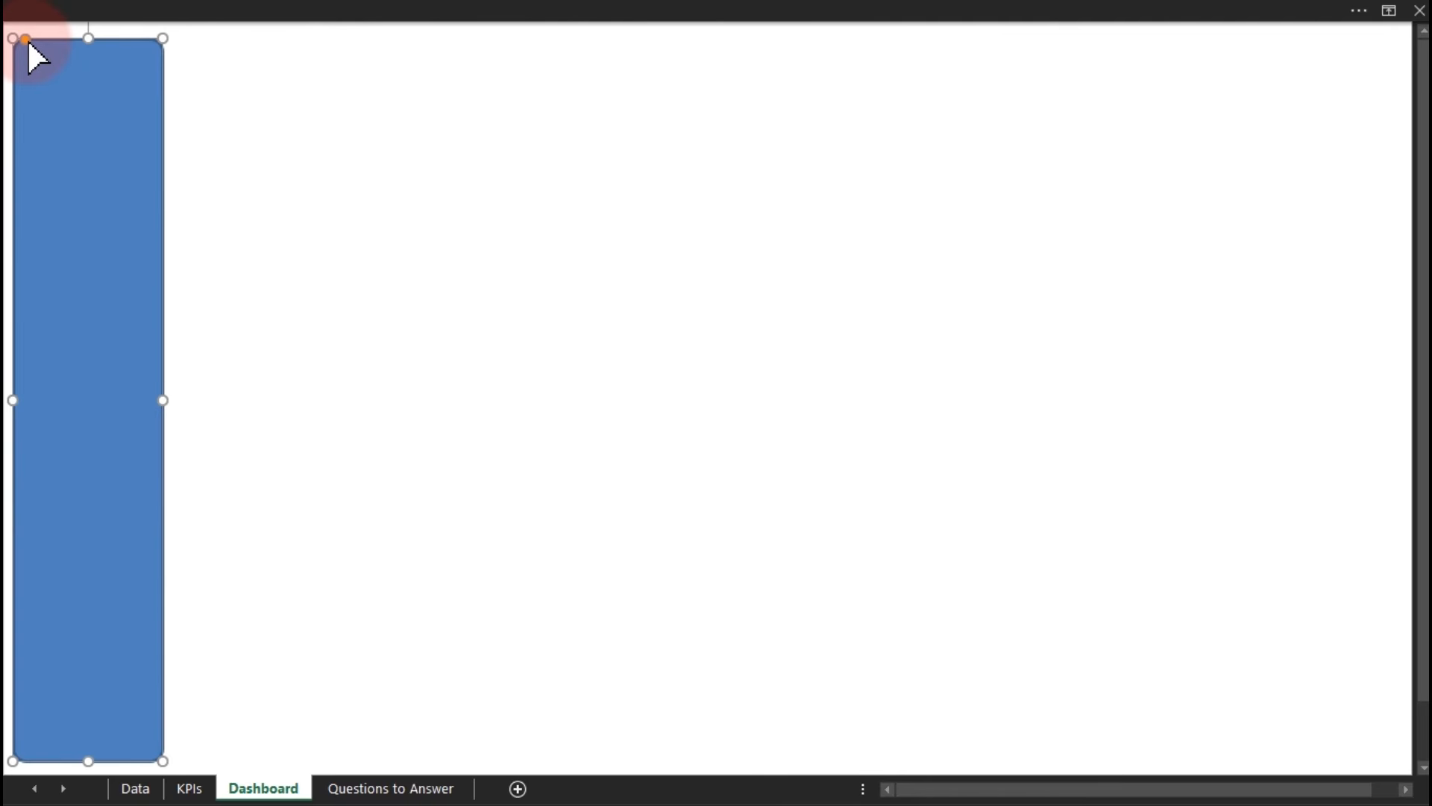
# Remove the sidebar shape's outline in the Format Shape pane.
pyautogui.hotkey('ctrl', '1')
pyautogui.moveTo(281, 119); pyautogui.dragTo(612, 83)
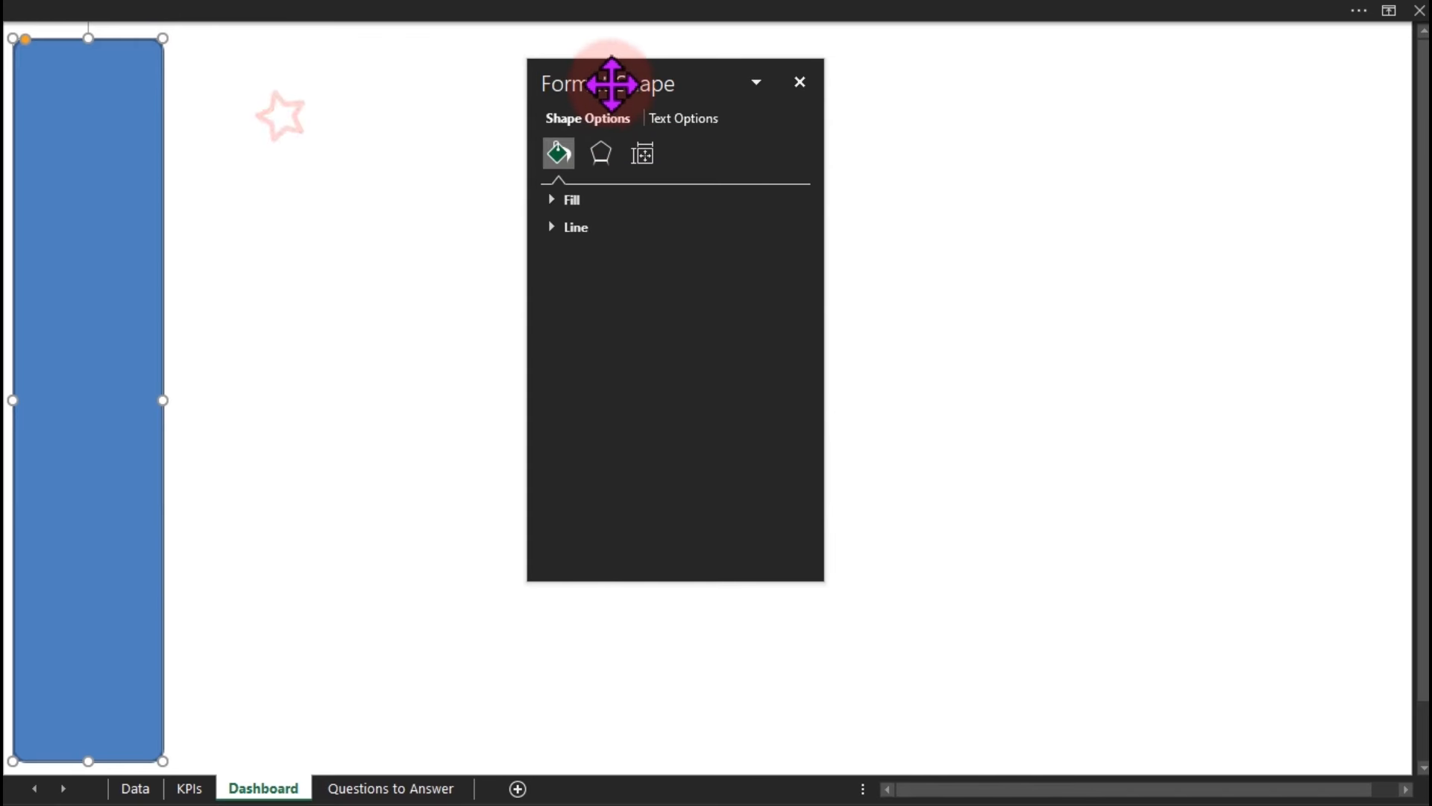
pyautogui.click(573, 228)
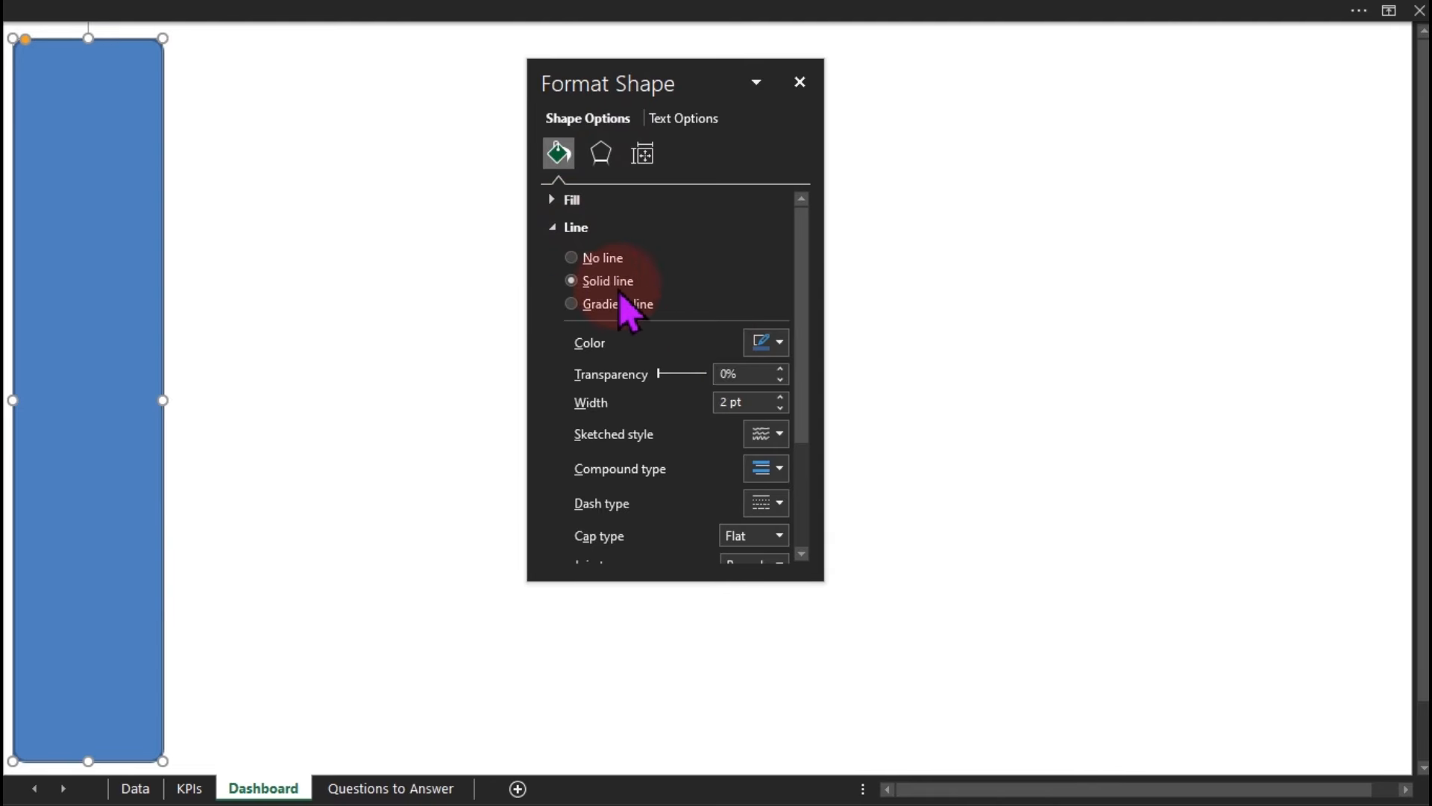
pyautogui.click(595, 258)
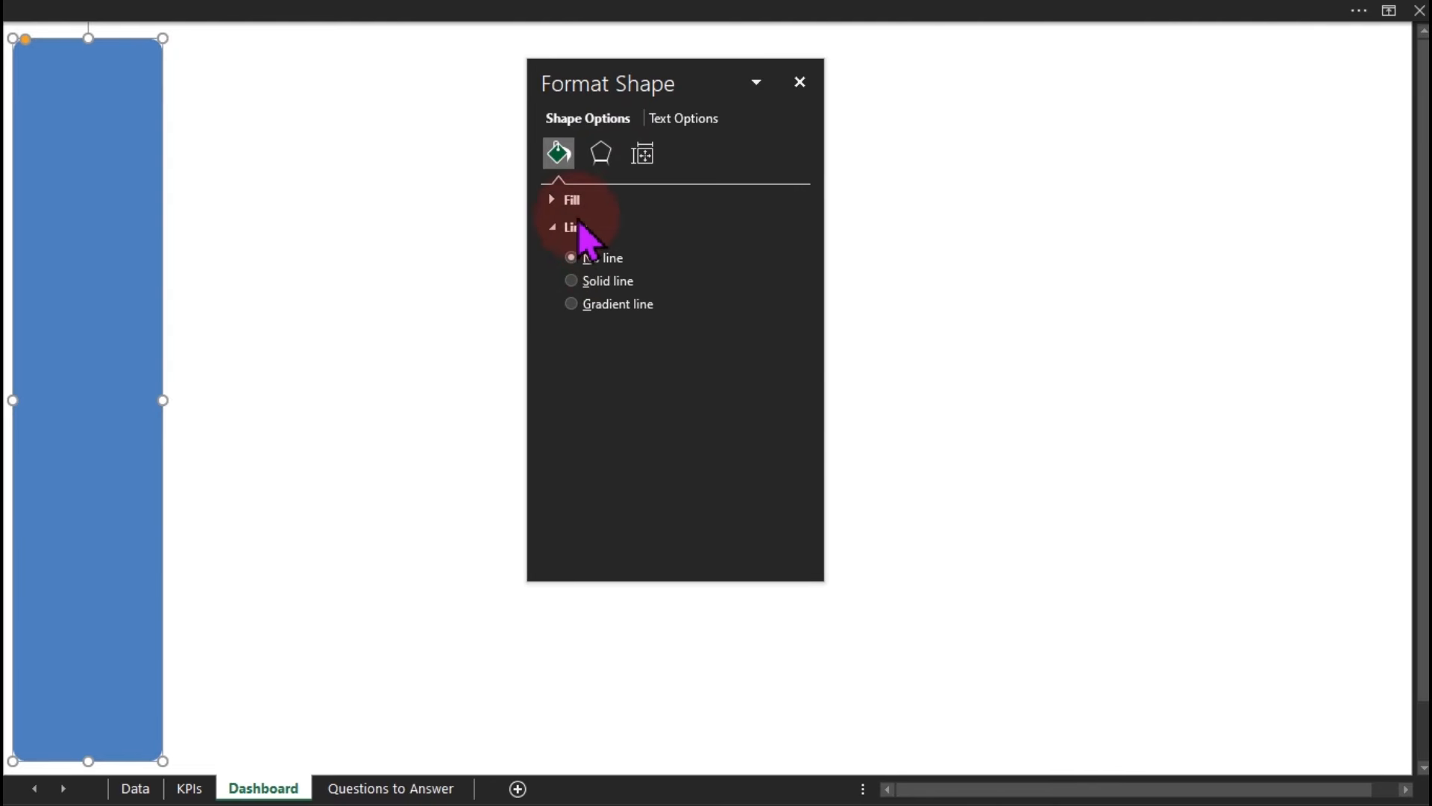
# Give the shape a gradient fill, shifting and adding gradient stops to deepen the blue.
pyautogui.click(573, 199)
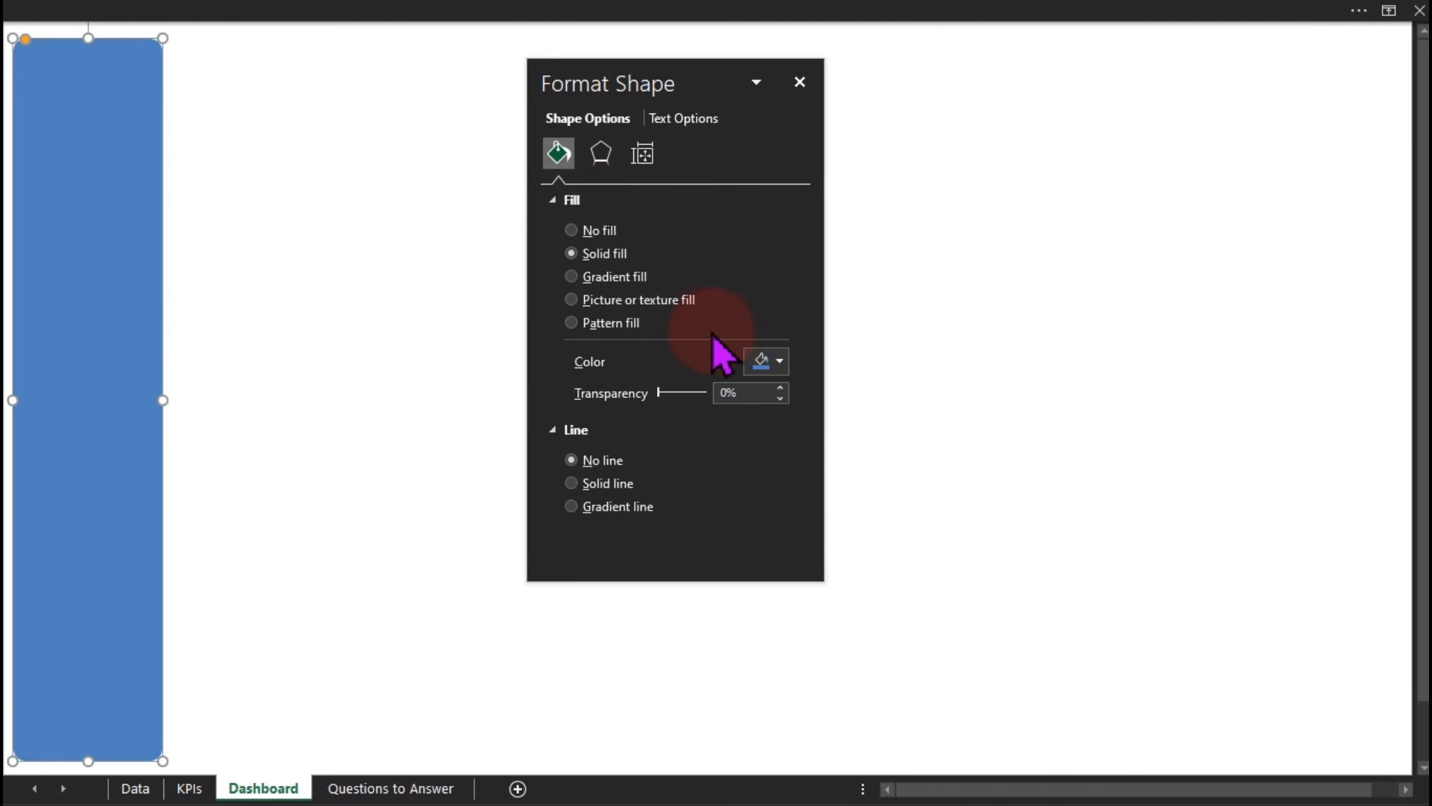
pyautogui.click(587, 279)
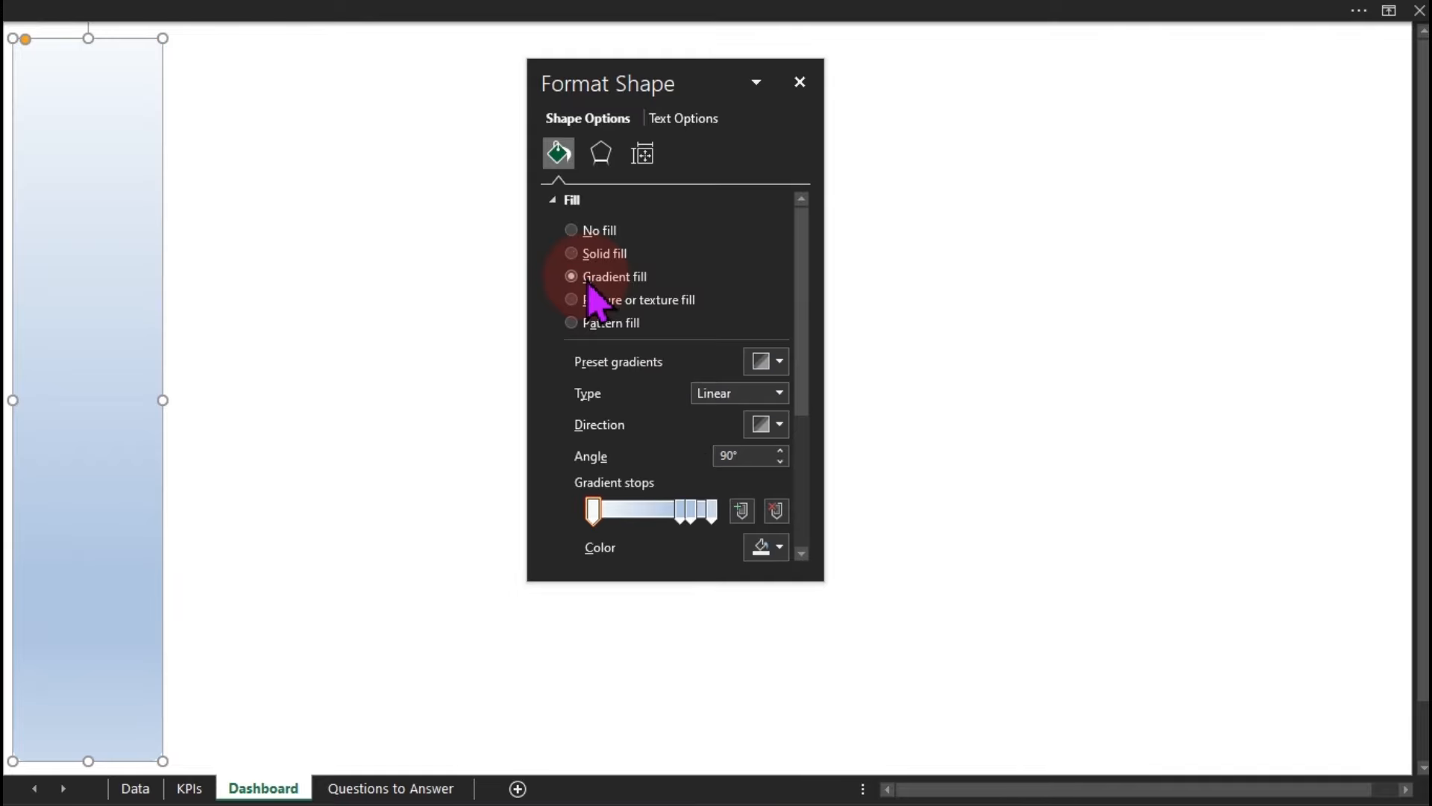
pyautogui.click(681, 511)
pyautogui.moveTo(680, 513); pyautogui.dragTo(642, 518)
pyautogui.click(663, 518)
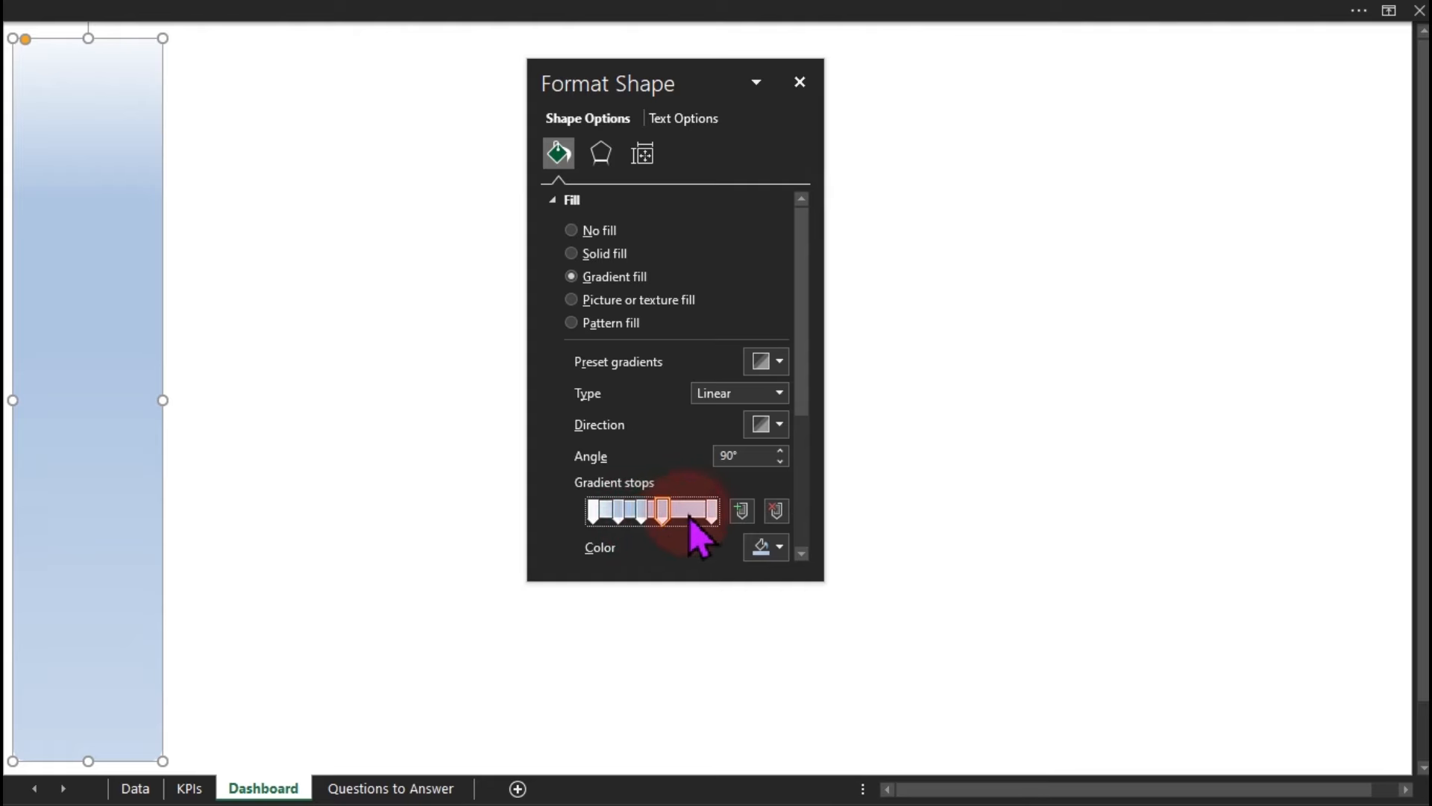
pyautogui.click(682, 515)
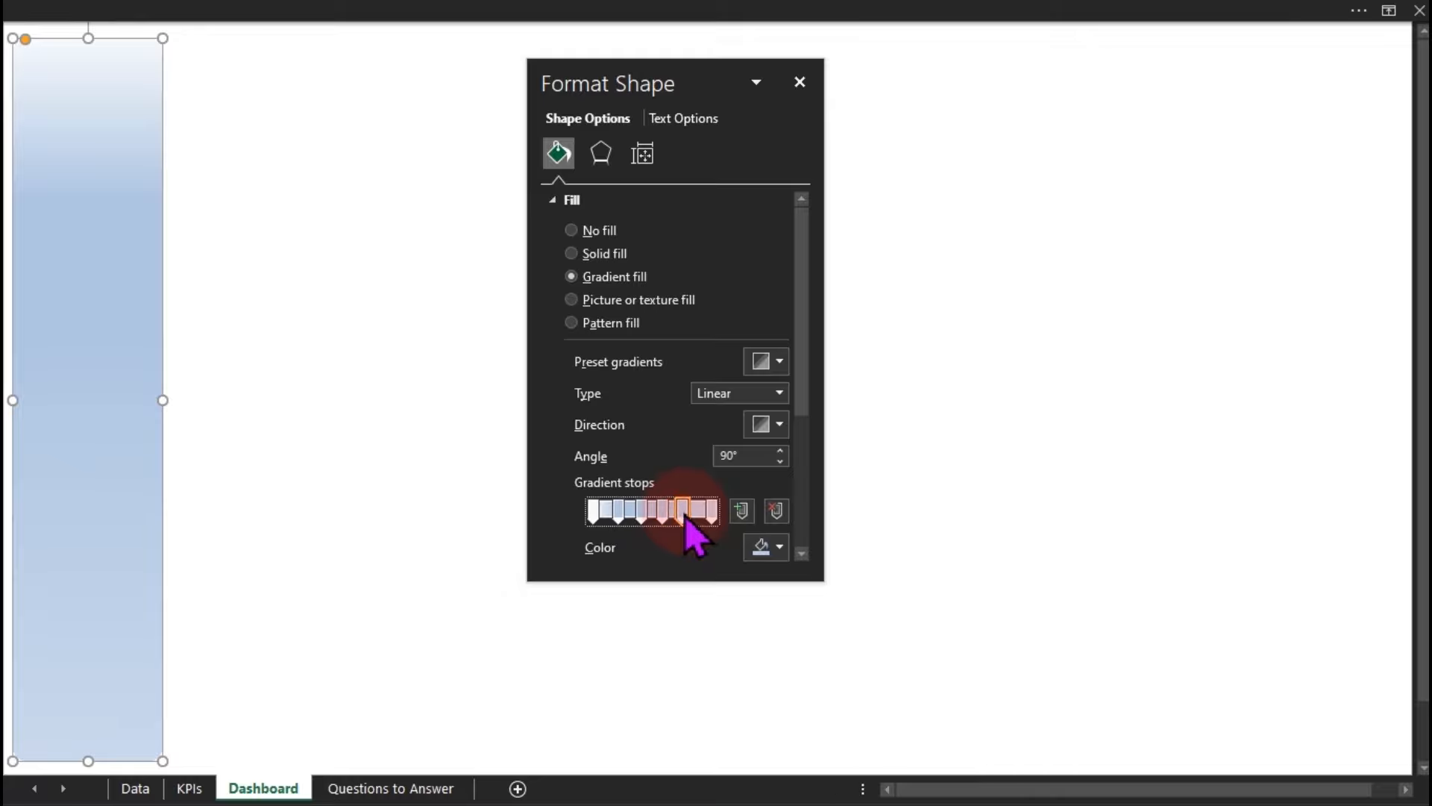
pyautogui.moveTo(707, 515); pyautogui.dragTo(698, 522)
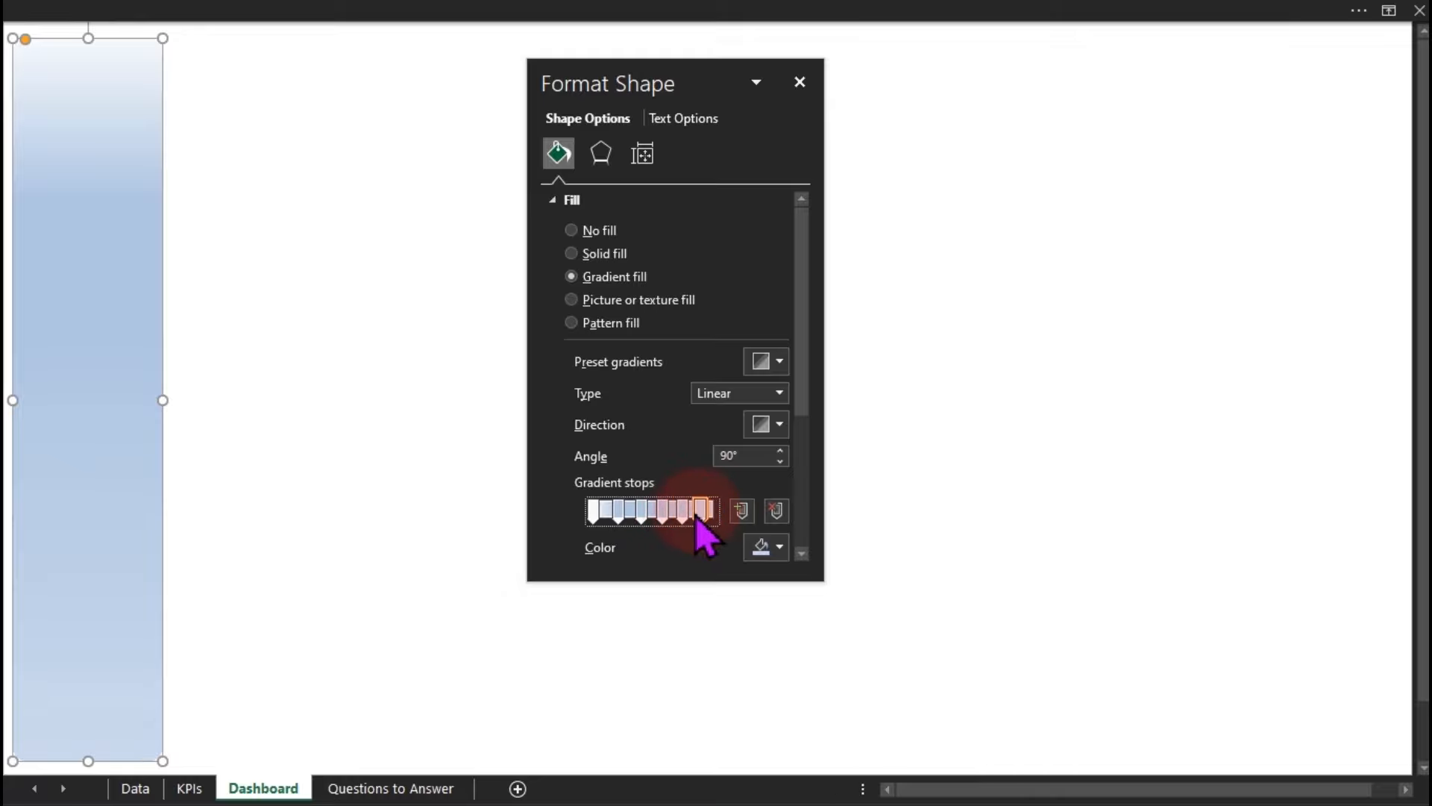
# Open More Colors for the first gradient stop's colour.
pyautogui.click(593, 513)
pyautogui.moveTo(815, 351); pyautogui.dragTo(806, 432)
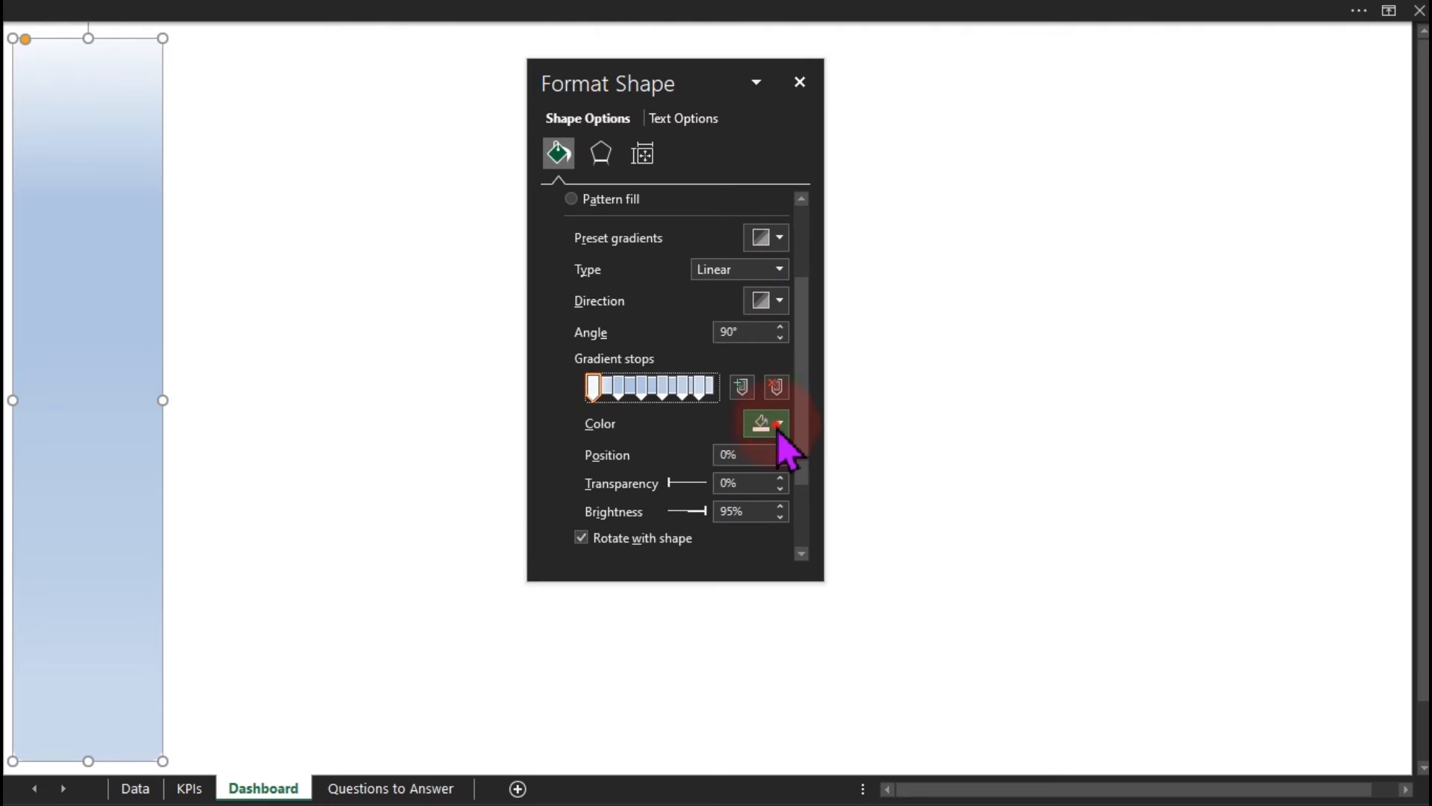
pyautogui.click(780, 423)
pyautogui.click(797, 652)
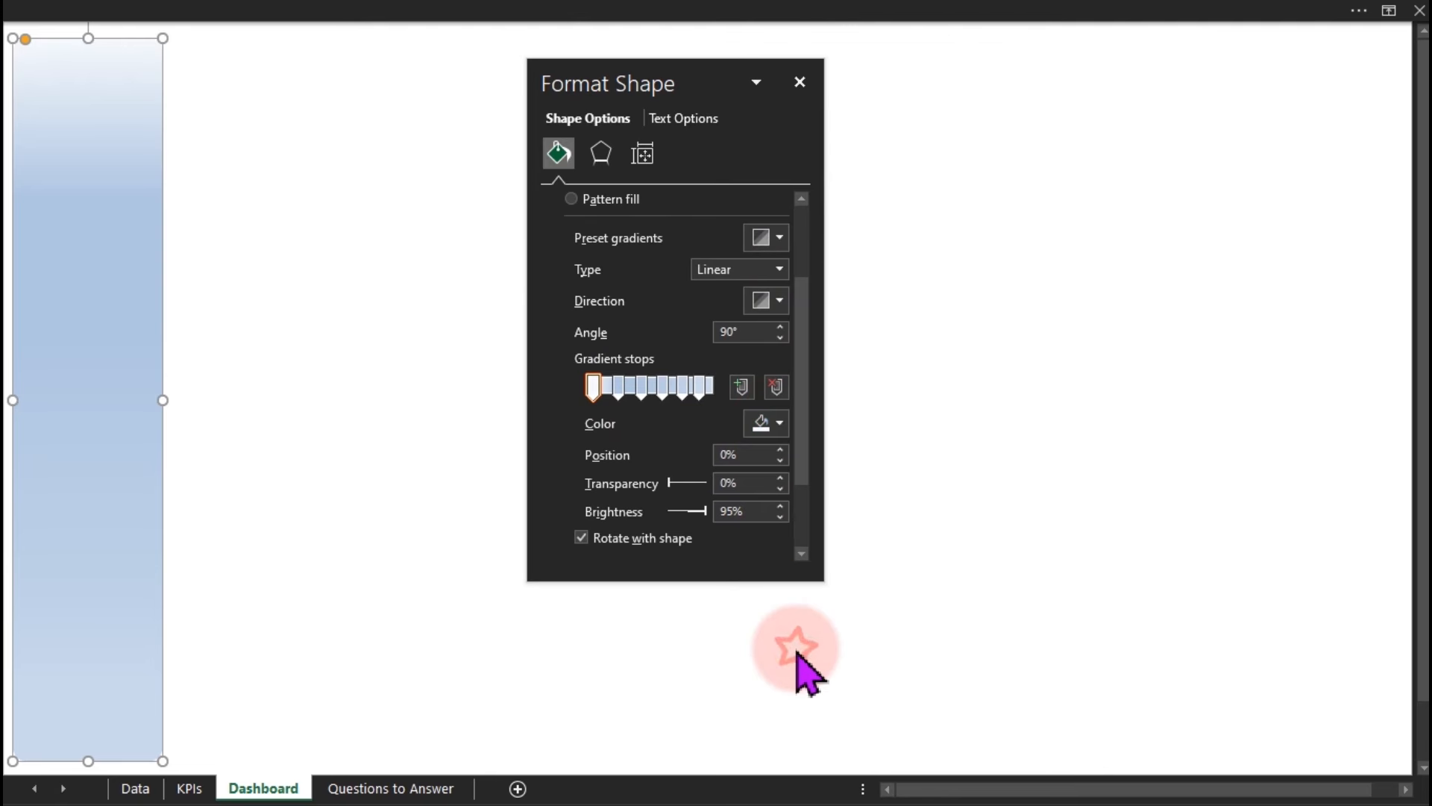
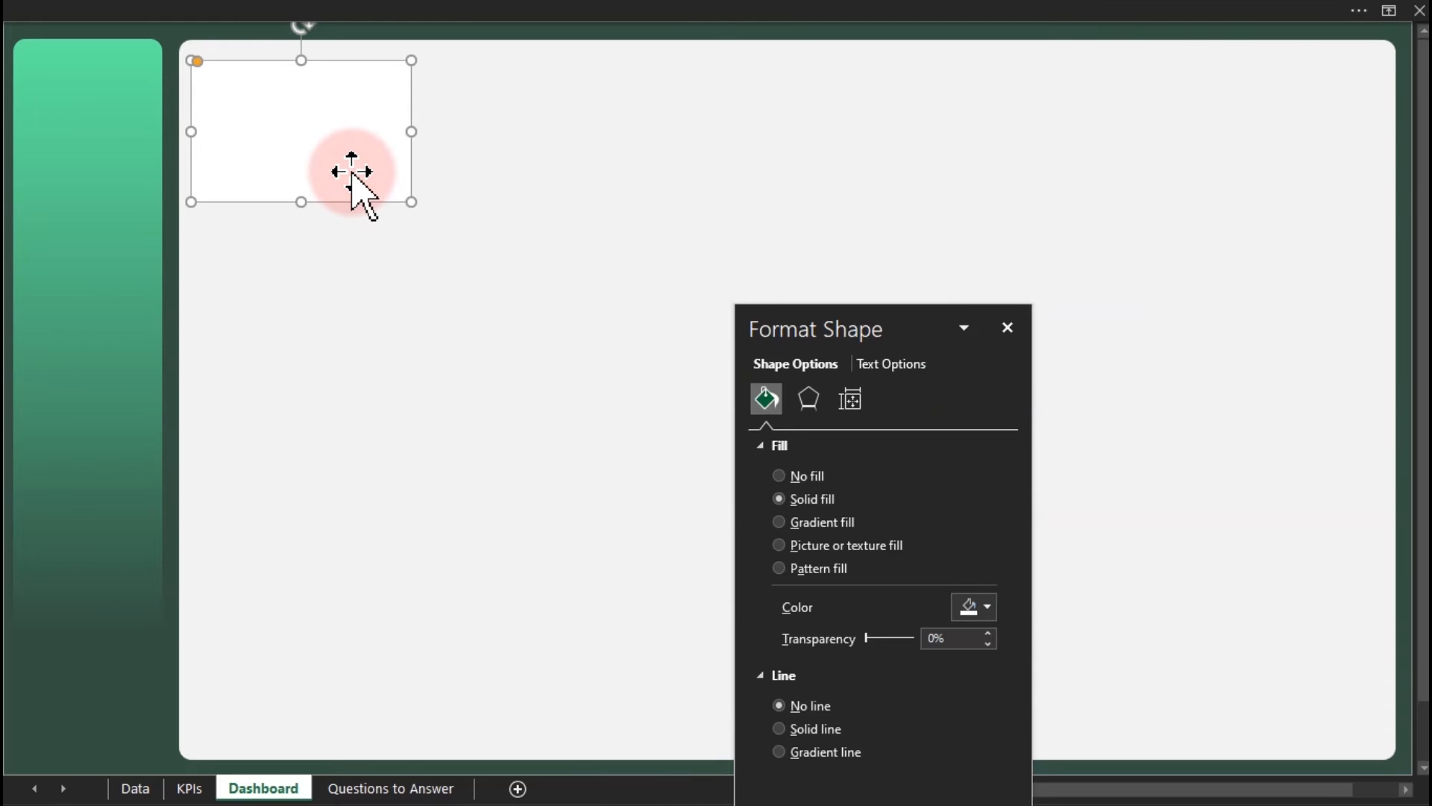
# Fill the large background panel with a light grey theme colour, then select the first white card.
pyautogui.click(444, 218)
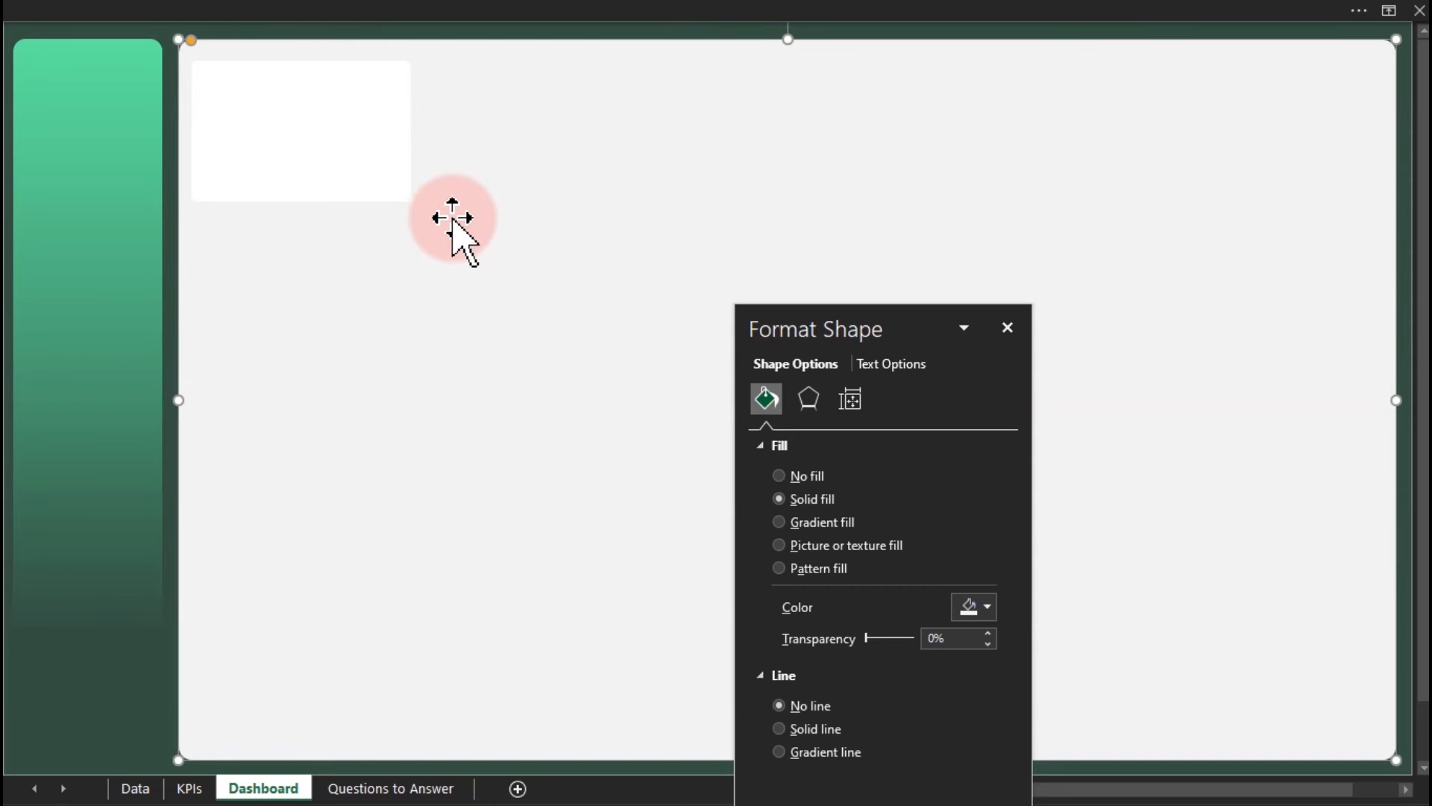
pyautogui.click(986, 608)
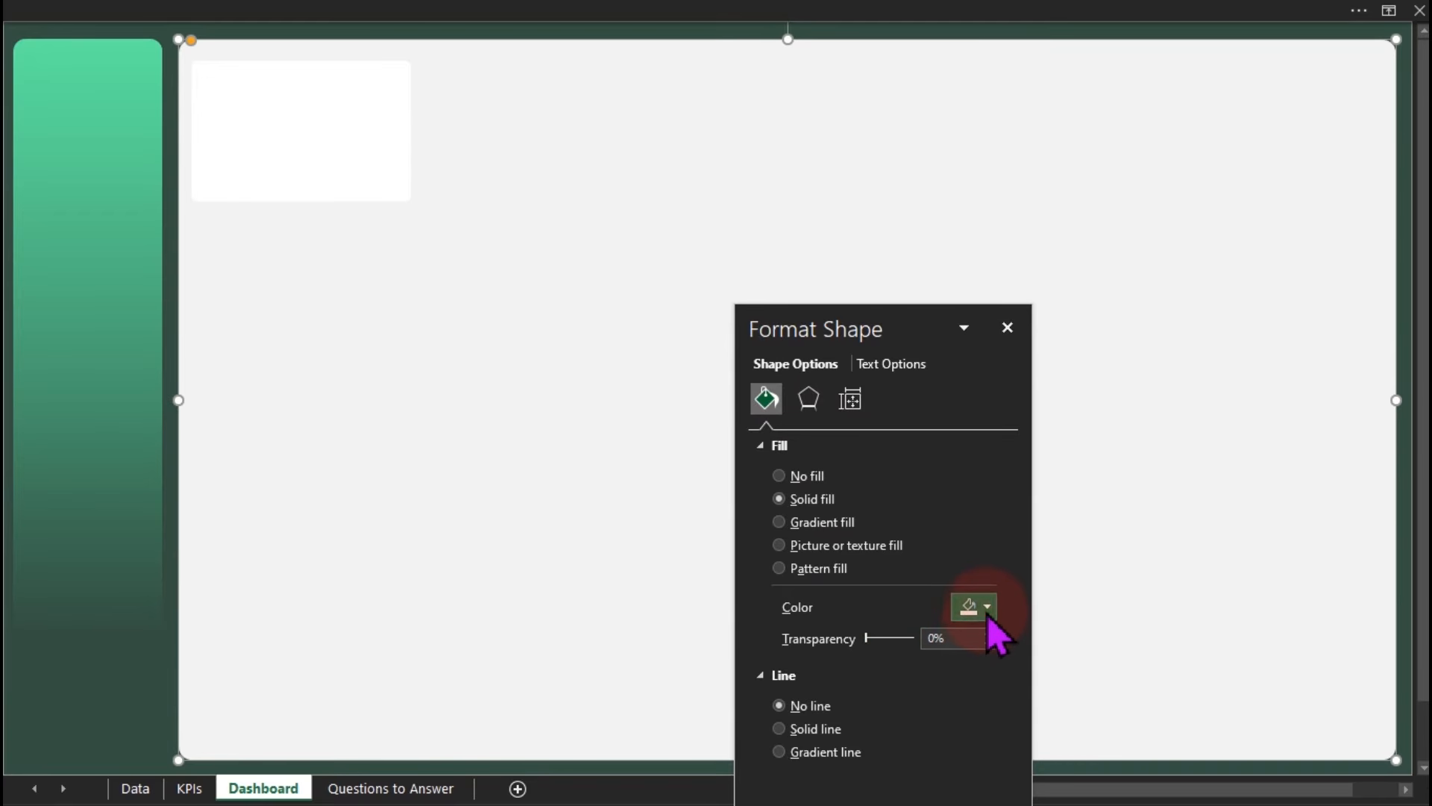
pyautogui.click(961, 387)
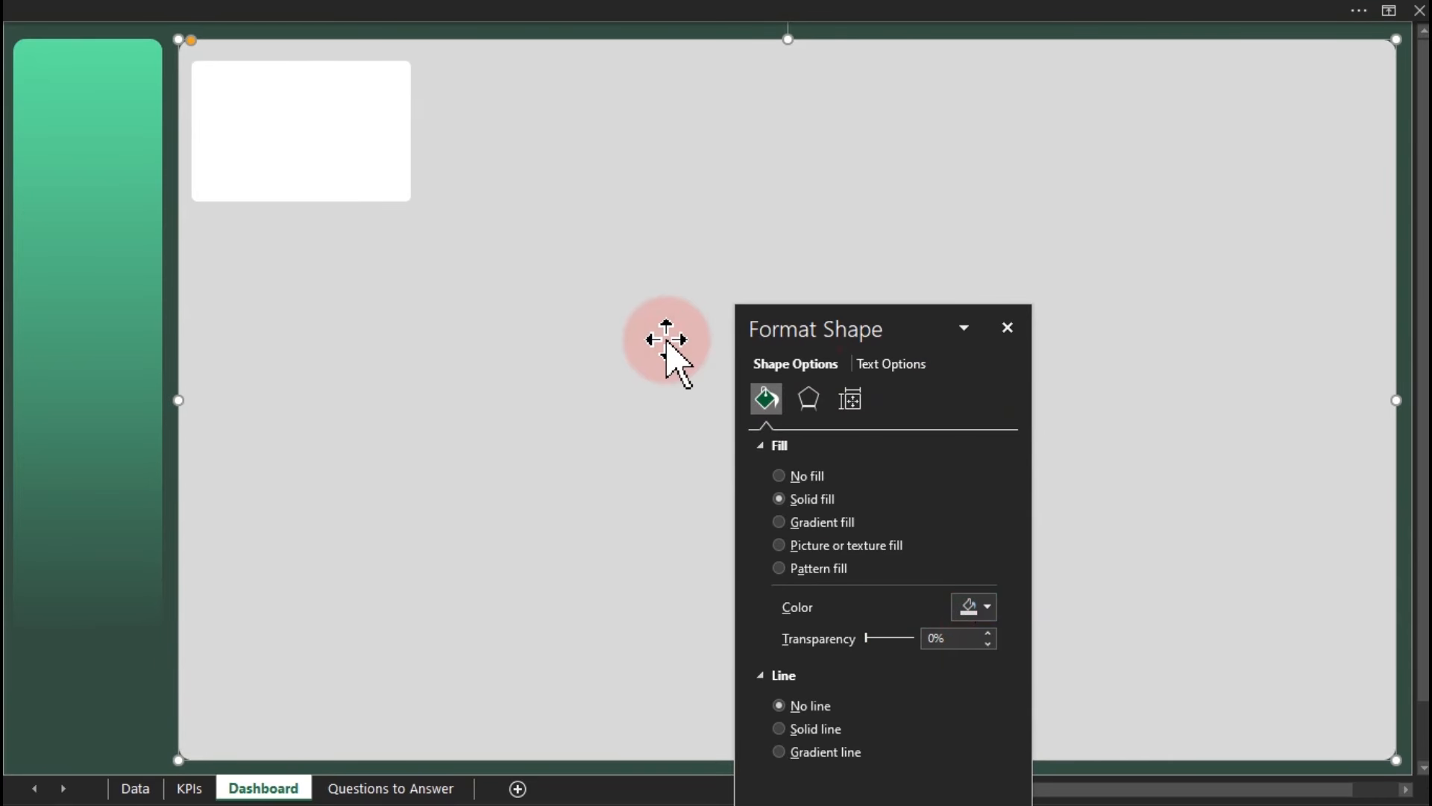
pyautogui.click(349, 143)
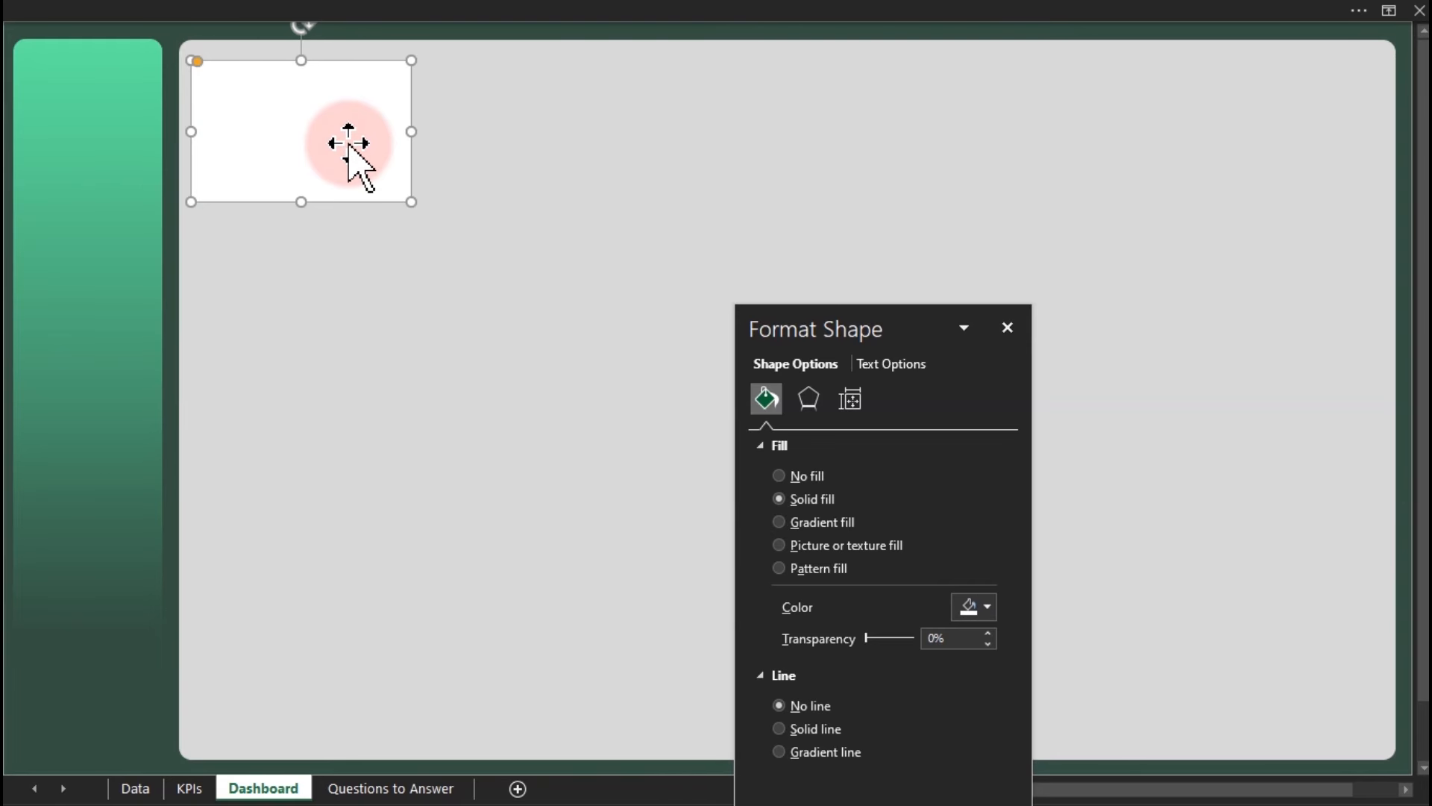
# Copy the white card to the right to make five cards, adjusting the last card's position.
pyautogui.moveTo(347, 143); pyautogui.dragTo(563, 142)
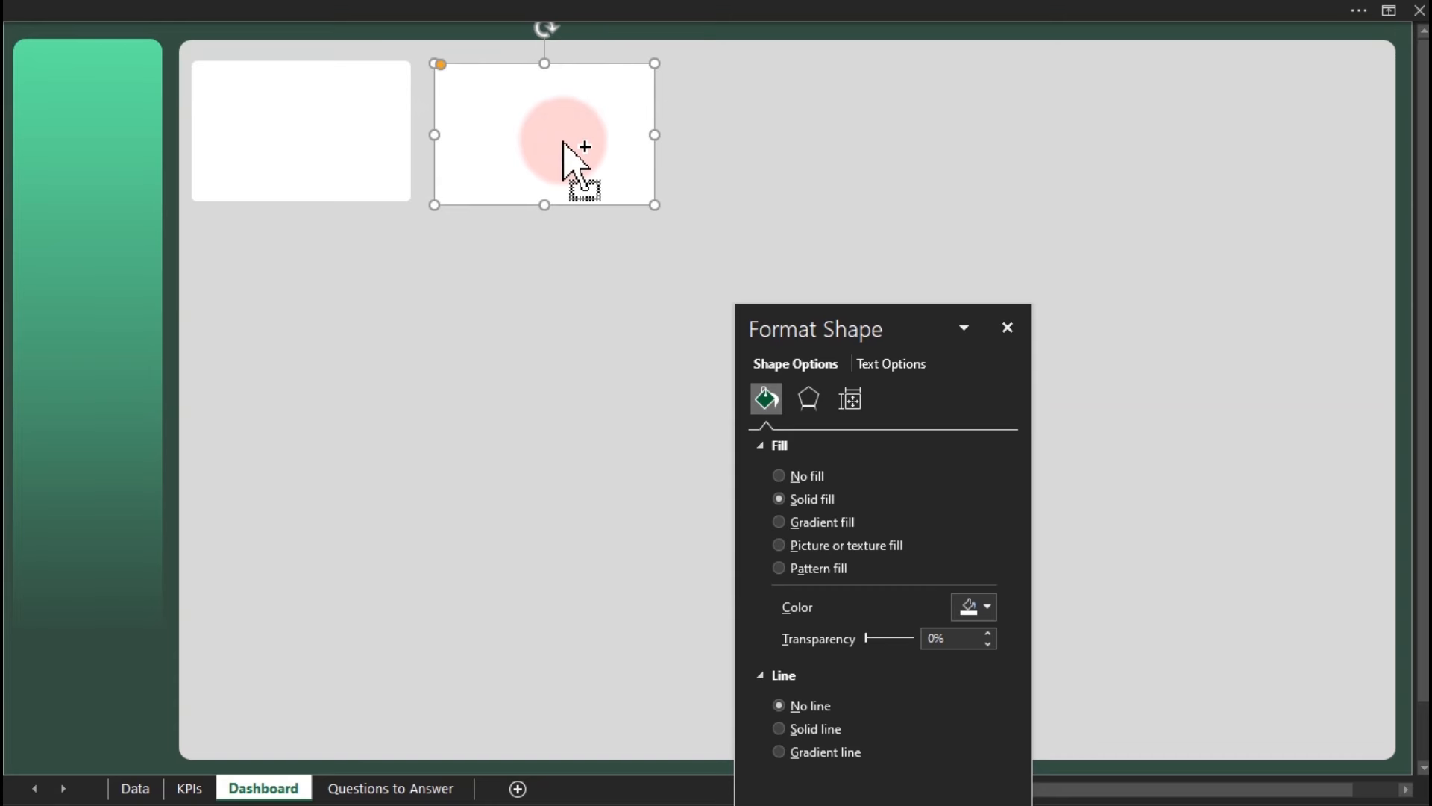
pyautogui.hotkey('ctrl', 'd')
pyautogui.hotkey('ctrl', 'd')
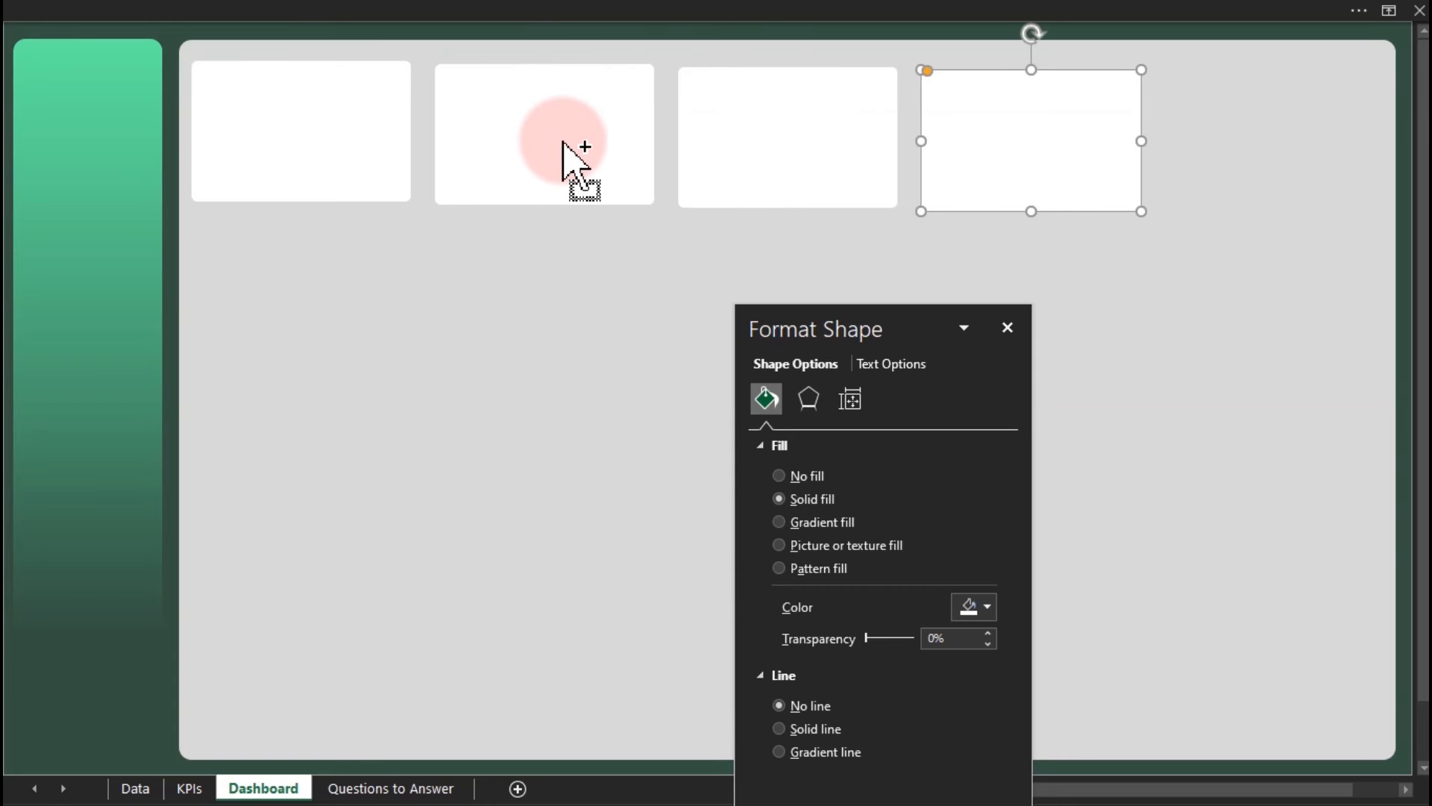
pyautogui.hotkey('ctrl', 'd')
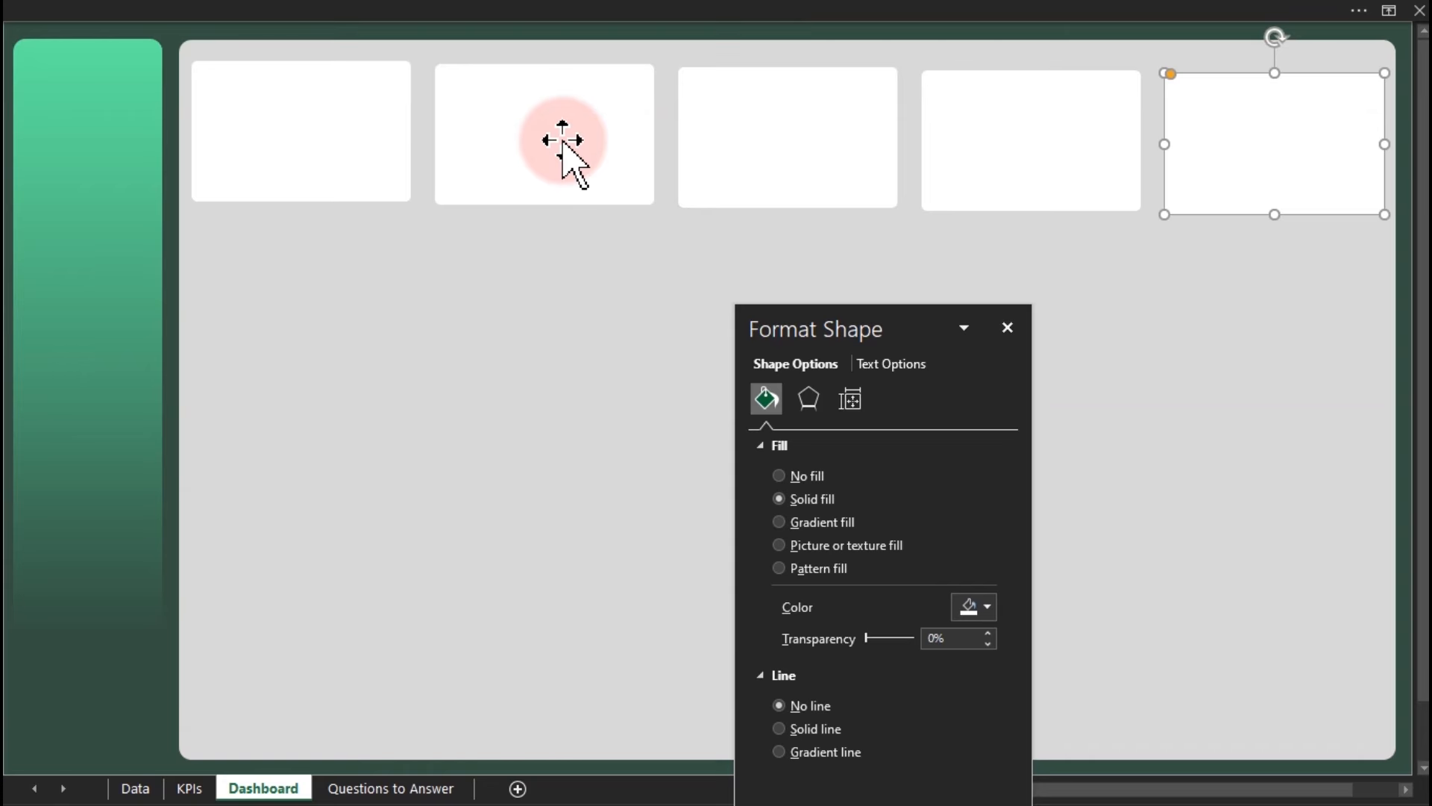
pyautogui.moveTo(1277, 154); pyautogui.dragTo(1270, 151)
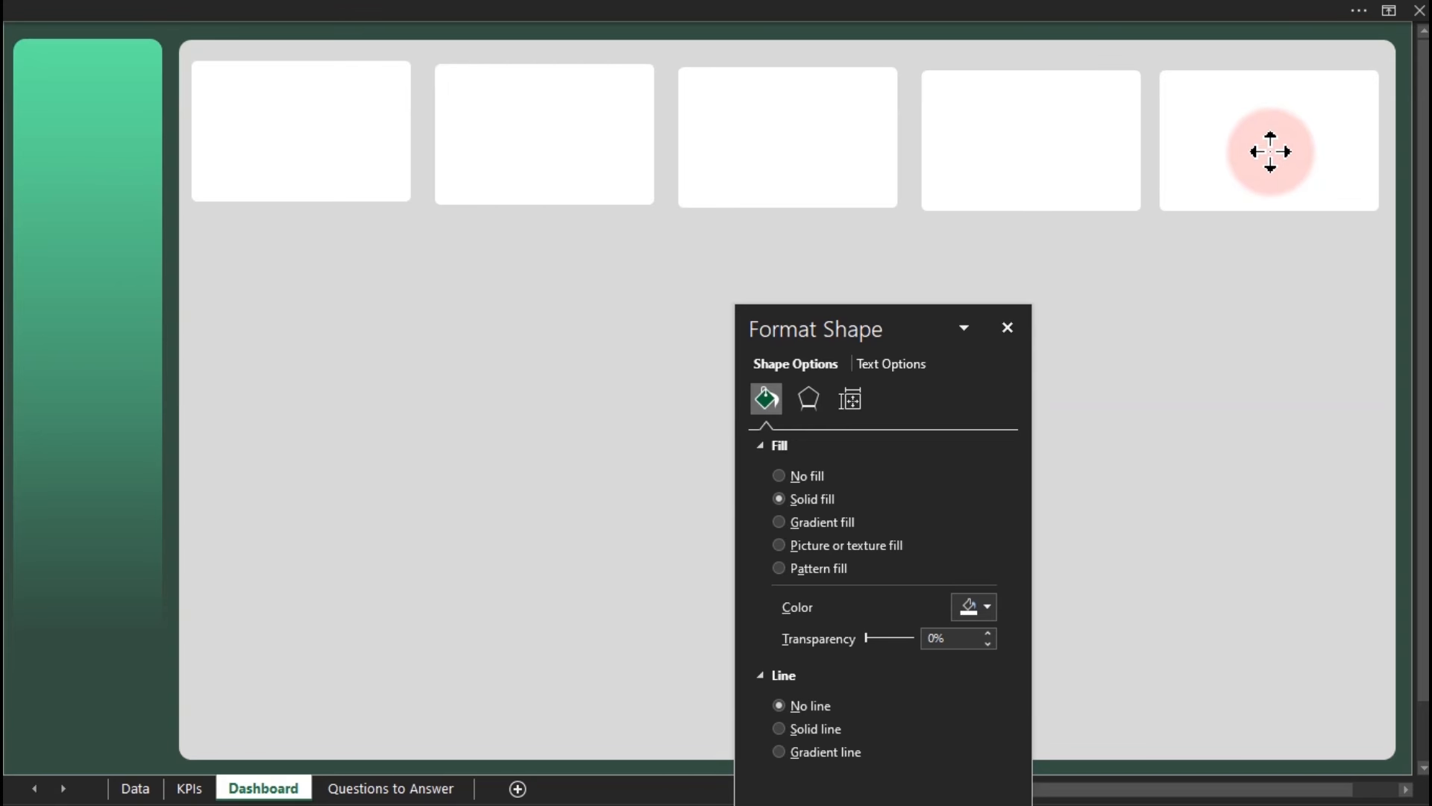
pyautogui.moveTo(1271, 152); pyautogui.dragTo(1272, 151)
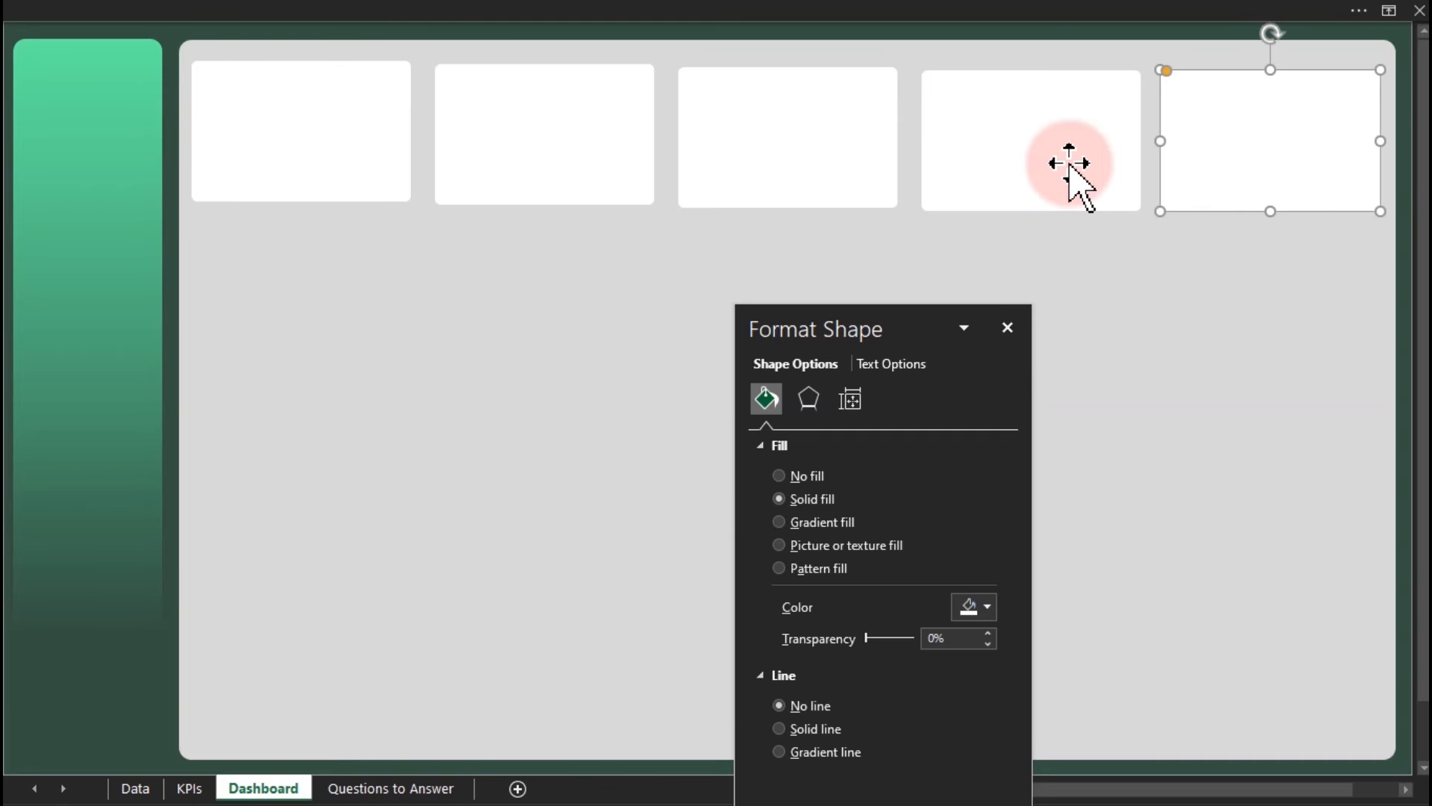
pyautogui.moveTo(1222, 151); pyautogui.dragTo(1224, 151)
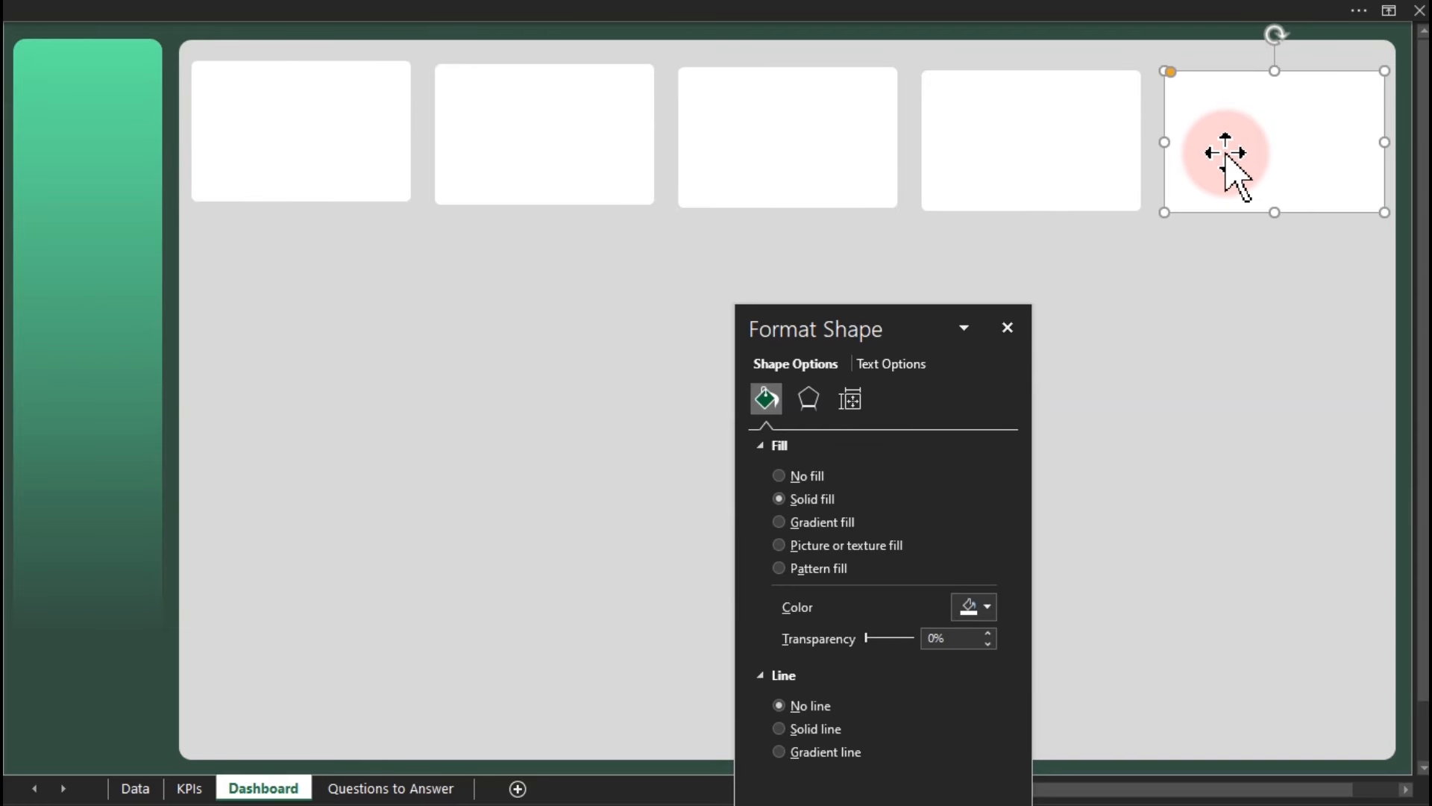
# Select all five cards, align their tops and distribute them horizontally.
pyautogui.keyDown('ctrl'); pyautogui.click(1047, 140); pyautogui.keyUp('ctrl')
pyautogui.keyDown('ctrl'); pyautogui.click(825, 137); pyautogui.keyUp('ctrl')
pyautogui.keyDown('ctrl'); pyautogui.click(571, 134); pyautogui.keyUp('ctrl')
pyautogui.keyDown('ctrl'); pyautogui.click(365, 142); pyautogui.keyUp('ctrl')
pyautogui.click(558, 22)
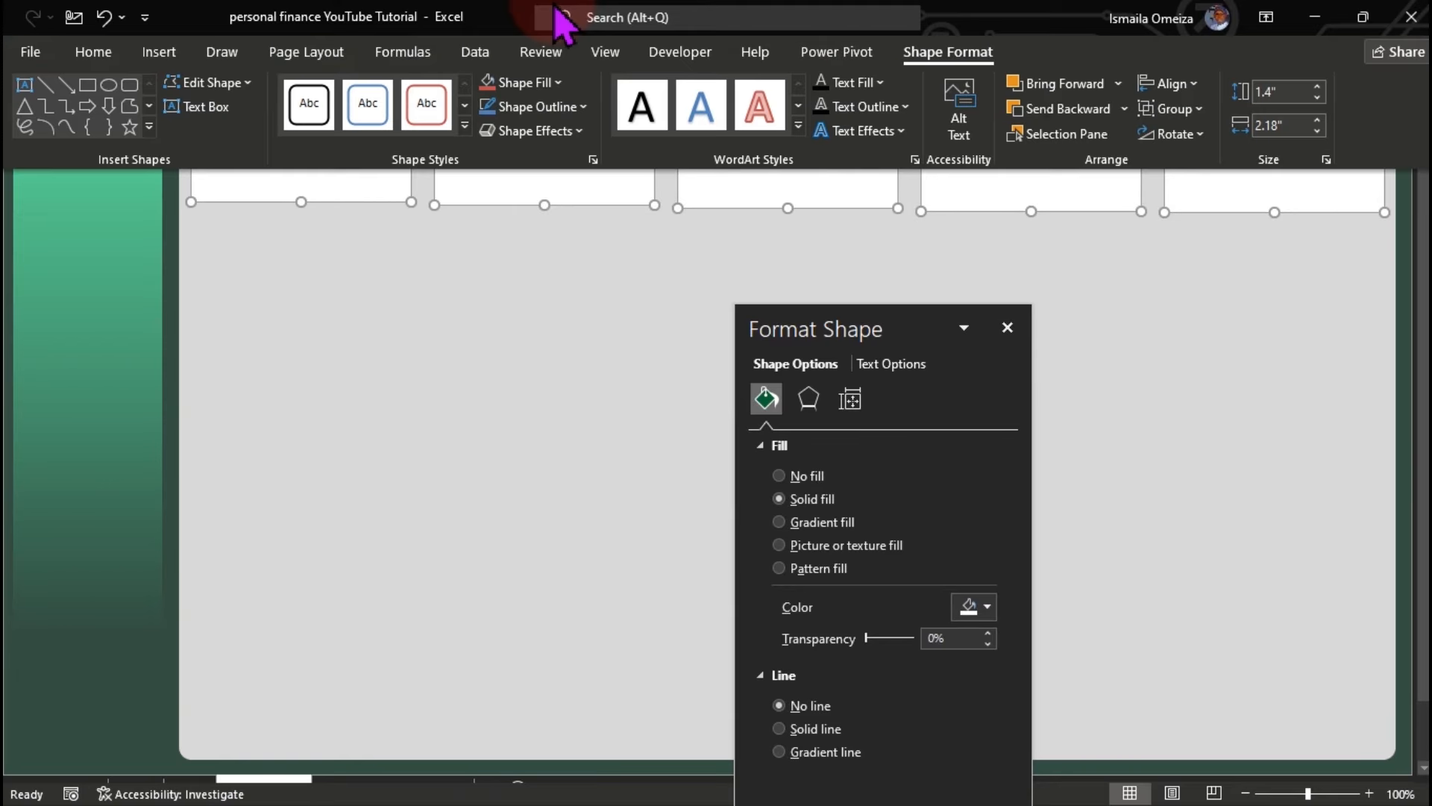
pyautogui.click(1194, 88)
pyautogui.click(1210, 203)
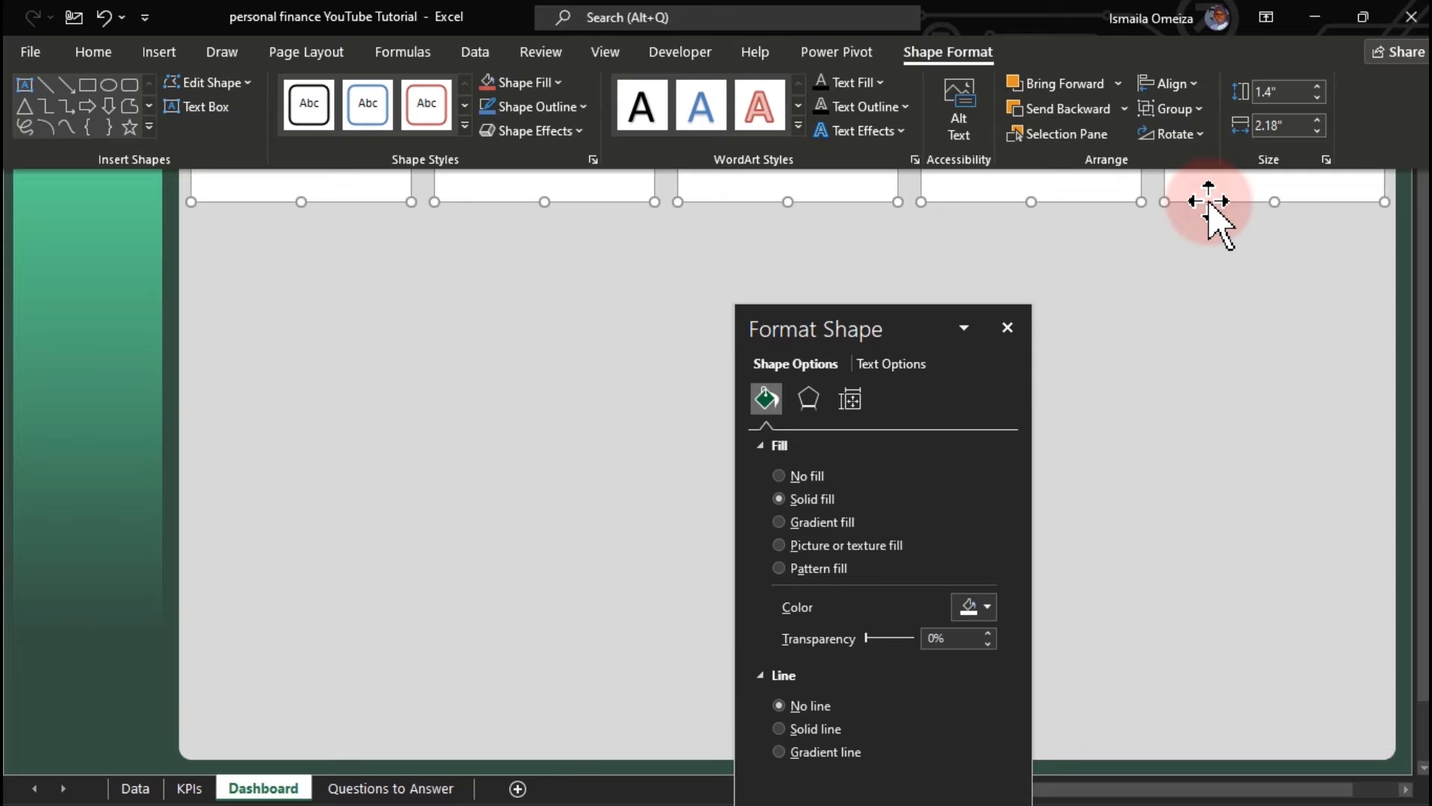
pyautogui.click(1192, 86)
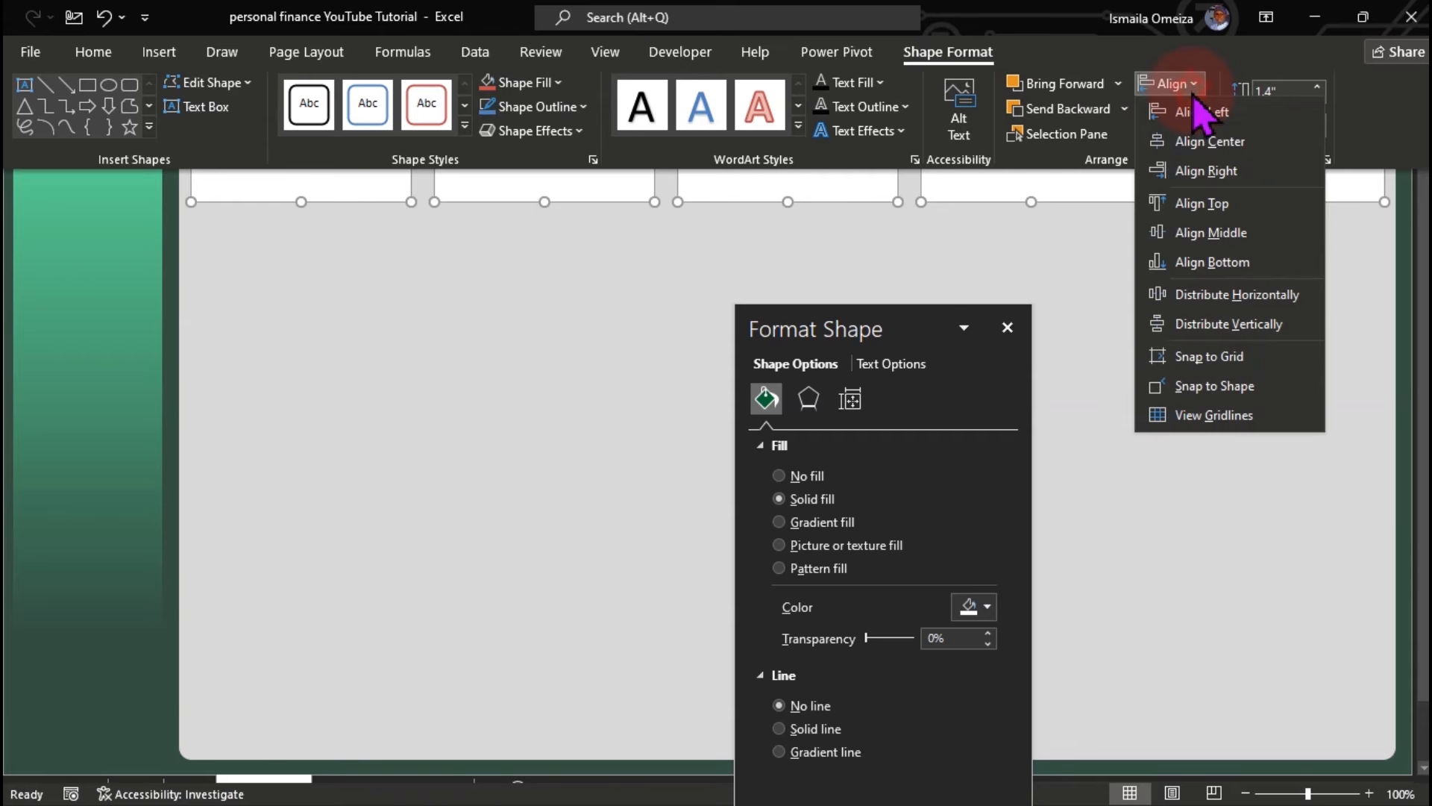
pyautogui.click(1223, 294)
pyautogui.hotkey('ctrl', 'shift', 'F1')
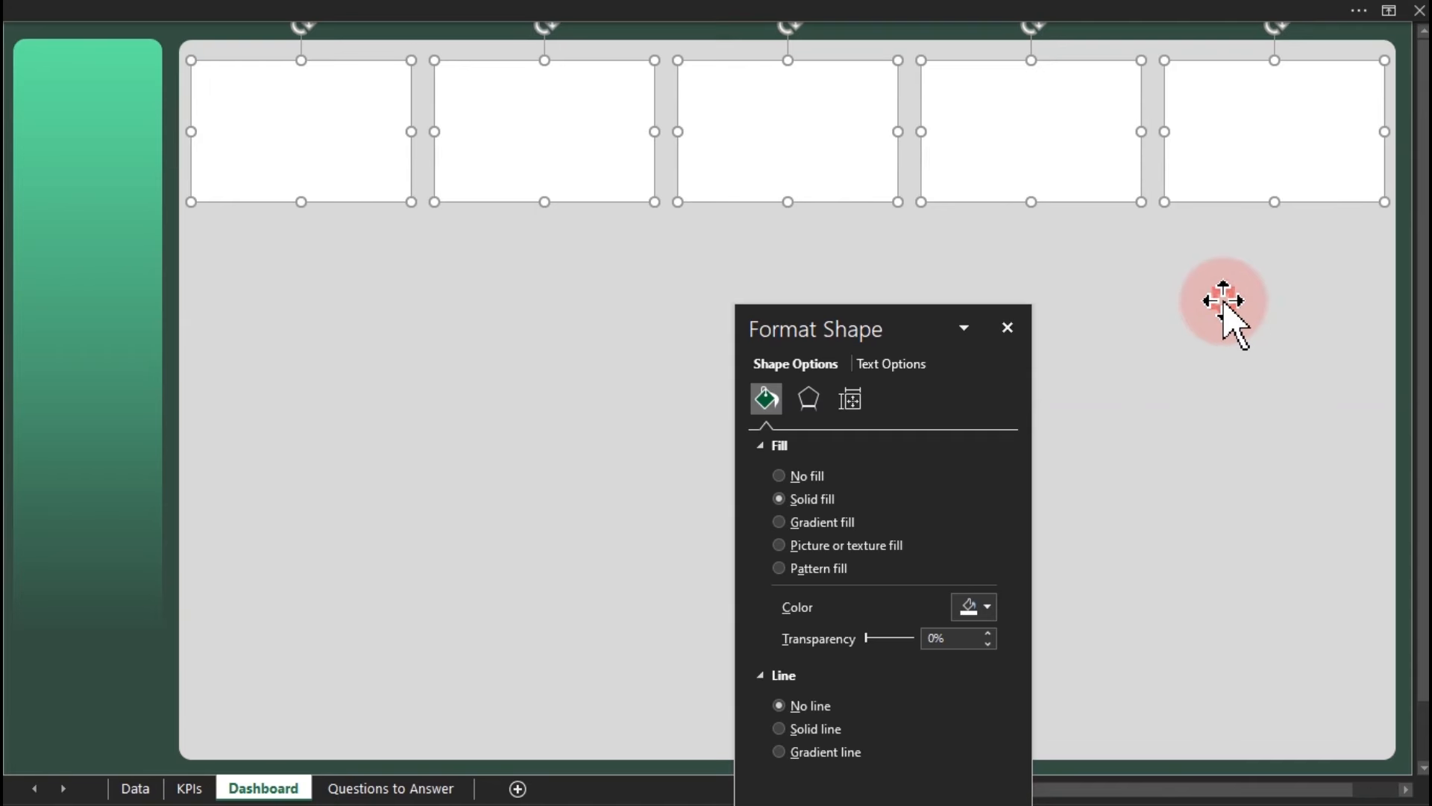
pyautogui.click(1223, 301)
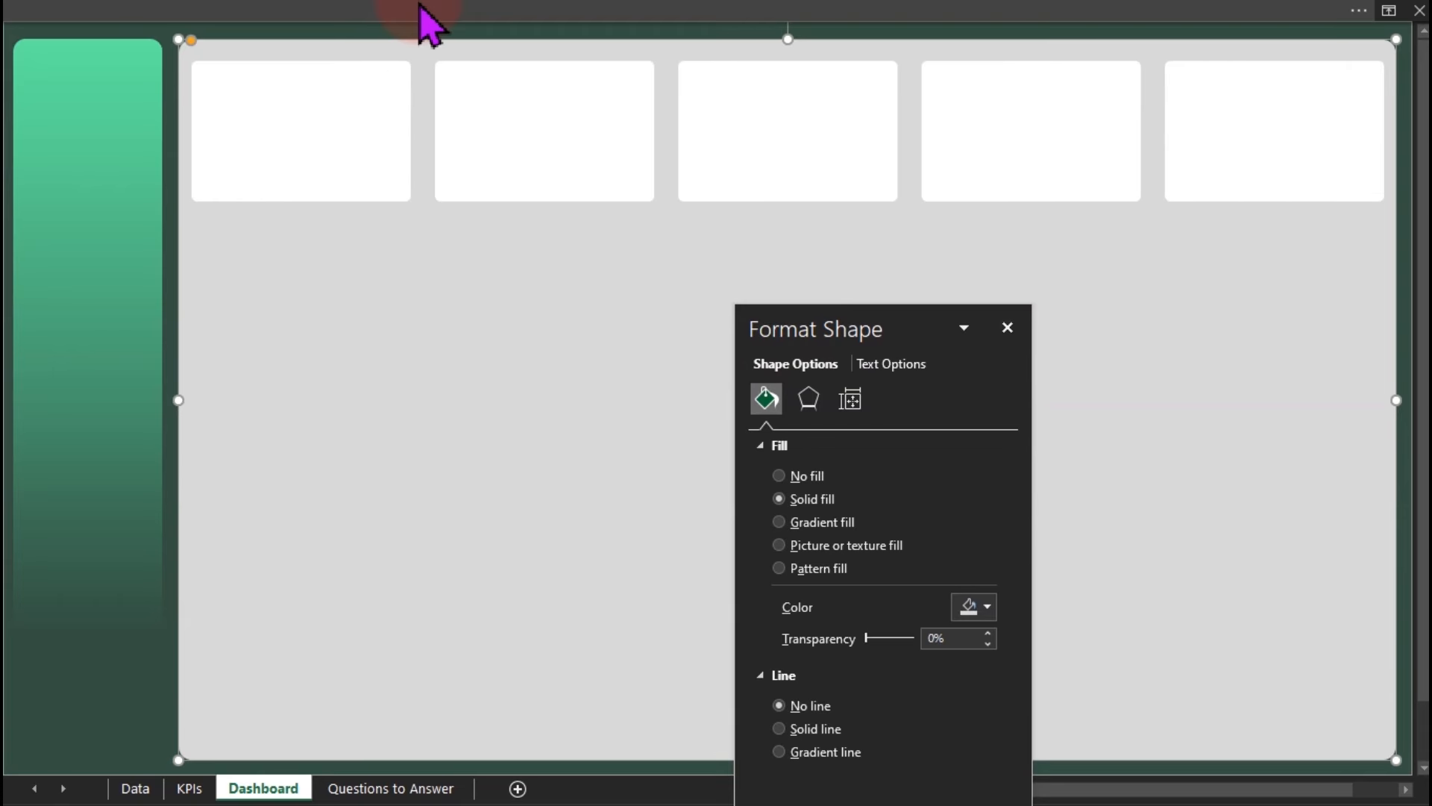
# Add a 'Total Income' text box in the first card, enlarged twice with grey text.
pyautogui.click(416, 15)
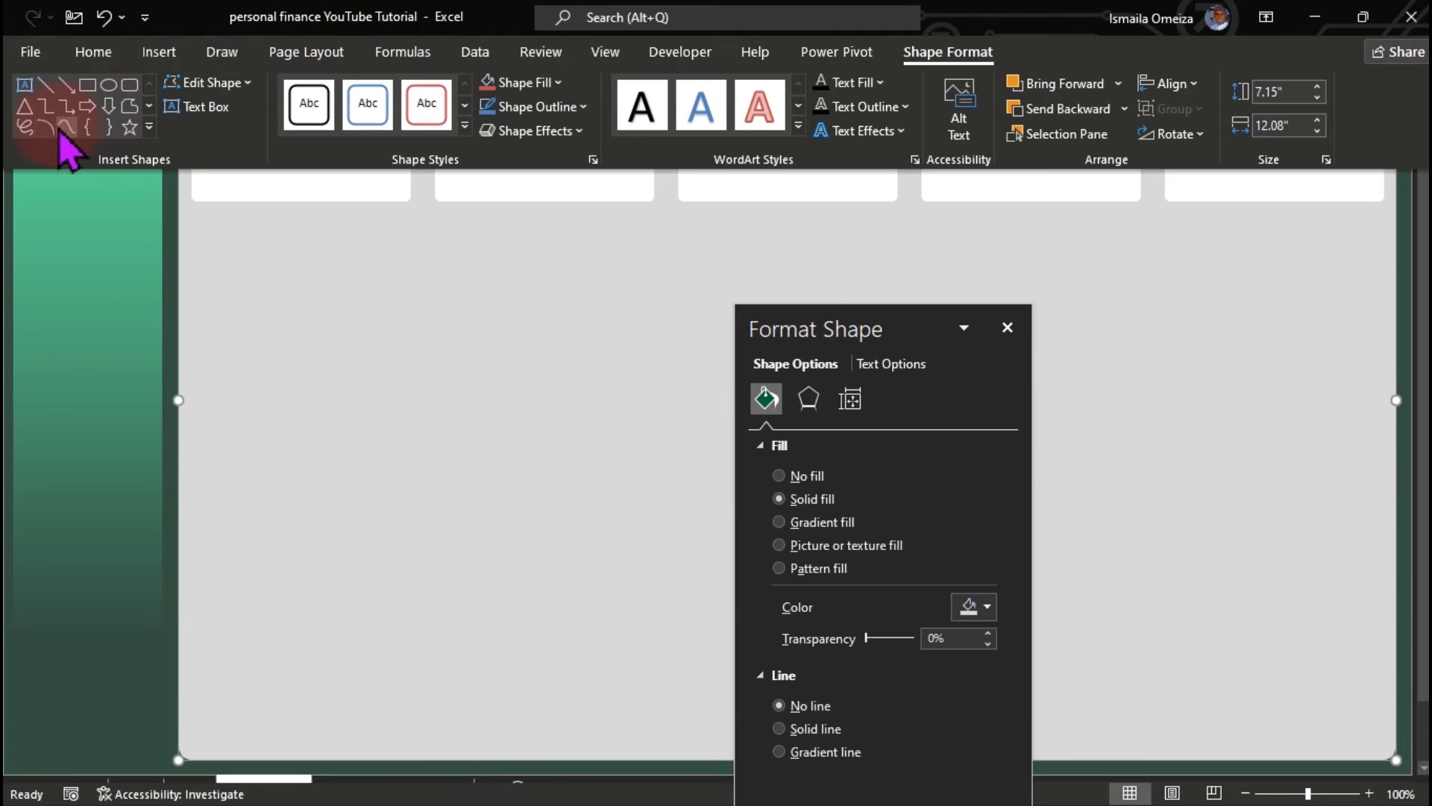
pyautogui.click(30, 106)
pyautogui.moveTo(202, 71); pyautogui.dragTo(382, 99)
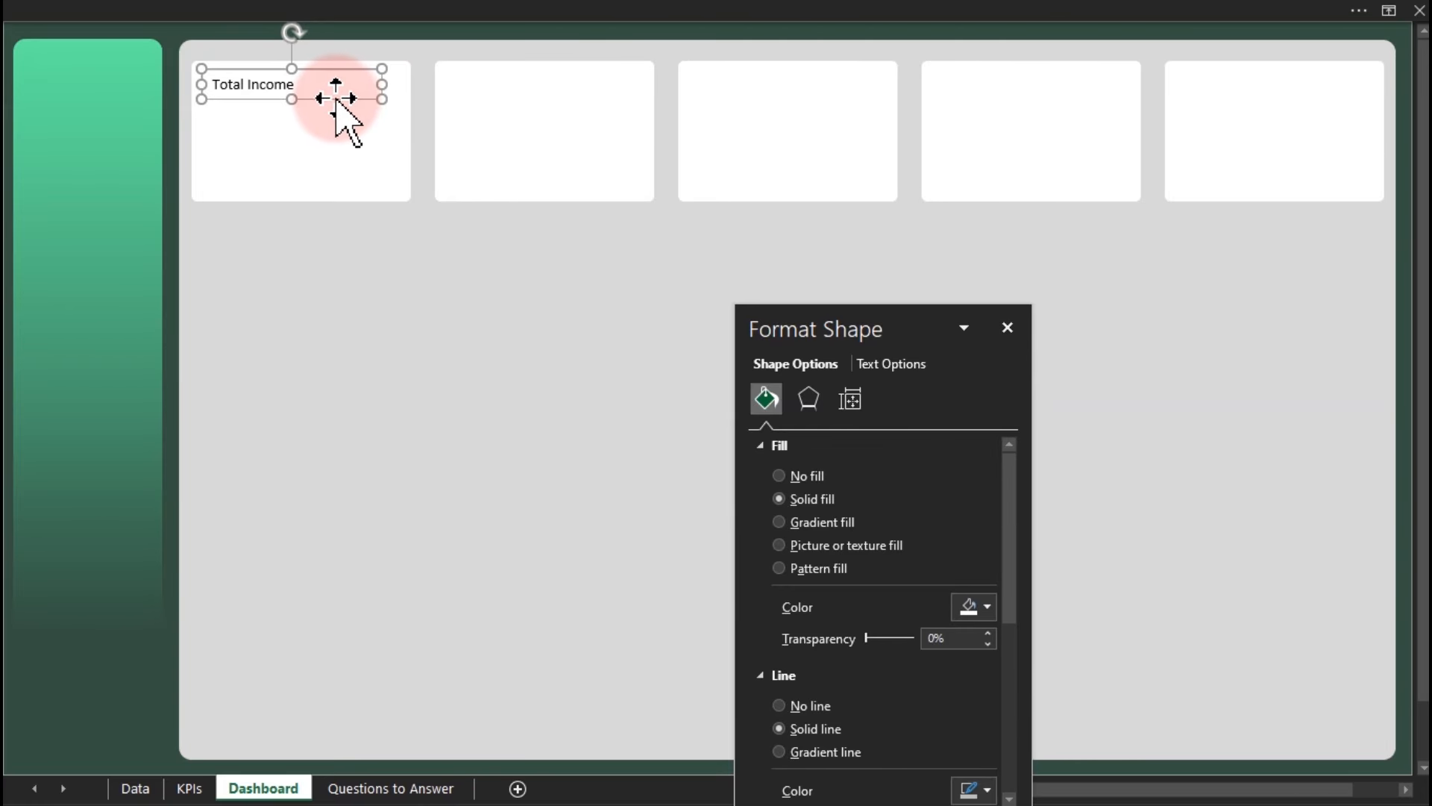
pyautogui.click(332, 15)
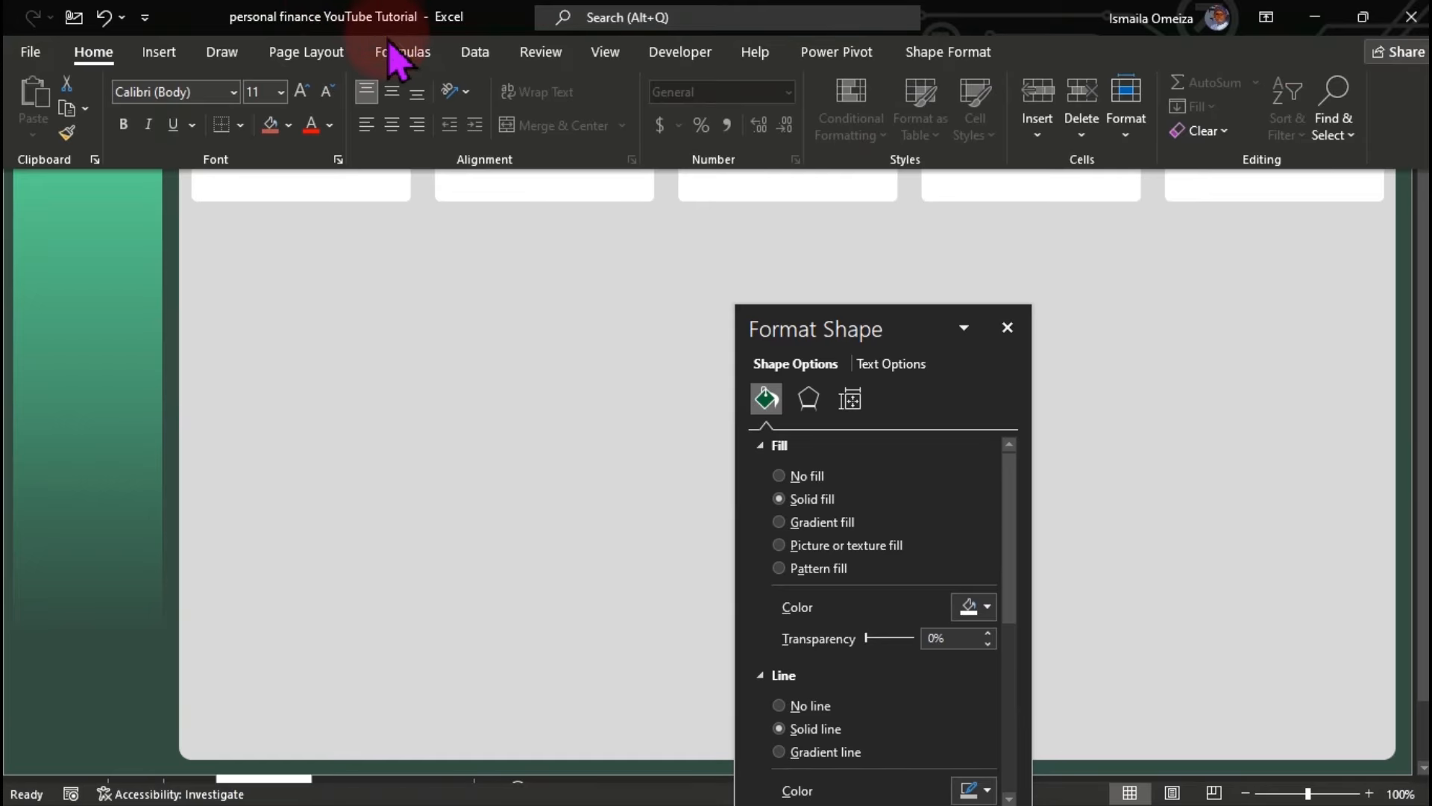
pyautogui.click(302, 91)
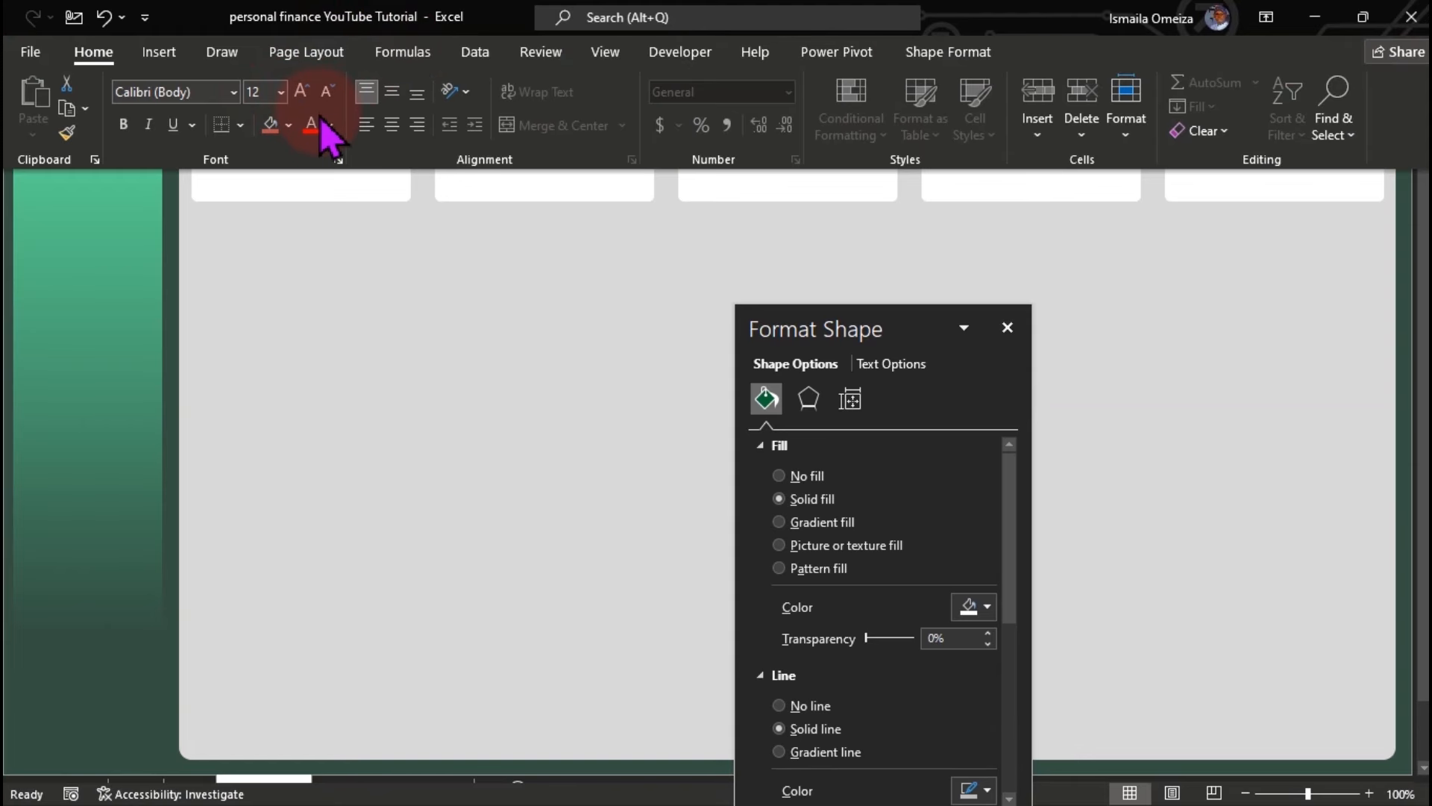
pyautogui.click(330, 125)
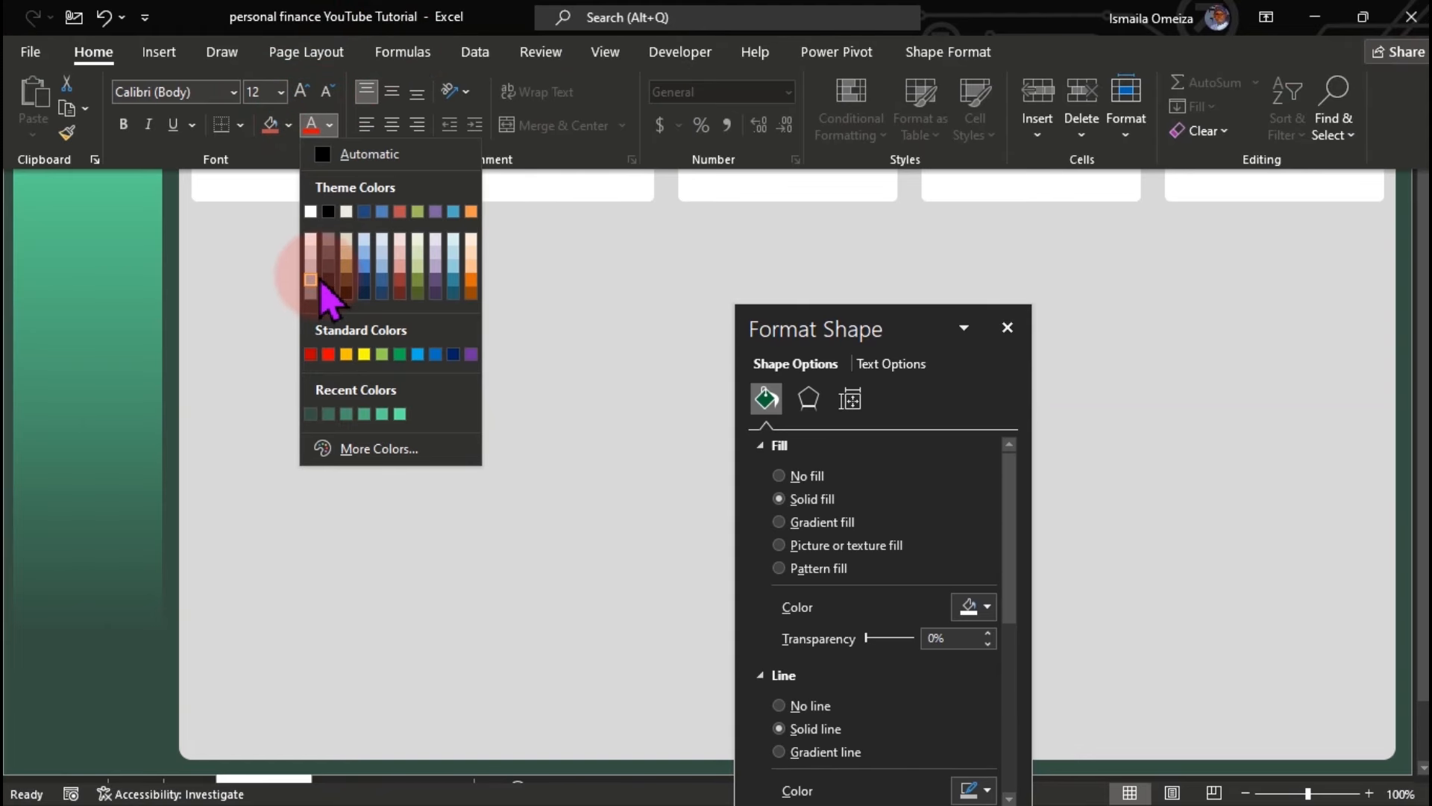
pyautogui.click(312, 281)
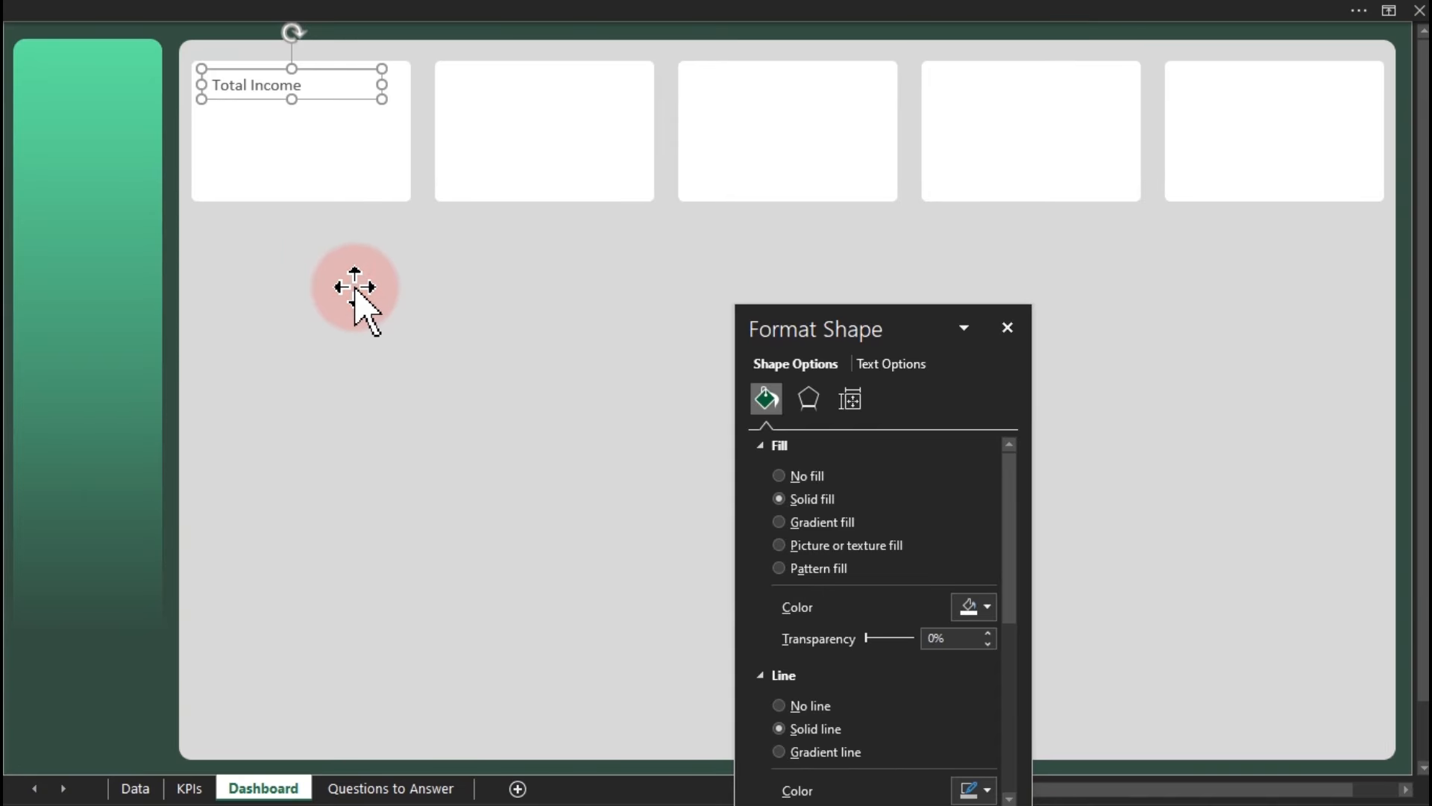
pyautogui.click(355, 14)
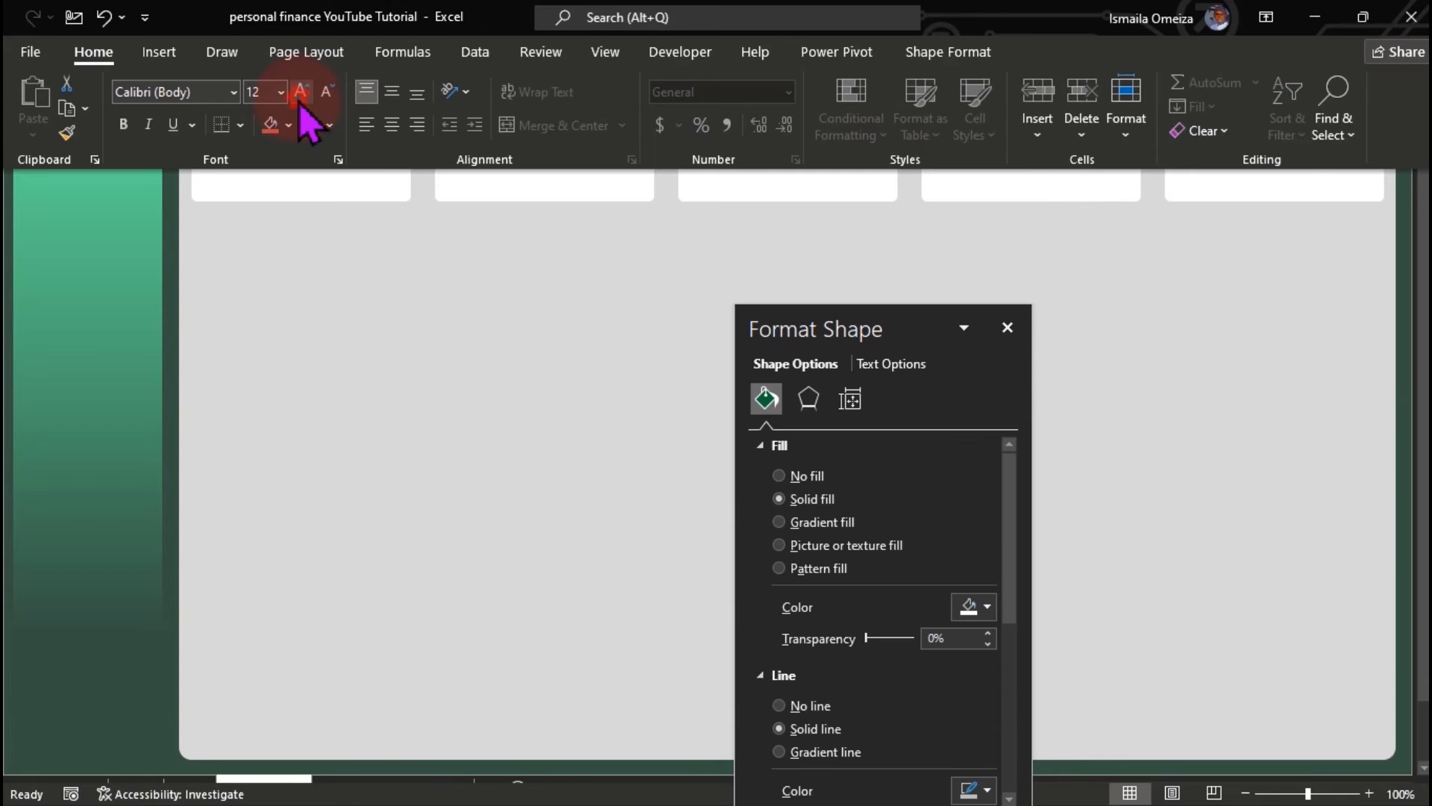
pyautogui.click(307, 281)
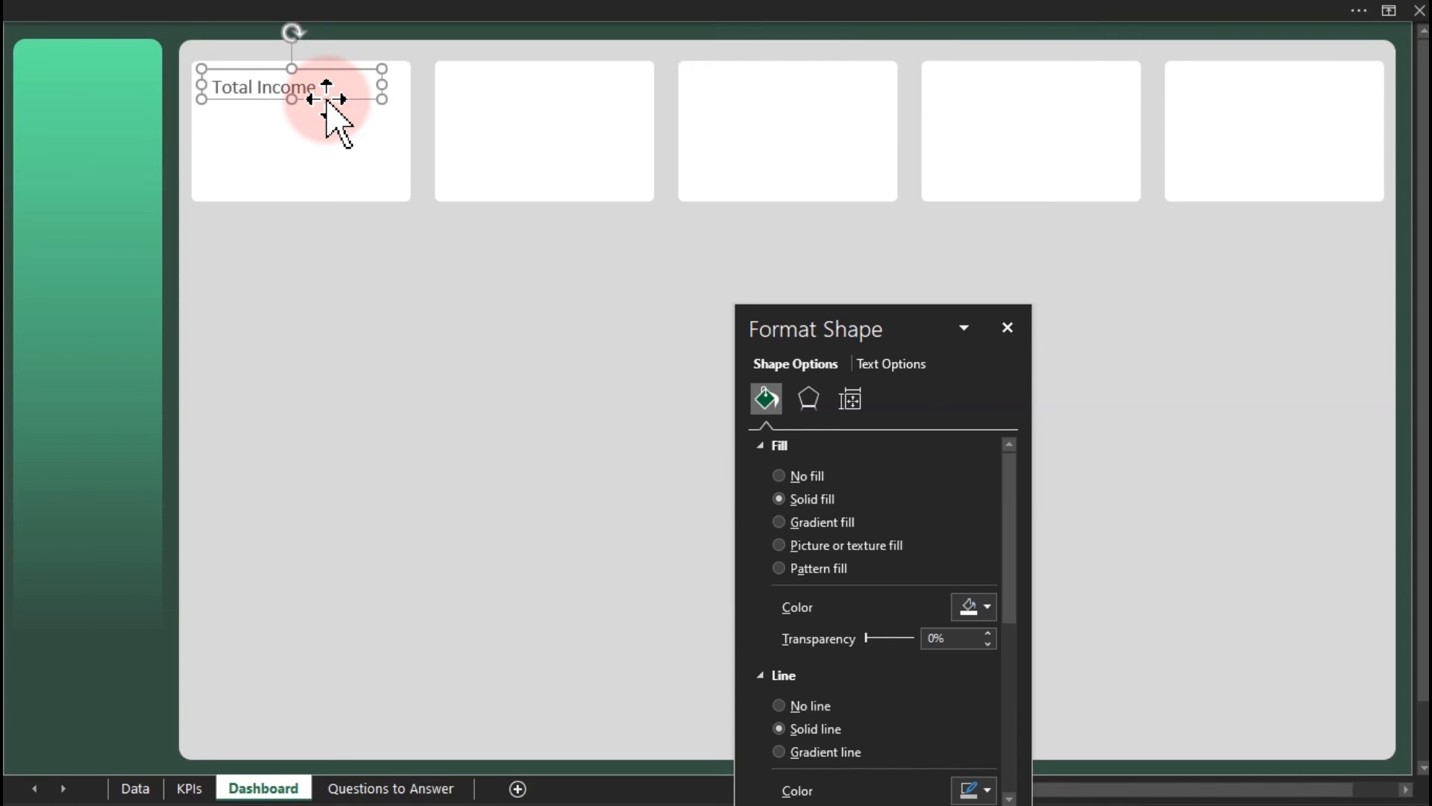
# Set the Total Income label box to no fill and no outline.
pyautogui.moveTo(329, 104); pyautogui.dragTo(330, 114)
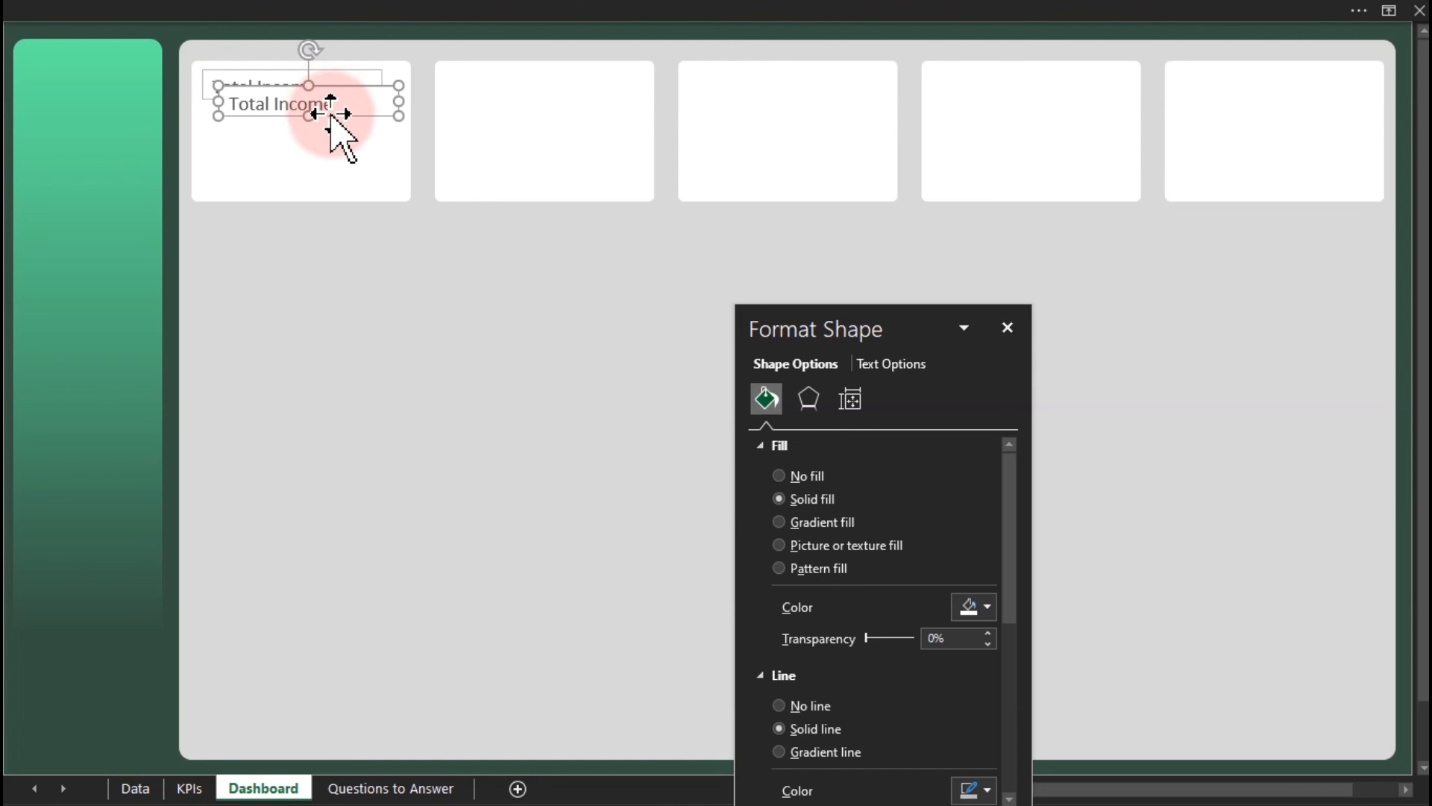
pyautogui.press('Escape')
pyautogui.click(339, 87)
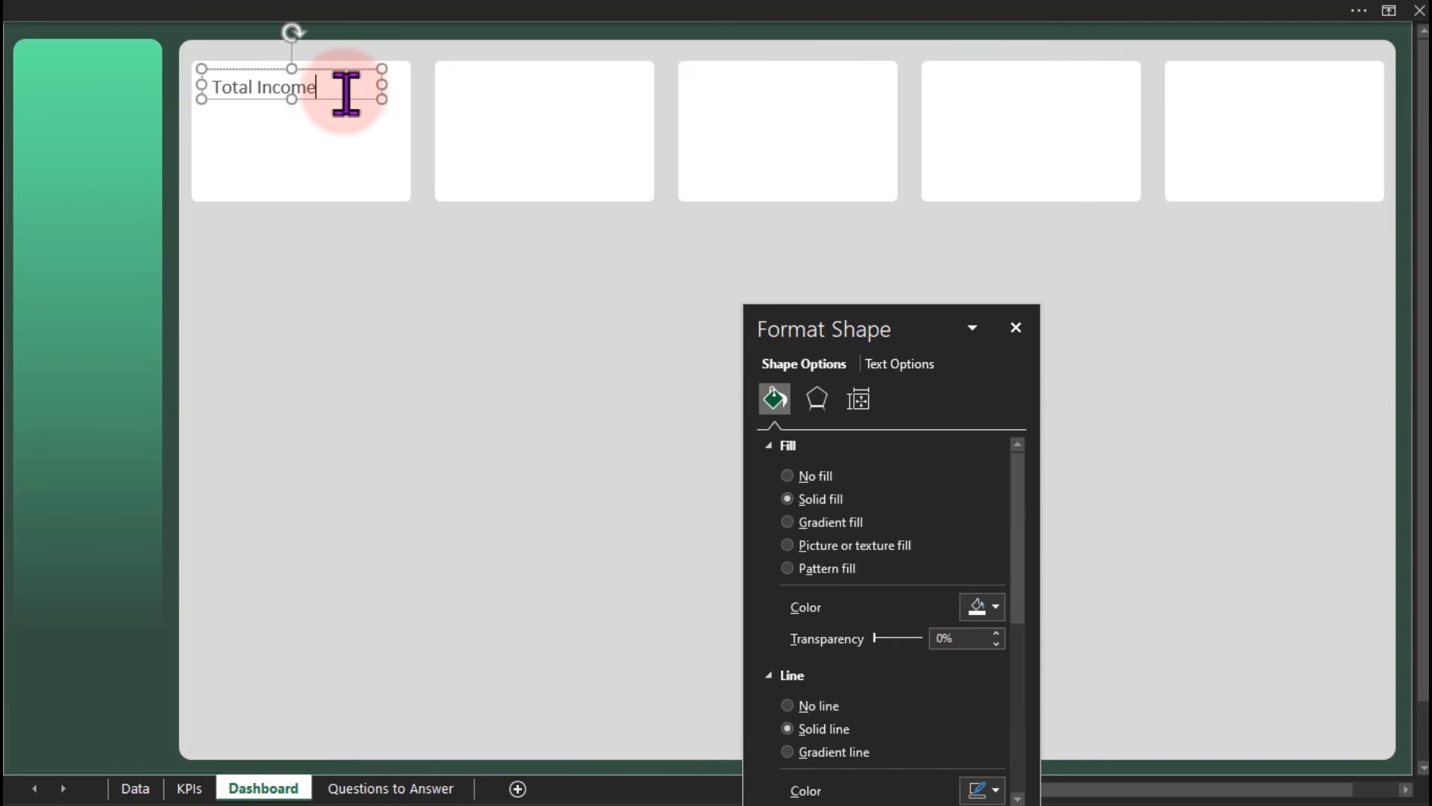
pyautogui.click(805, 481)
pyautogui.click(789, 634)
pyautogui.click(662, 590)
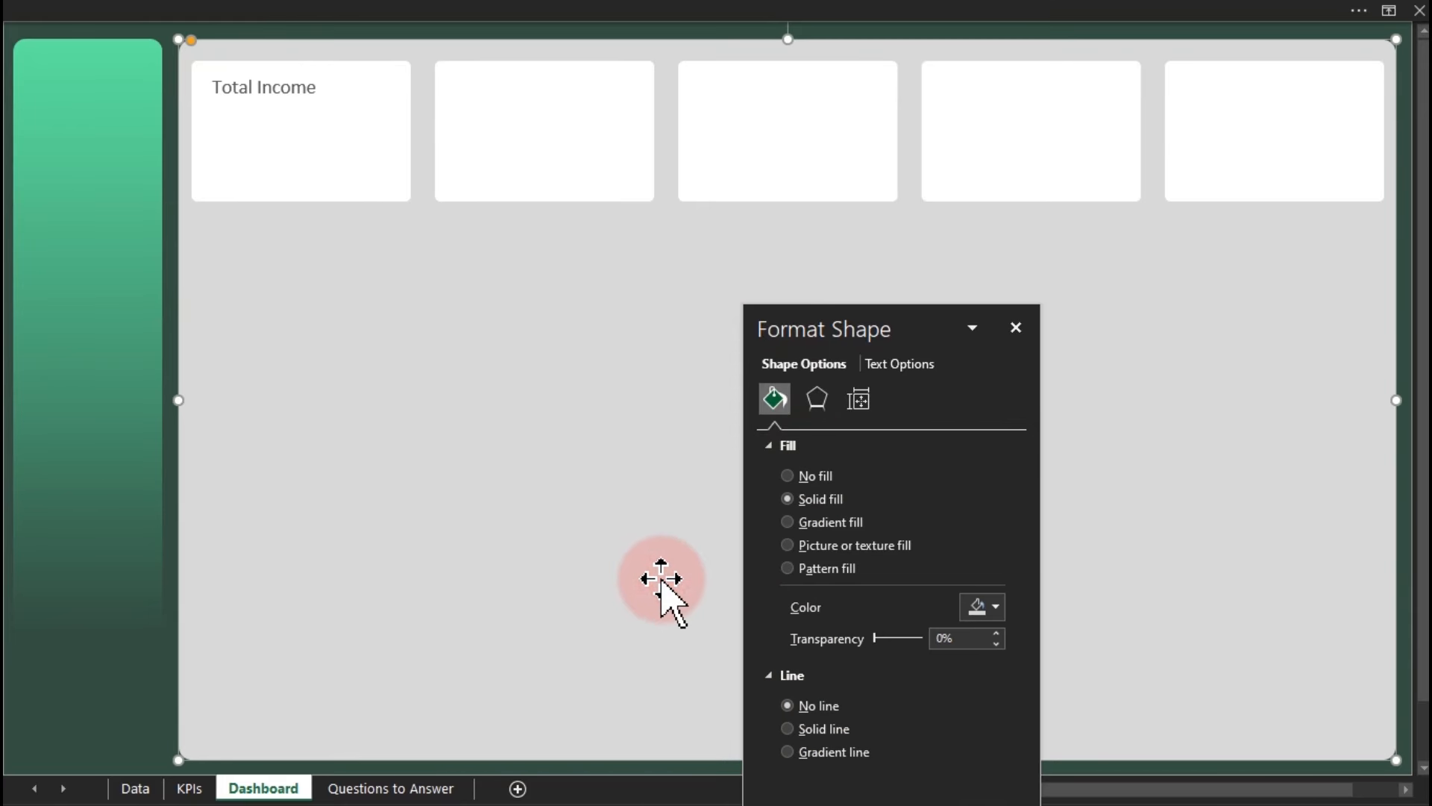
pyautogui.click(285, 93)
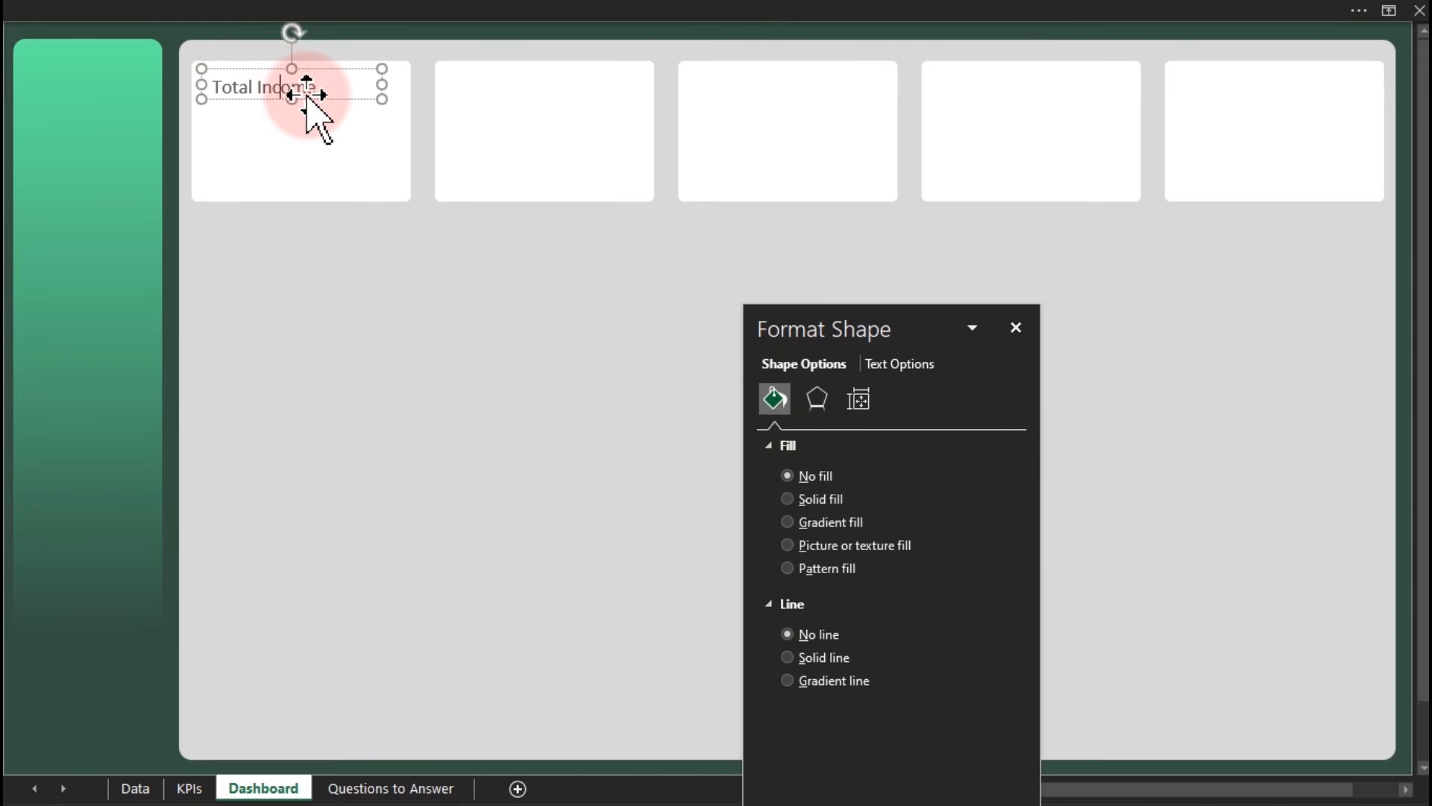
# Copy the Total Income label into cards two to five and nudge each copy into place.
pyautogui.moveTo(310, 95); pyautogui.dragTo(558, 92)
pyautogui.hotkey('ctrl', 'd')
pyautogui.hotkey('ctrl', 'd')
pyautogui.hotkey('ctrl', 'd')
pyautogui.moveTo(1216, 90); pyautogui.dragTo(1241, 95)
pyautogui.moveTo(1014, 91); pyautogui.dragTo(1033, 94)
pyautogui.moveTo(785, 94); pyautogui.dragTo(797, 95)
# Rename the copies to Total Expenses, Total balance, Savings Rate (%) and Frequent Vendor.
pyautogui.moveTo(557, 87); pyautogui.dragTo(495, 86)
pyautogui.write('Expenses')
pyautogui.doubleClick(773, 83)
pyautogui.write('balance')
pyautogui.tripleClick(1004, 84)
pyautogui.write('Savings Rate (%)')
pyautogui.tripleClick(1298, 84)
pyautogui.write('Frequent Vendor')
pyautogui.click(1240, 270)
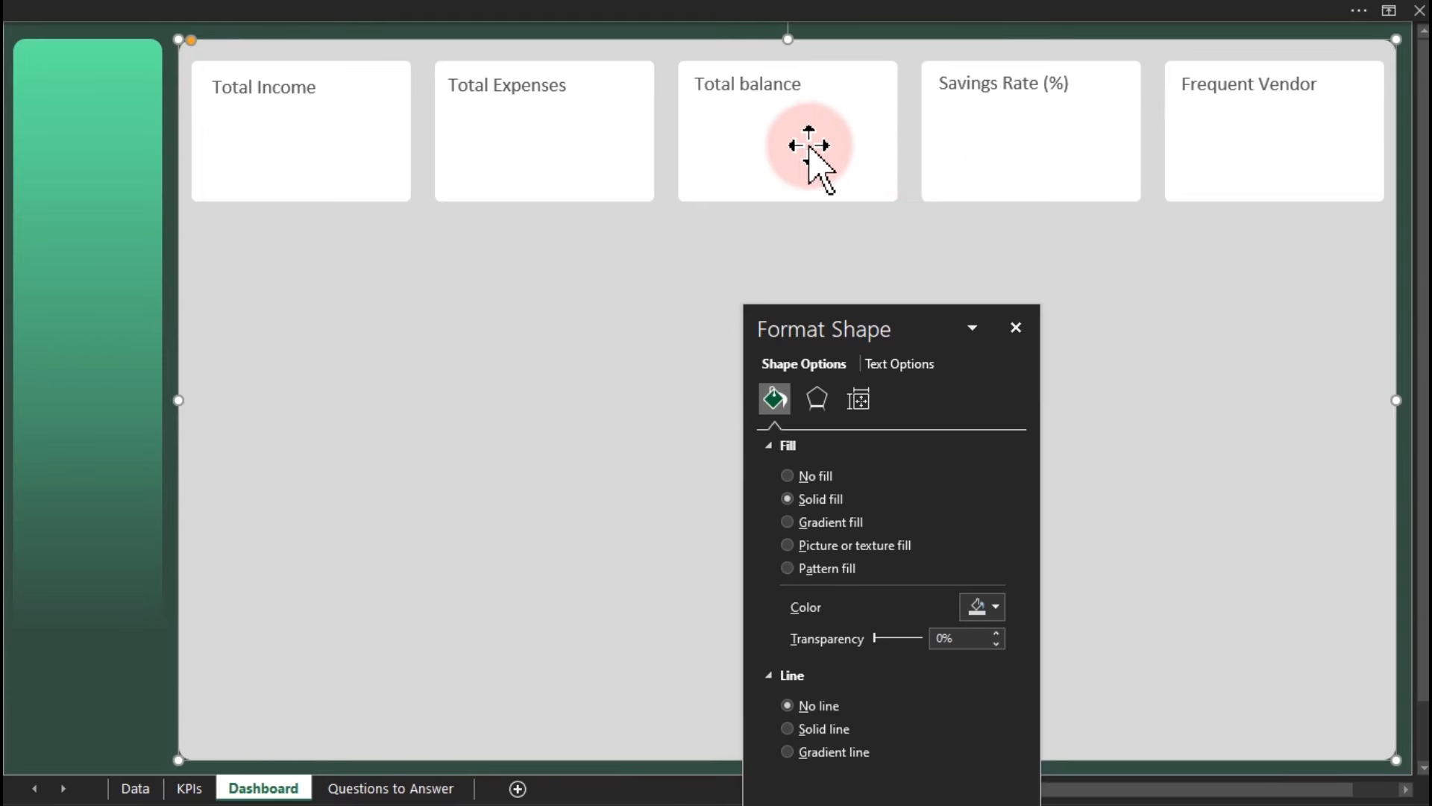
# Duplicate all five card titles just below the originals and make the copies slightly taller.
pyautogui.click(286, 95)
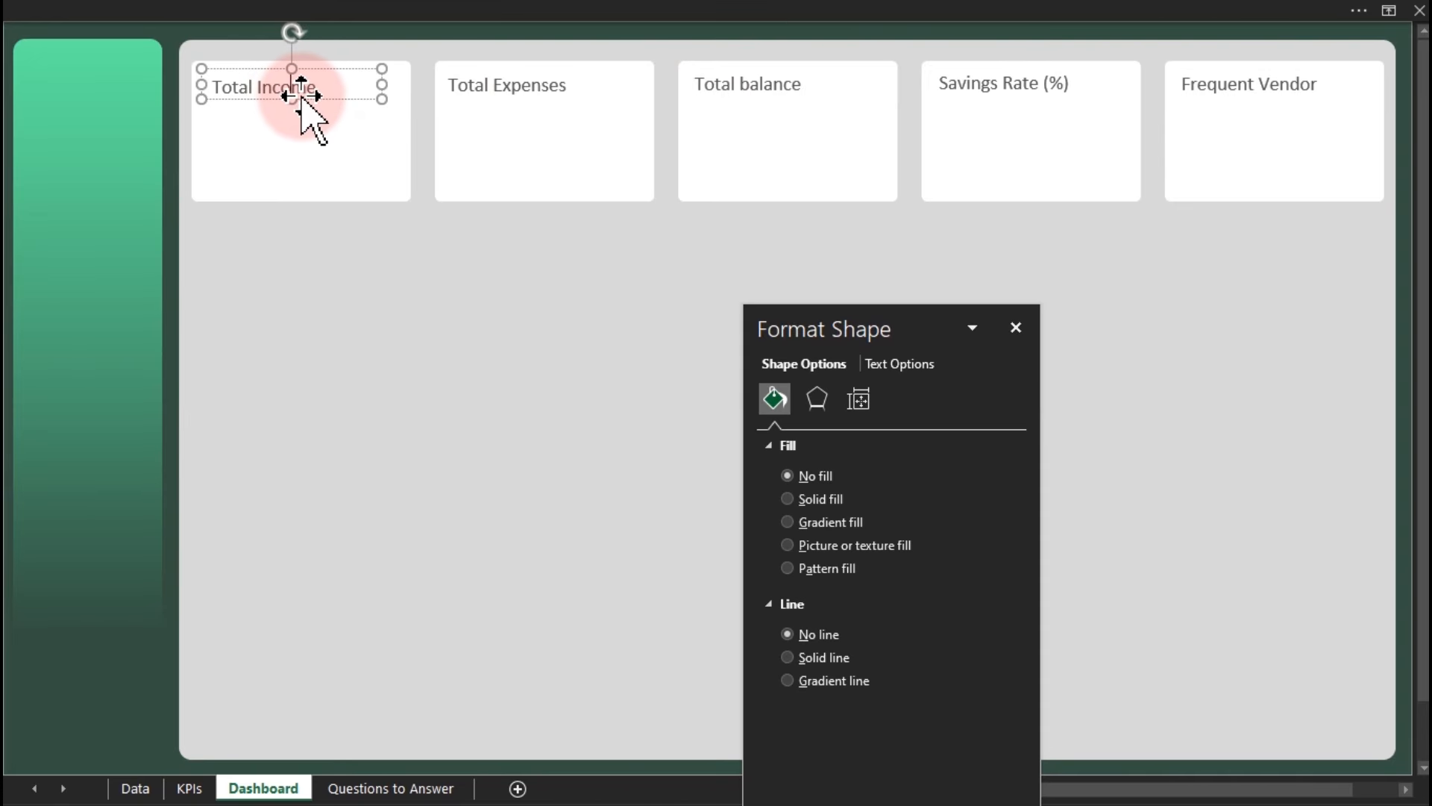
pyautogui.keyDown('ctrl'); pyautogui.click(470, 84); pyautogui.keyUp('ctrl')
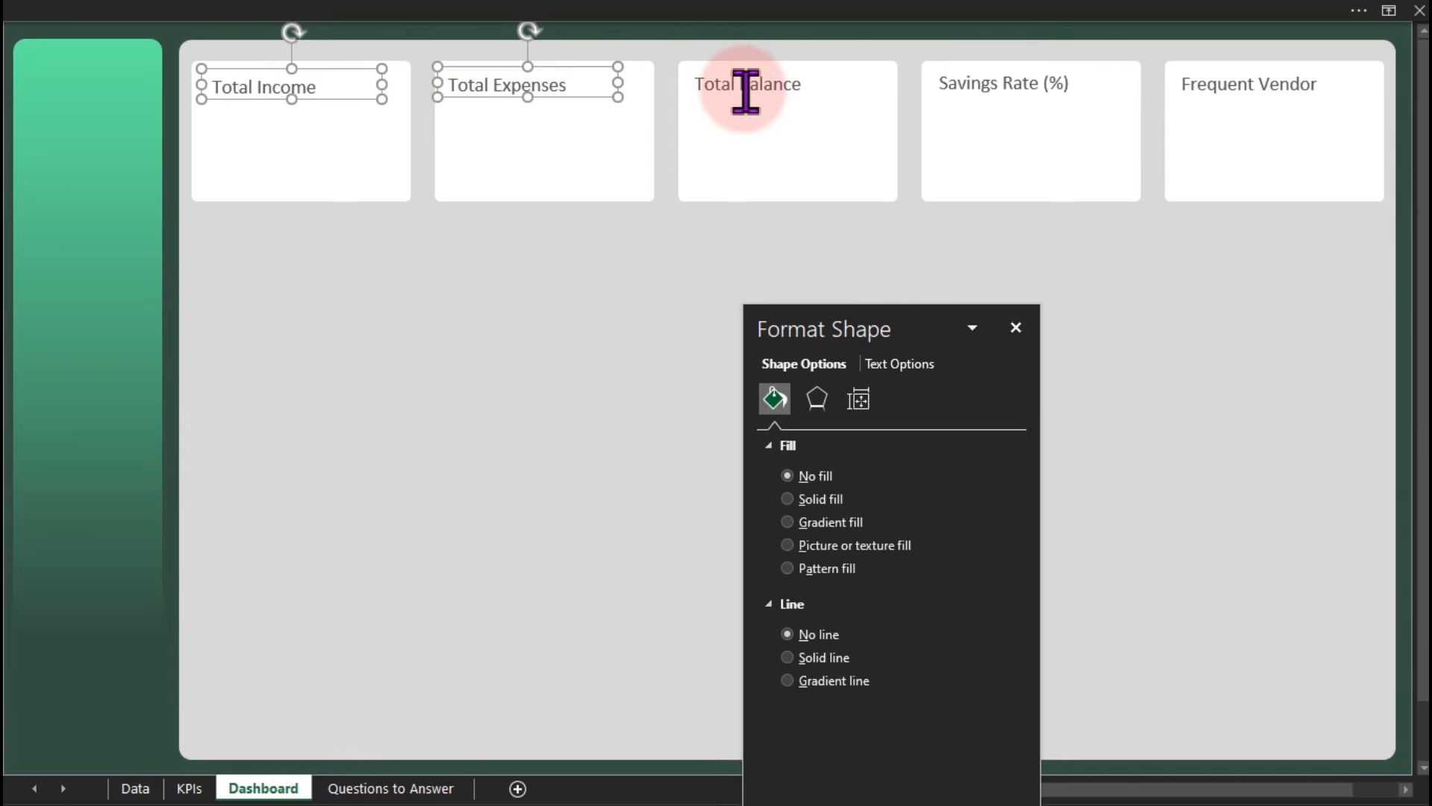
pyautogui.keyDown('ctrl'); pyautogui.click(772, 88); pyautogui.keyUp('ctrl')
pyautogui.keyDown('ctrl'); pyautogui.click(998, 88); pyautogui.keyUp('ctrl')
pyautogui.keyDown('ctrl'); pyautogui.click(1199, 80); pyautogui.keyUp('ctrl')
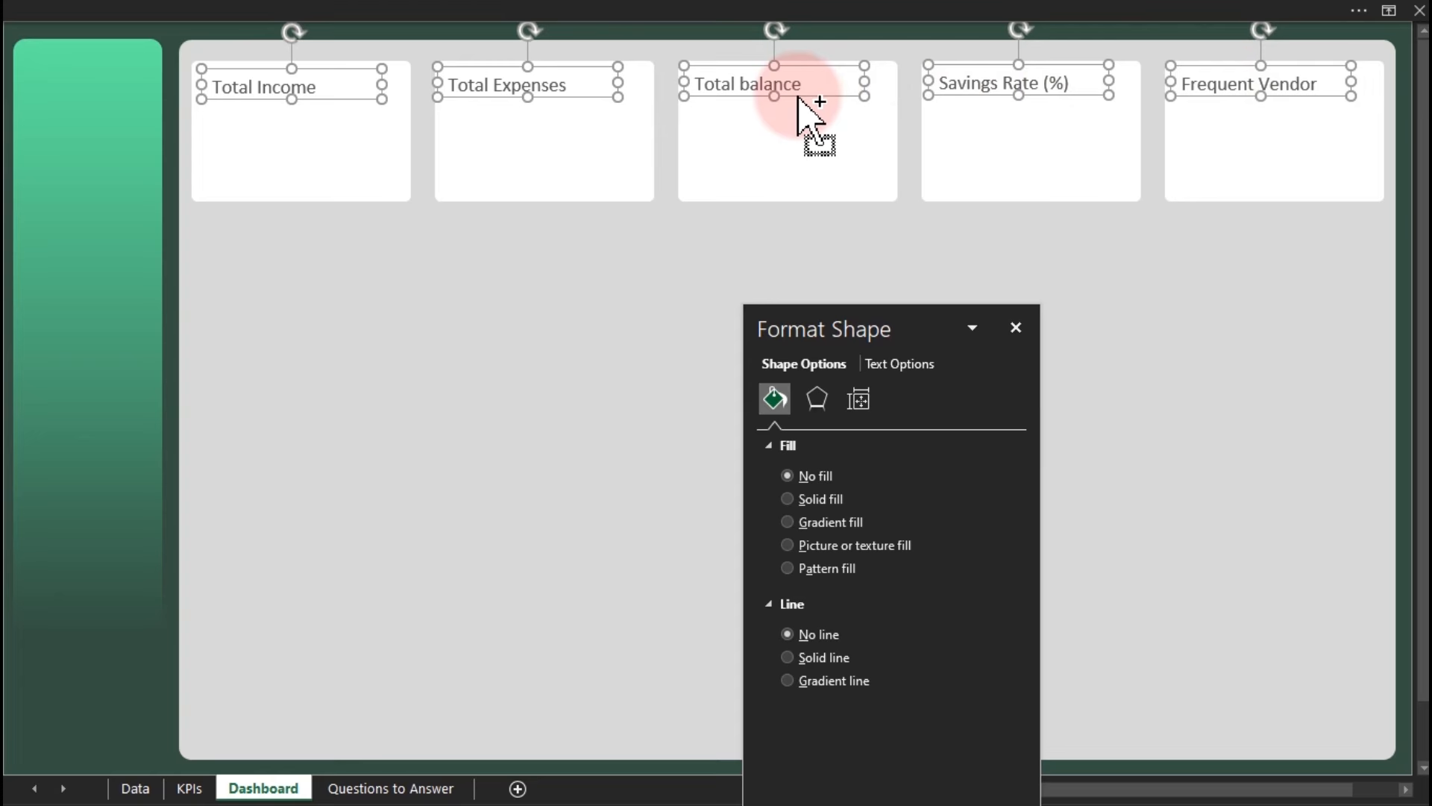
pyautogui.moveTo(797, 96); pyautogui.dragTo(799, 125)
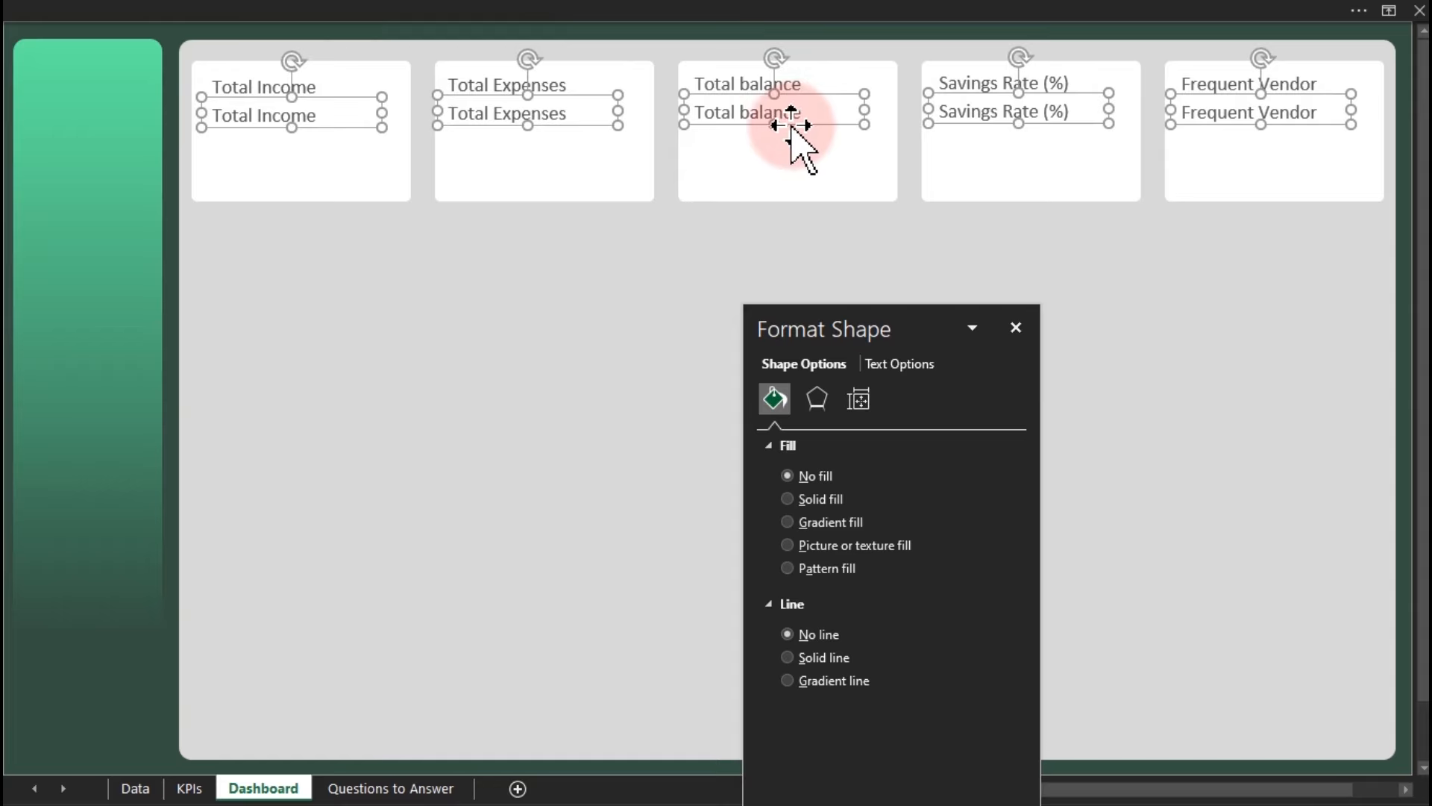
pyautogui.click(778, 134)
pyautogui.moveTo(779, 135); pyautogui.dragTo(777, 138)
# Select the copied Total Income box and turn on the Formula Bar from the View tab.
pyautogui.click(542, 280)
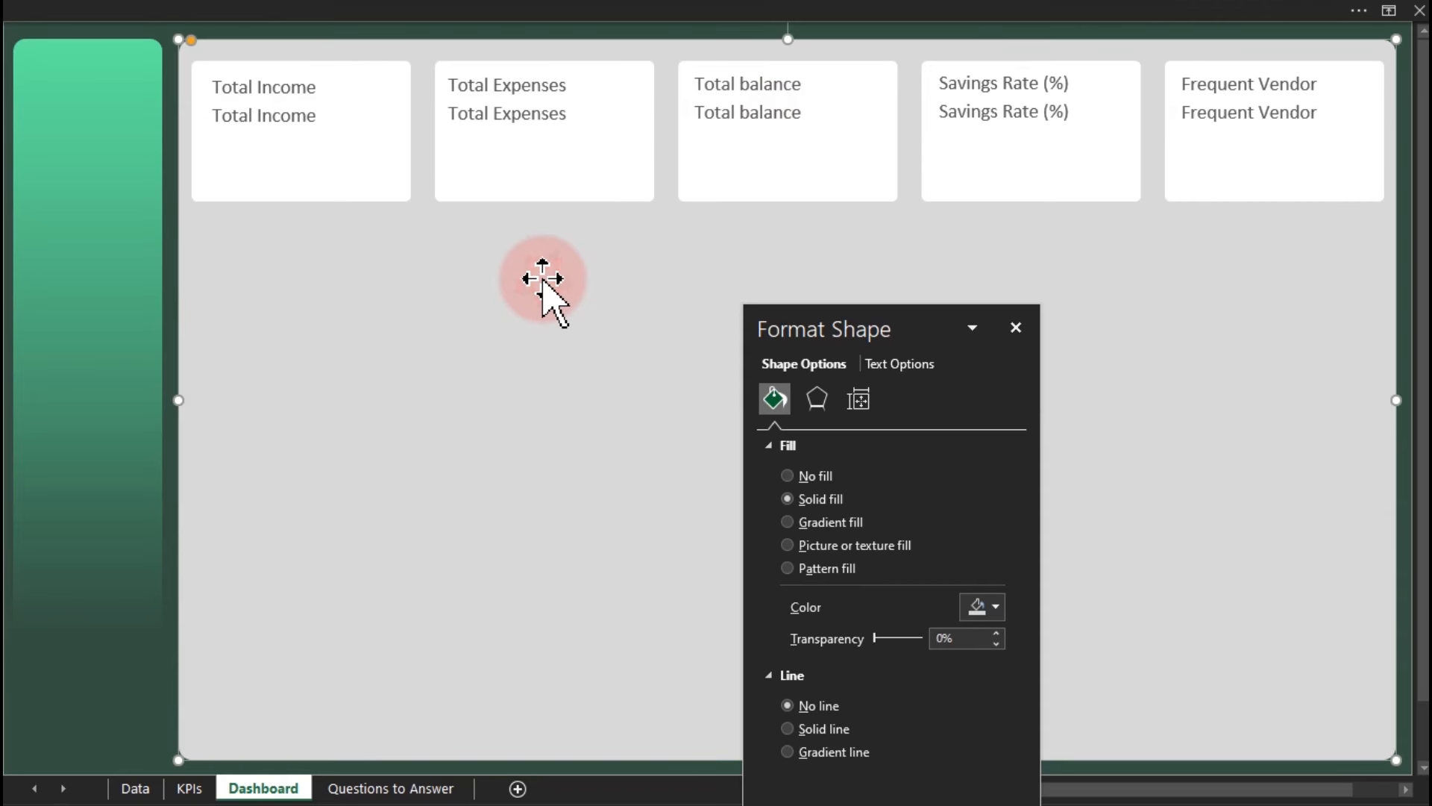
pyautogui.click(264, 115)
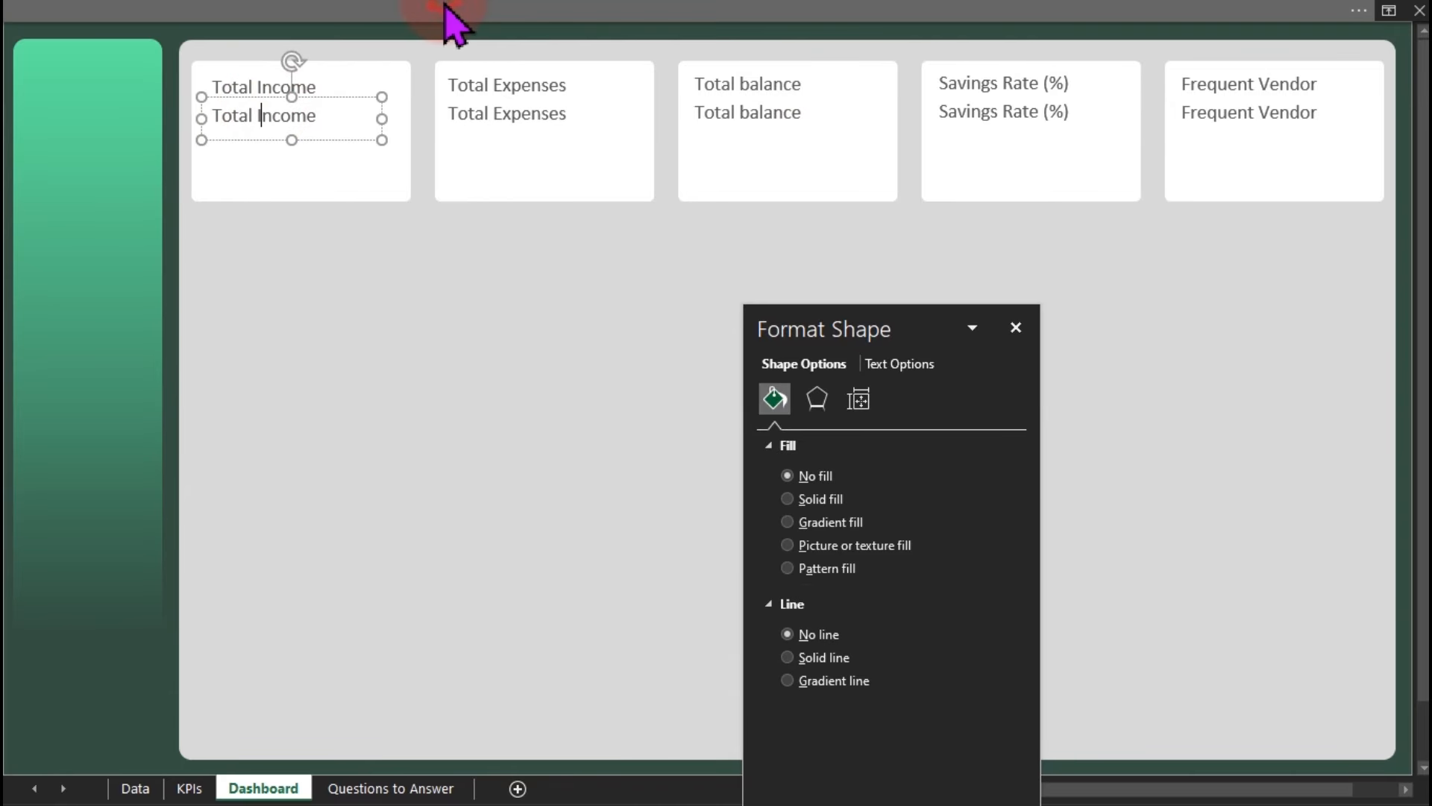
pyautogui.click(458, 15)
pyautogui.click(606, 60)
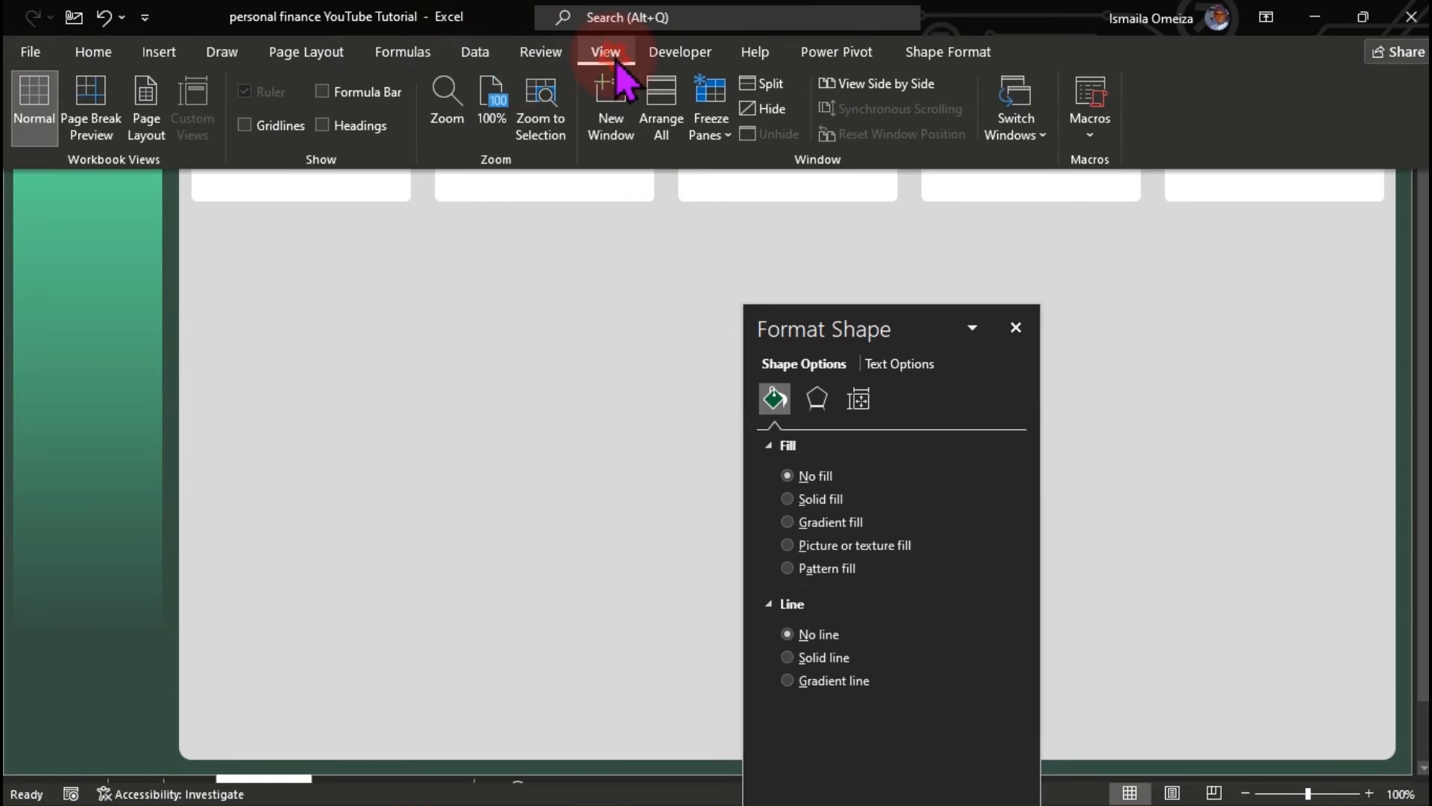
pyautogui.click(345, 91)
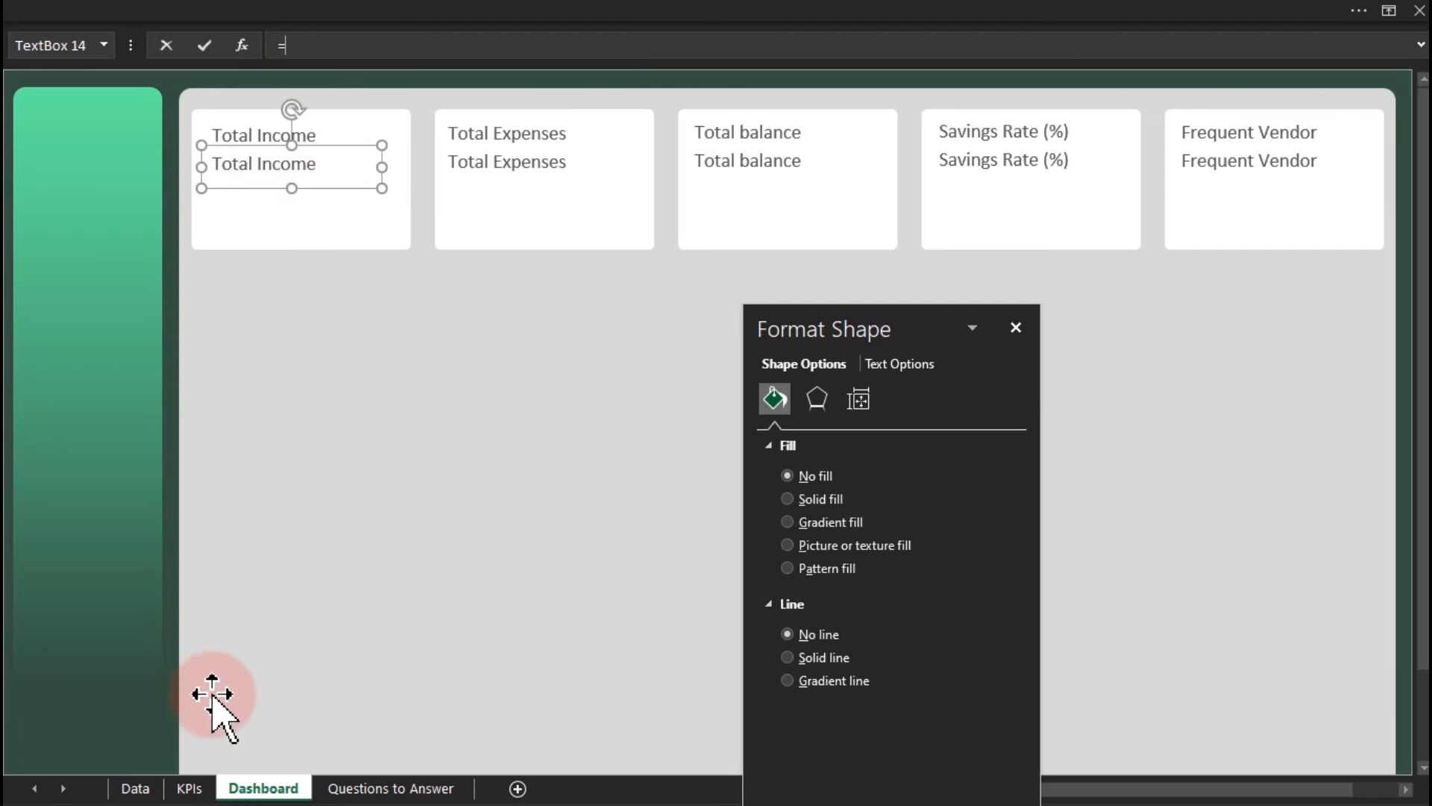
# Link the Total Income value box to KPIs!D6, showing ₦487,142,135.
pyautogui.click(187, 788)
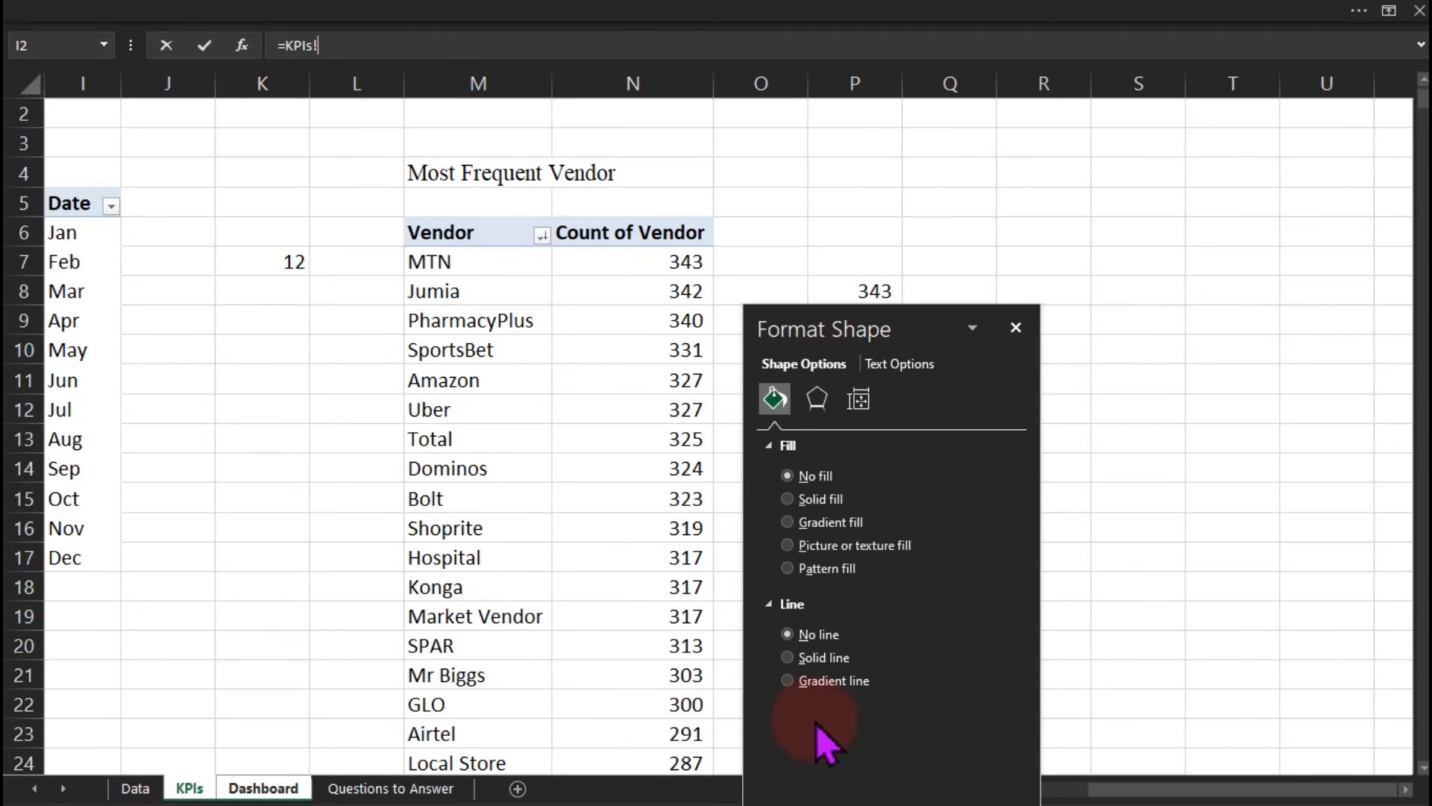
pyautogui.moveTo(1132, 794); pyautogui.dragTo(697, 783)
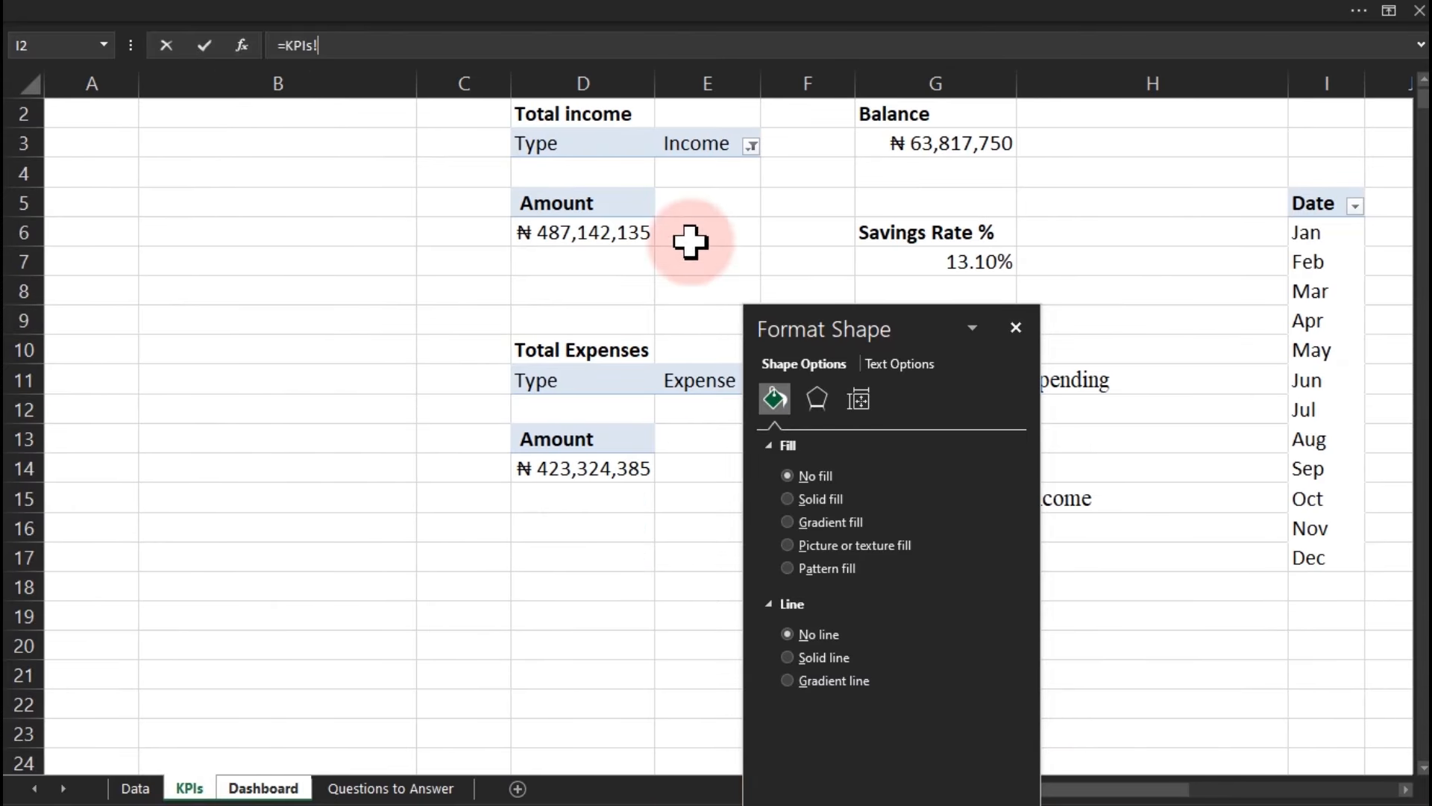
pyautogui.click(566, 232)
pyautogui.press('Return')
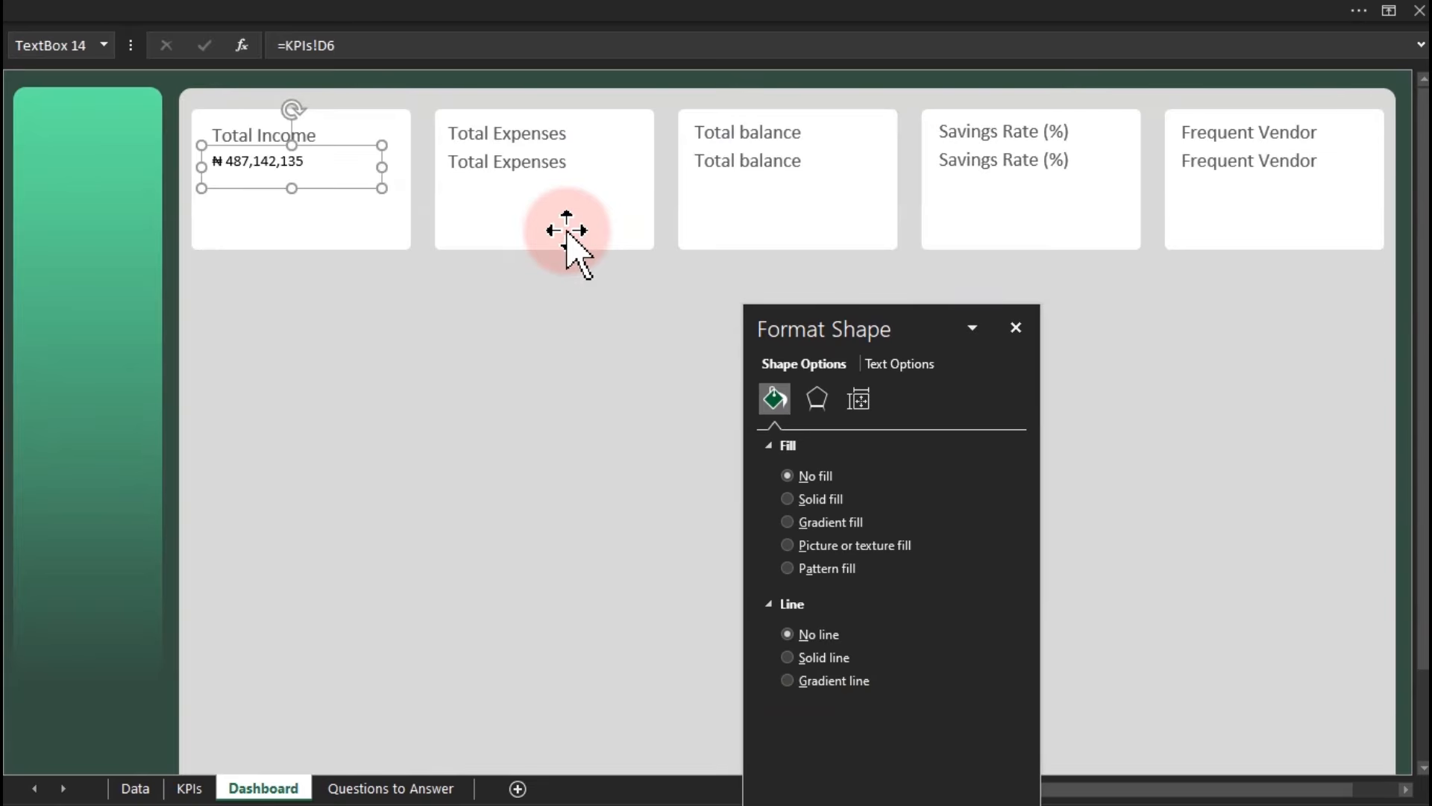
# Link the Total Expenses value box to KPIs!D14 (₦423,324,385) and close the Format Shape pane.
pyautogui.click(511, 168)
pyautogui.click(506, 47)
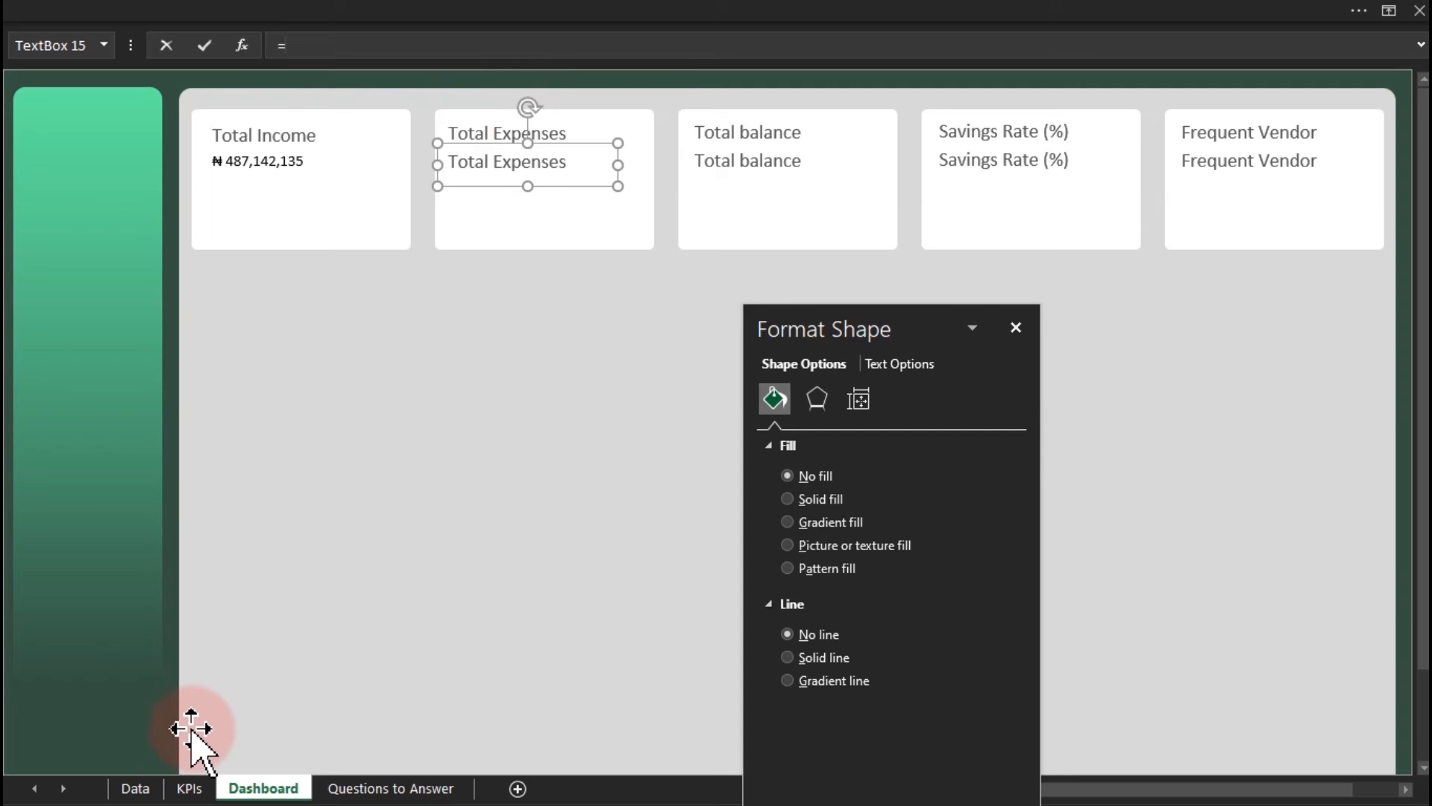
pyautogui.click(189, 785)
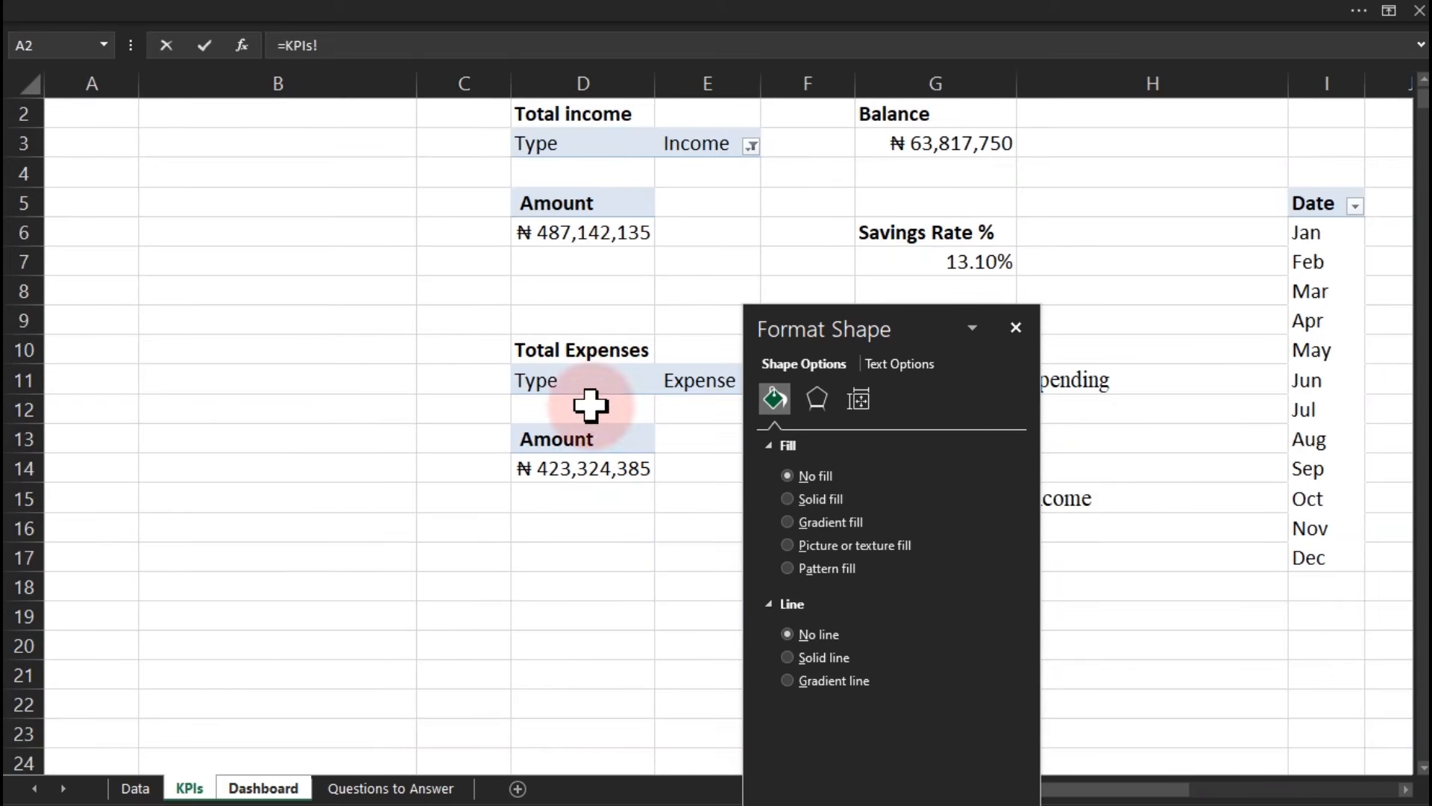
pyautogui.click(573, 470)
pyautogui.press('Return')
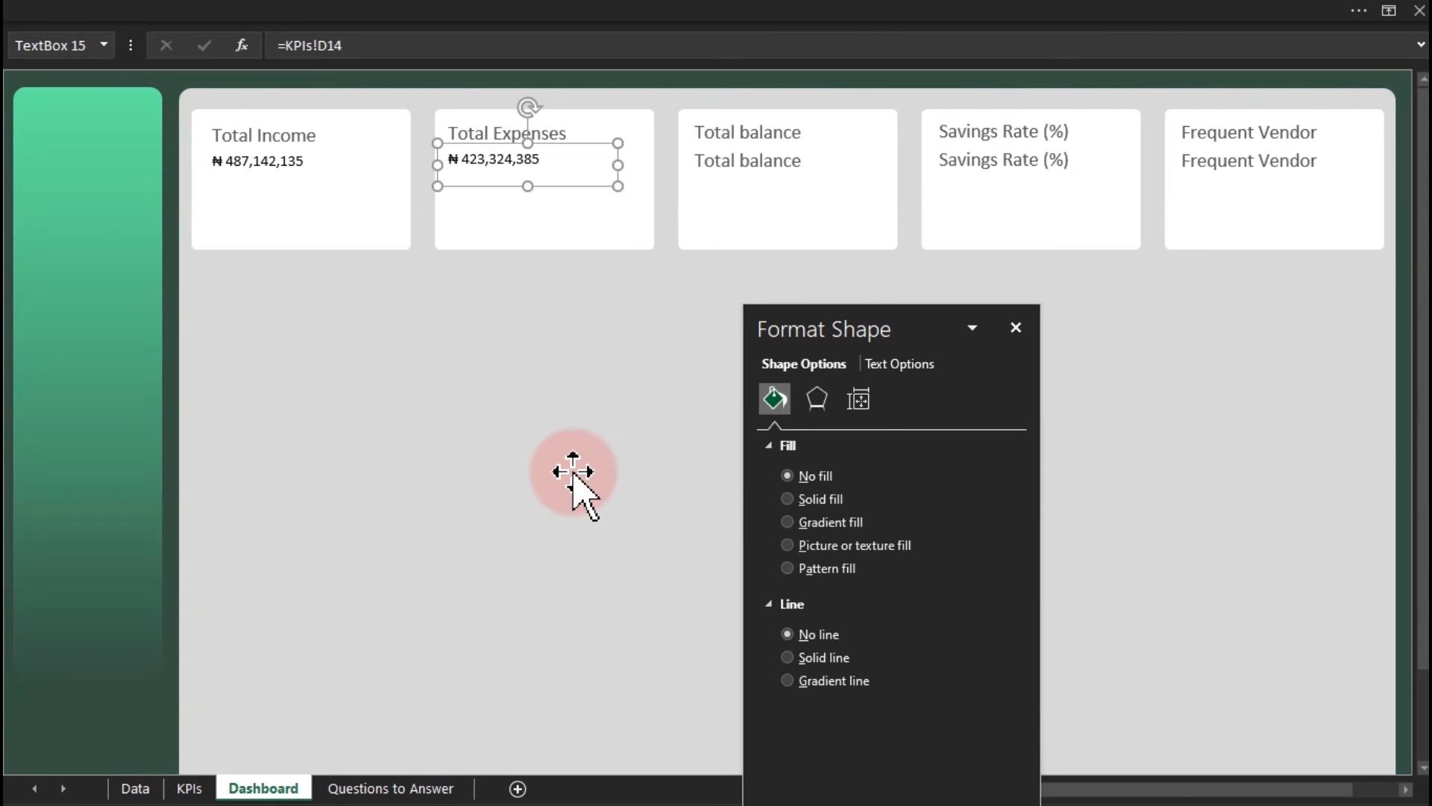
pyautogui.click(1016, 327)
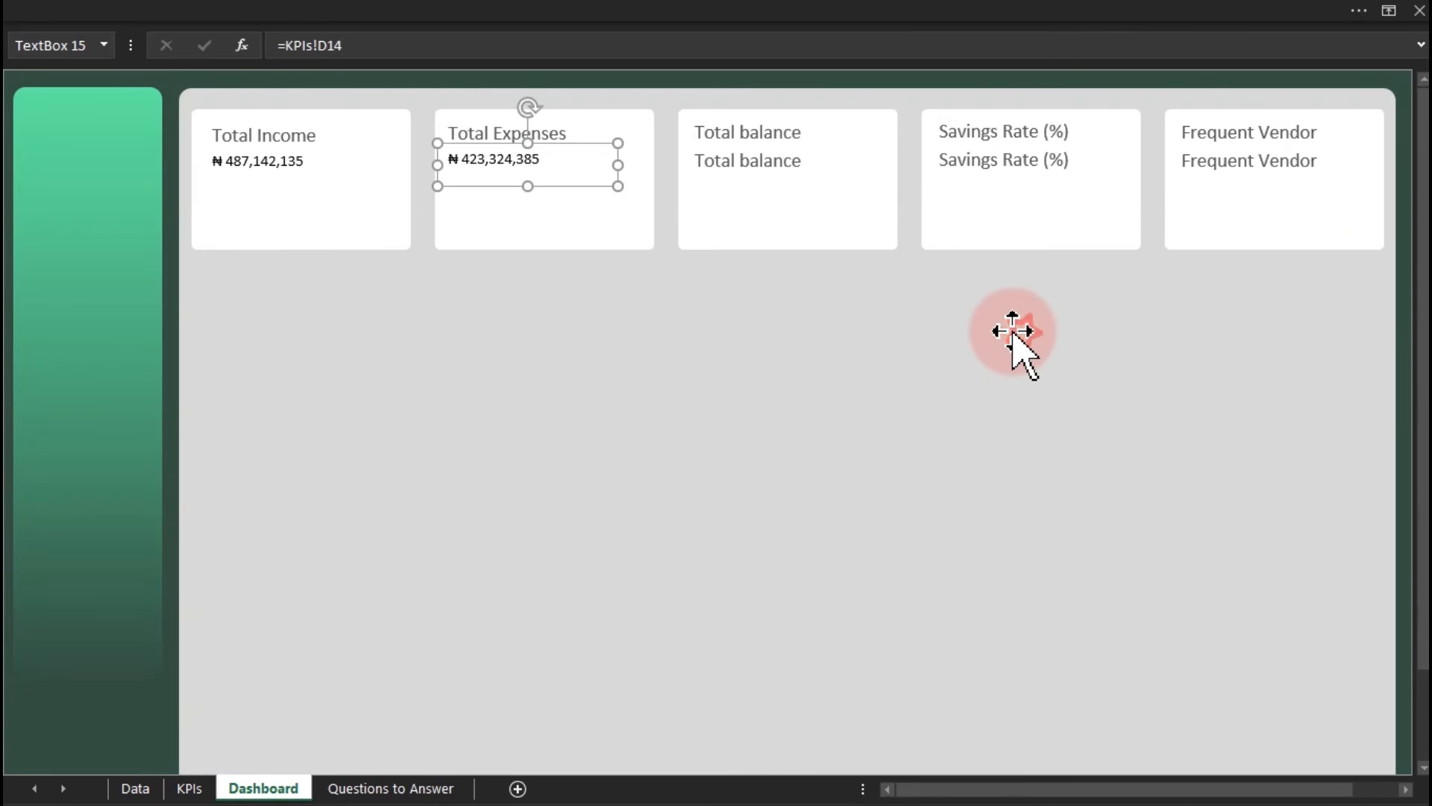
# Link the Total balance value box to KPIs!G3, showing ₦63,817,750.
pyautogui.click(760, 164)
pyautogui.click(549, 34)
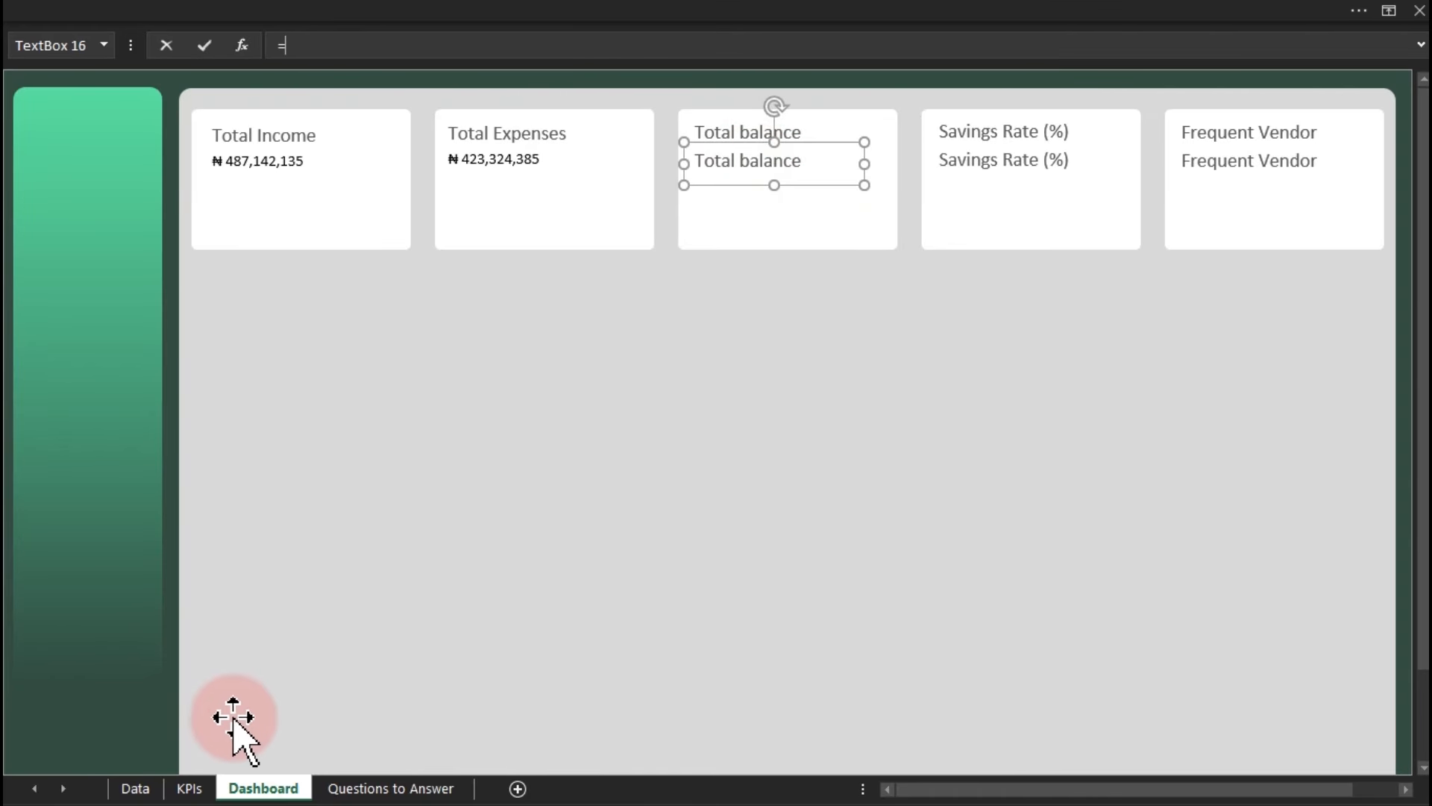
pyautogui.click(190, 788)
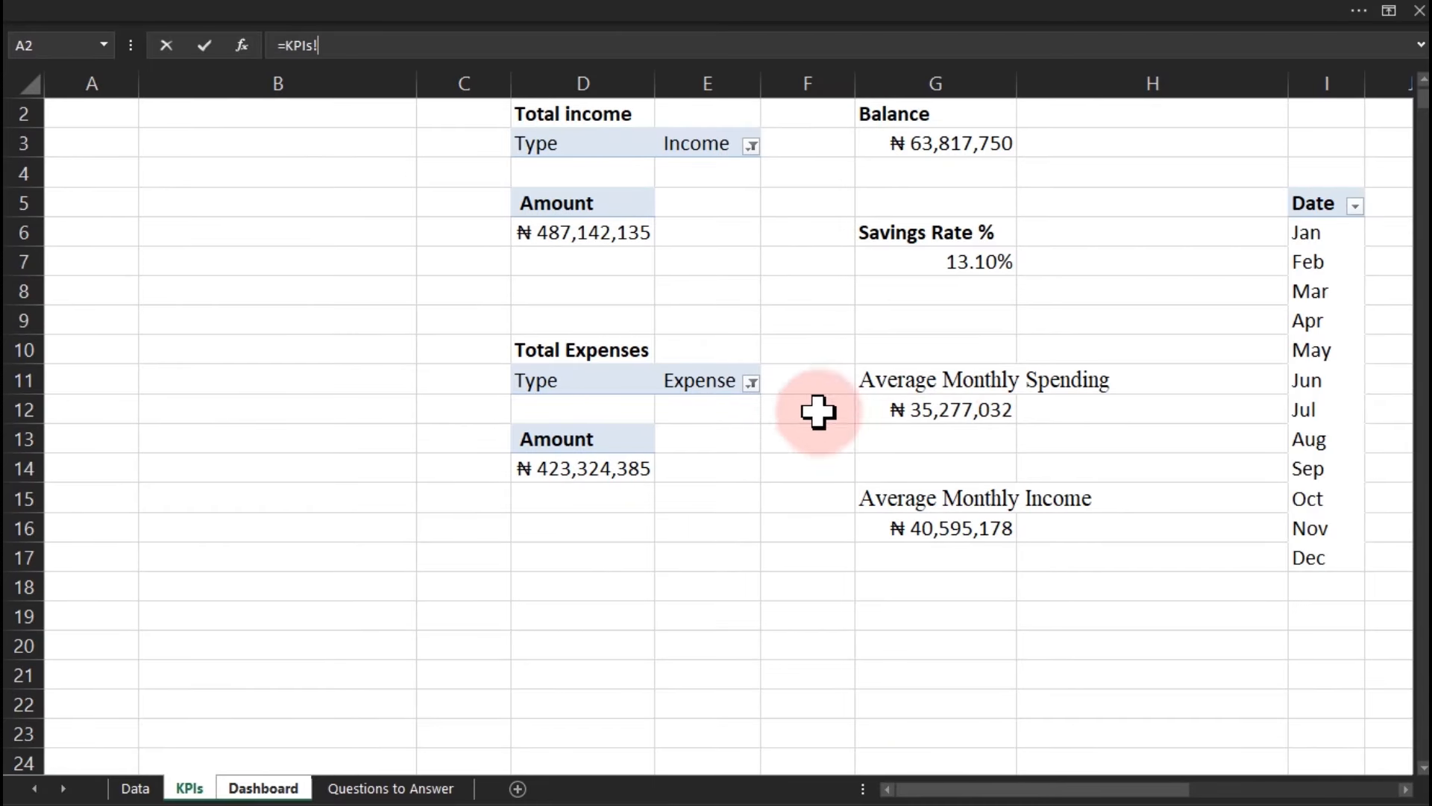
pyautogui.click(923, 144)
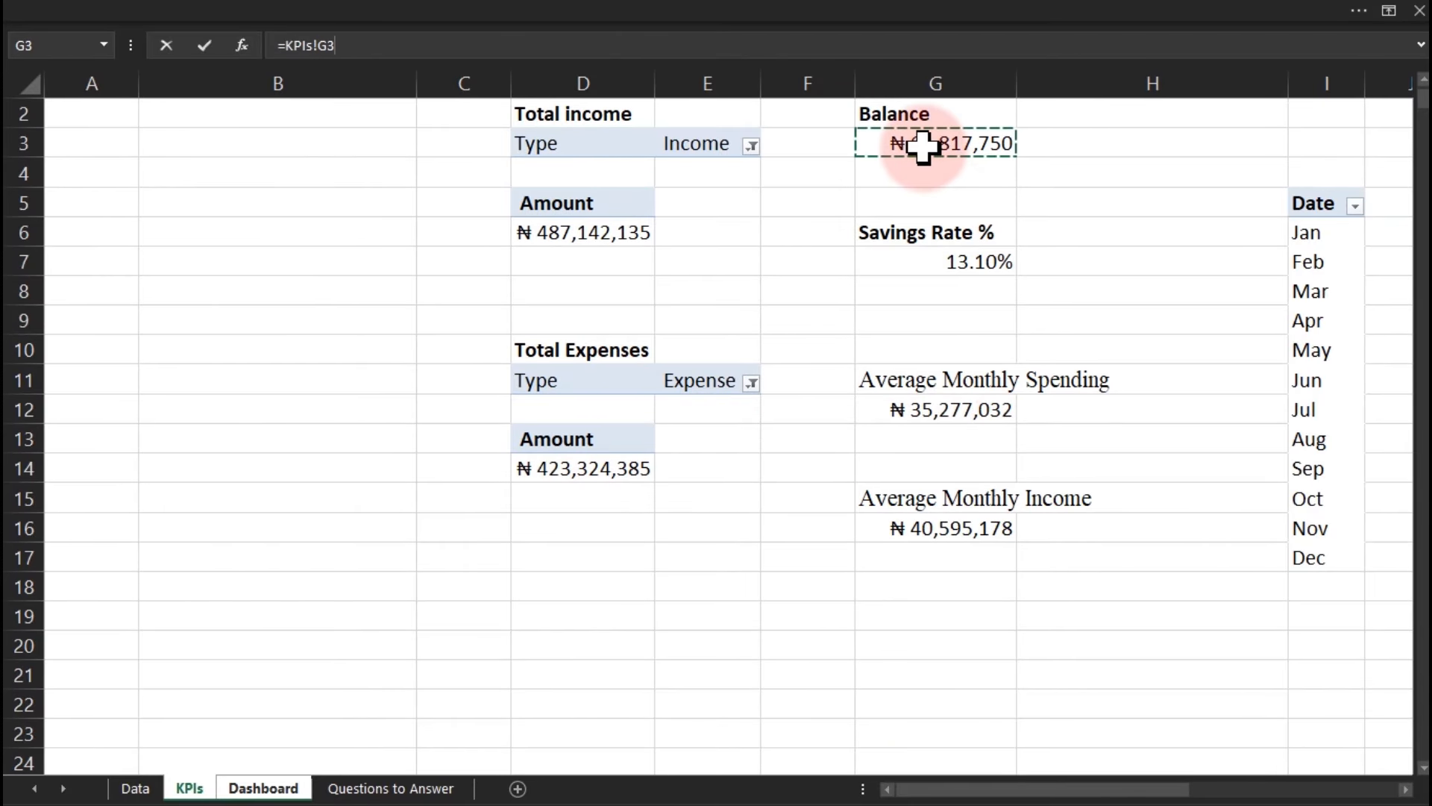
pyautogui.press('Return')
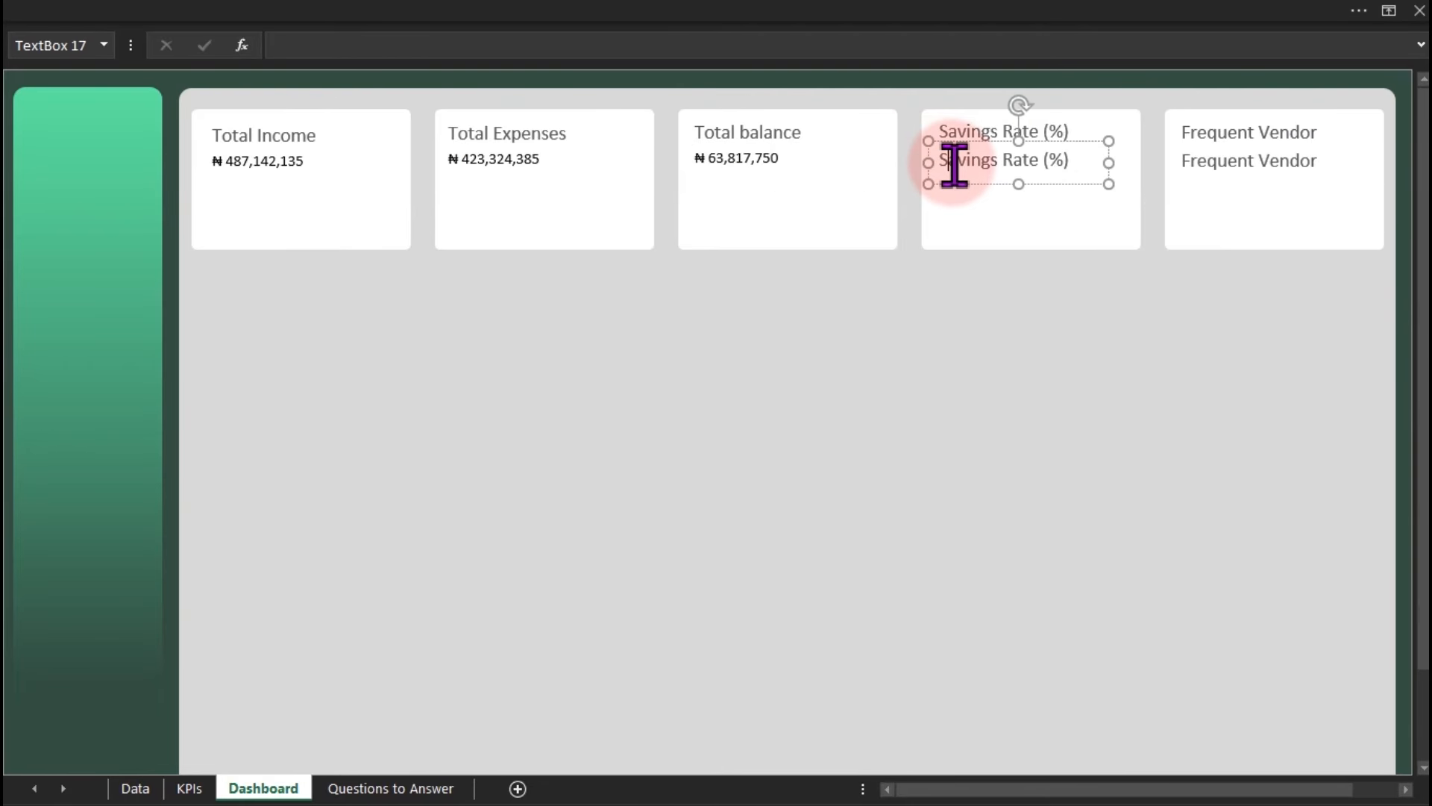
# Link the Savings Rate (%) value box to KPIs!G7, showing 13.10%.
pyautogui.click(820, 43)
pyautogui.write('=')
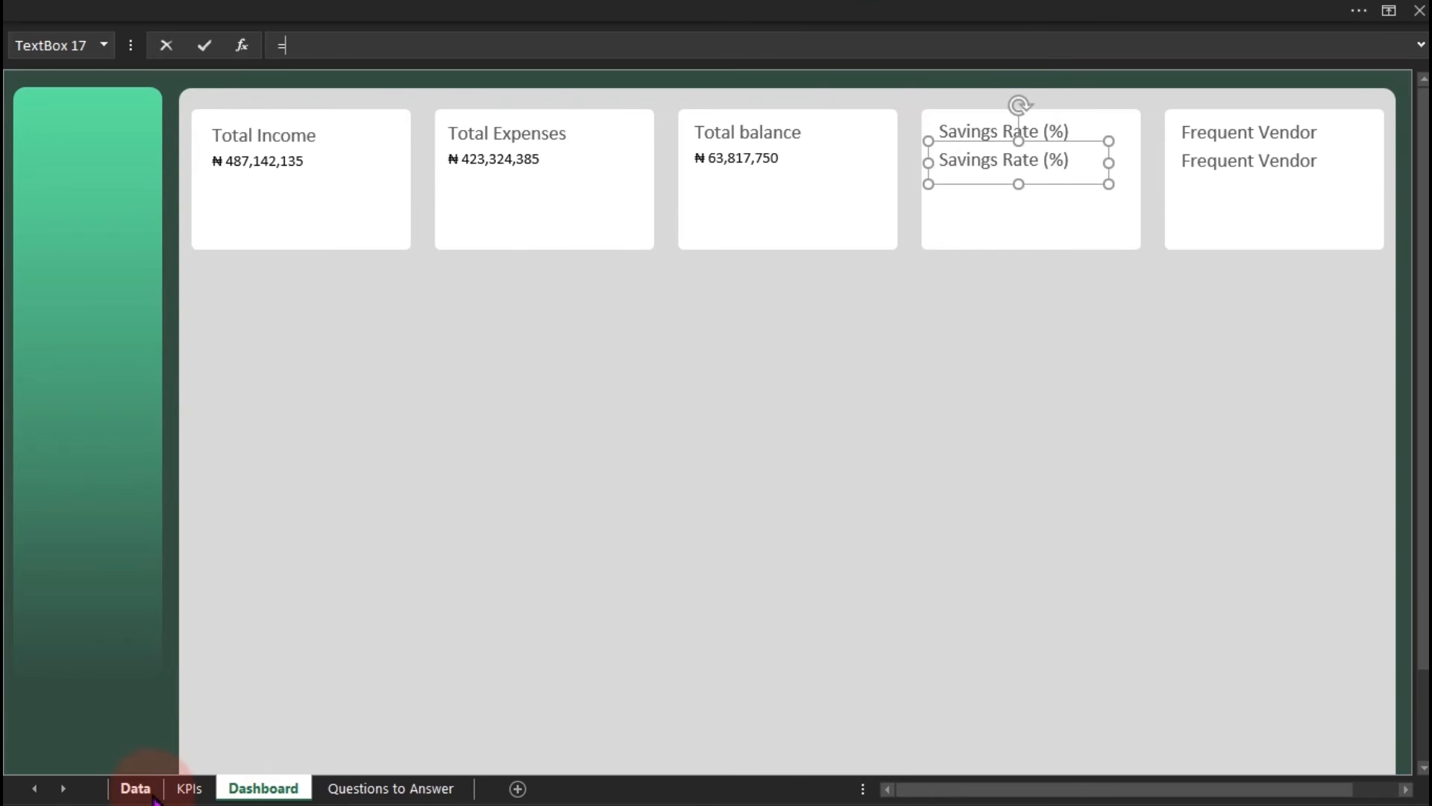
pyautogui.click(180, 789)
pyautogui.click(938, 260)
pyautogui.press('Return')
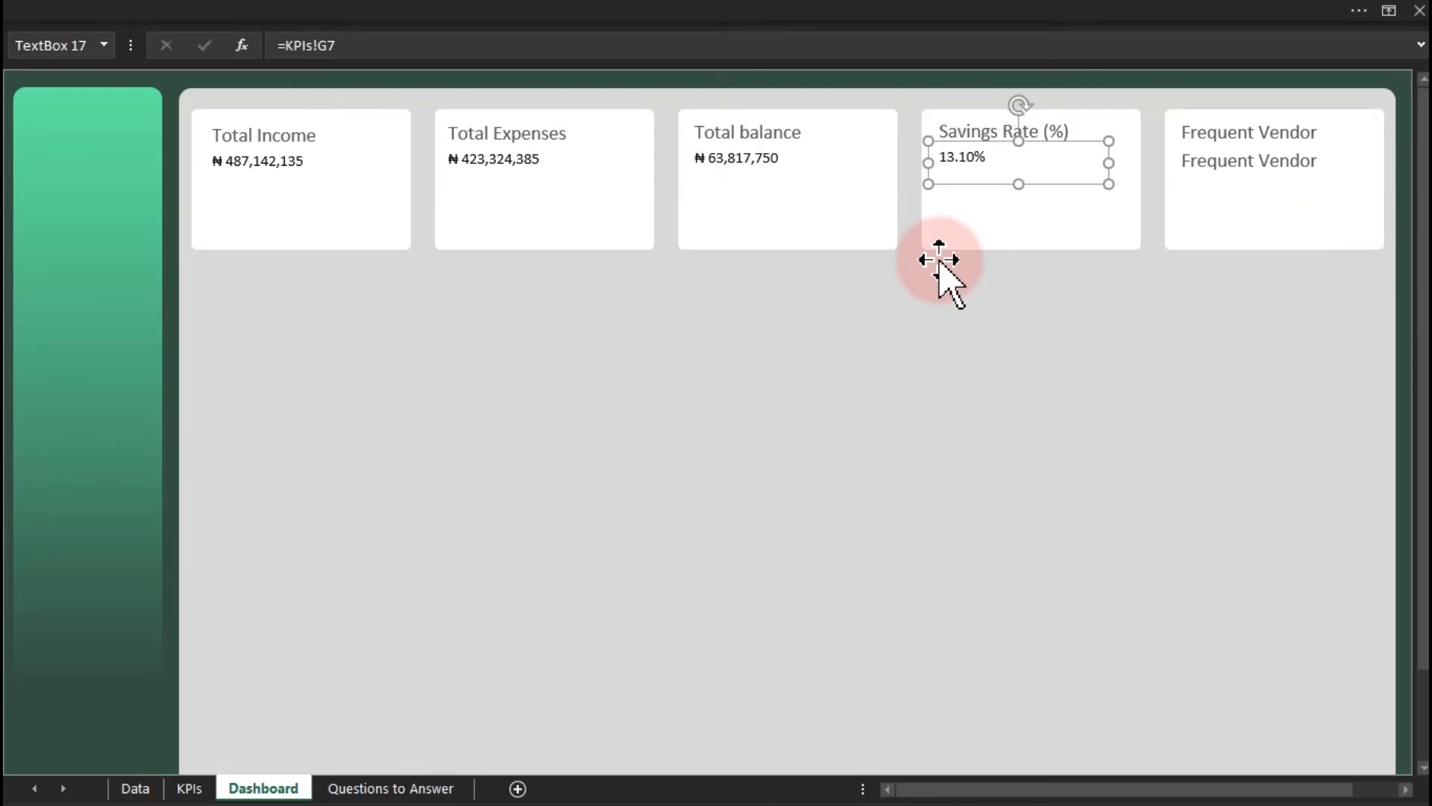
pyautogui.click(1288, 159)
# Link the Frequent Vendor value box to KPIs!Q9 so it displays MTN.
pyautogui.click(1068, 53)
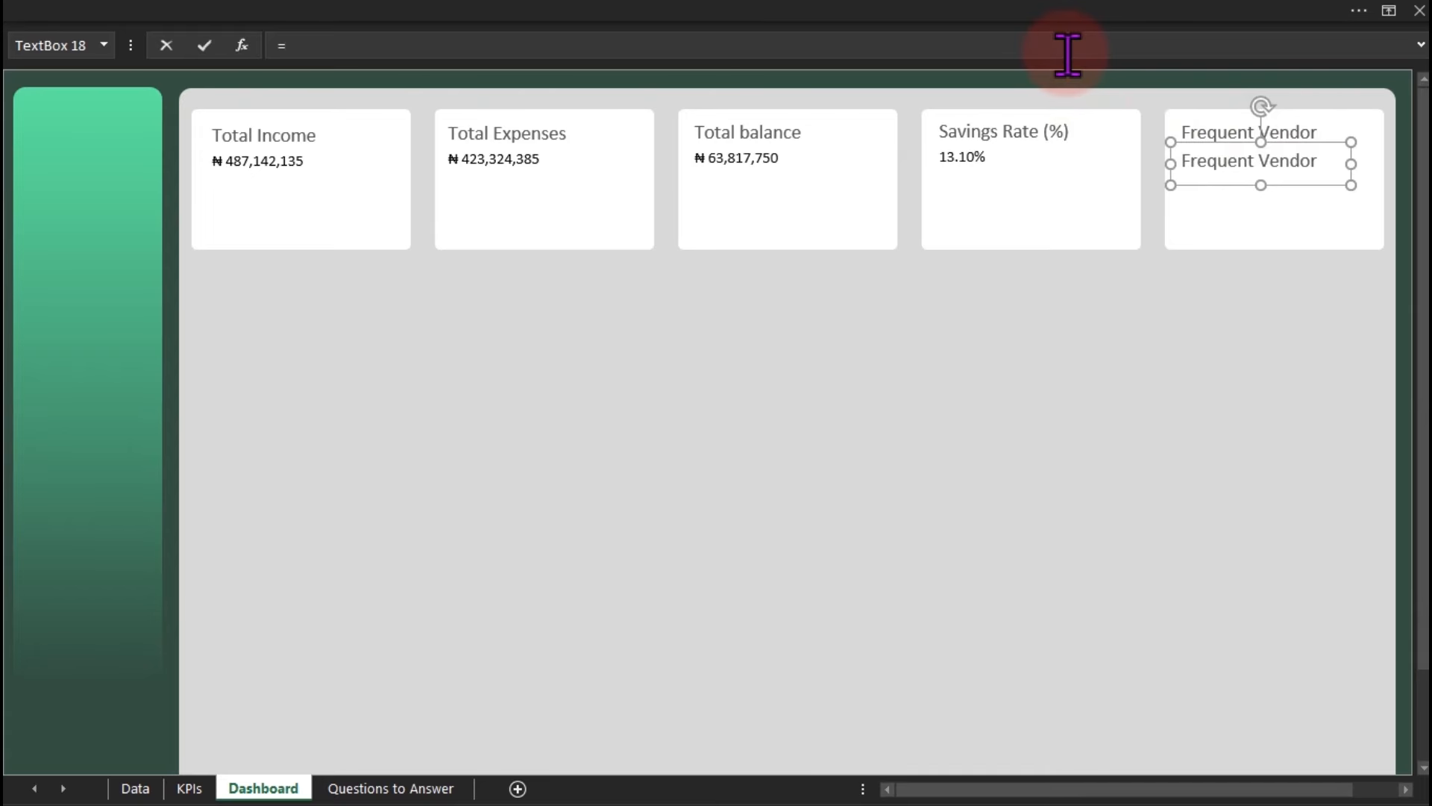
pyautogui.click(189, 788)
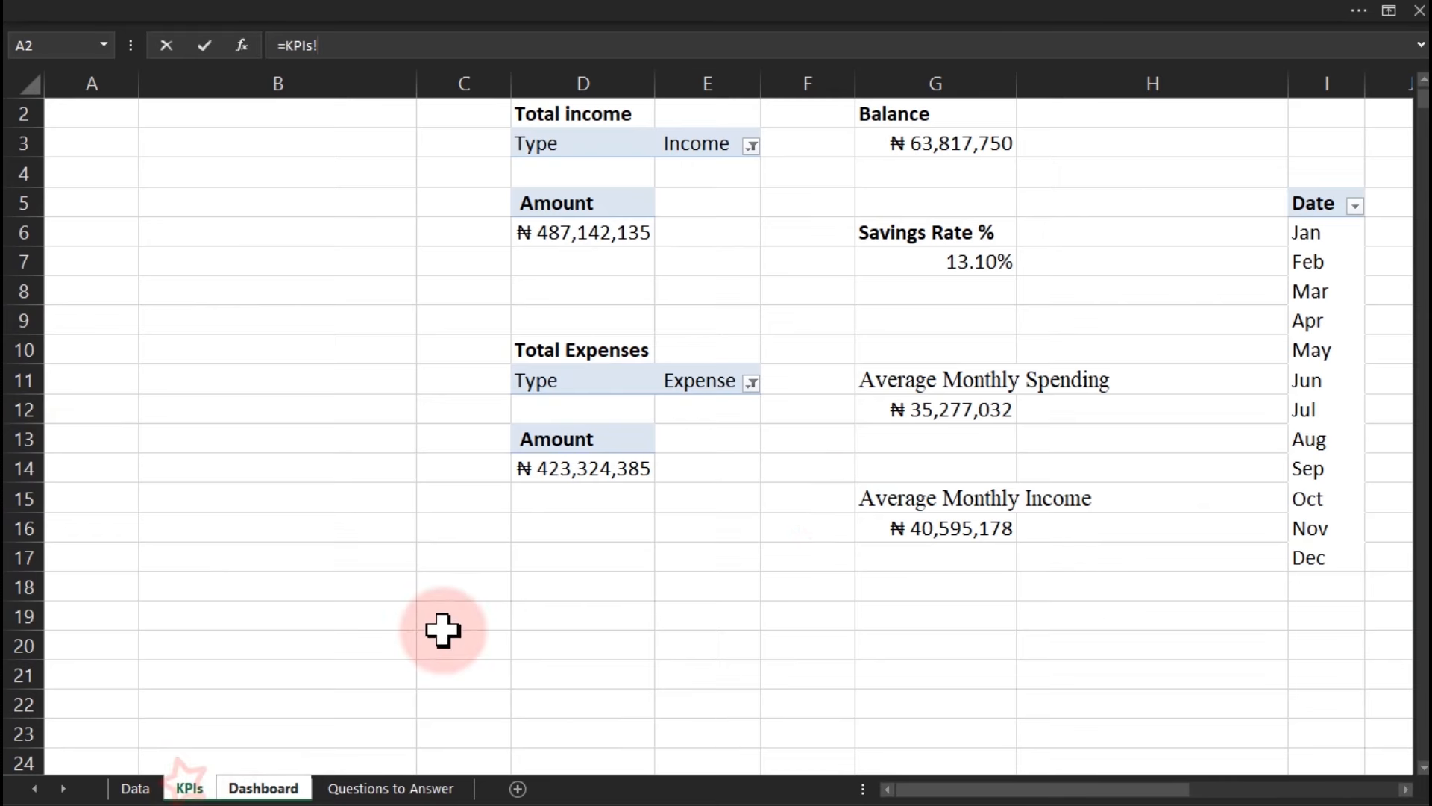
pyautogui.moveTo(1161, 796); pyautogui.dragTo(1388, 787)
pyautogui.click(1194, 322)
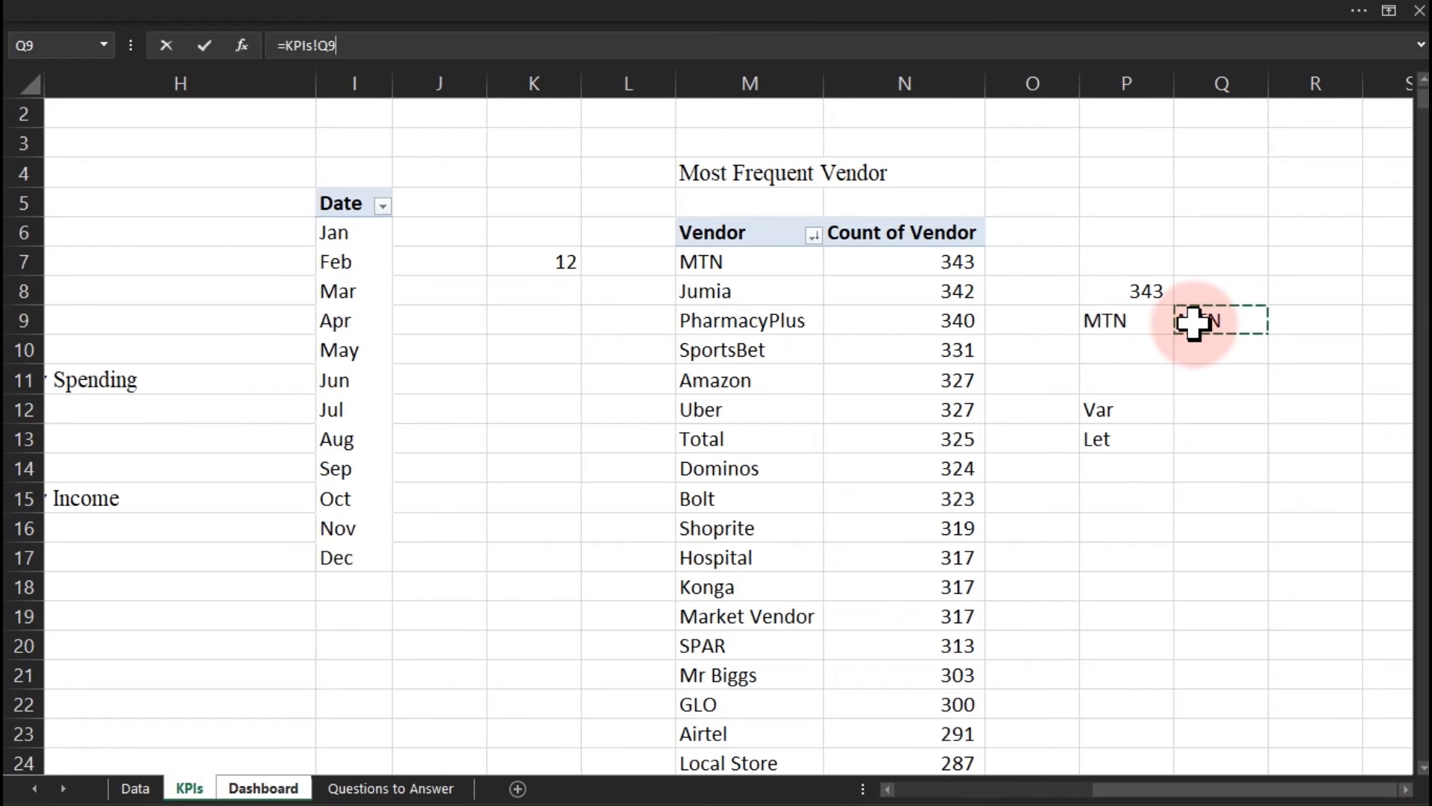
pyautogui.press('Return')
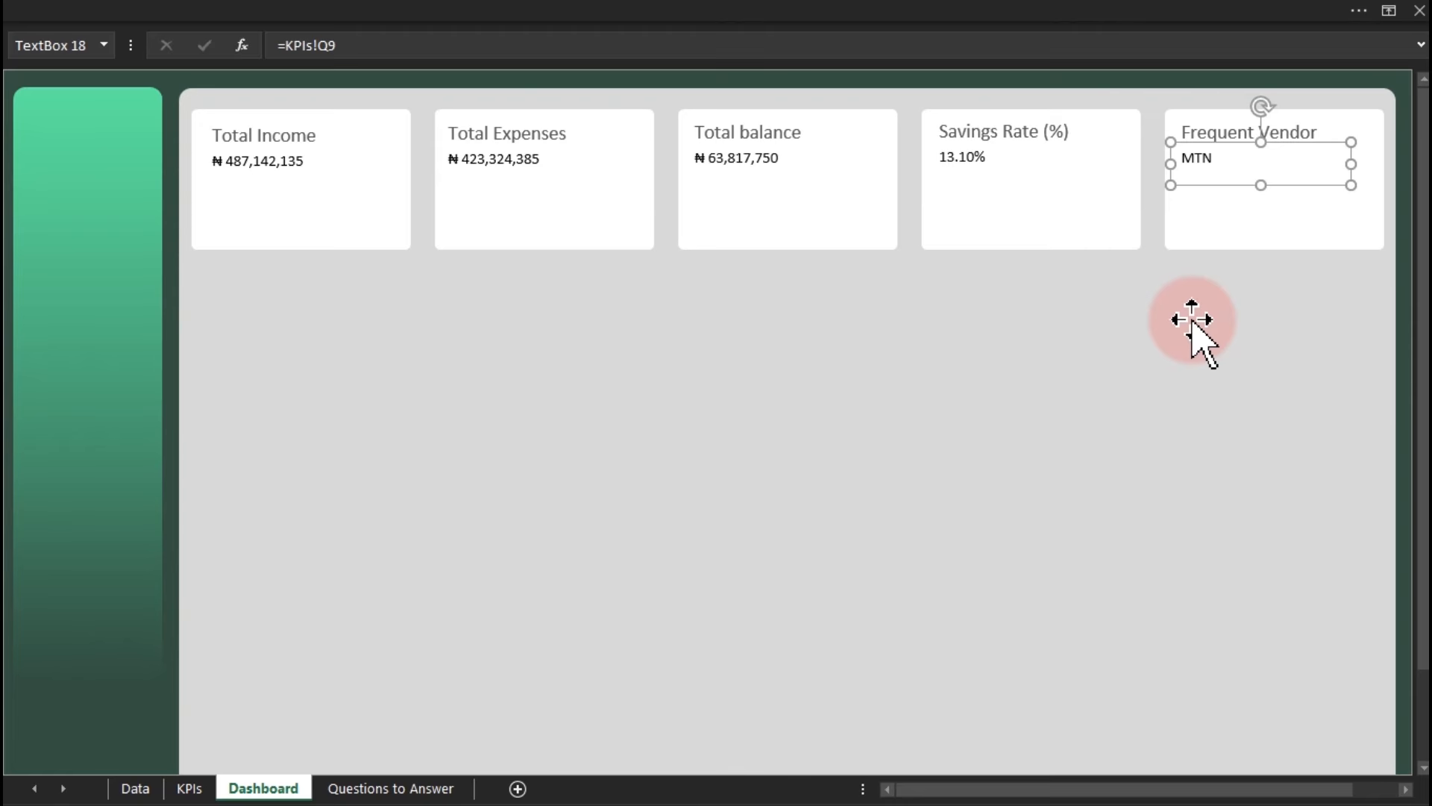
pyautogui.click(1192, 319)
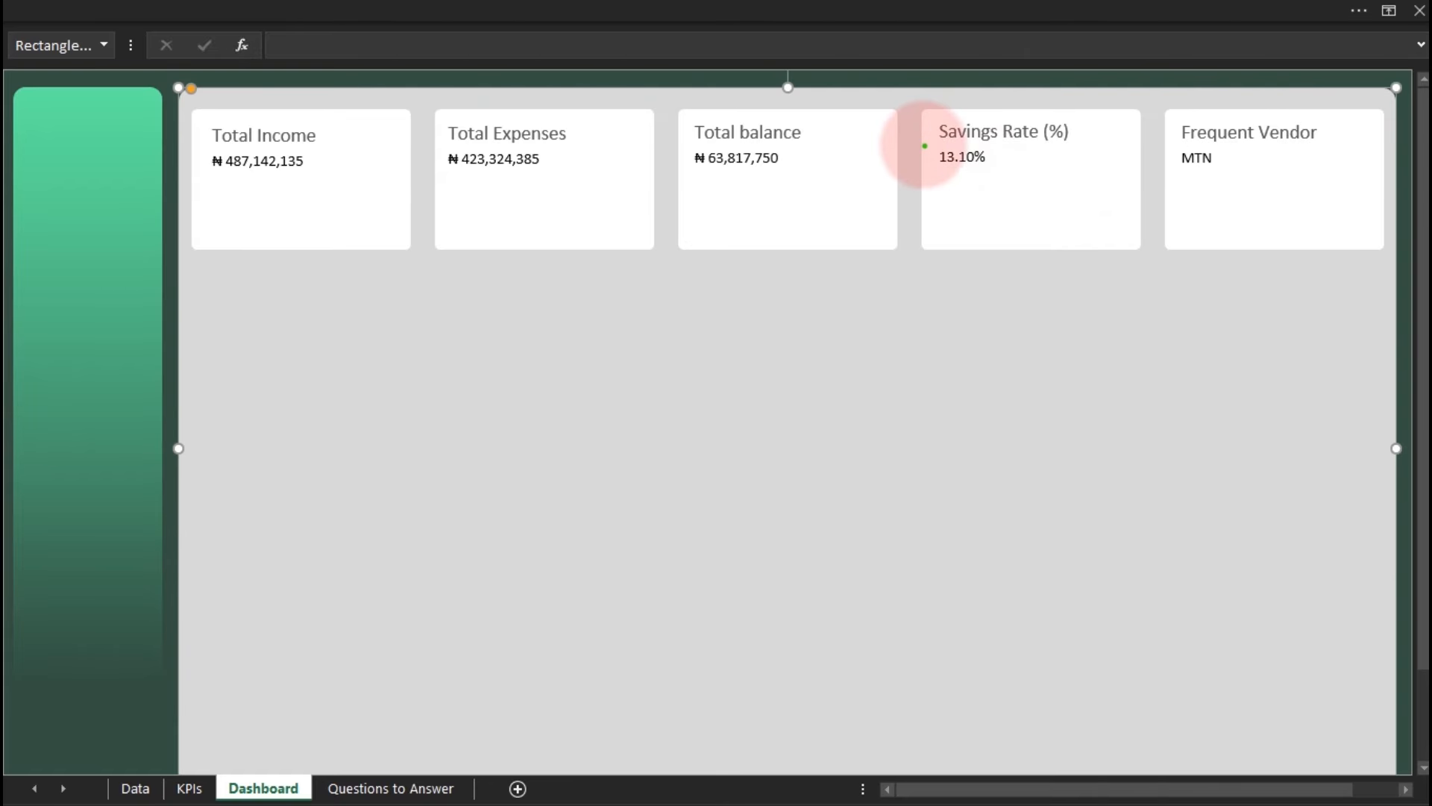
pyautogui.moveTo(925, 146); pyautogui.dragTo(1019, 177)
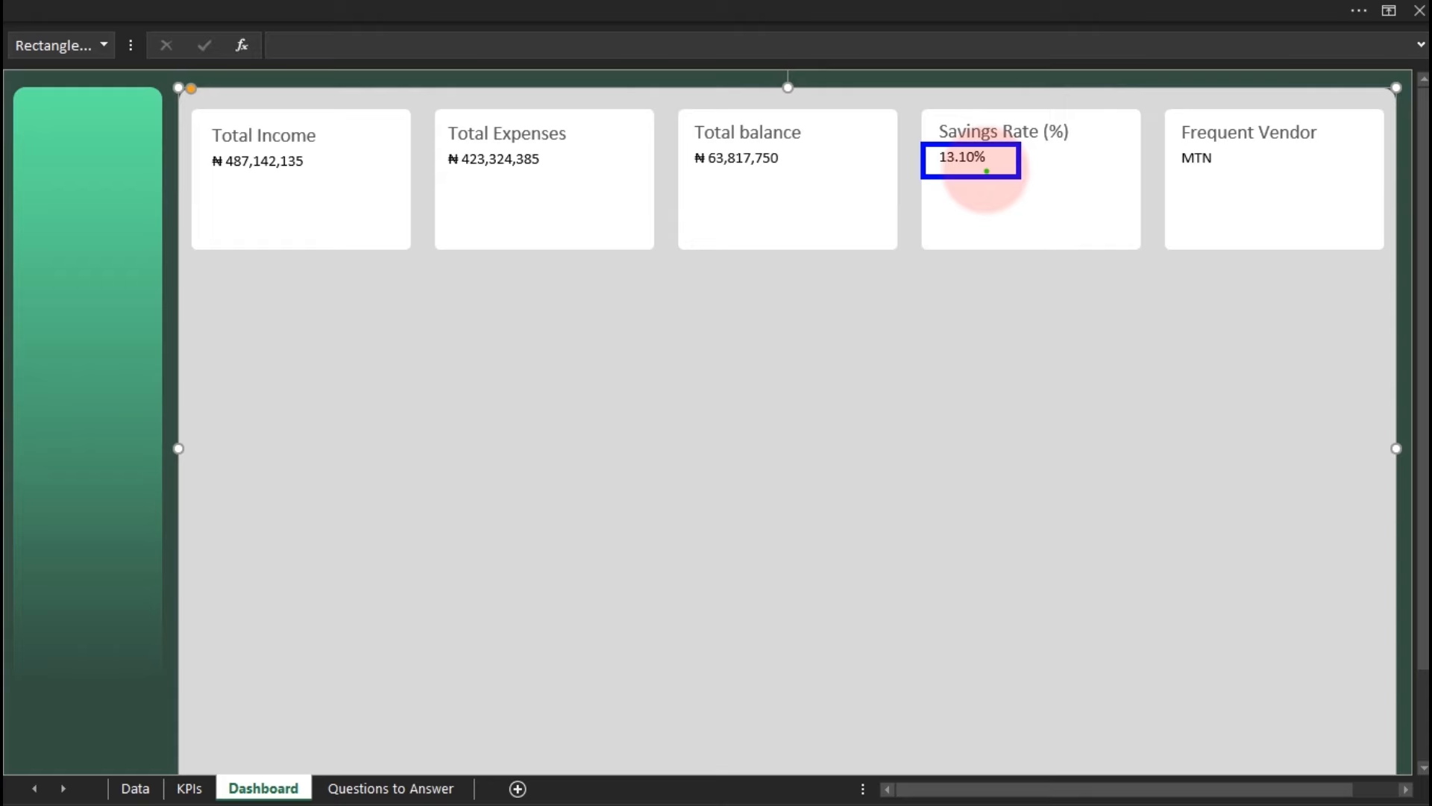
pyautogui.moveTo(986, 171); pyautogui.dragTo(987, 228)
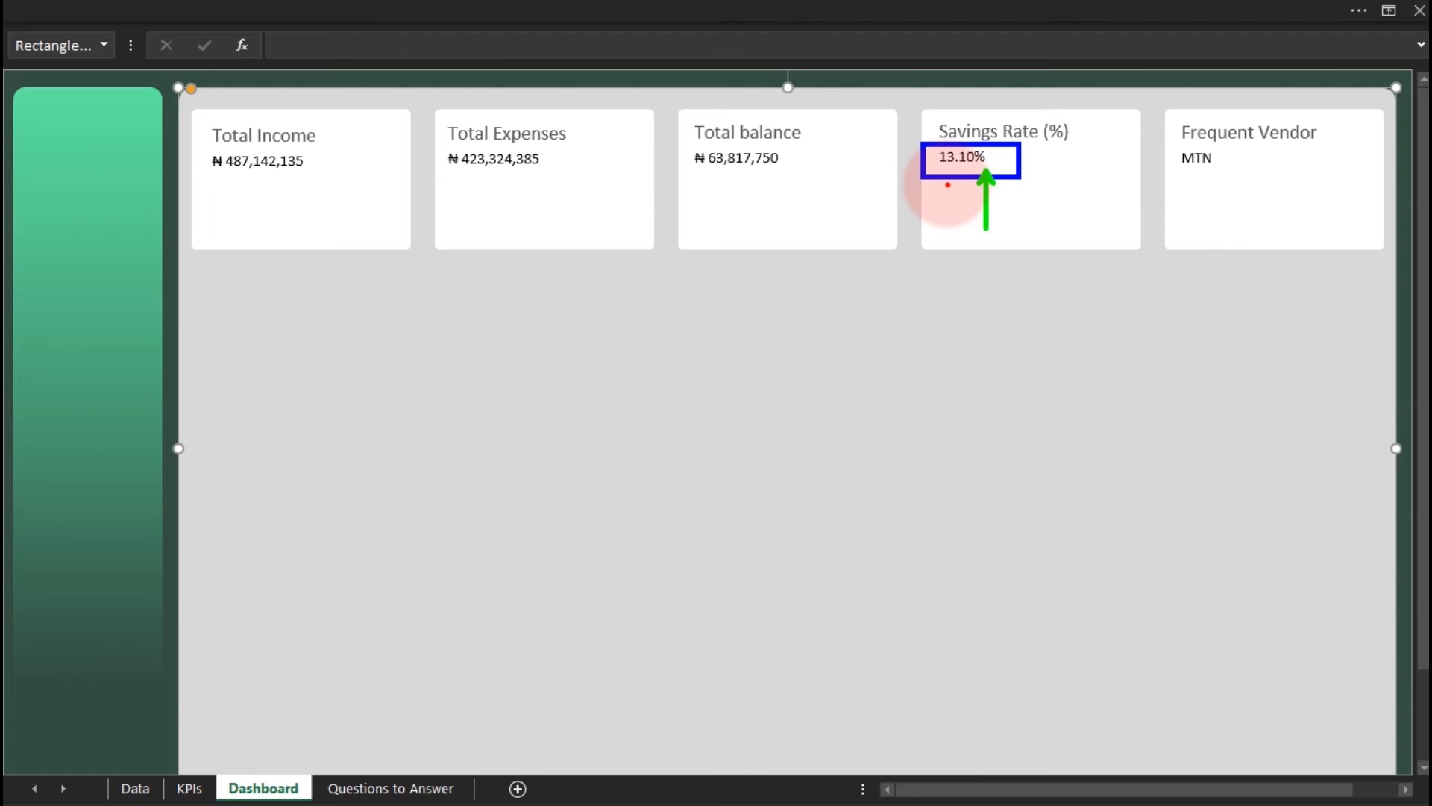
pyautogui.moveTo(936, 149); pyautogui.dragTo(926, 114)
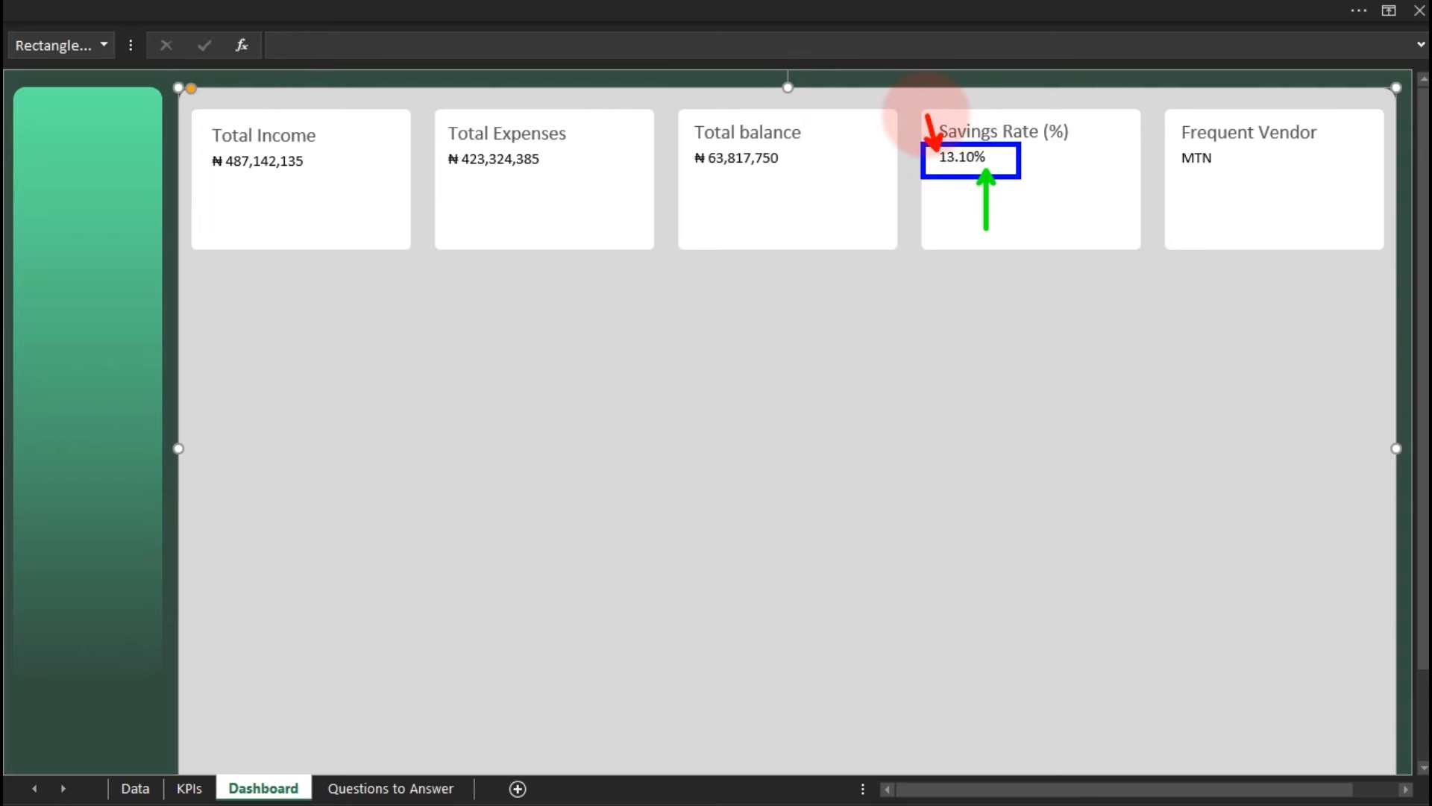
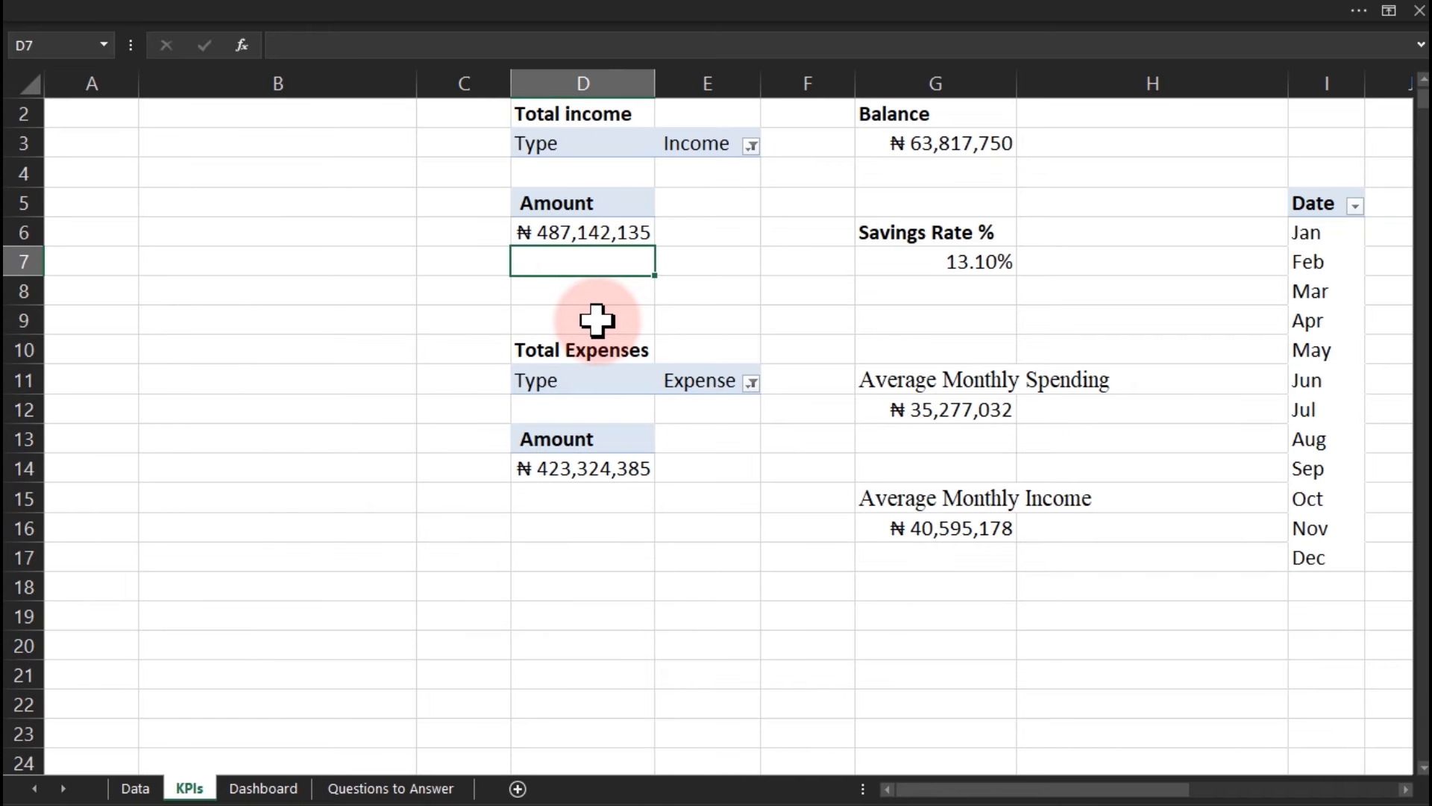
pyautogui.write('=')
pyautogui.write('if')
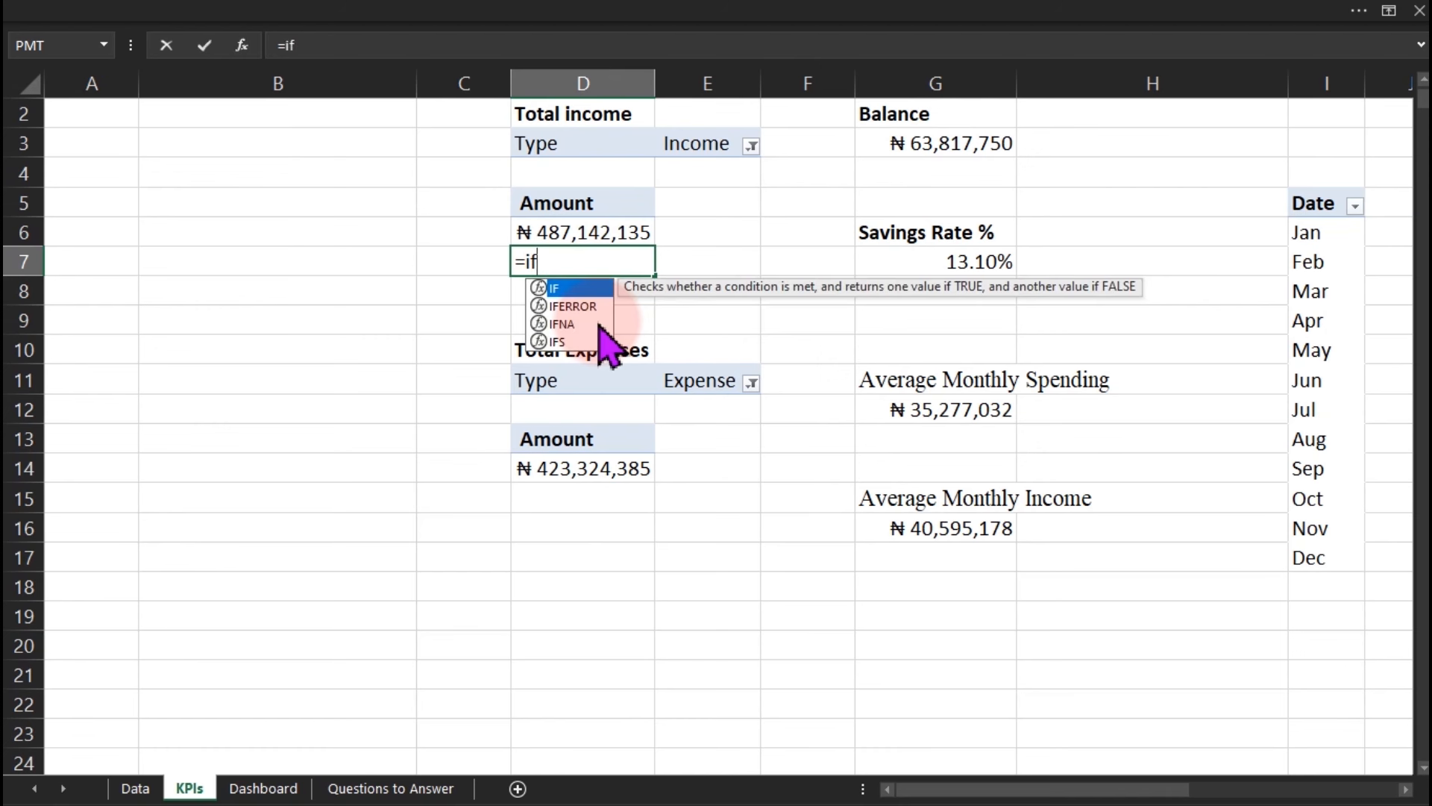
pyautogui.press('Tab')
pyautogui.click(581, 234)
pyautogui.write('>=')
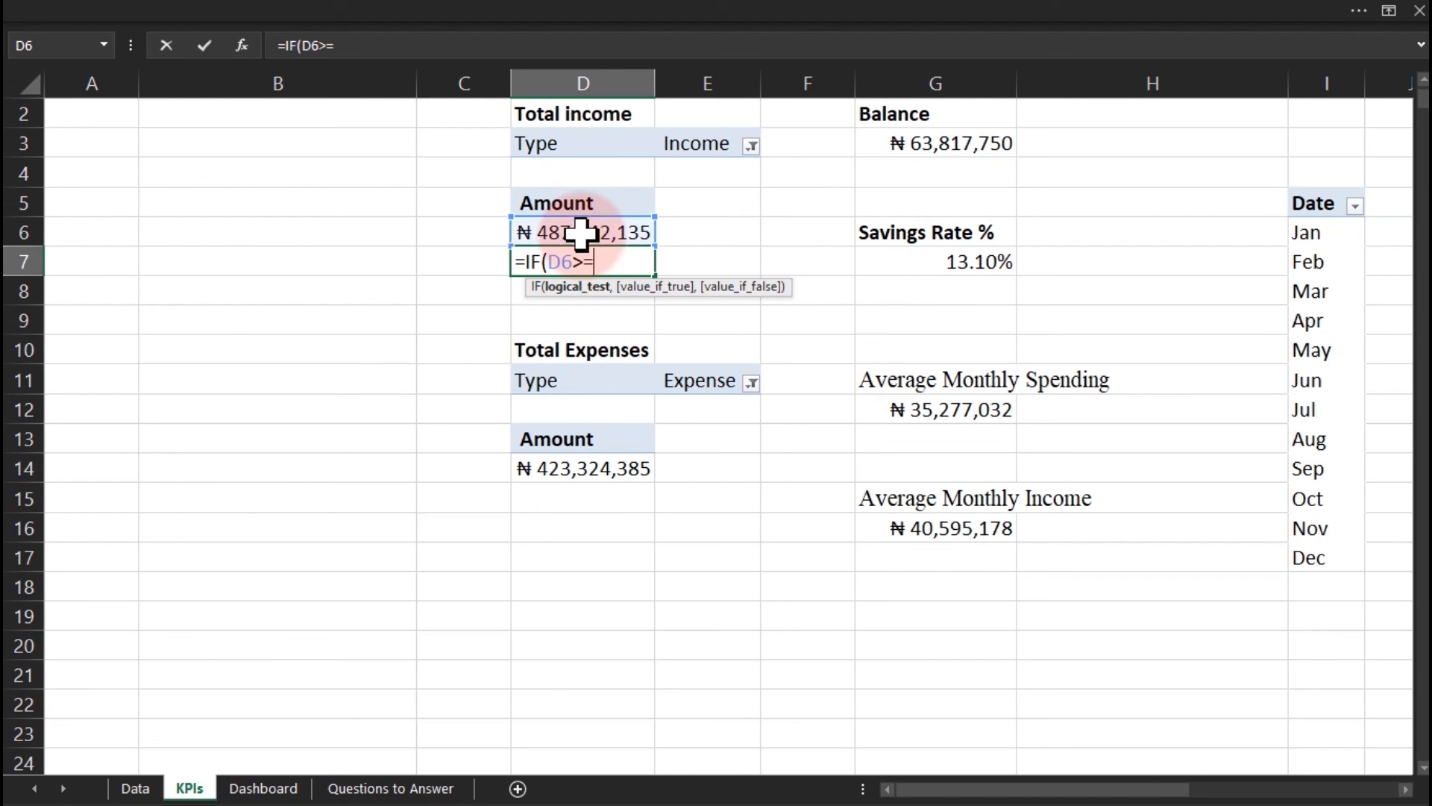
pyautogui.write('1000000000')
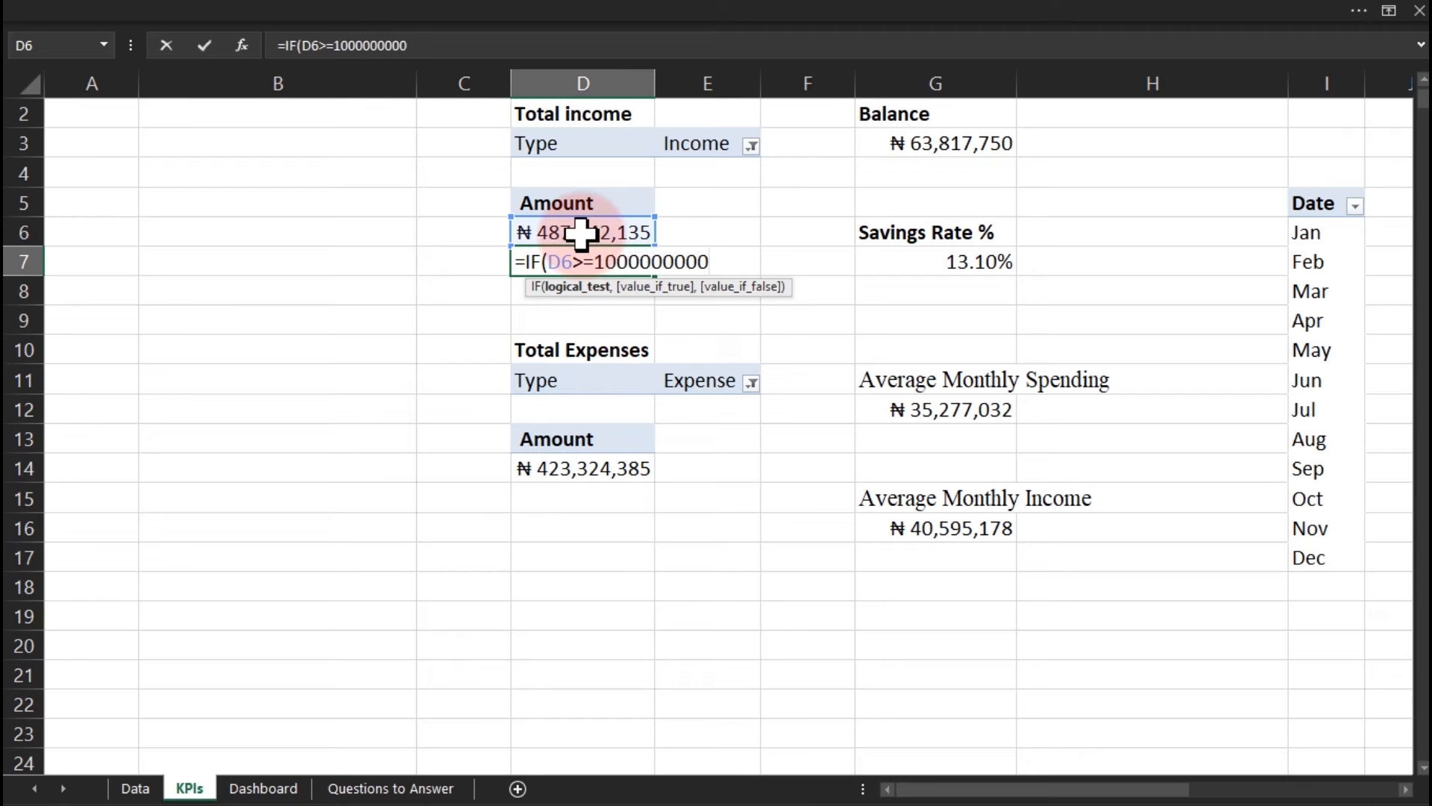
pyautogui.write(',')
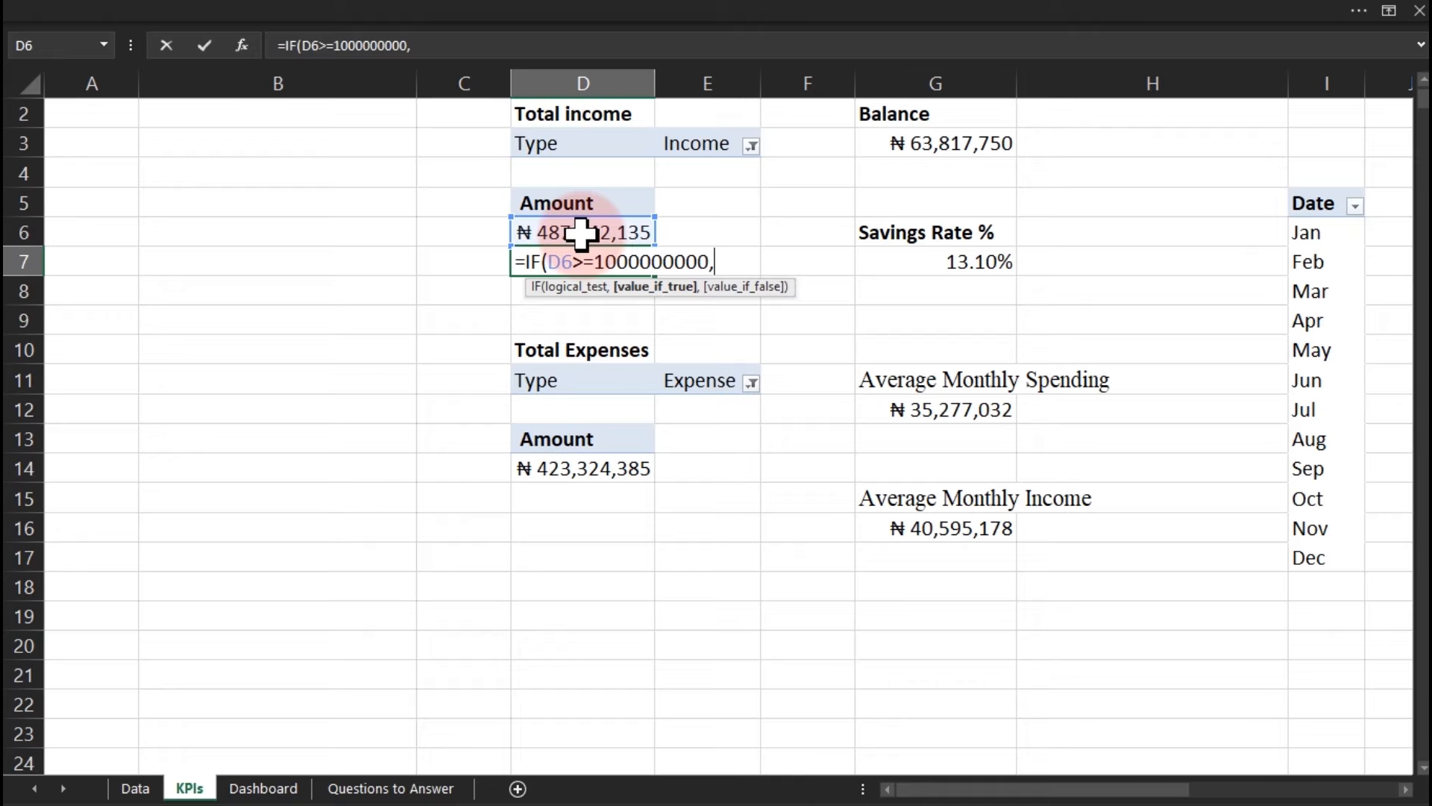
pyautogui.write('te')
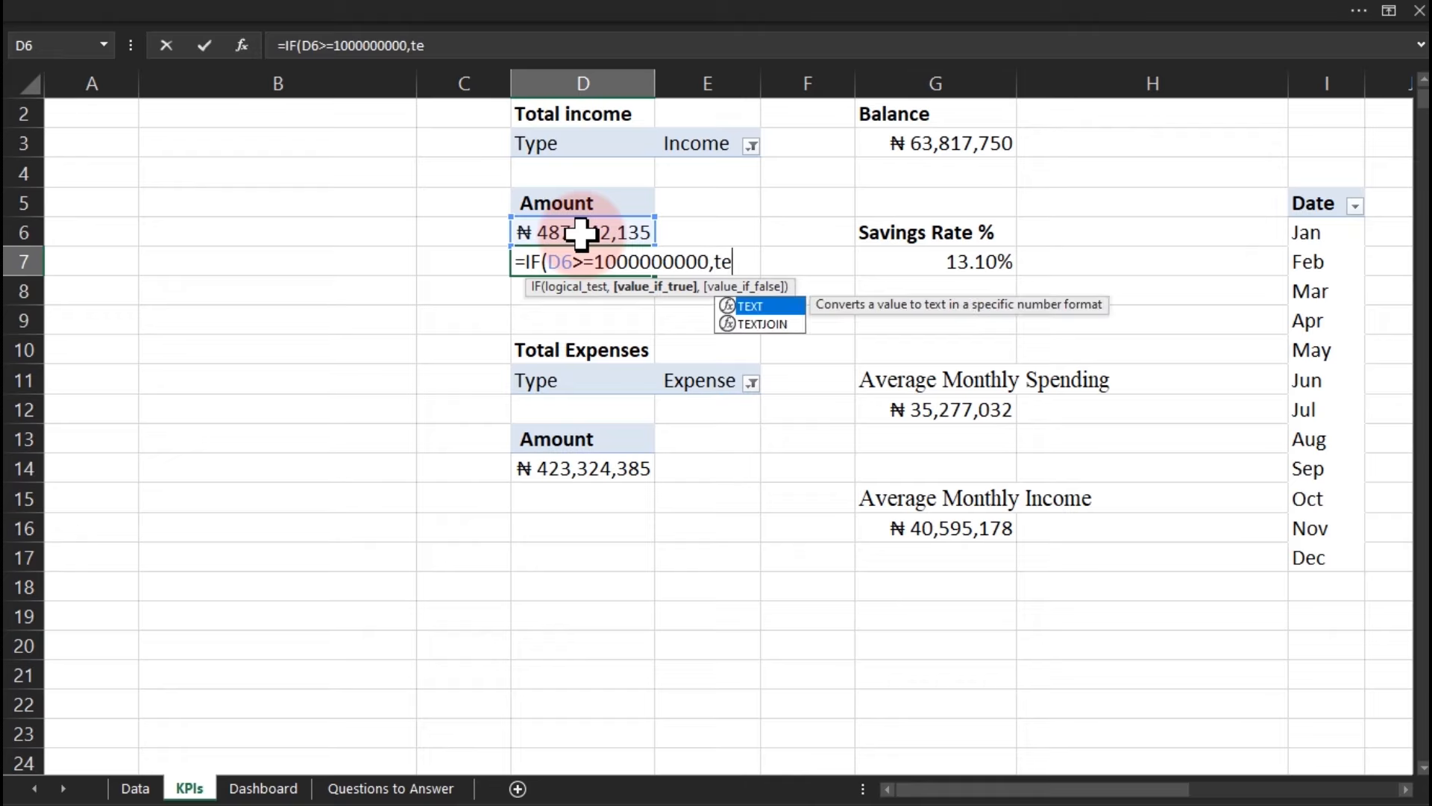
pyautogui.press('Tab')
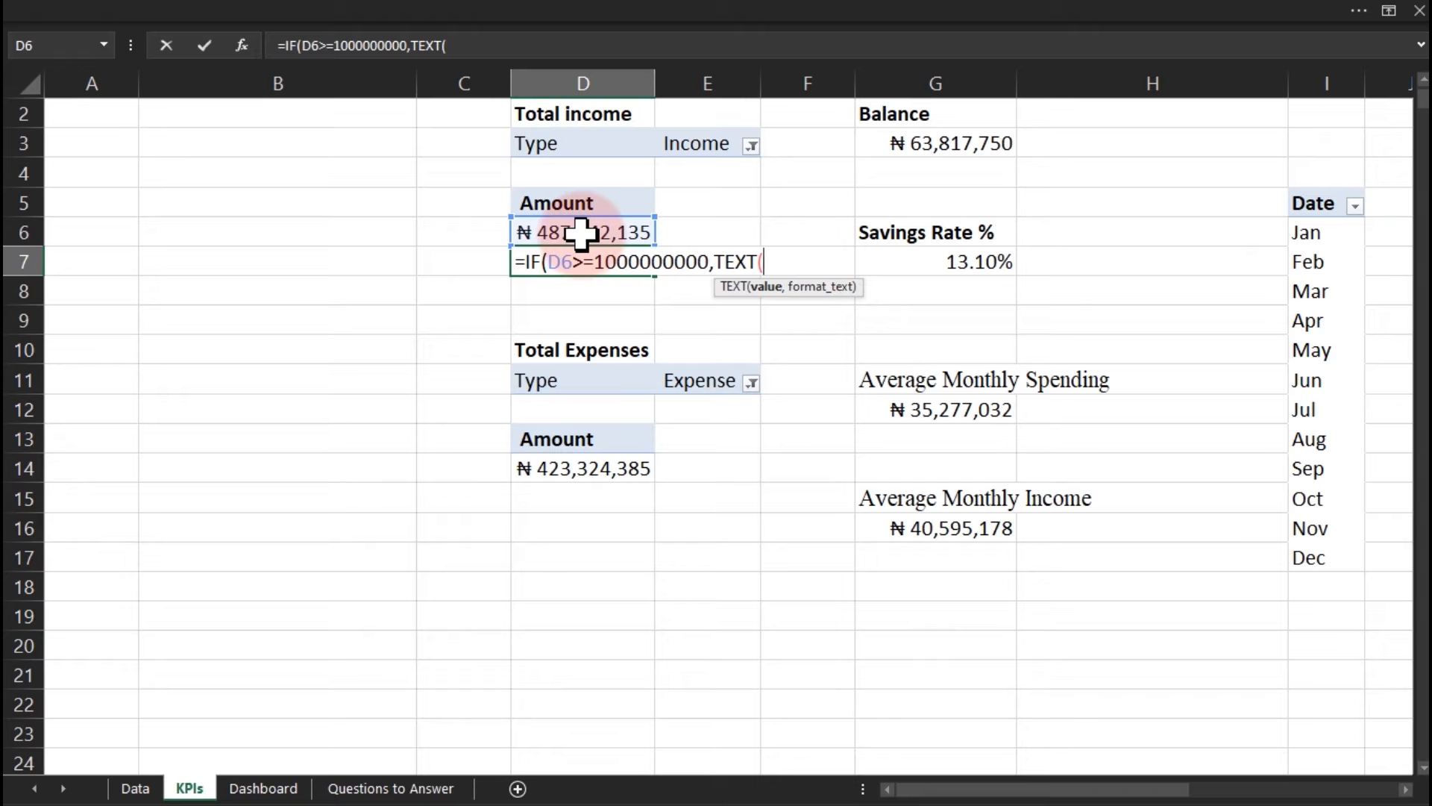
pyautogui.click(578, 234)
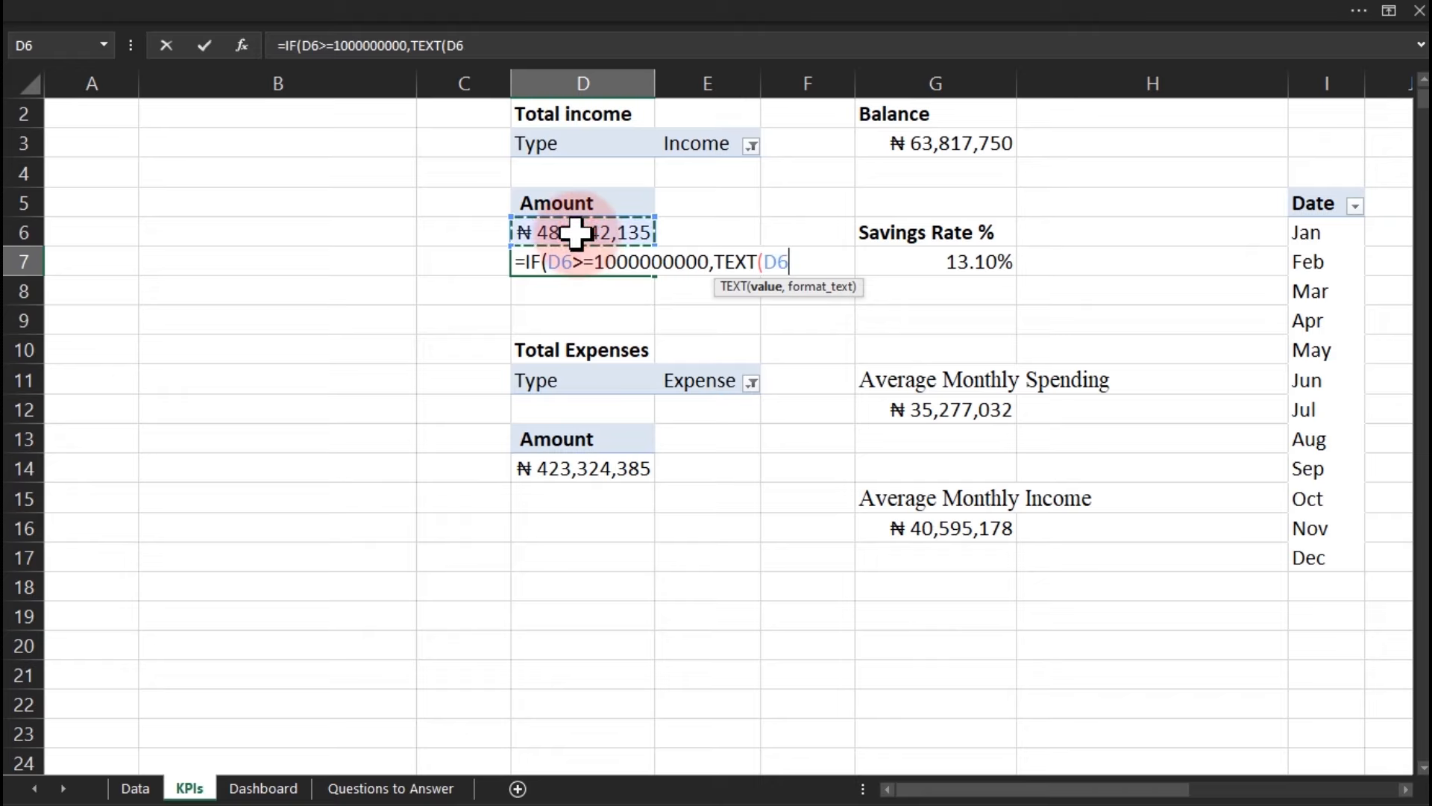
pyautogui.write('/10')
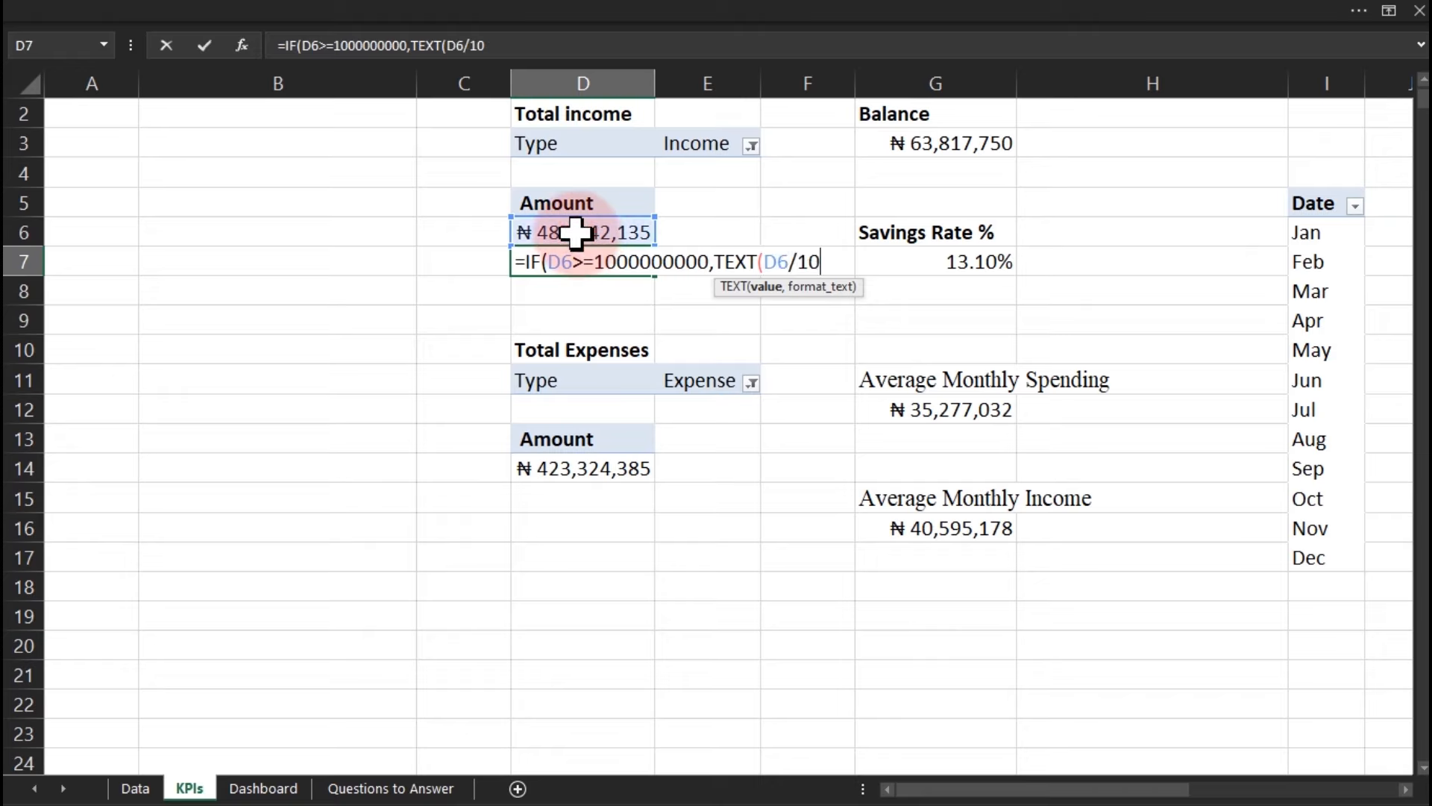
pyautogui.write('00000000')
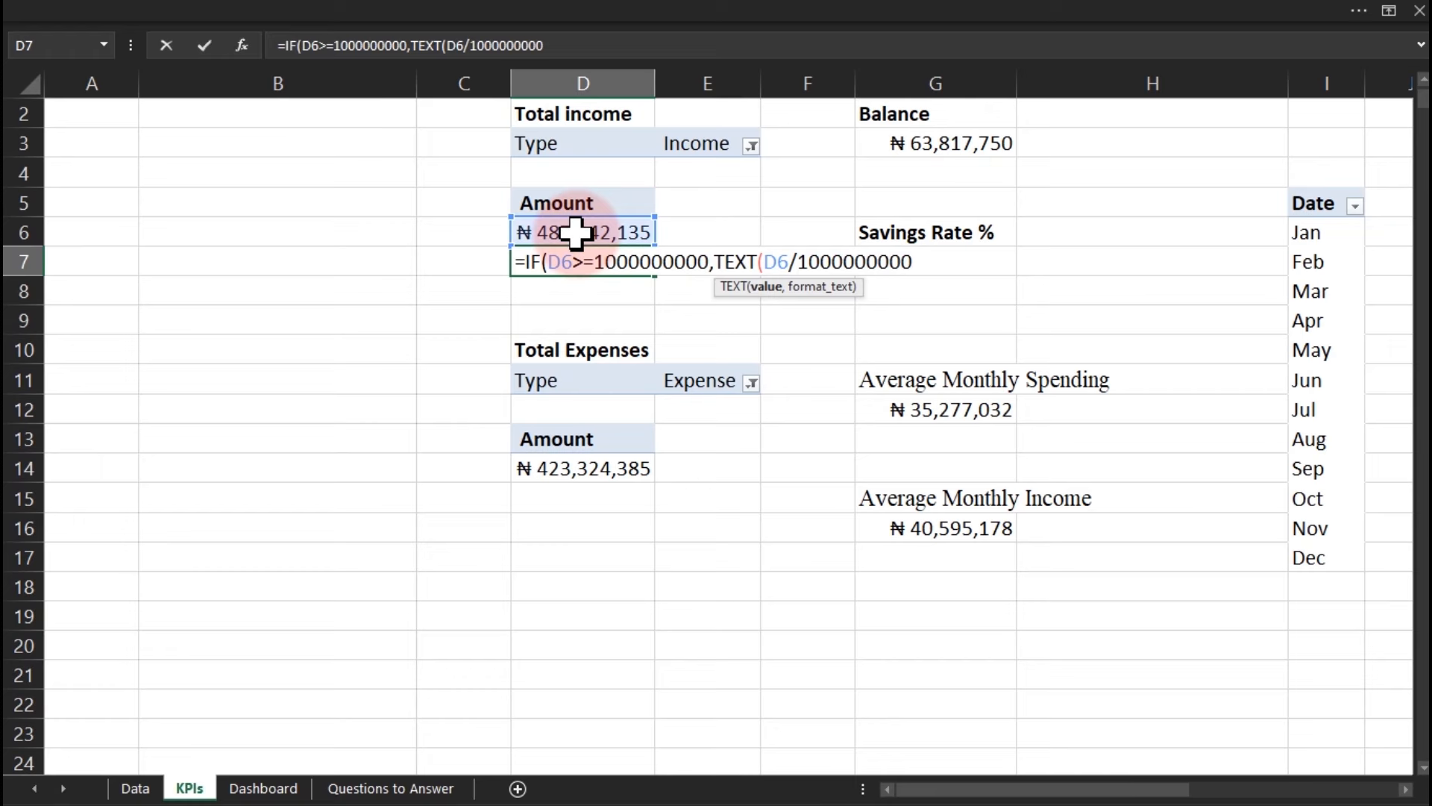
pyautogui.write(',"0.00')
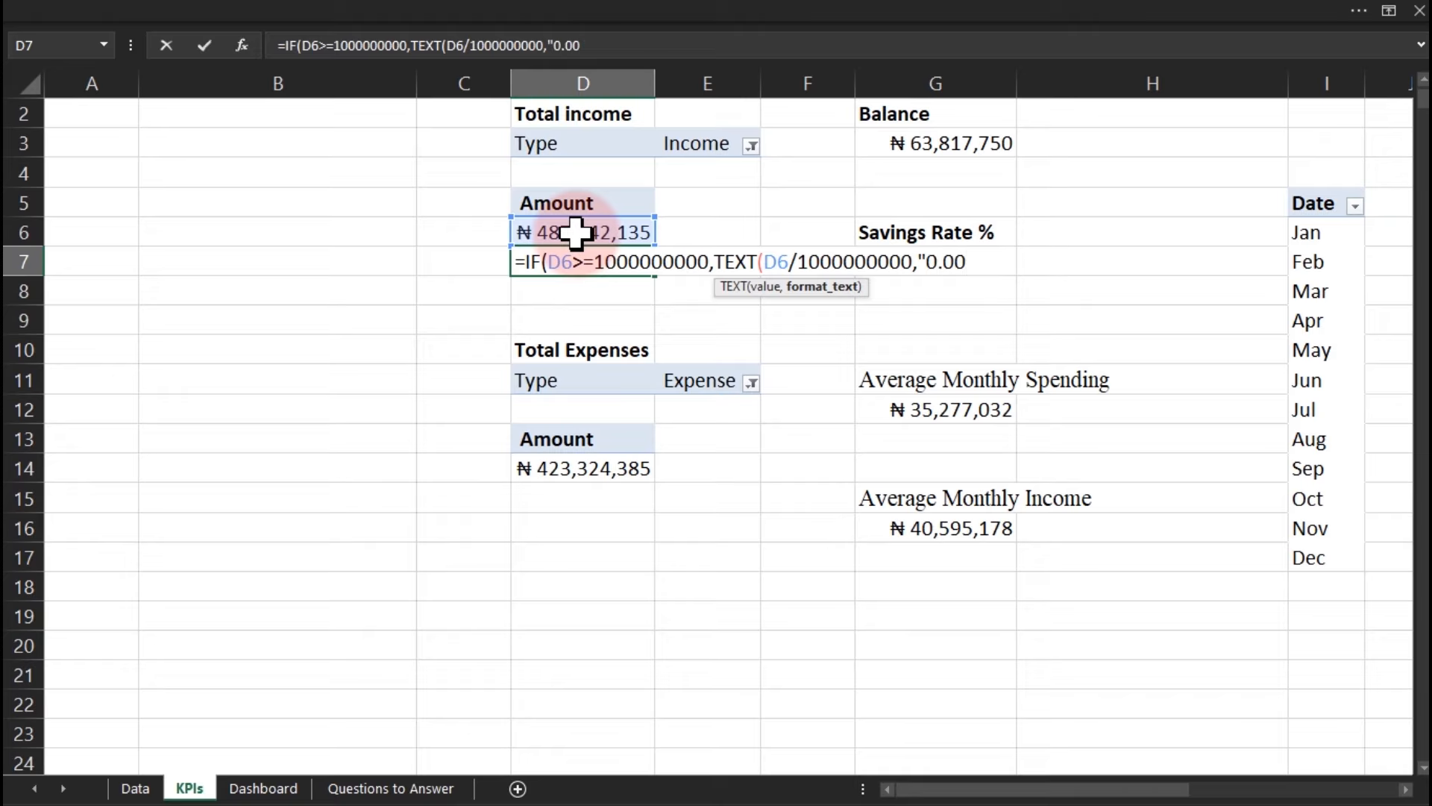
pyautogui.write('"')
pyautogui.write('& "B"')
pyautogui.write(',')
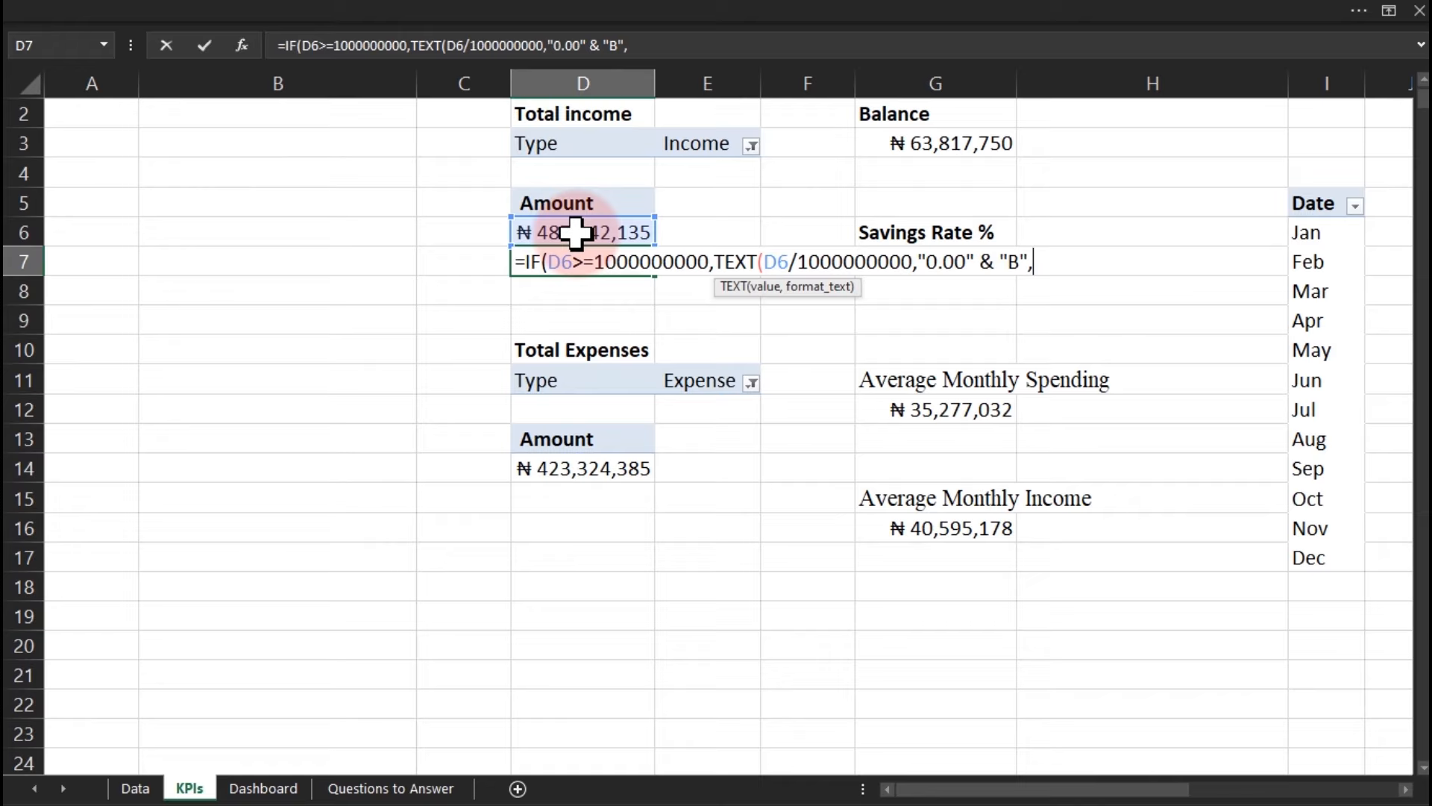
pyautogui.hotkey('alt', 'Return')
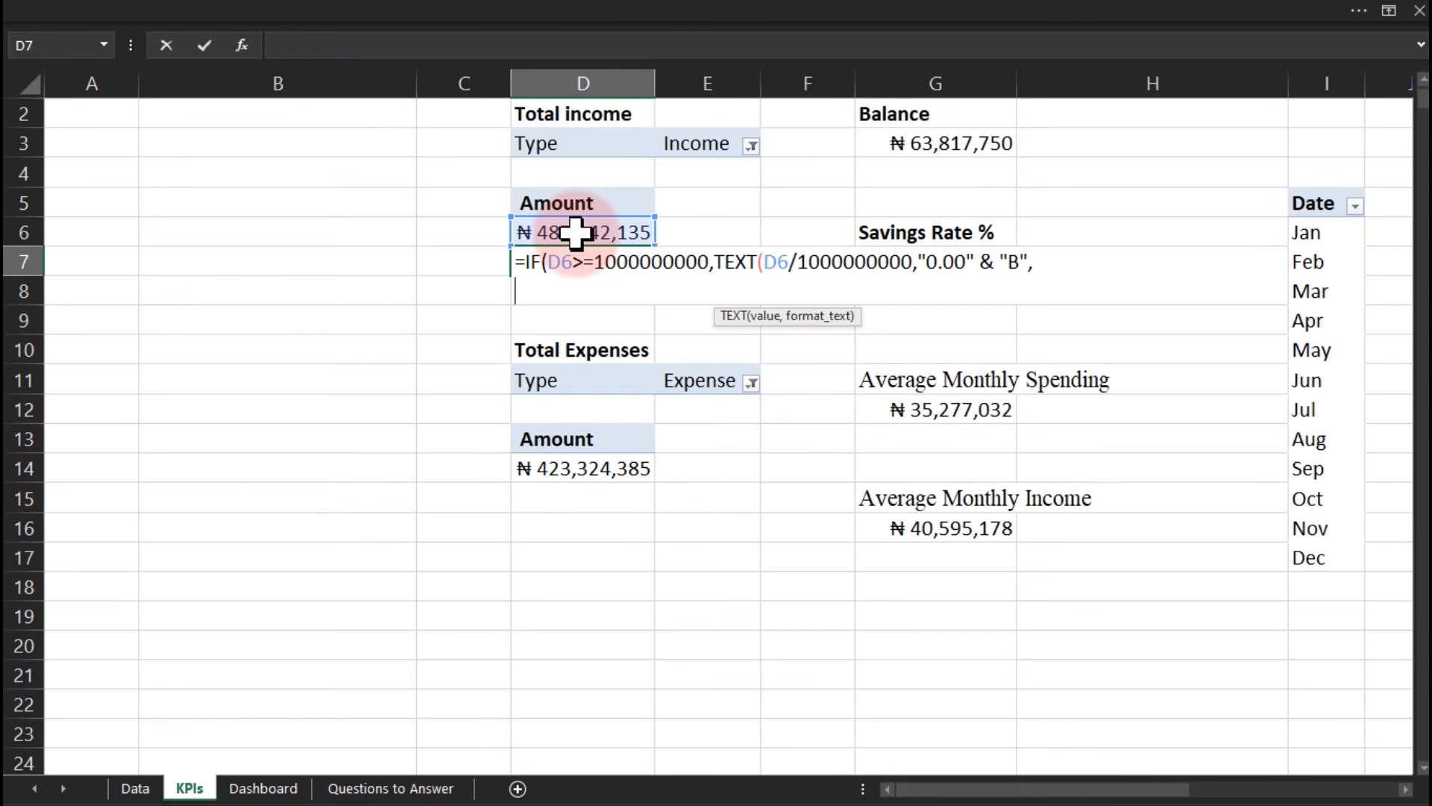
# Add a nested IF testing D6>=1000000 that returns TEXT(D6/1000000,"0.00" & "M".
pyautogui.write('if')
pyautogui.press('Tab')
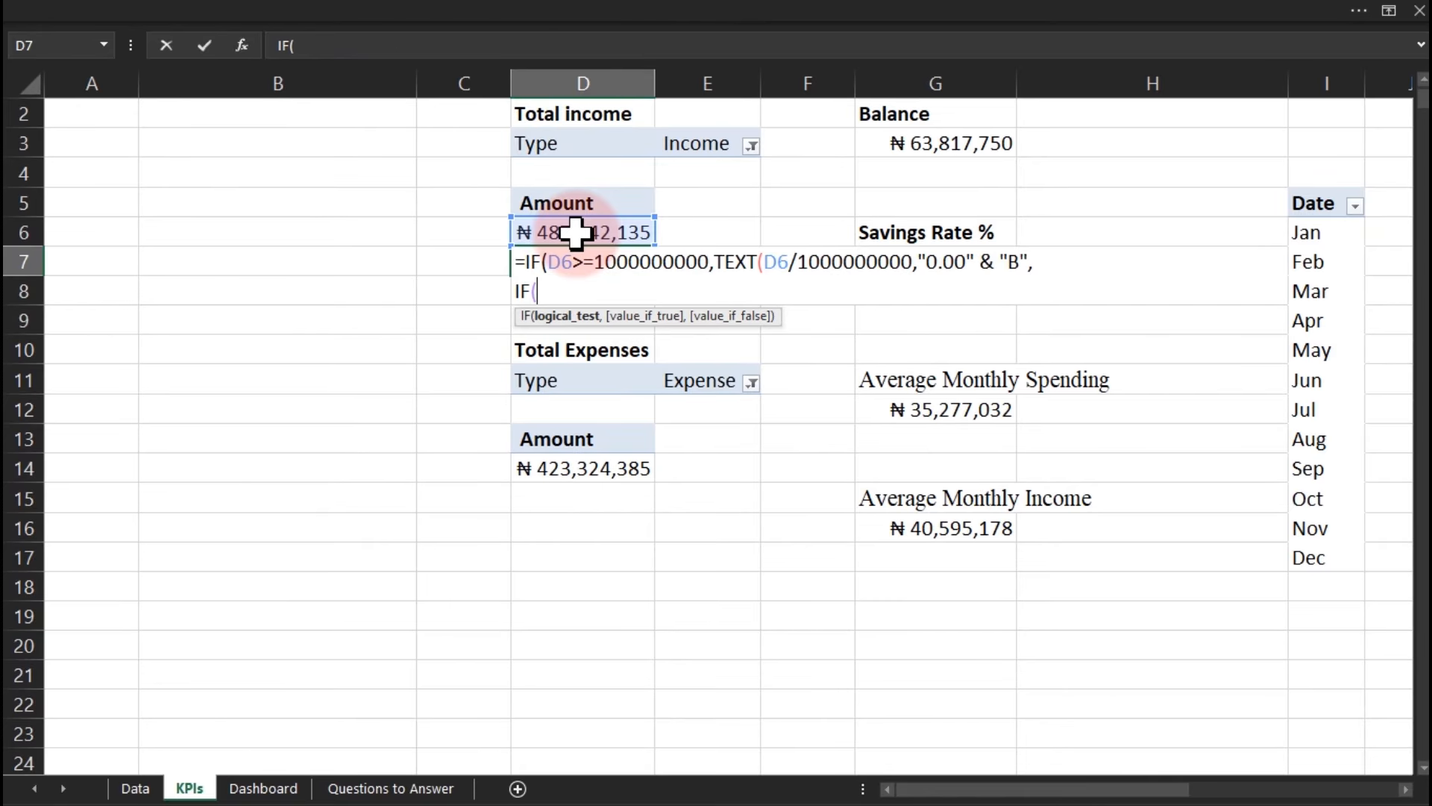
pyautogui.click(572, 231)
pyautogui.write('>=')
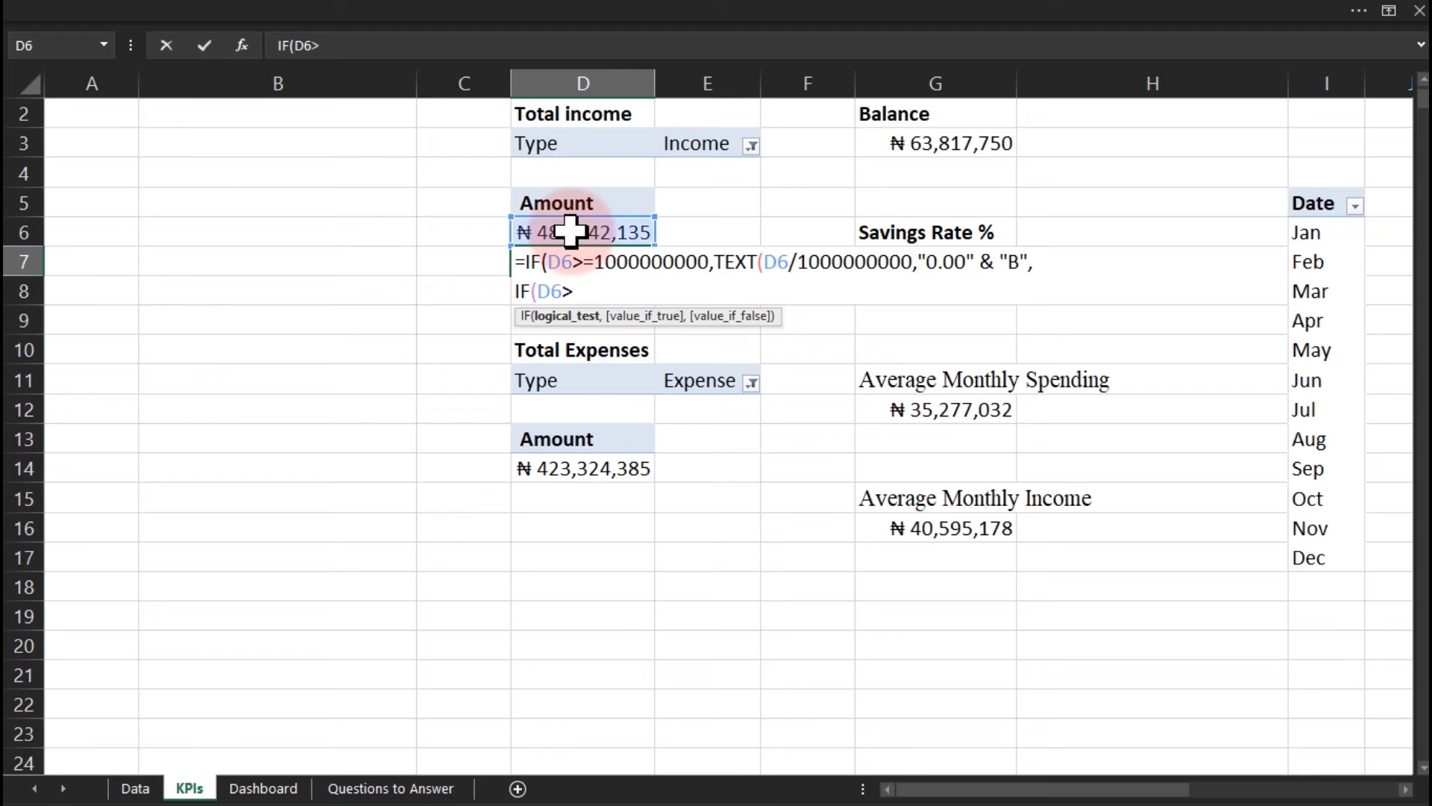
pyautogui.write('1000000,tex')
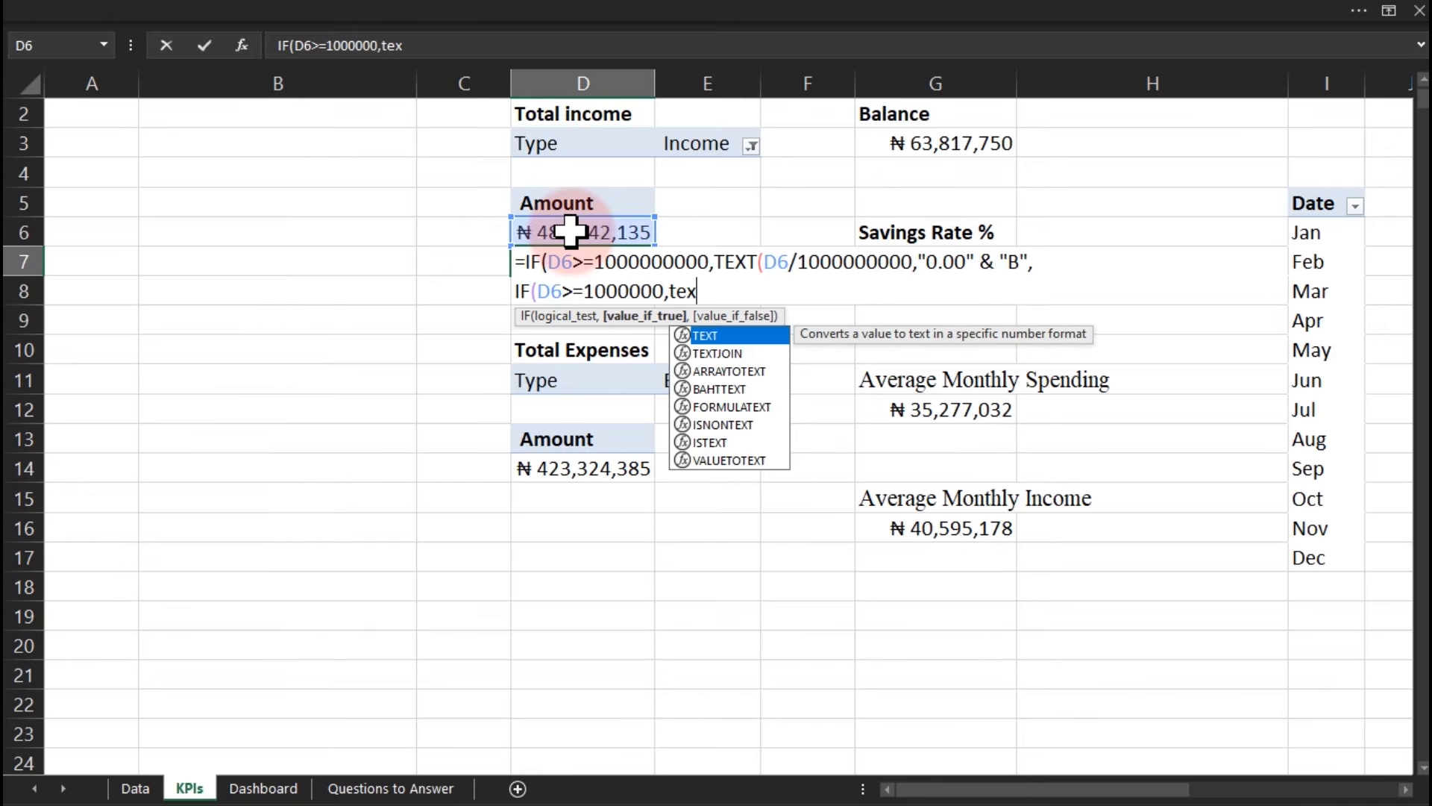
pyautogui.press('Tab')
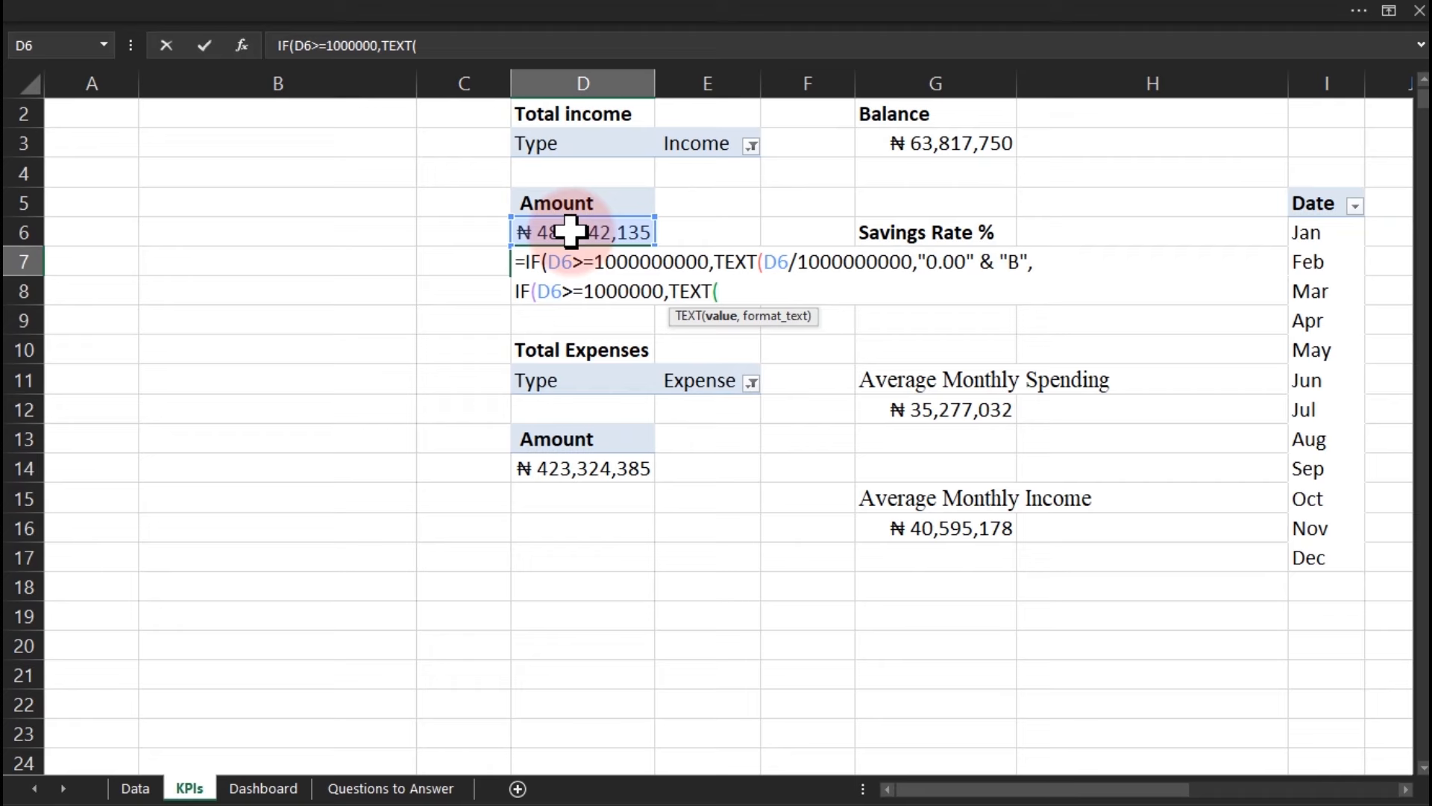
pyautogui.click(571, 232)
pyautogui.write('/1000000')
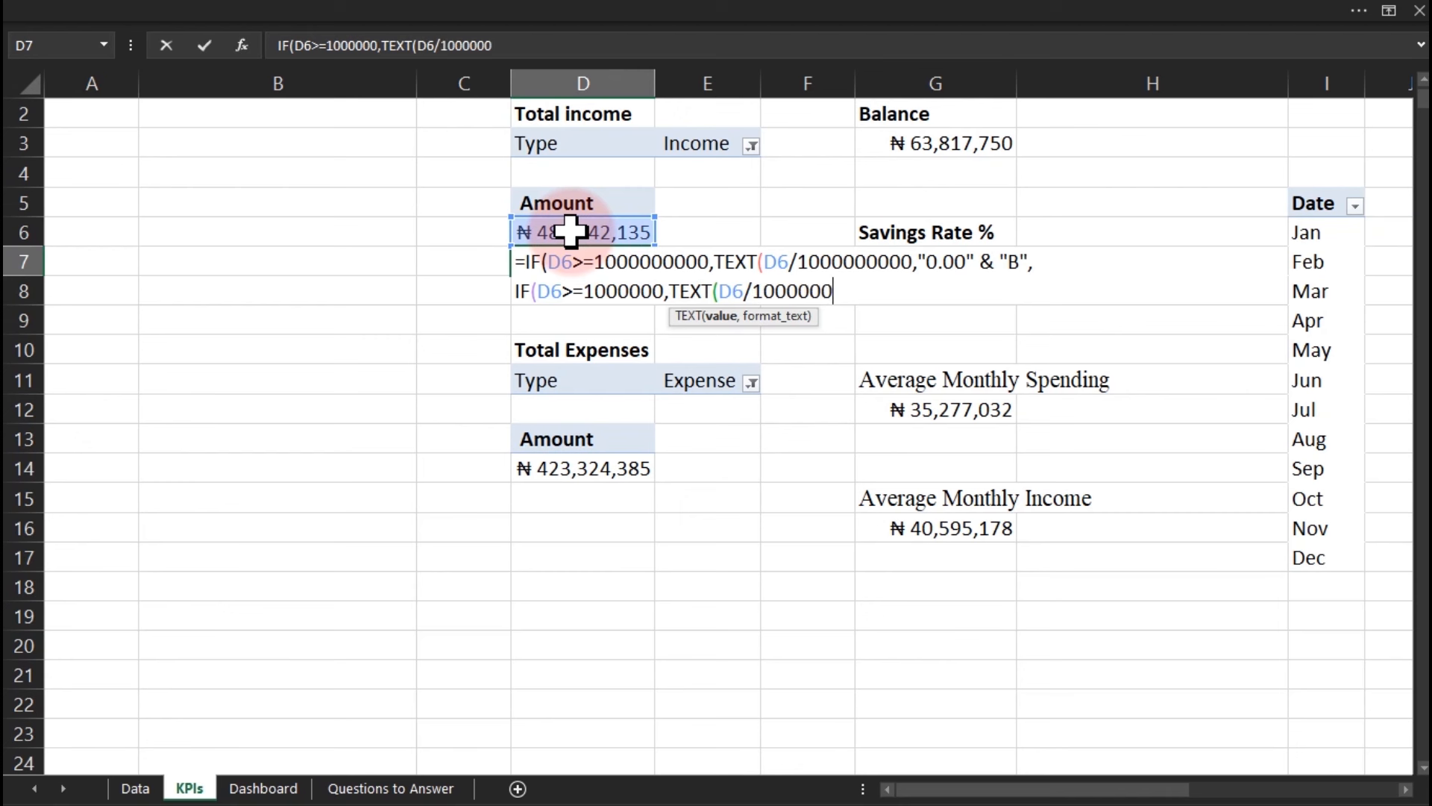
pyautogui.write(',"0.00"')
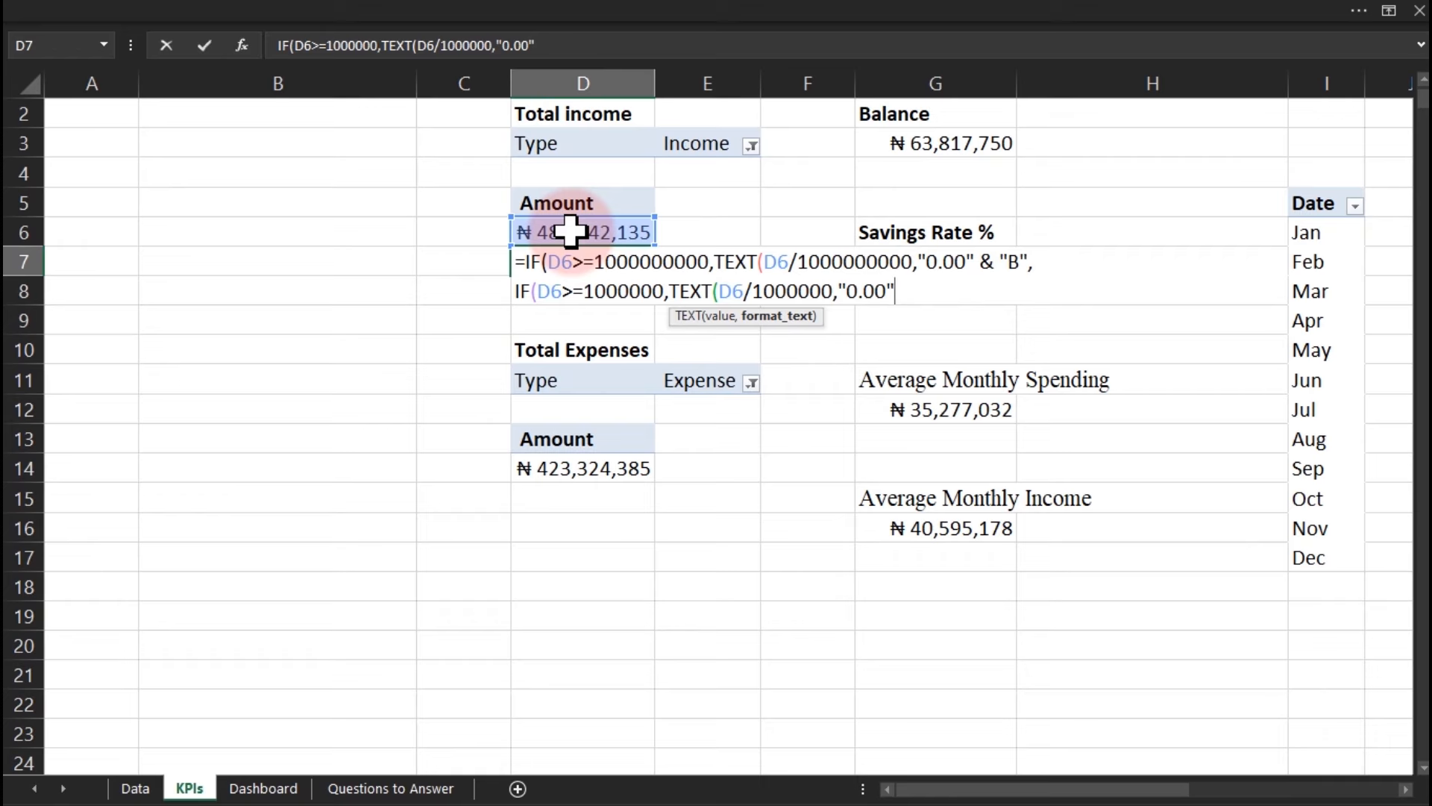
pyautogui.write(' & "M"')
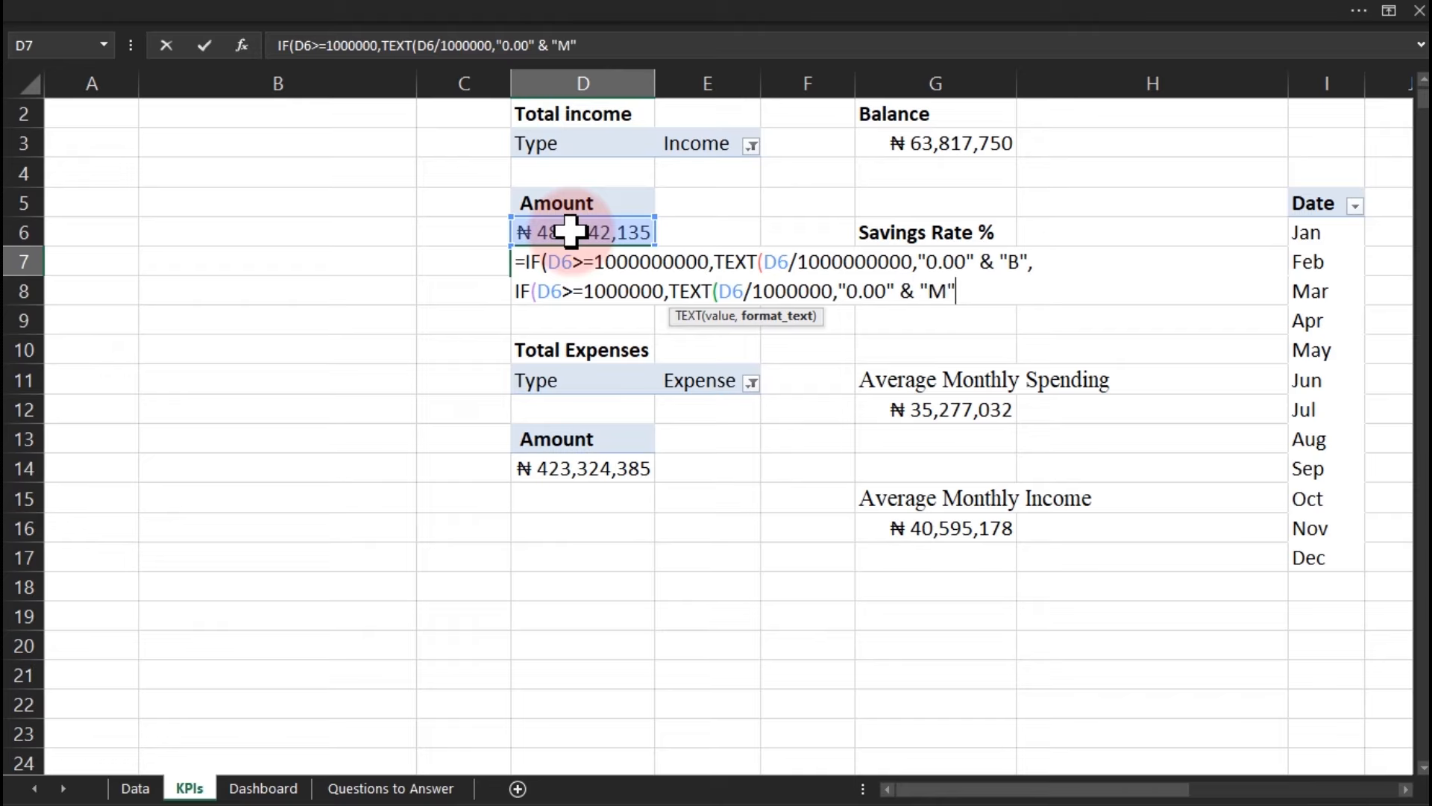
pyautogui.write(',')
pyautogui.hotkey('alt', 'Return')
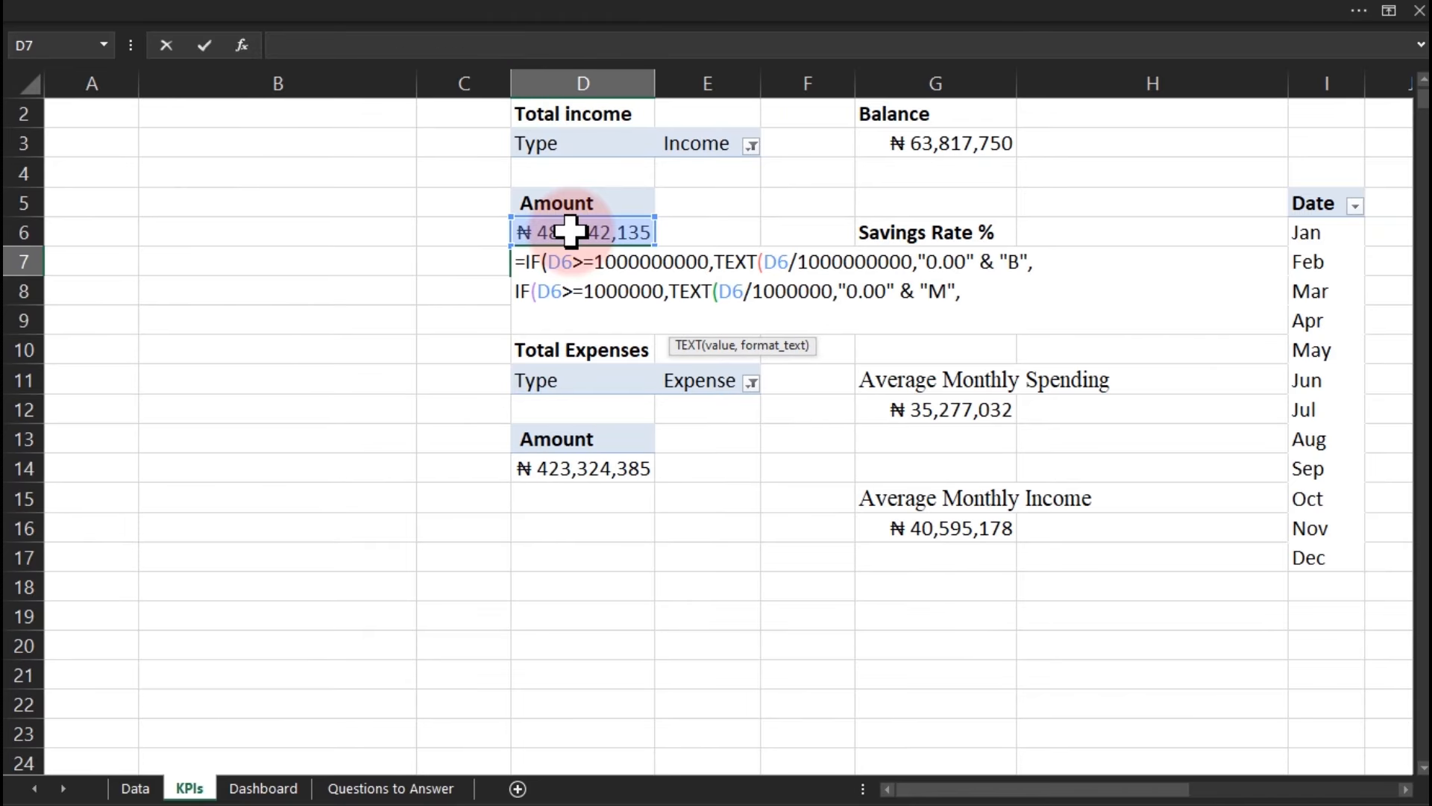
# Begin the thousands branch: IF(D6>=1000, TEXT(D6/1000,"0.00".
pyautogui.write('IF(')
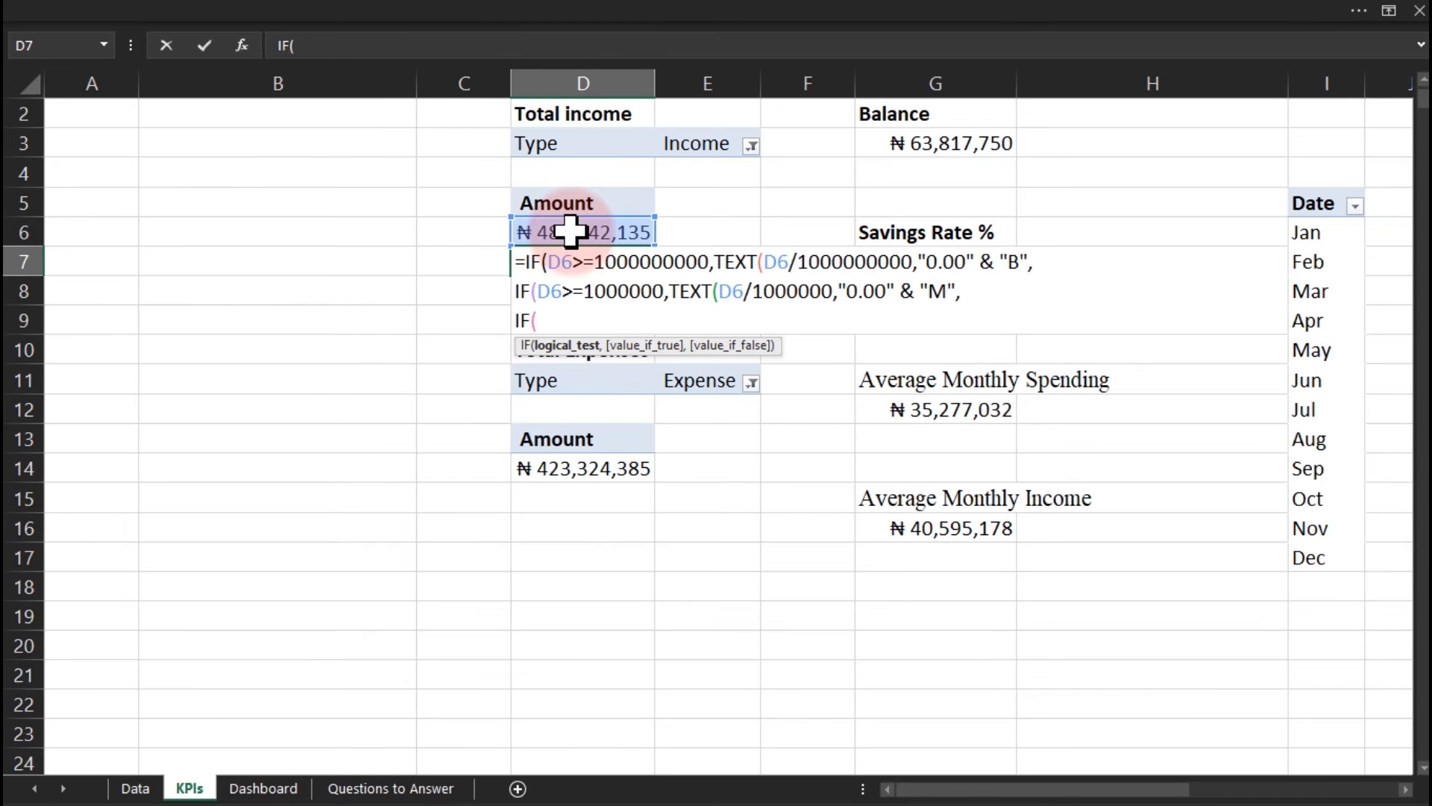
pyautogui.click(571, 232)
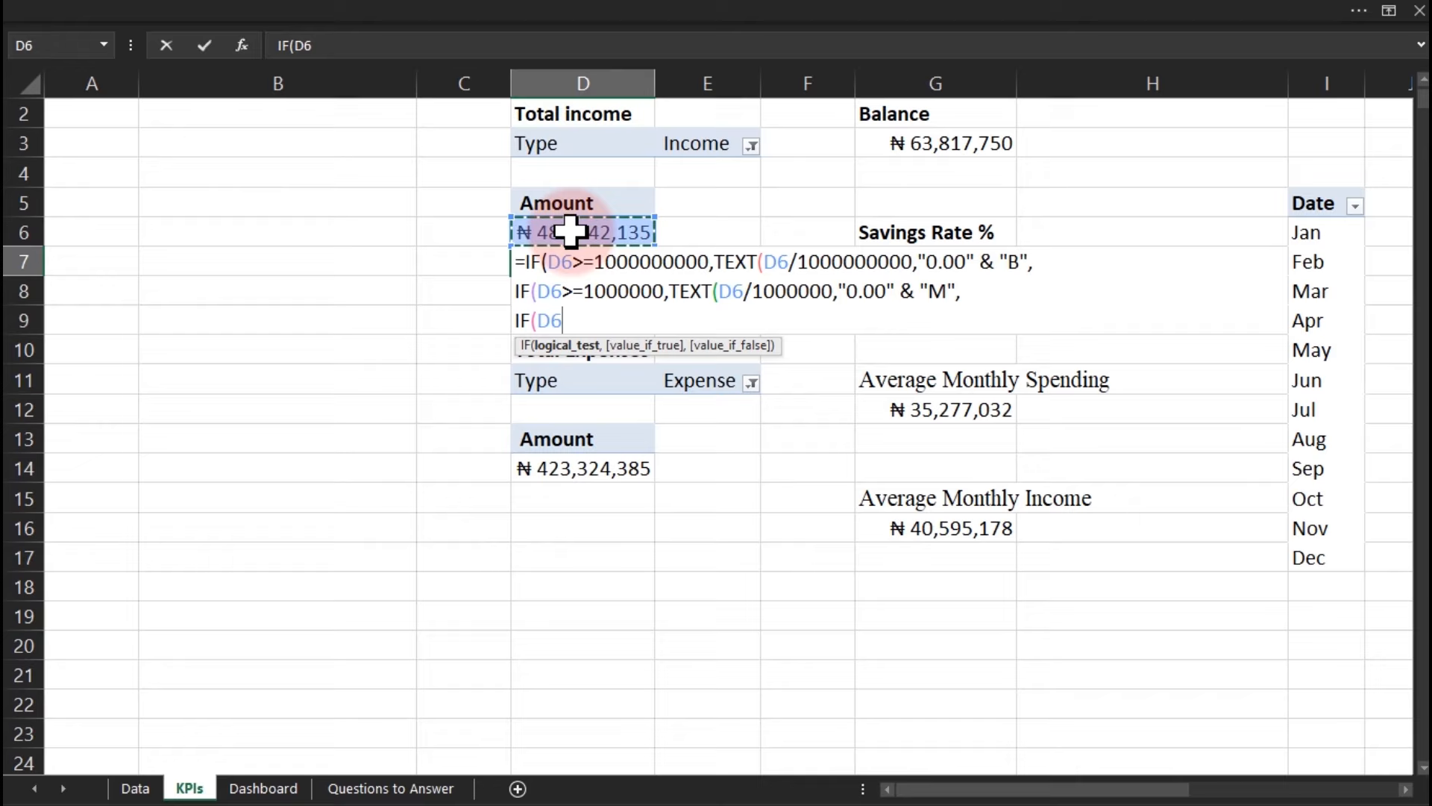
pyautogui.write('>=100')
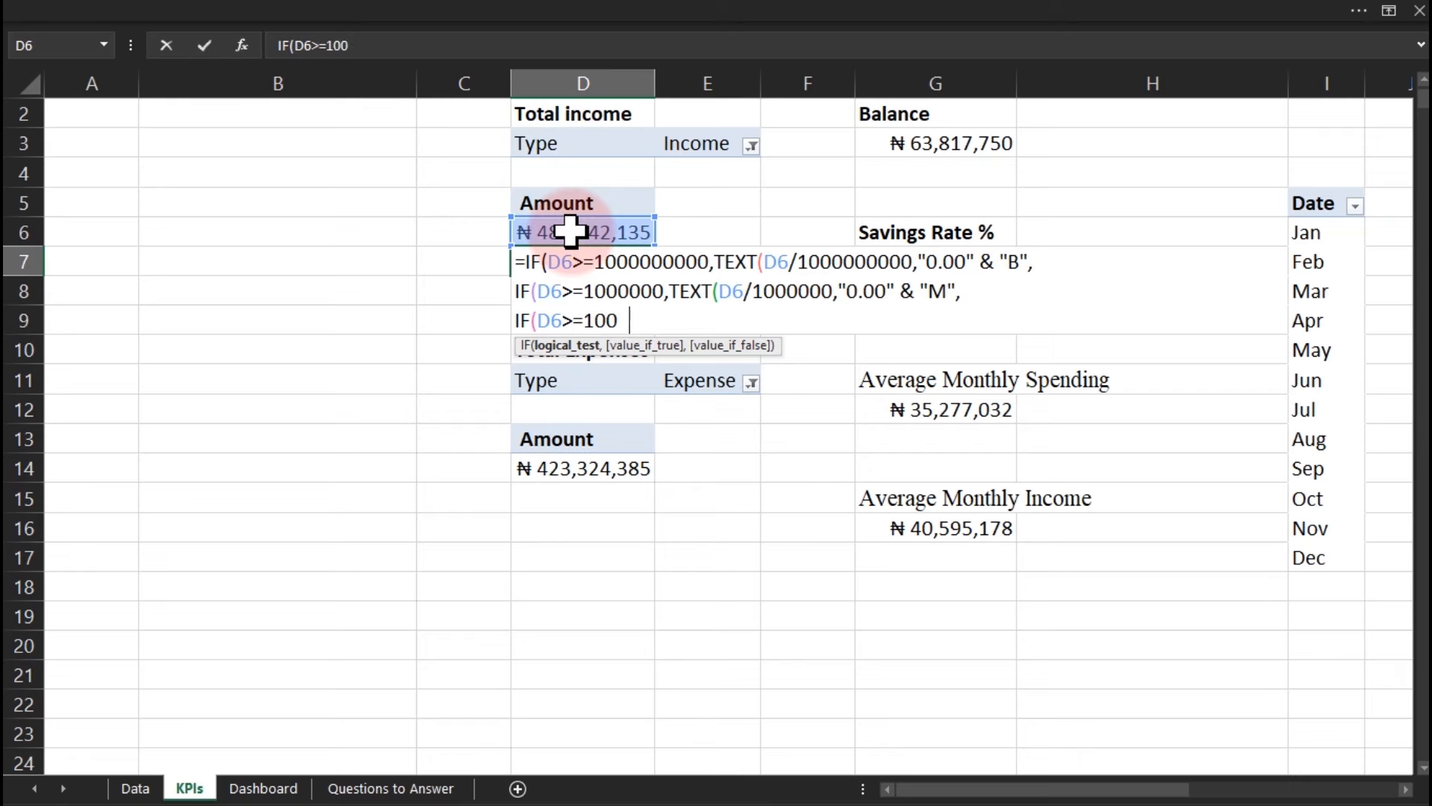
pyautogui.write('0,te')
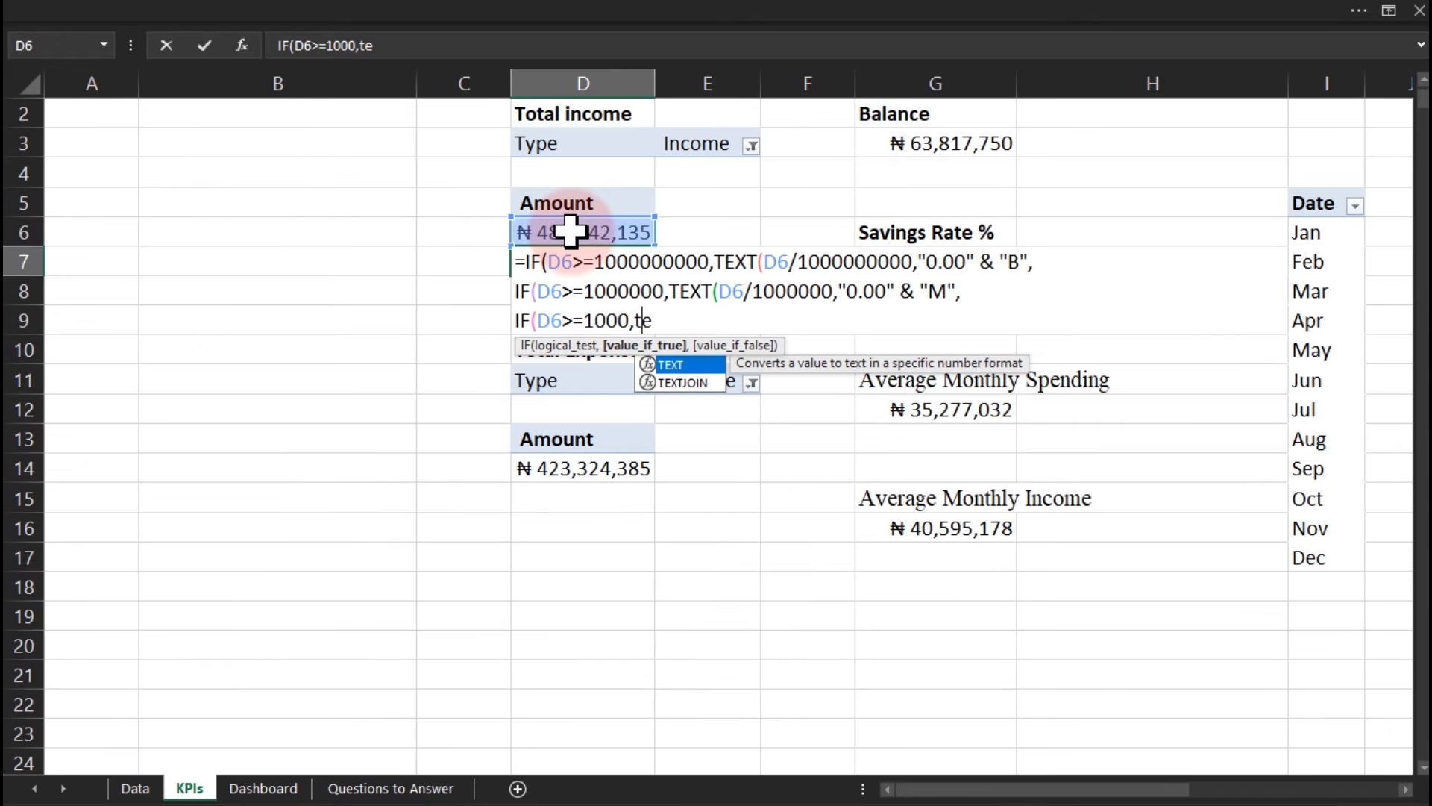
pyautogui.press('BackSpace')
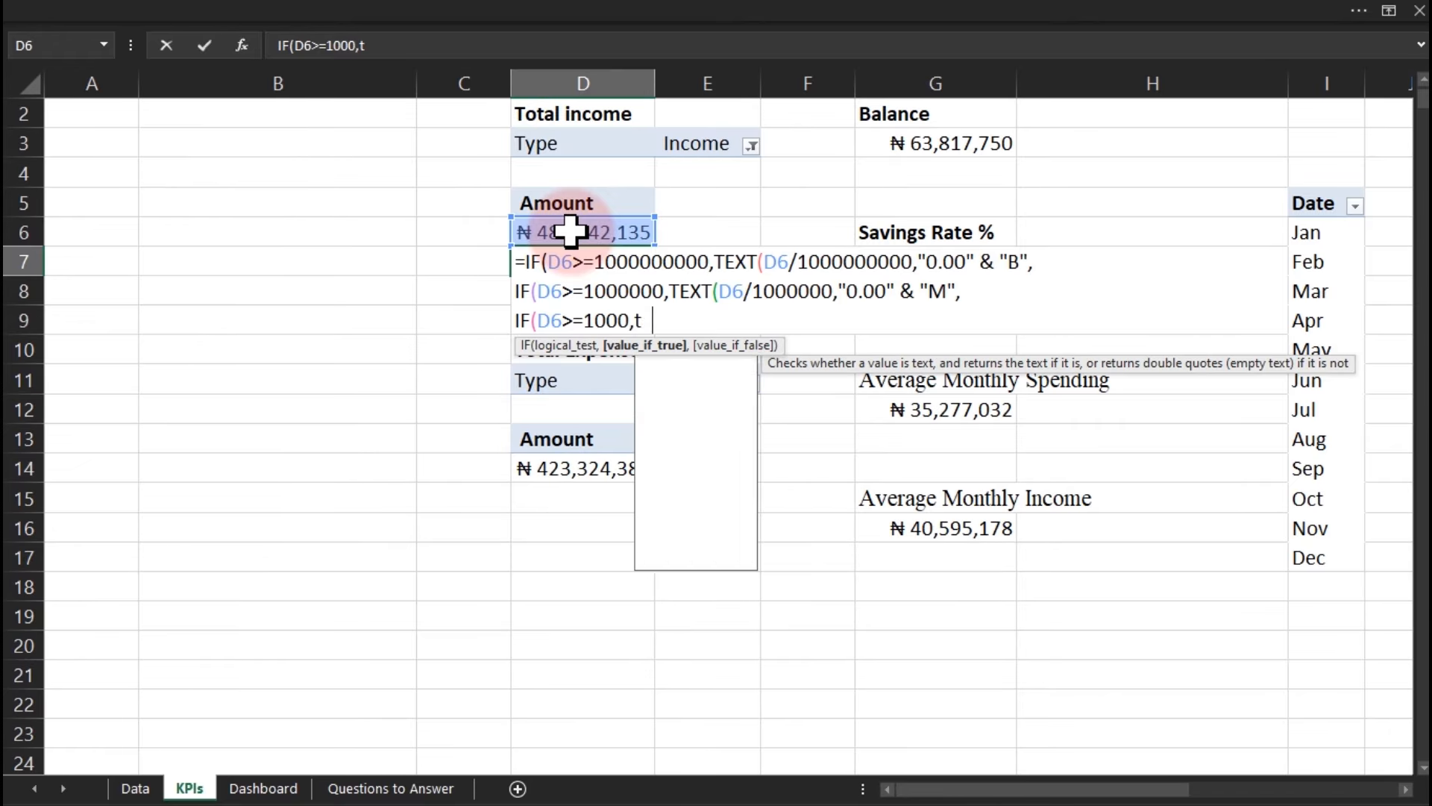
pyautogui.write('ex')
pyautogui.press('Tab')
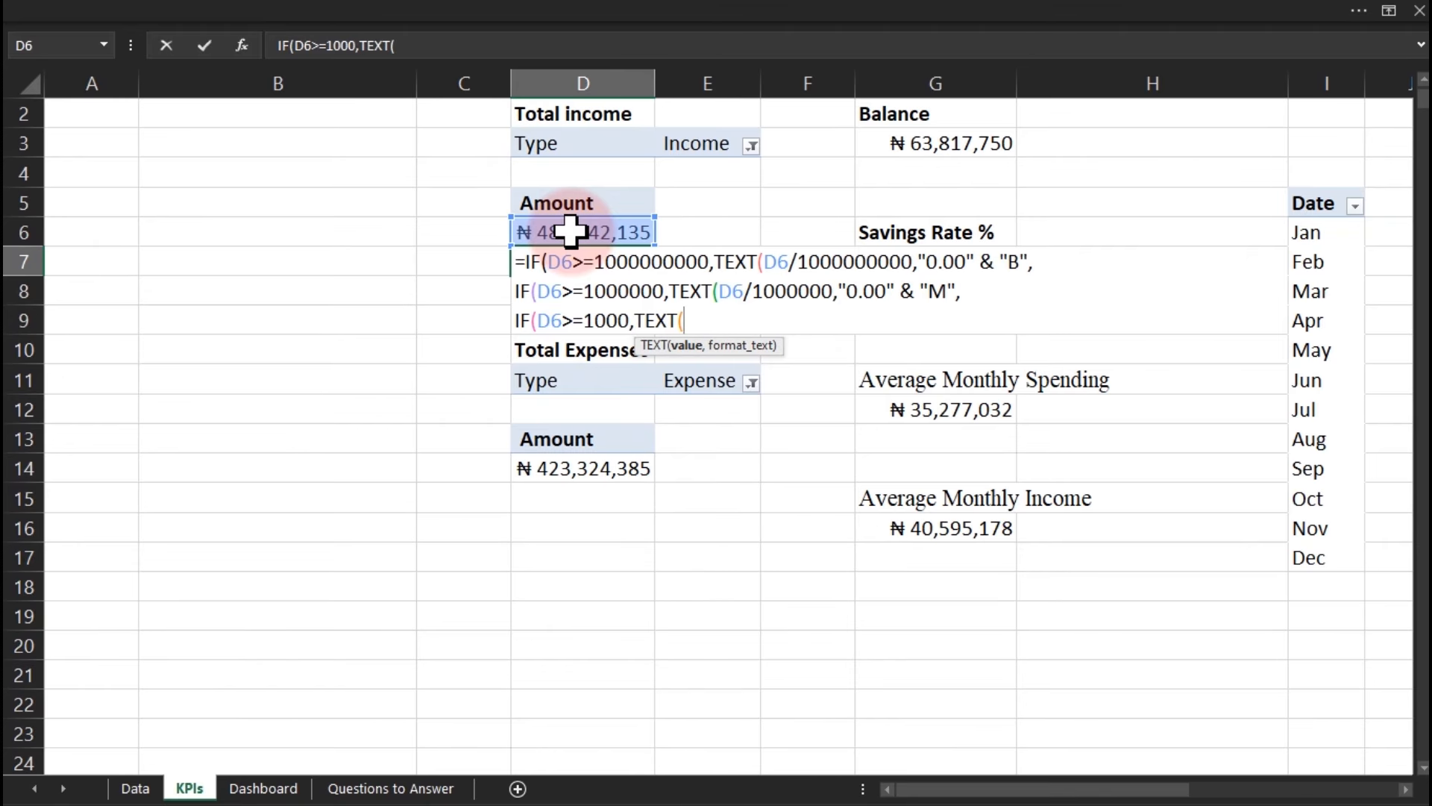
pyautogui.click(571, 232)
pyautogui.write('/1000,')
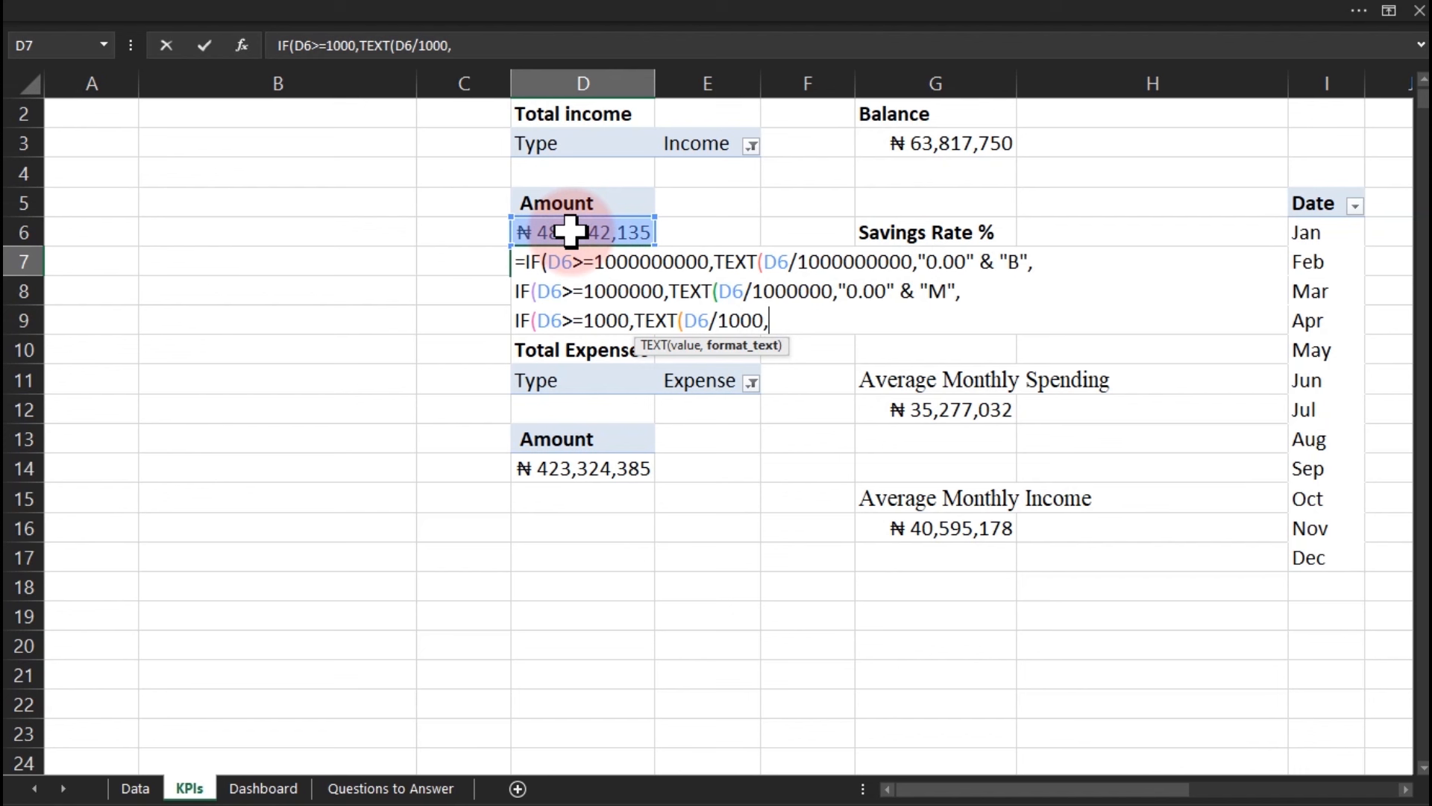
pyautogui.write('"0.00"')
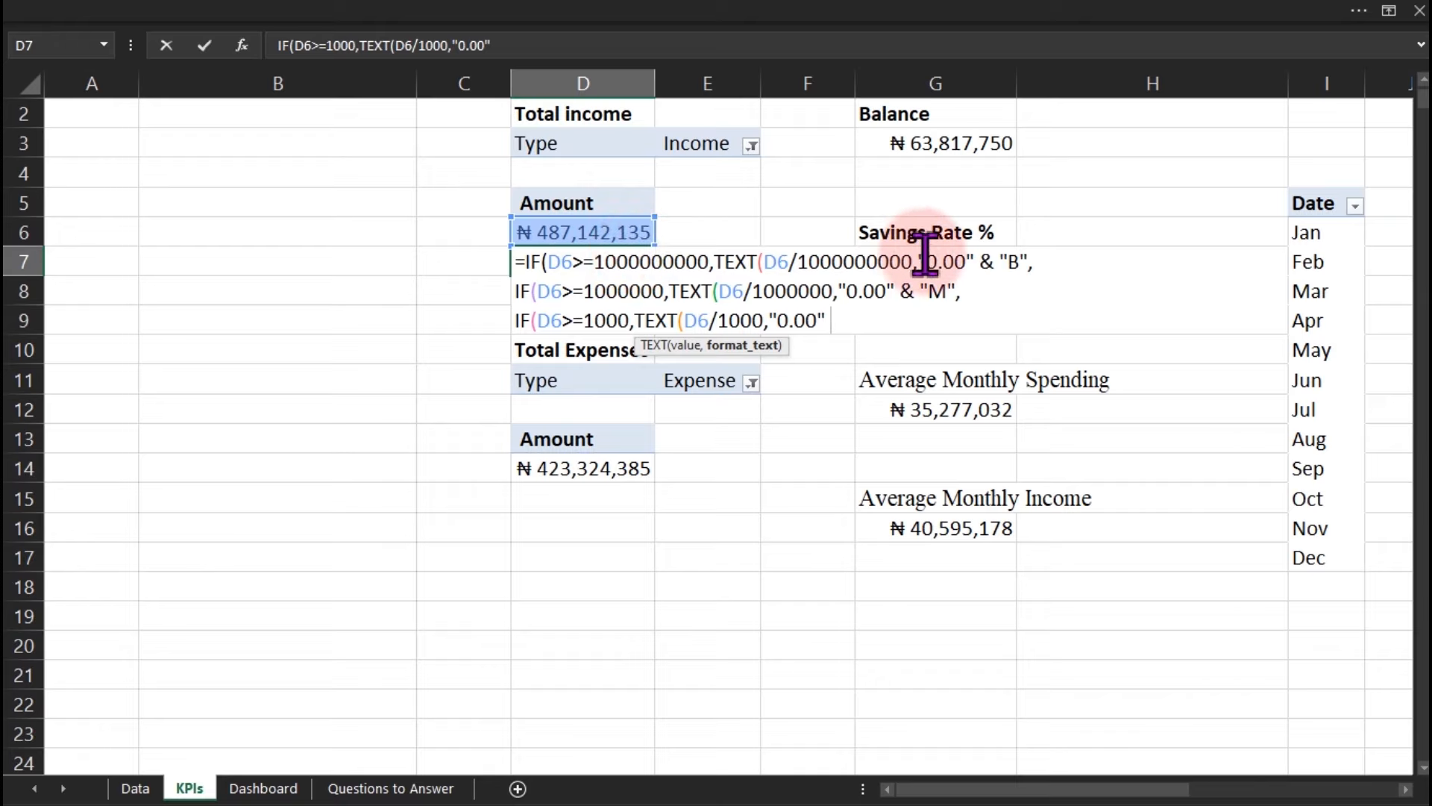
# Close the TEXT calls in the B, M and K branches, appending & "K" to the thousands line.
pyautogui.click(972, 261)
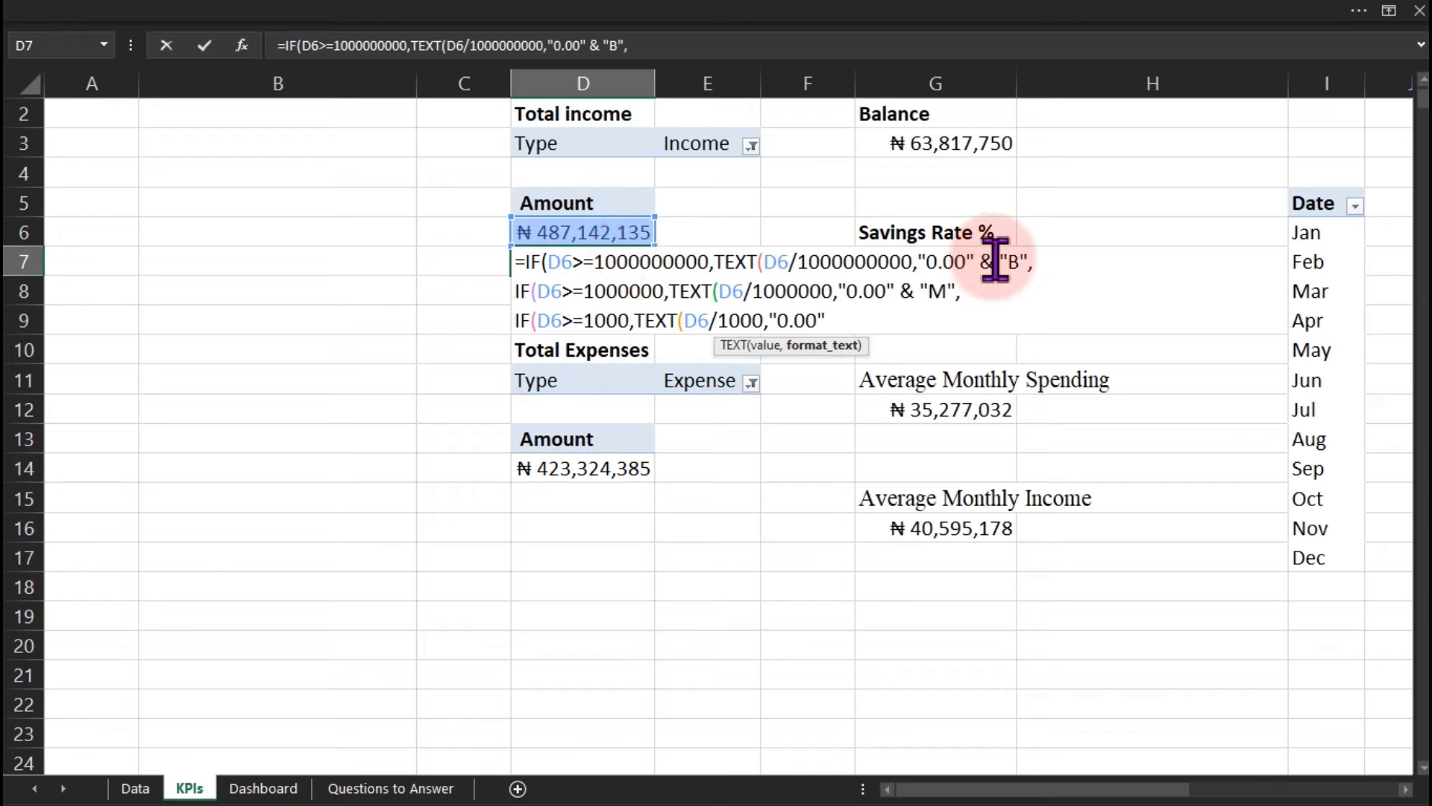
pyautogui.write(')')
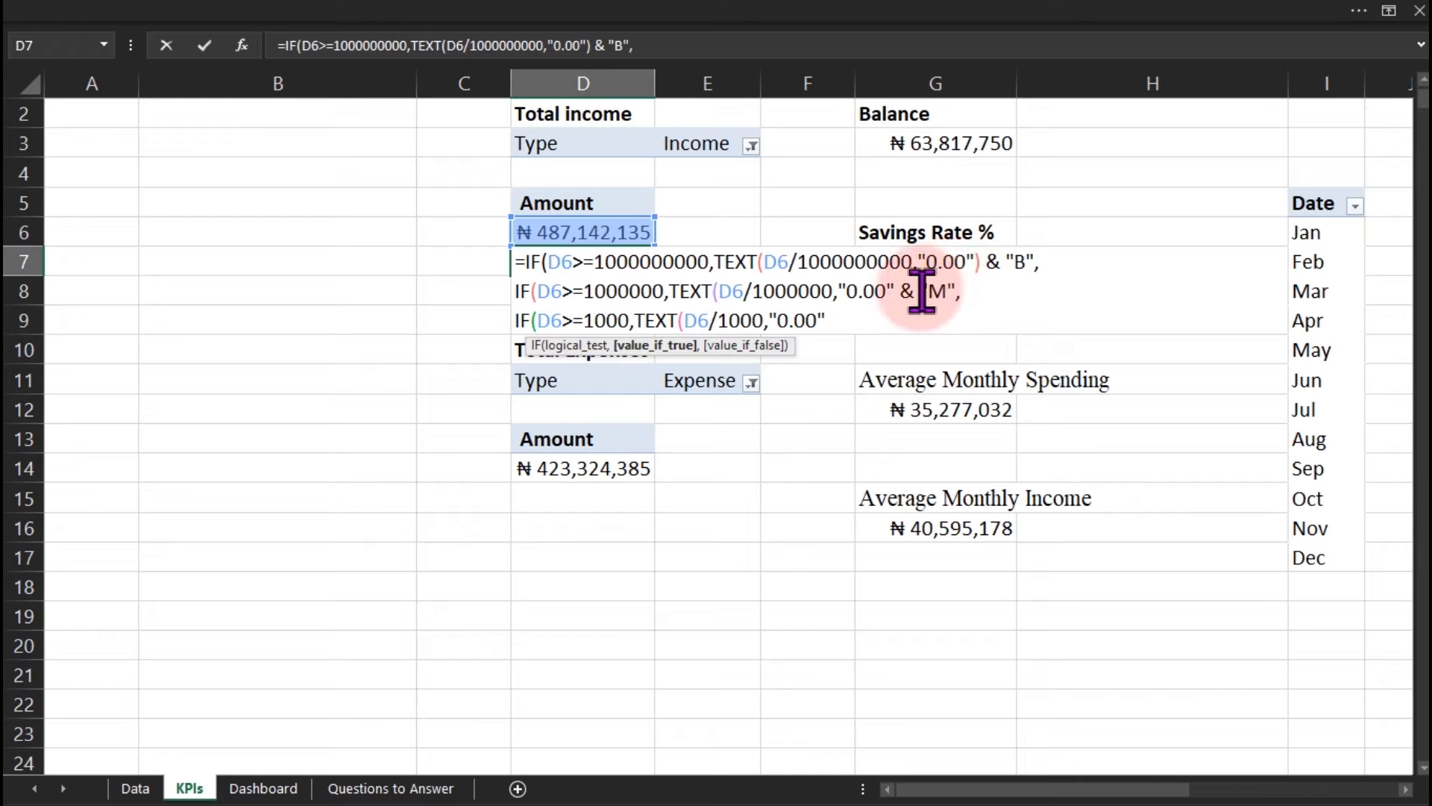
pyautogui.click(896, 290)
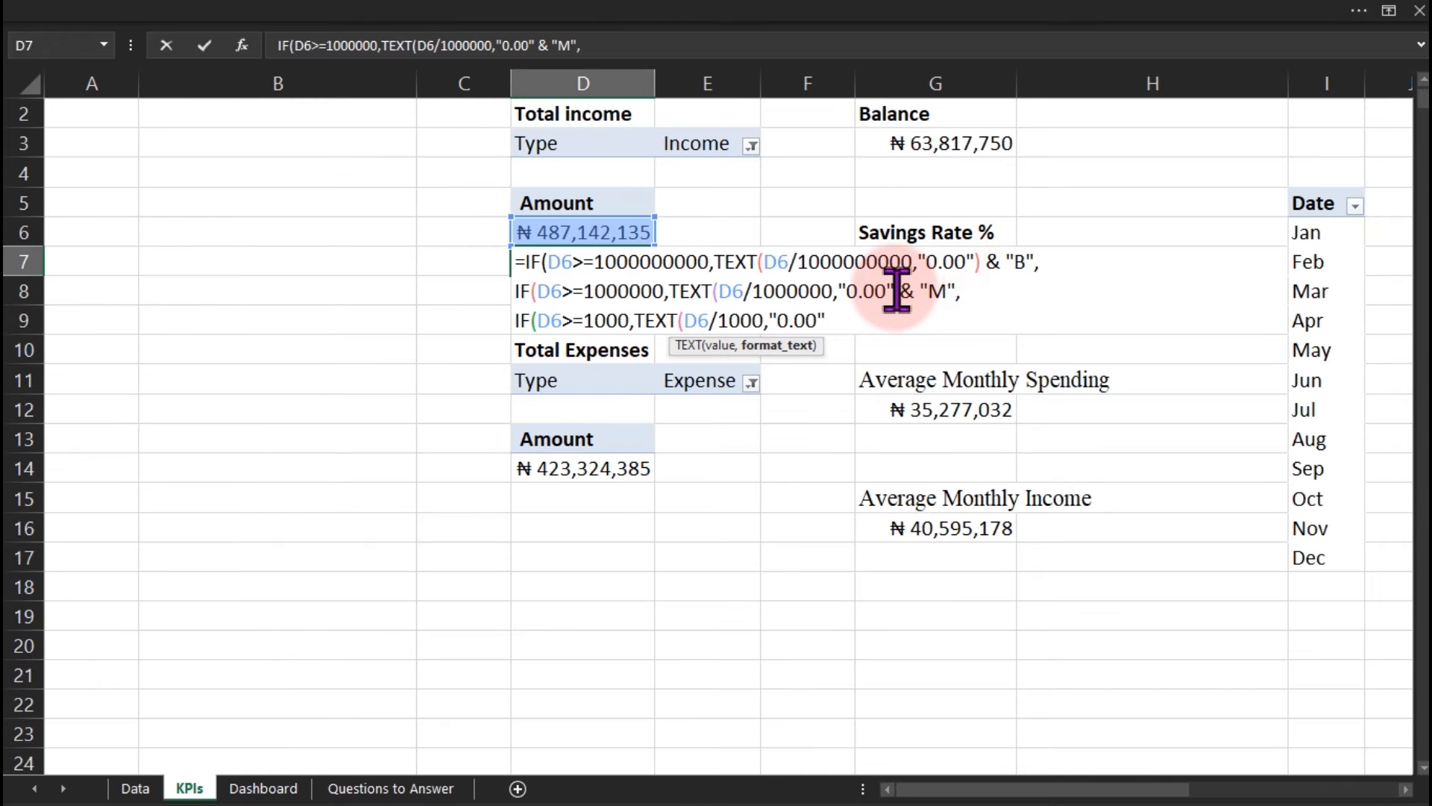
pyautogui.write(')')
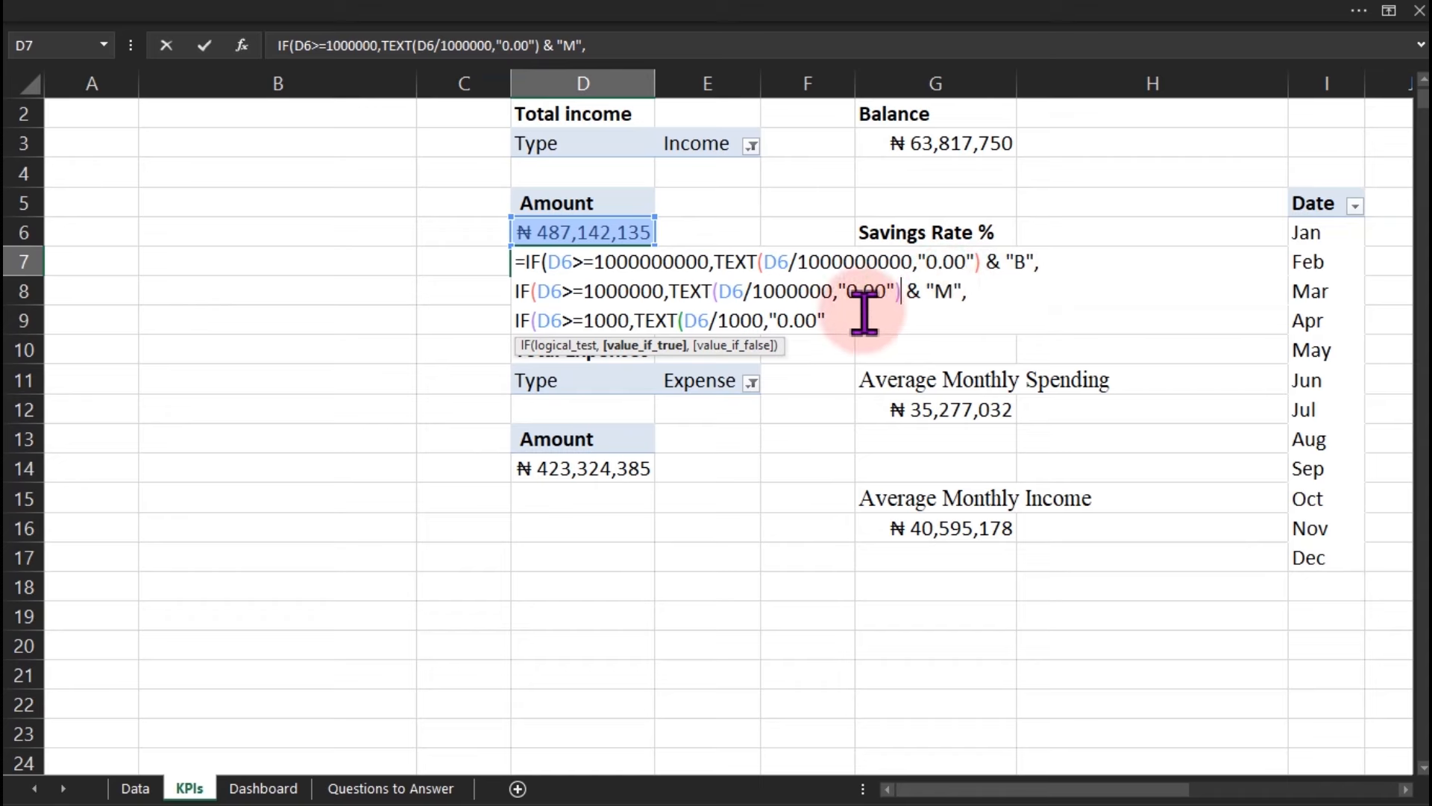
pyautogui.click(834, 321)
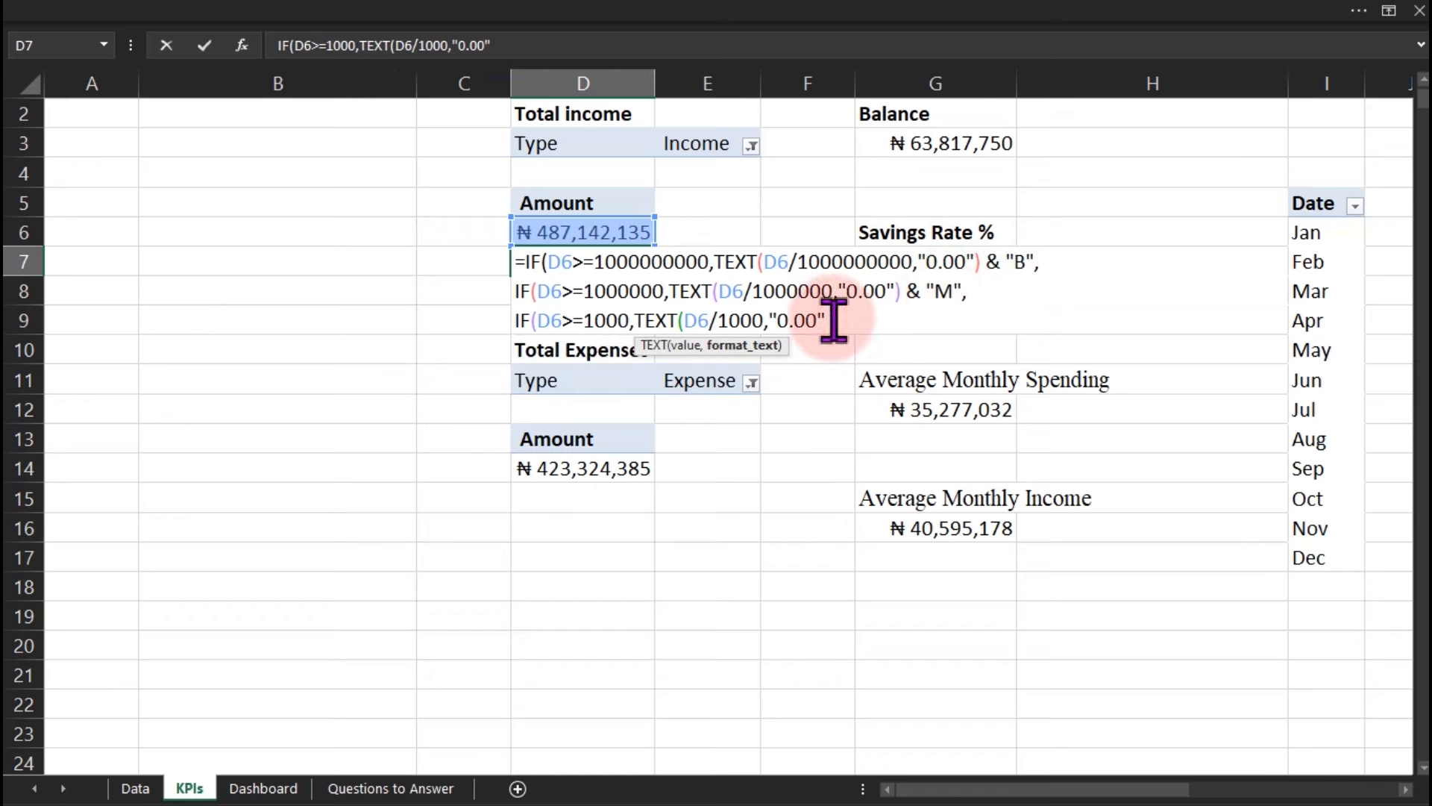
pyautogui.write(')')
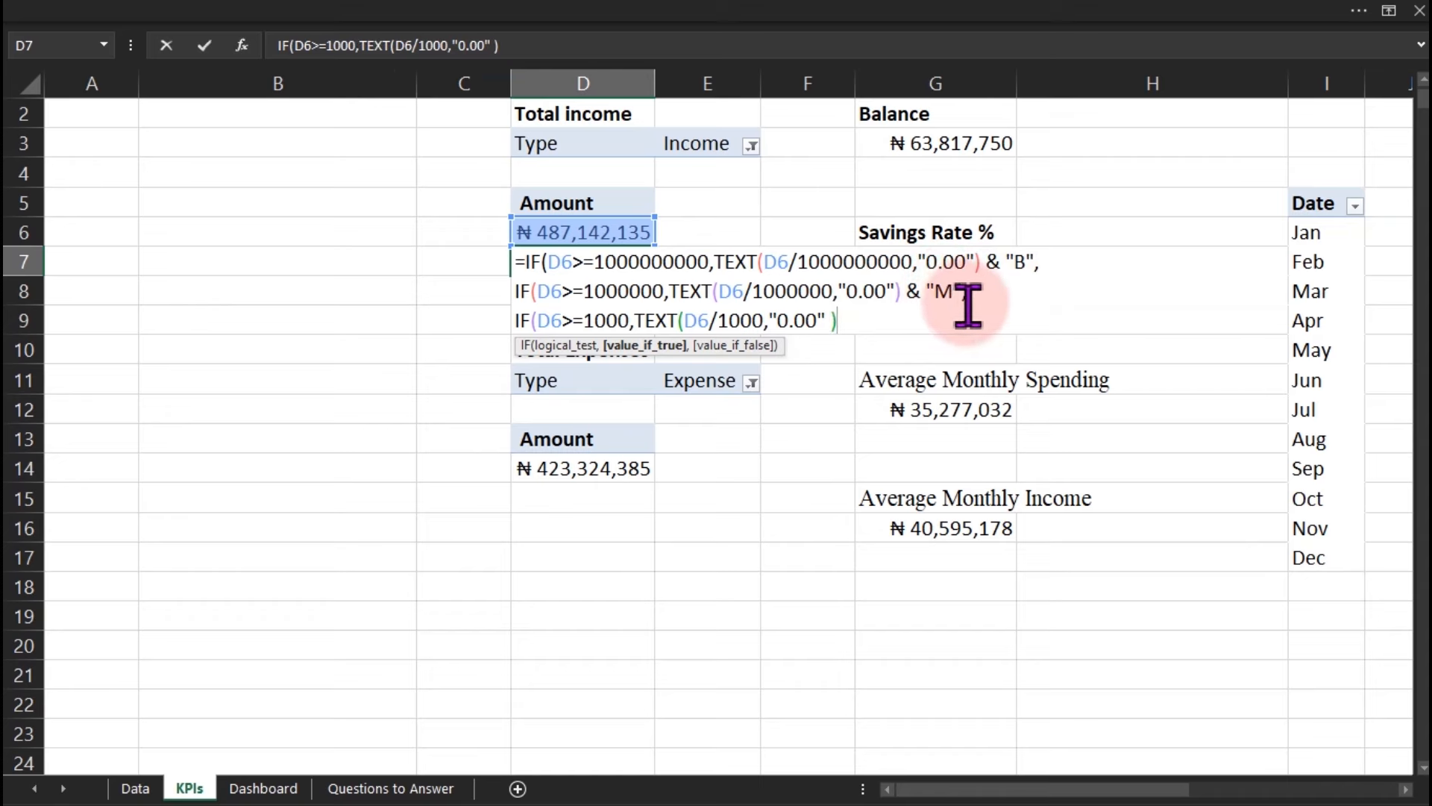
pyautogui.write('& "K",')
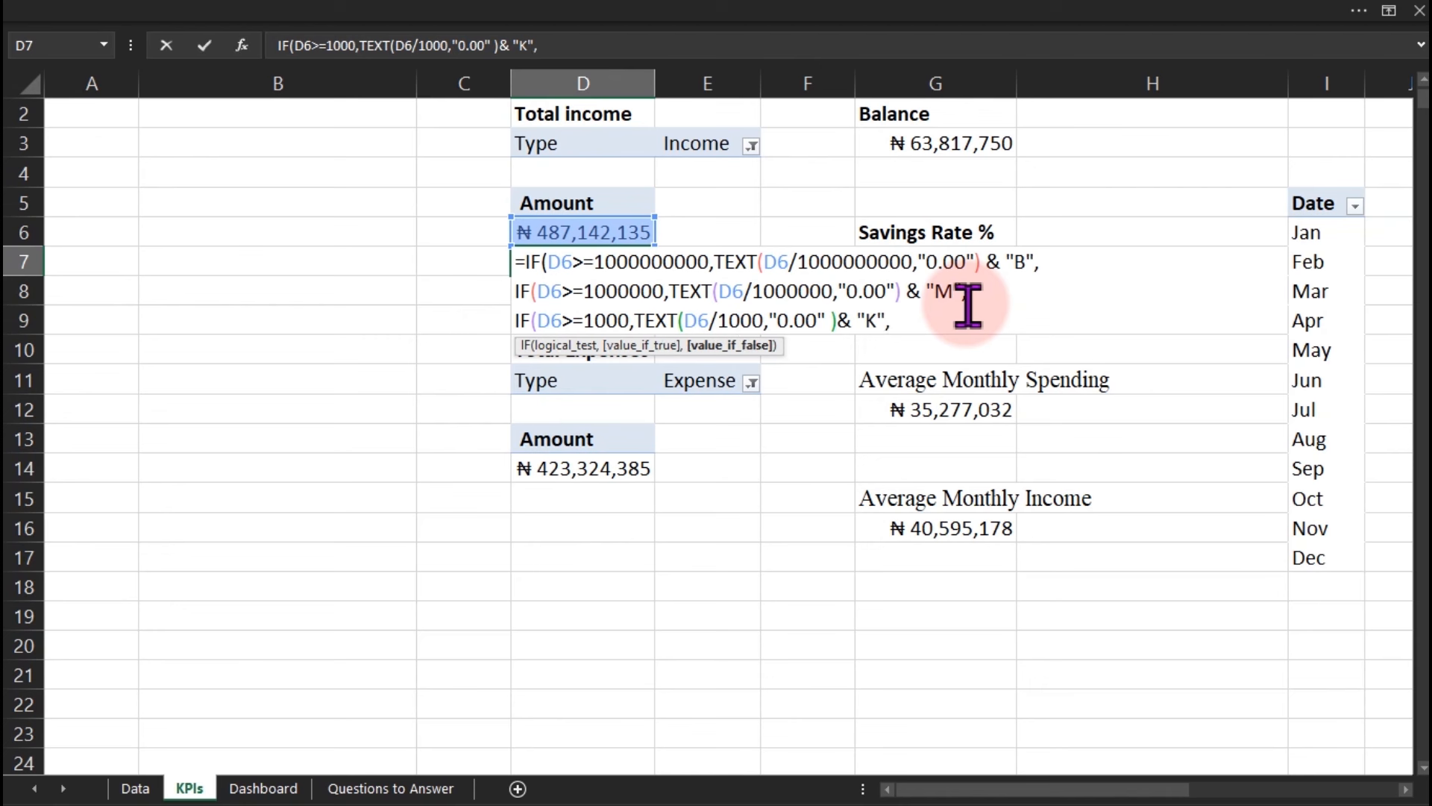
pyautogui.hotkey('alt', 'Return')
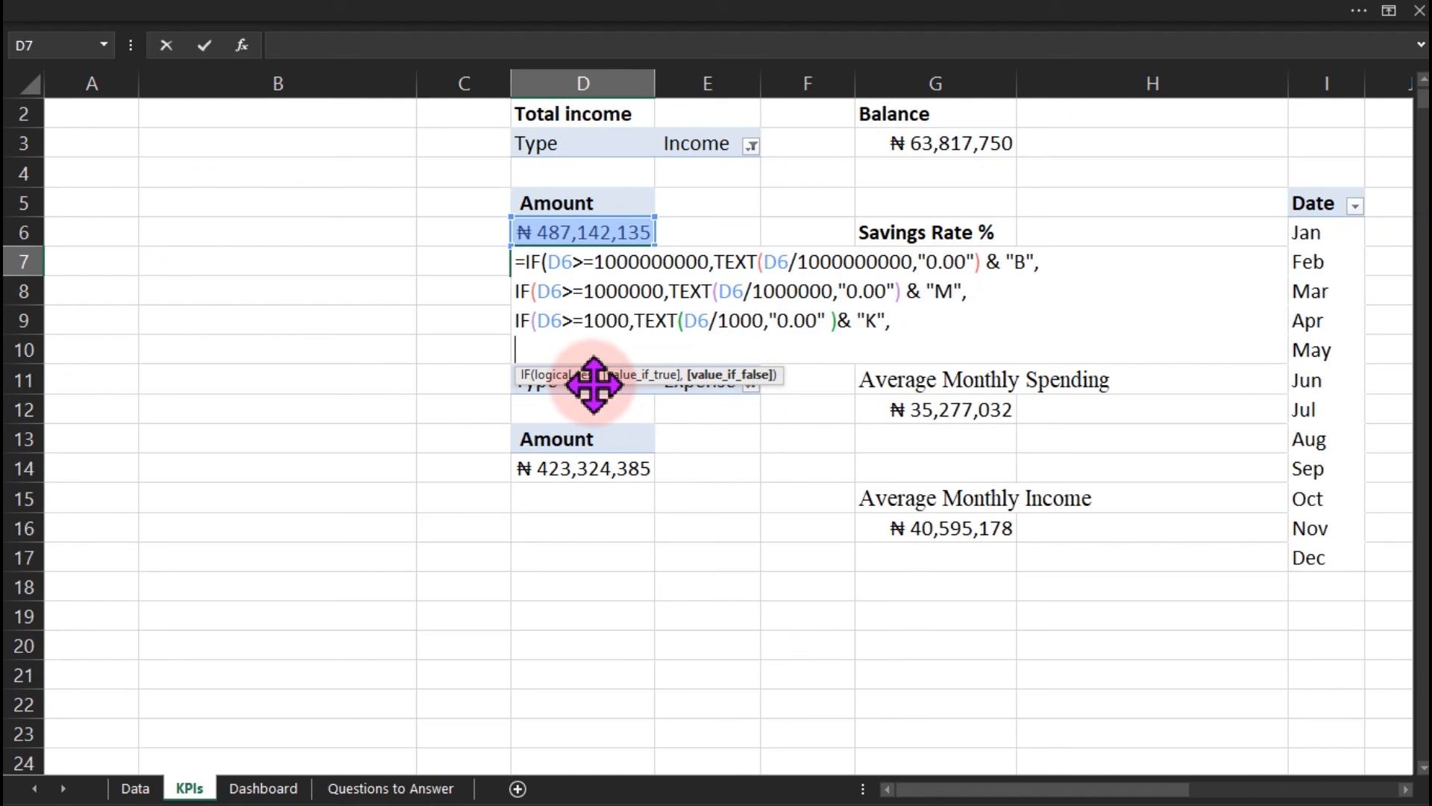
# Finish D7 with a TEXT(D6,"0") fallback and closing parentheses so it shows 487.14M.
pyautogui.write('tex')
pyautogui.press('Tab')
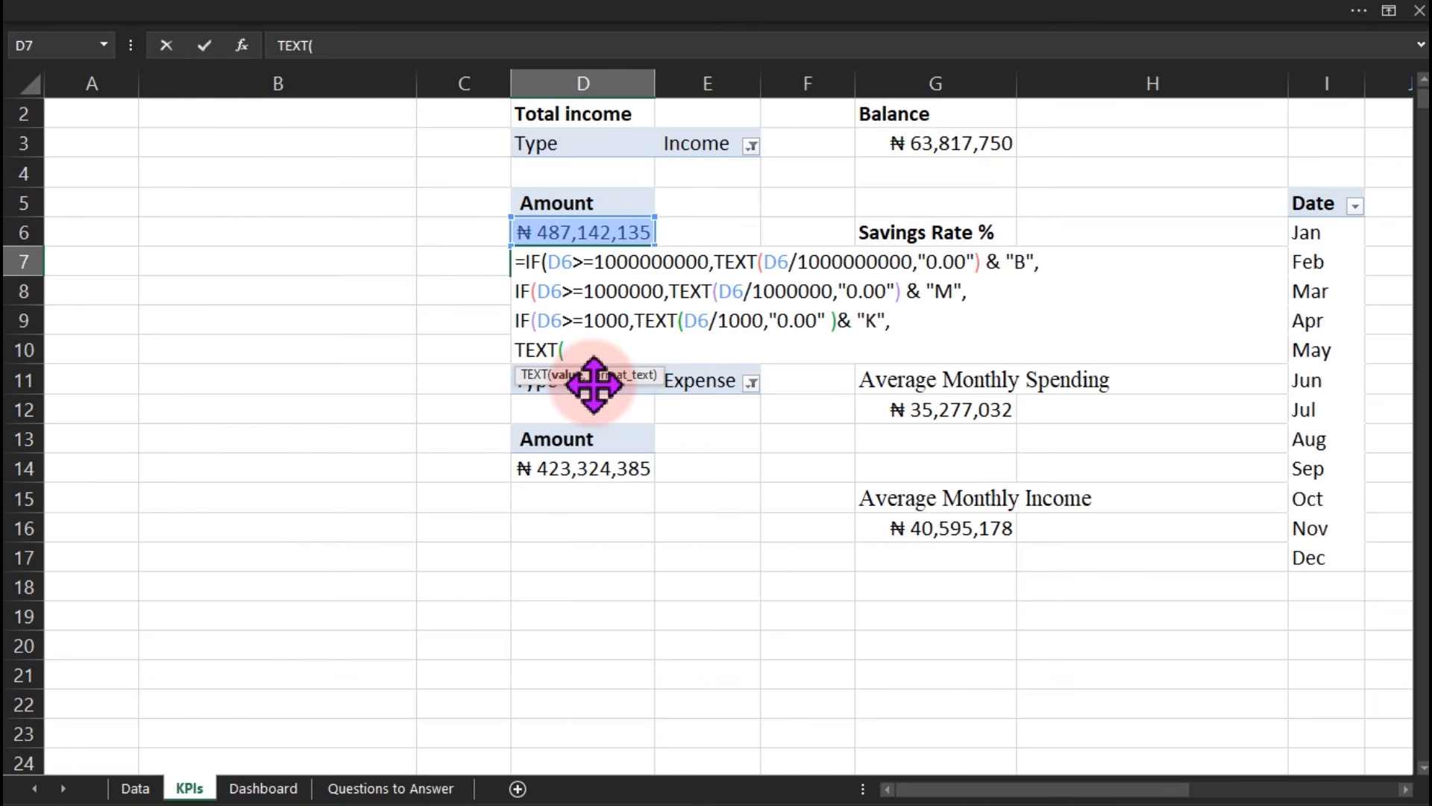
pyautogui.click(574, 232)
pyautogui.write(',')
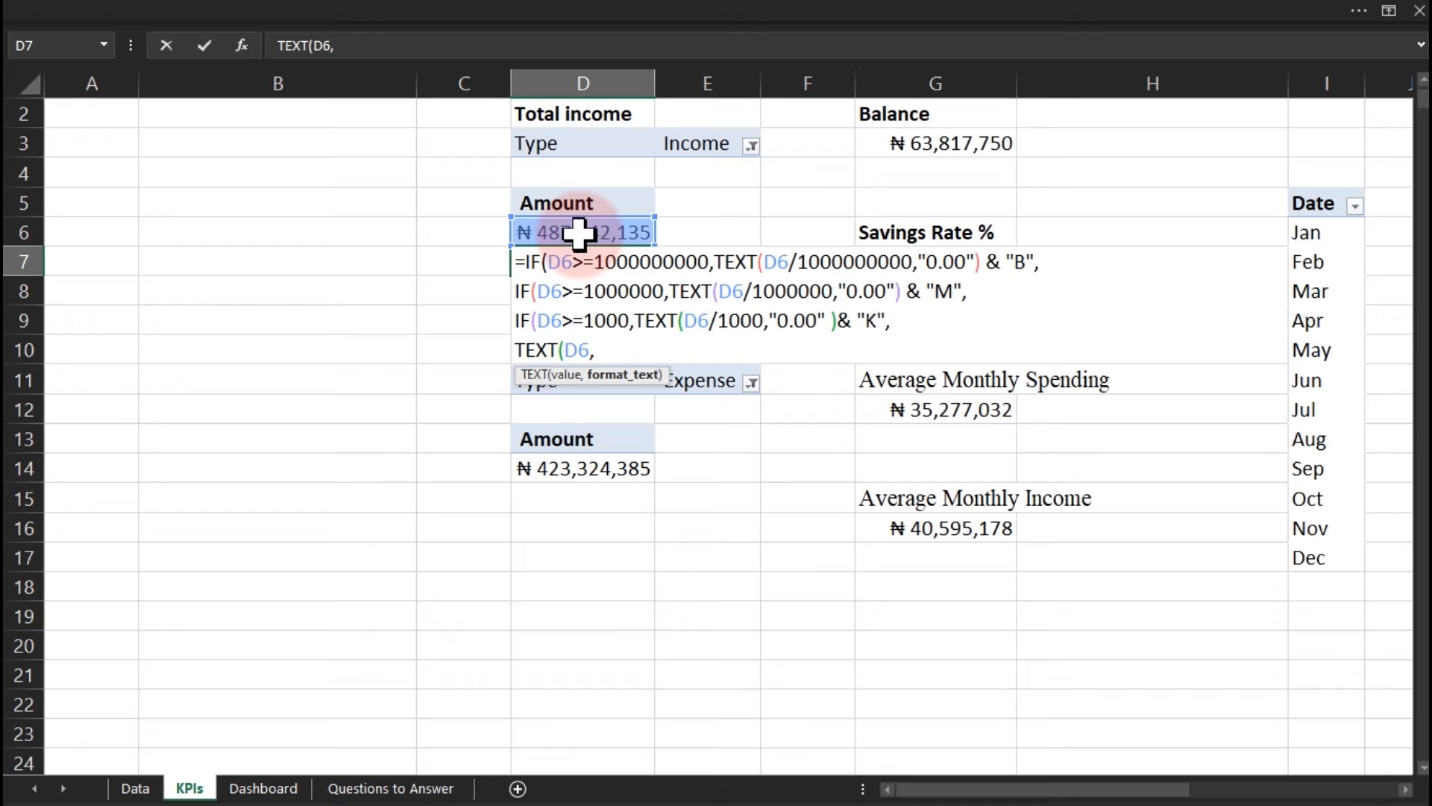
pyautogui.write('"0"')
pyautogui.write(')))')
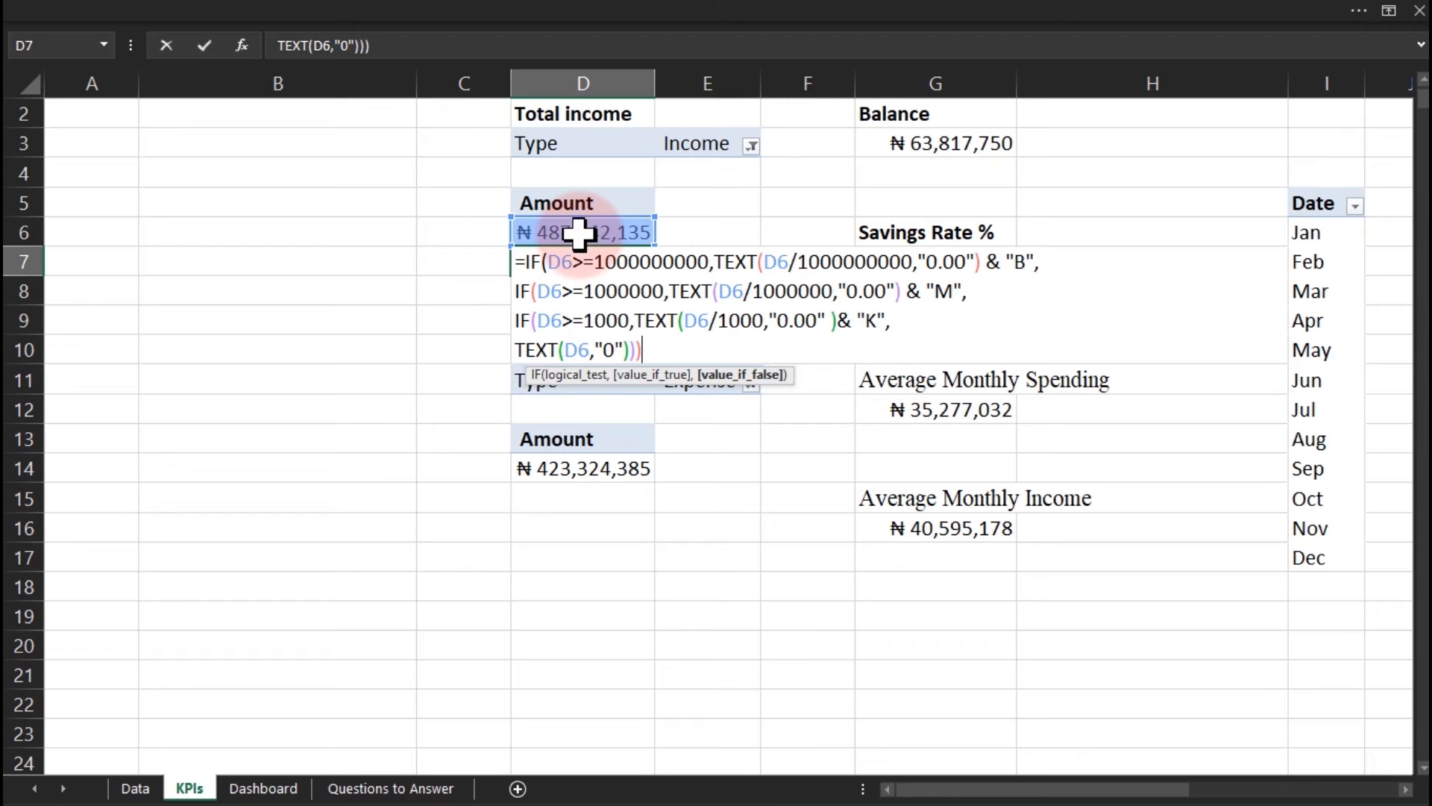
pyautogui.write(')')
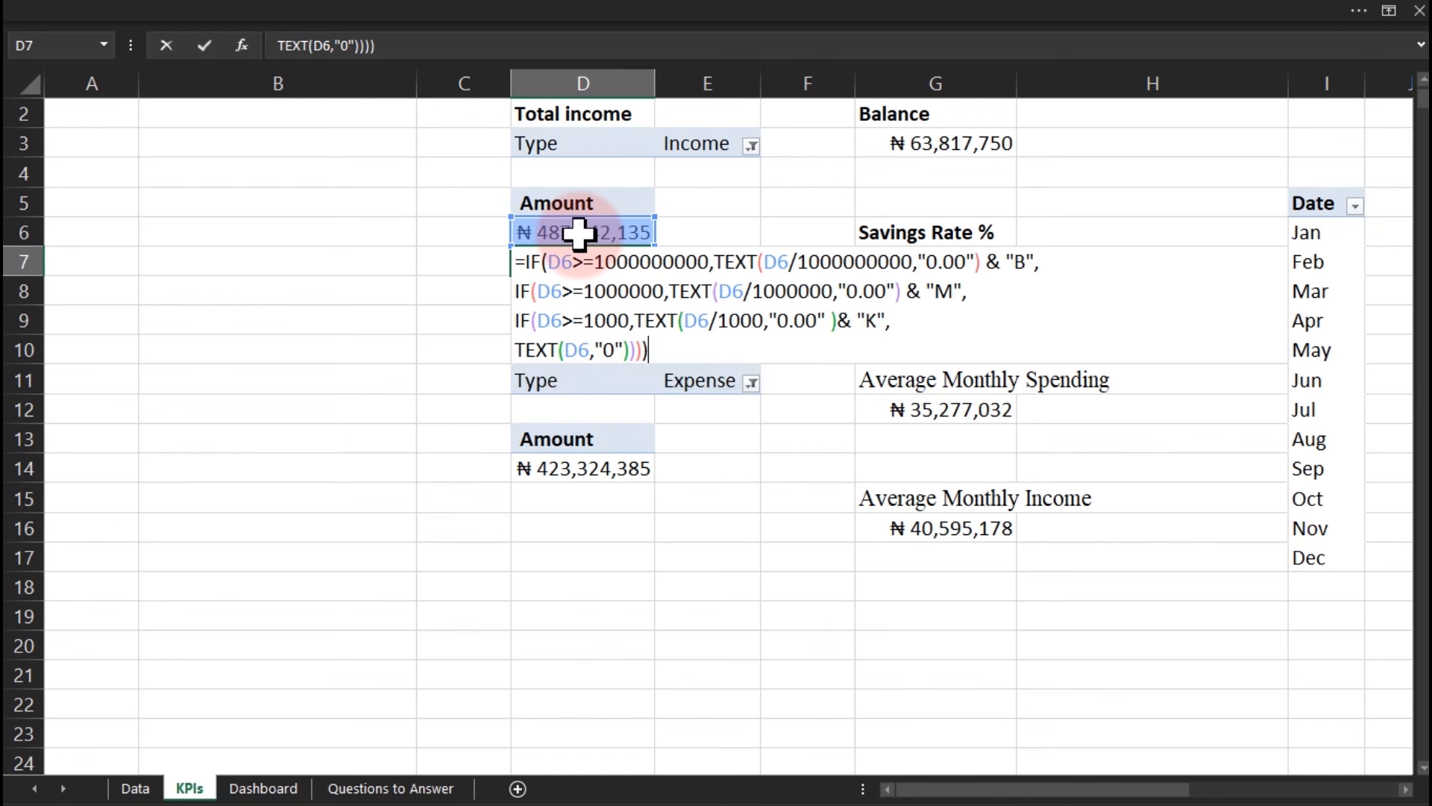
pyautogui.press('Return')
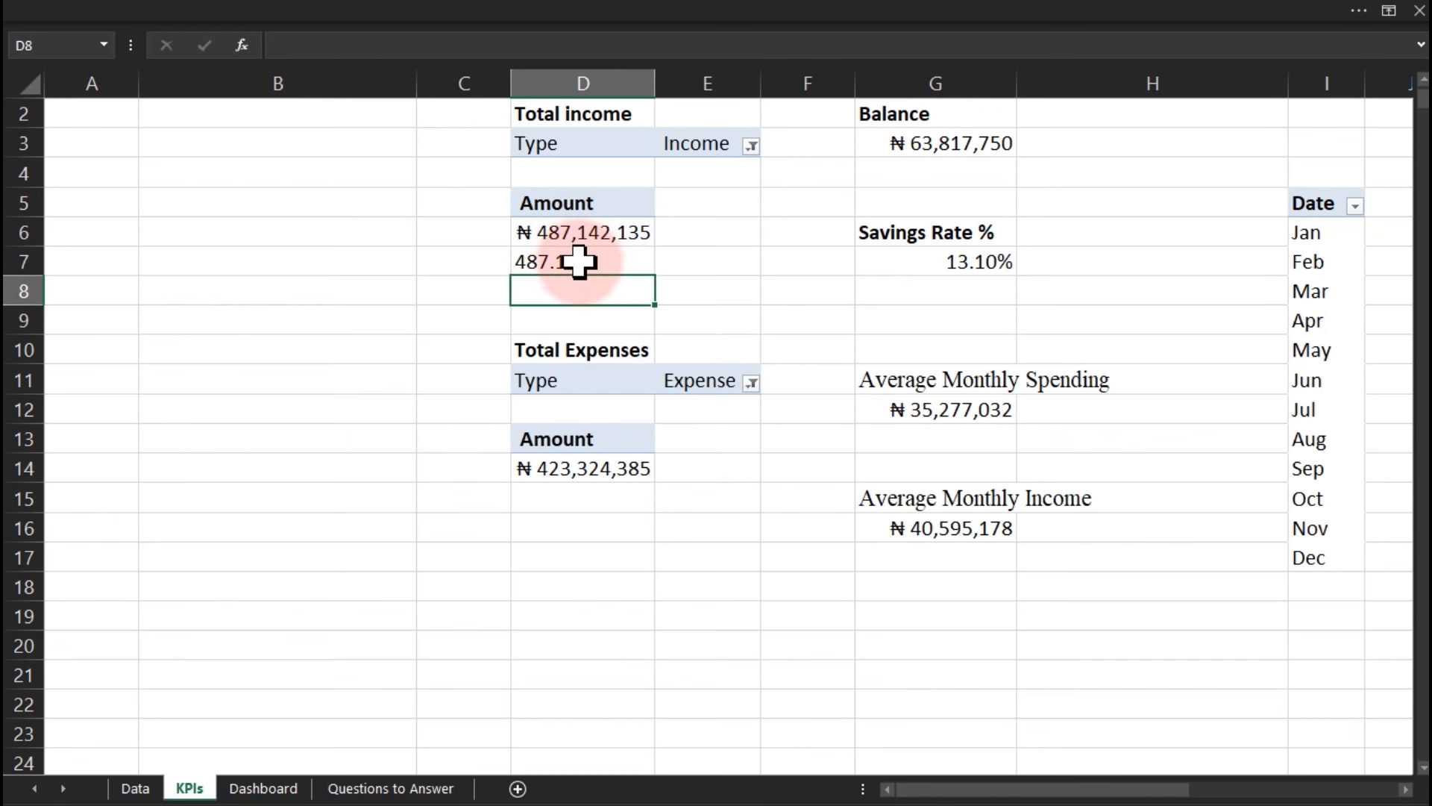
pyautogui.click(532, 231)
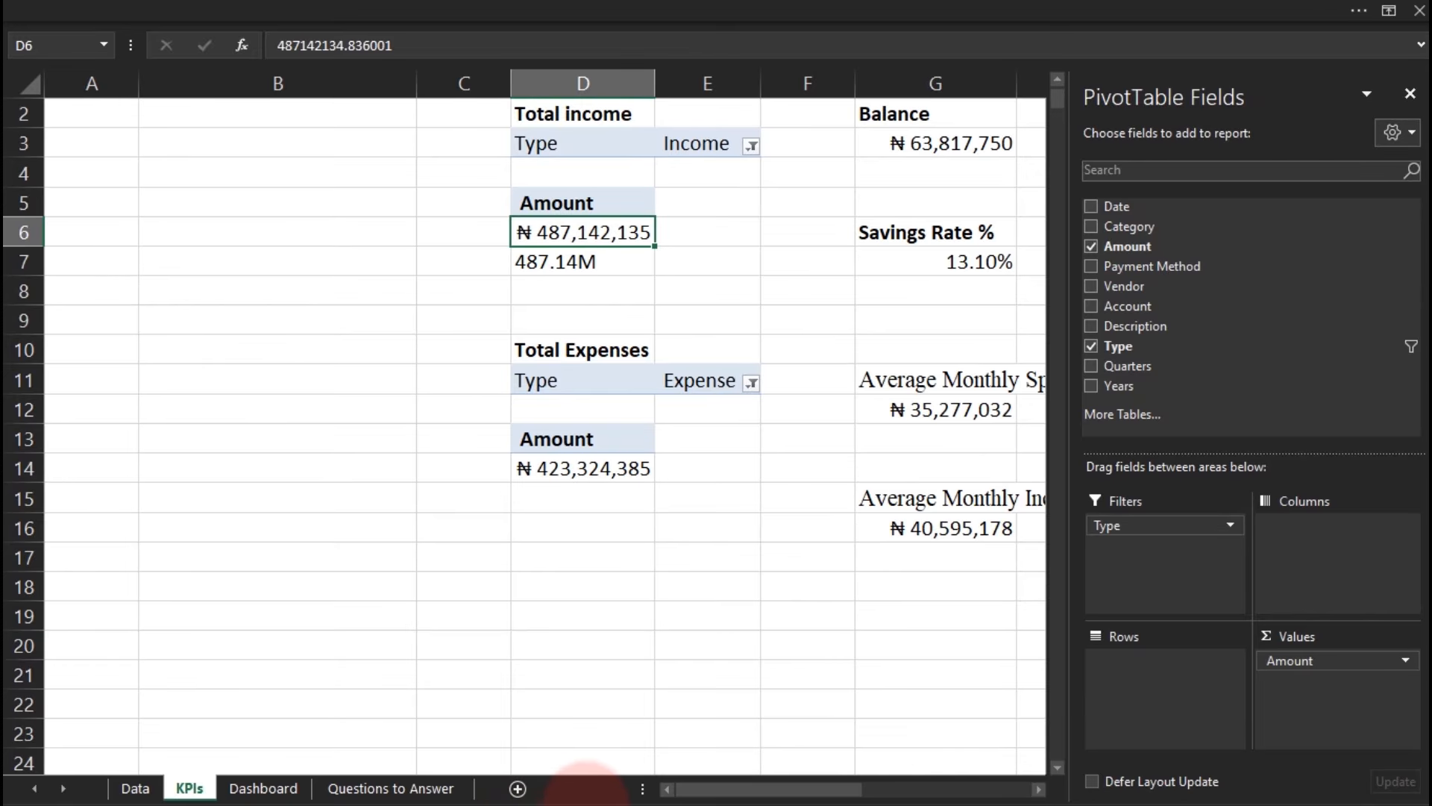
pyautogui.press('super')
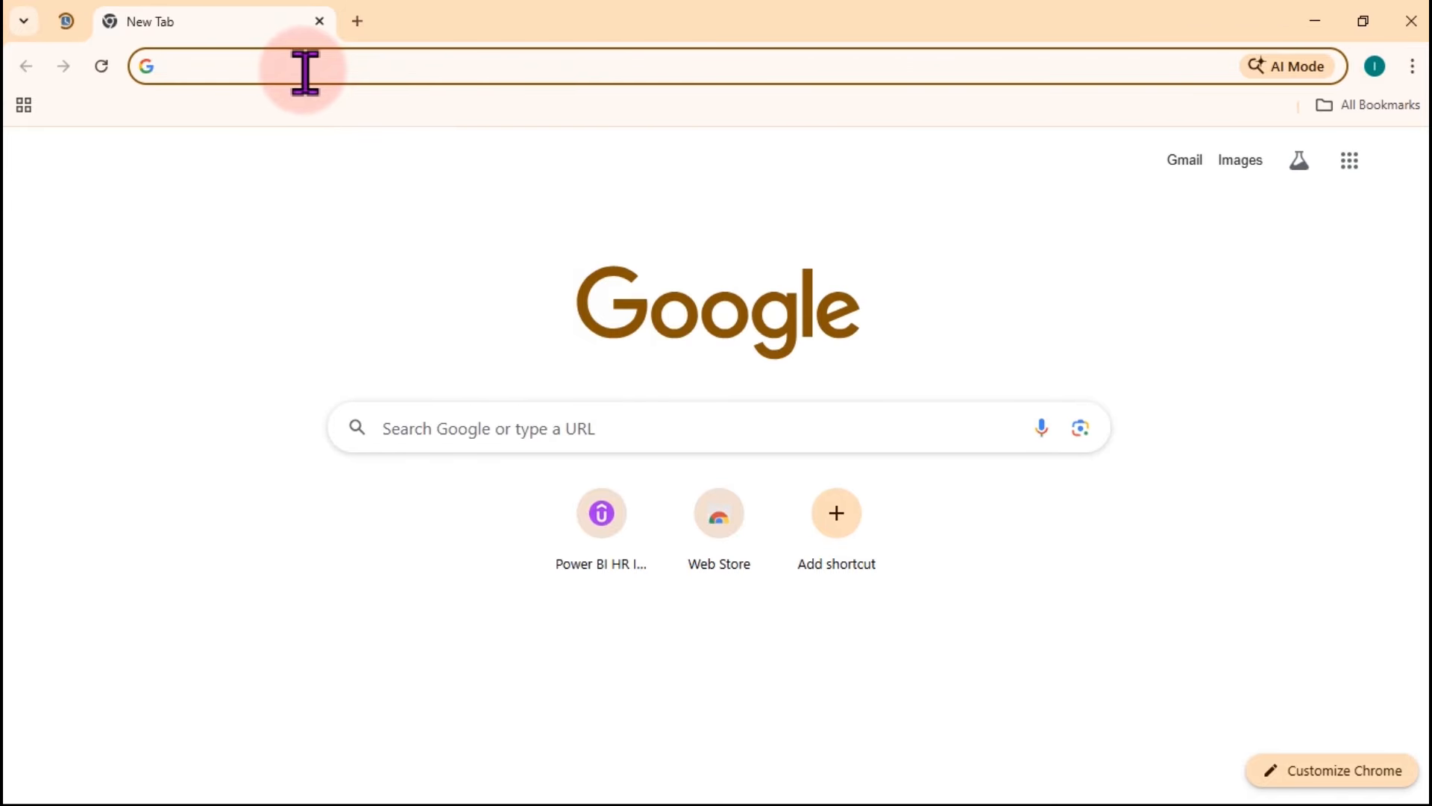
# Search Google for 'naria sign' and copy the ₦ symbol, then drill into D6's income rows in Excel.
pyautogui.write('na')
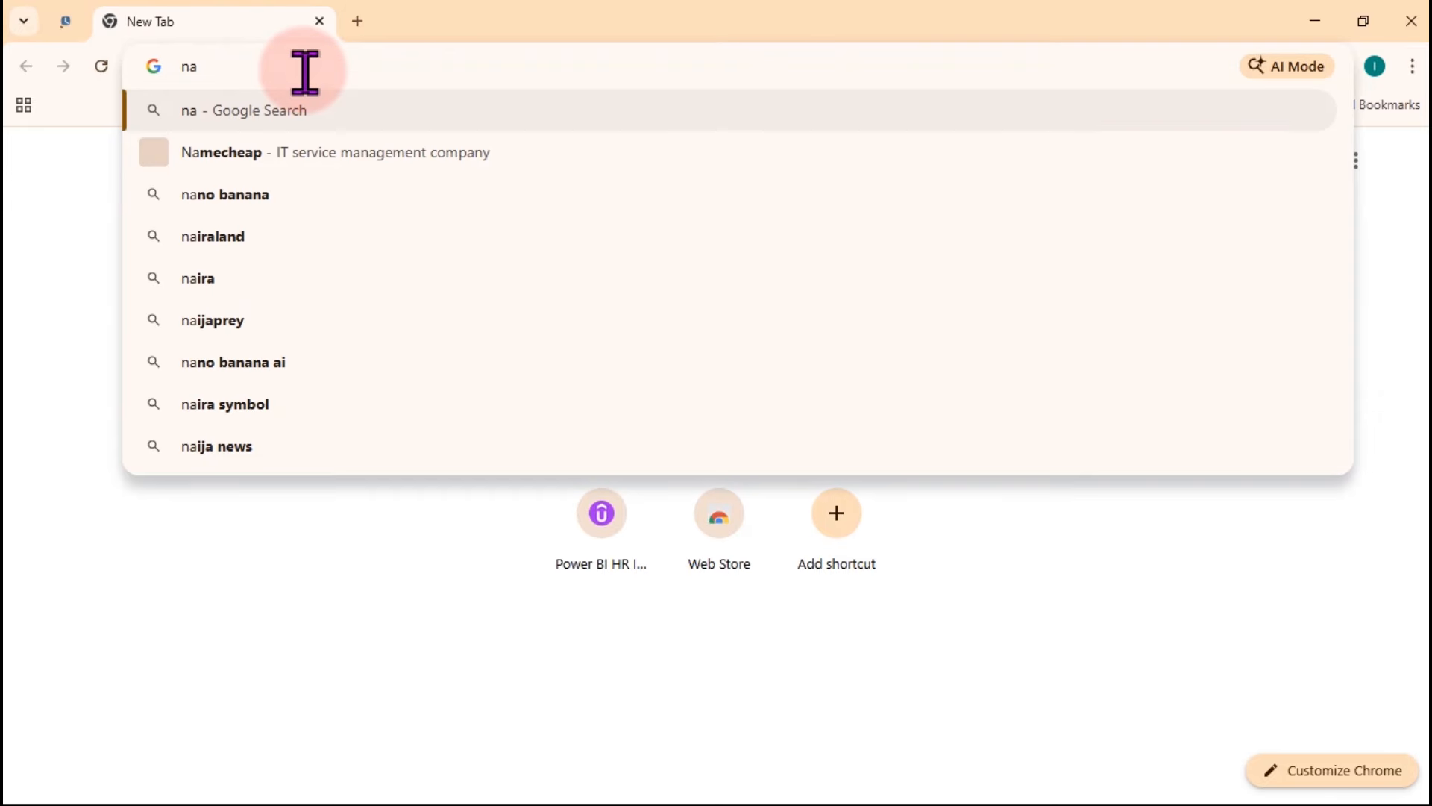
pyautogui.write('ria')
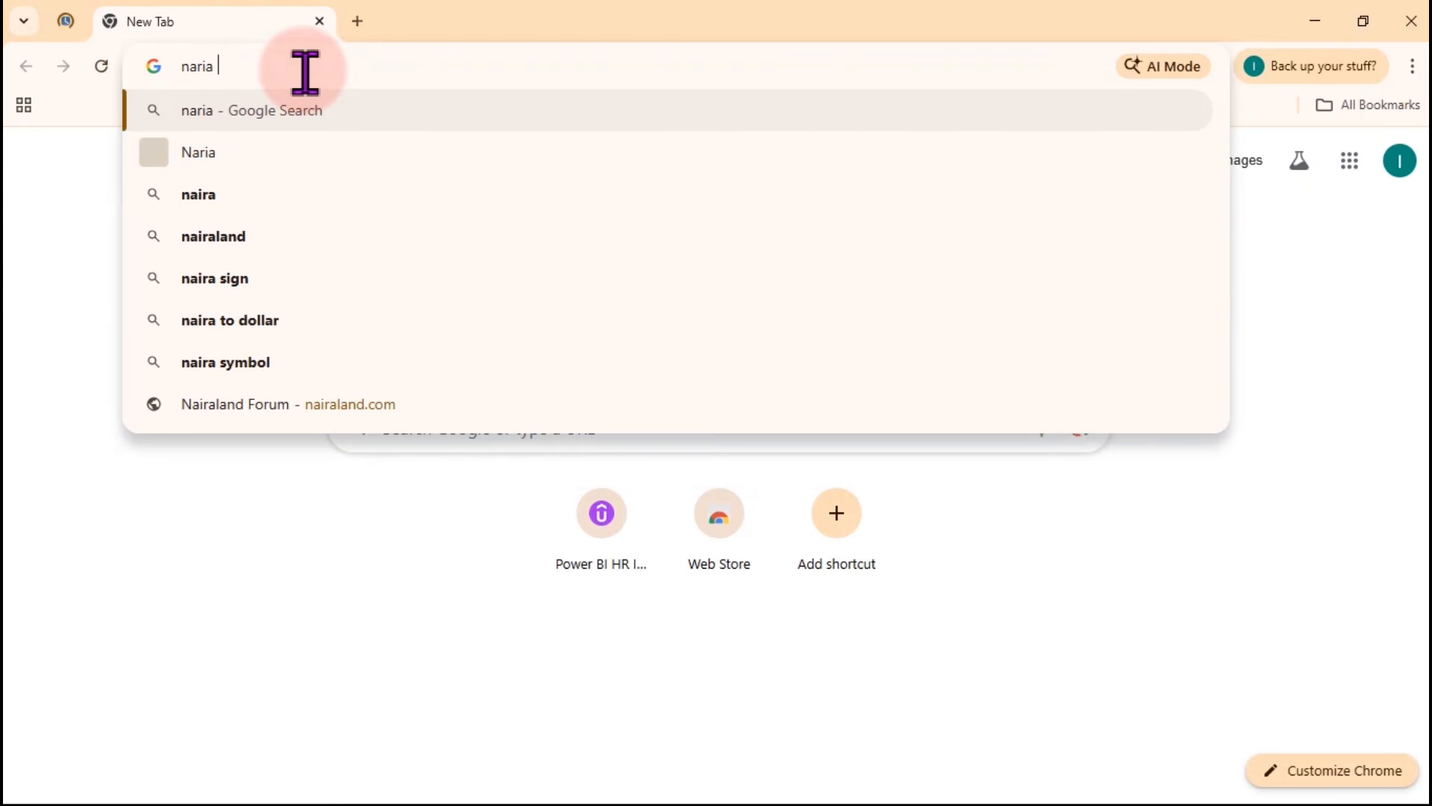
pyautogui.write(' sign')
pyautogui.press('Return')
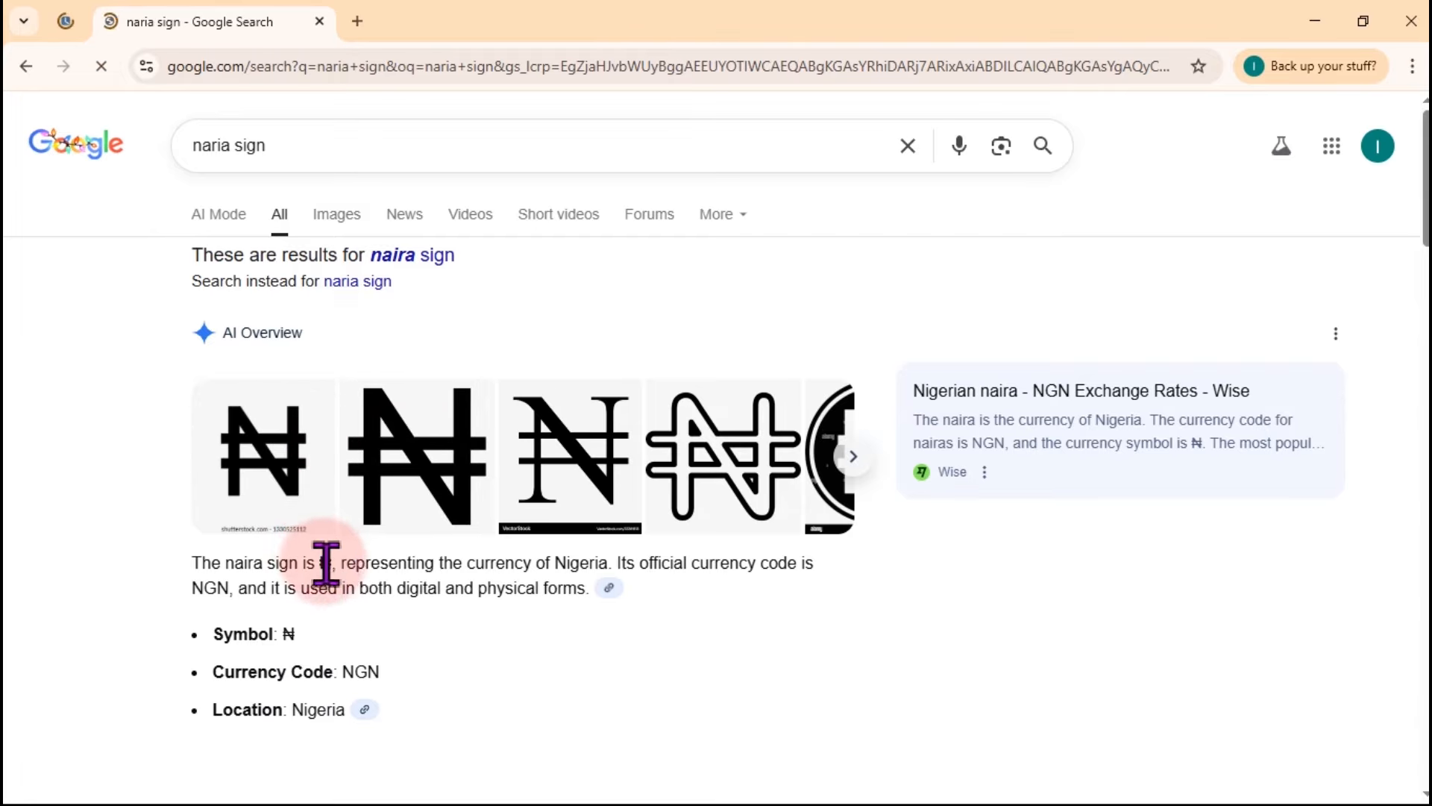
pyautogui.moveTo(332, 563); pyautogui.dragTo(325, 565)
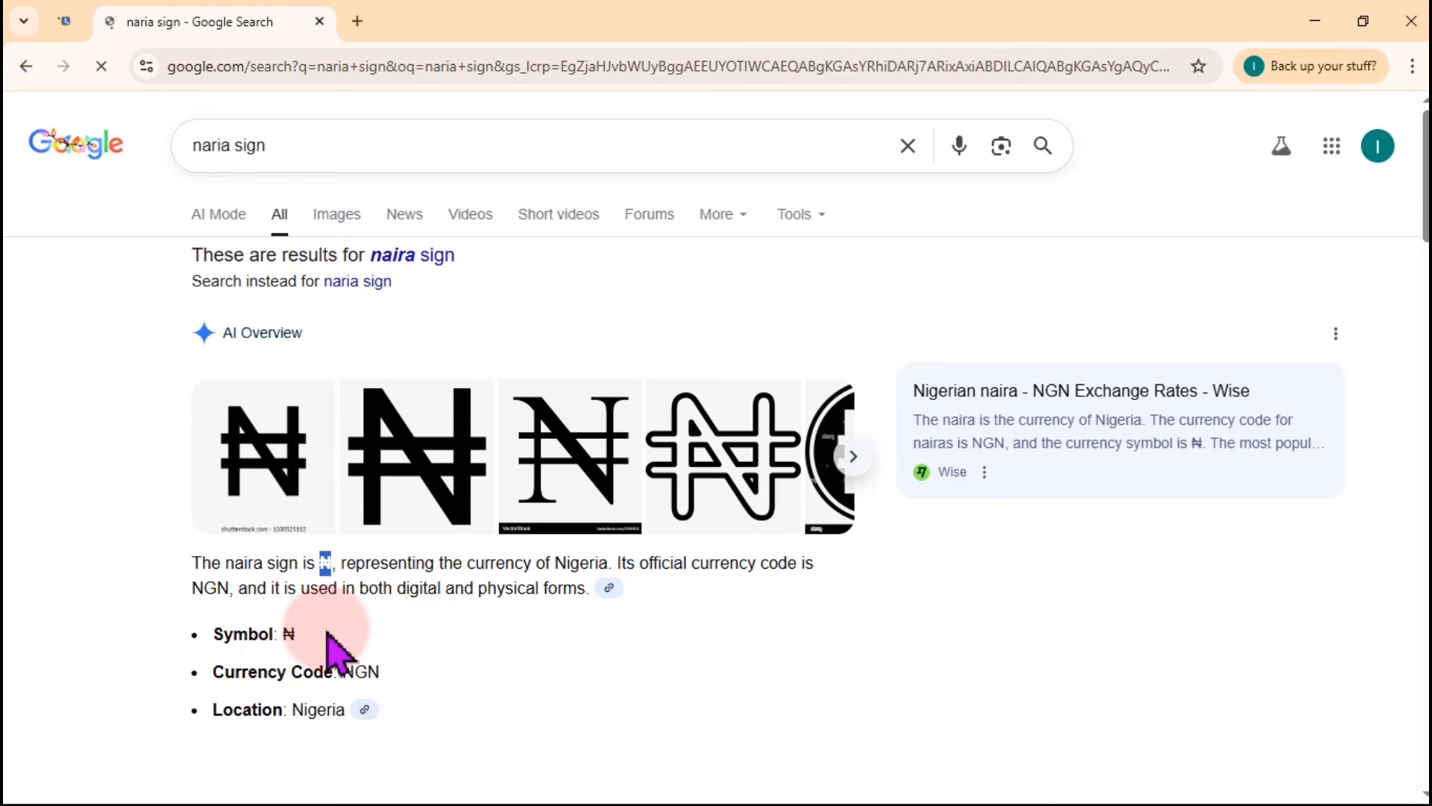
pyautogui.moveTo(297, 634); pyautogui.dragTo(286, 634)
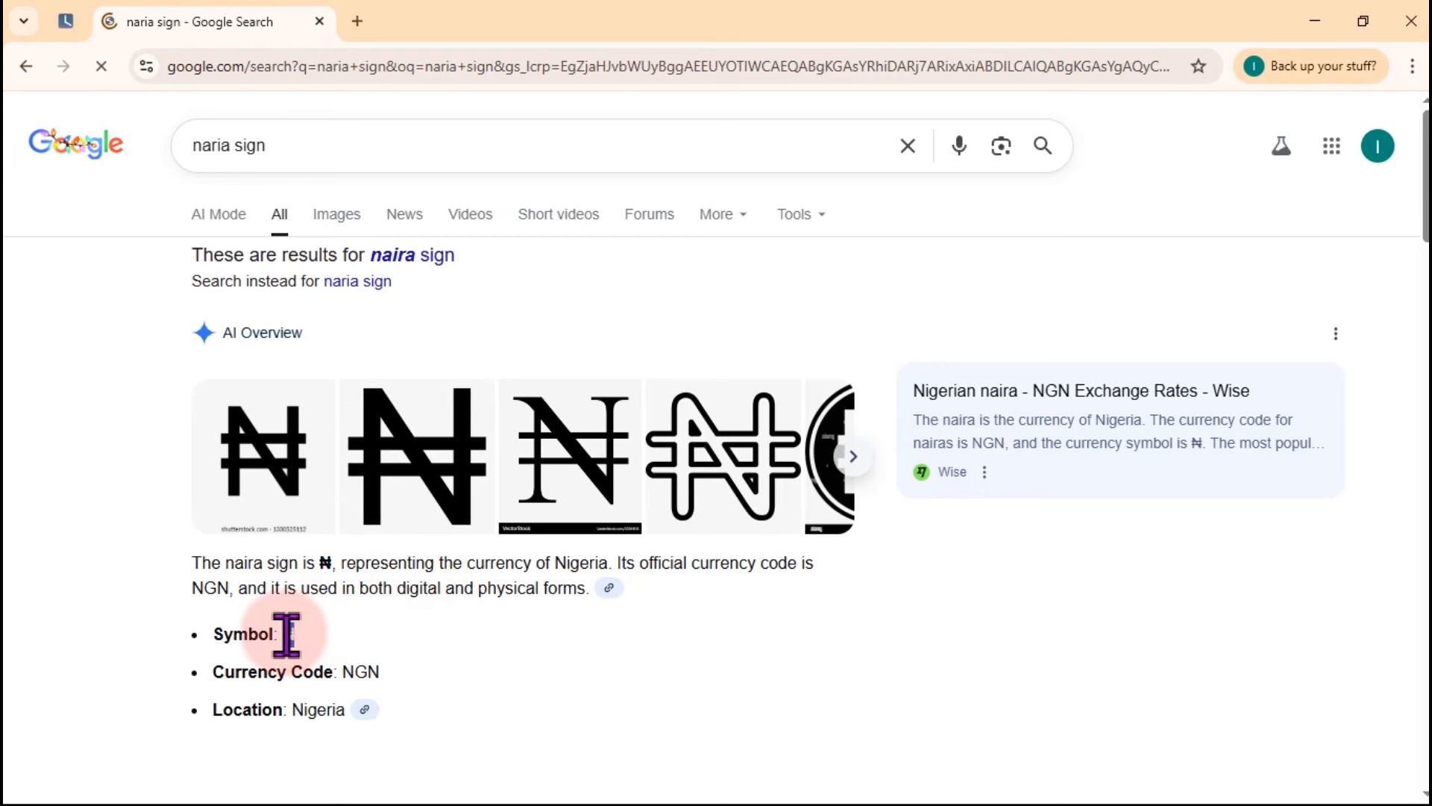
pyautogui.click(1315, 27)
pyautogui.doubleClick(607, 230)
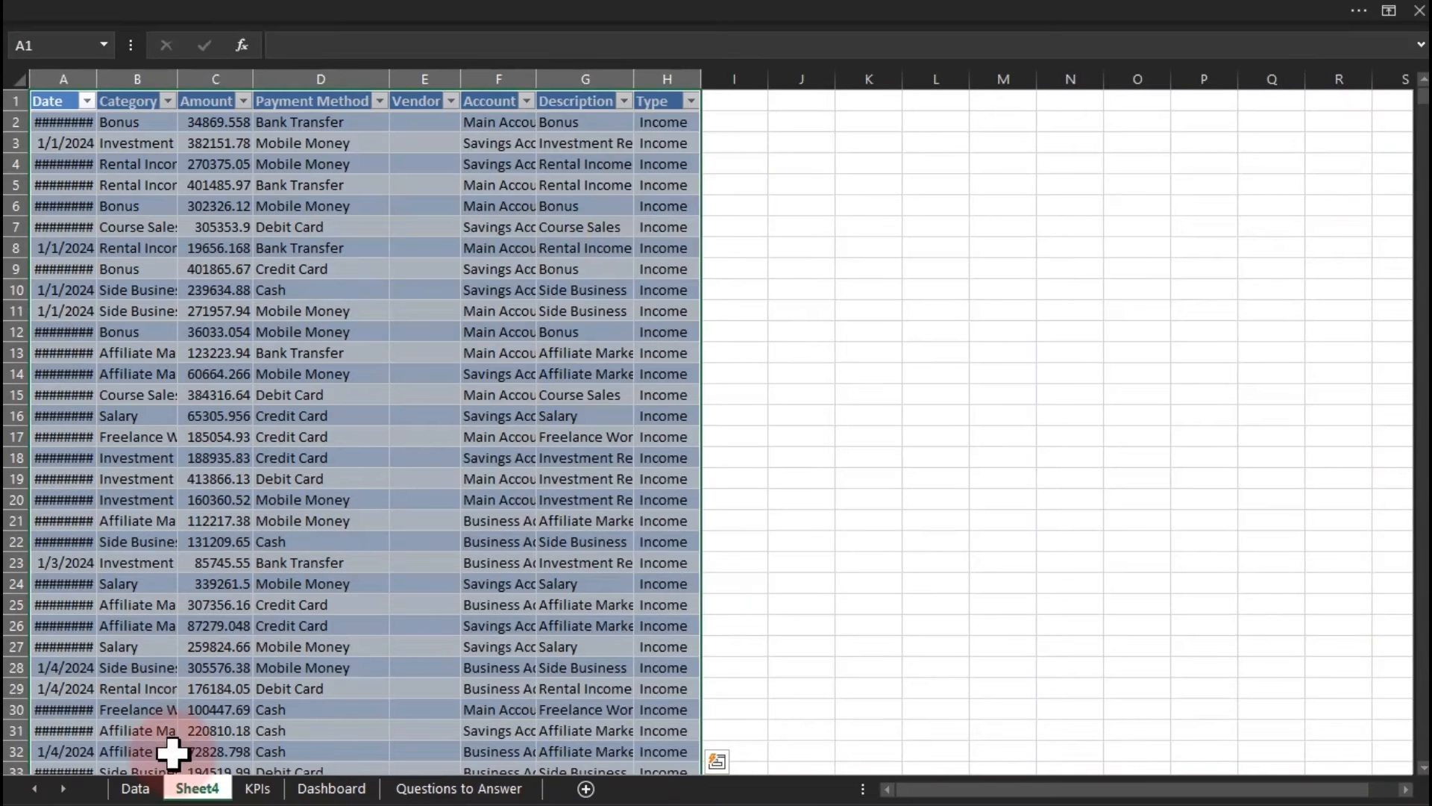
# Delete the accidental Sheet4 of income detail rows.
pyautogui.rightClick(196, 791)
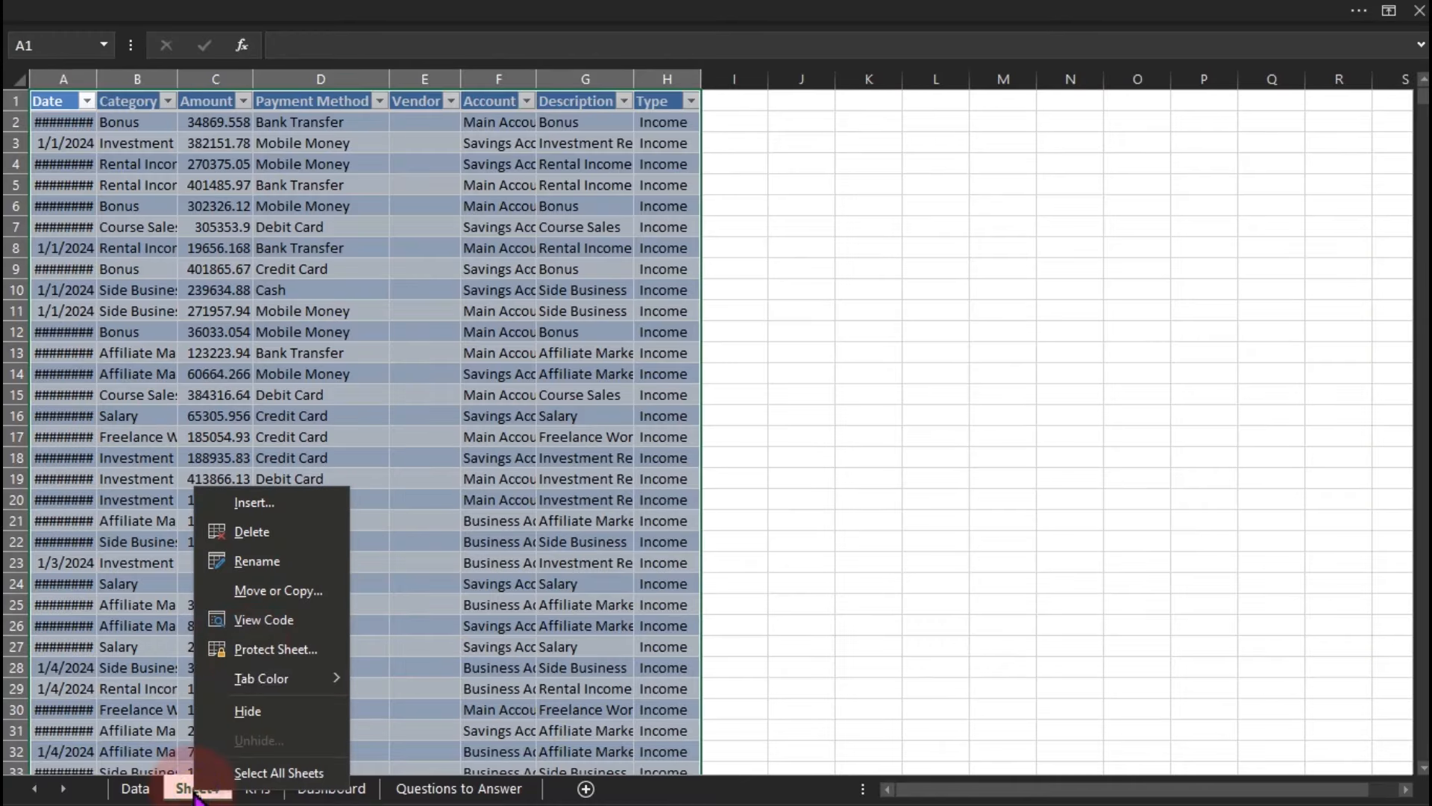
pyautogui.click(257, 531)
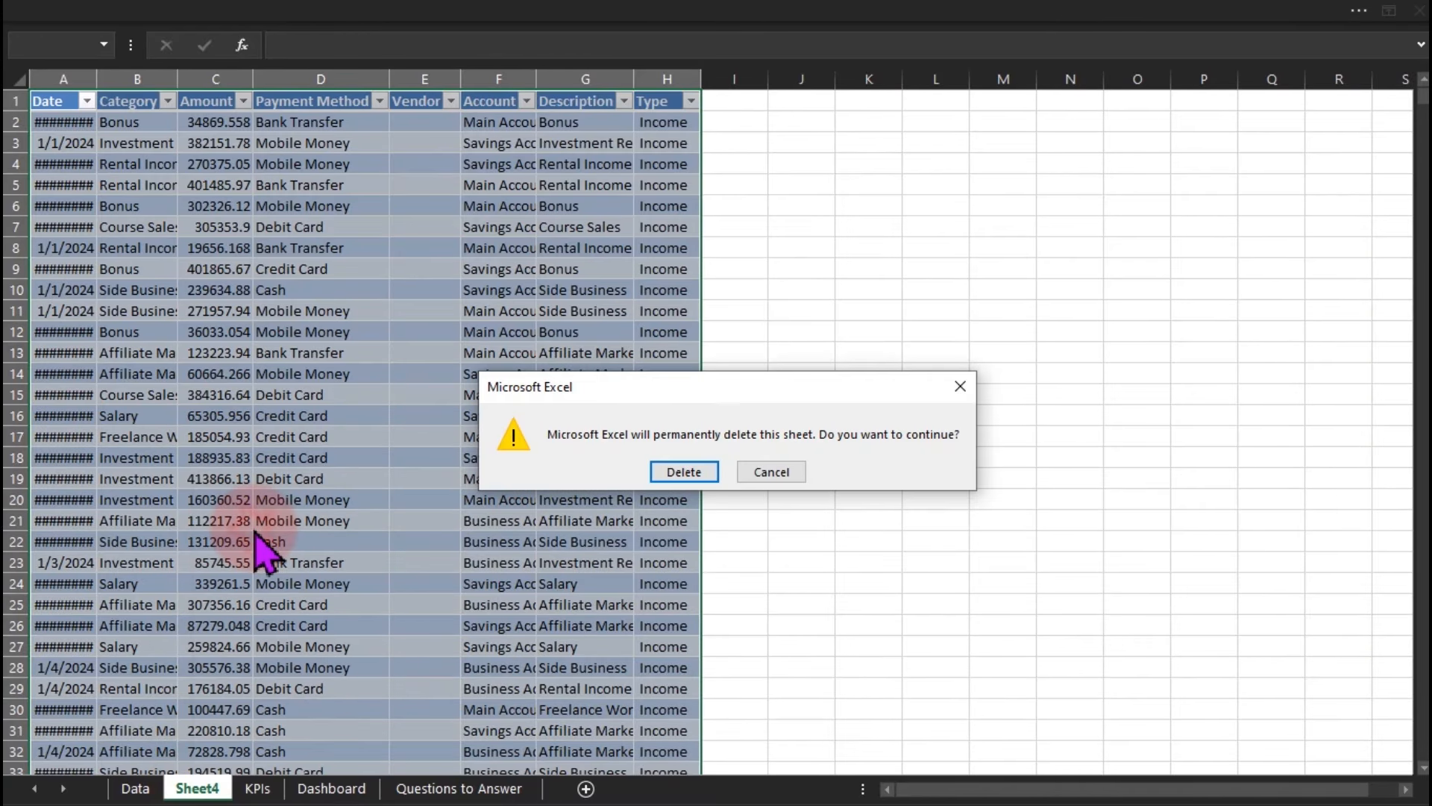
pyautogui.click(712, 474)
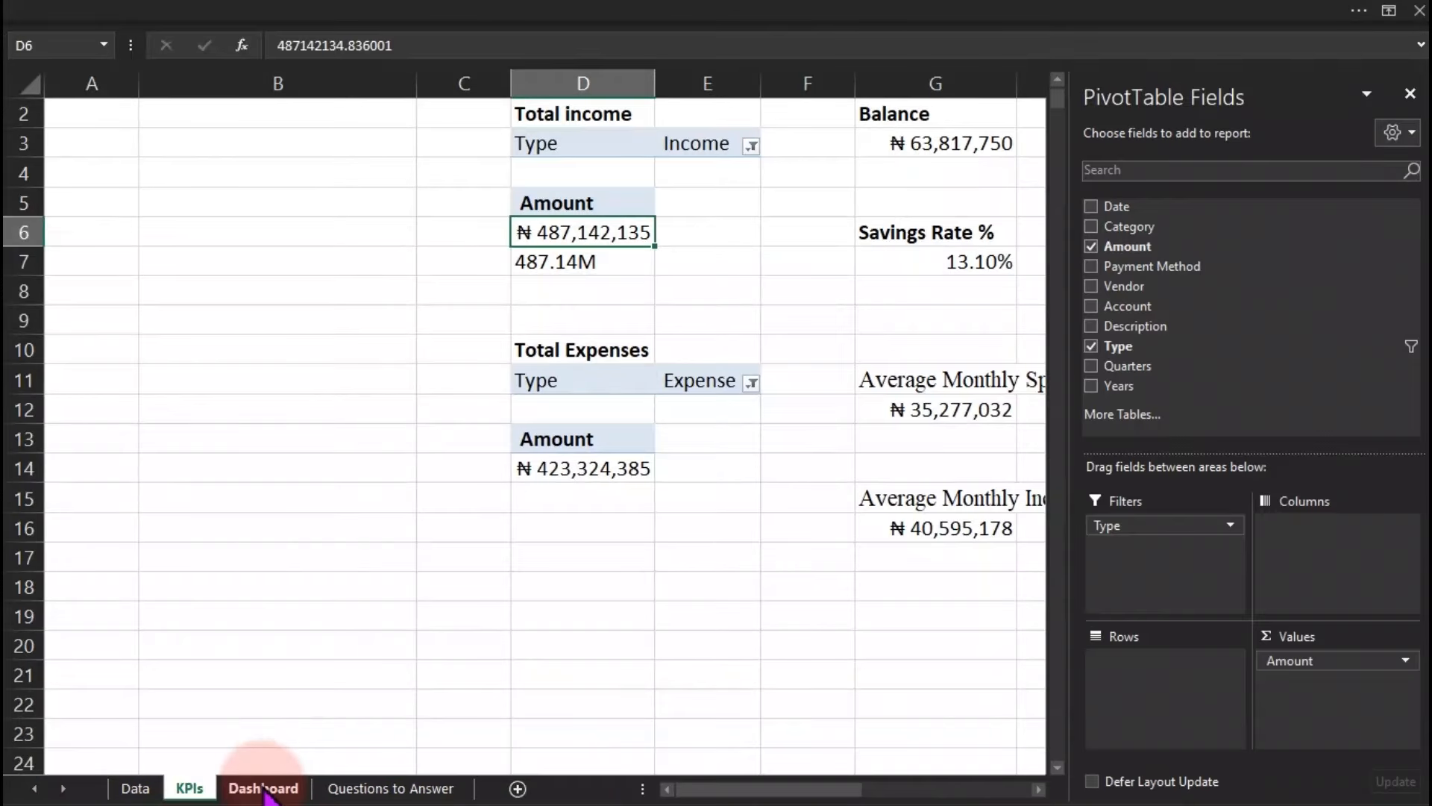
# Prefix each format string in D7's formula with ₦ so it displays ₦487.14M.
pyautogui.doubleClick(563, 261)
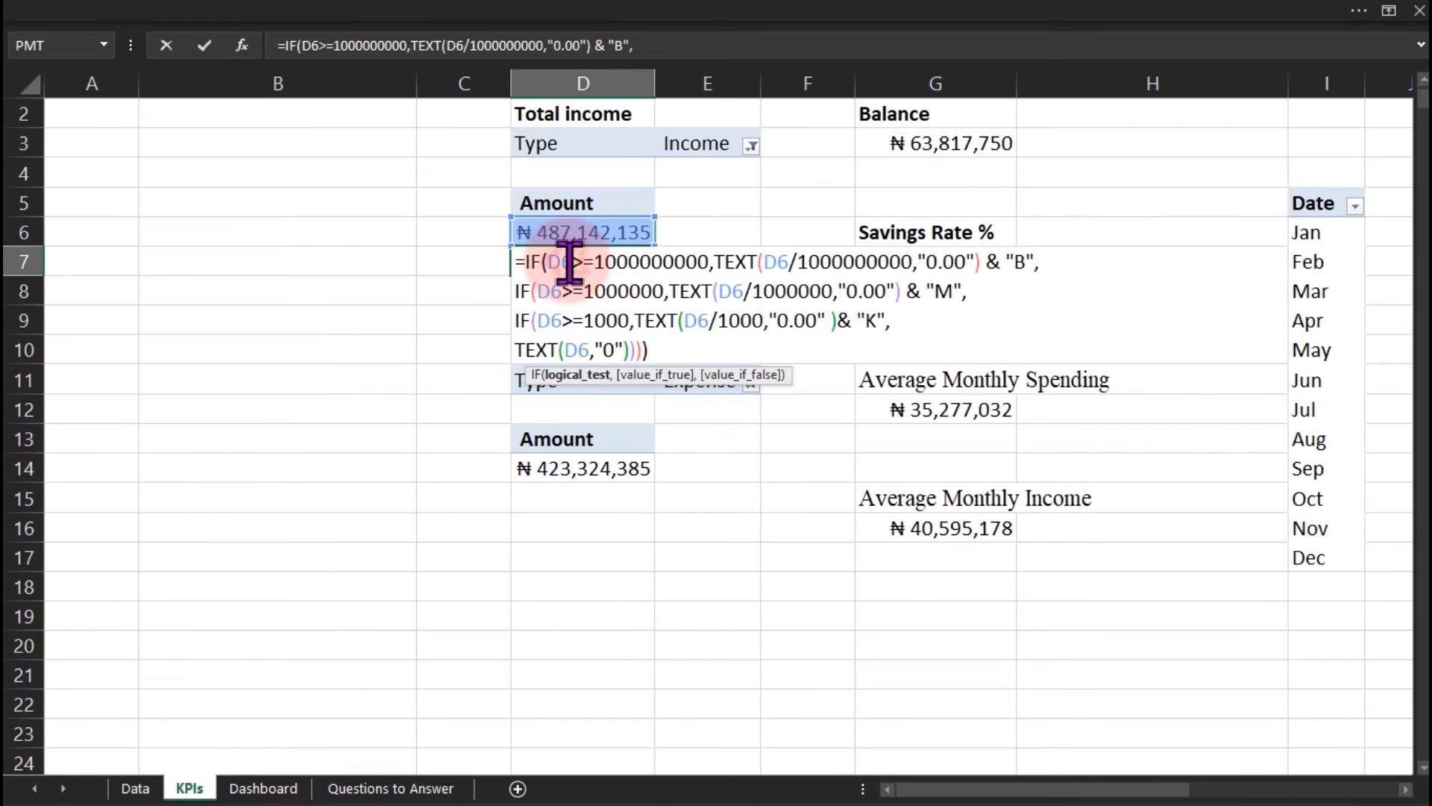
pyautogui.click(928, 262)
pyautogui.write('₦')
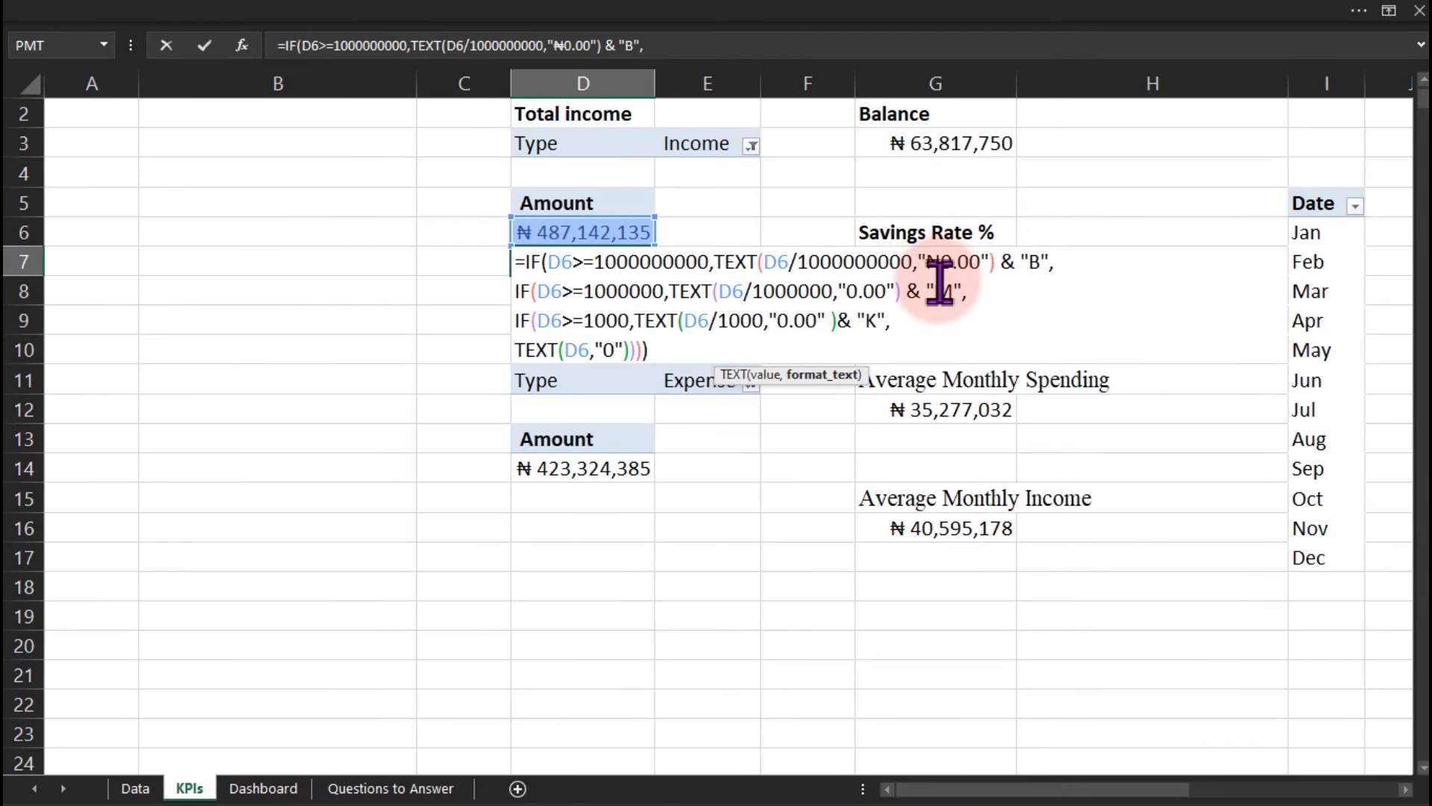
pyautogui.click(853, 291)
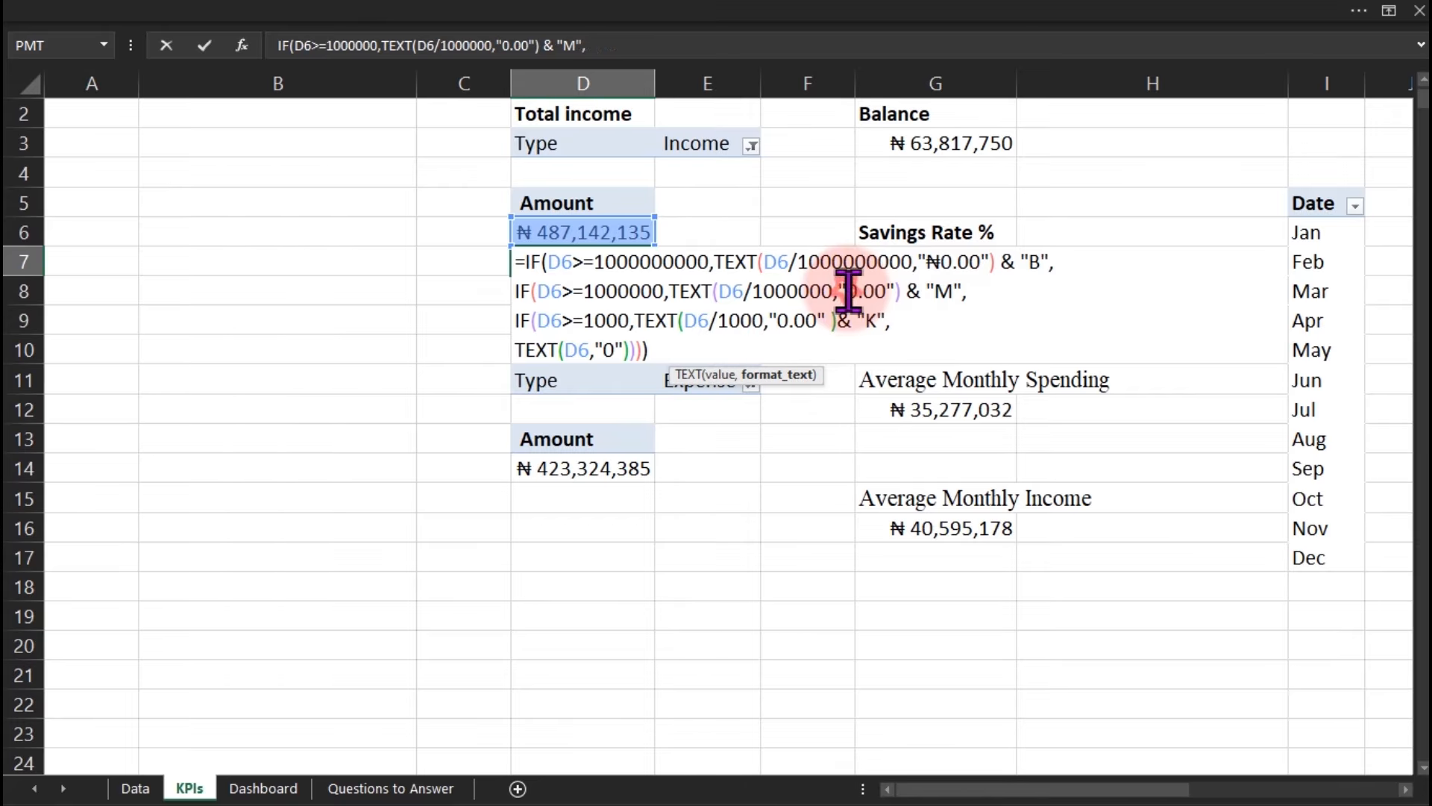
pyautogui.write('₦')
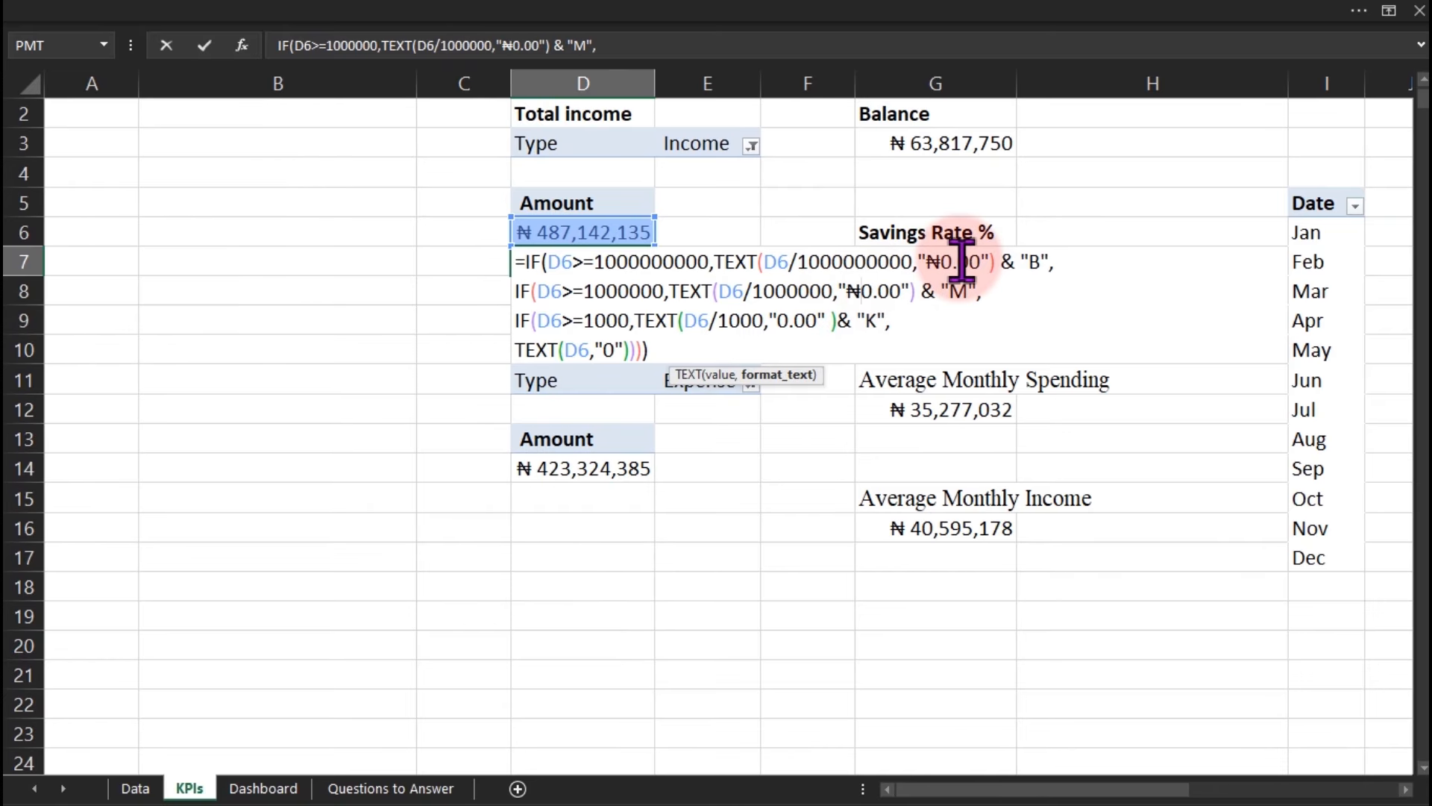
pyautogui.click(779, 321)
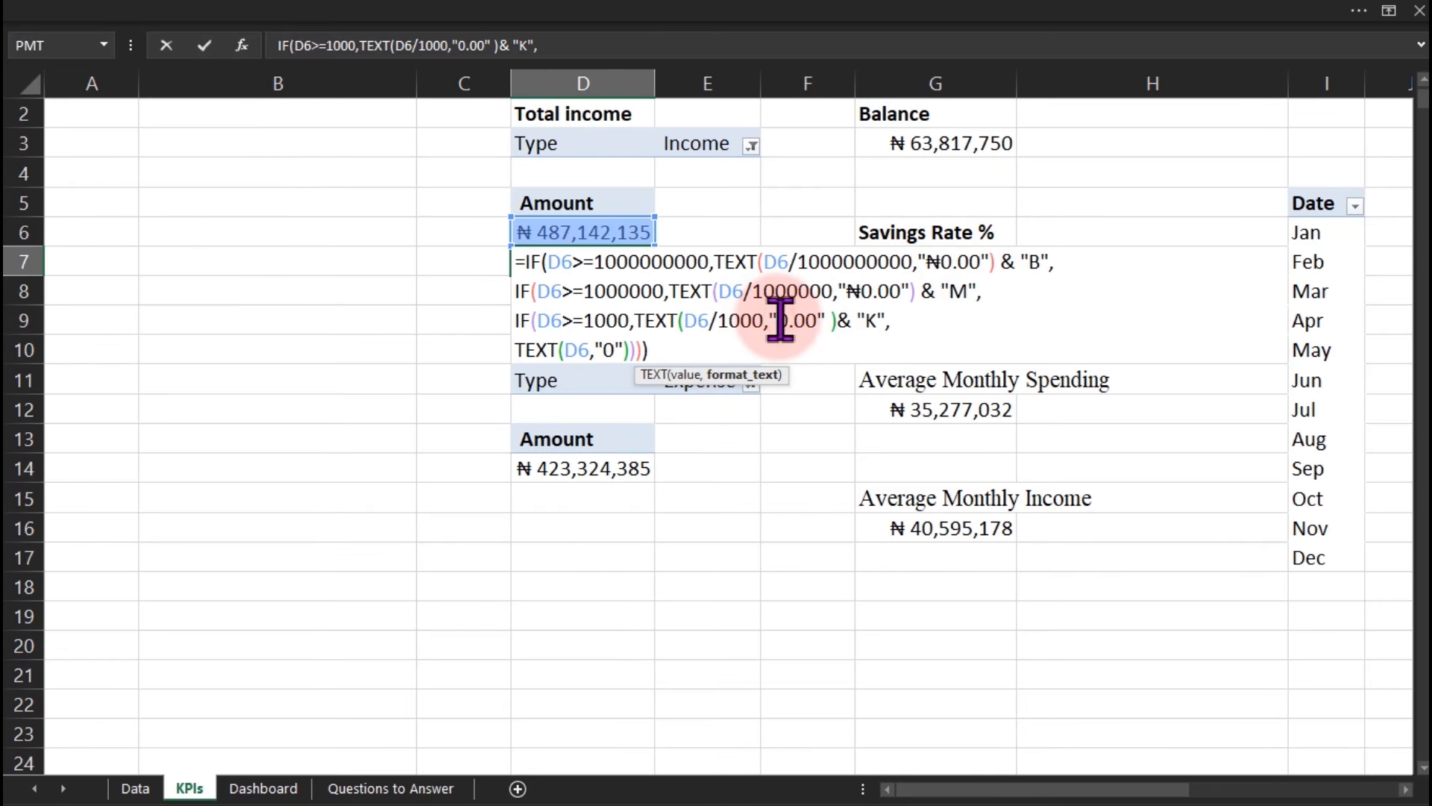
pyautogui.write('₦')
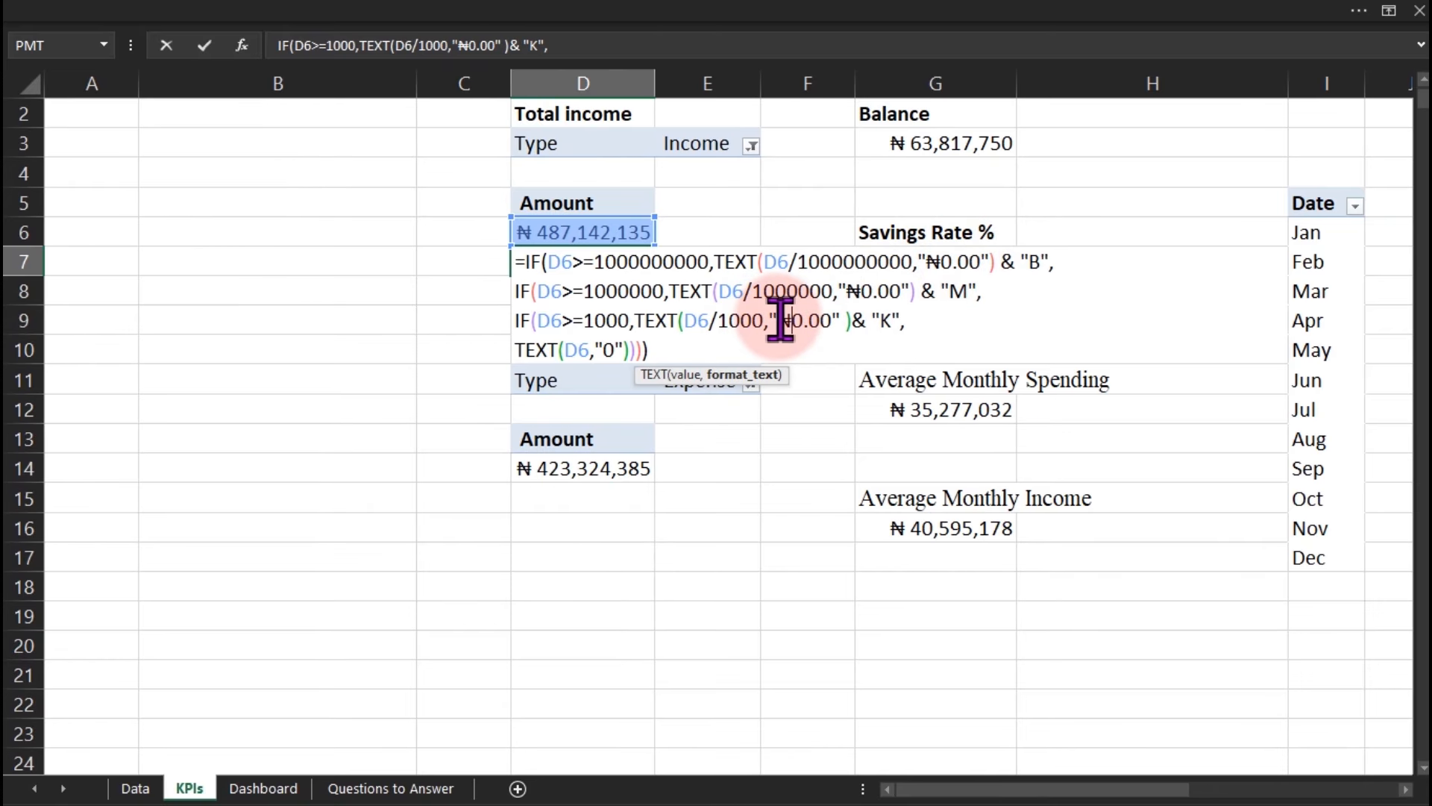
pyautogui.click(608, 349)
pyautogui.write('₦')
pyautogui.press('Return')
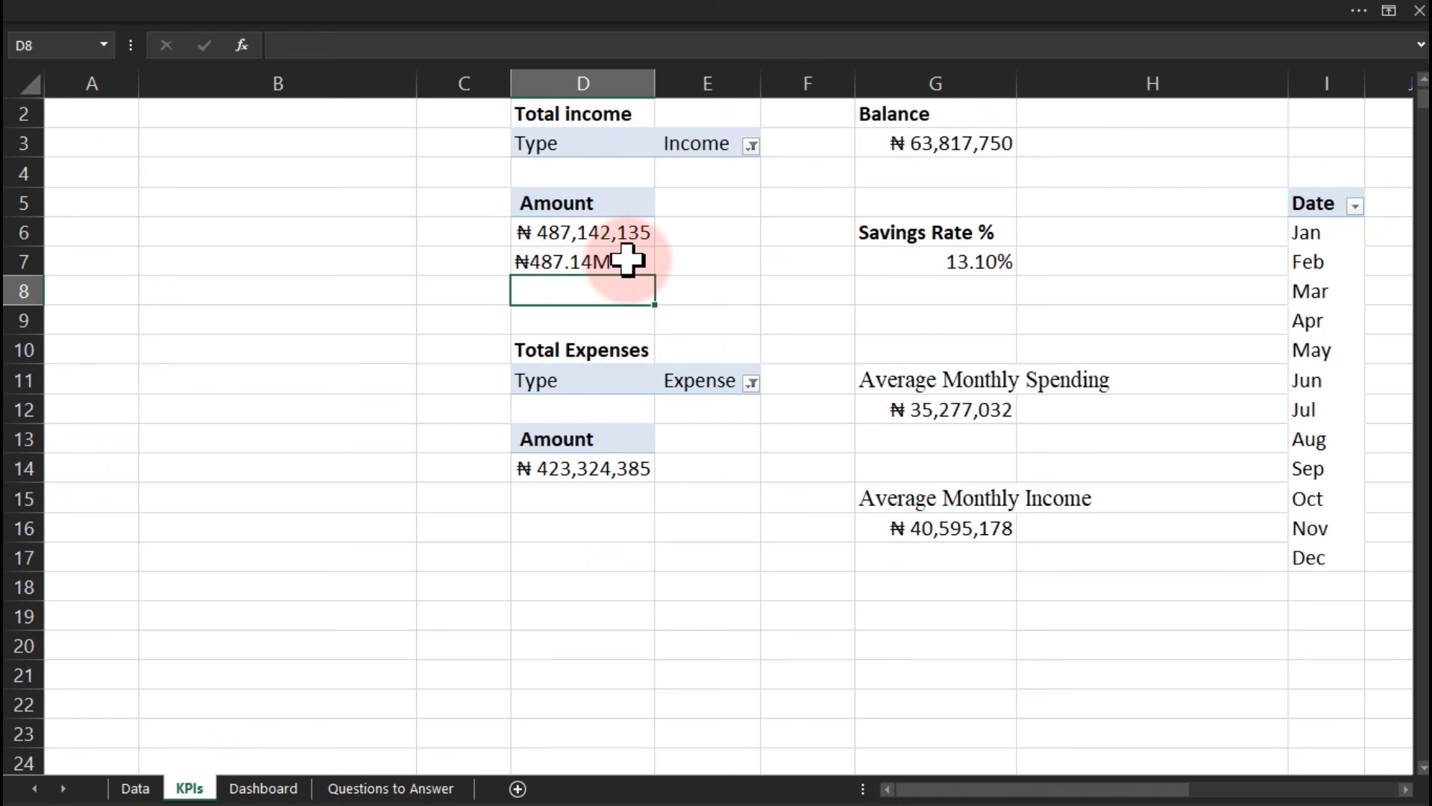
# Copy D7's full formula text and select D15 beneath the expense total.
pyautogui.click(584, 266)
pyautogui.doubleClick(584, 266)
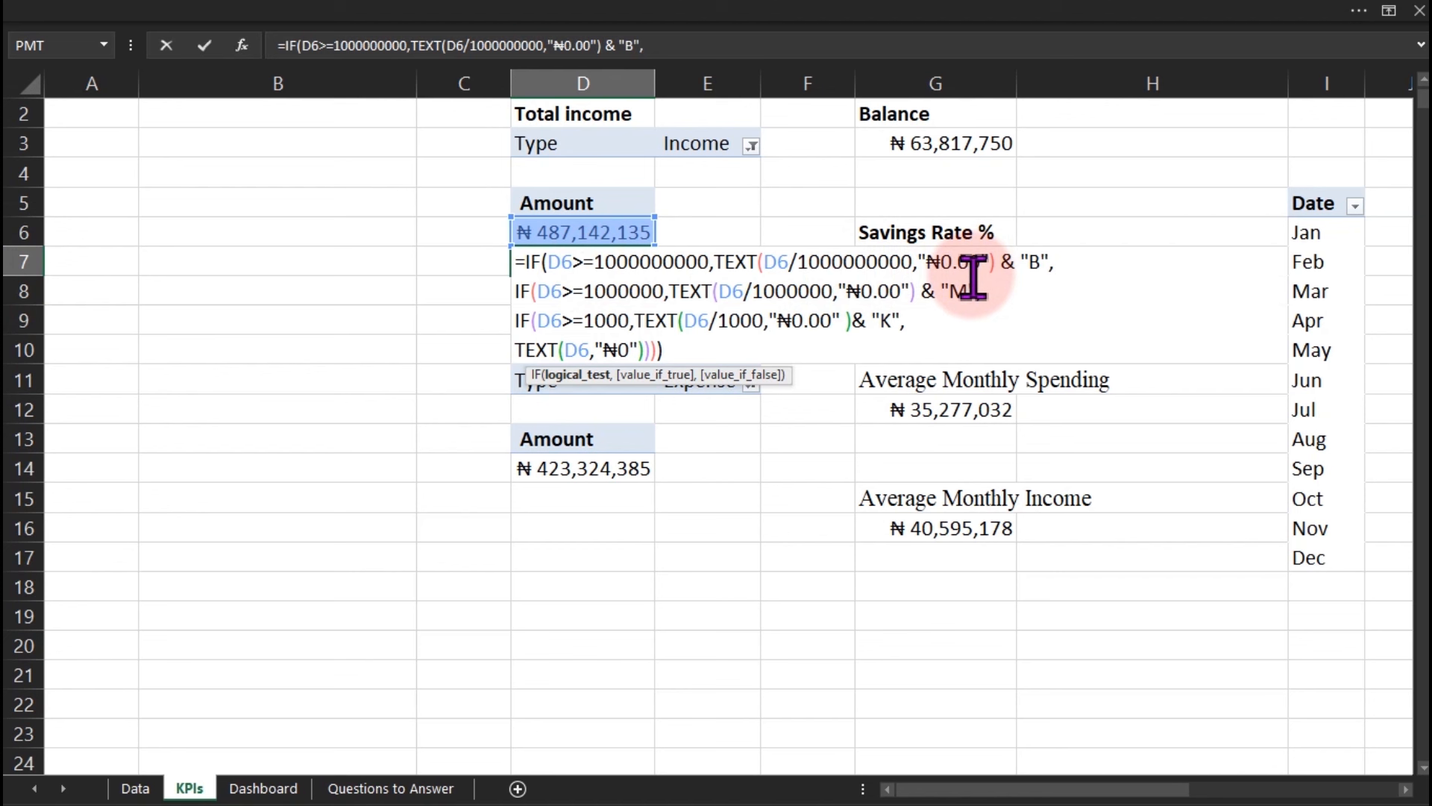
pyautogui.press('Escape')
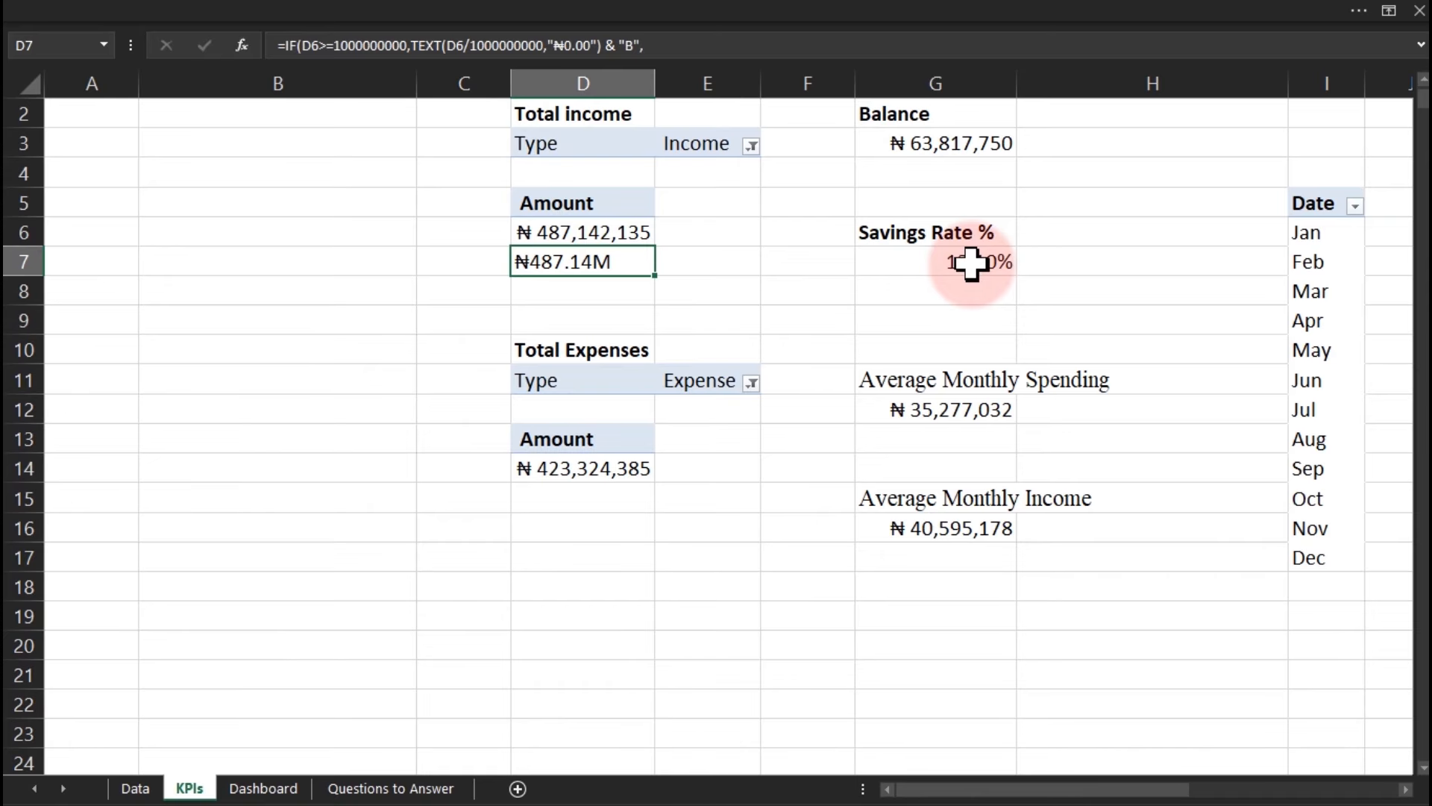
pyautogui.doubleClick(599, 263)
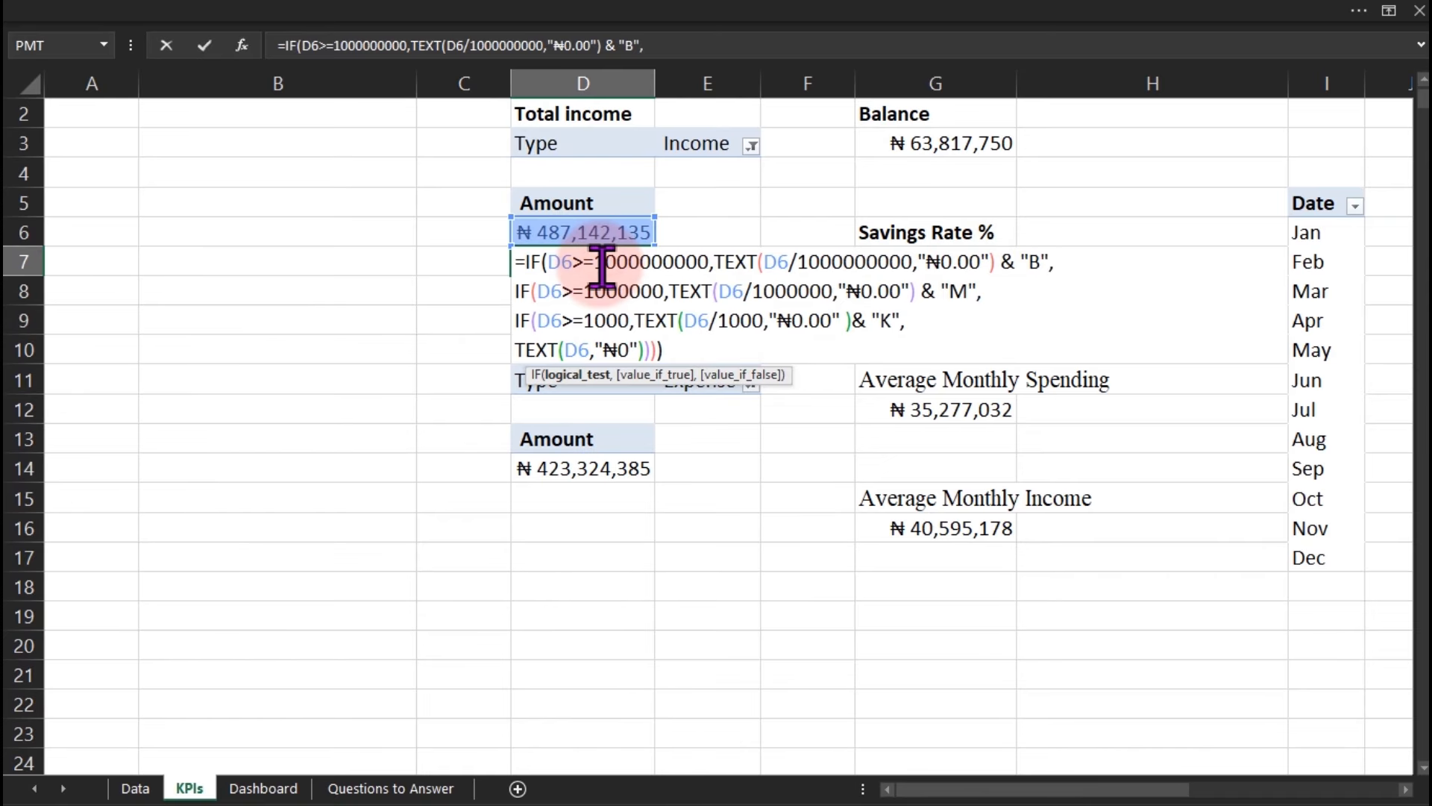
pyautogui.hotkey('ctrl', 'a')
pyautogui.hotkey('ctrl', 'c')
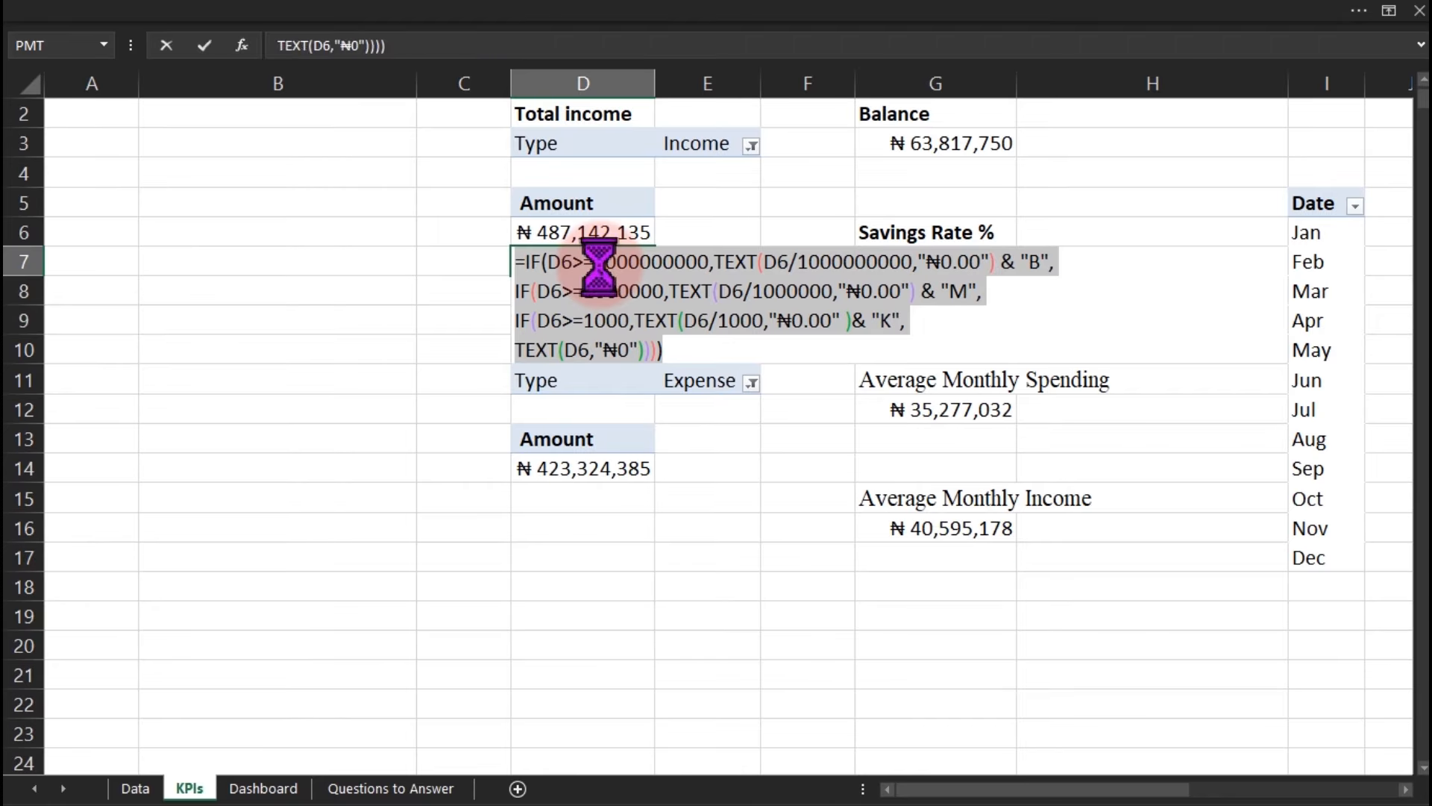
pyautogui.press('Escape')
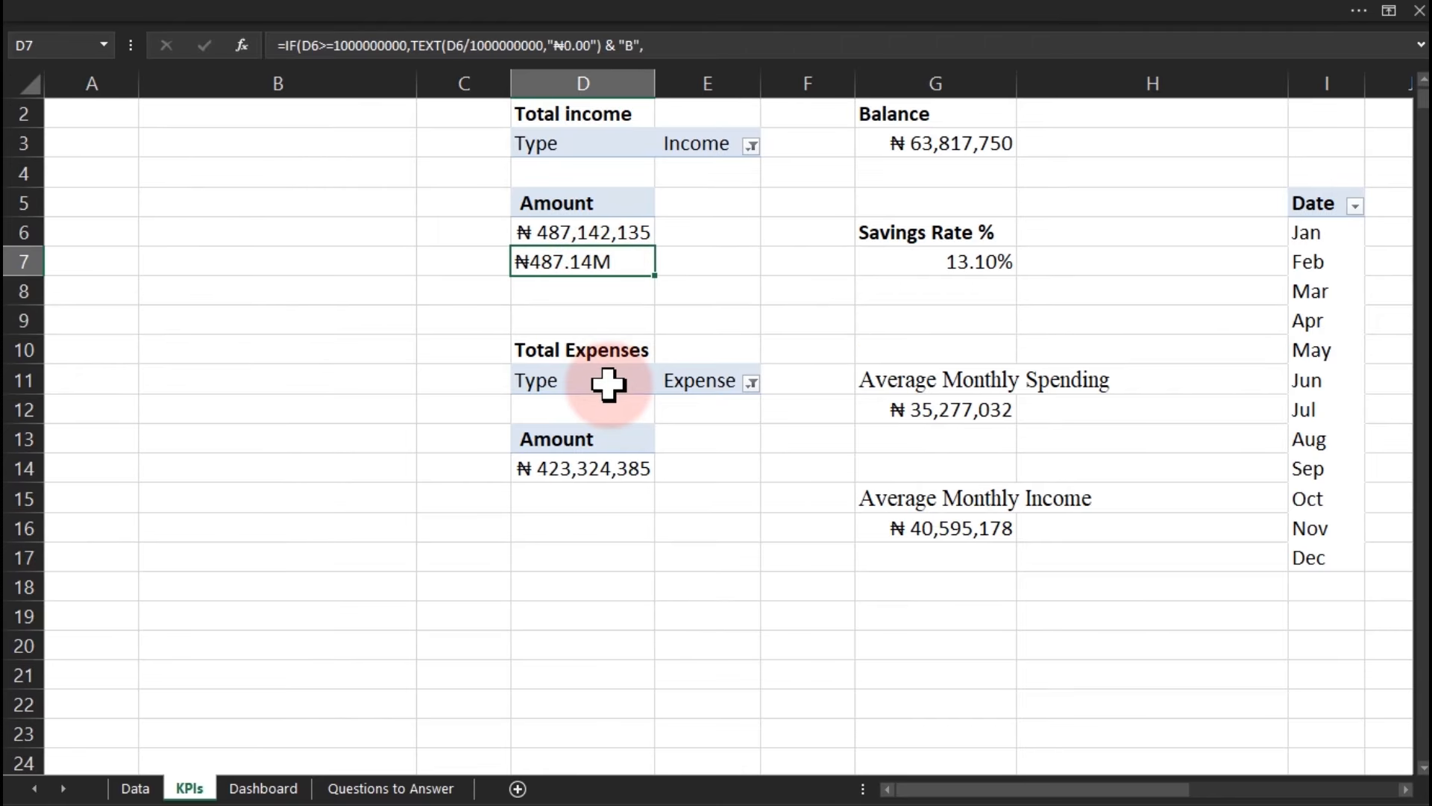
pyautogui.click(572, 496)
# Paste D7's formula into D15 as a single-cell entry.
pyautogui.hotkey('ctrl', 'v')
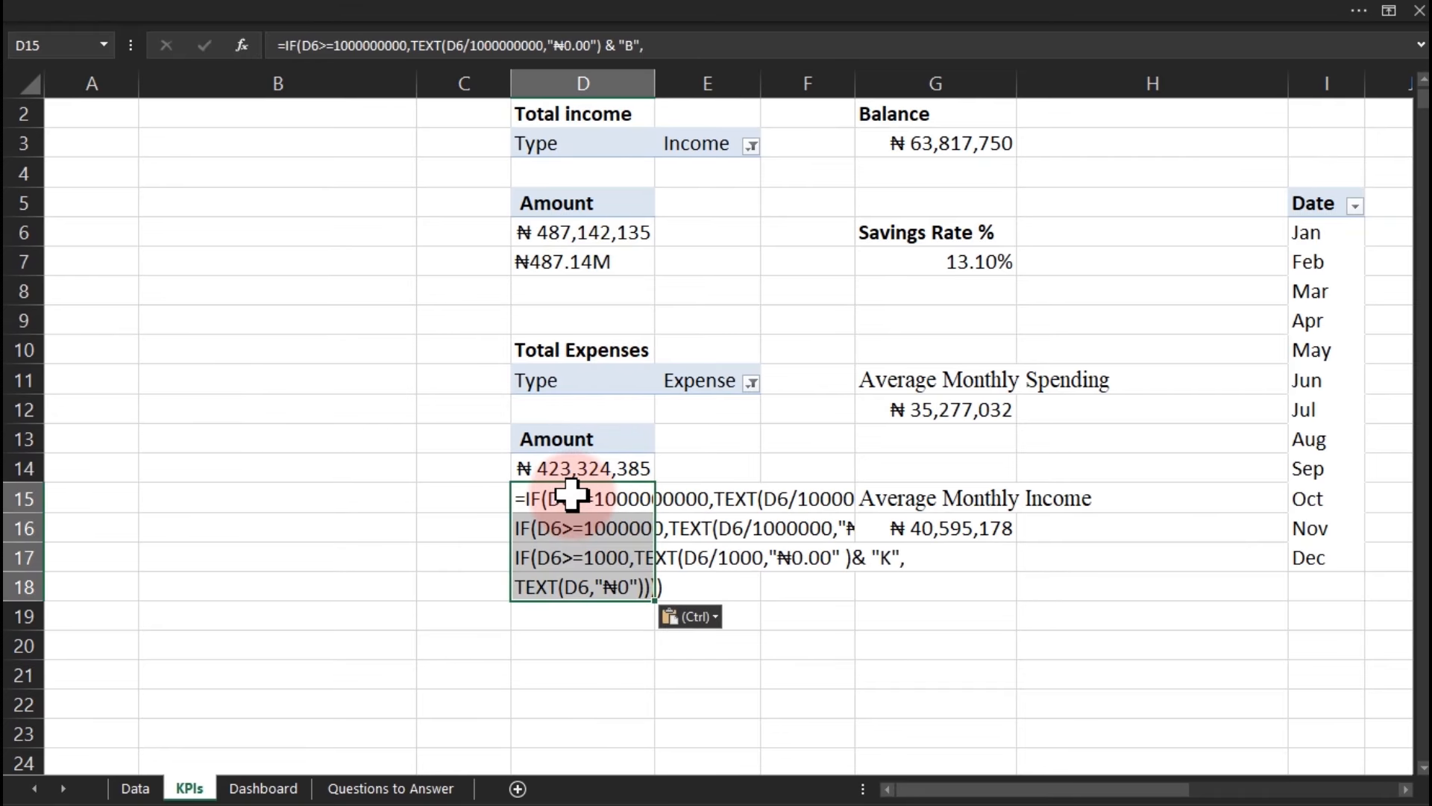
pyautogui.hotkey('ctrl', 'z')
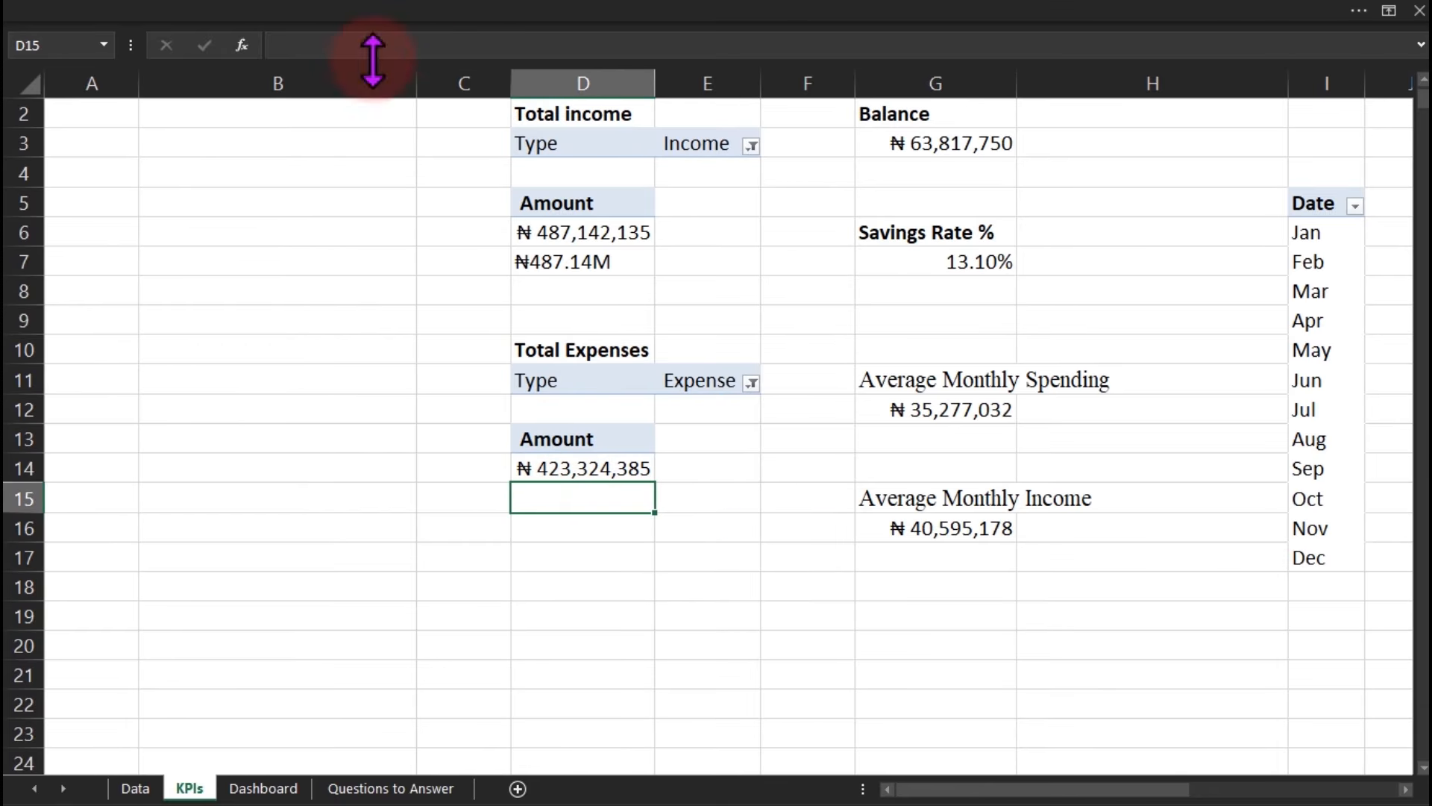
pyautogui.write('TEXT(D6,"₦0 )))')
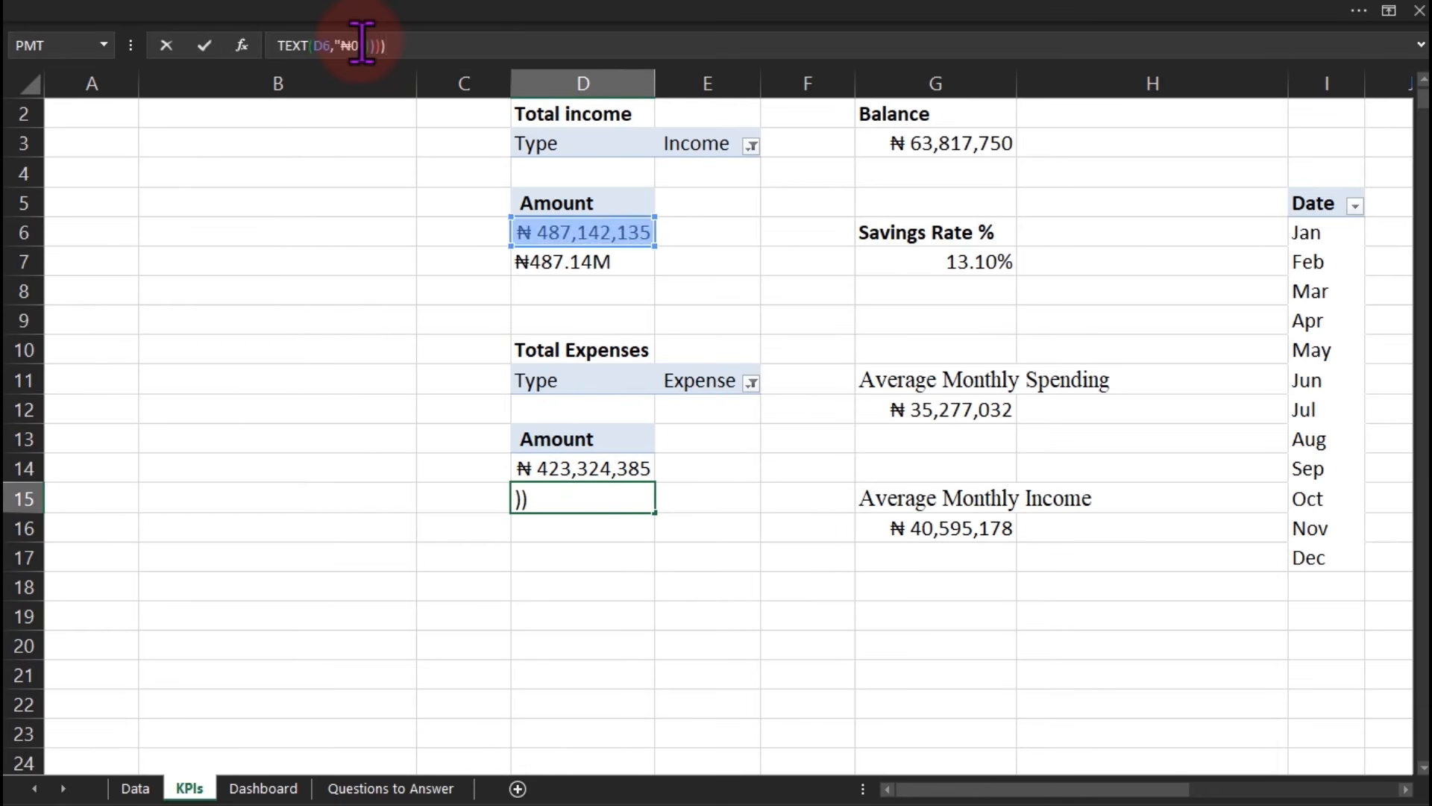
pyautogui.press('Return')
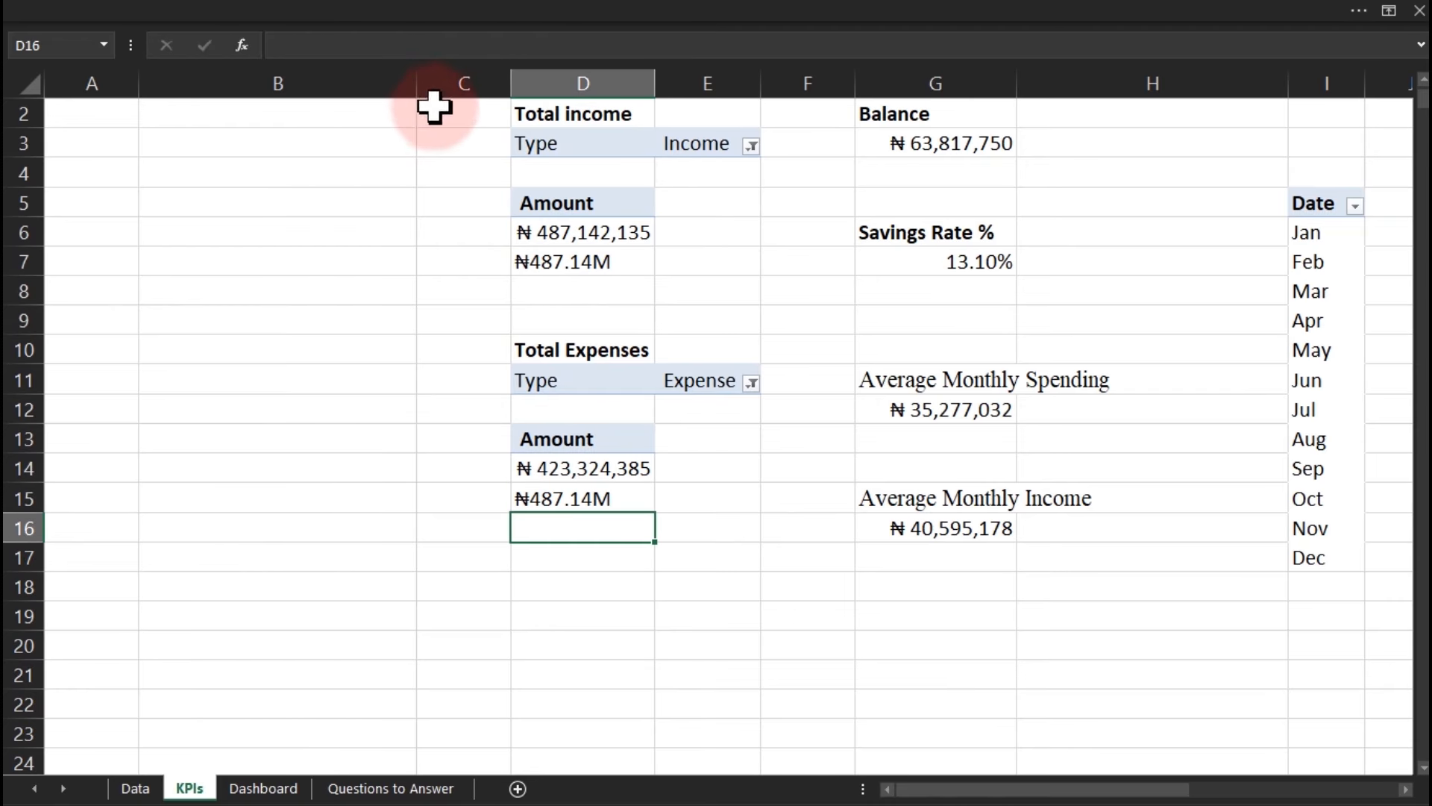
# Replace every D6 reference in D15's formula with D14 so it shows ₦423.32M.
pyautogui.doubleClick(605, 500)
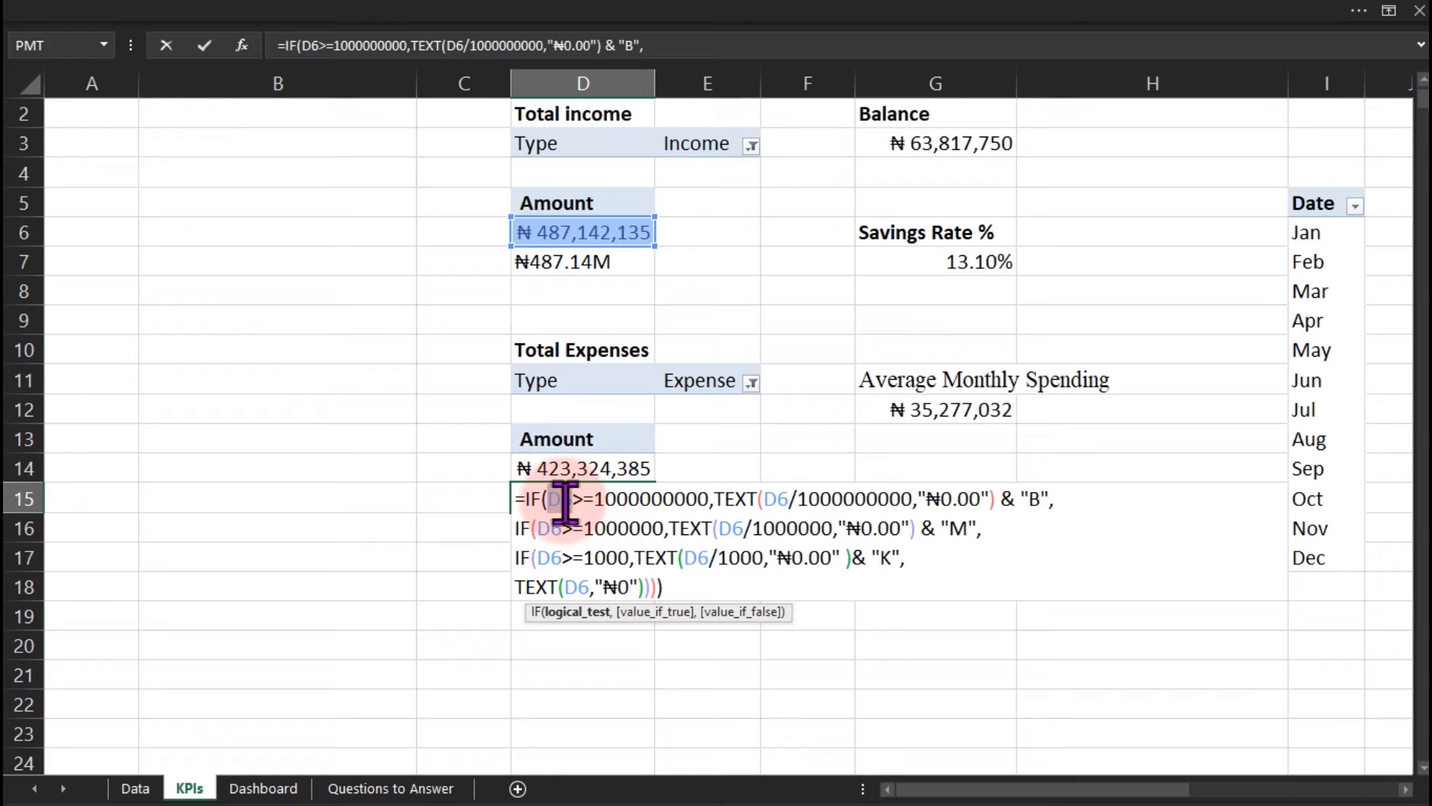
pyautogui.click(571, 467)
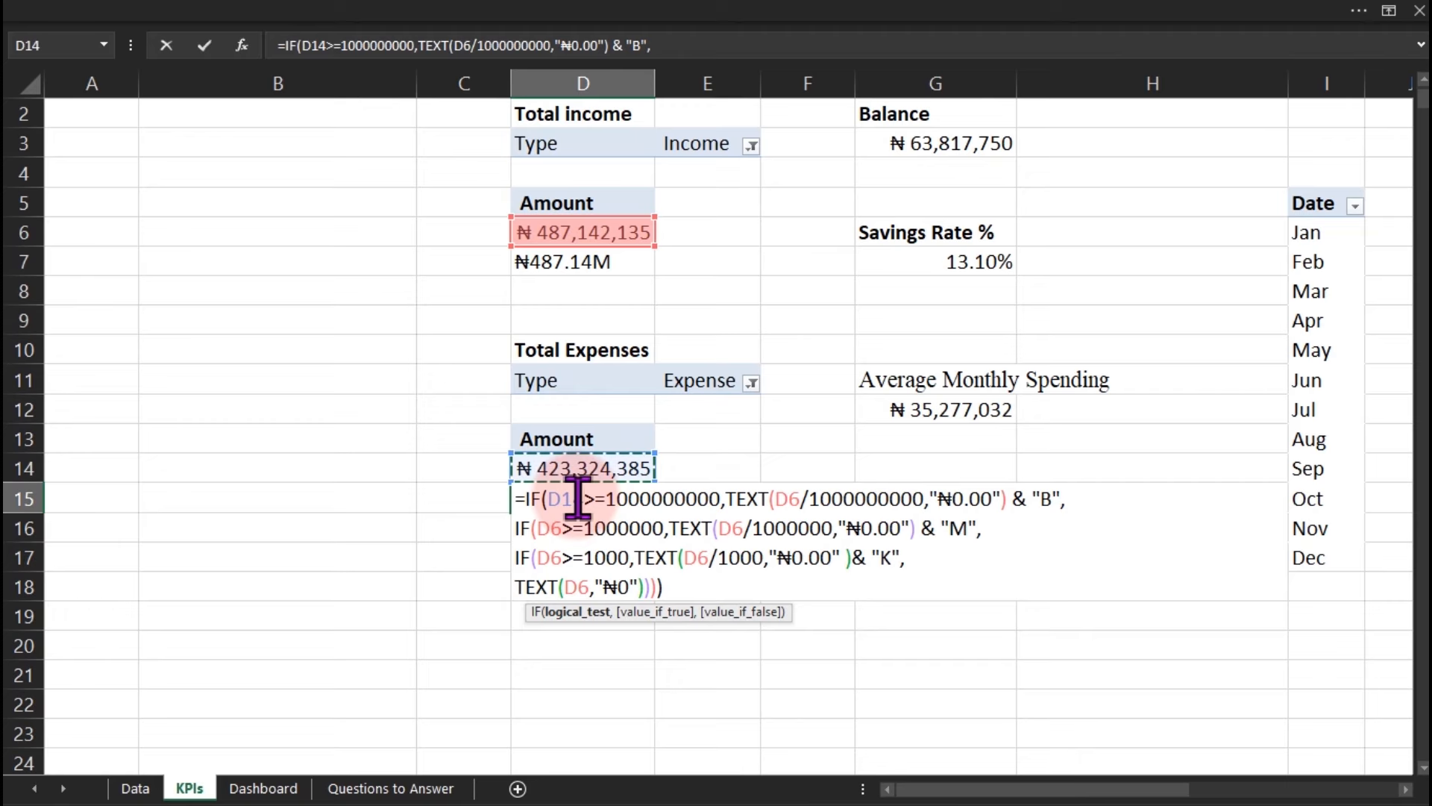
pyautogui.doubleClick(570, 498)
pyautogui.hotkey('ctrl', 'c')
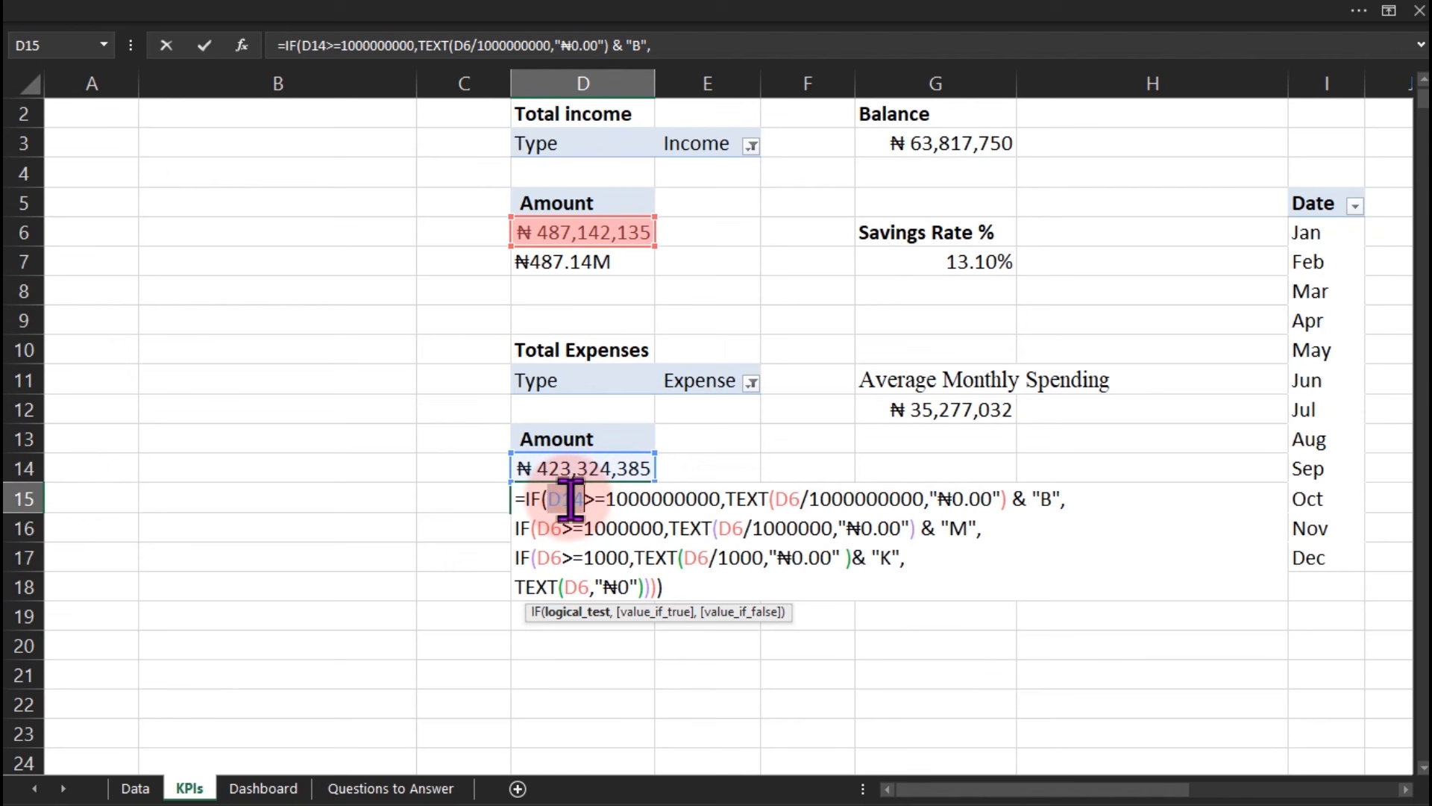
pyautogui.doubleClick(552, 528)
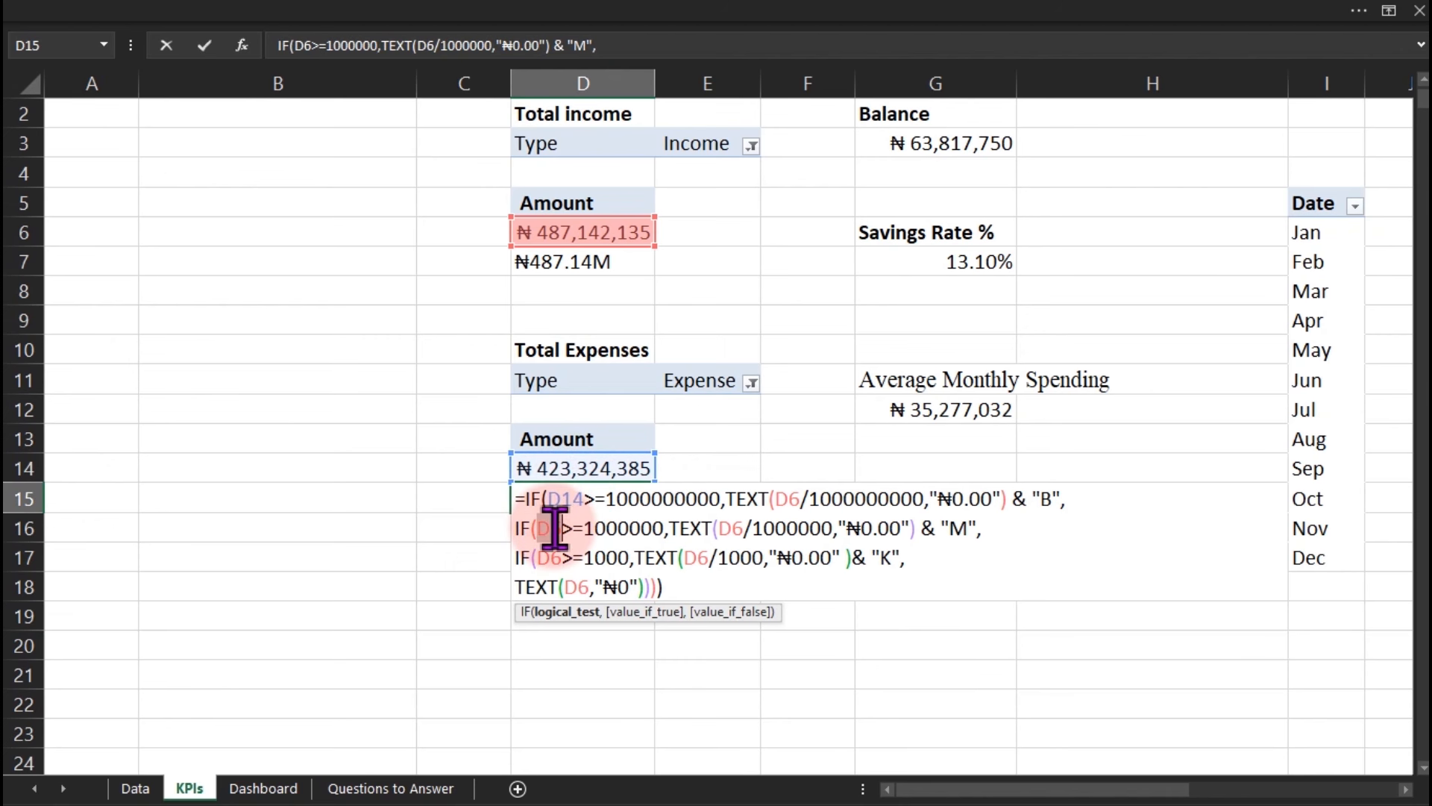
pyautogui.hotkey('ctrl', 'v')
pyautogui.doubleClick(547, 558)
pyautogui.hotkey('ctrl', 'v')
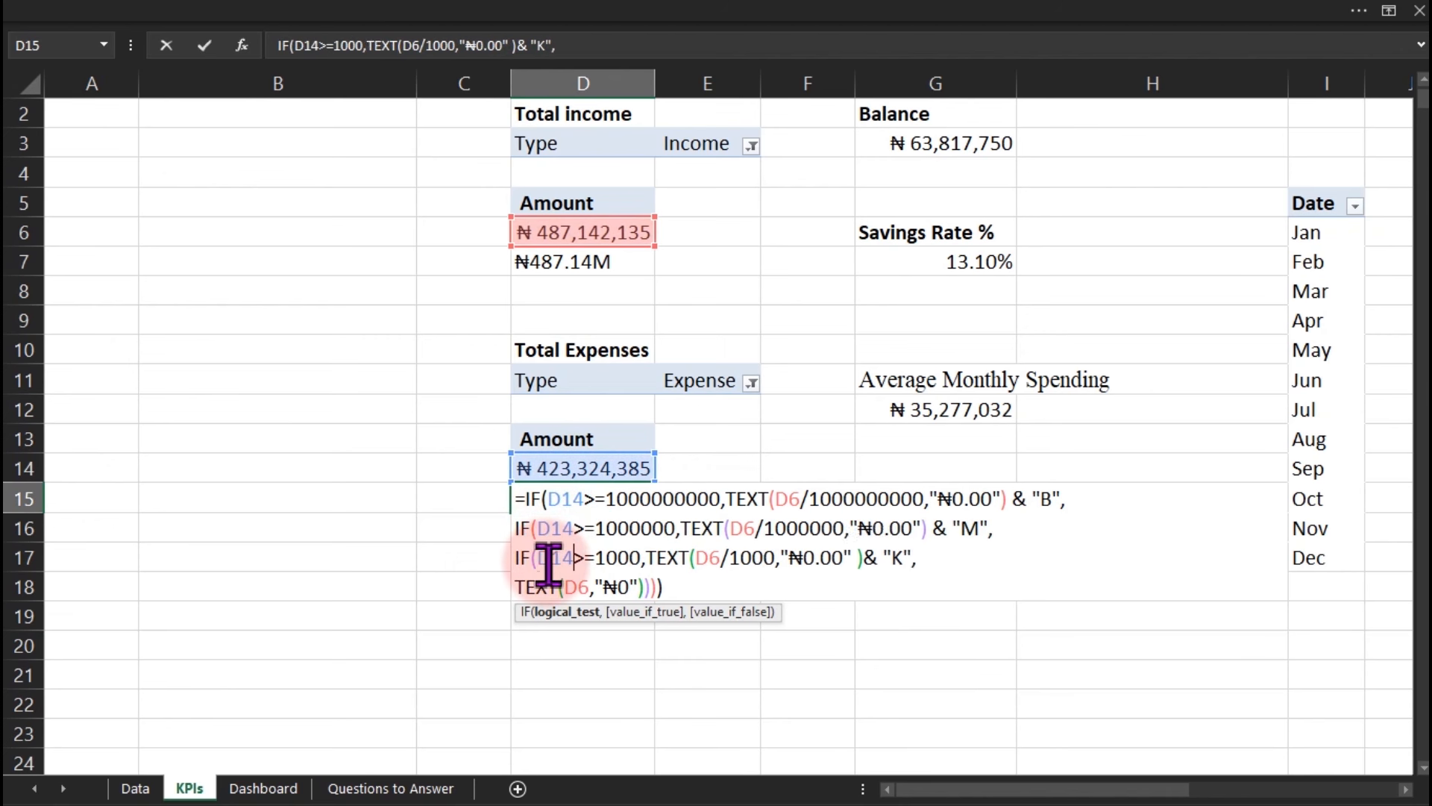
pyautogui.doubleClick(571, 588)
pyautogui.hotkey('ctrl', 'v')
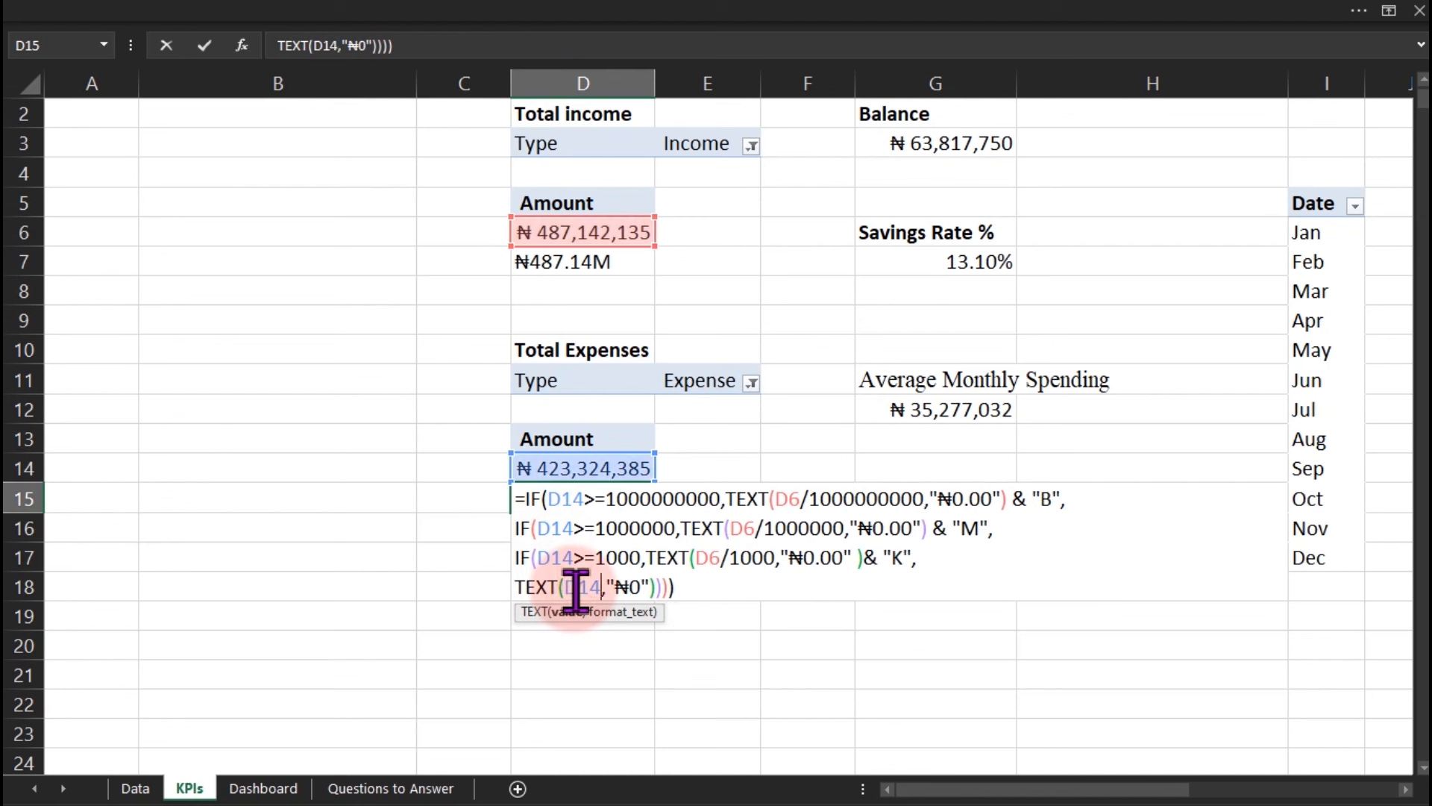
pyautogui.doubleClick(707, 558)
pyautogui.hotkey('ctrl', 'v')
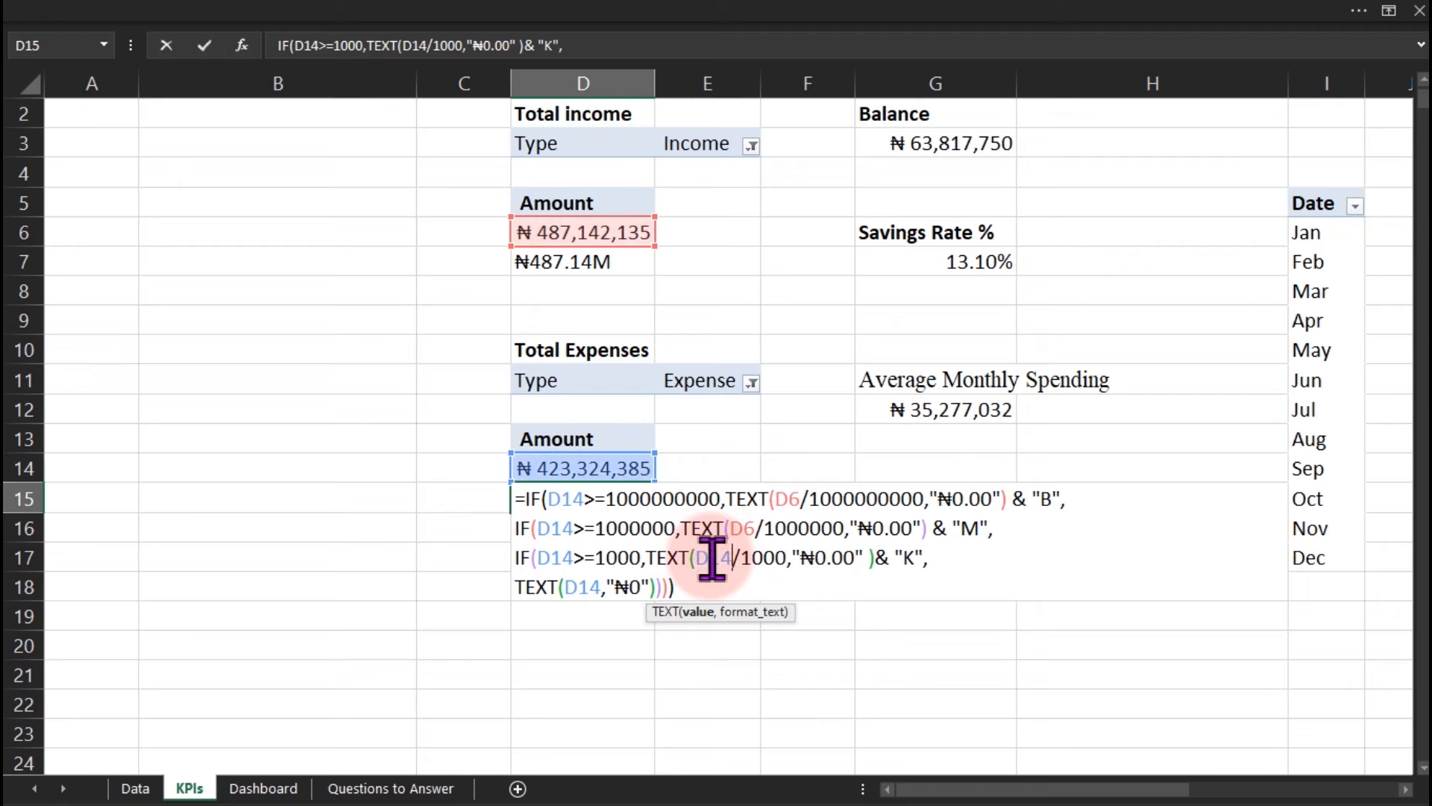
pyautogui.doubleClick(746, 529)
pyautogui.hotkey('ctrl', 'v')
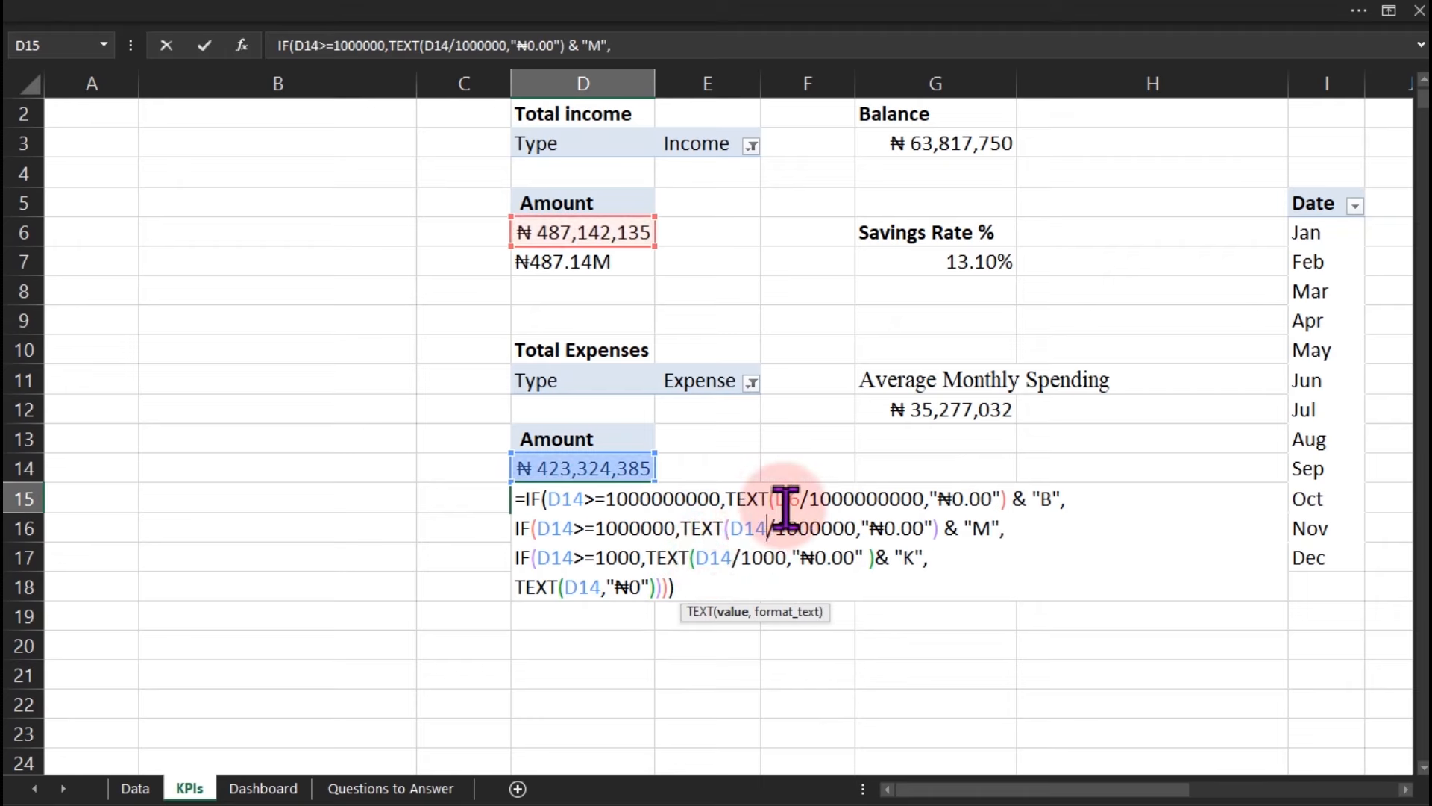
pyautogui.doubleClick(792, 500)
pyautogui.hotkey('ctrl', 'v')
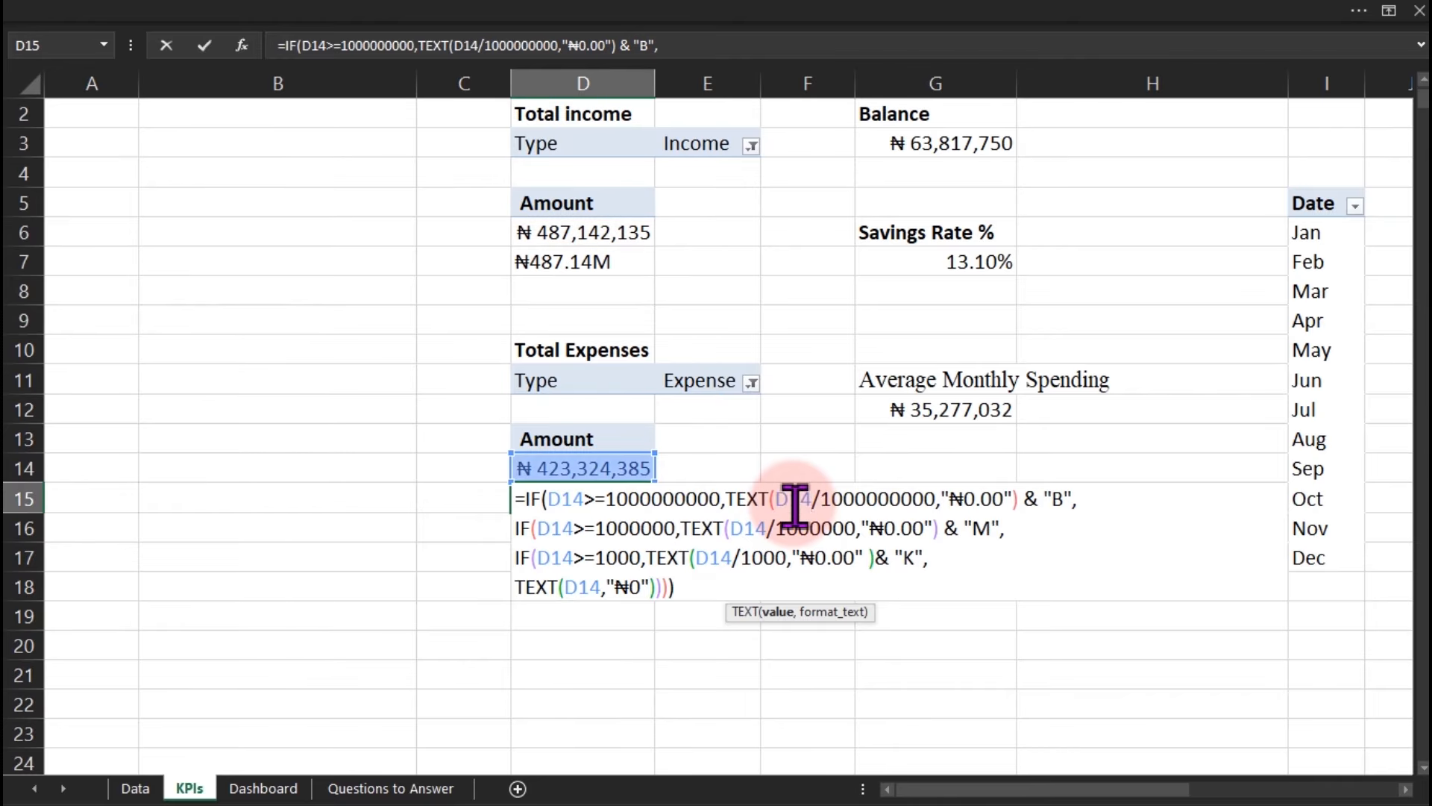
pyautogui.press('Return')
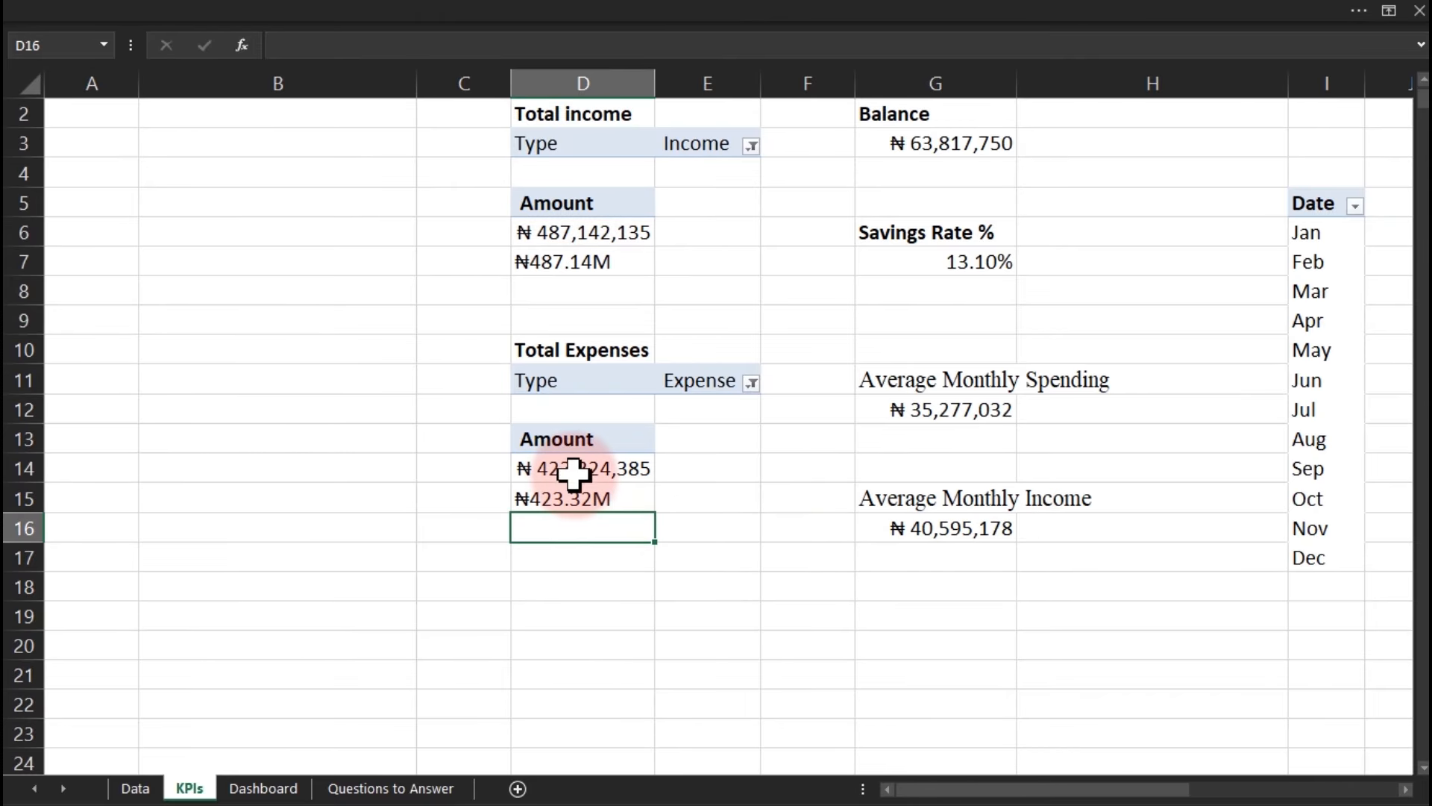
# Select G4 and copy D7's formula text again.
pyautogui.click(919, 176)
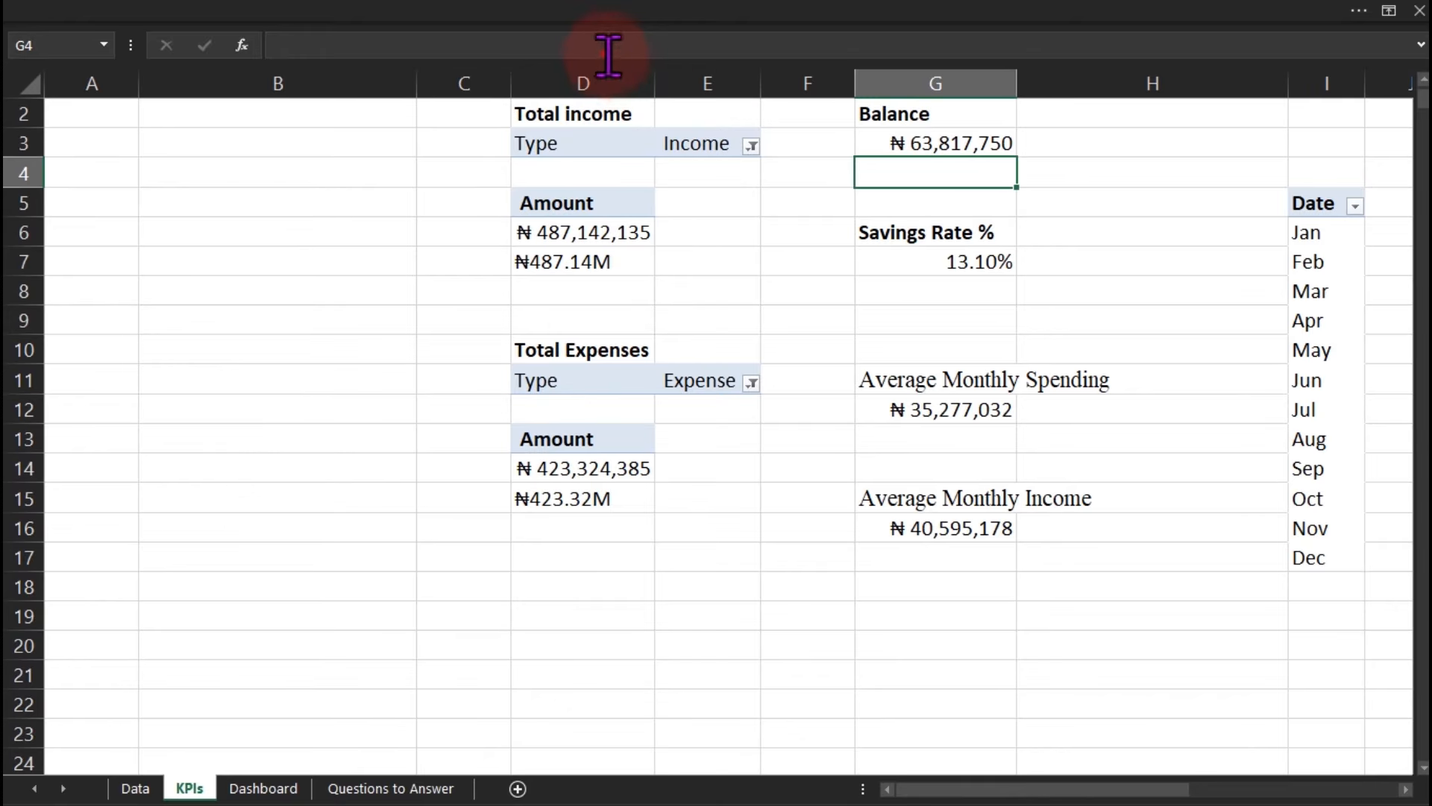
pyautogui.doubleClick(556, 265)
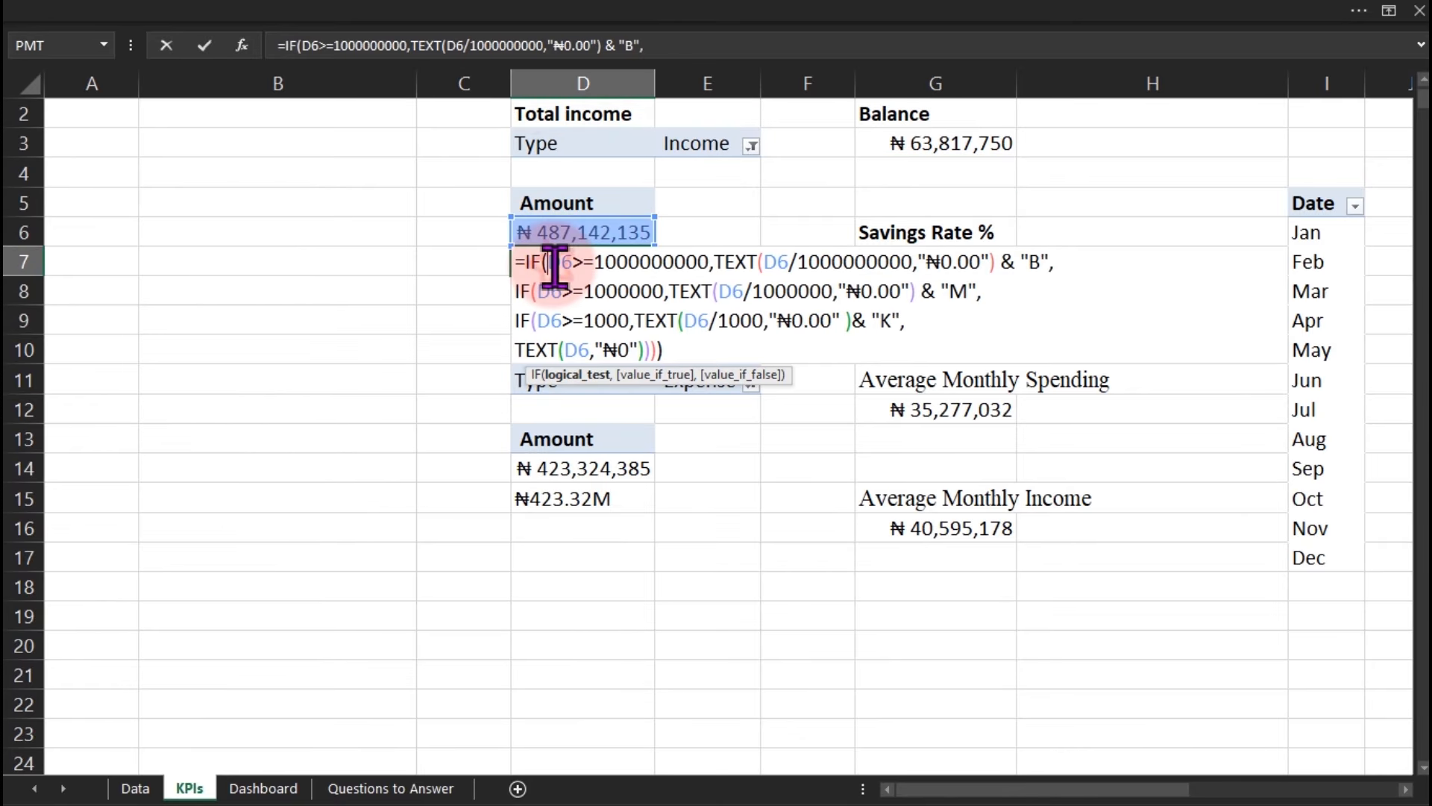
pyautogui.hotkey('ctrl', 'a')
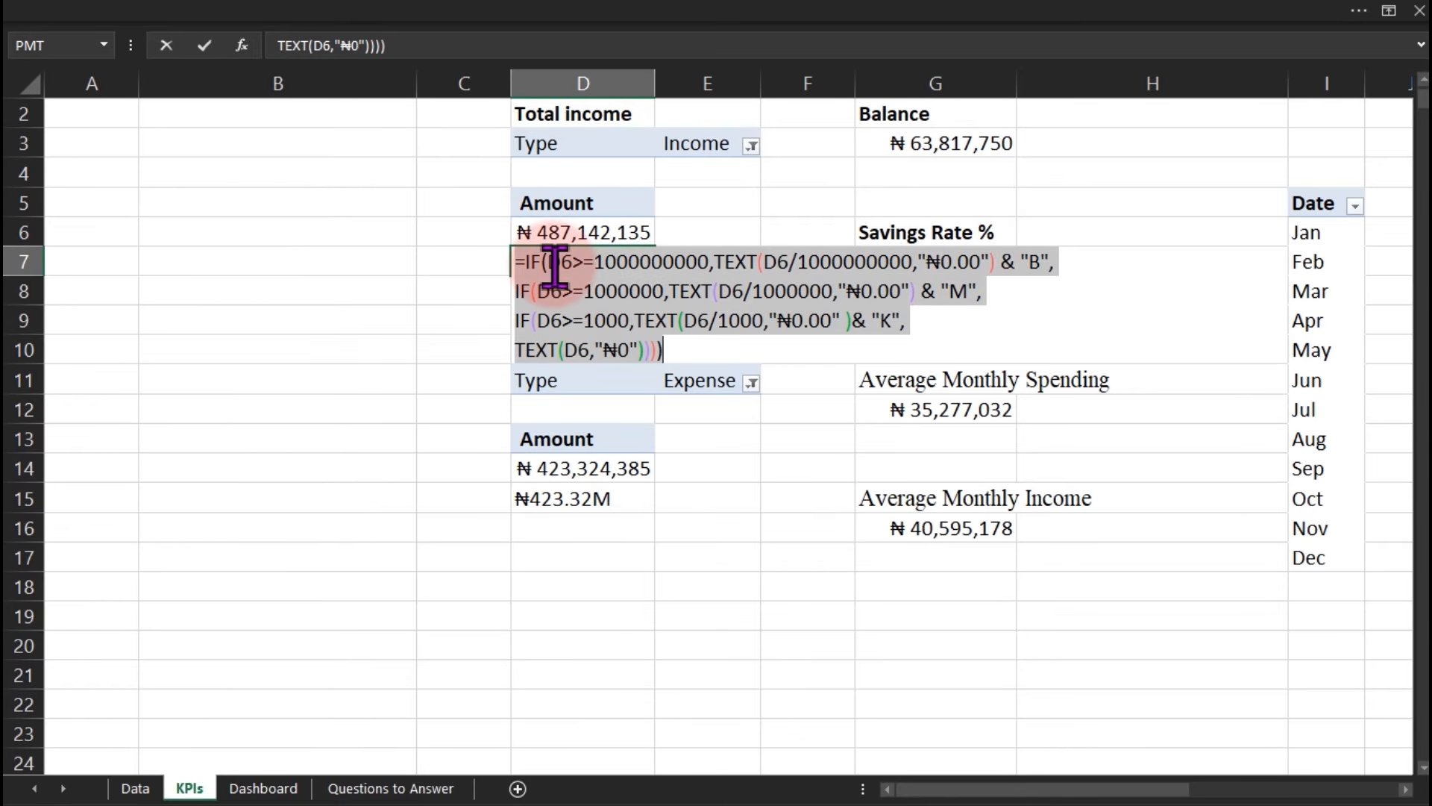
pyautogui.press('Escape')
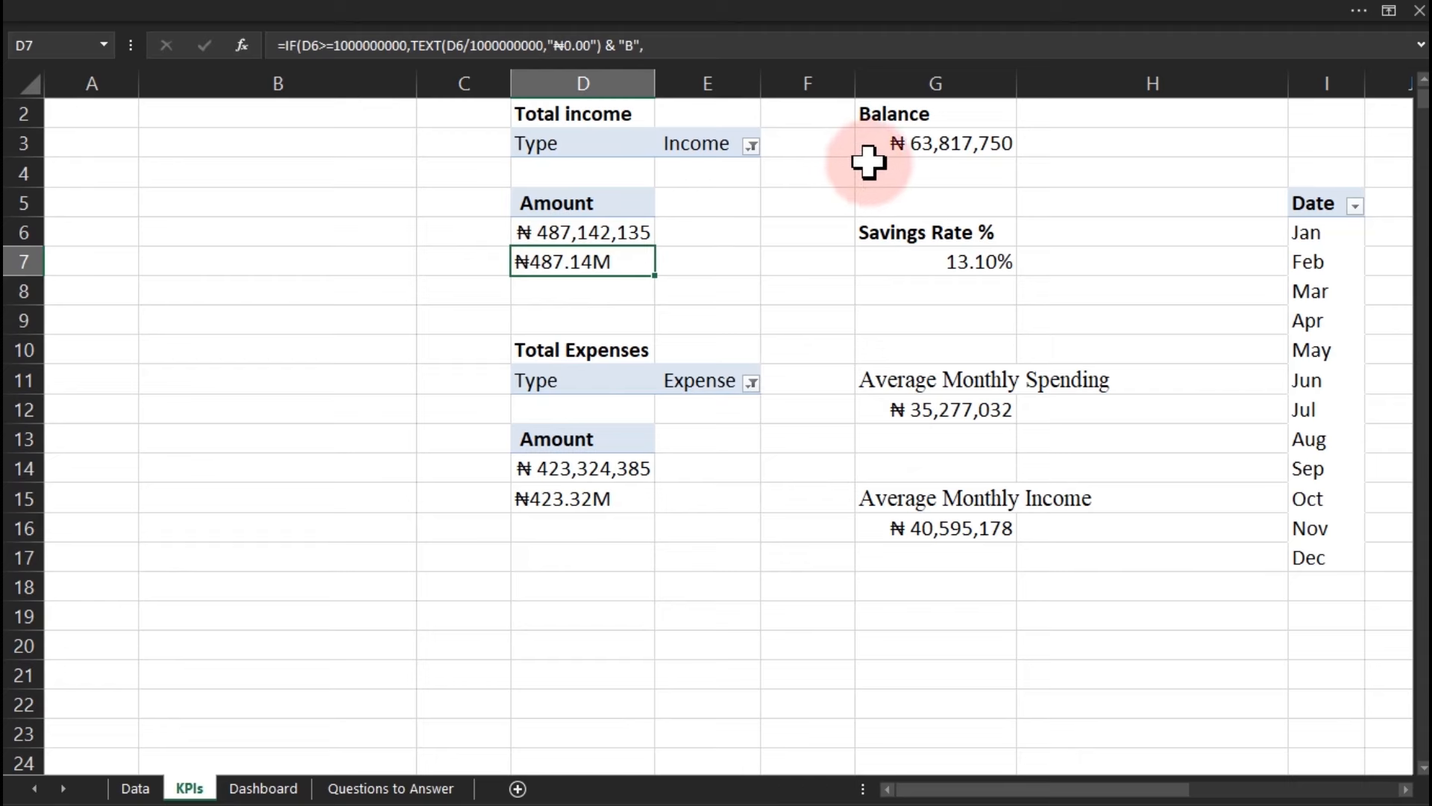
# Paste the formula into G4 and repoint all its references to G3, showing ₦63.82M.
pyautogui.click(901, 174)
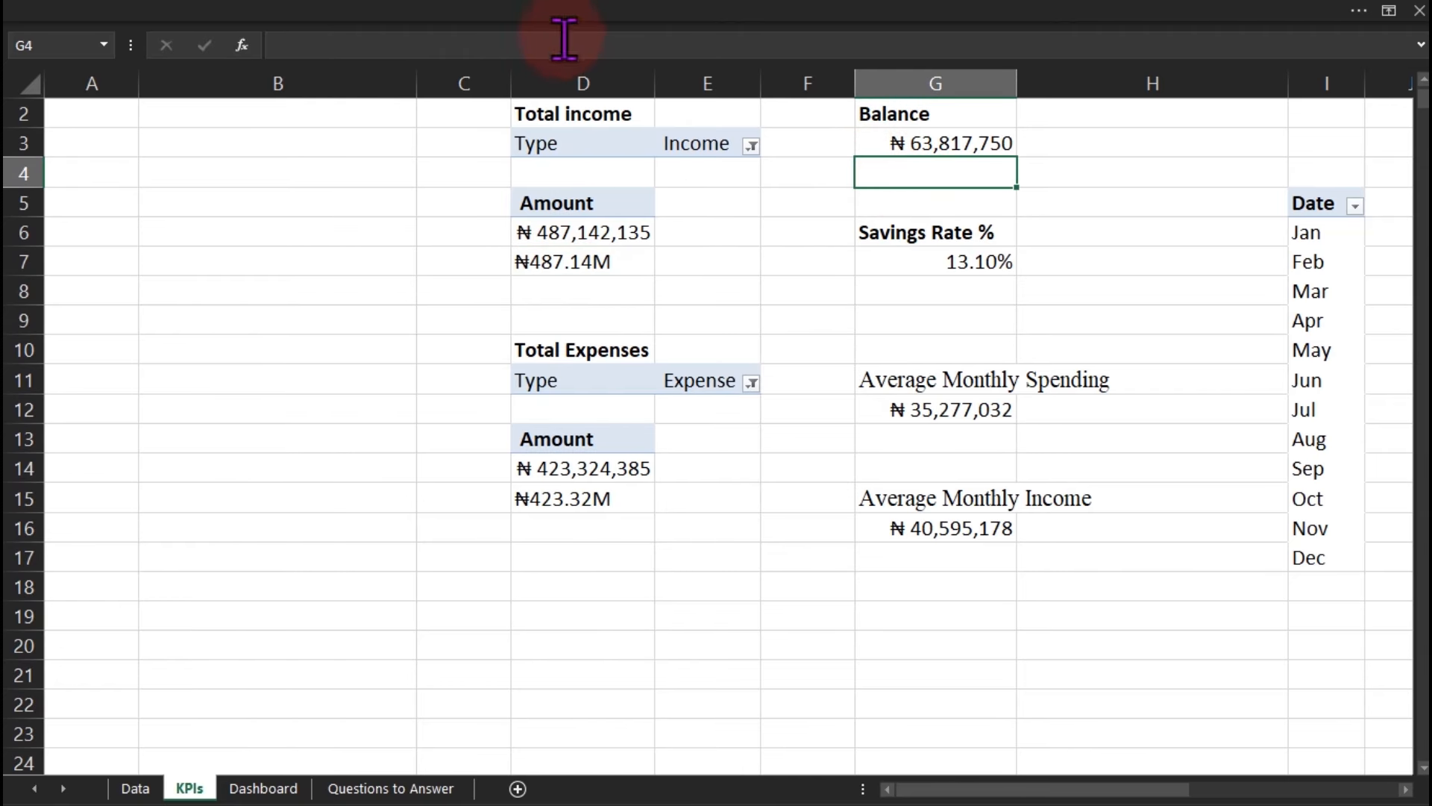
pyautogui.hotkey('ctrl', 'v')
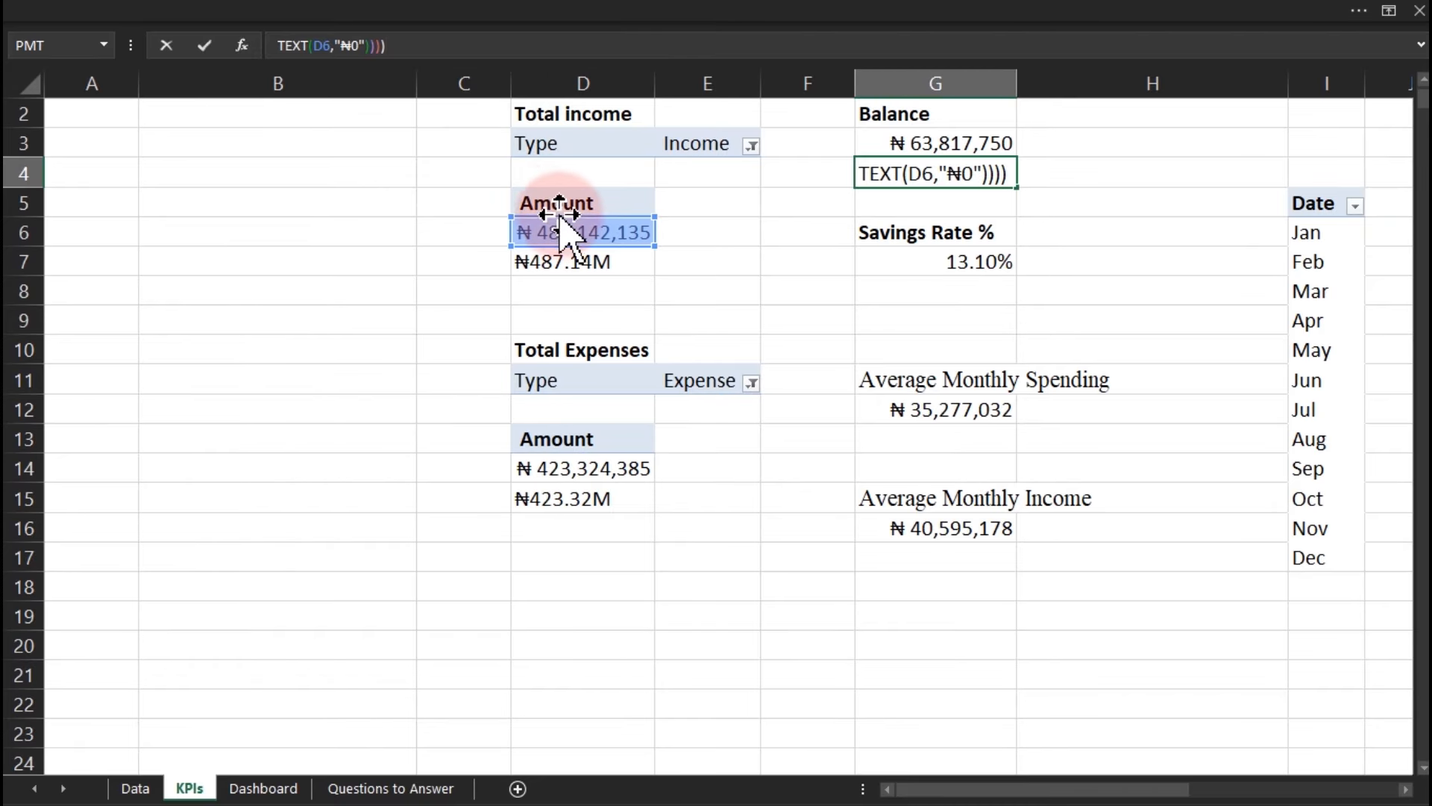
pyautogui.moveTo(640, 243); pyautogui.dragTo(908, 156)
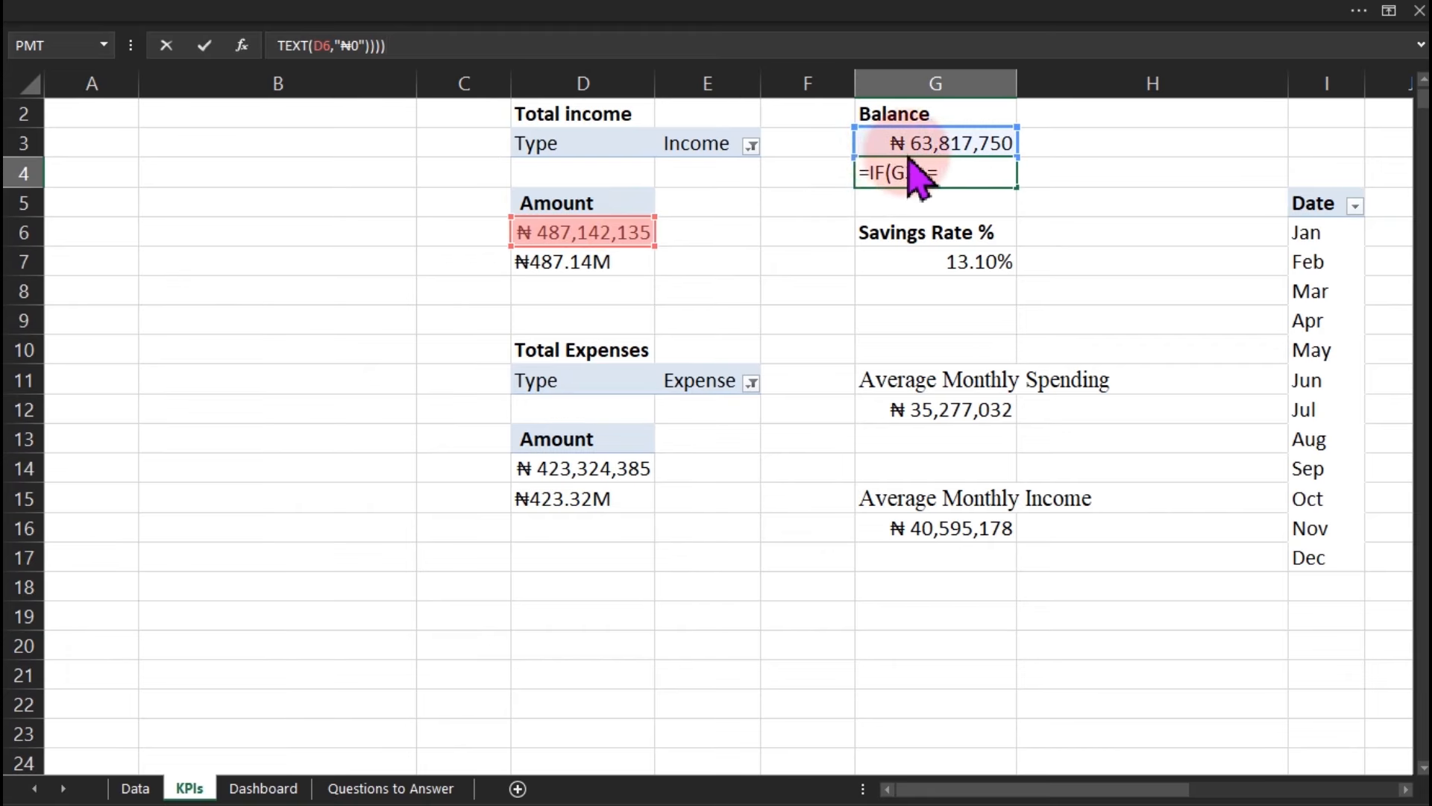
pyautogui.moveTo(586, 246); pyautogui.dragTo(907, 153)
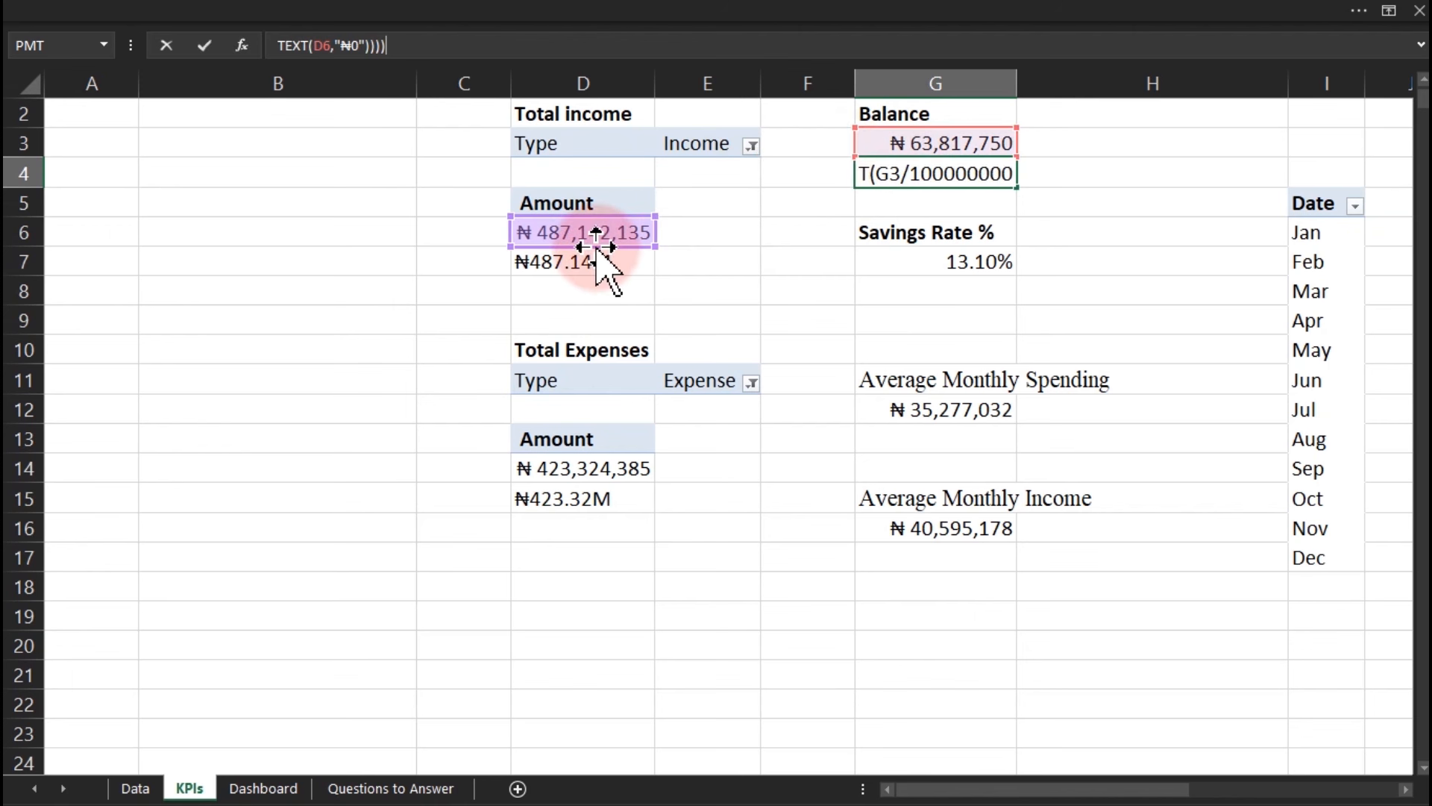
pyautogui.moveTo(596, 245); pyautogui.dragTo(905, 141)
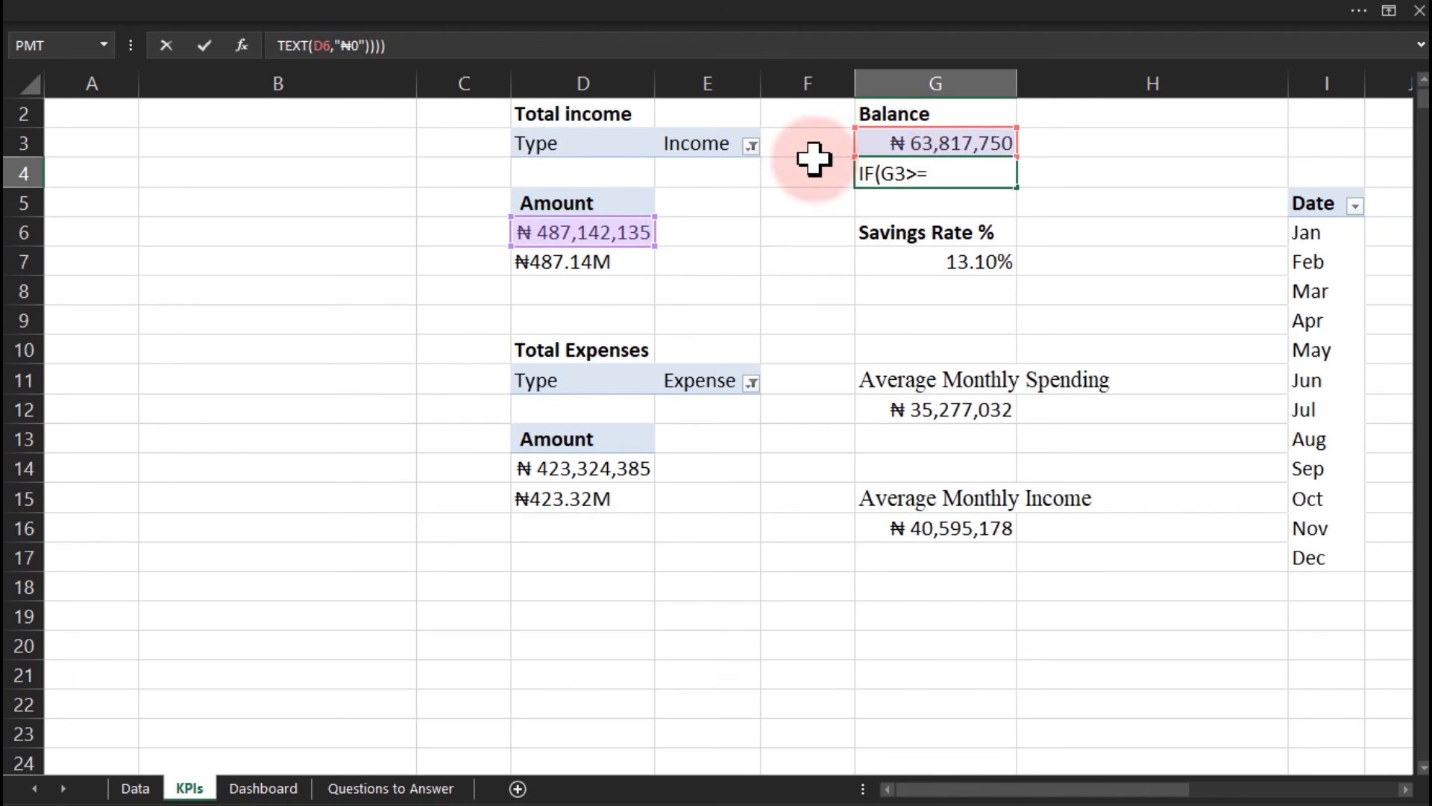
pyautogui.moveTo(628, 237); pyautogui.dragTo(945, 150)
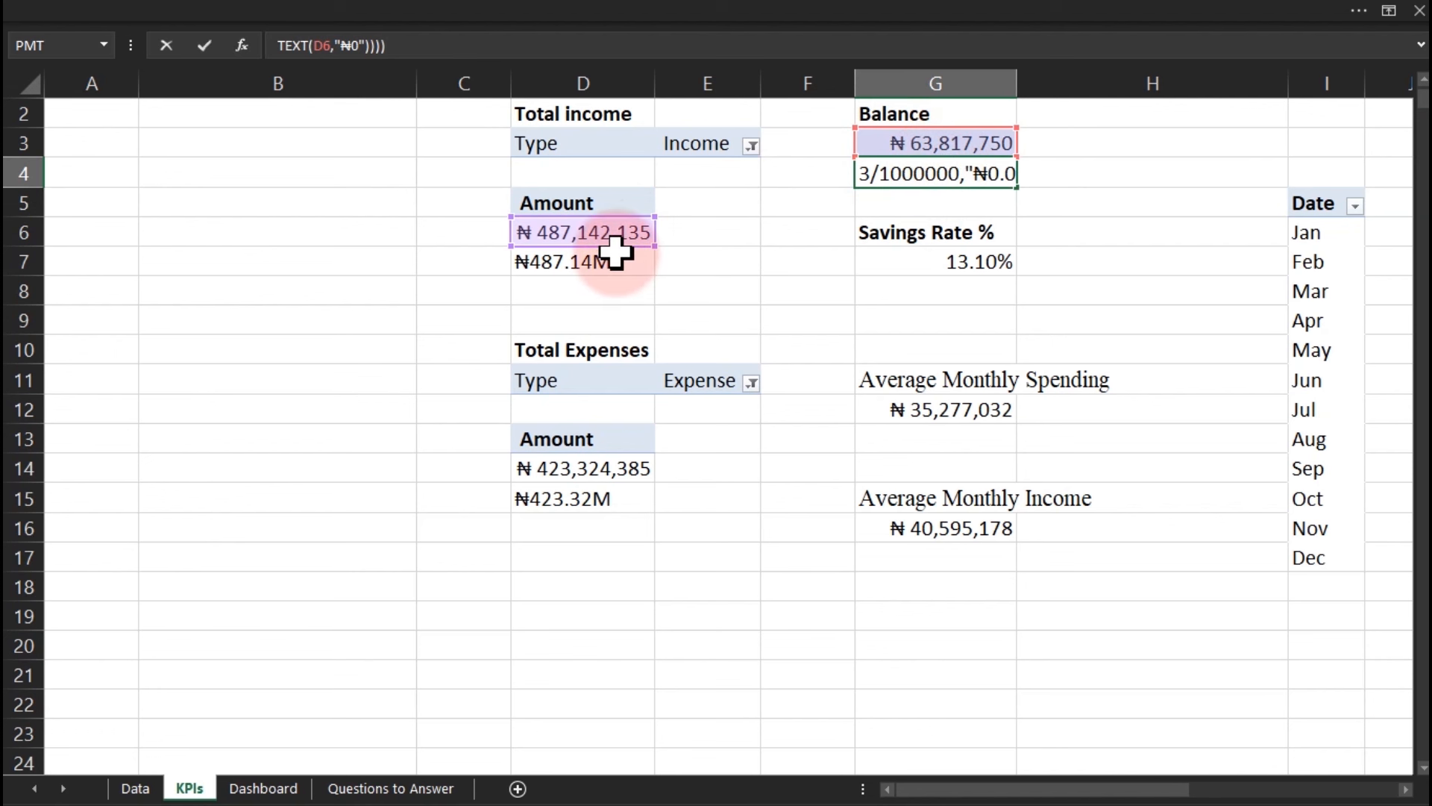
pyautogui.moveTo(655, 225); pyautogui.dragTo(900, 146)
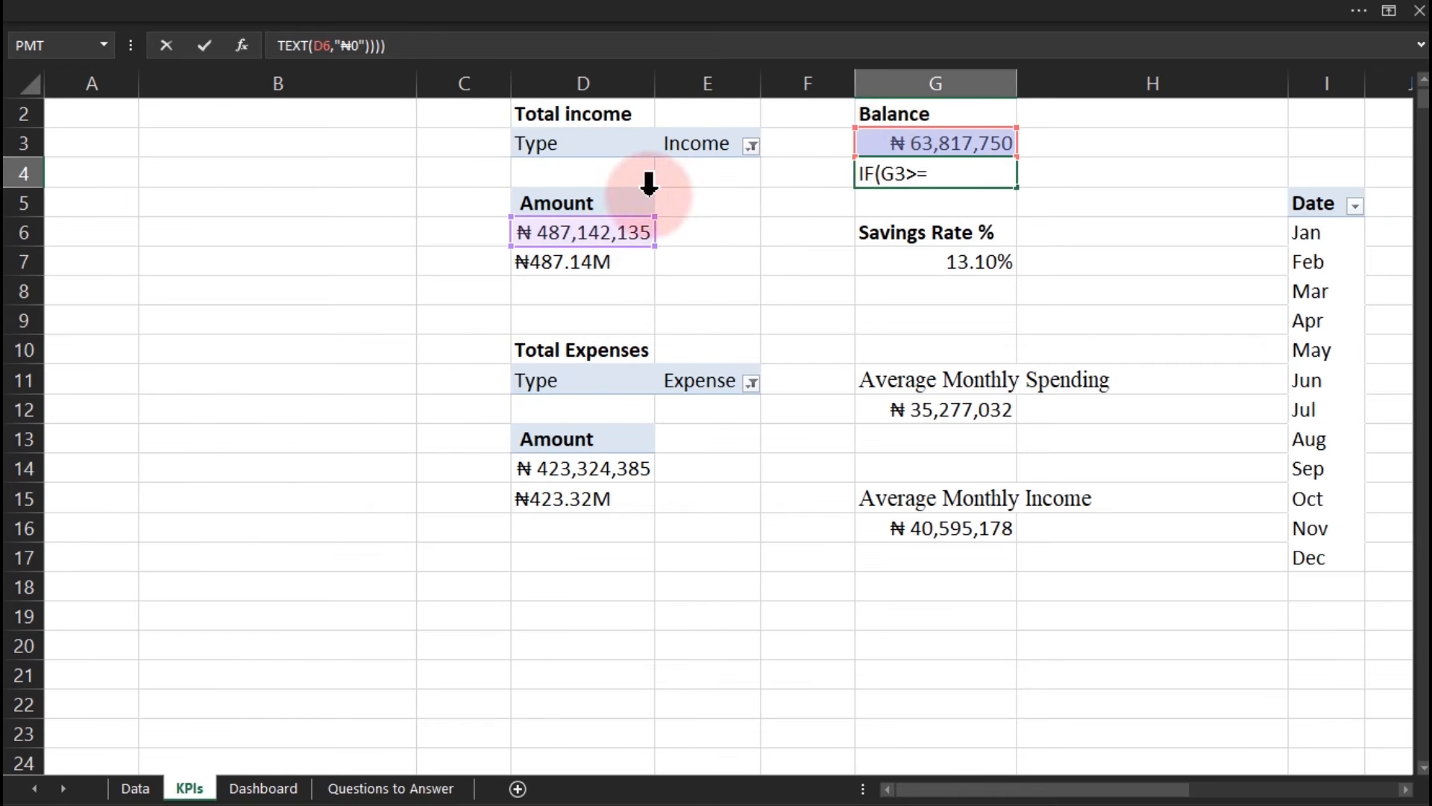
pyautogui.moveTo(563, 218); pyautogui.dragTo(870, 161)
pyautogui.moveTo(627, 222); pyautogui.dragTo(906, 147)
pyautogui.press('Return')
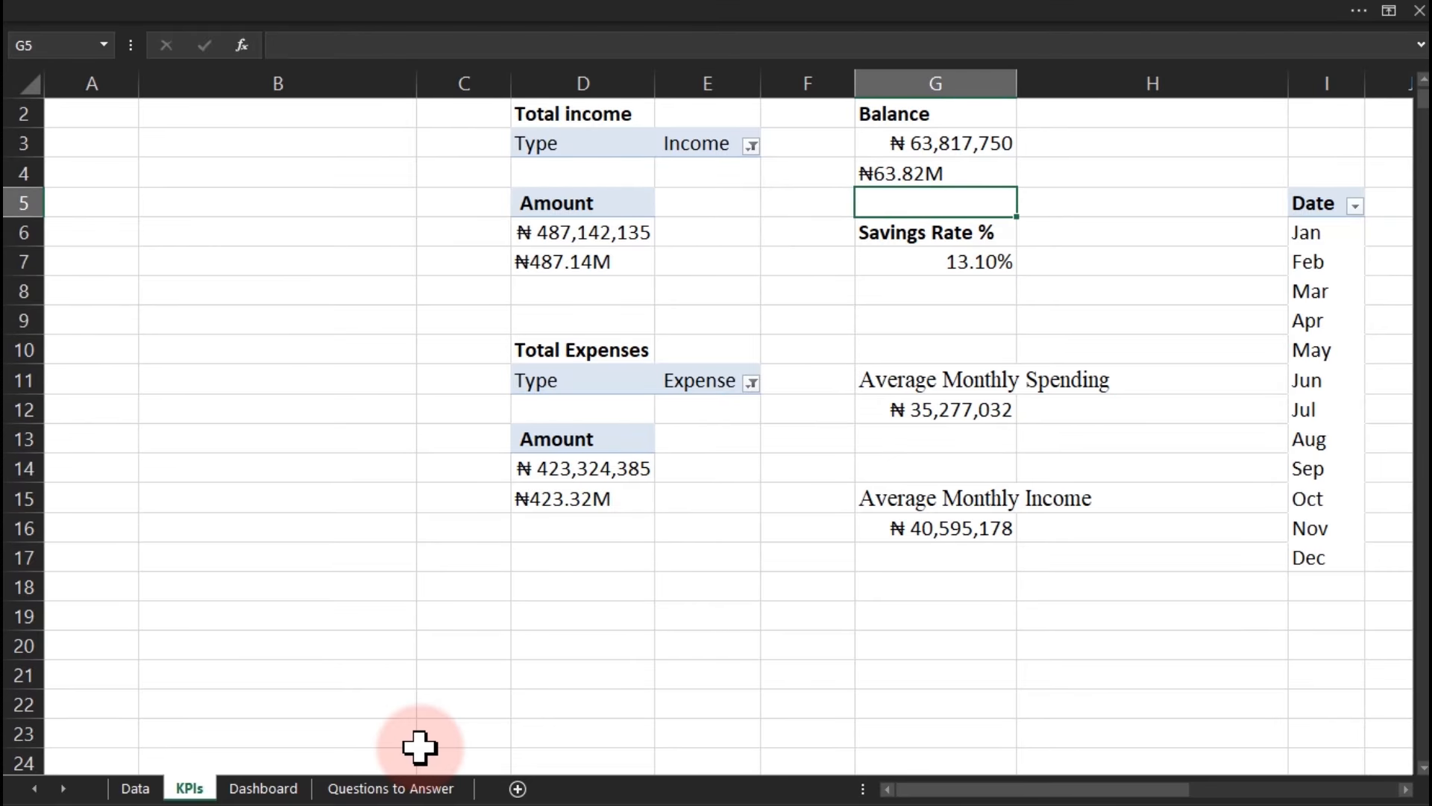
# Link the Dashboard's Total Income value box to KPIs!D7.
pyautogui.click(284, 793)
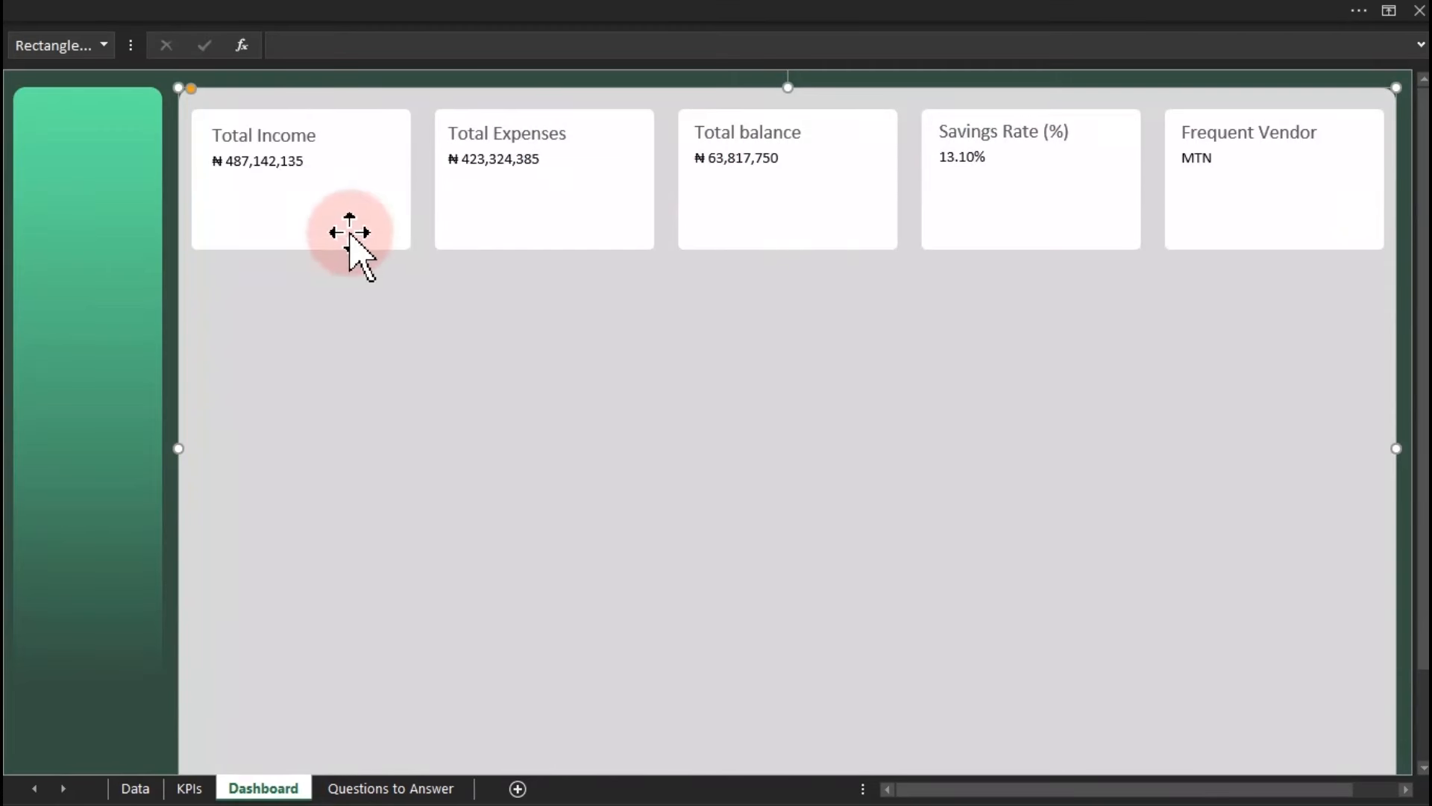
pyautogui.click(278, 164)
pyautogui.click(292, 46)
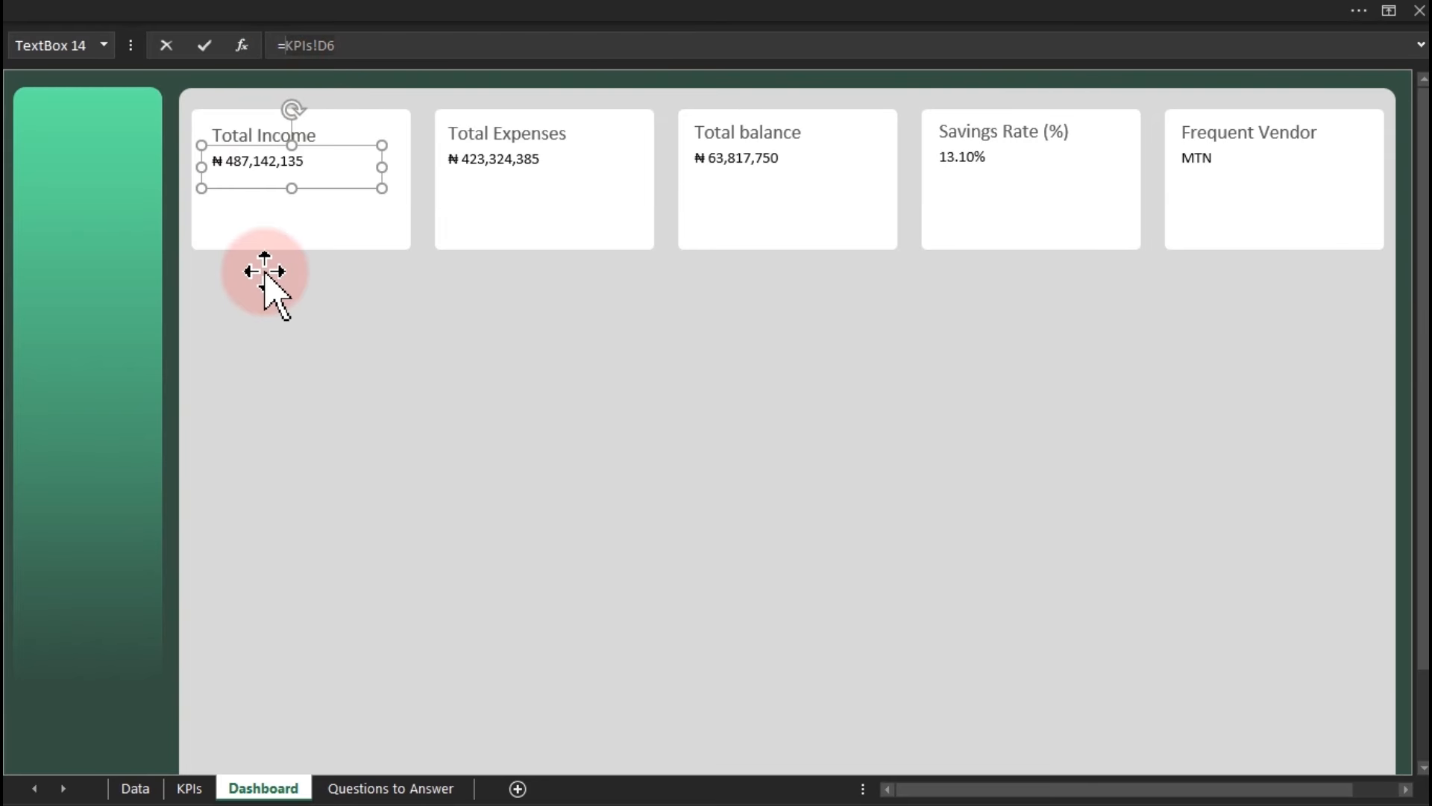
pyautogui.click(192, 785)
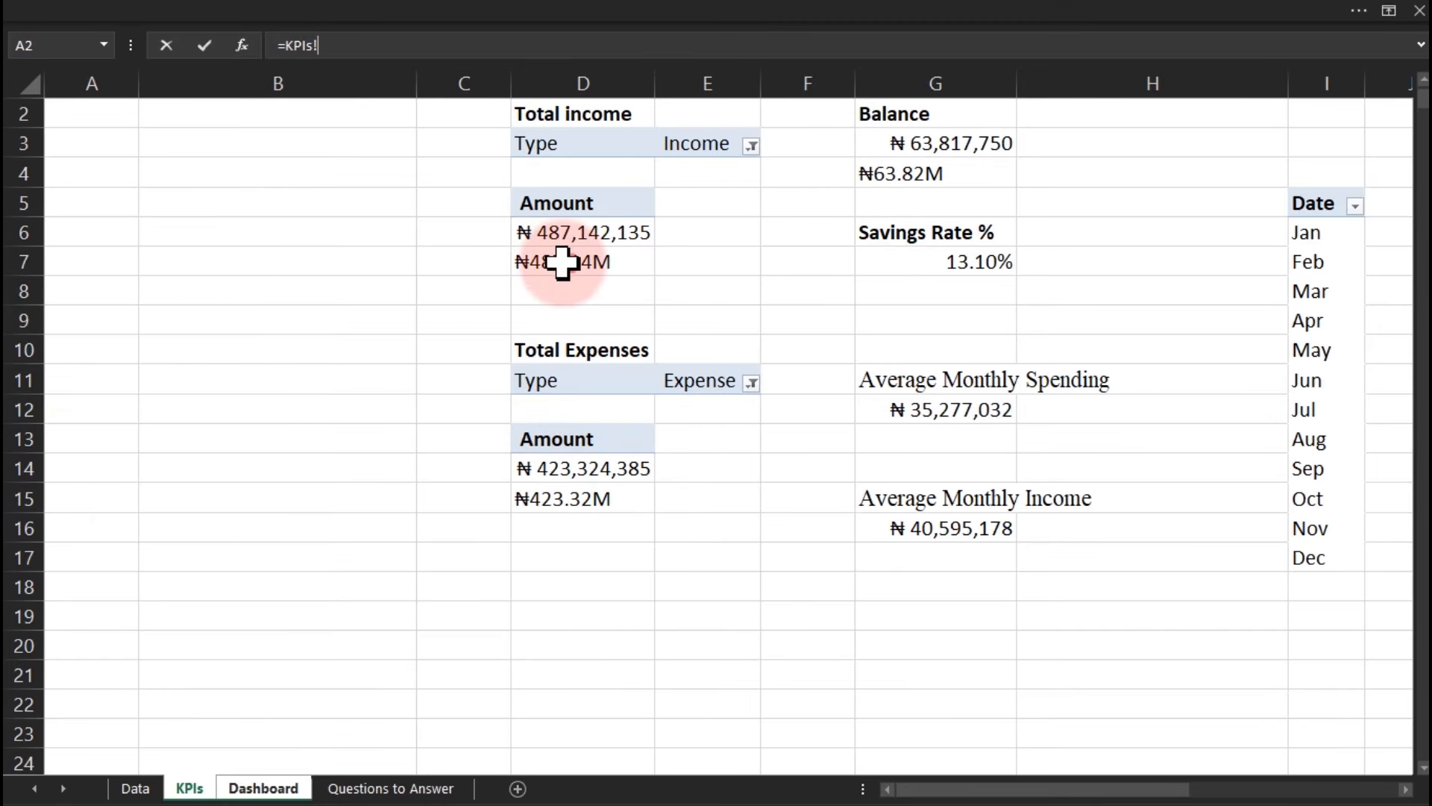
pyautogui.press('Return')
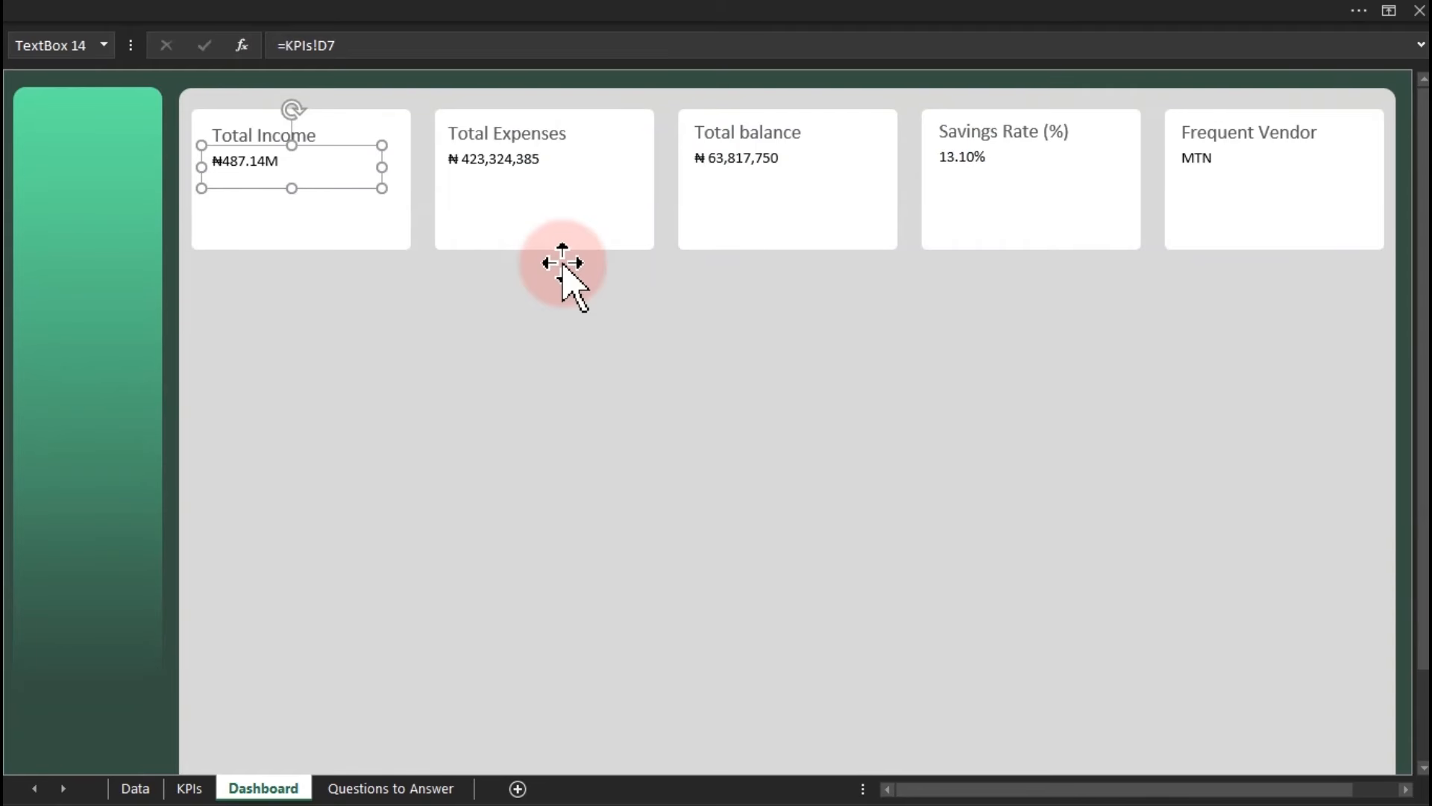
# Link the Total Expenses value box to KPIs!D15.
pyautogui.click(538, 166)
pyautogui.click(347, 45)
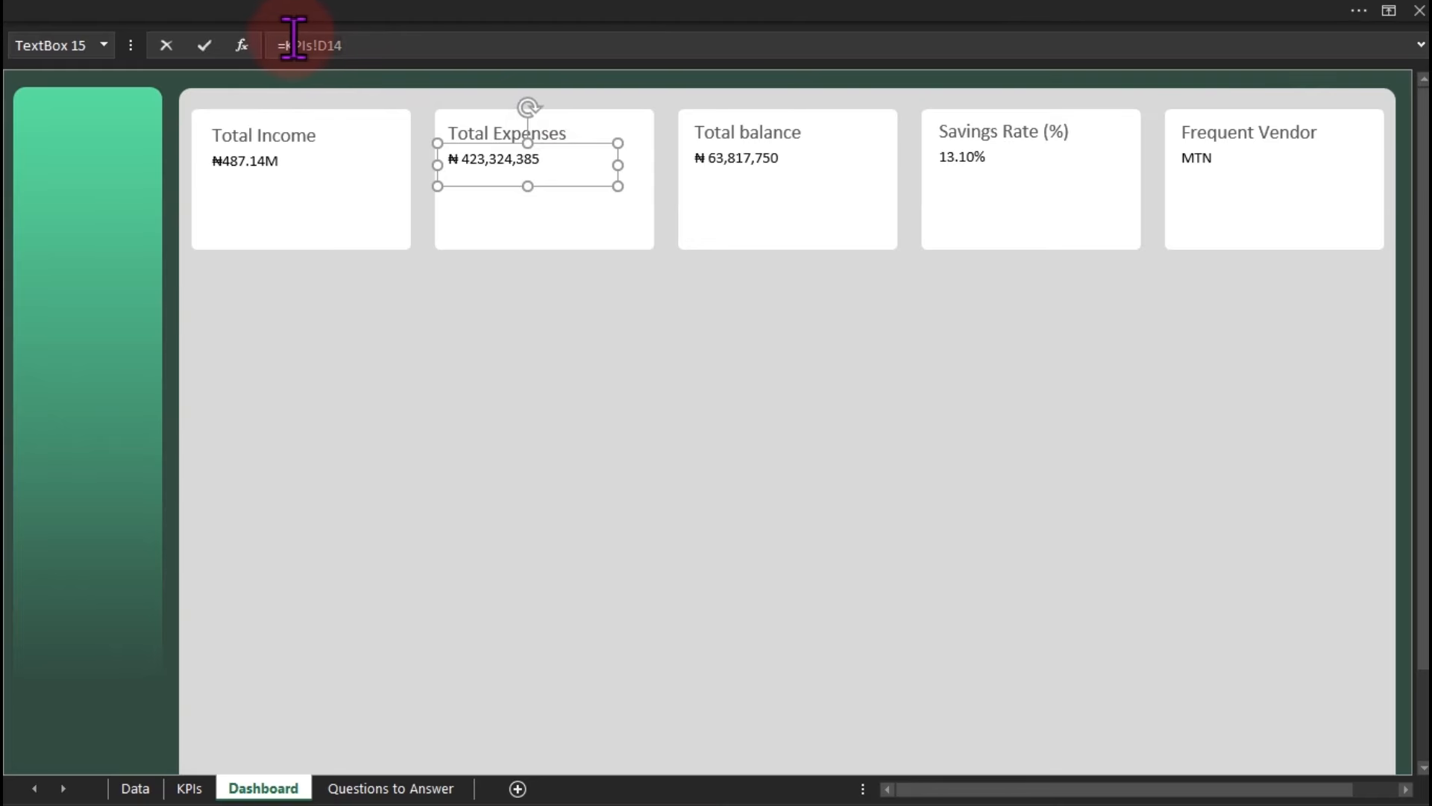
pyautogui.click(190, 787)
pyautogui.click(534, 498)
pyautogui.press('Return')
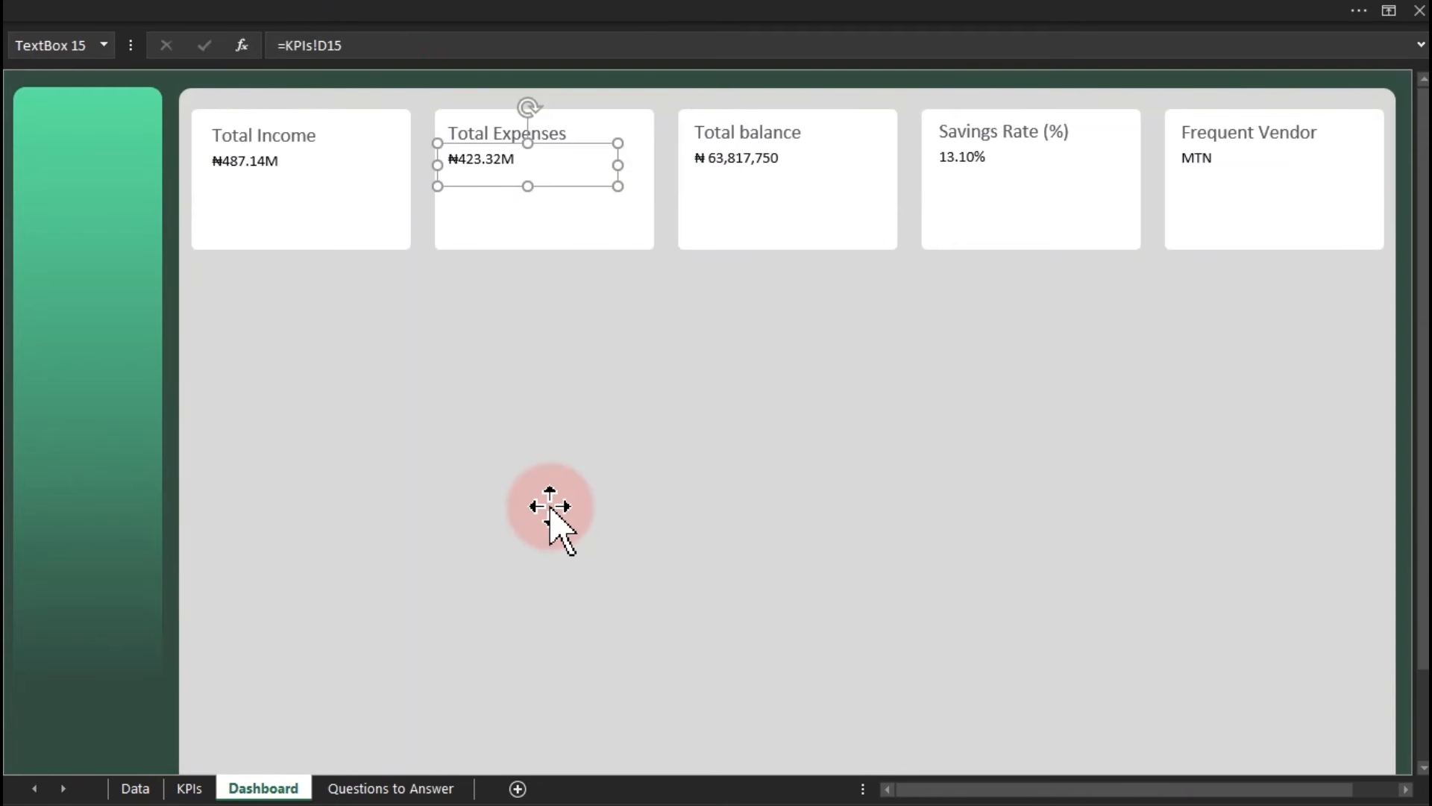
# Link the Total balance value box to KPIs!G4 so it shows ₦63.82M.
pyautogui.click(709, 166)
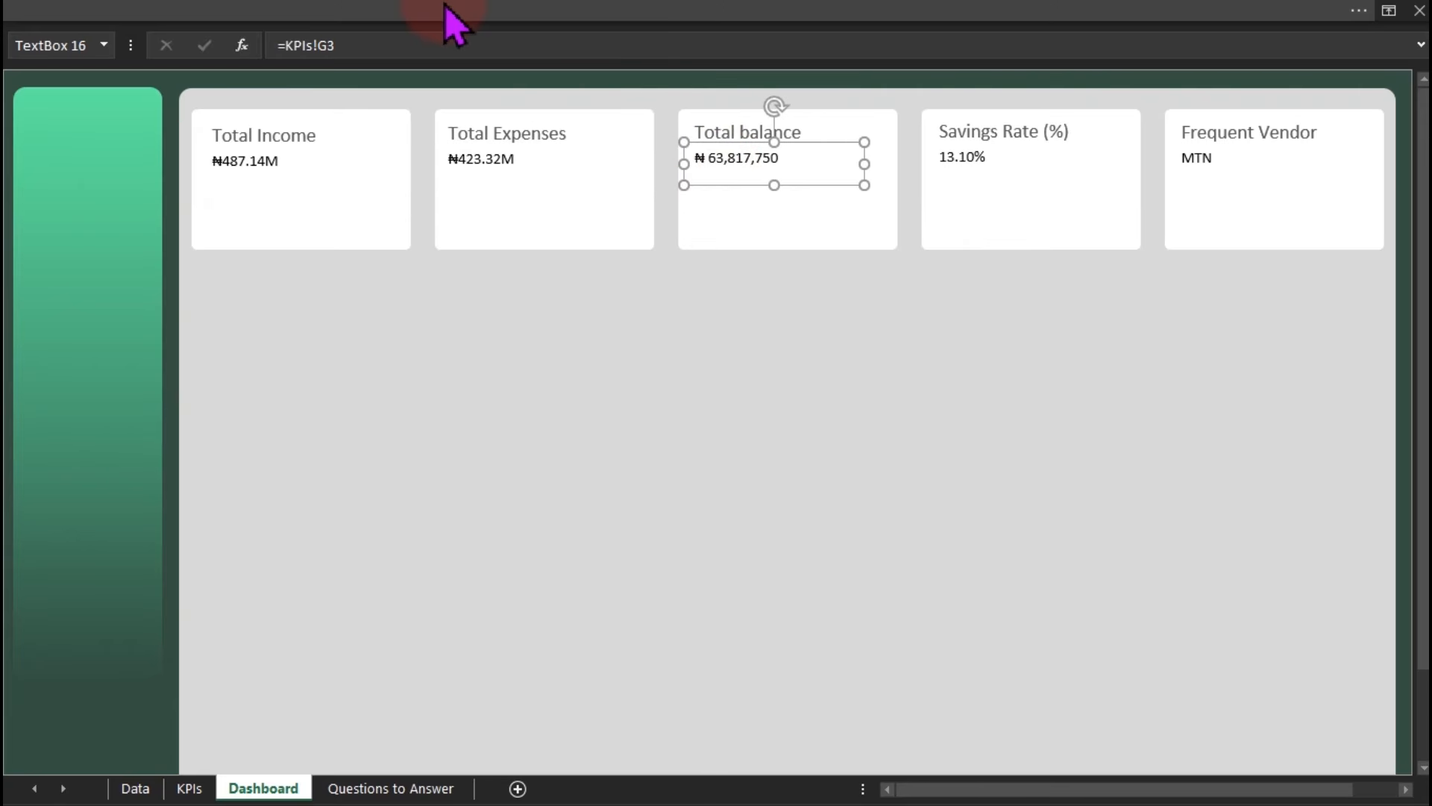
pyautogui.click(320, 43)
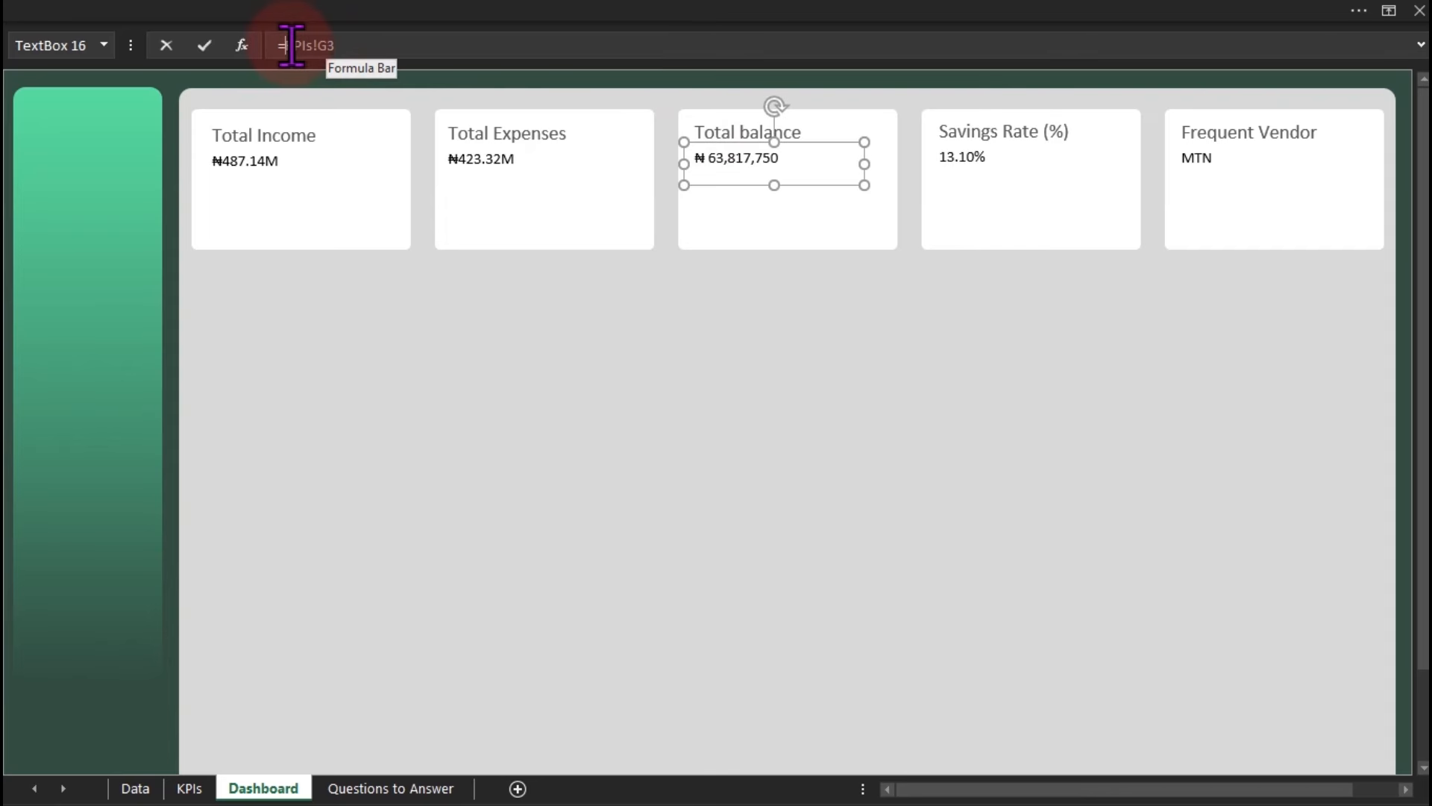
pyautogui.click(188, 787)
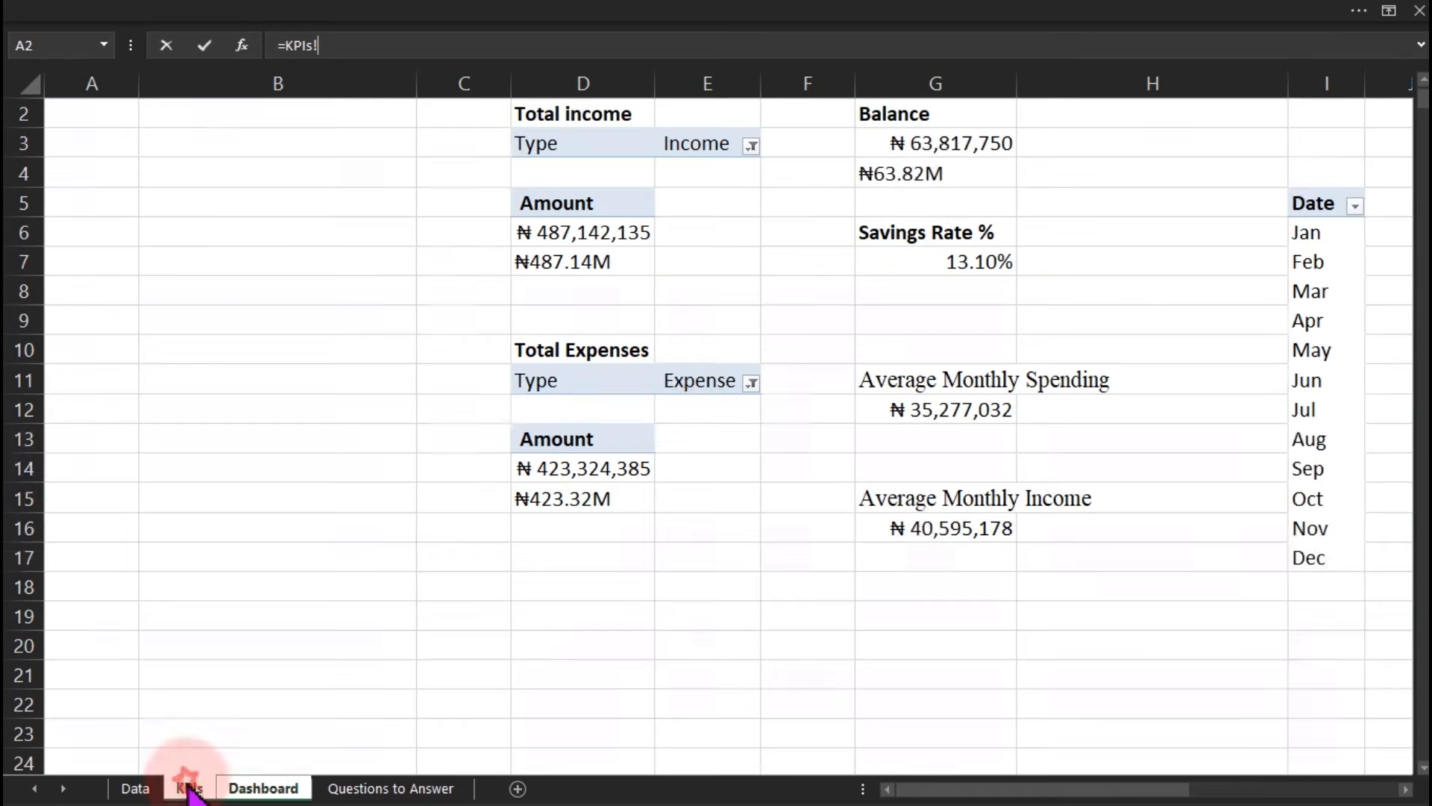
pyautogui.click(915, 179)
pyautogui.press('Return')
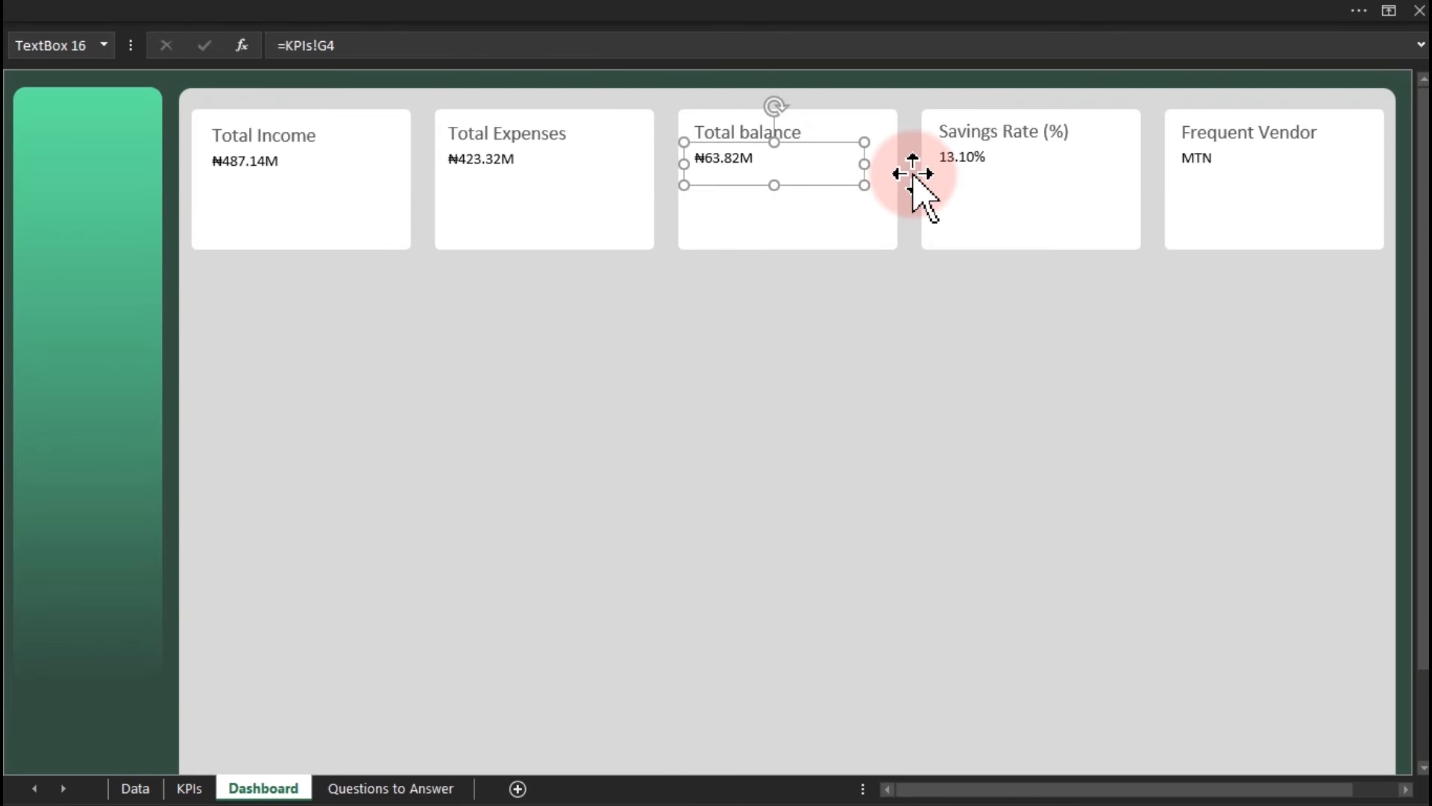
# Set the income, expense, balance and vendor card values to Bahnschrift 18 pt.
pyautogui.keyDown('ctrl'); pyautogui.click(502, 161); pyautogui.keyUp('ctrl')
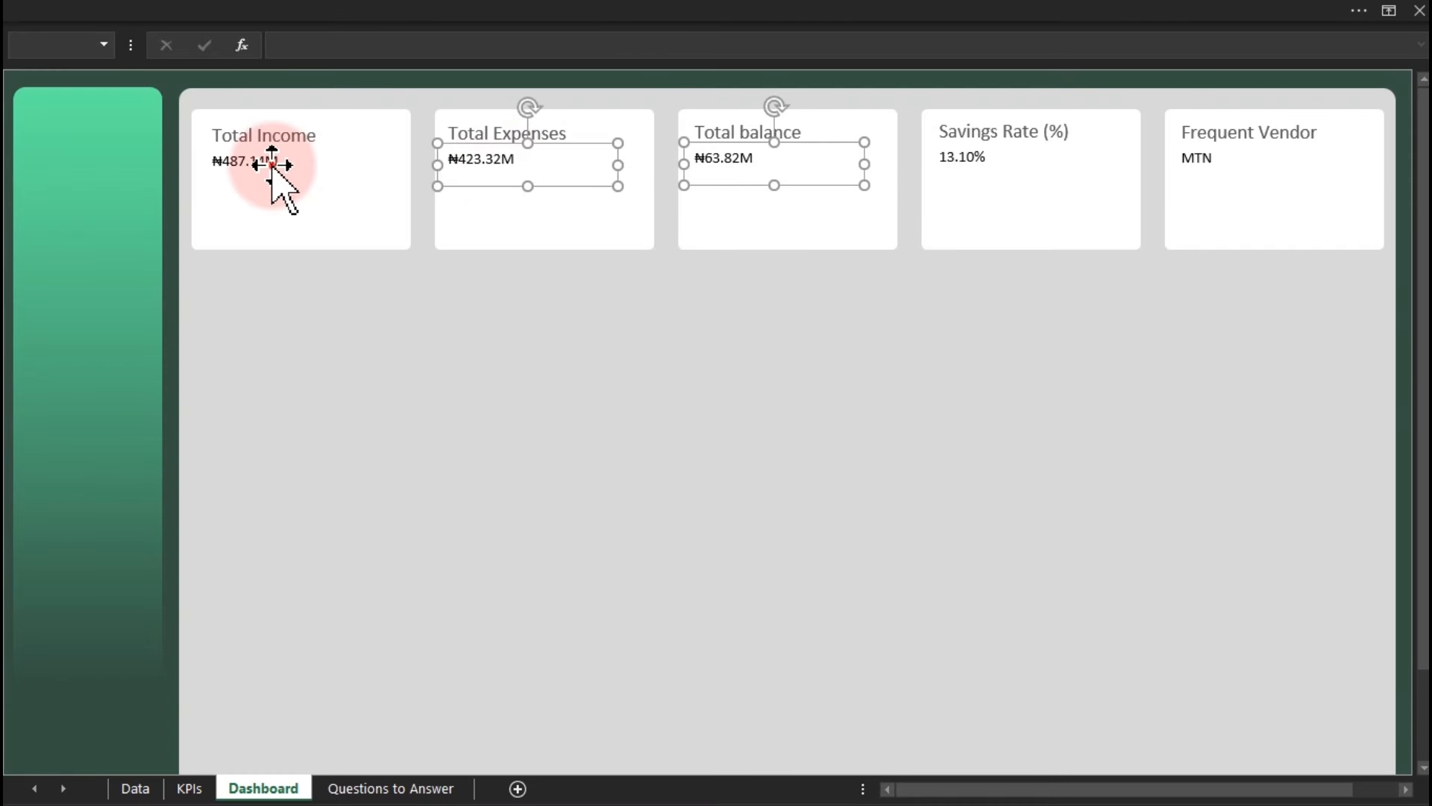
pyautogui.keyDown('ctrl'); pyautogui.click(281, 173); pyautogui.keyUp('ctrl')
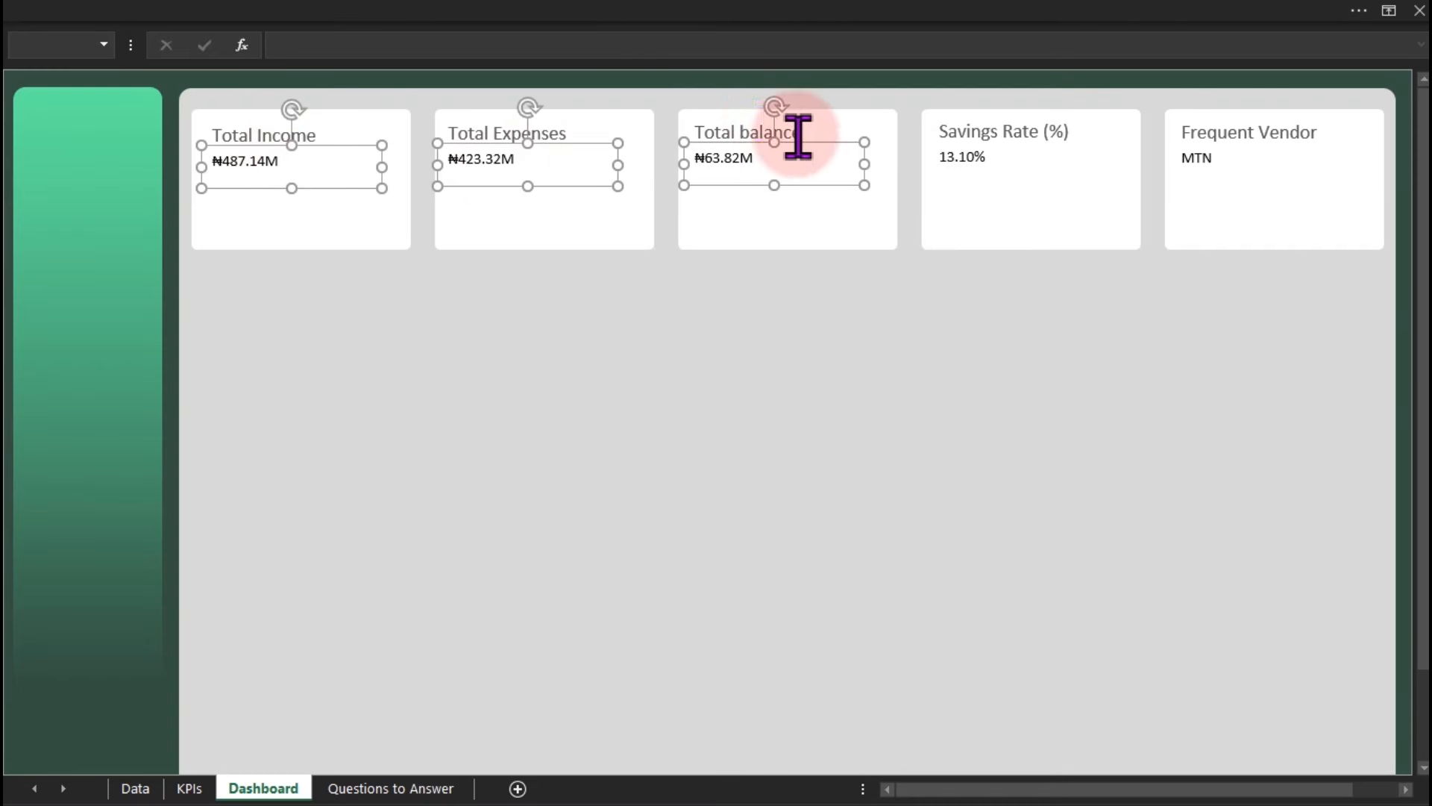
pyautogui.keyDown('ctrl'); pyautogui.click(1221, 162); pyautogui.keyUp('ctrl')
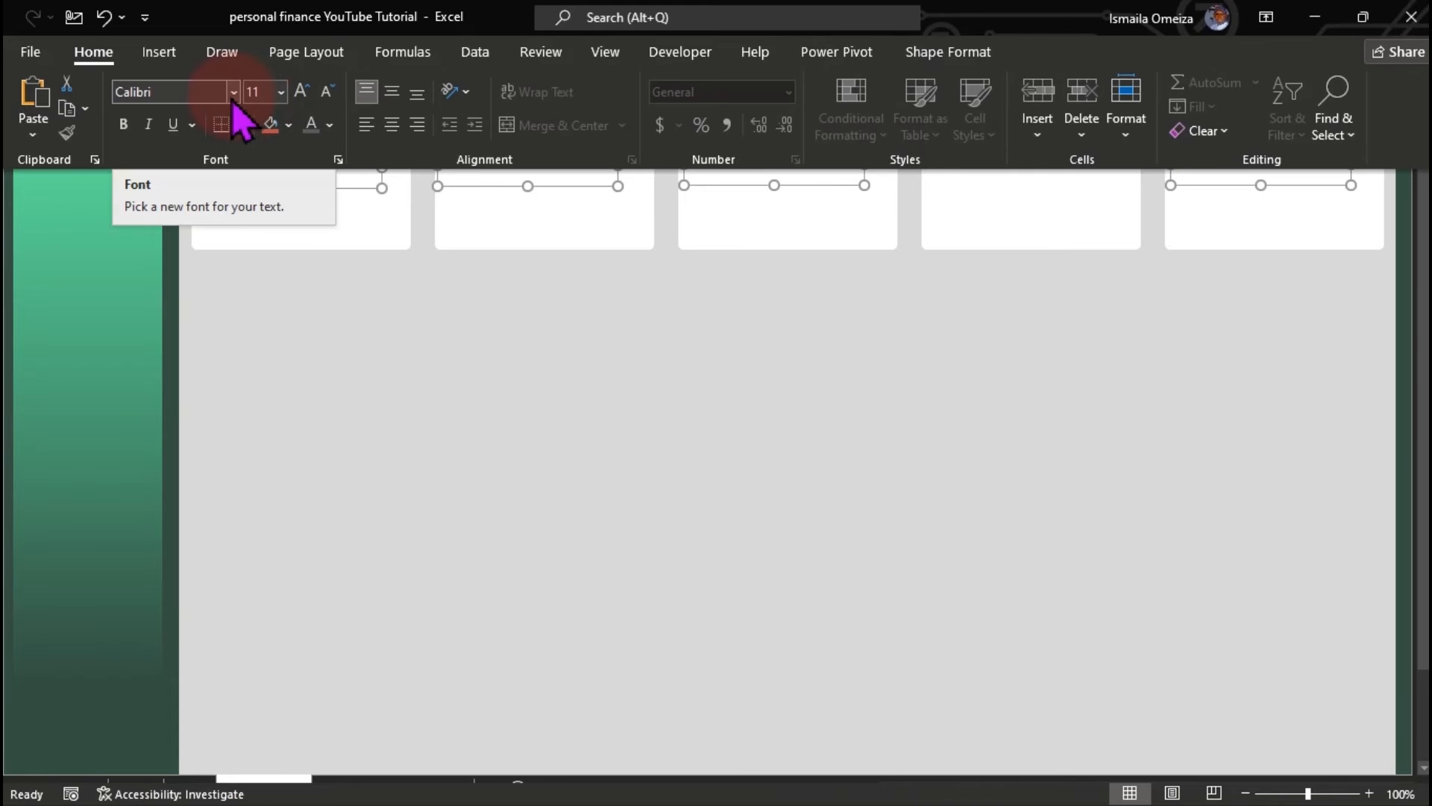
pyautogui.click(232, 95)
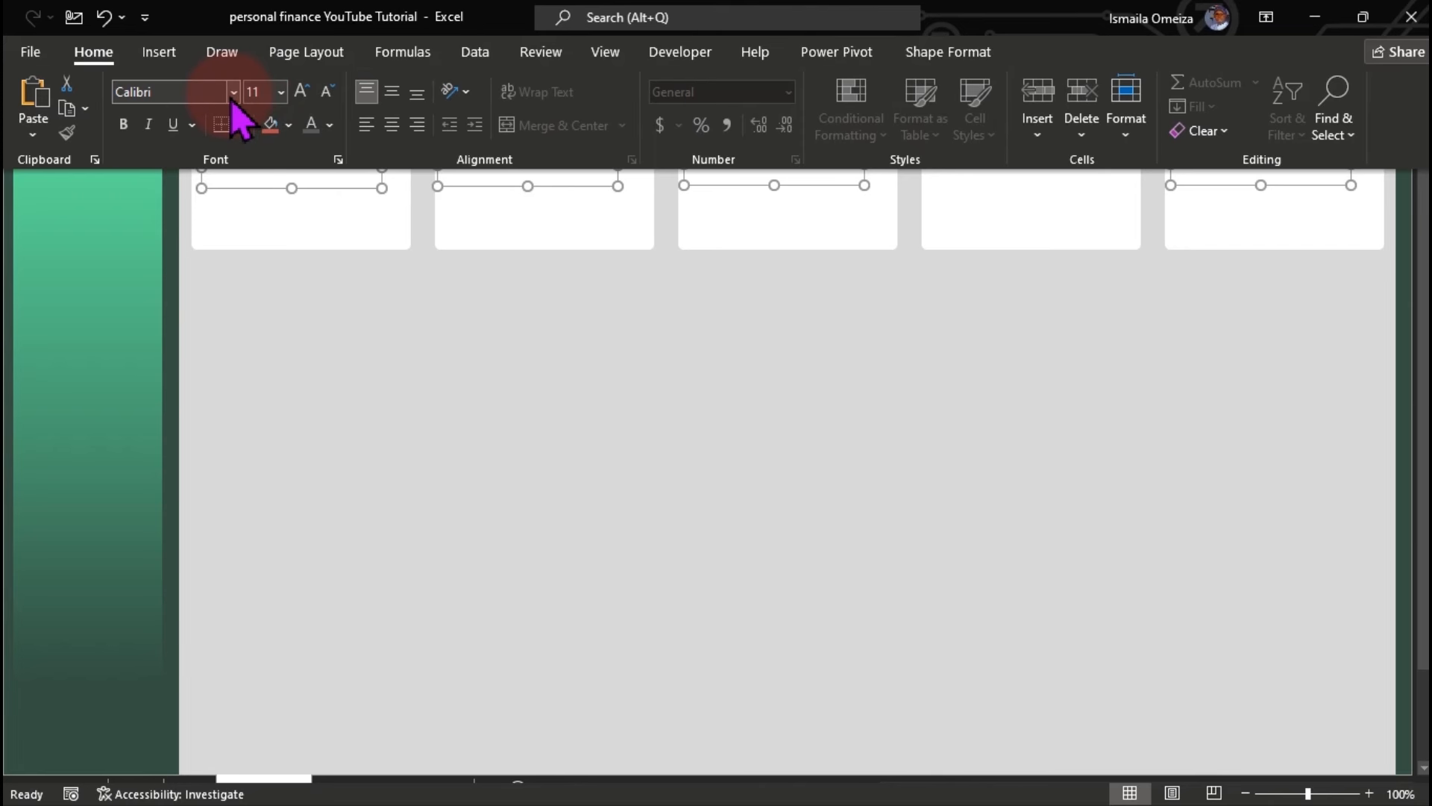
pyautogui.click(232, 95)
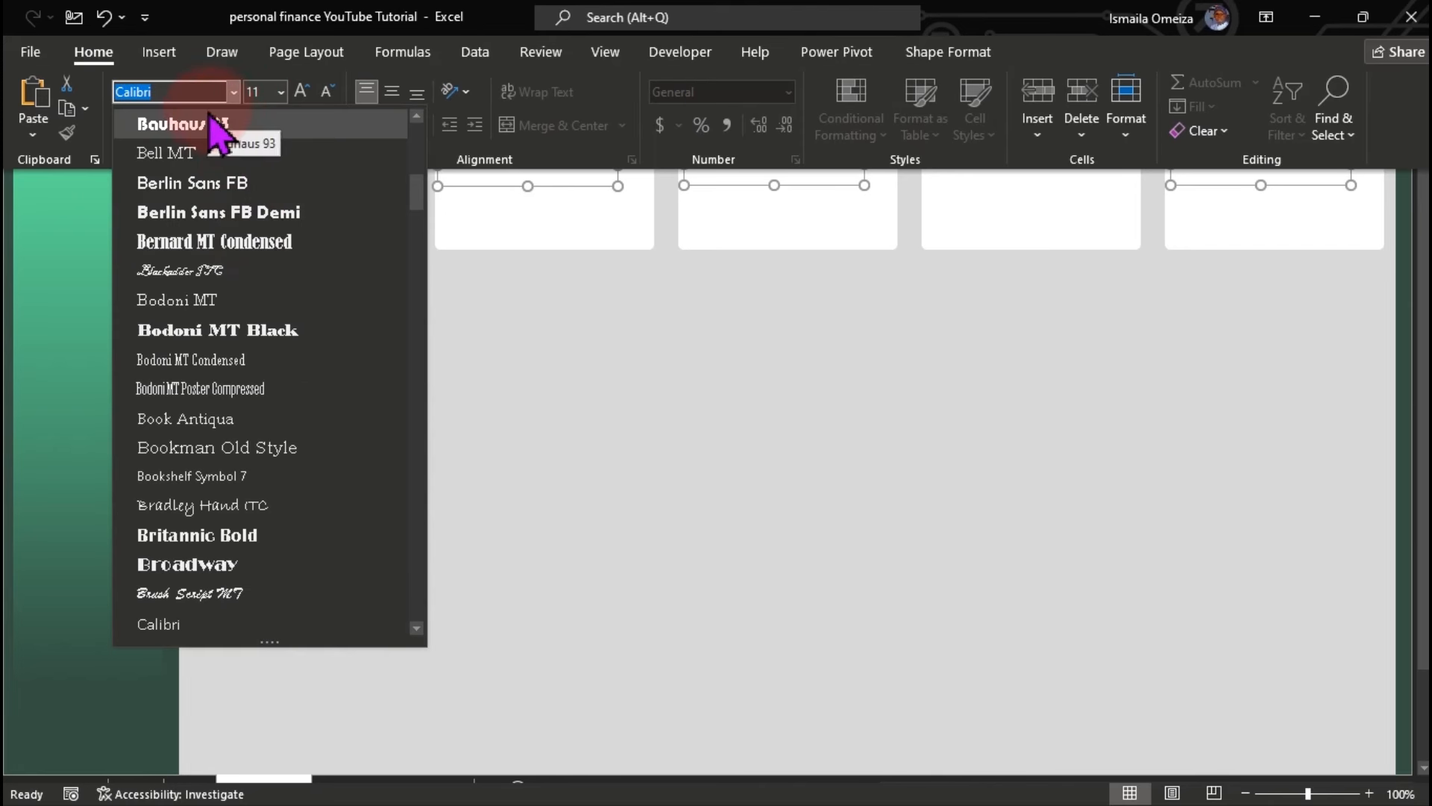
pyautogui.write('Bahnschrift')
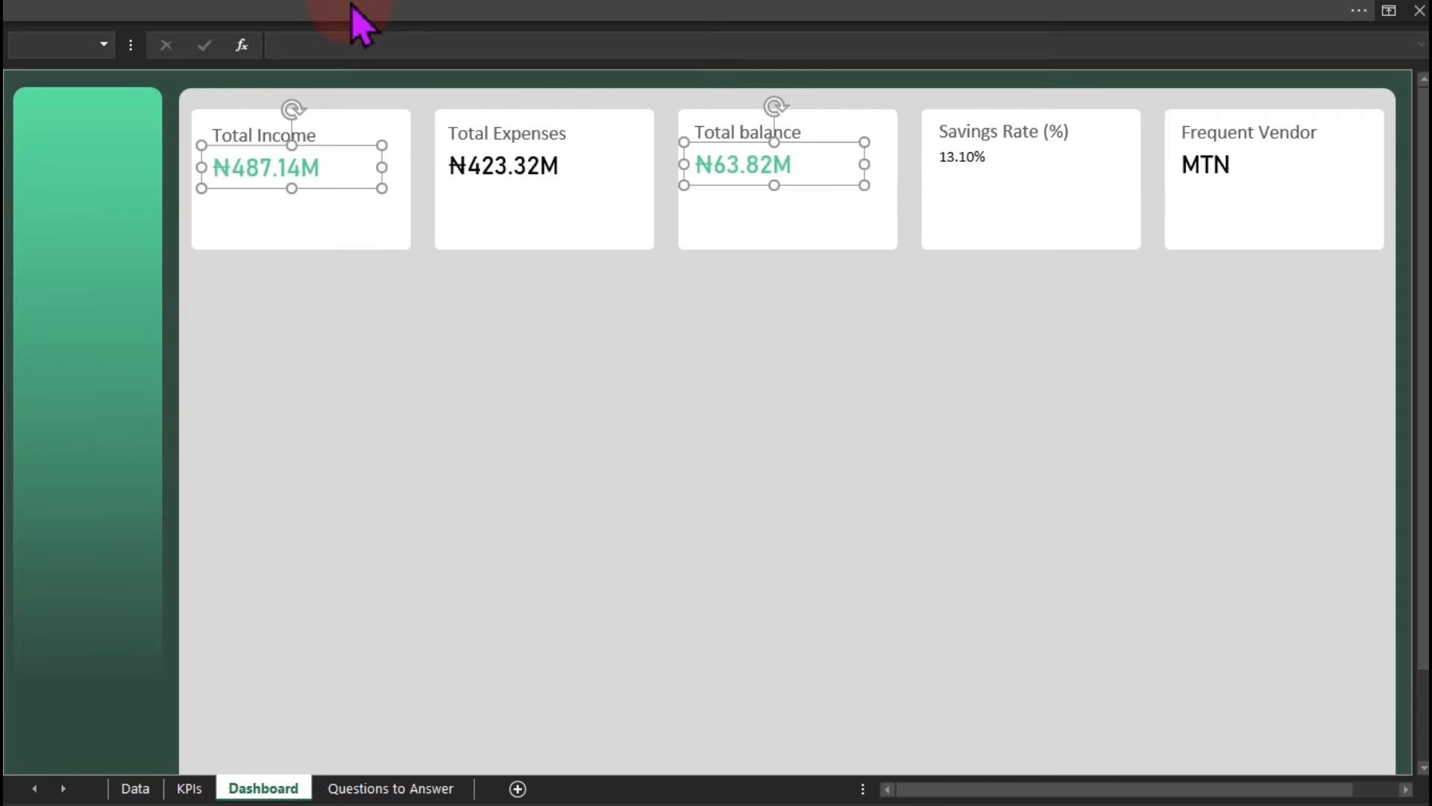
# Color the ₦487.14M income and ₦63.82M balance figures green.
pyautogui.click(349, 17)
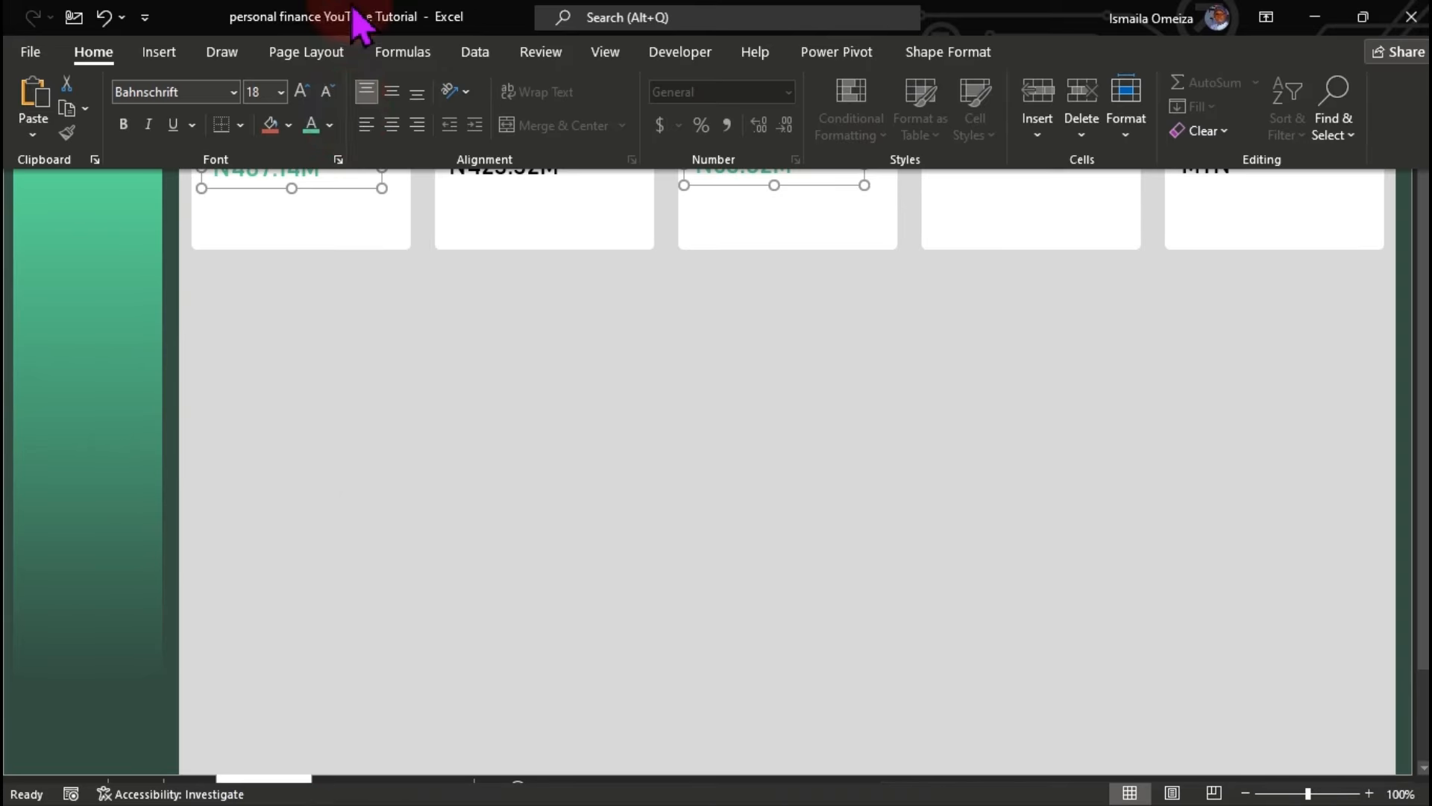
pyautogui.click(334, 126)
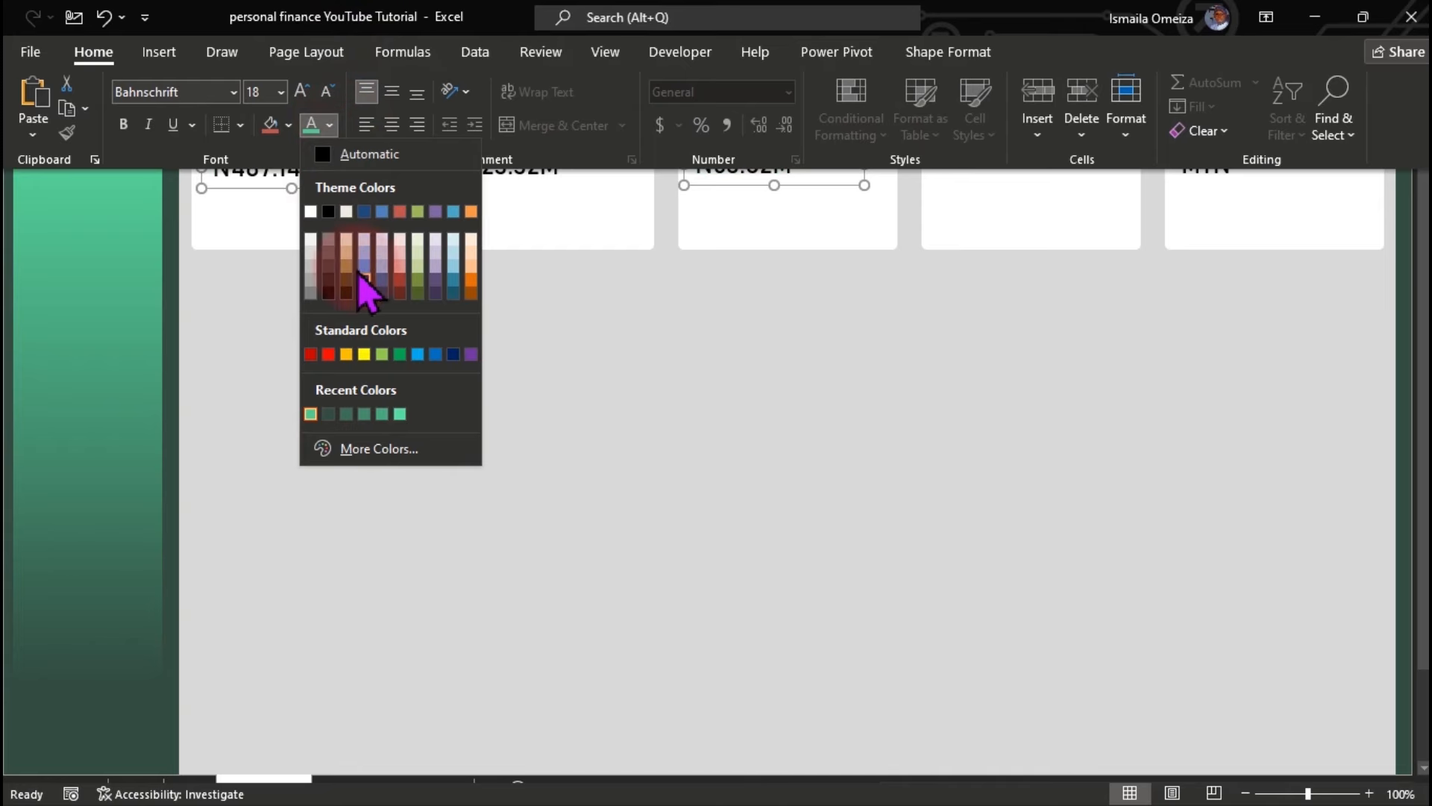
pyautogui.click(400, 354)
pyautogui.click(399, 358)
pyautogui.click(398, 355)
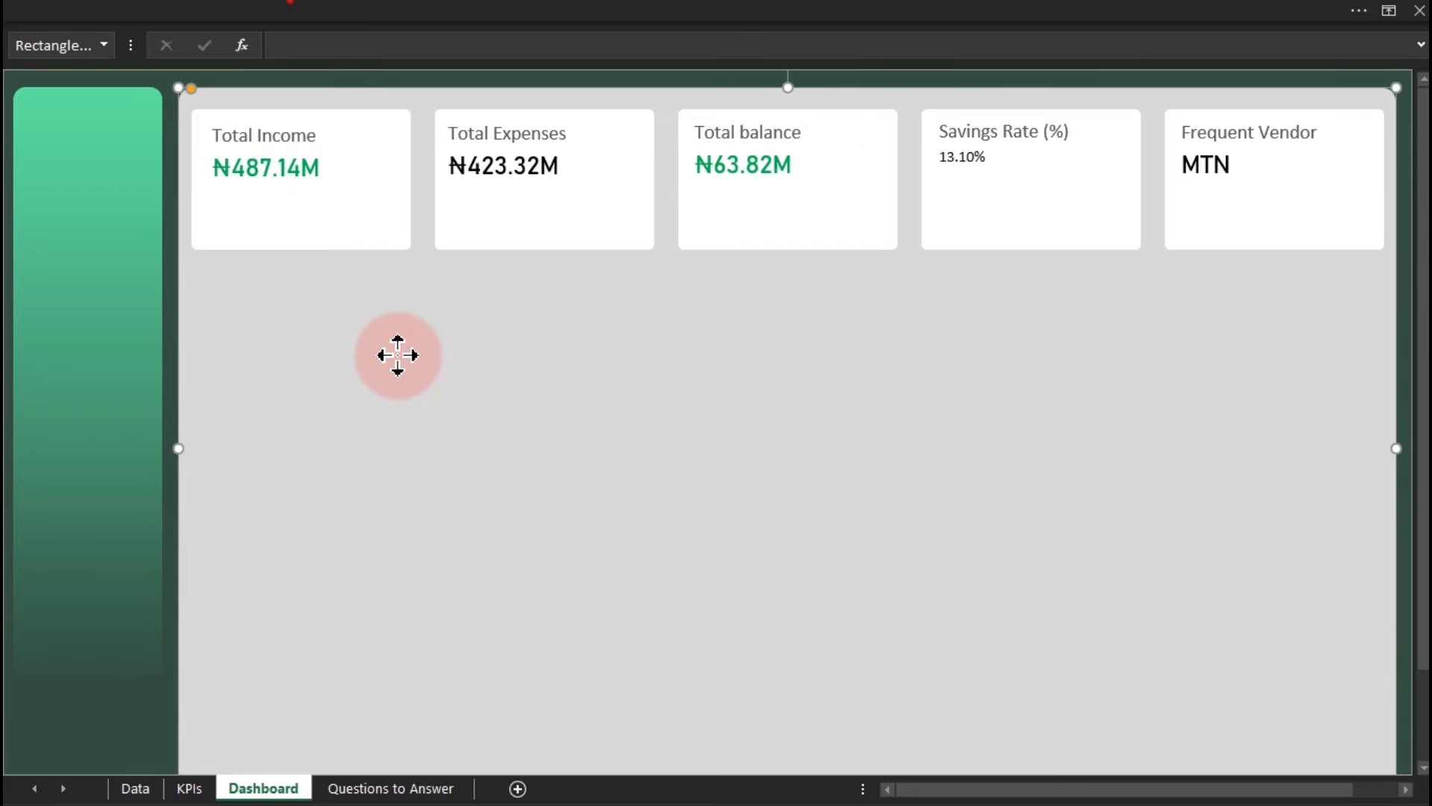
# Turn the ₦423.32M Total Expenses value red.
pyautogui.click(494, 166)
pyautogui.click(296, 16)
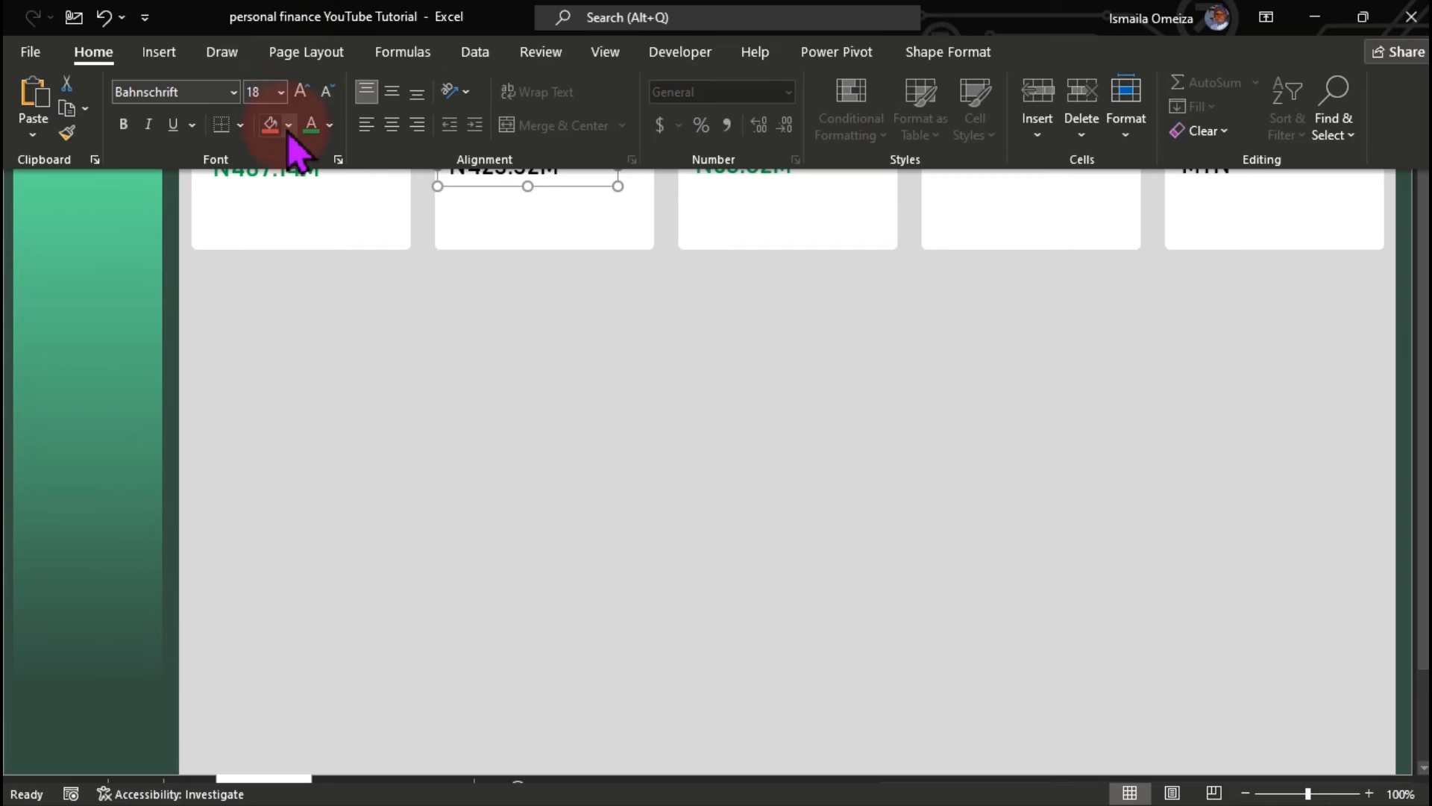
pyautogui.click(329, 125)
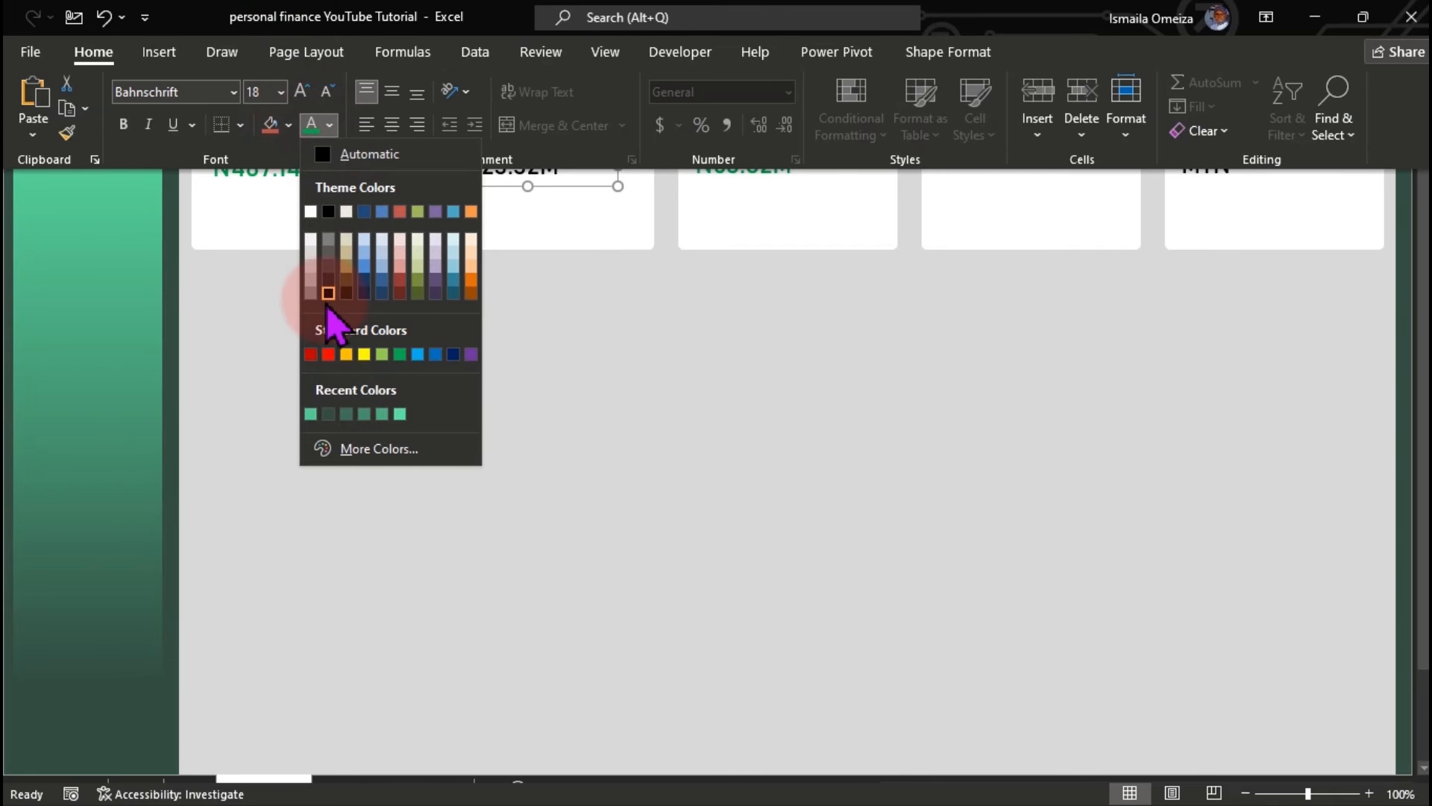
pyautogui.click(328, 293)
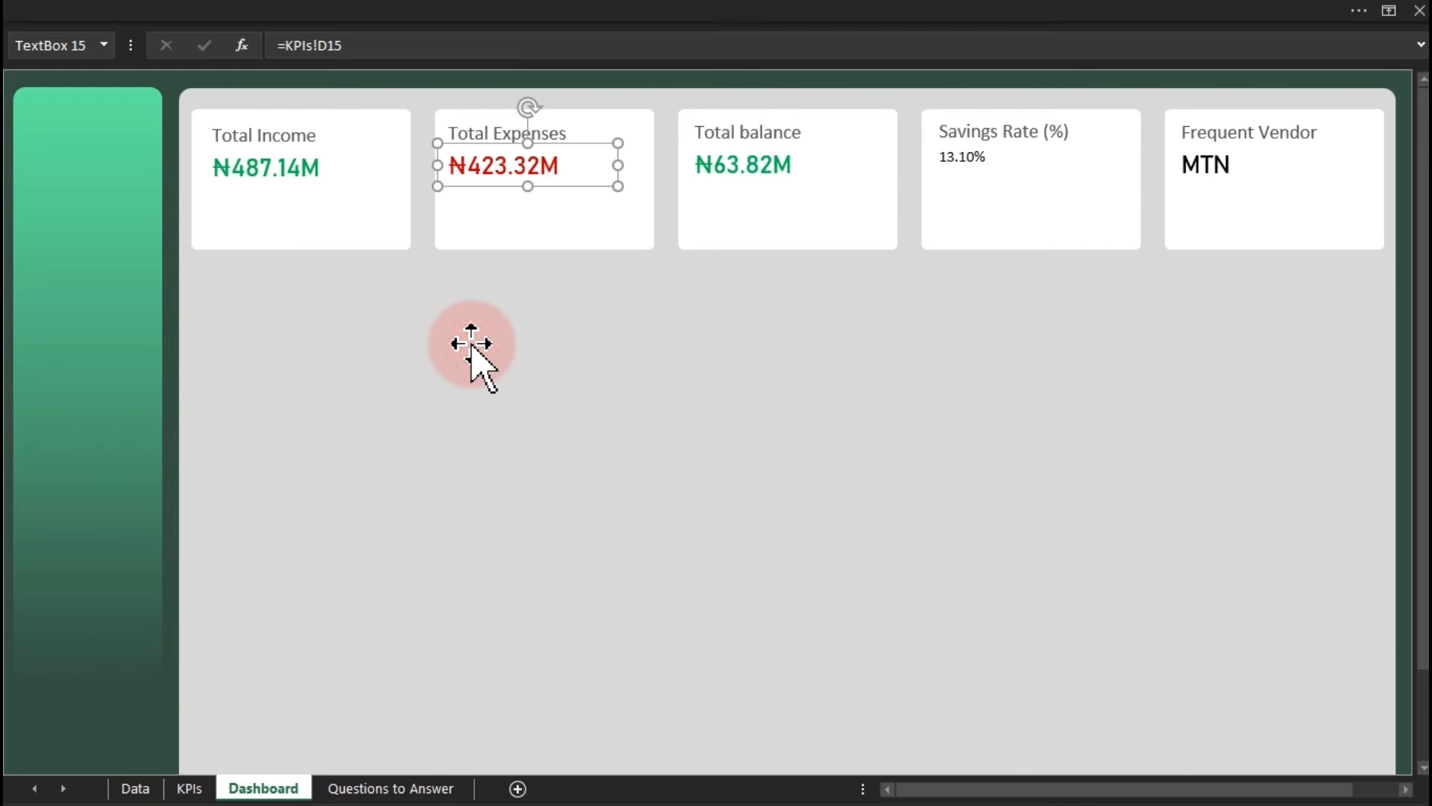
# Recolor the MTN Frequent Vendor text dark grey.
pyautogui.click(972, 174)
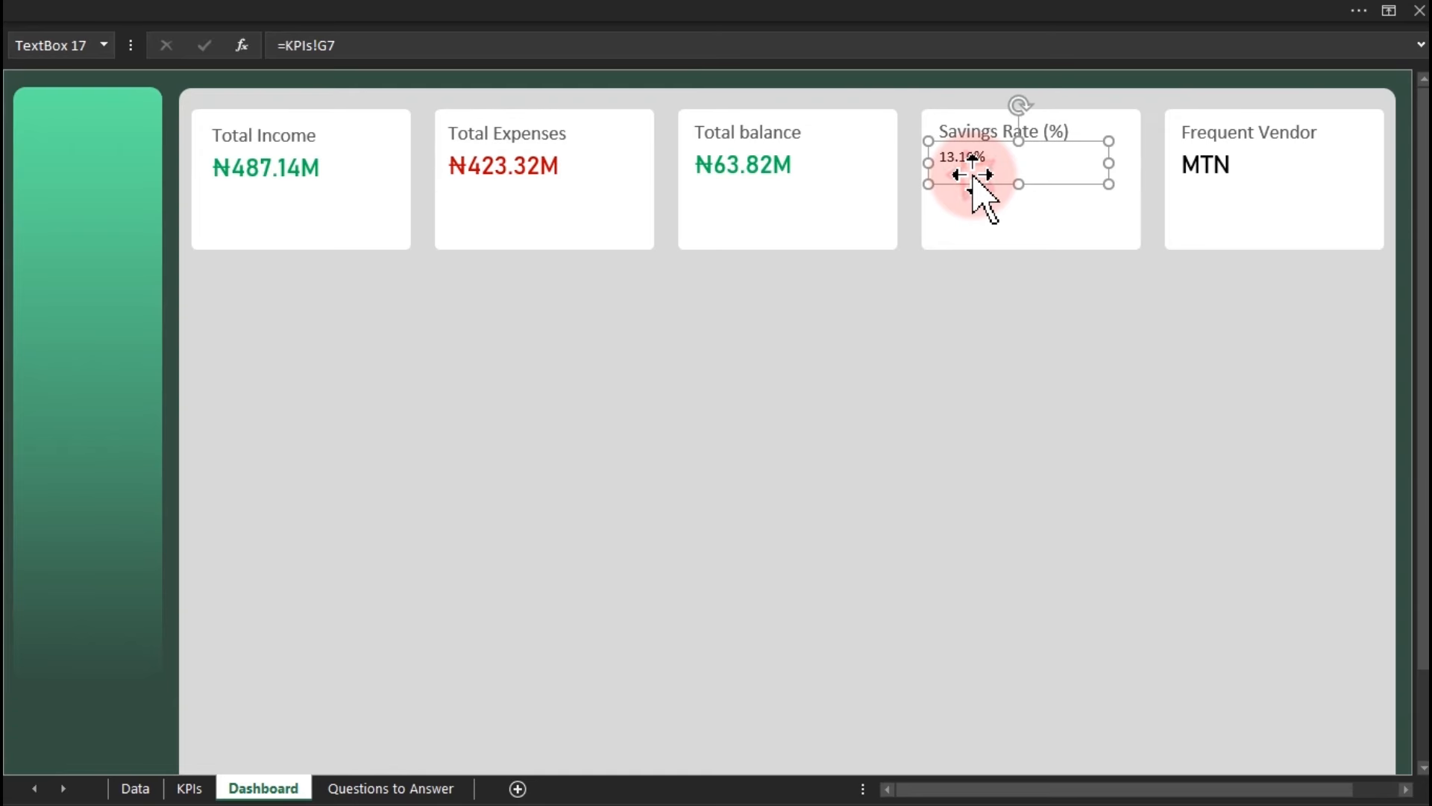
pyautogui.click(769, 173)
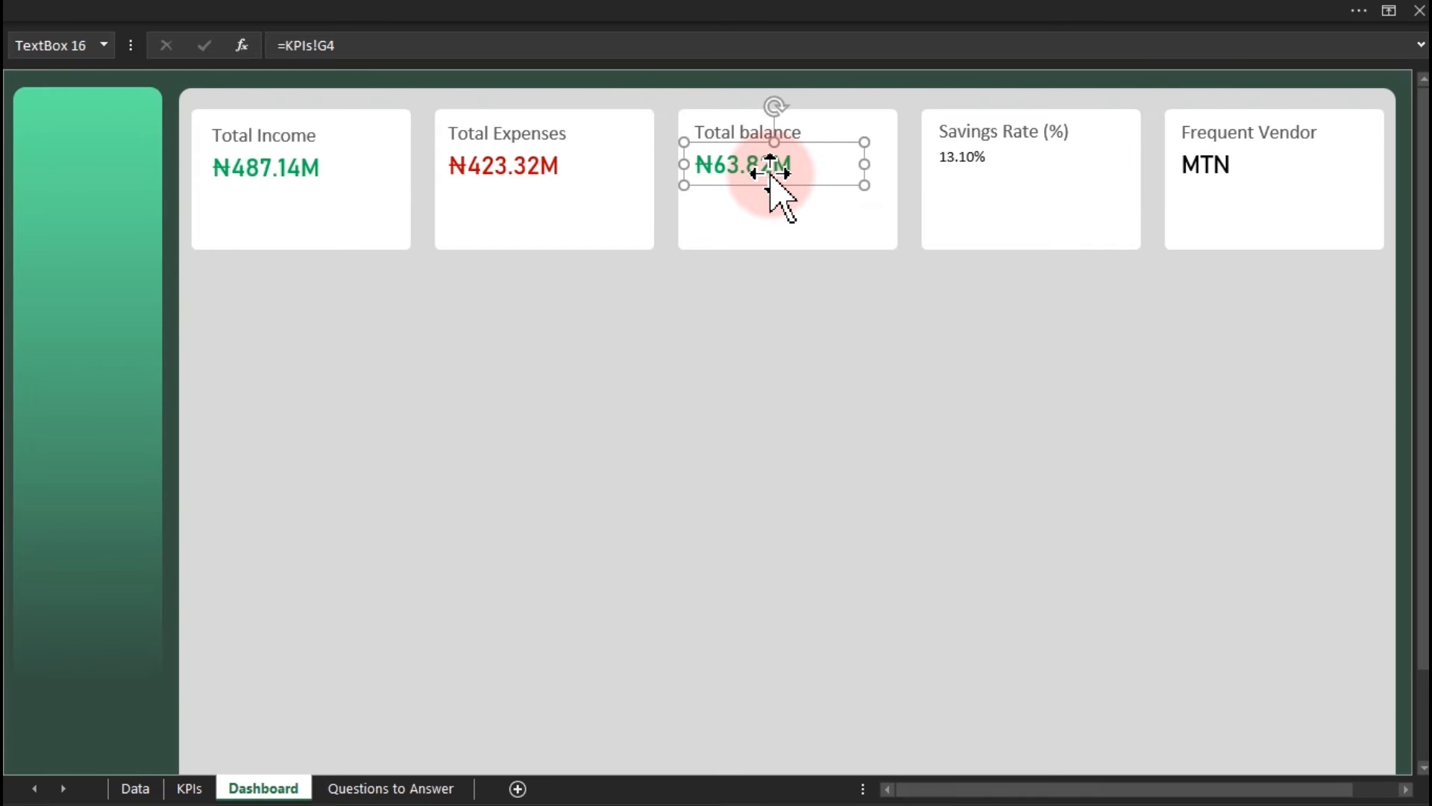
pyautogui.click(979, 163)
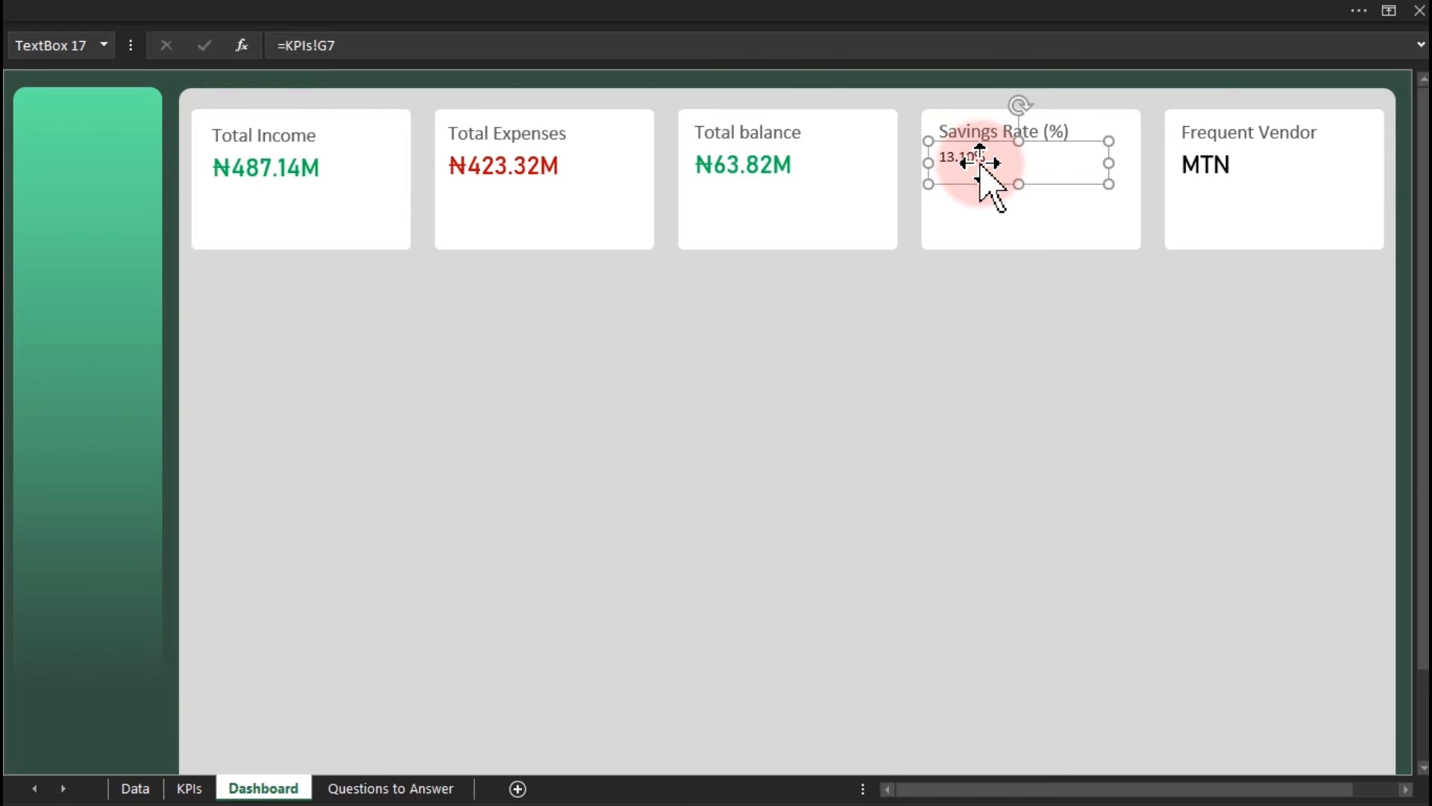
pyautogui.click(1204, 173)
pyautogui.click(477, 9)
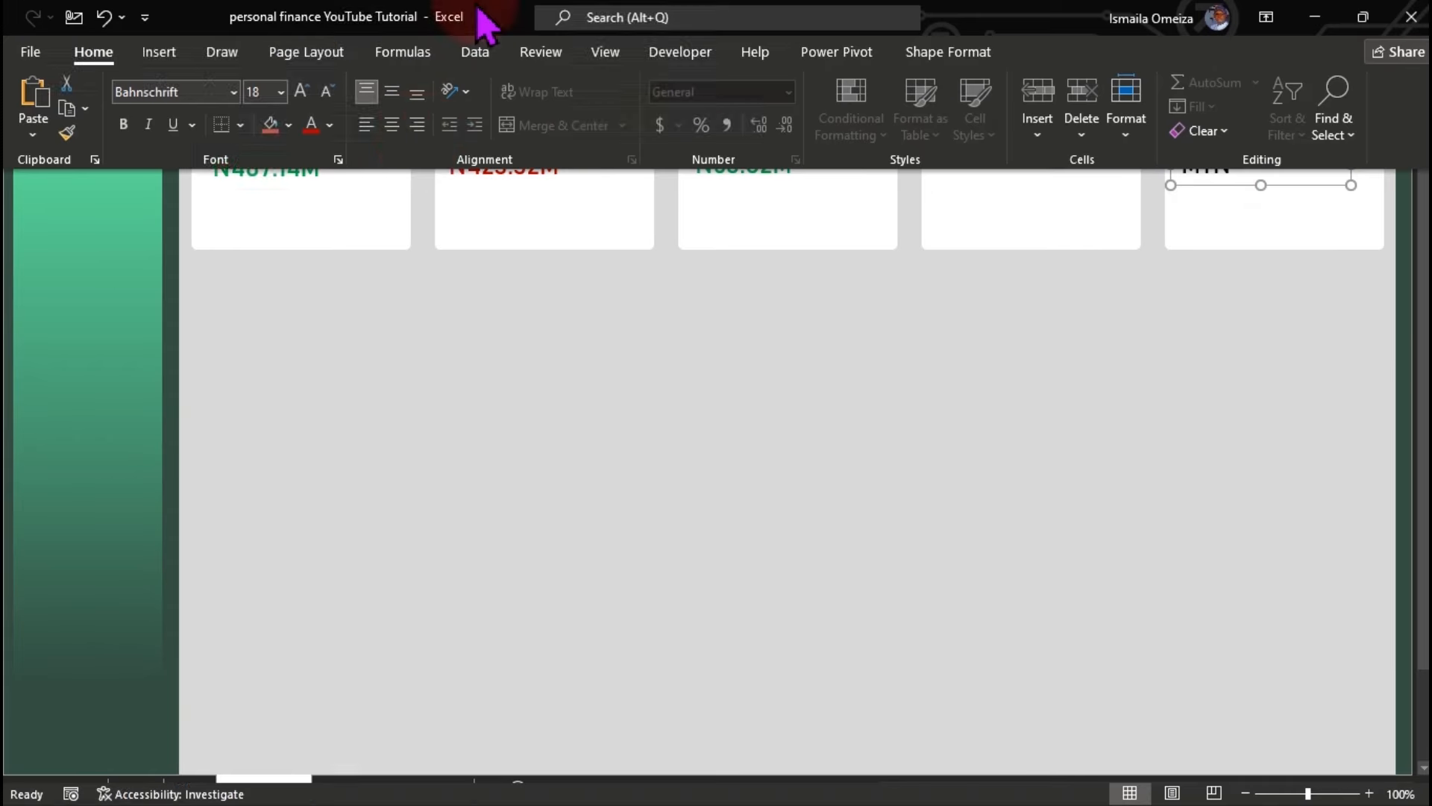
pyautogui.click(330, 125)
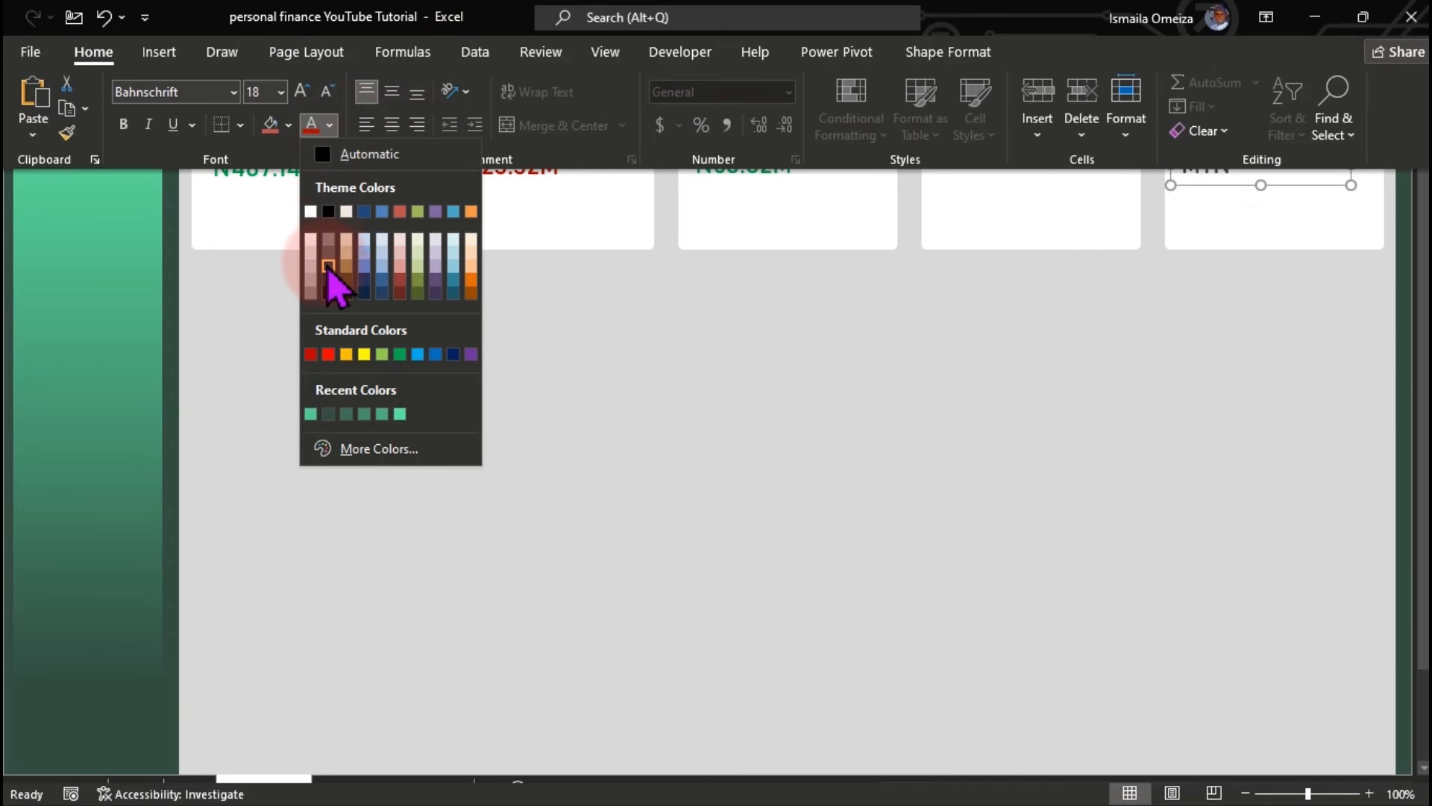
pyautogui.click(328, 266)
pyautogui.click(326, 264)
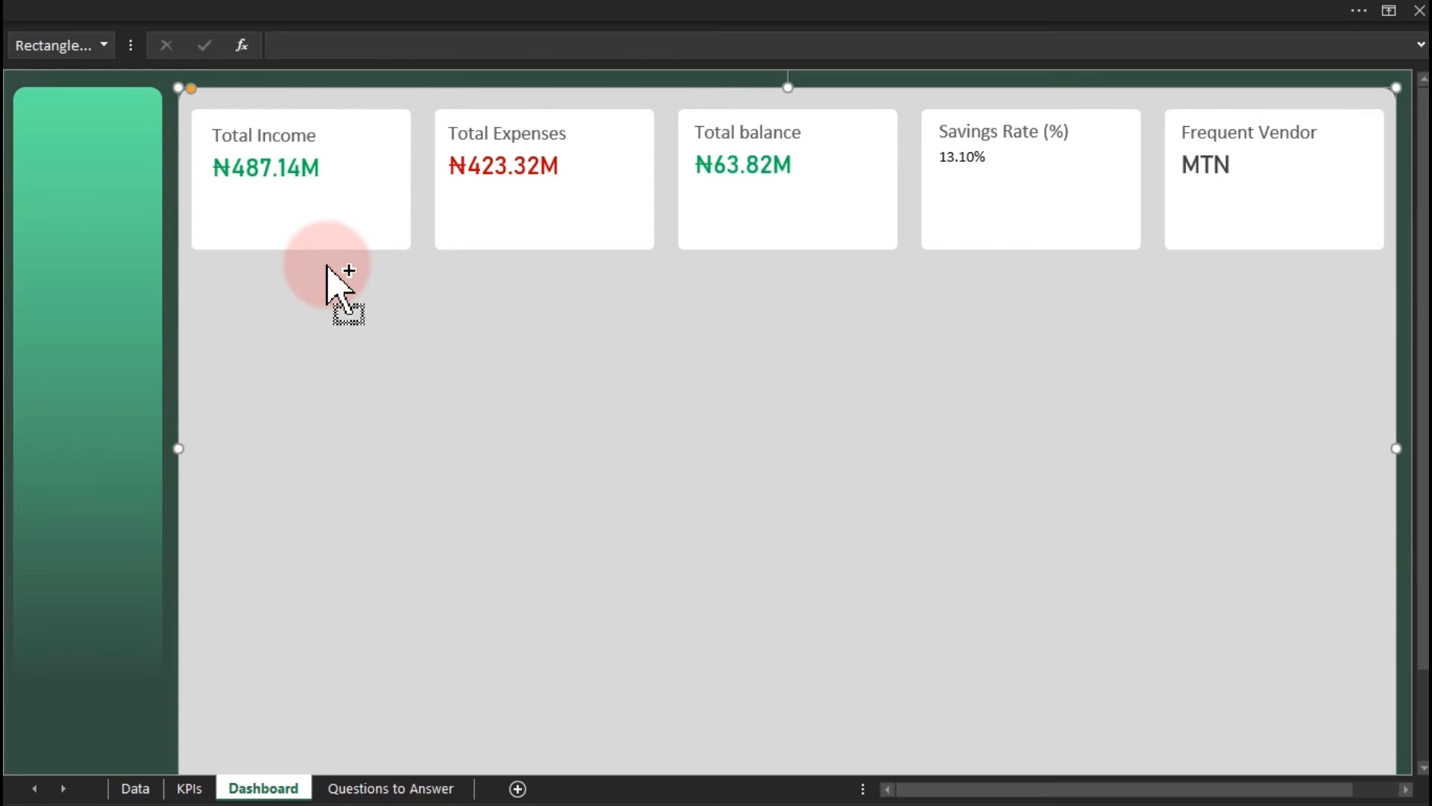
pyautogui.click(988, 163)
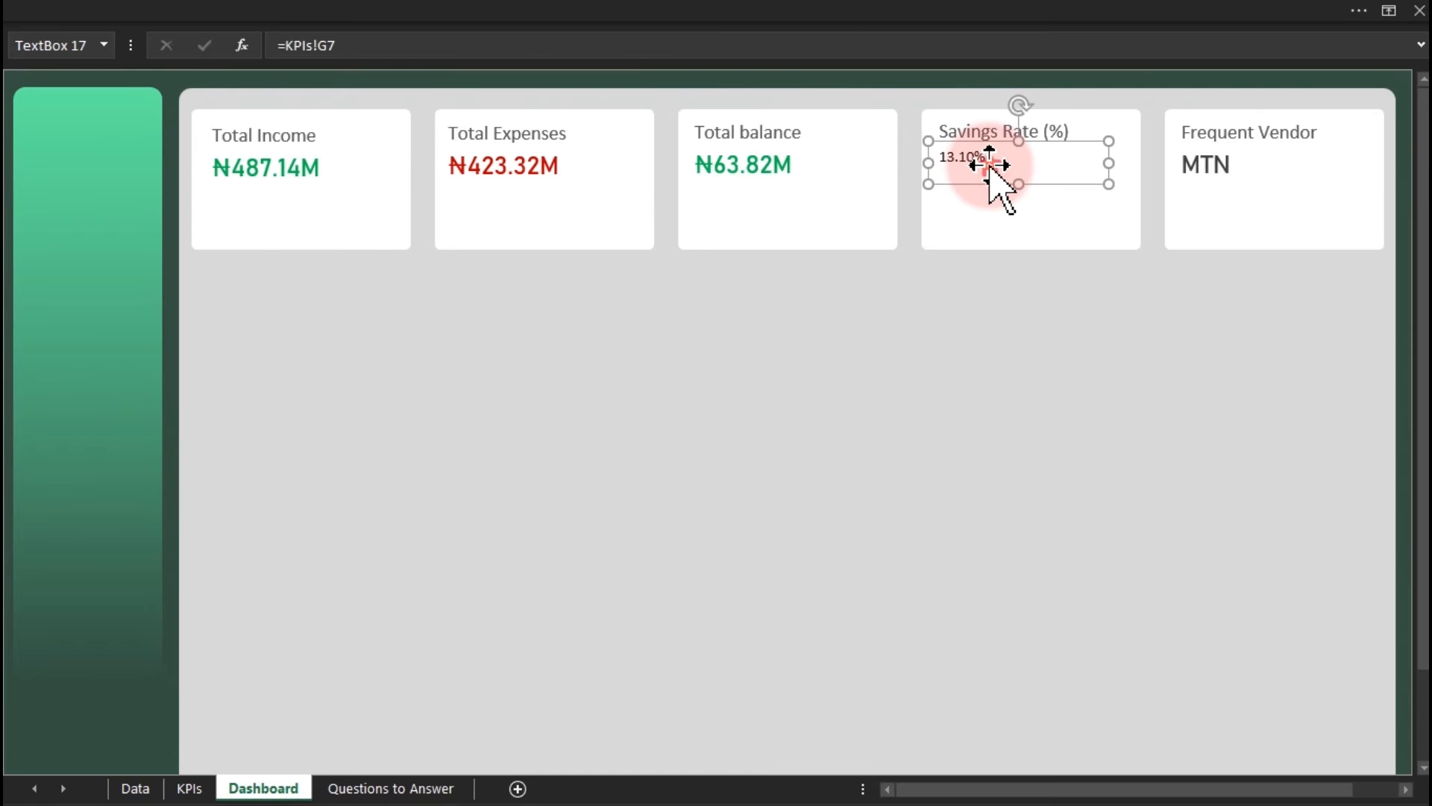
# Hide the gridlines on the KPIs sheet.
pyautogui.click(190, 789)
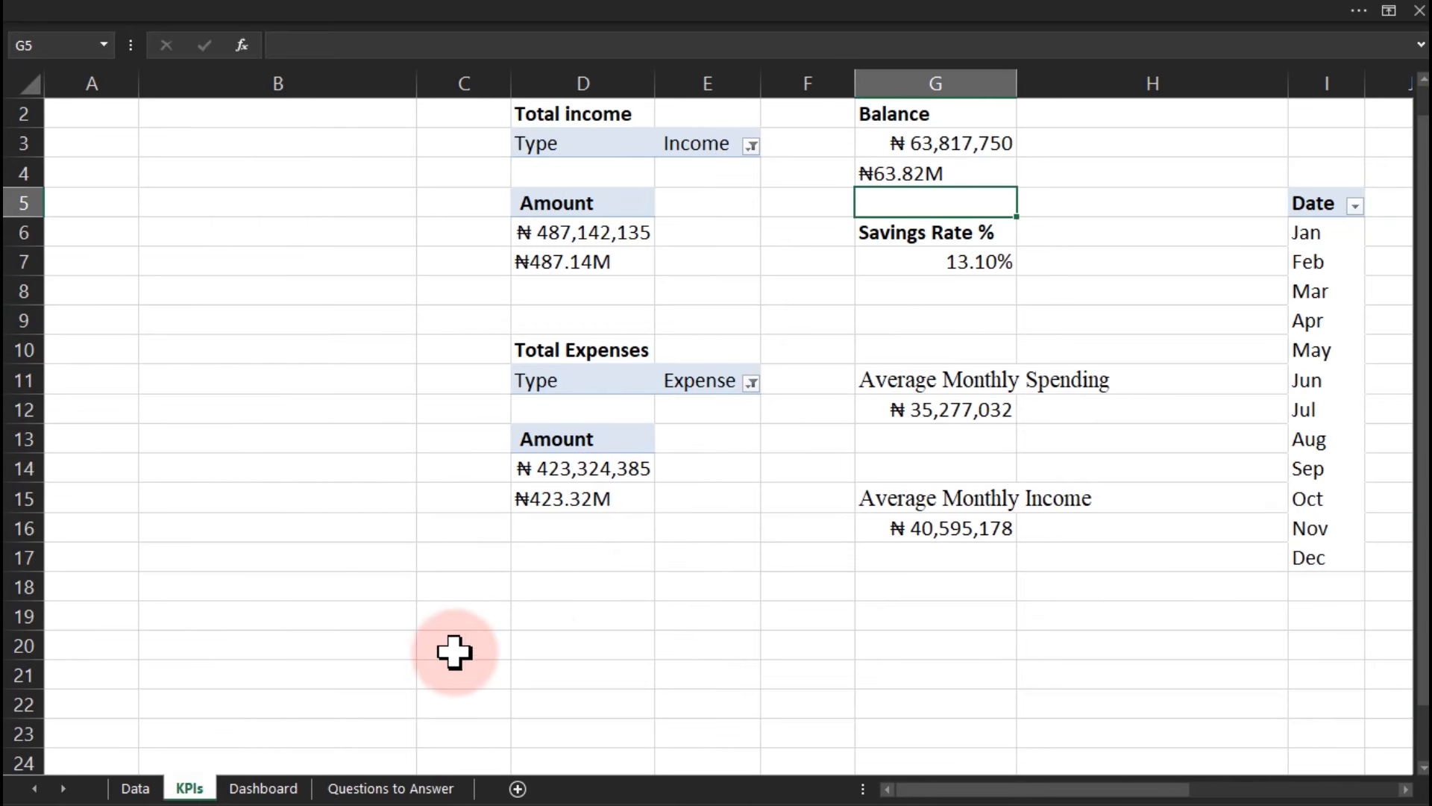
pyautogui.click(340, 643)
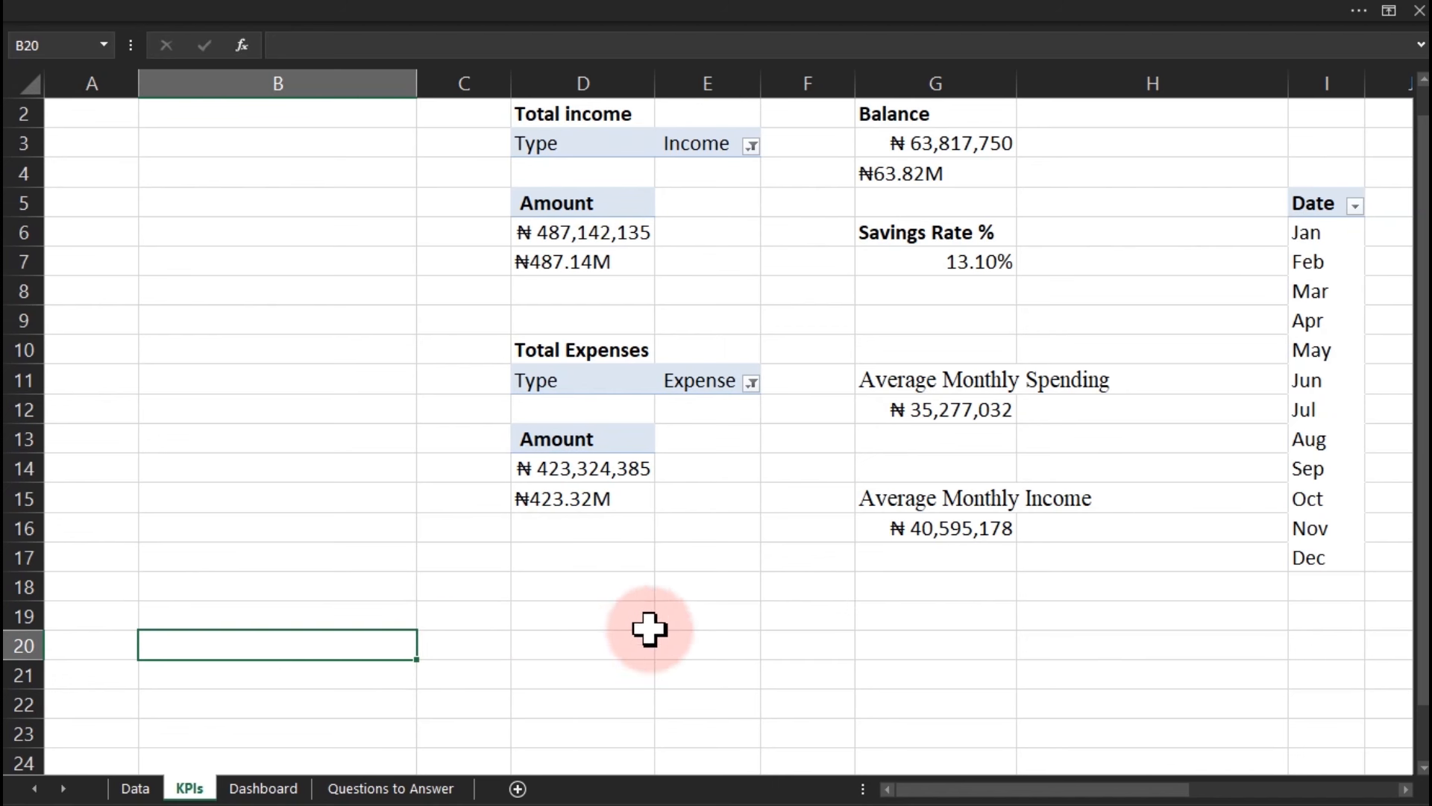
pyautogui.click(897, 679)
pyautogui.click(788, 646)
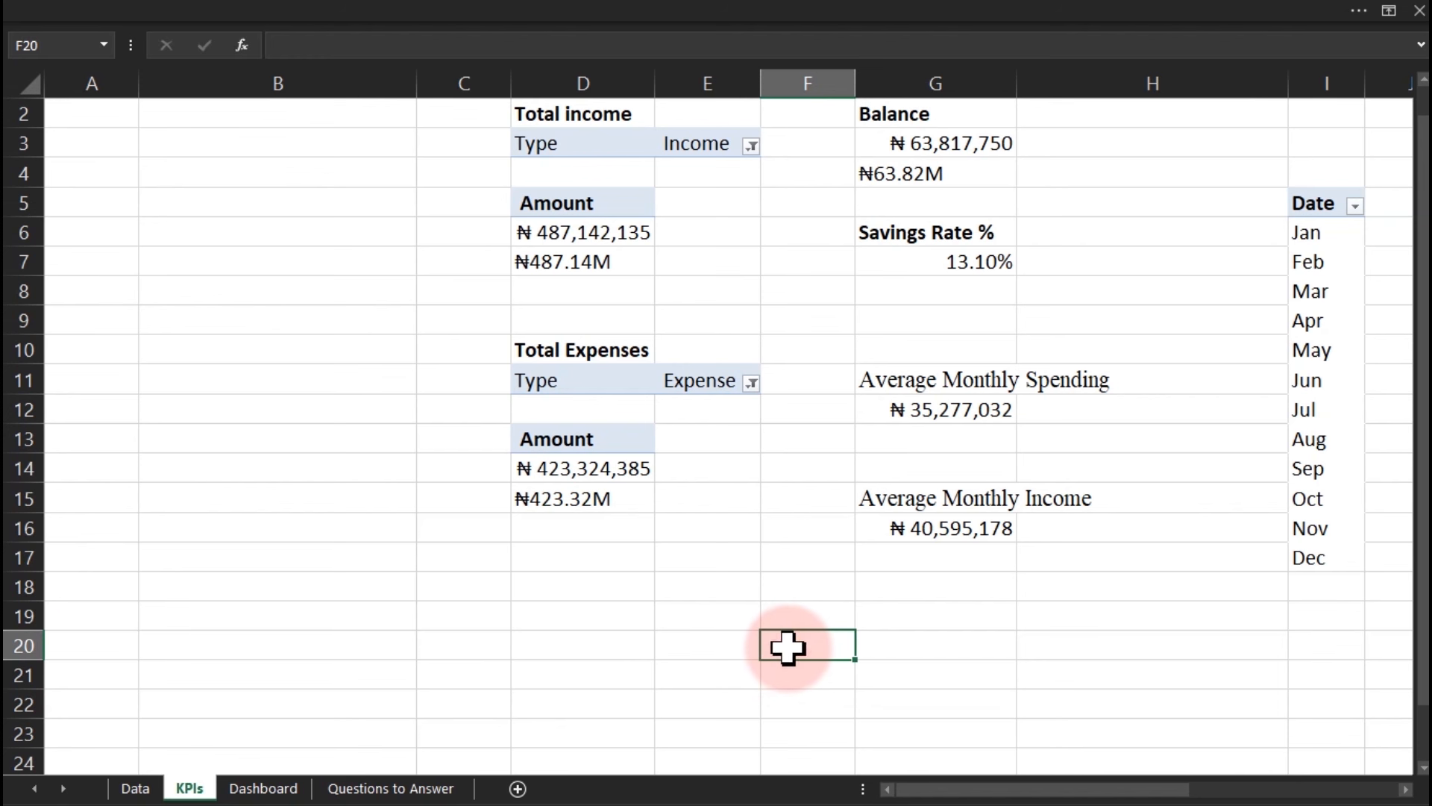
pyautogui.click(478, 9)
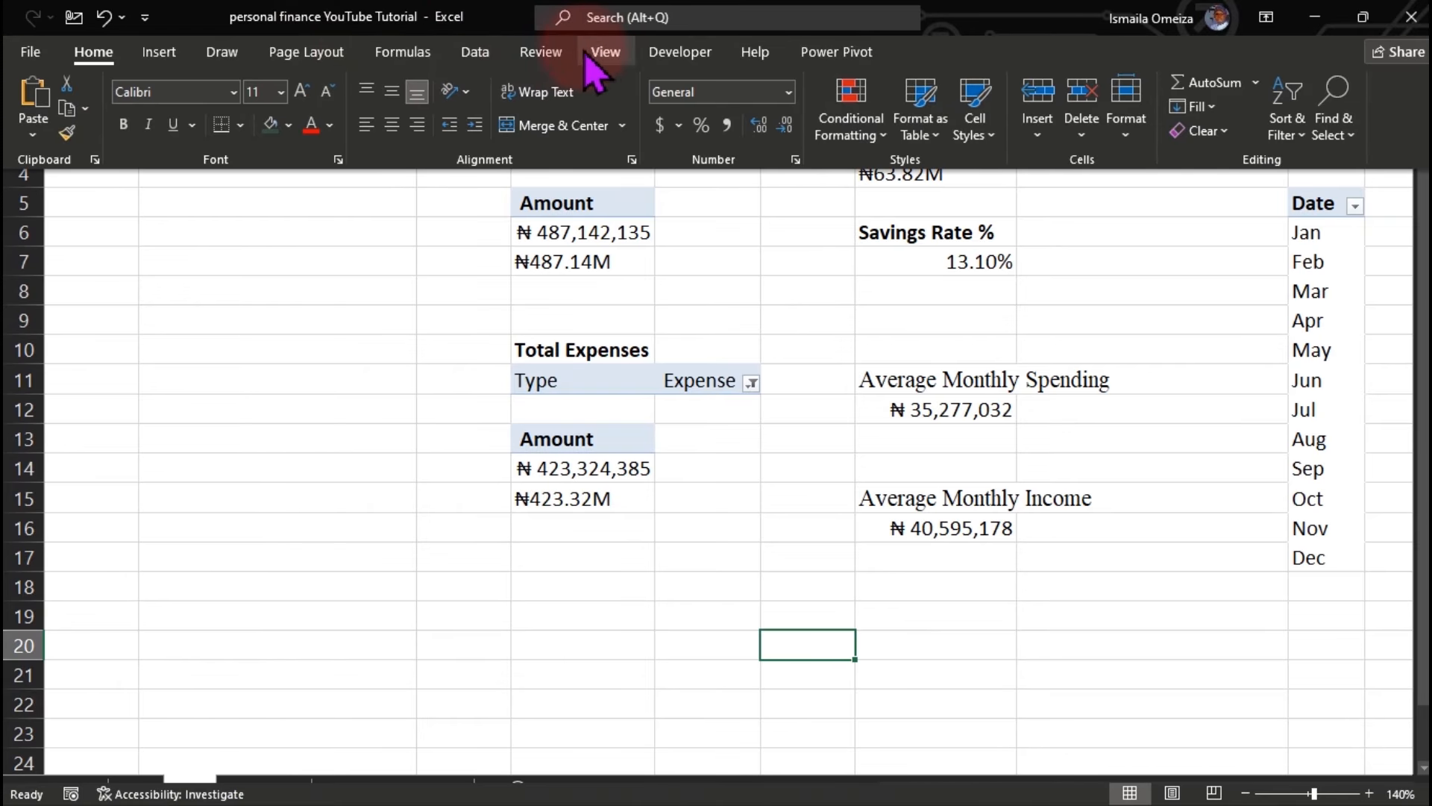
pyautogui.click(597, 54)
pyautogui.click(280, 125)
# Set F20 to =G7 so it shows the 13.10% savings rate in 14 pt text.
pyautogui.click(790, 643)
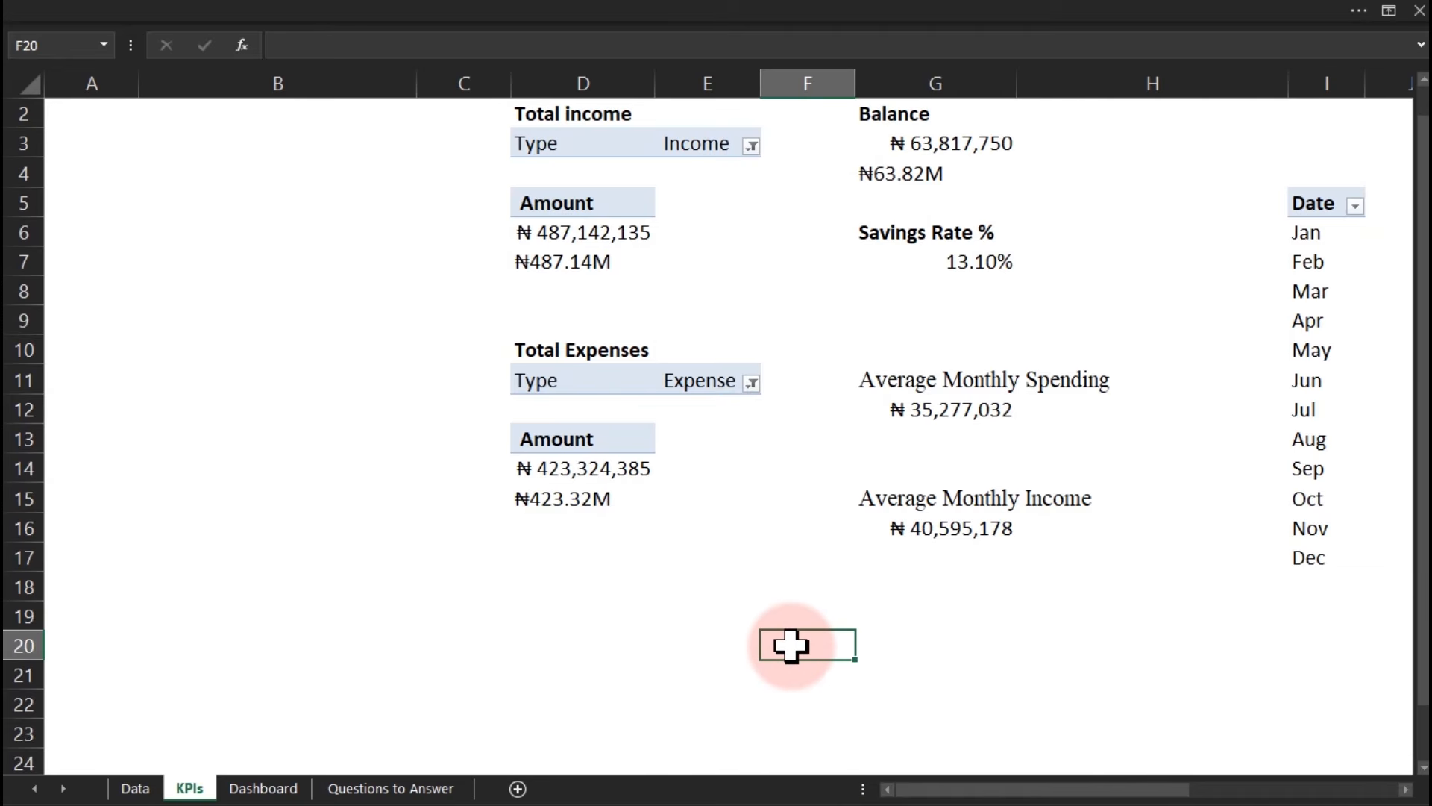
pyautogui.click(951, 265)
pyautogui.press('Return')
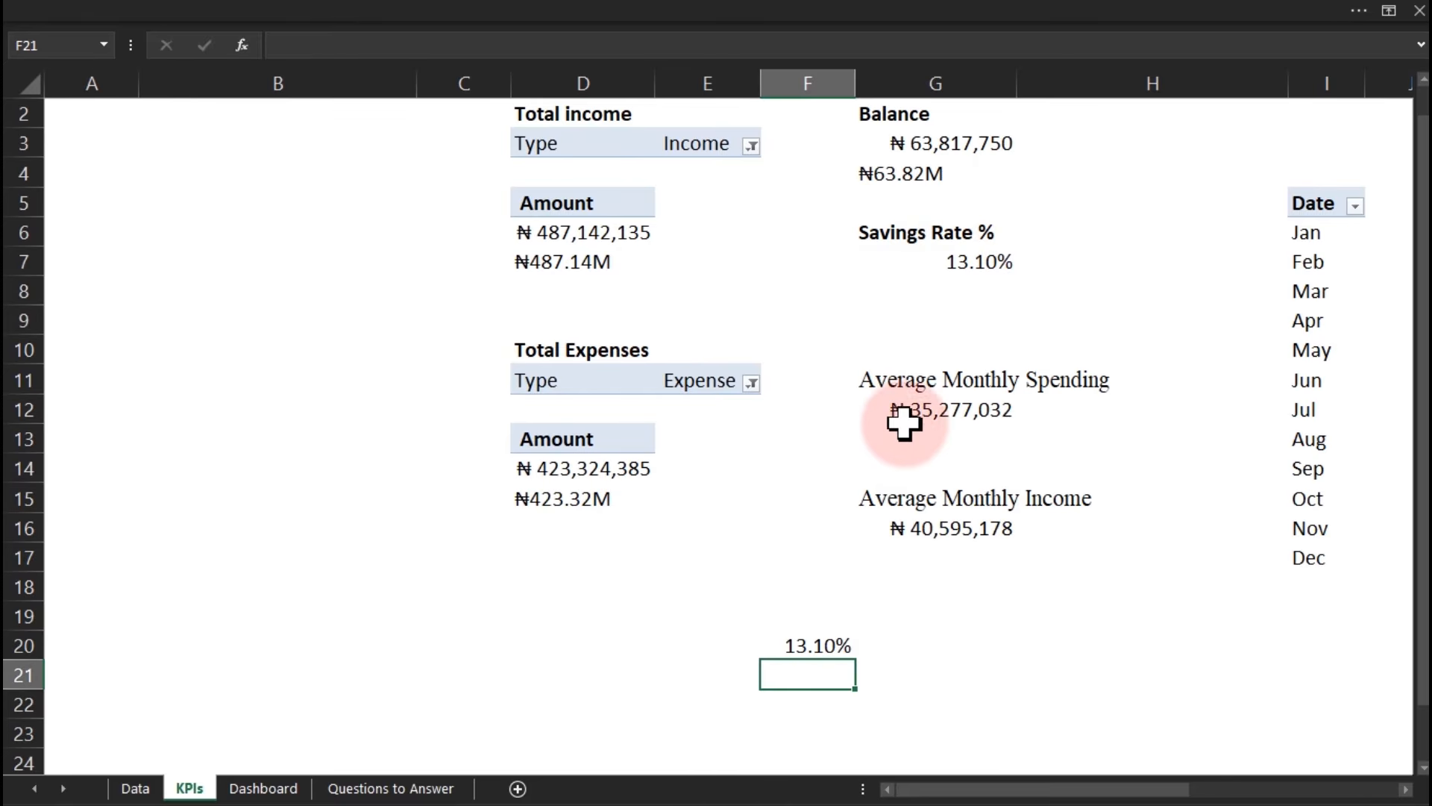
pyautogui.click(820, 642)
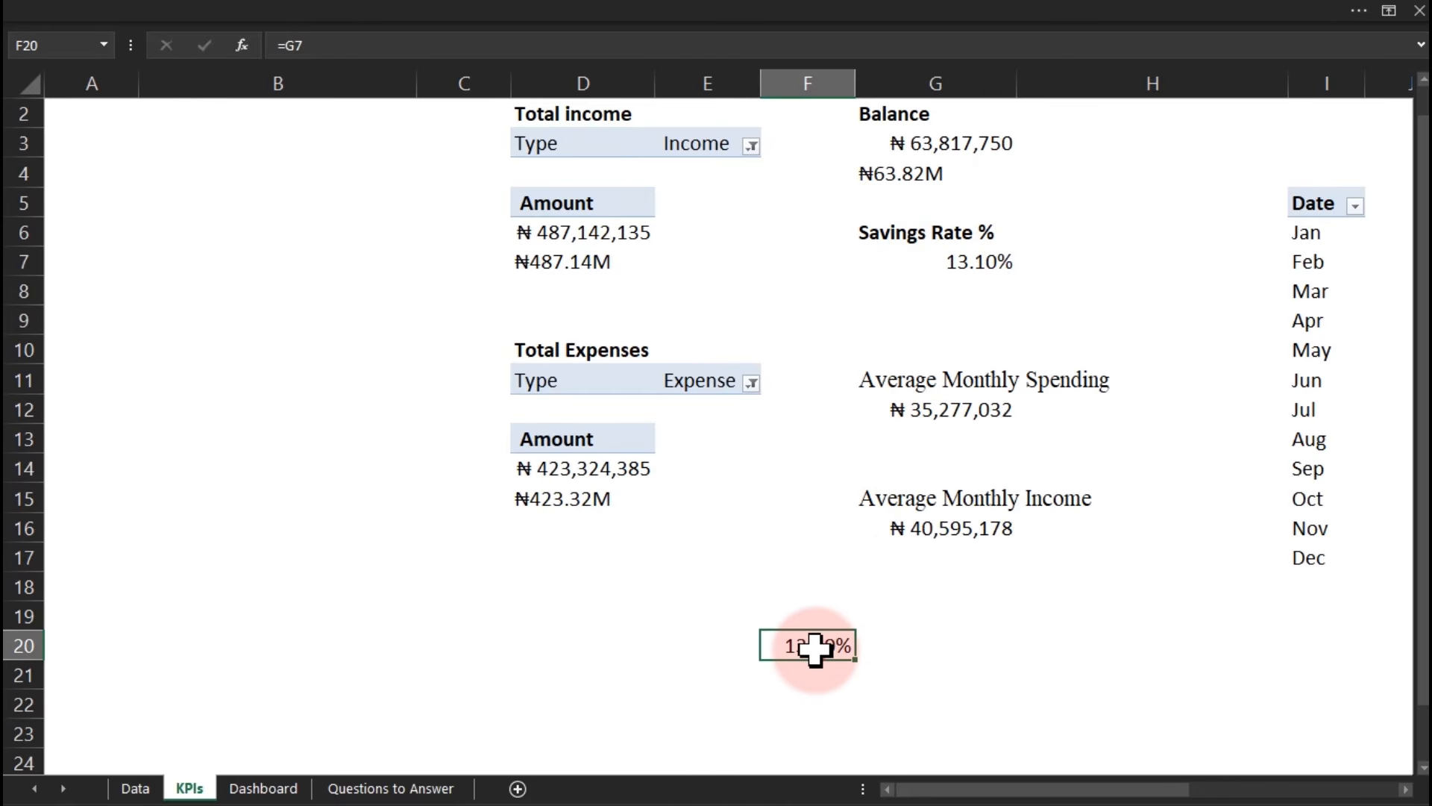
pyautogui.click(444, 12)
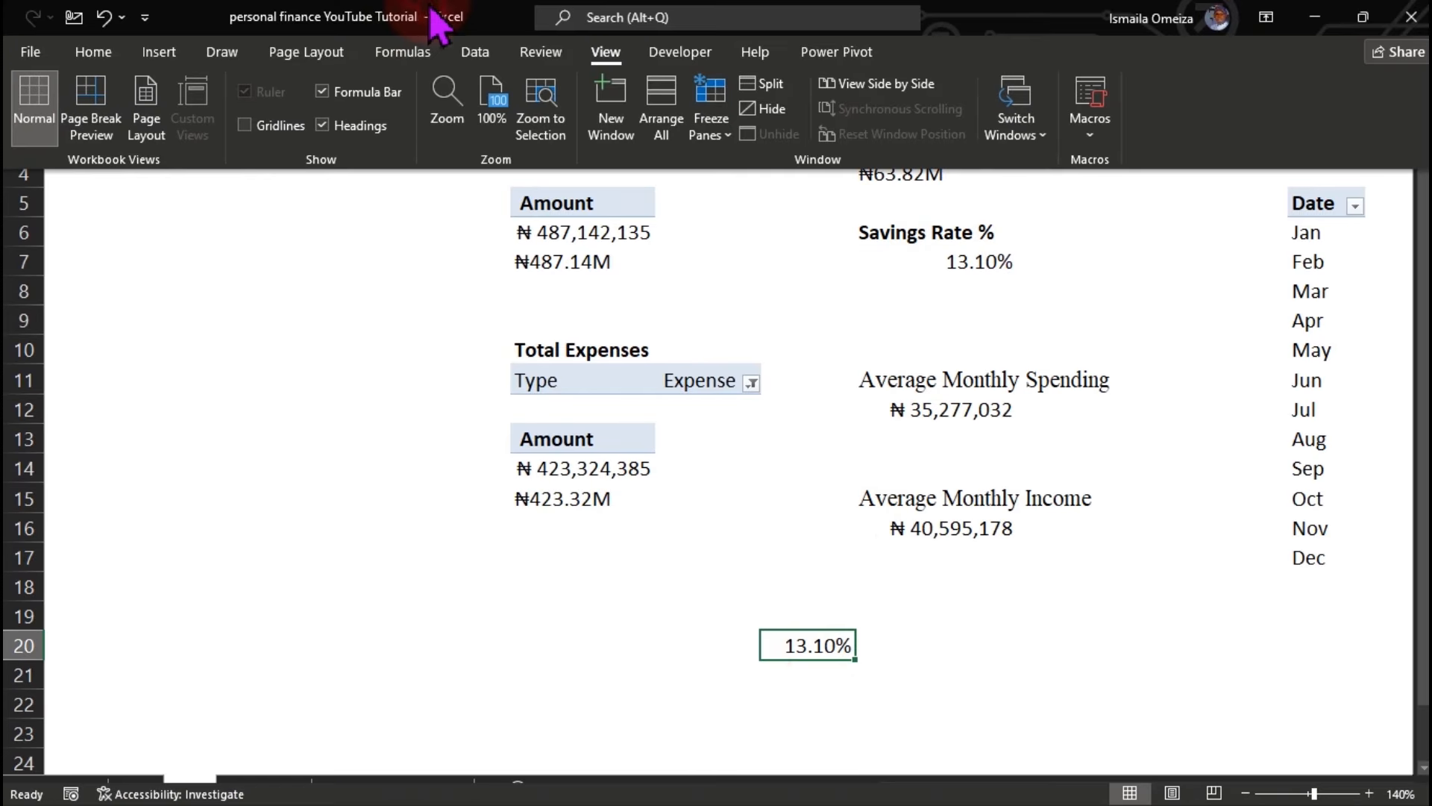
pyautogui.click(93, 52)
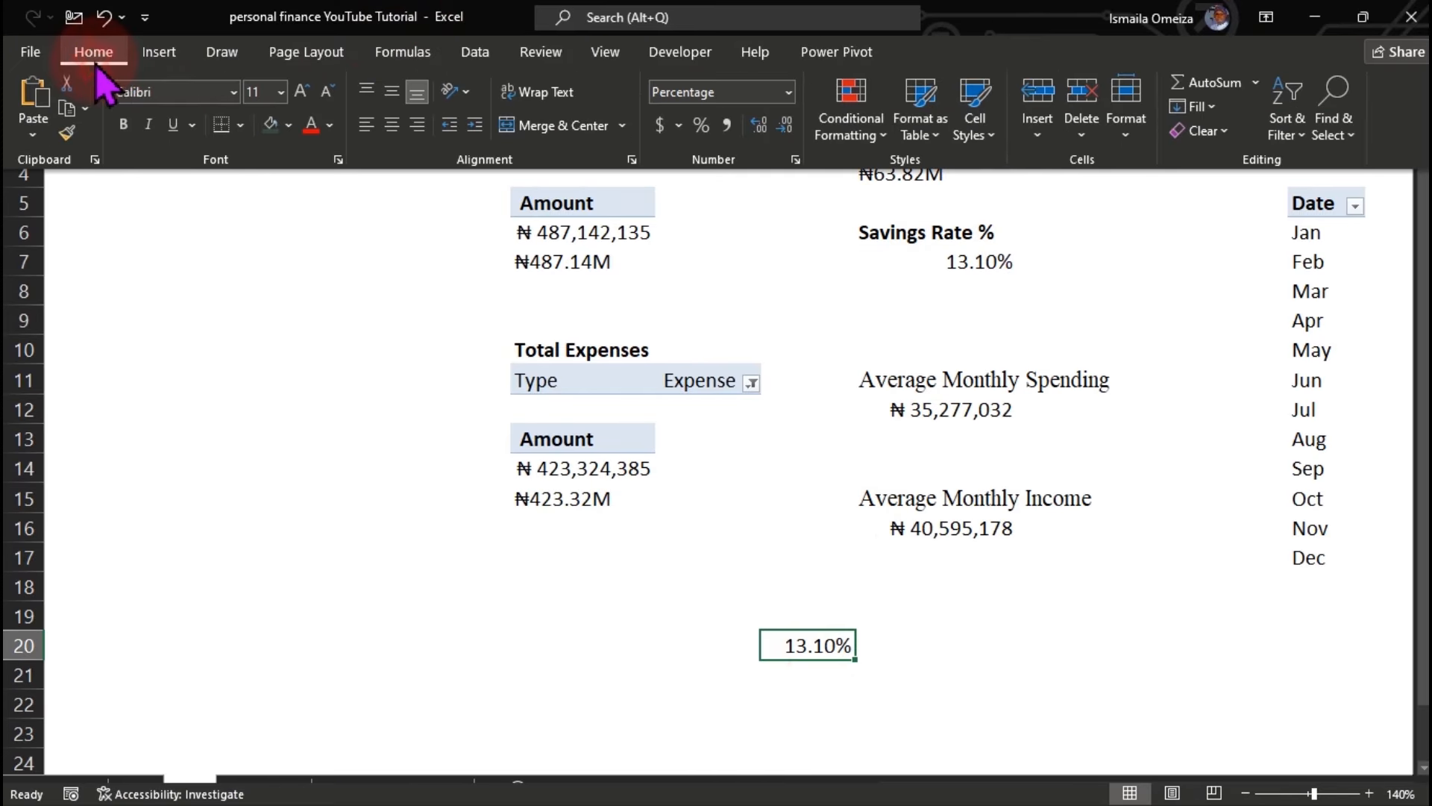
pyautogui.click(281, 92)
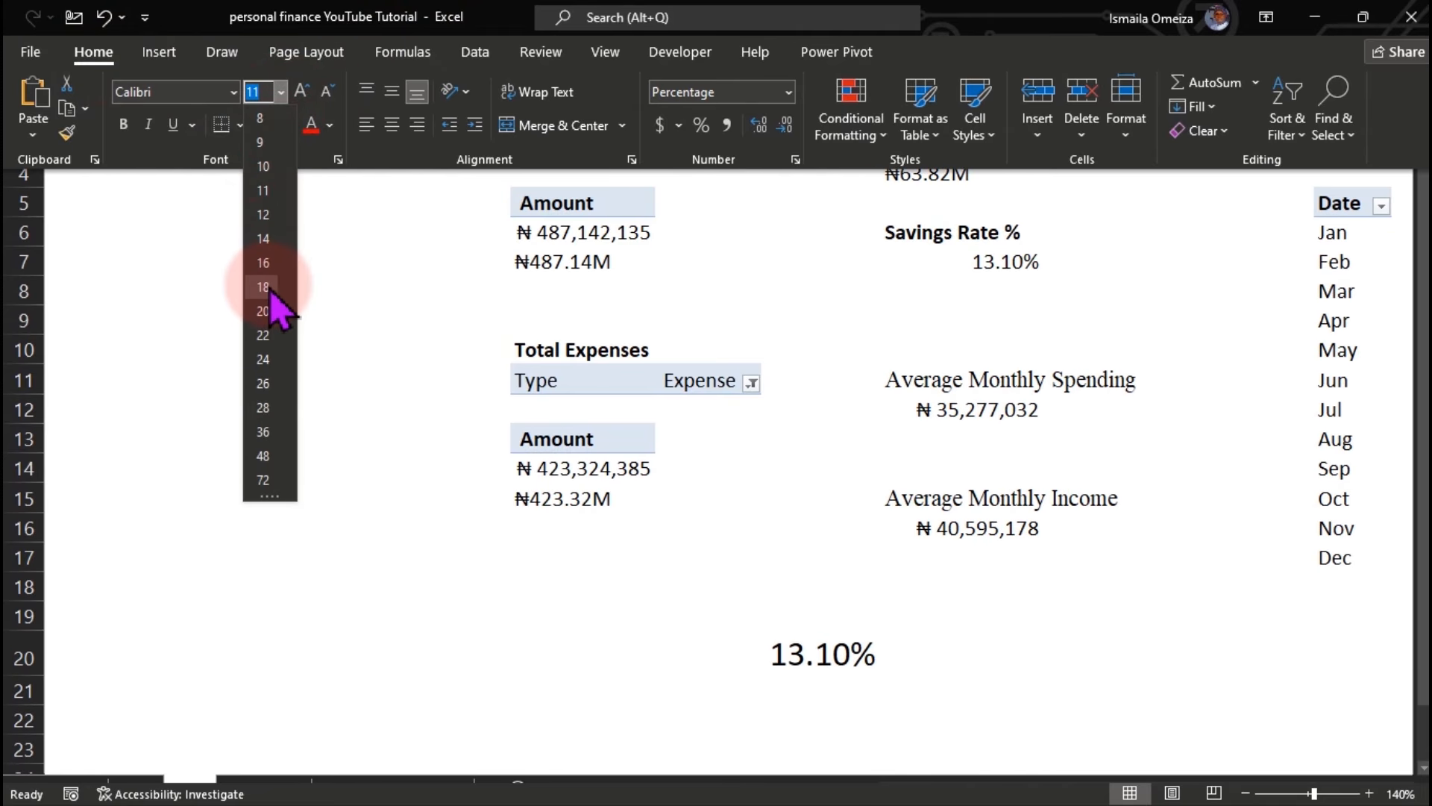
pyautogui.click(262, 239)
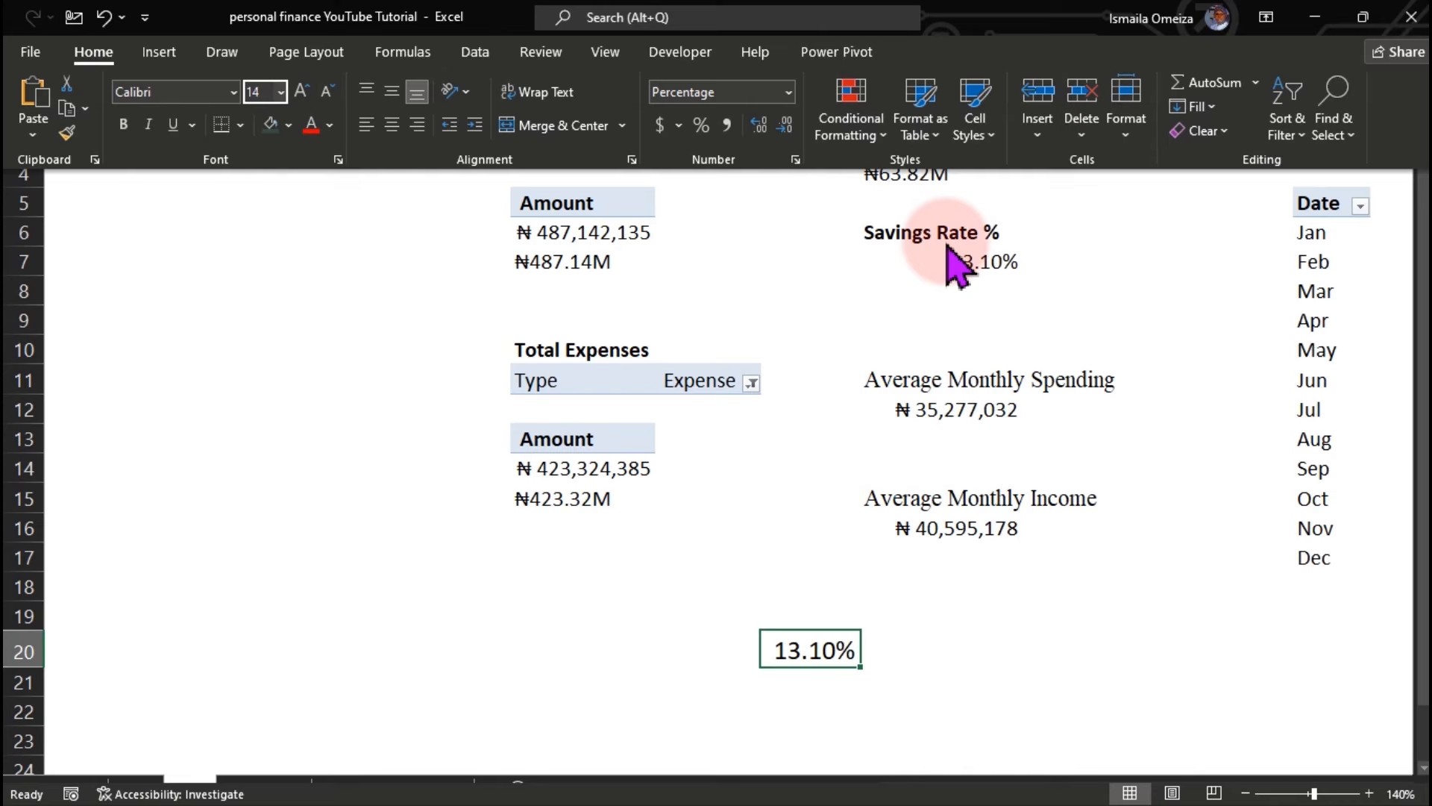
pyautogui.hotkey('ctrl', 'shift', 'F1')
pyautogui.click(958, 266)
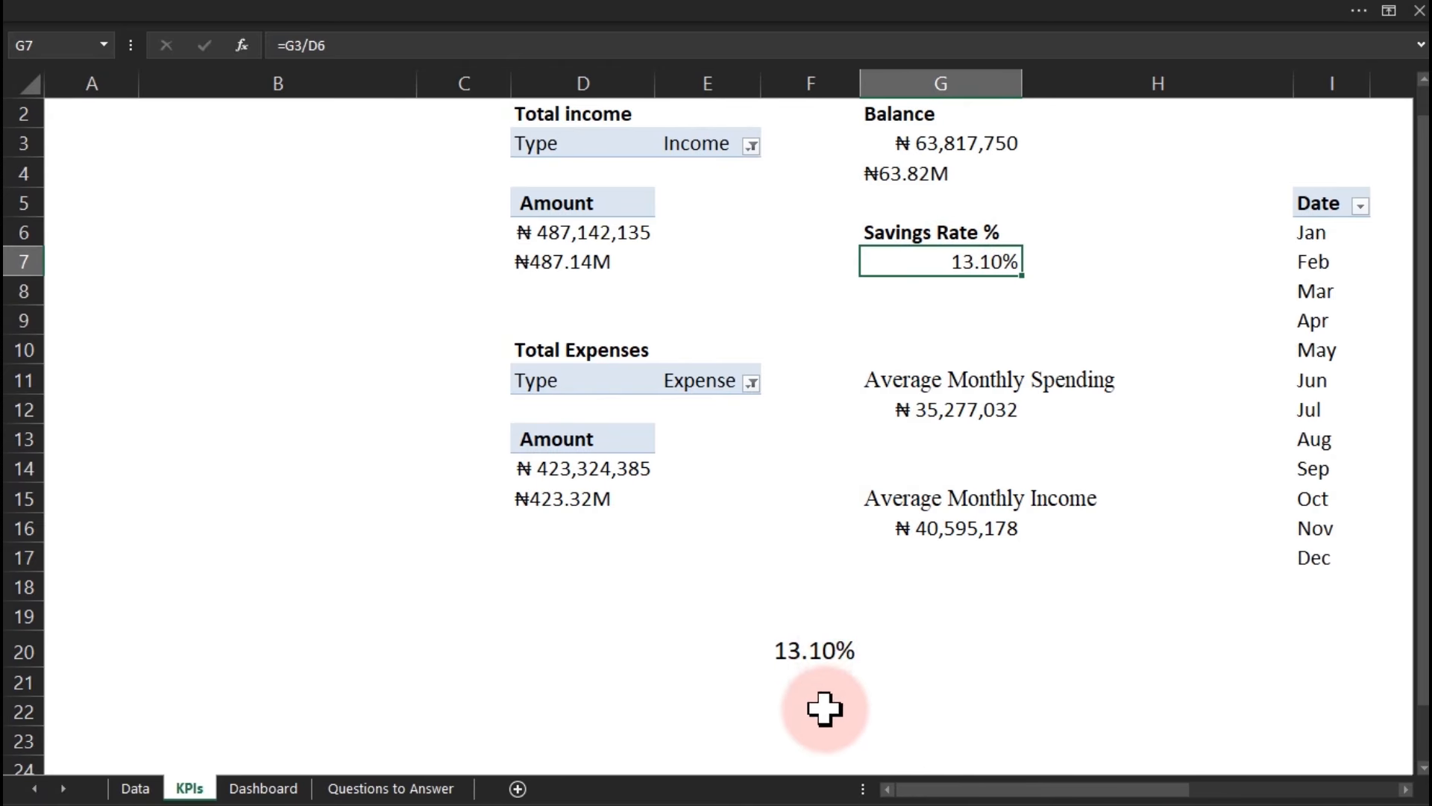
pyautogui.click(807, 656)
pyautogui.click(526, 16)
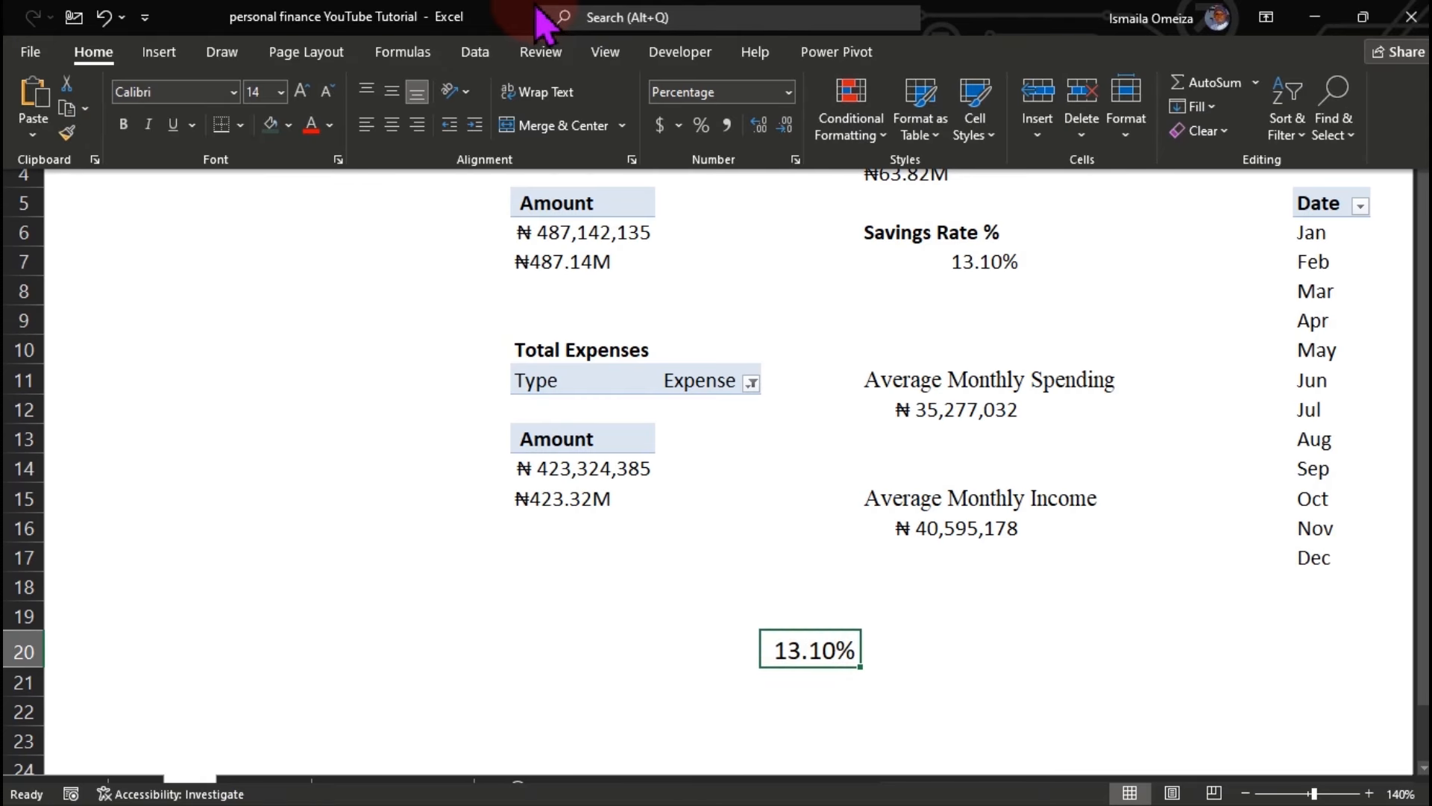
# Add a formula-based conditional format on F20, referencing G7, that shows positive savings rates in green.
pyautogui.click(858, 132)
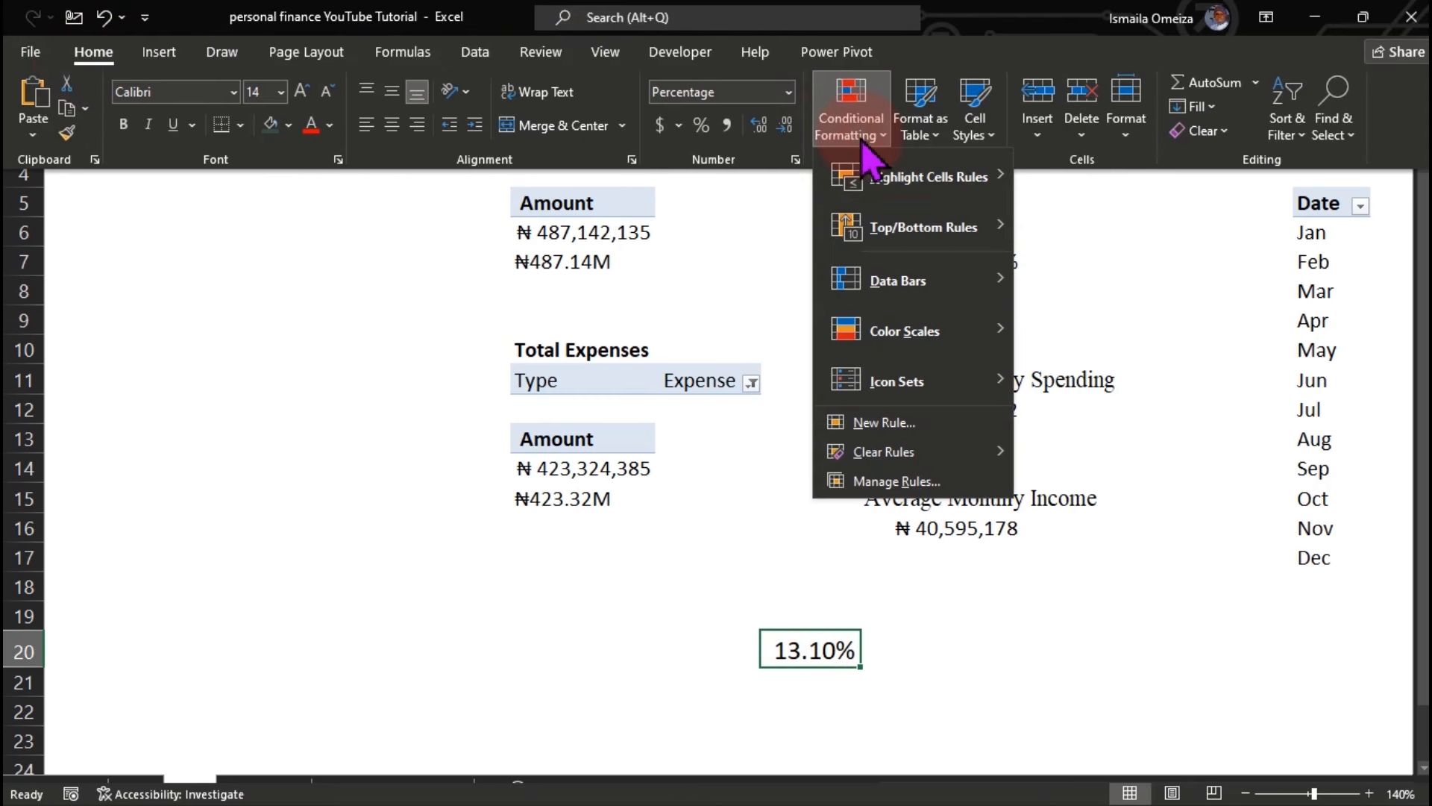
pyautogui.click(888, 424)
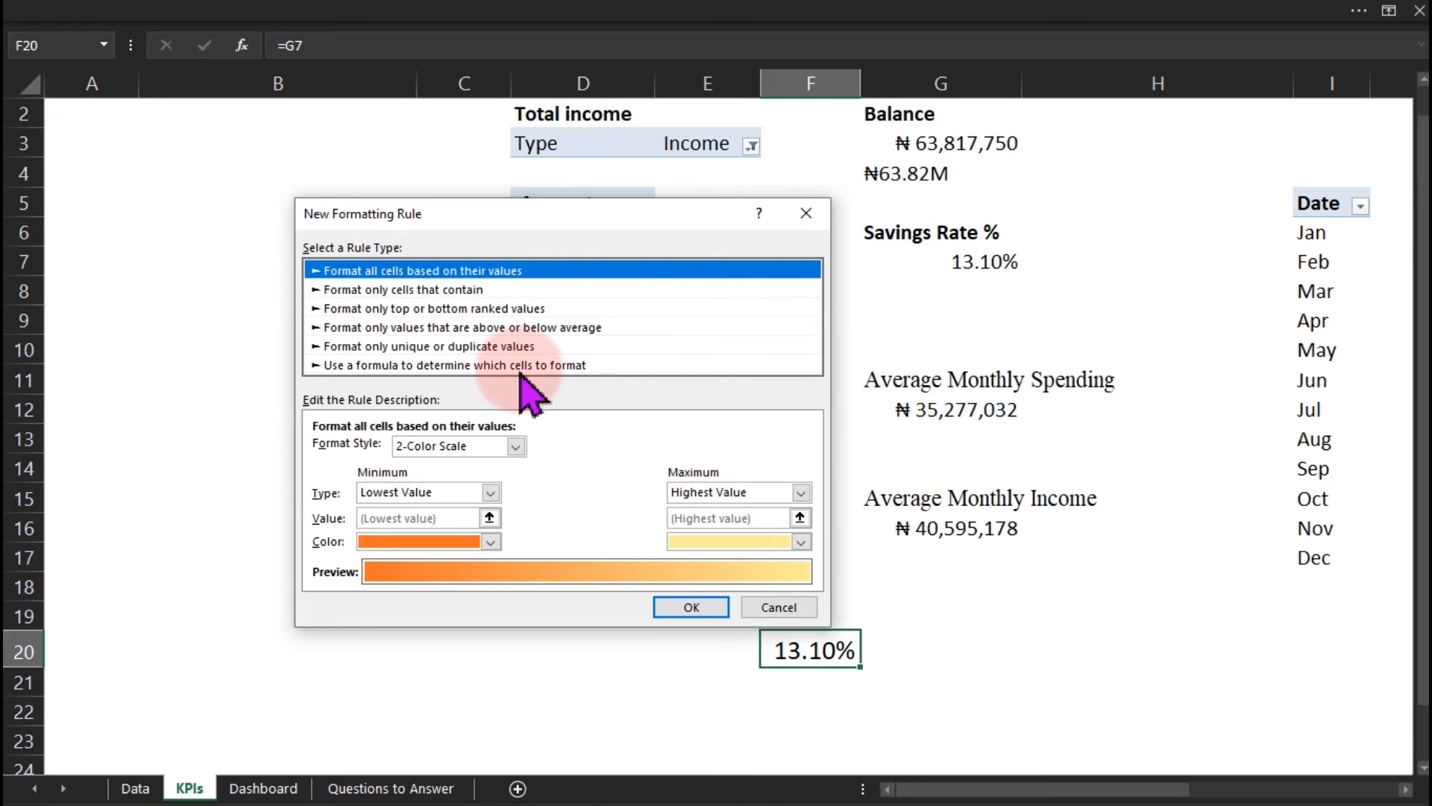
pyautogui.click(523, 364)
pyautogui.click(445, 451)
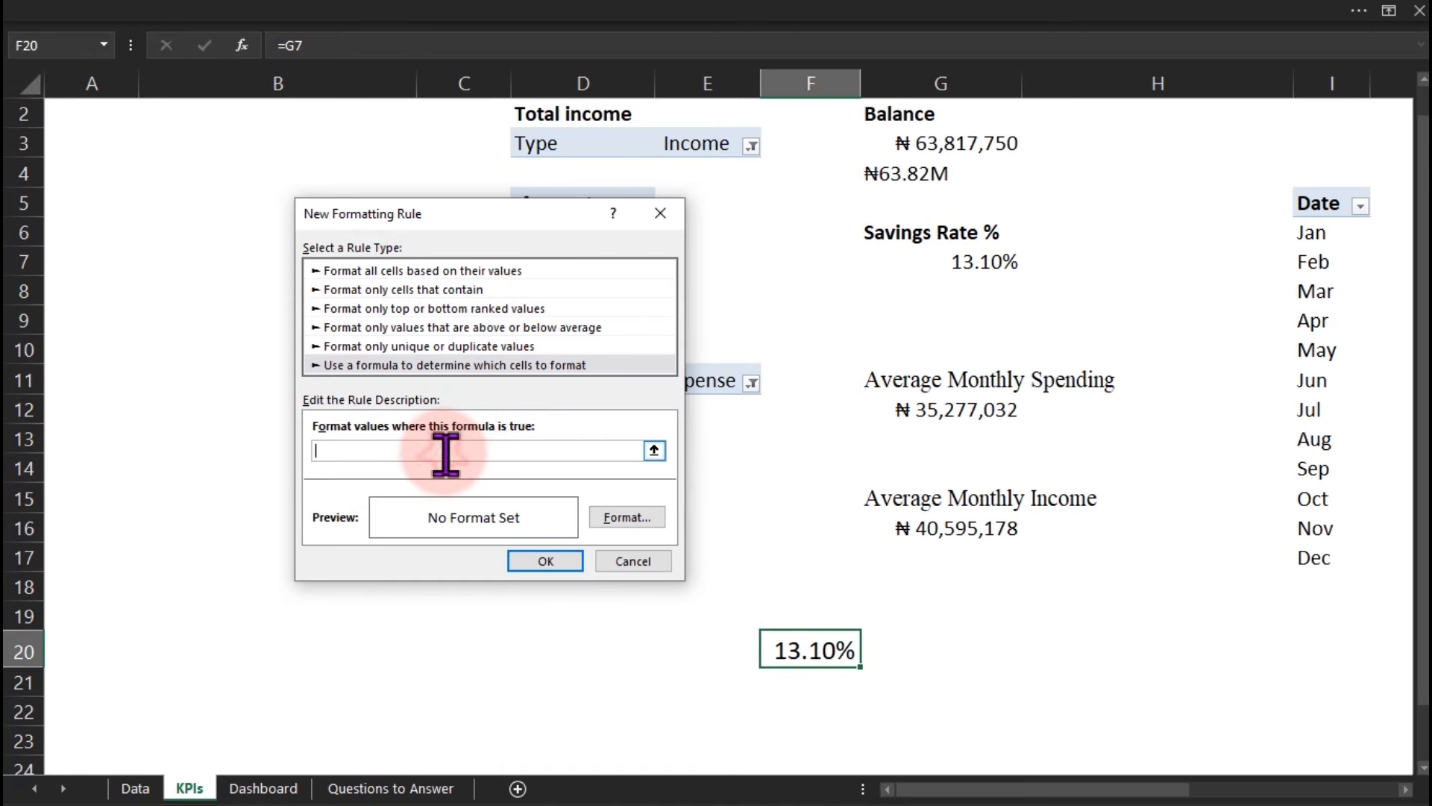
pyautogui.click(966, 265)
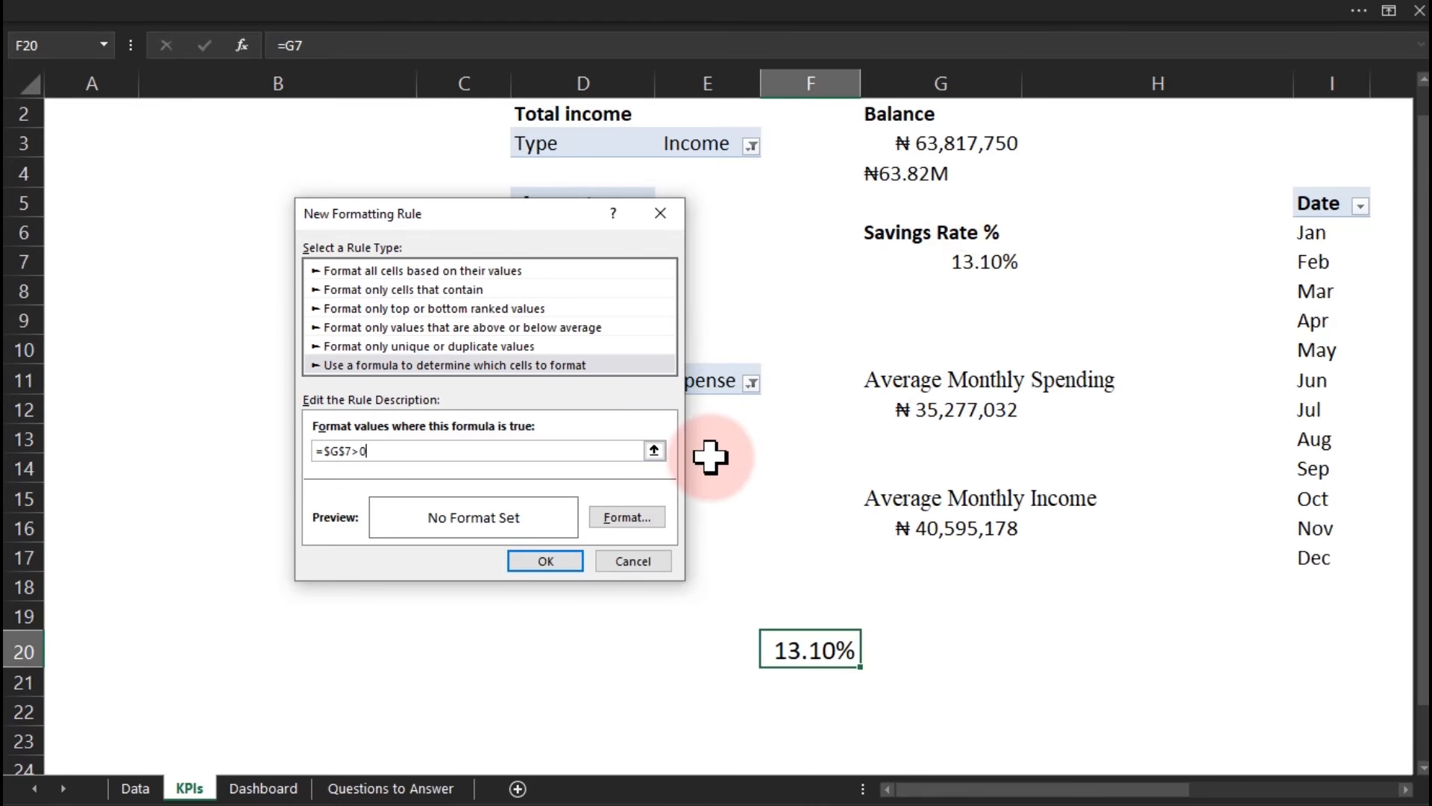
pyautogui.click(627, 517)
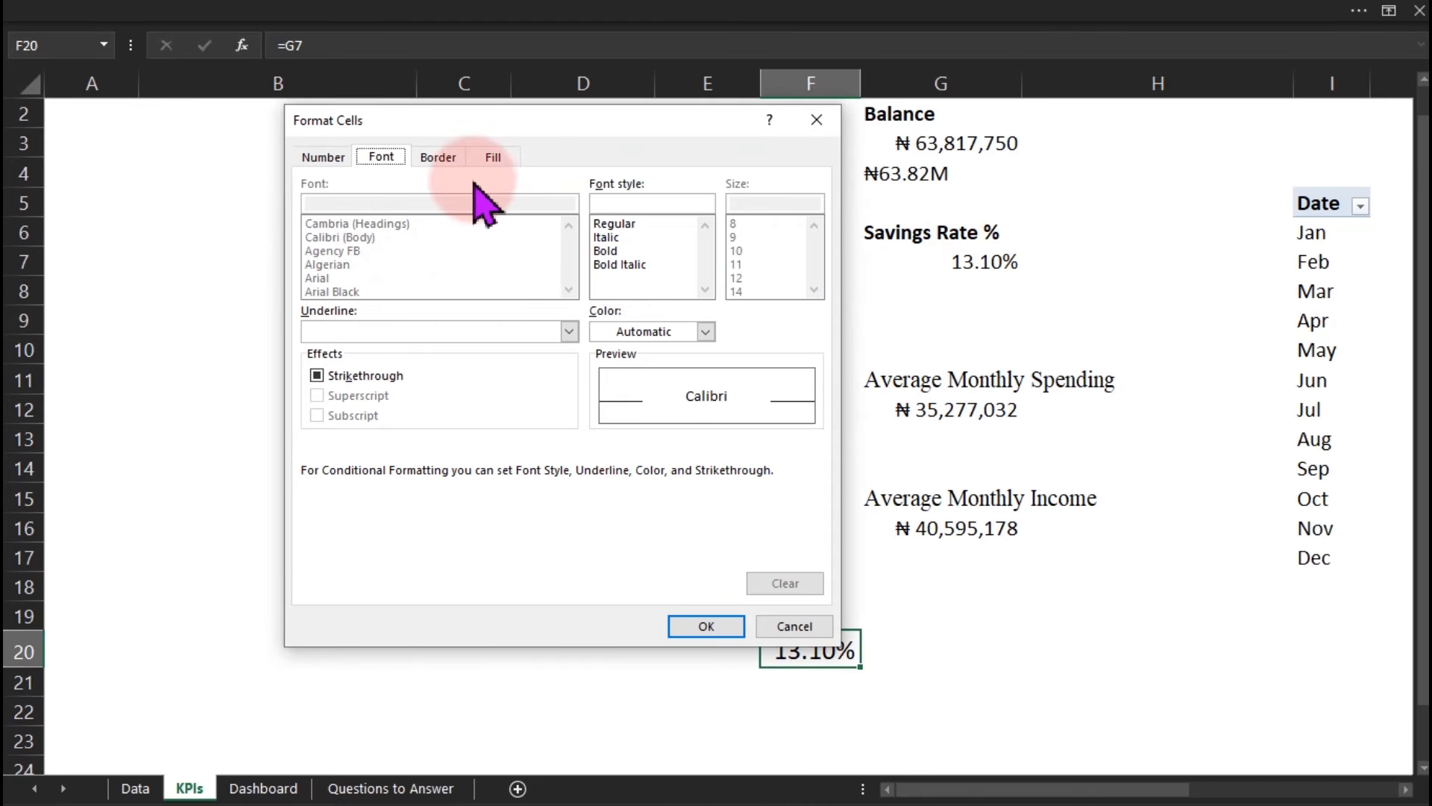
pyautogui.click(679, 332)
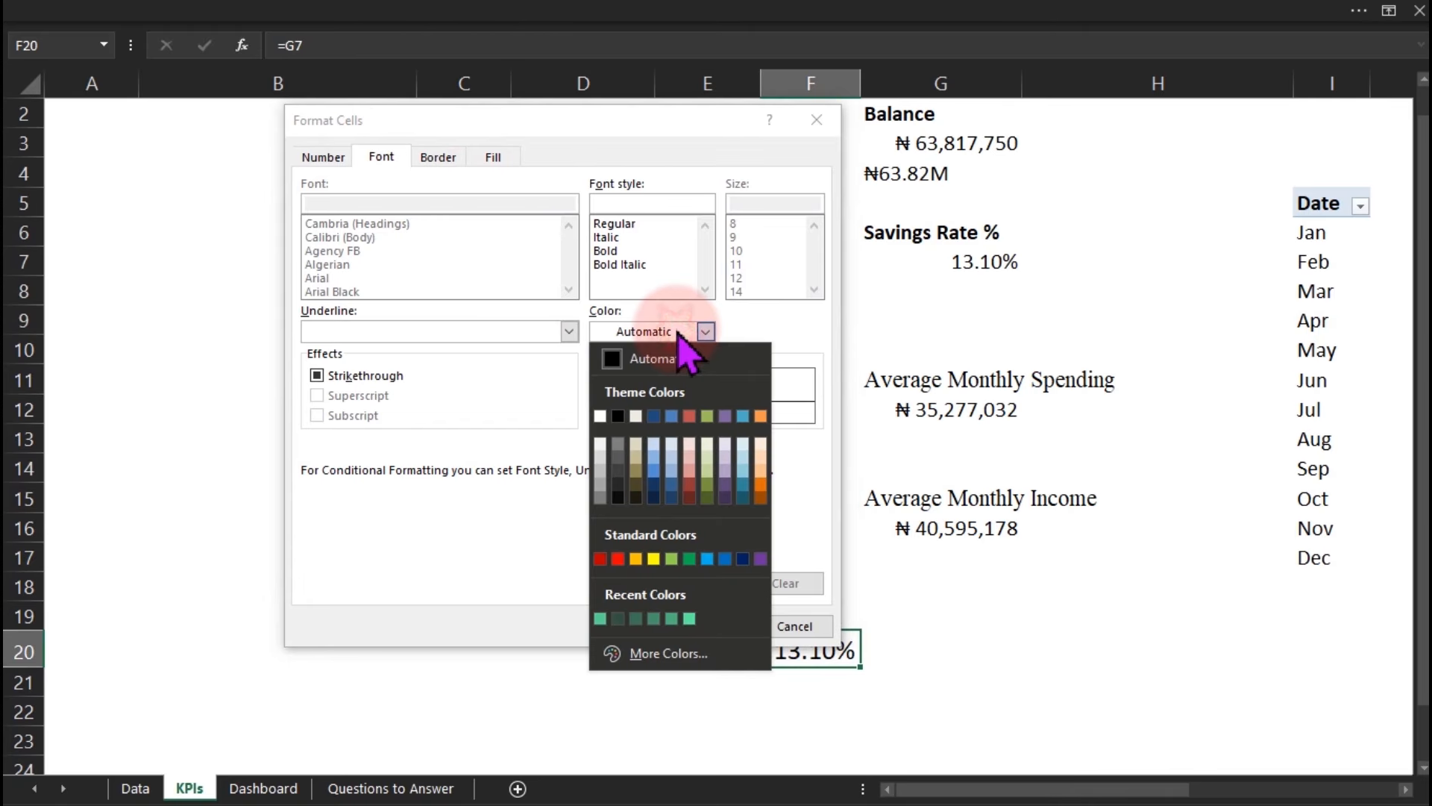
pyautogui.click(690, 559)
pyautogui.click(698, 625)
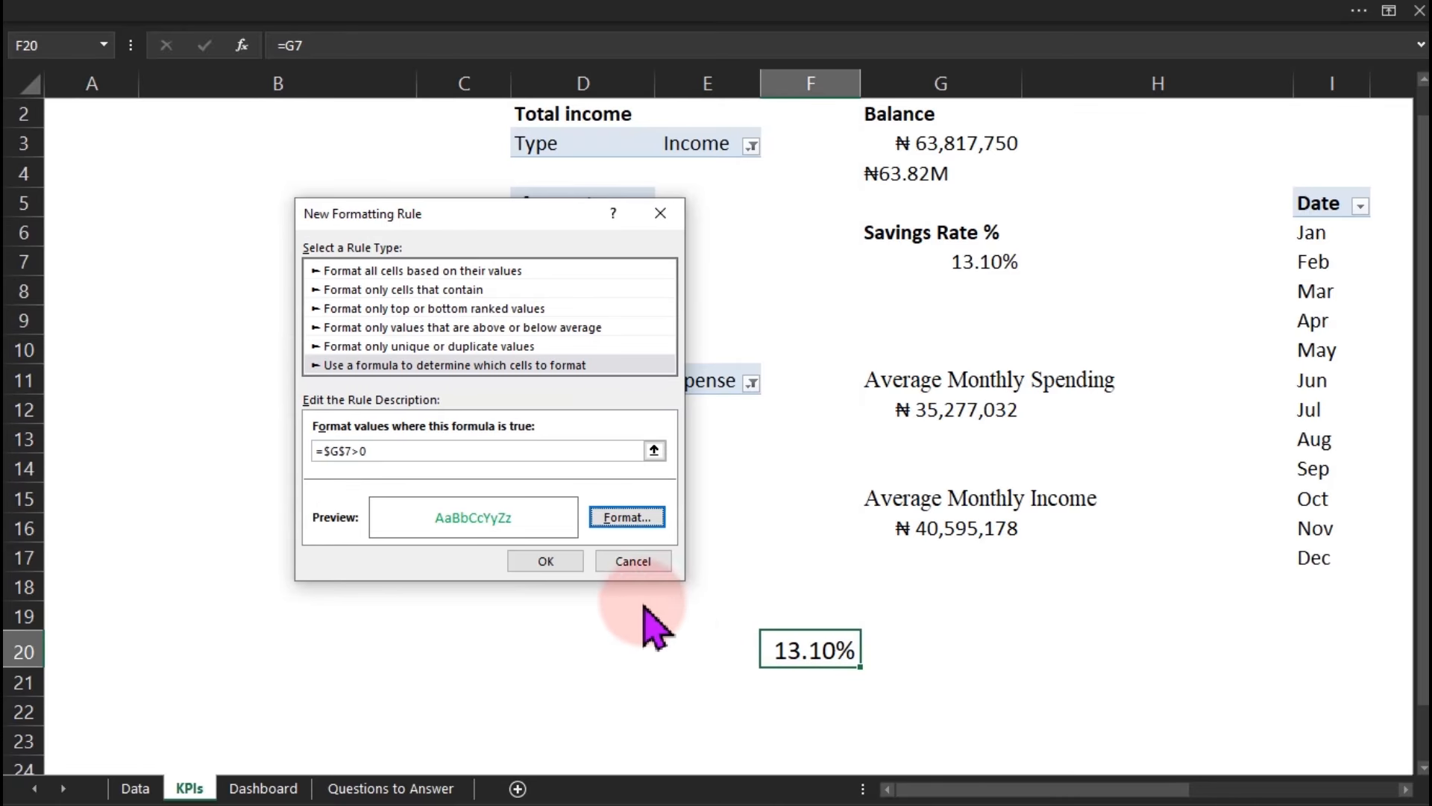
pyautogui.click(547, 561)
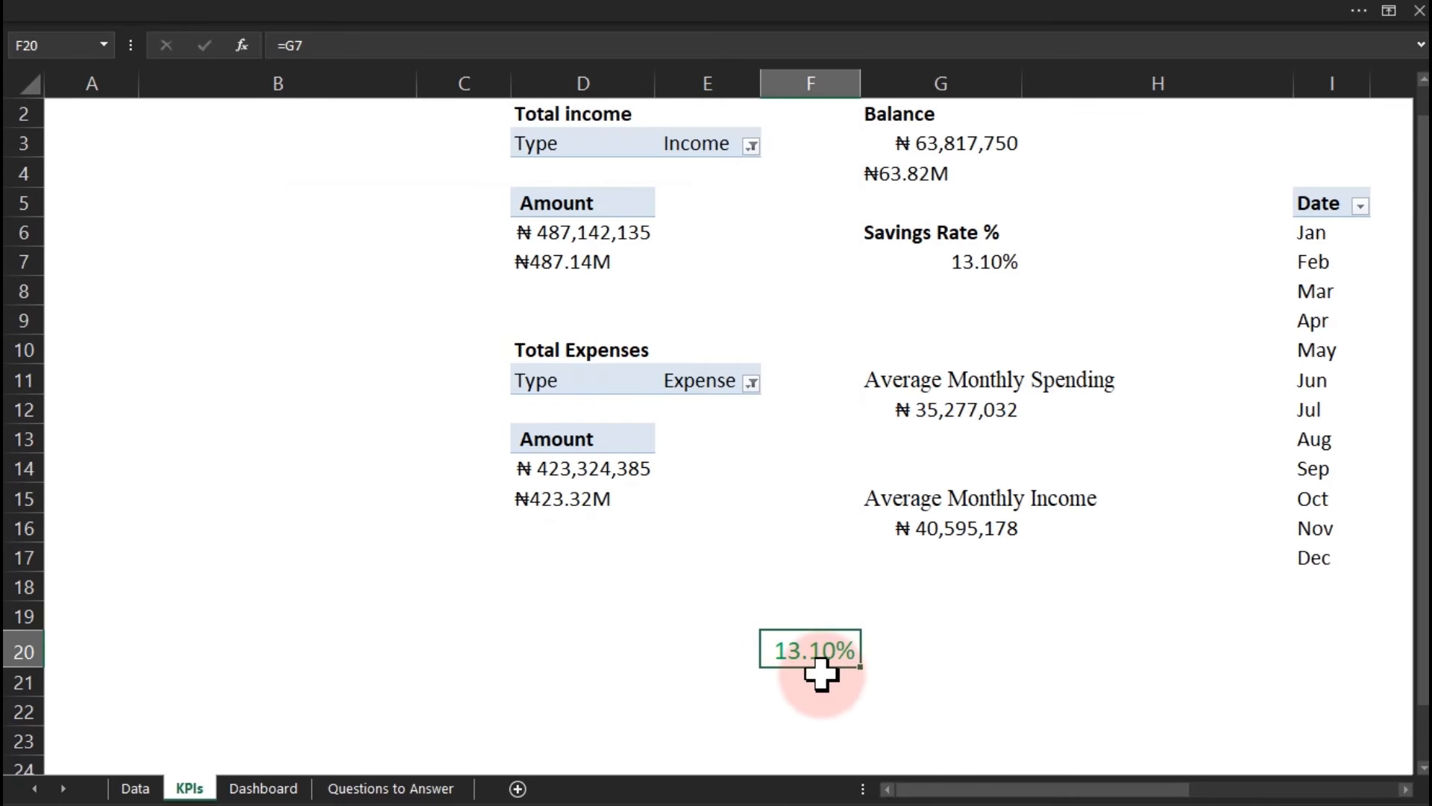
# Add a second G7-based formula rule that shows negative savings rates in red.
pyautogui.click(368, 6)
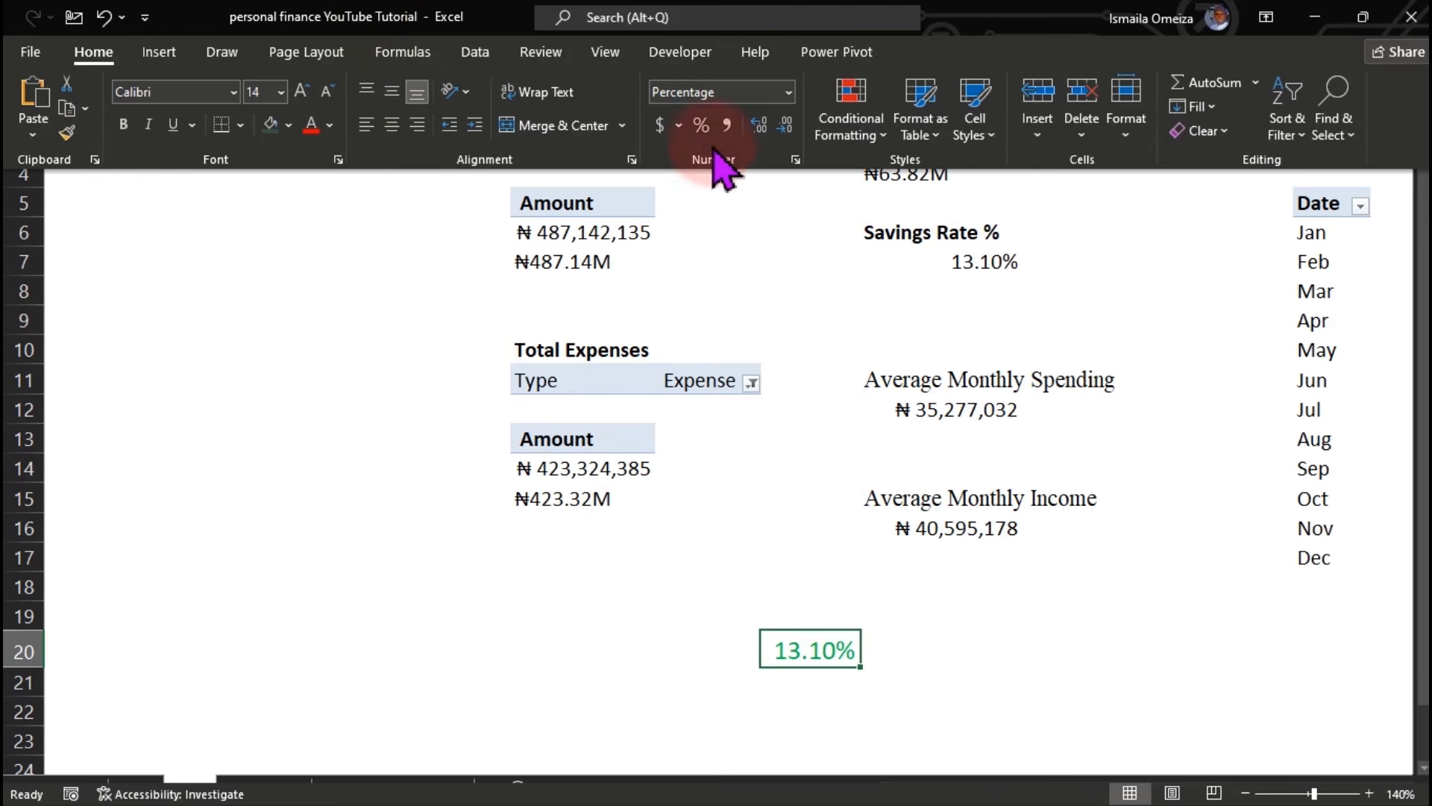
pyautogui.click(866, 131)
pyautogui.moveTo(899, 400)
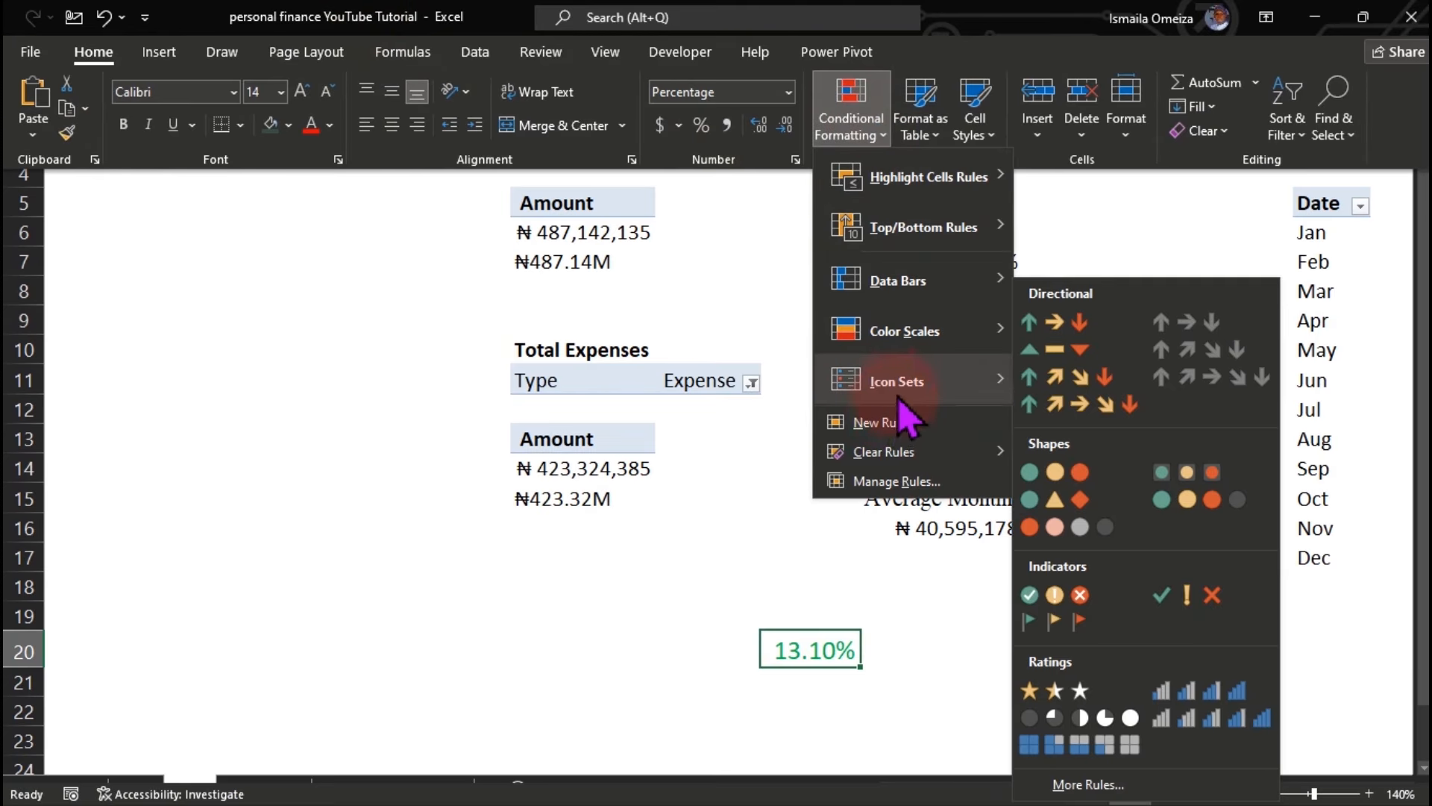
pyautogui.click(899, 425)
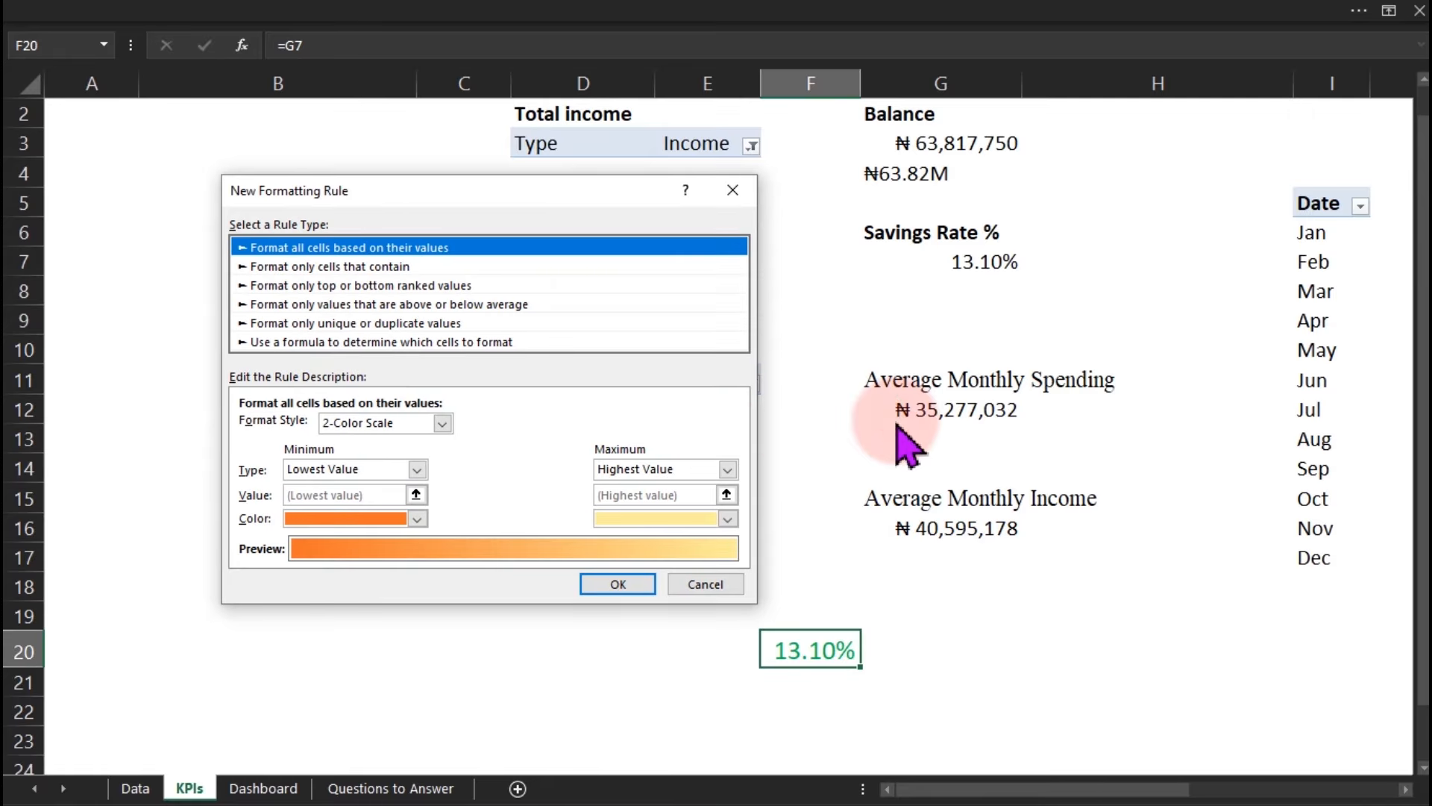
pyautogui.click(401, 343)
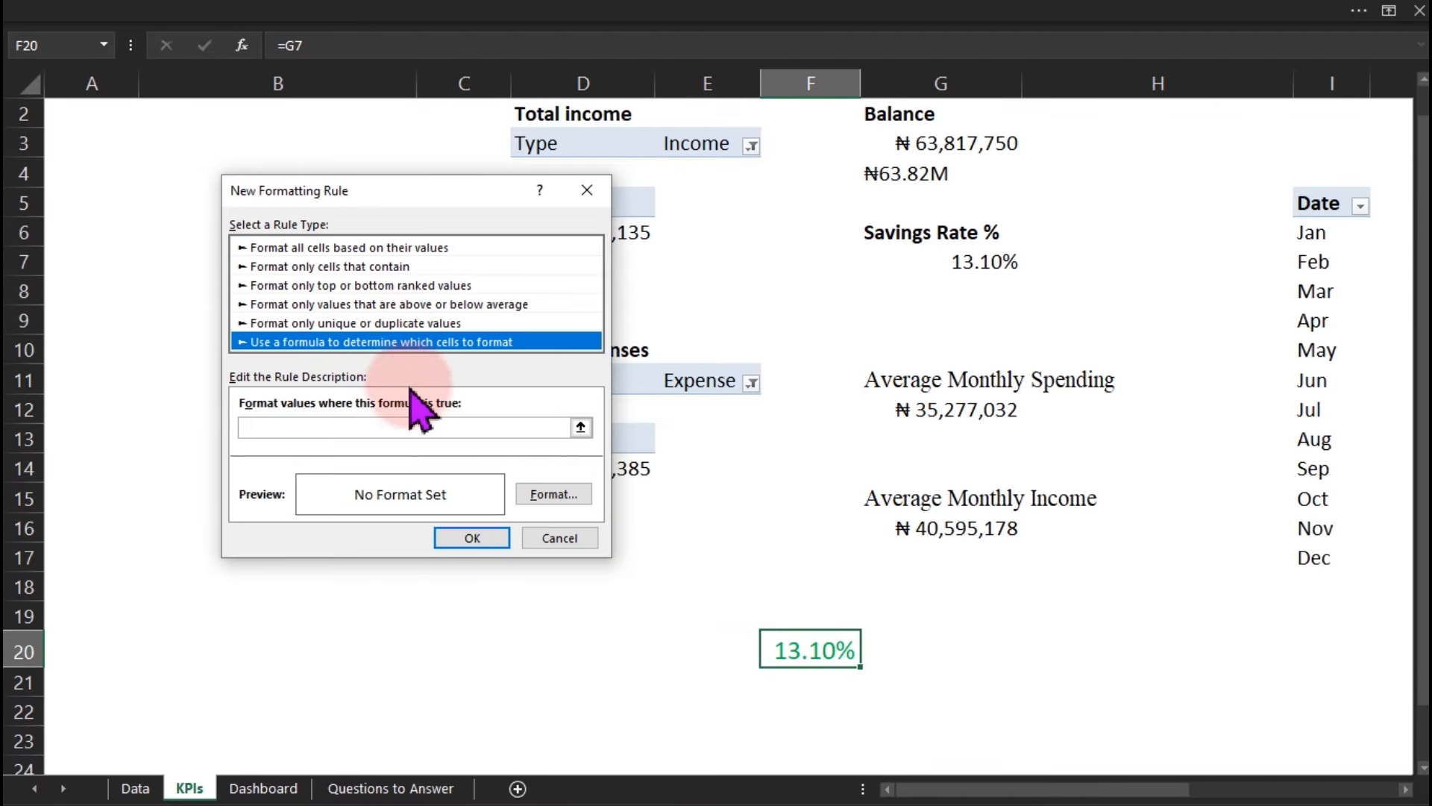
pyautogui.click(431, 427)
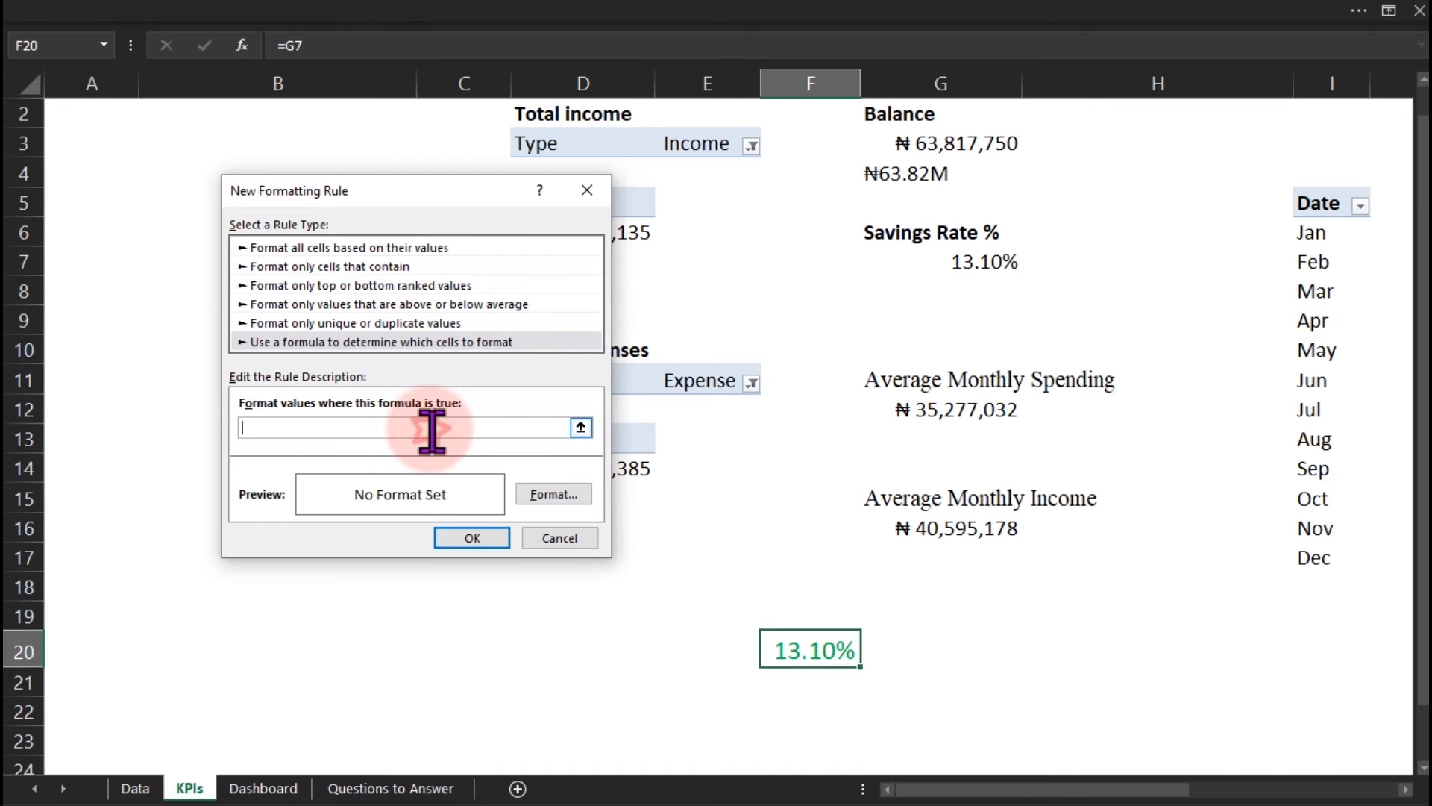
pyautogui.click(966, 267)
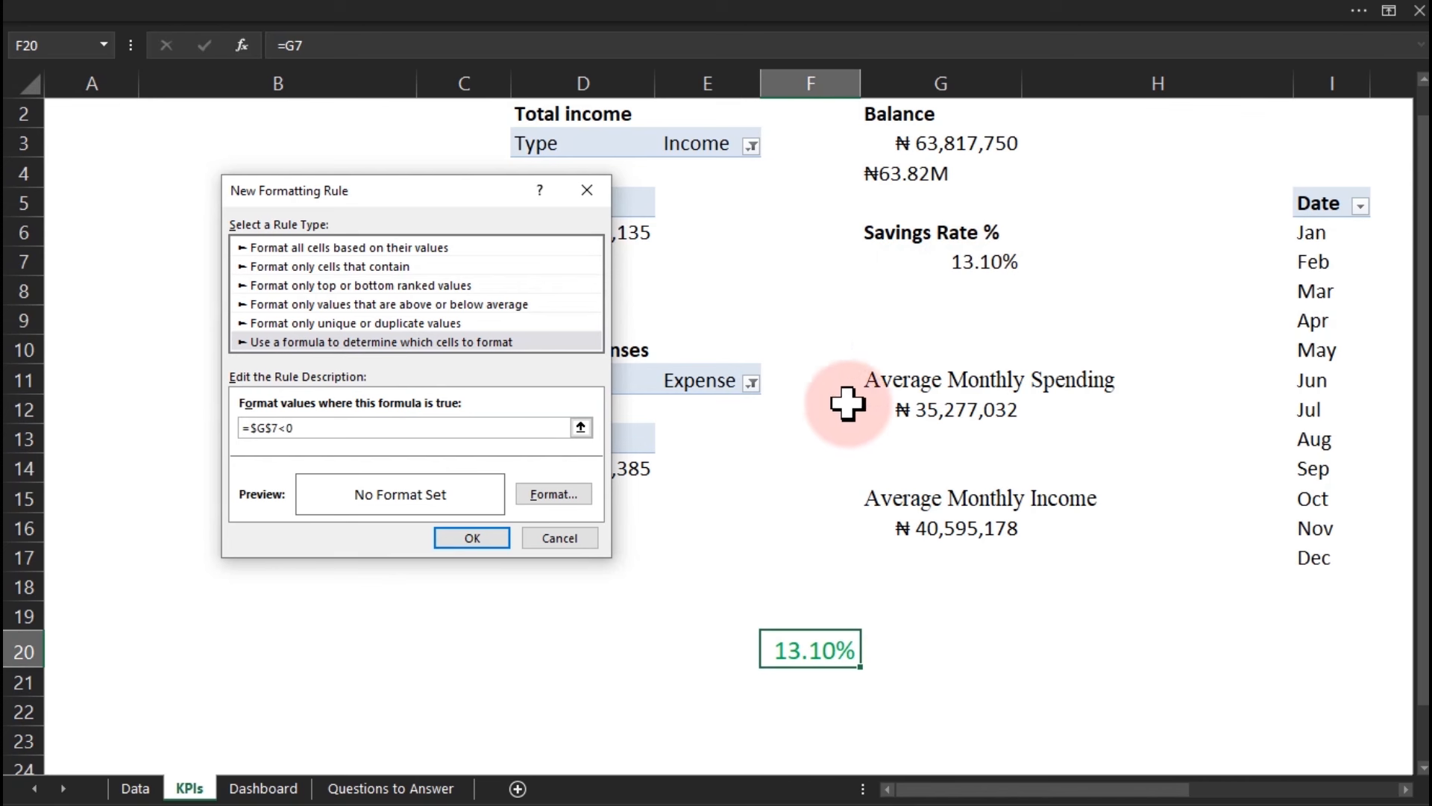
pyautogui.click(567, 497)
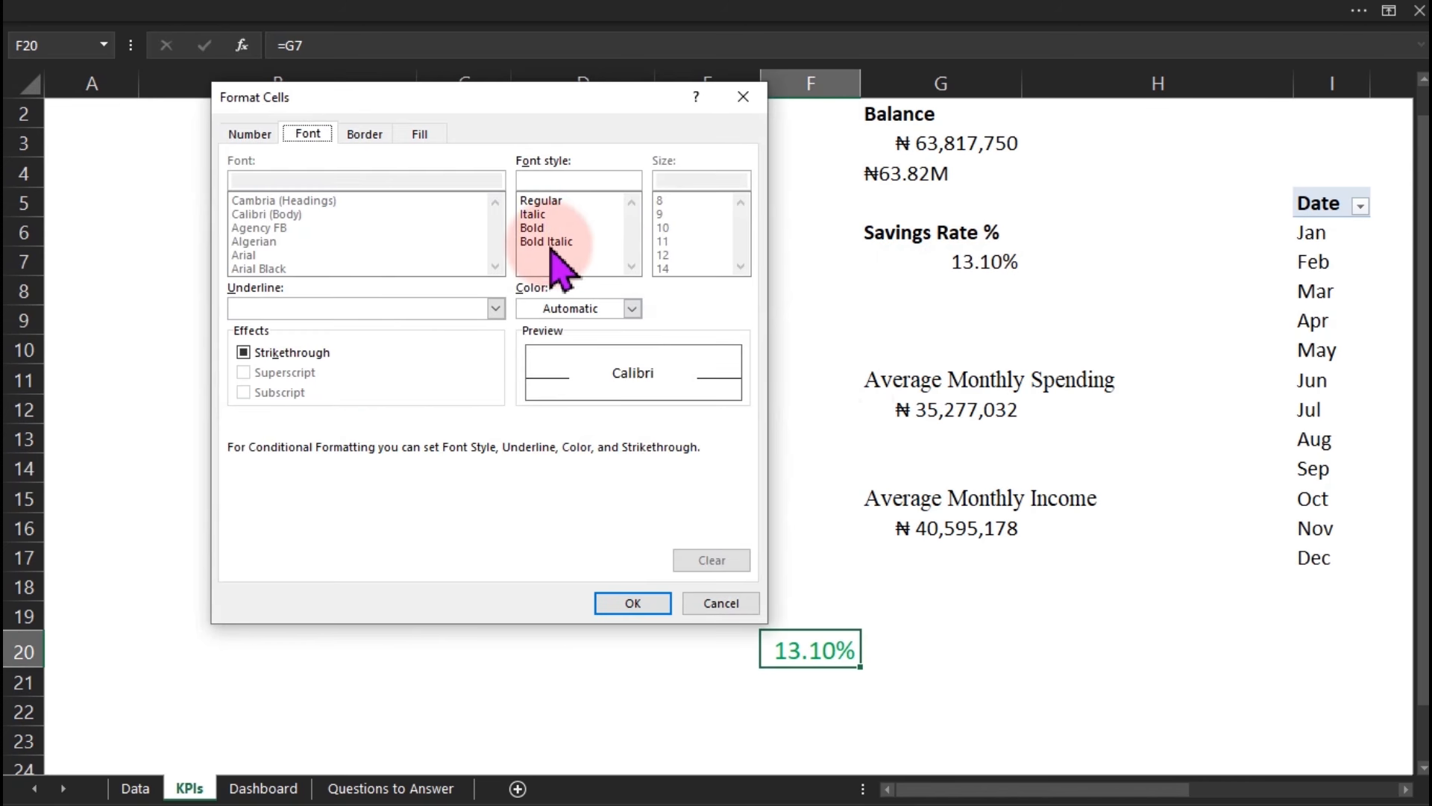
pyautogui.click(593, 309)
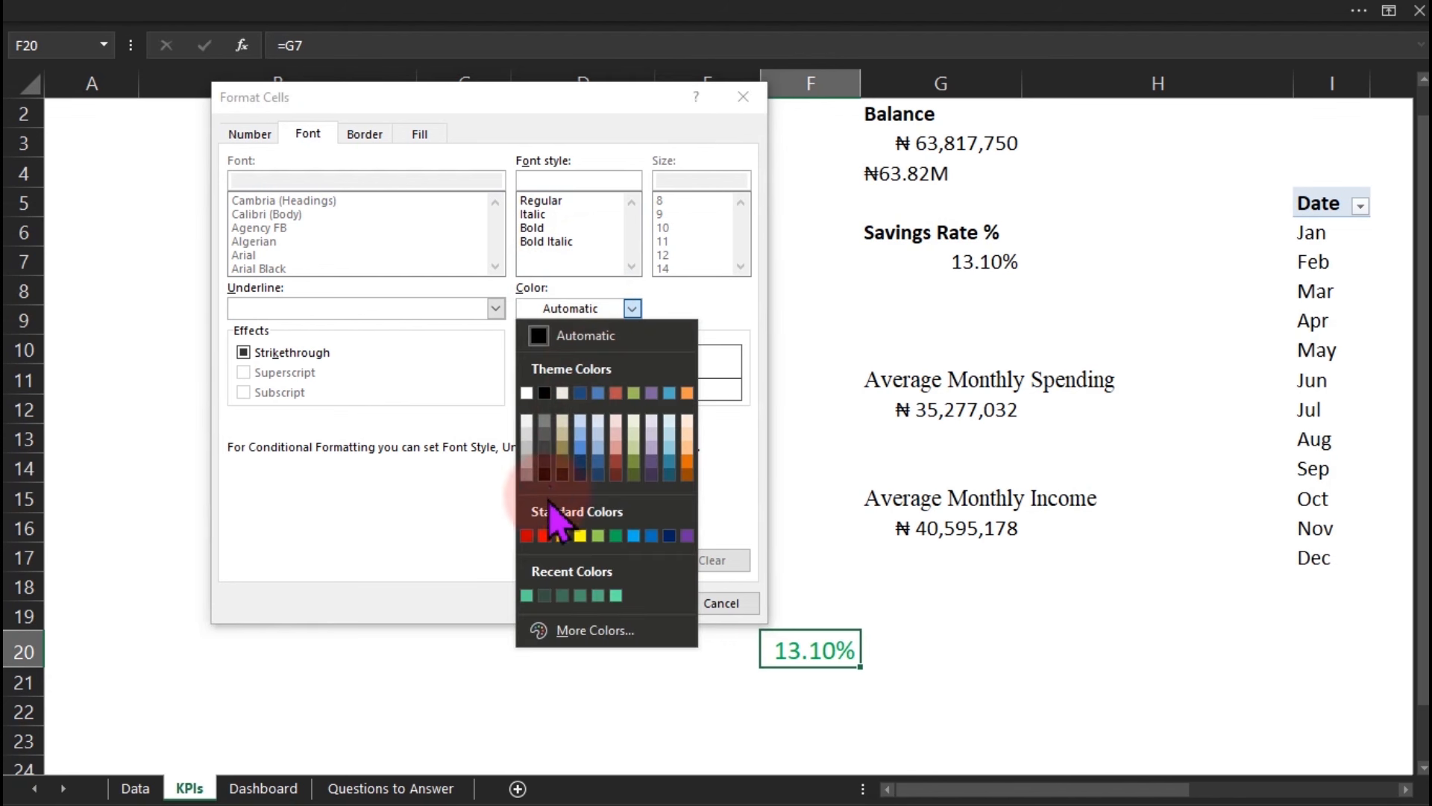
pyautogui.click(527, 536)
pyautogui.click(632, 603)
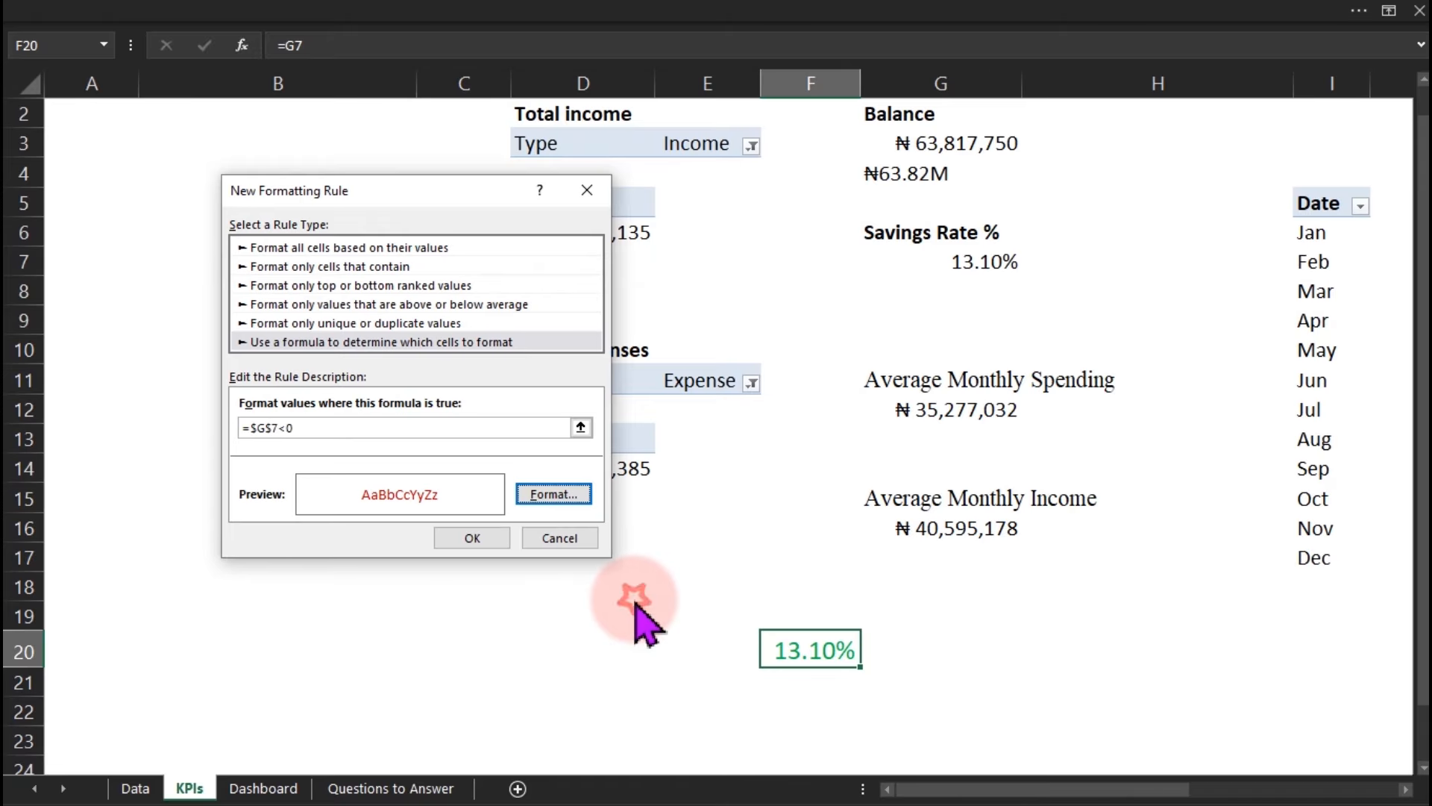
pyautogui.click(474, 537)
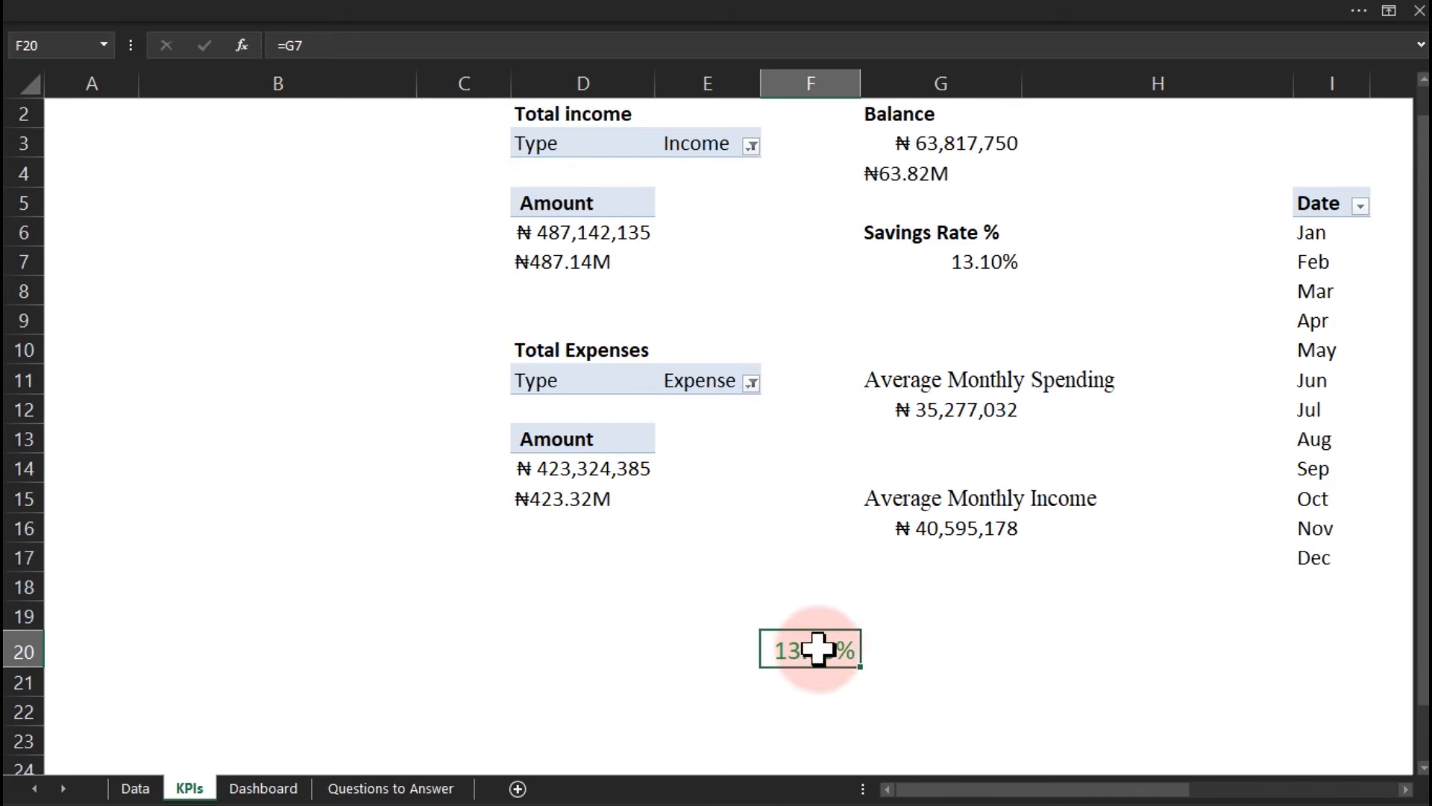
# Temporarily negate G7's savings rate formula to test the rules, then restore it to 13.10%.
pyautogui.click(960, 259)
pyautogui.doubleClick(959, 259)
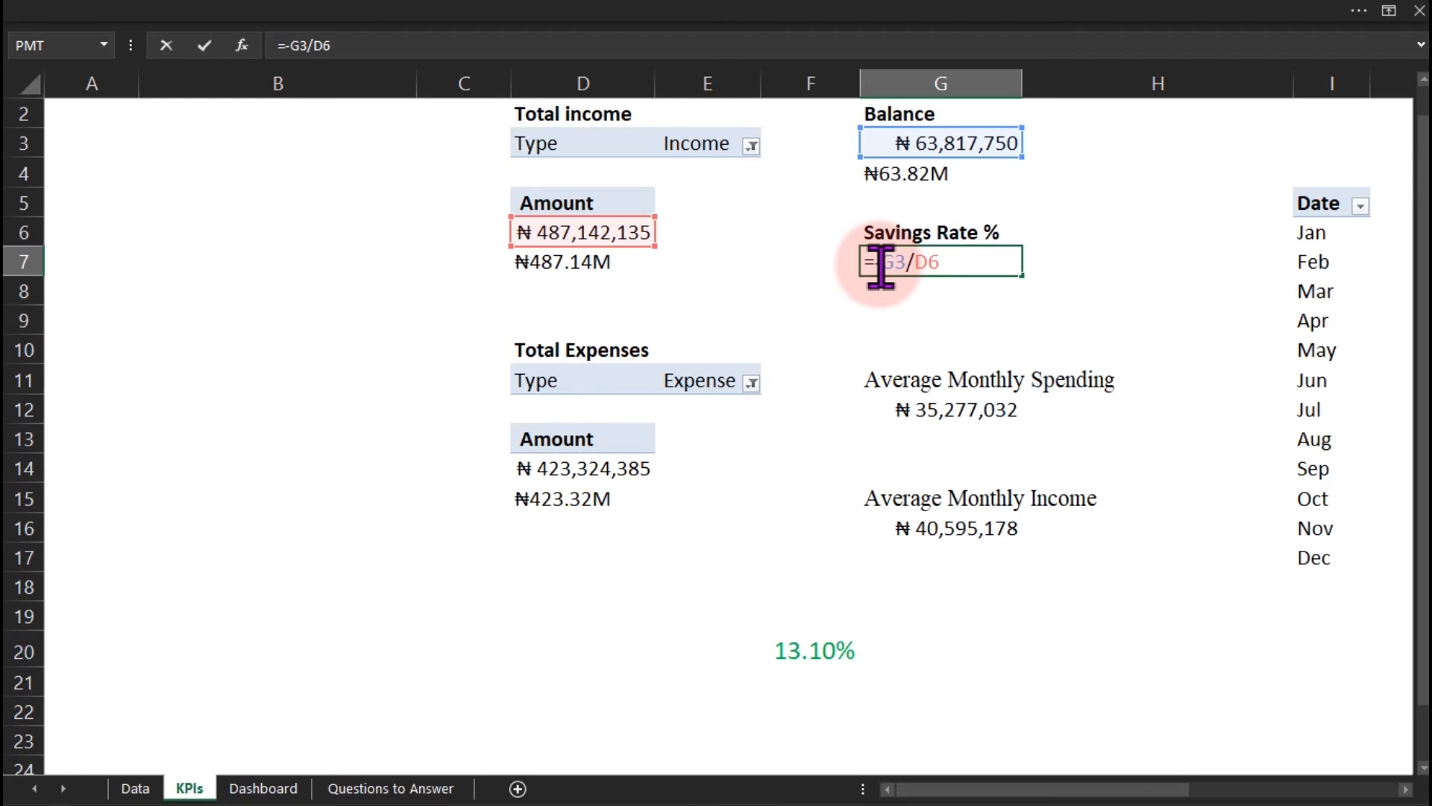
pyautogui.press('Return')
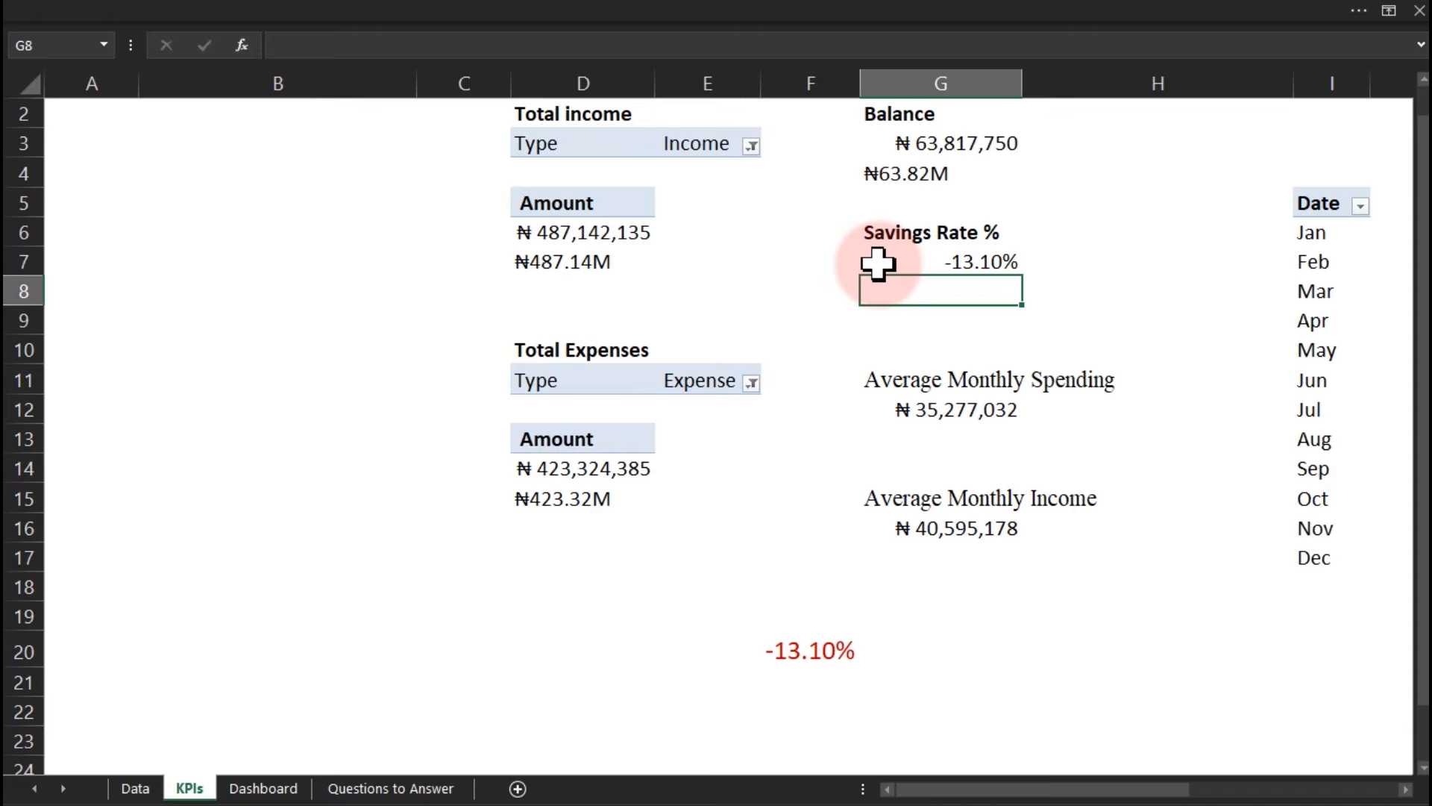
pyautogui.doubleClick(916, 260)
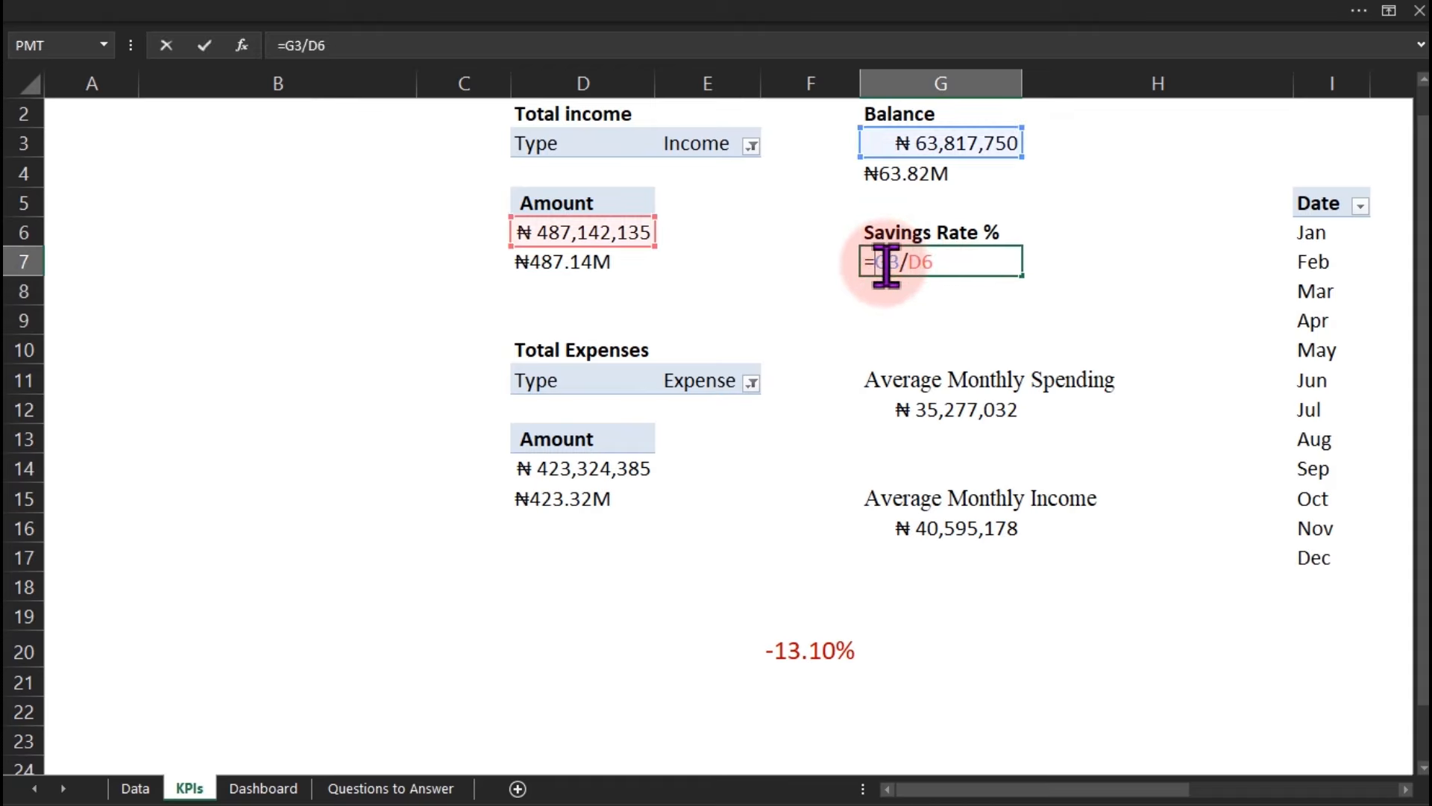
pyautogui.press('Return')
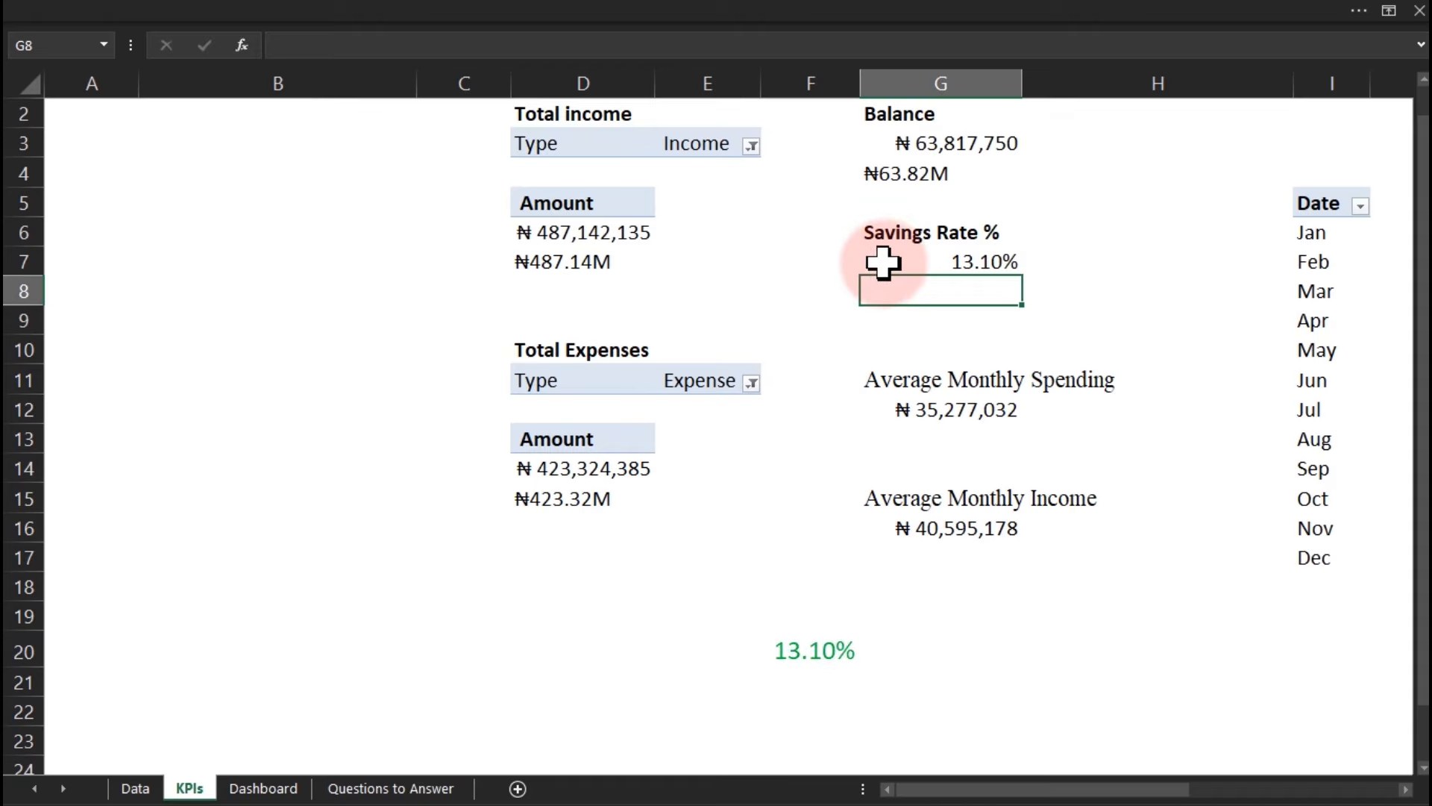
pyautogui.click(795, 658)
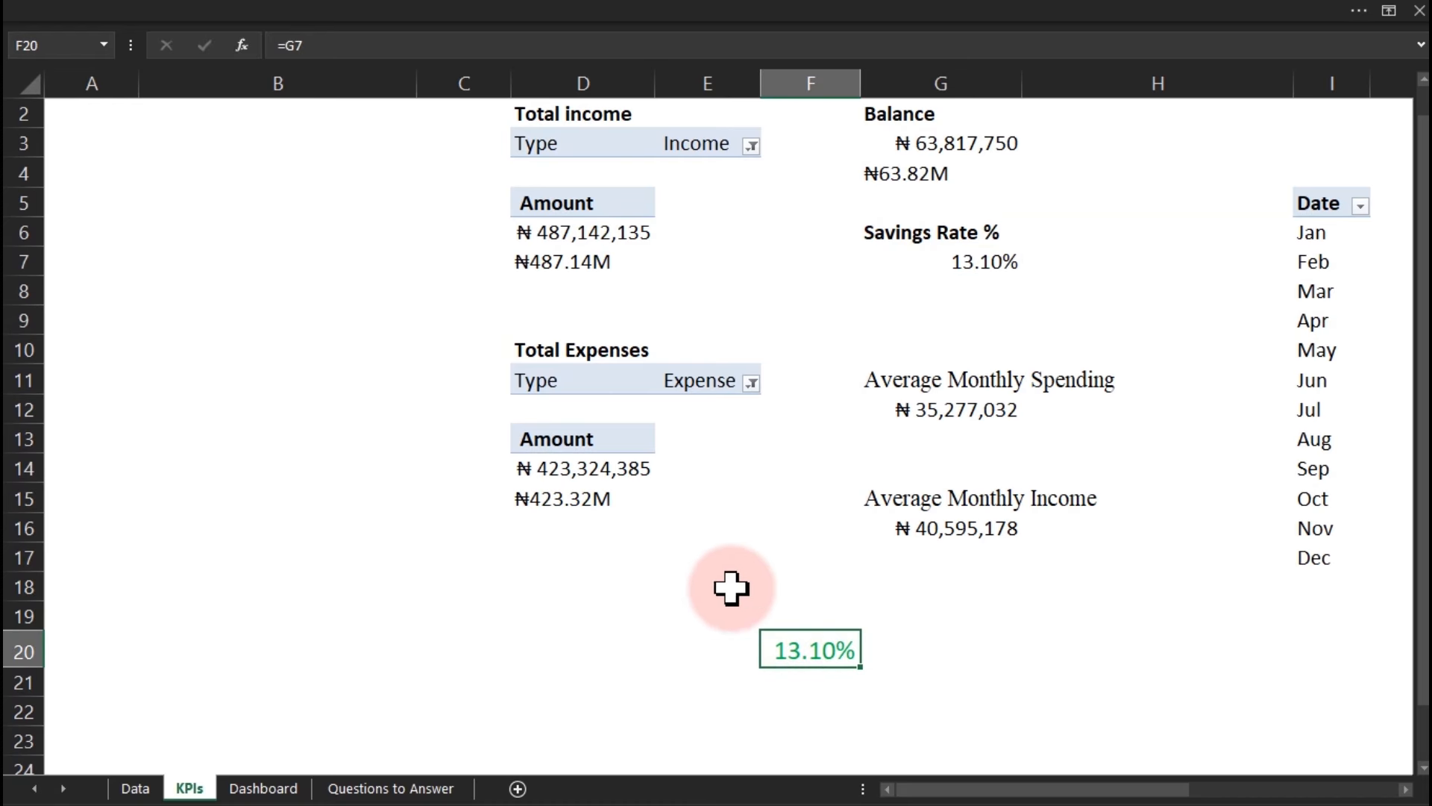
# Paste KPIs cell F20 onto the Dashboard as a linked picture.
pyautogui.click(287, 788)
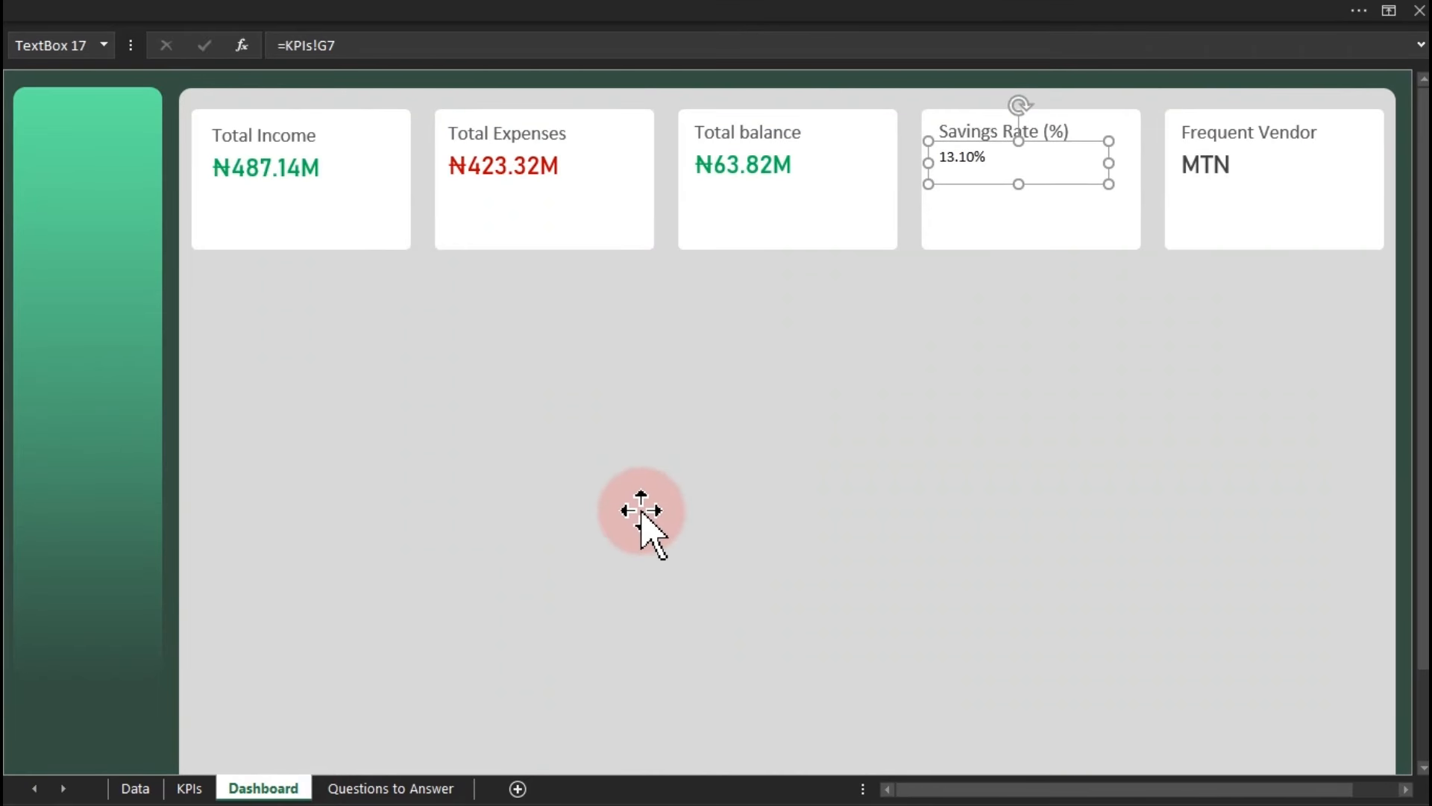
pyautogui.click(663, 401)
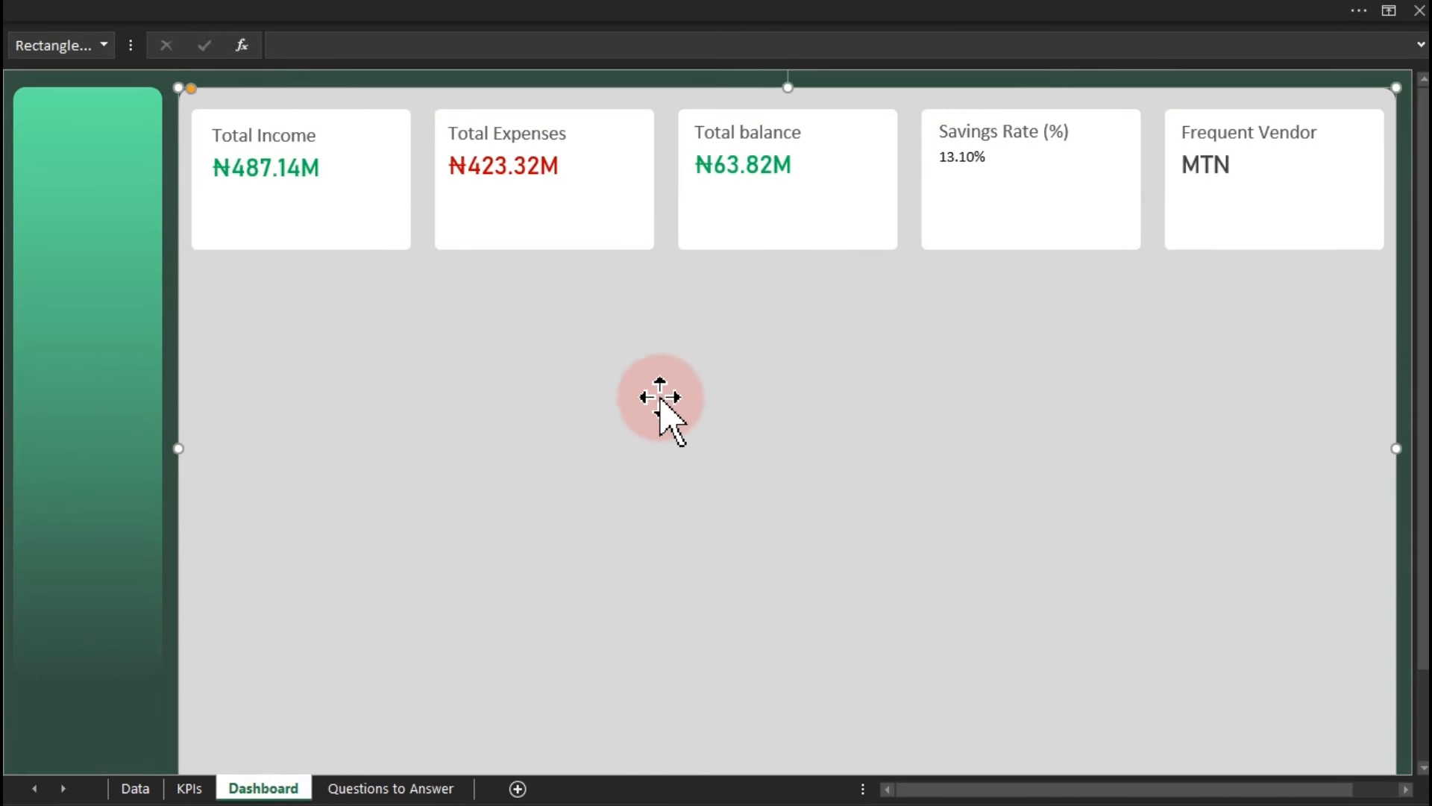
pyautogui.click(610, 78)
pyautogui.click(309, 7)
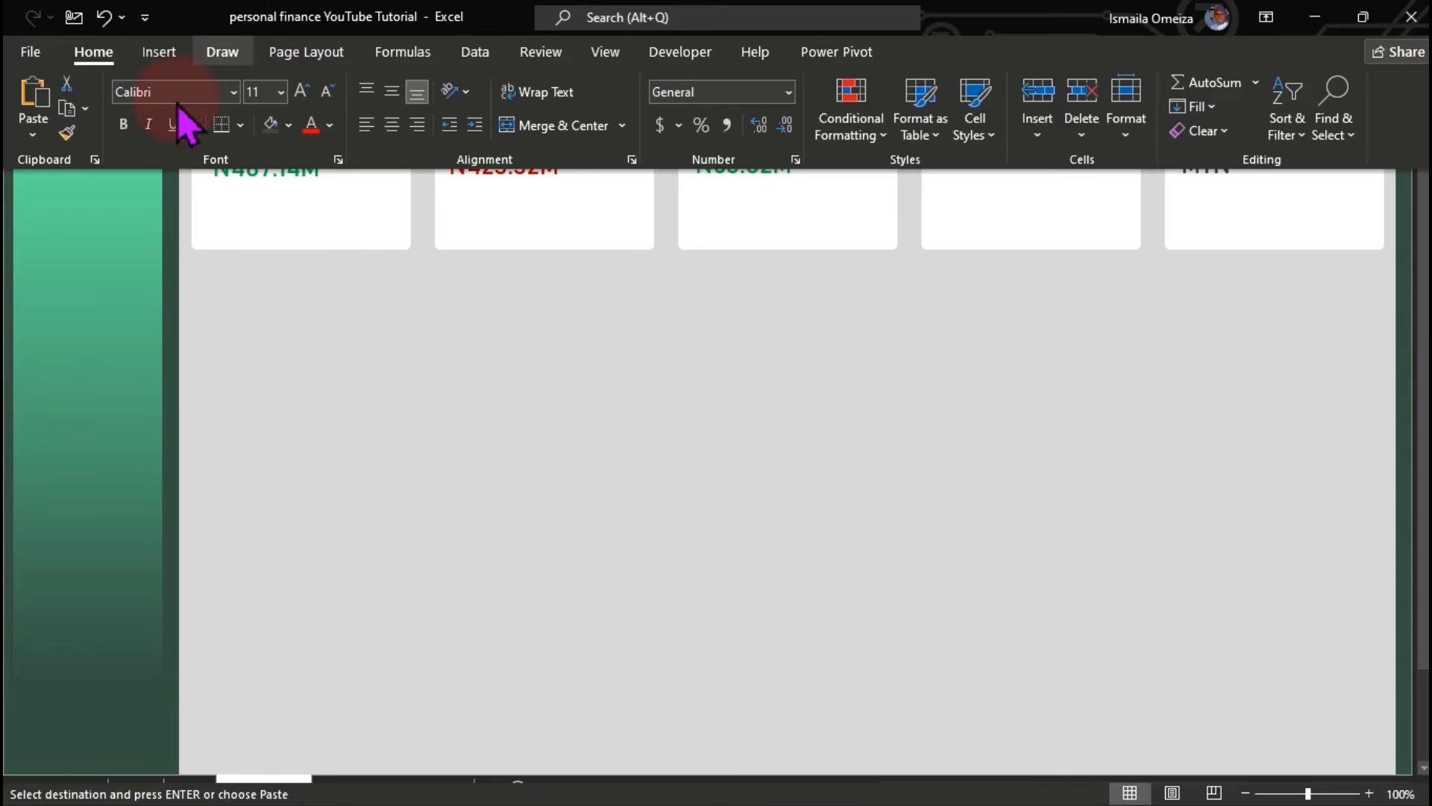
pyautogui.click(34, 138)
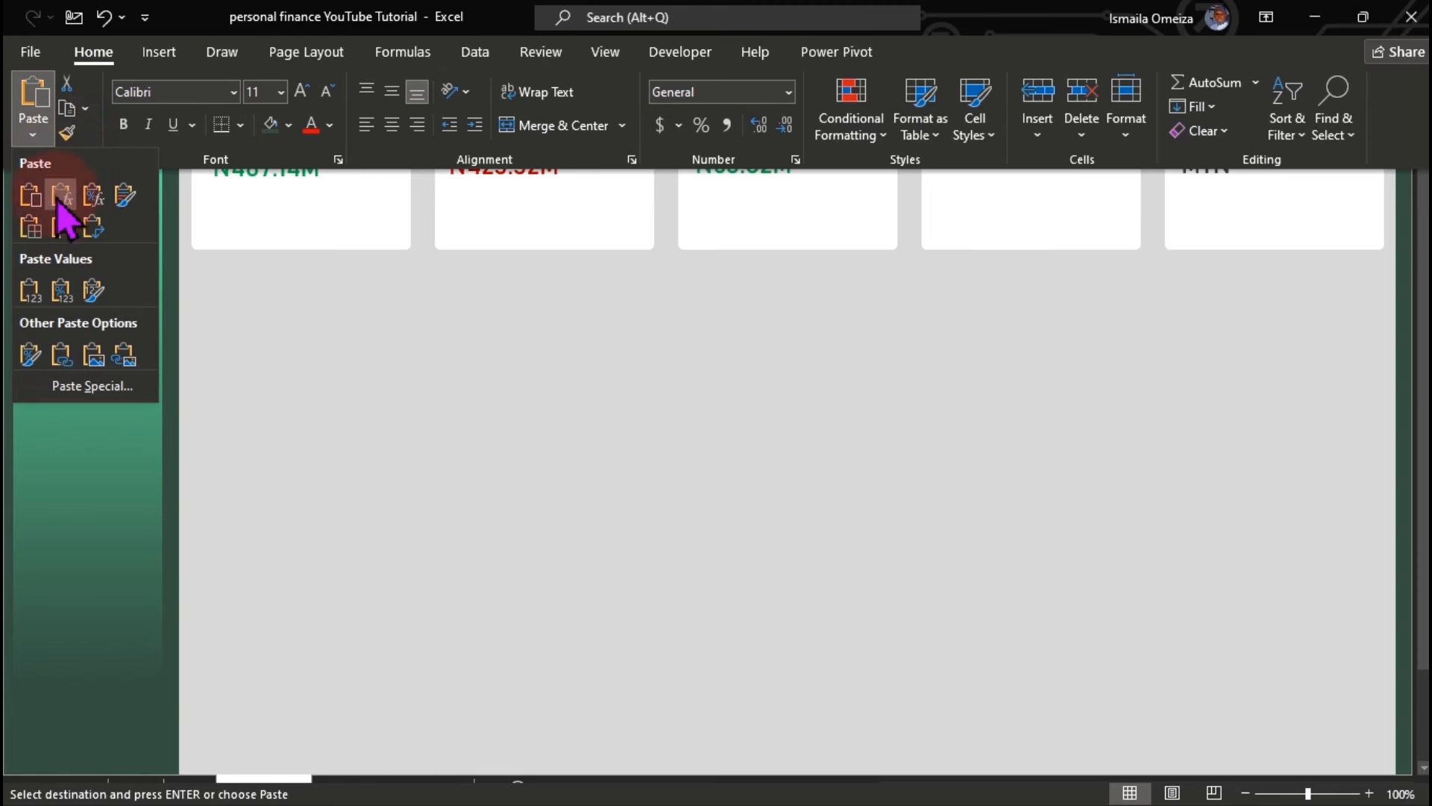
pyautogui.click(127, 357)
# Replace the old Savings Rate text box with the linked 13.10% picture below the card title.
pyautogui.moveTo(663, 104); pyautogui.dragTo(987, 220)
pyautogui.click(956, 161)
pyautogui.press('Delete')
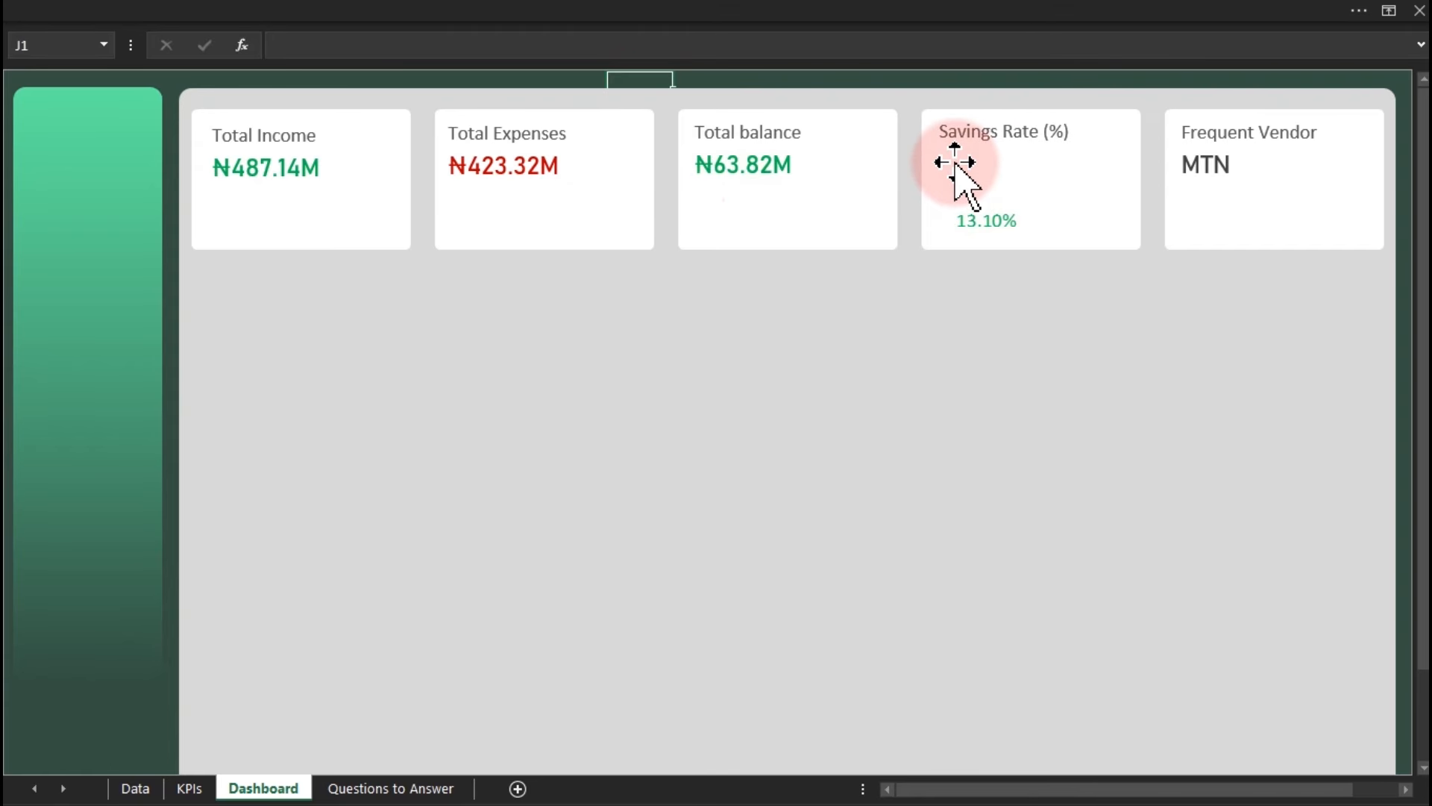
pyautogui.click(983, 222)
pyautogui.moveTo(985, 221); pyautogui.dragTo(972, 167)
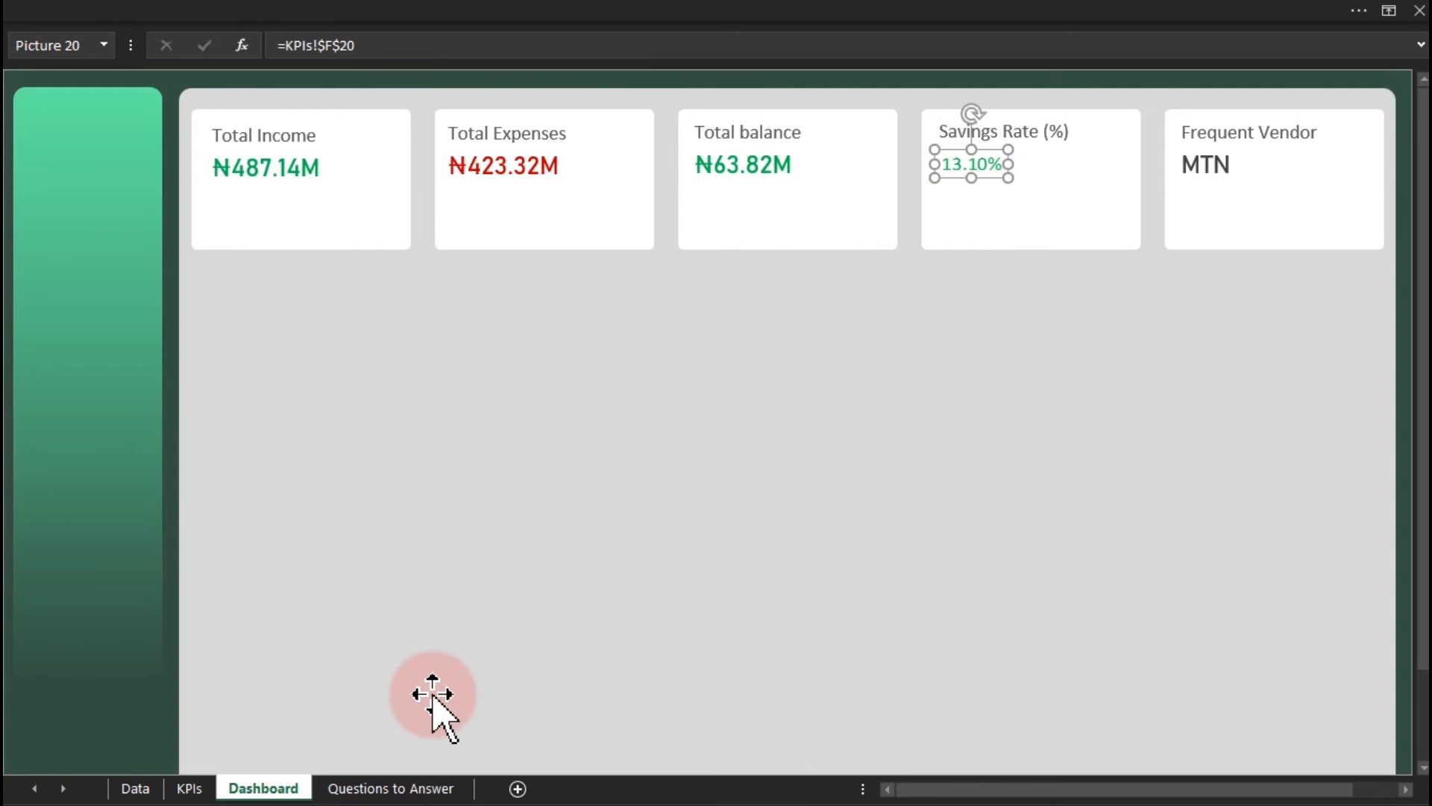
# Enlarge KPIs cell F20 to font size 18.
pyautogui.click(191, 787)
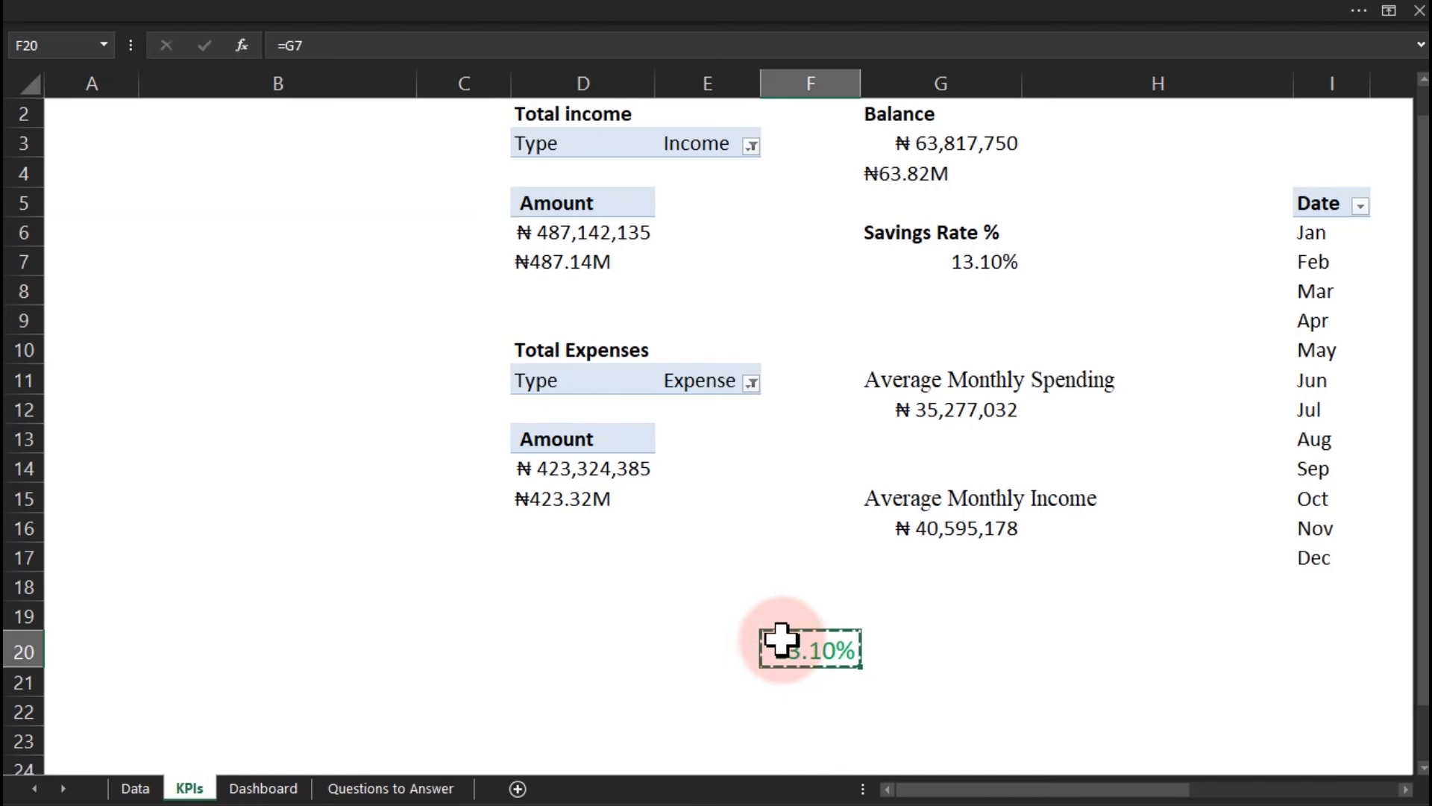
pyautogui.click(392, 9)
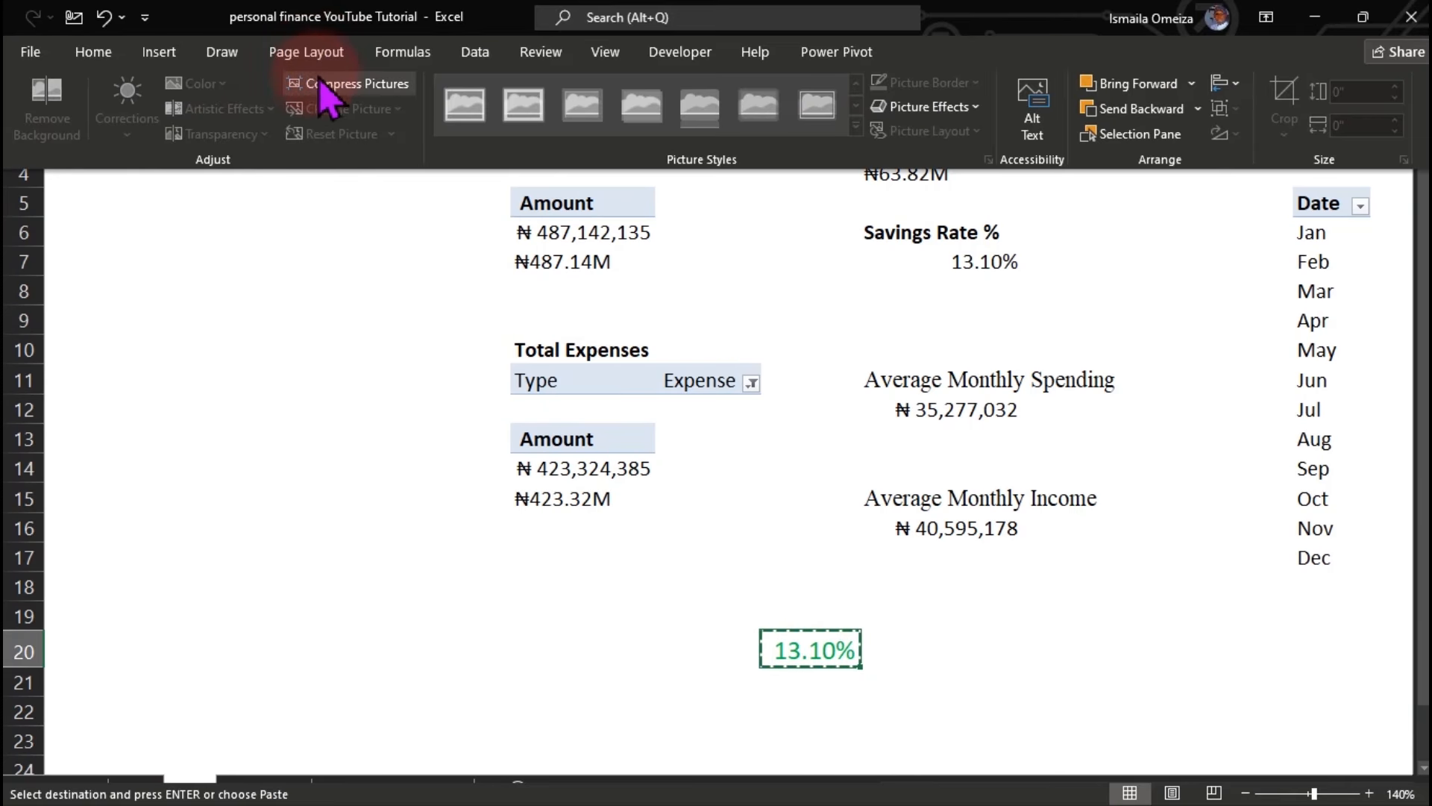
pyautogui.click(93, 54)
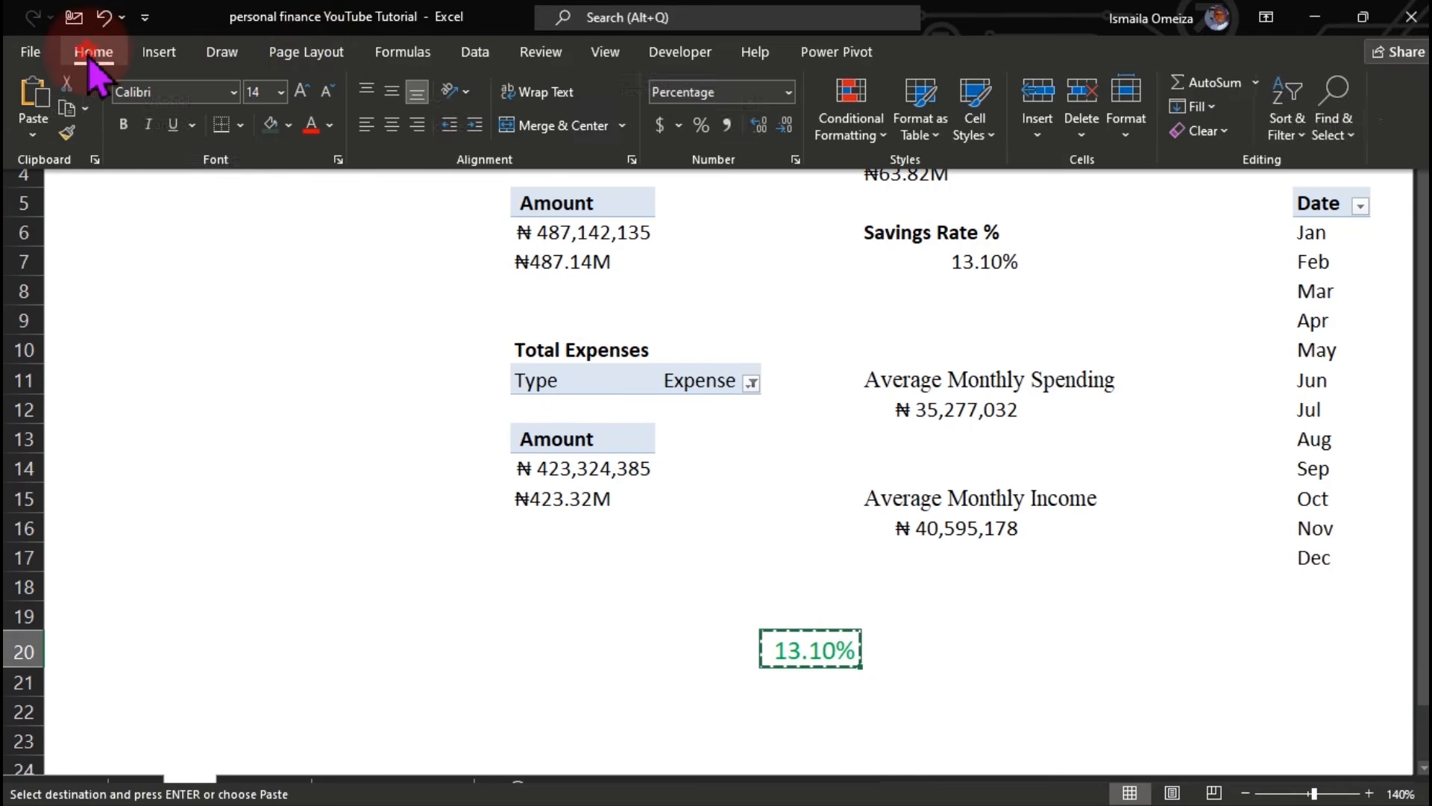
pyautogui.click(281, 92)
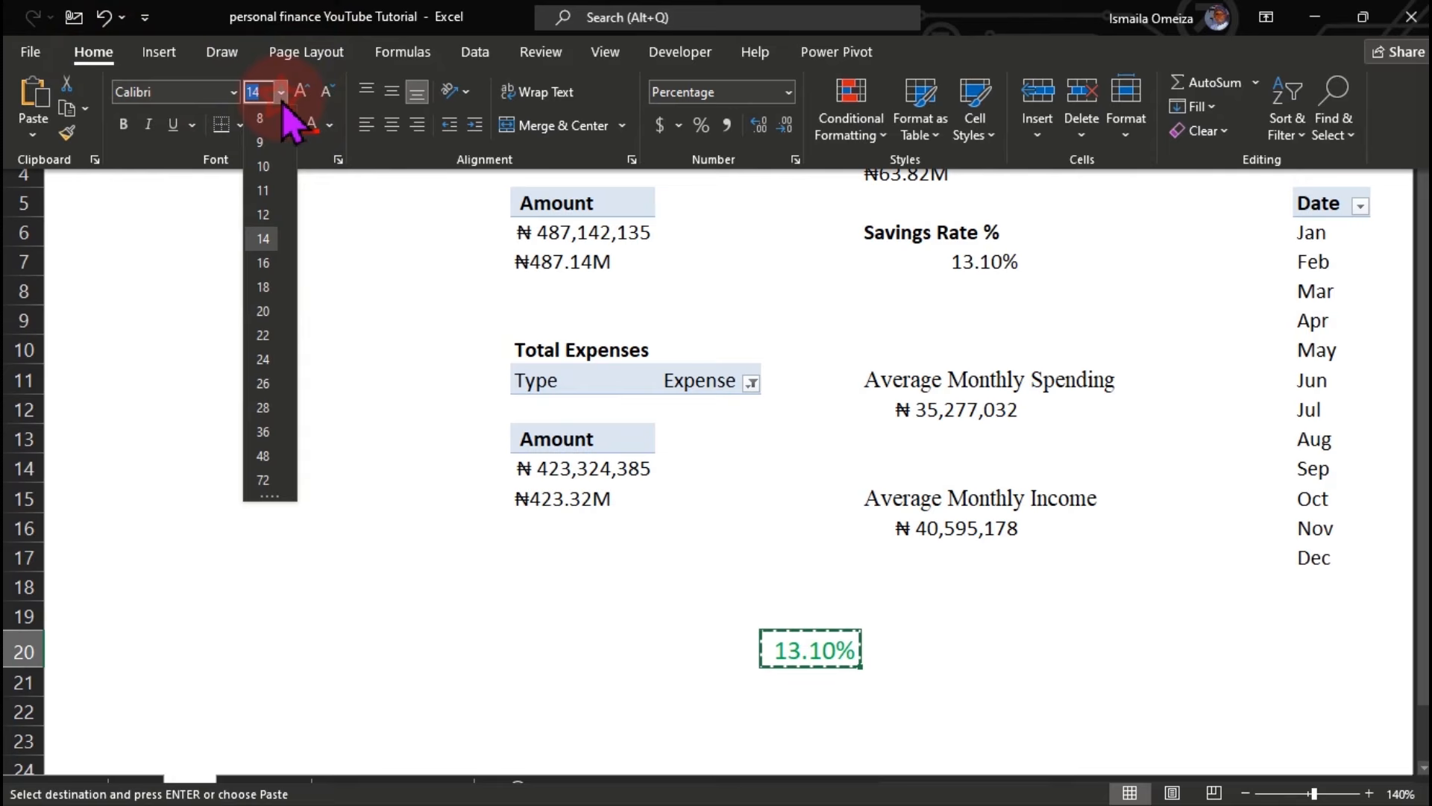
pyautogui.click(265, 300)
pyautogui.click(486, 634)
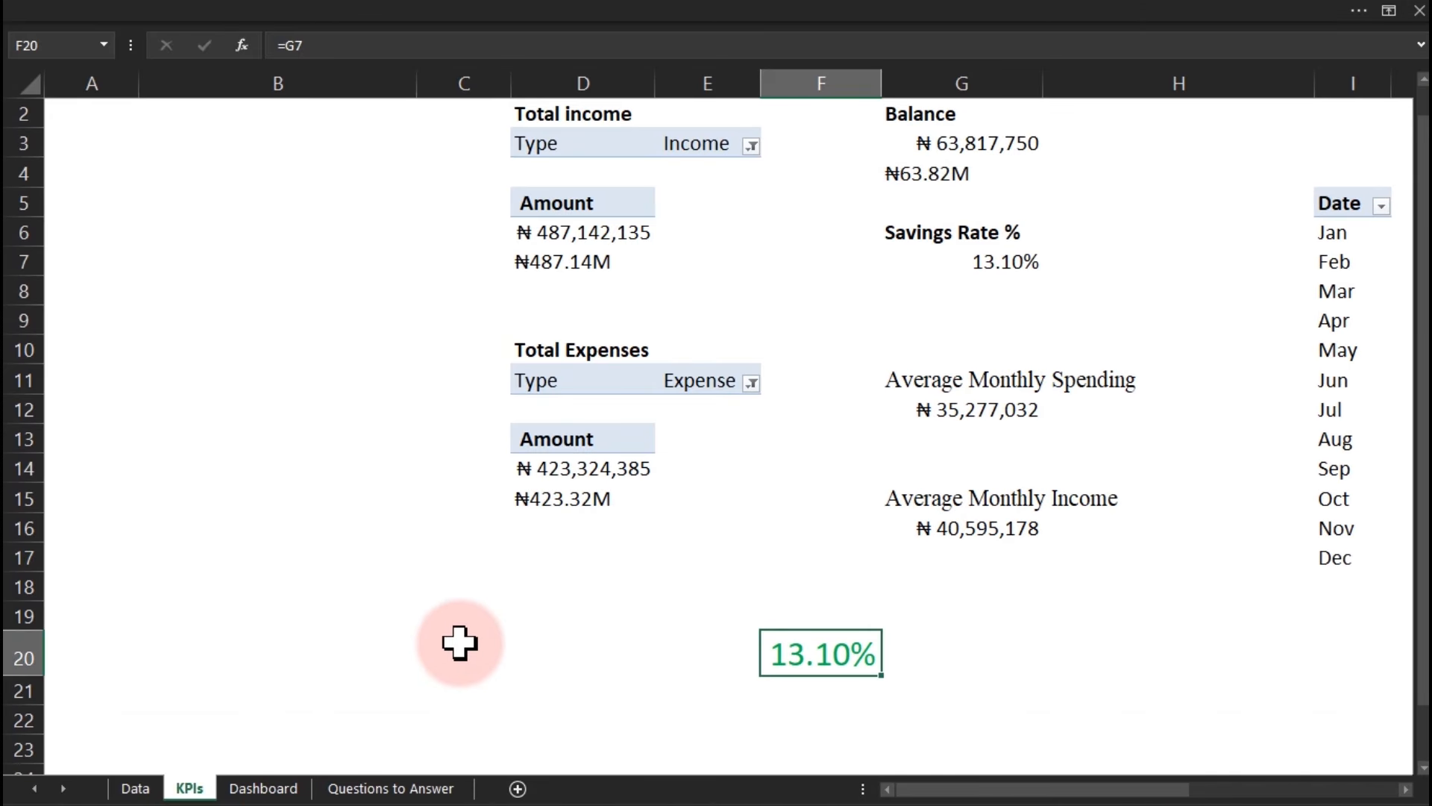
pyautogui.click(274, 788)
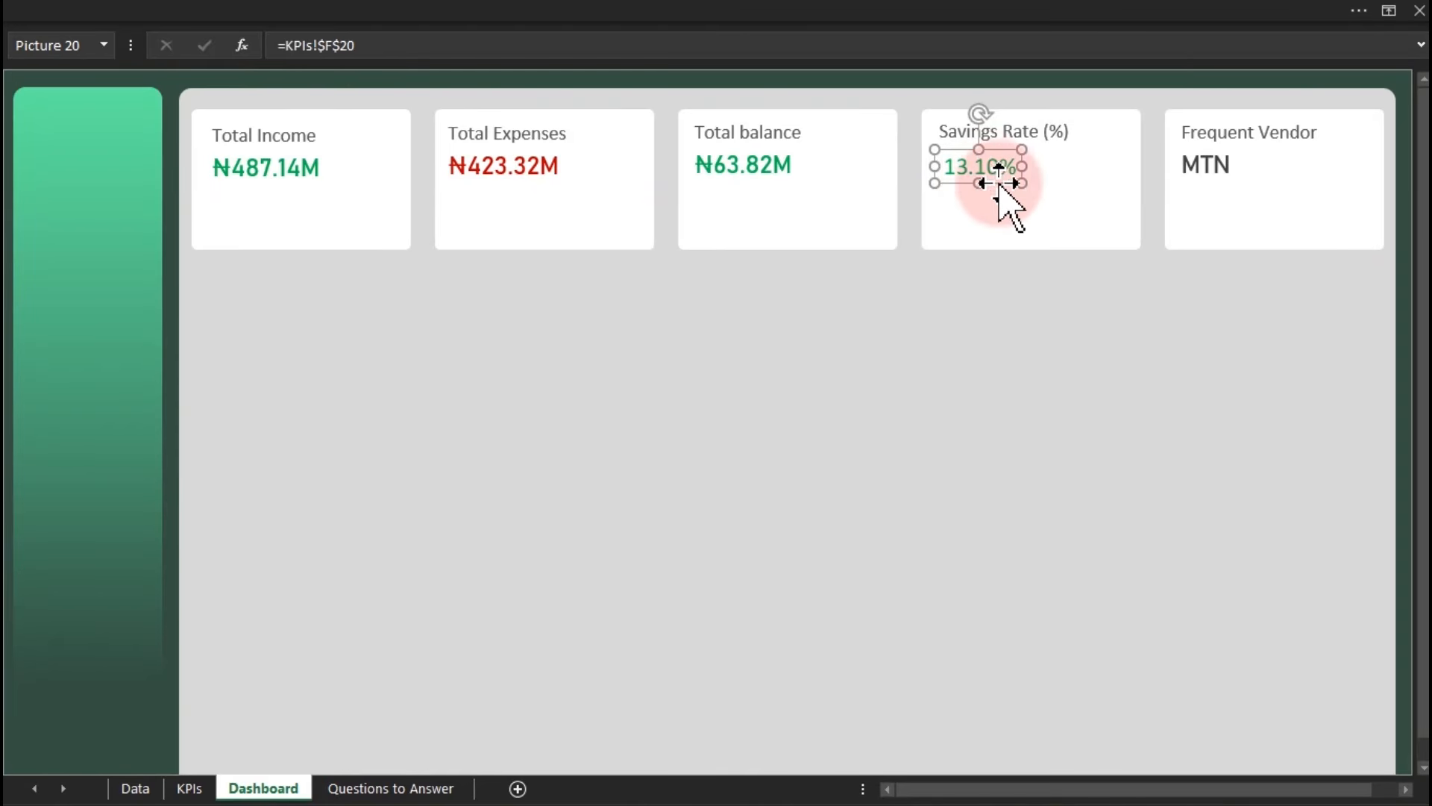
pyautogui.click(978, 436)
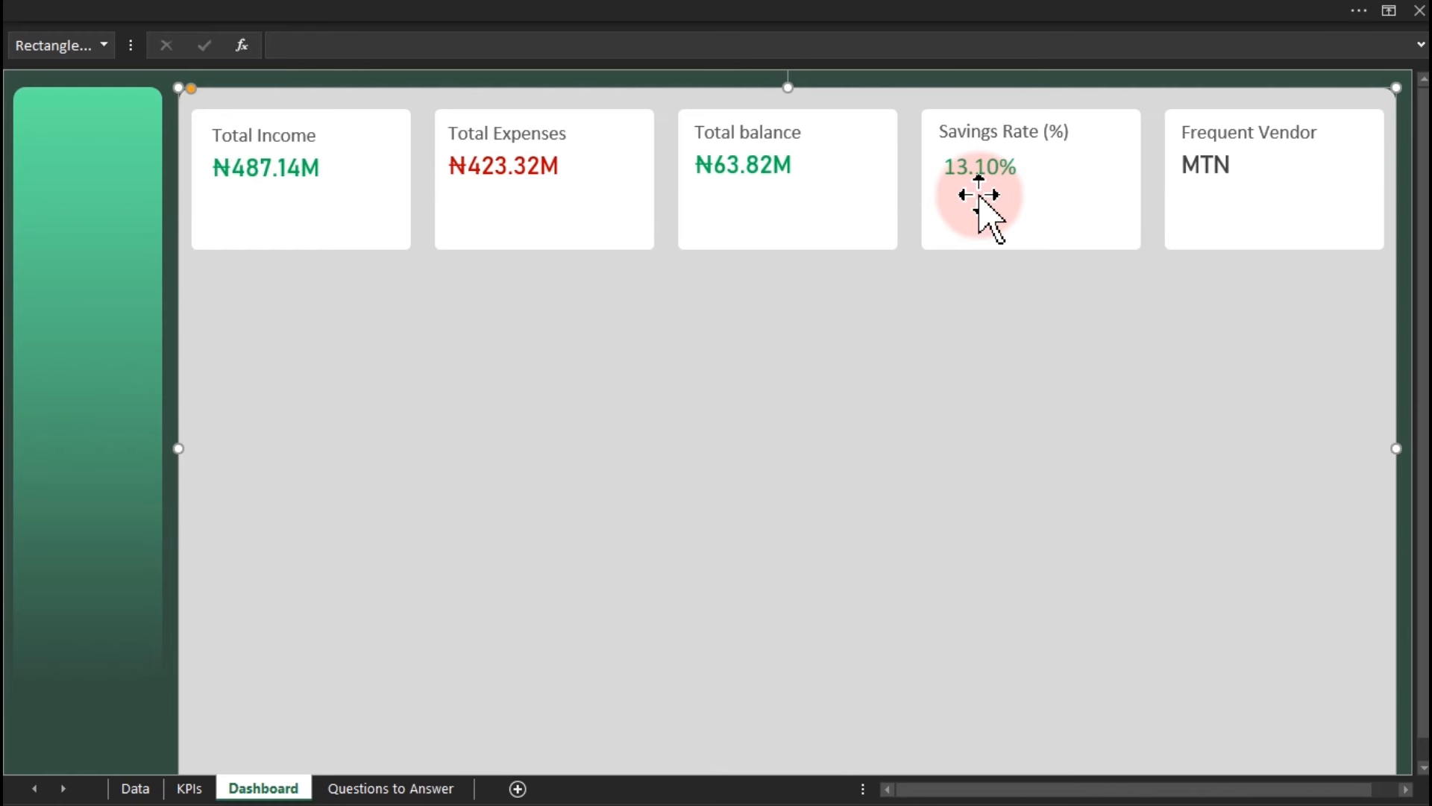
# Add a smaller 'Avg Monthly Income' caption under ₦487.14M in the income card.
pyautogui.click(284, 137)
pyautogui.moveTo(320, 157); pyautogui.dragTo(323, 210)
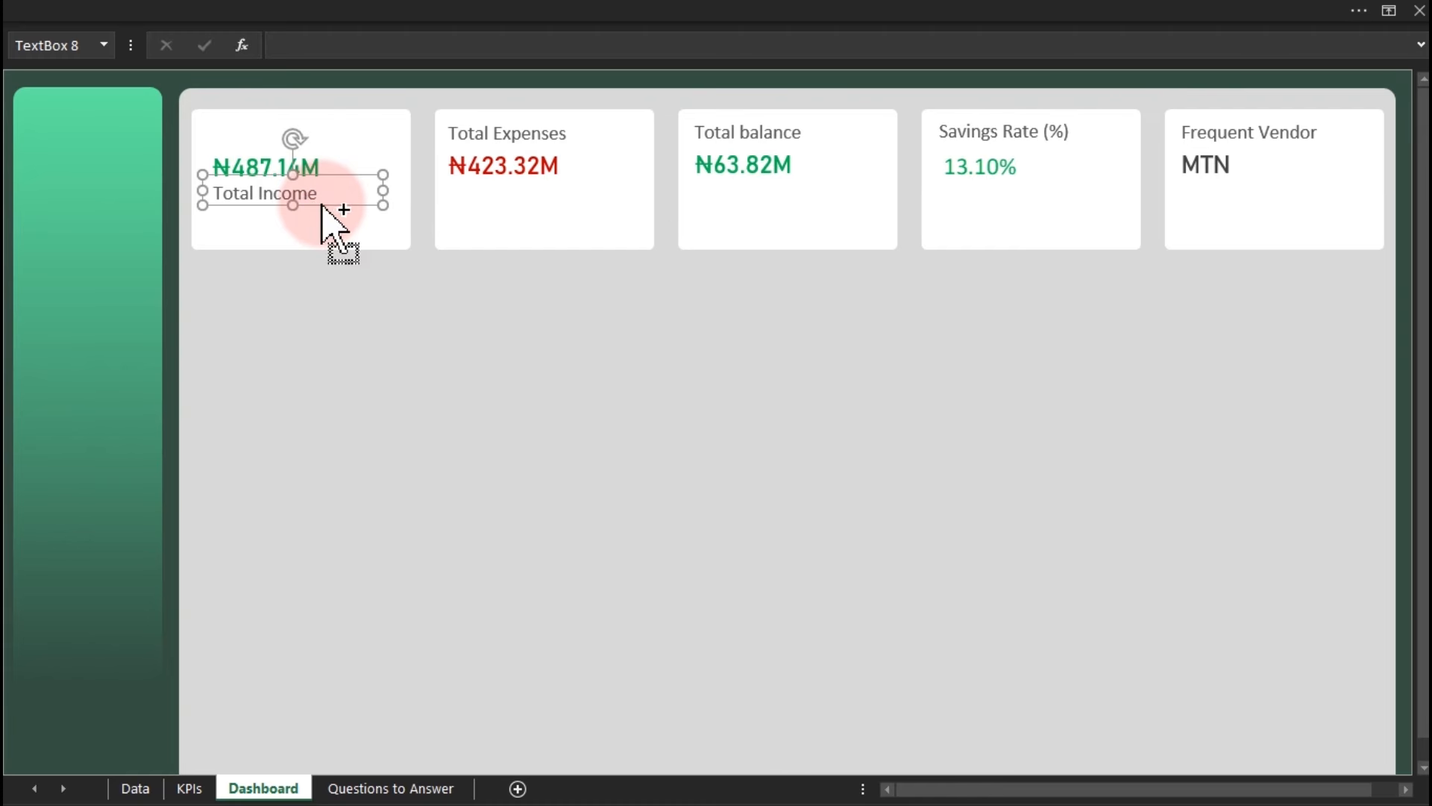
pyautogui.hotkey('ctrl', 'z')
pyautogui.moveTo(328, 149); pyautogui.dragTo(324, 203)
pyautogui.tripleClick(322, 201)
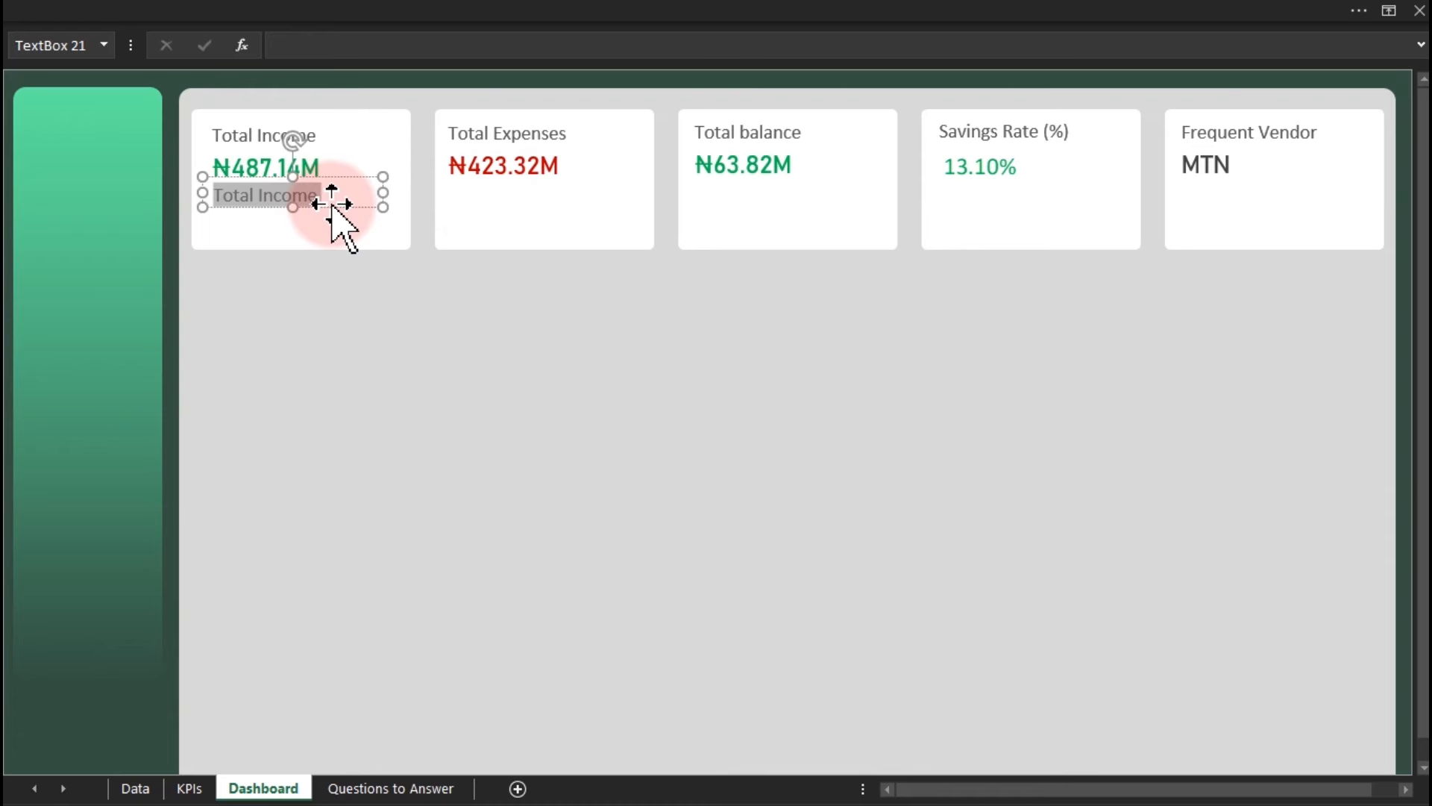
pyautogui.write('av')
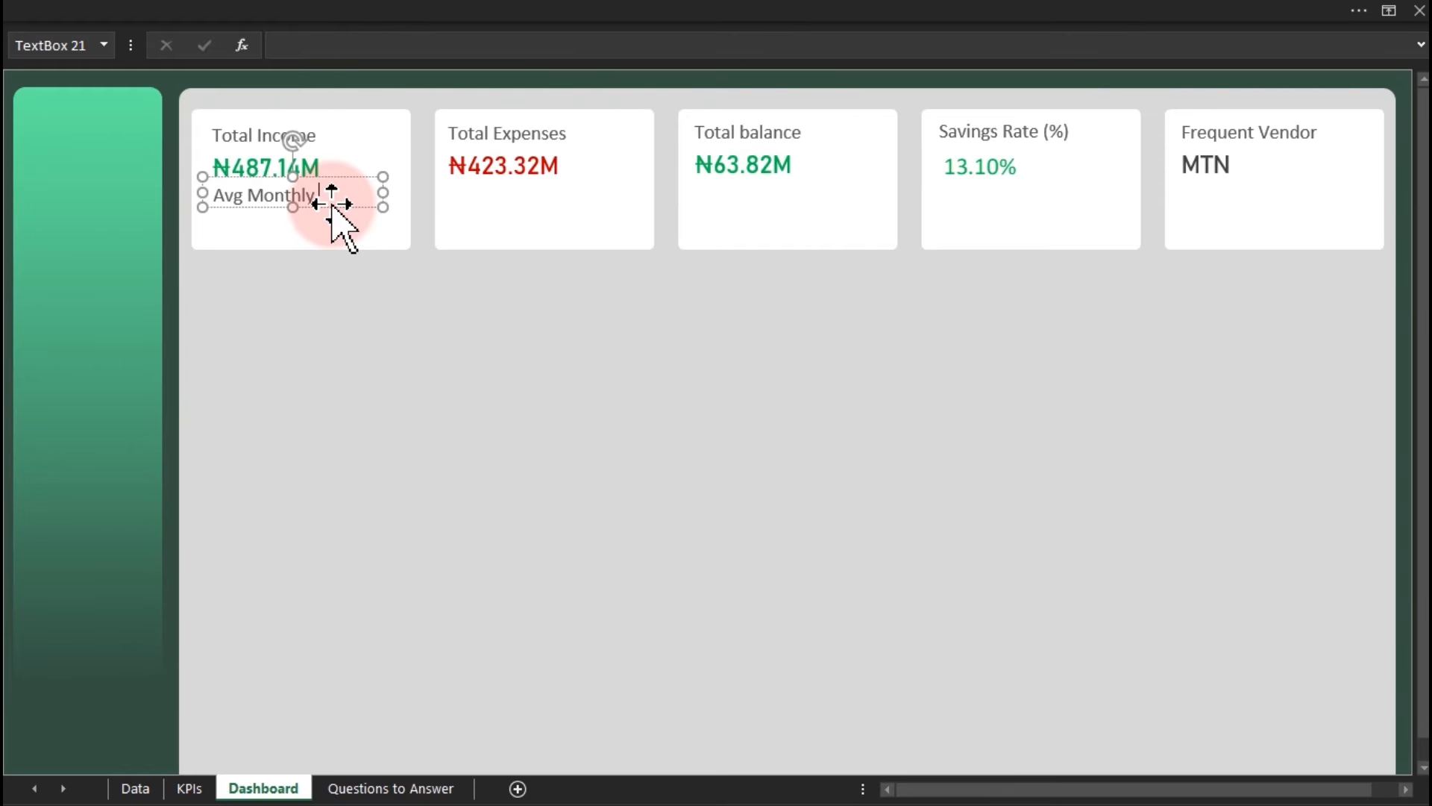
pyautogui.write('g Monthly Income')
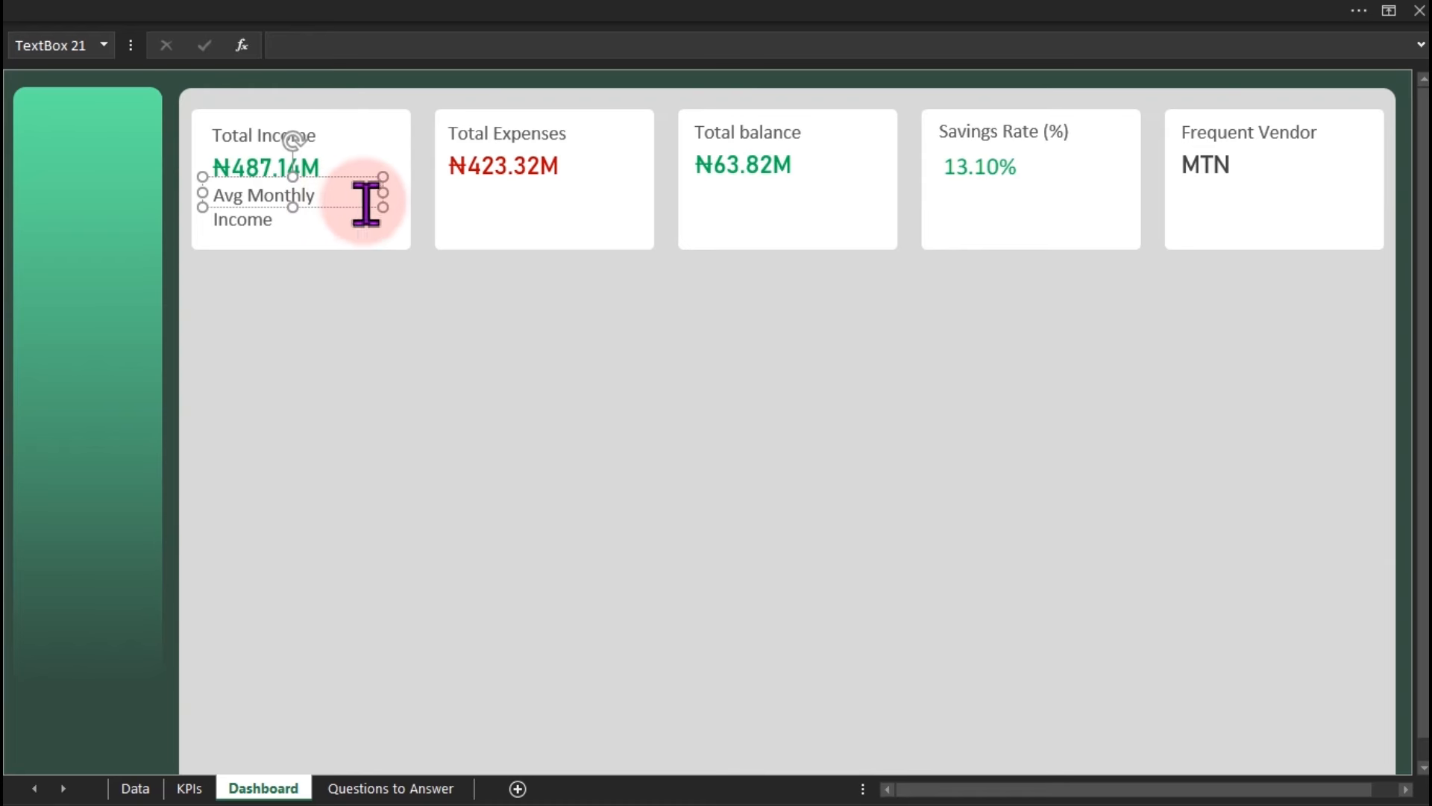
pyautogui.click(360, 207)
pyautogui.click(432, 23)
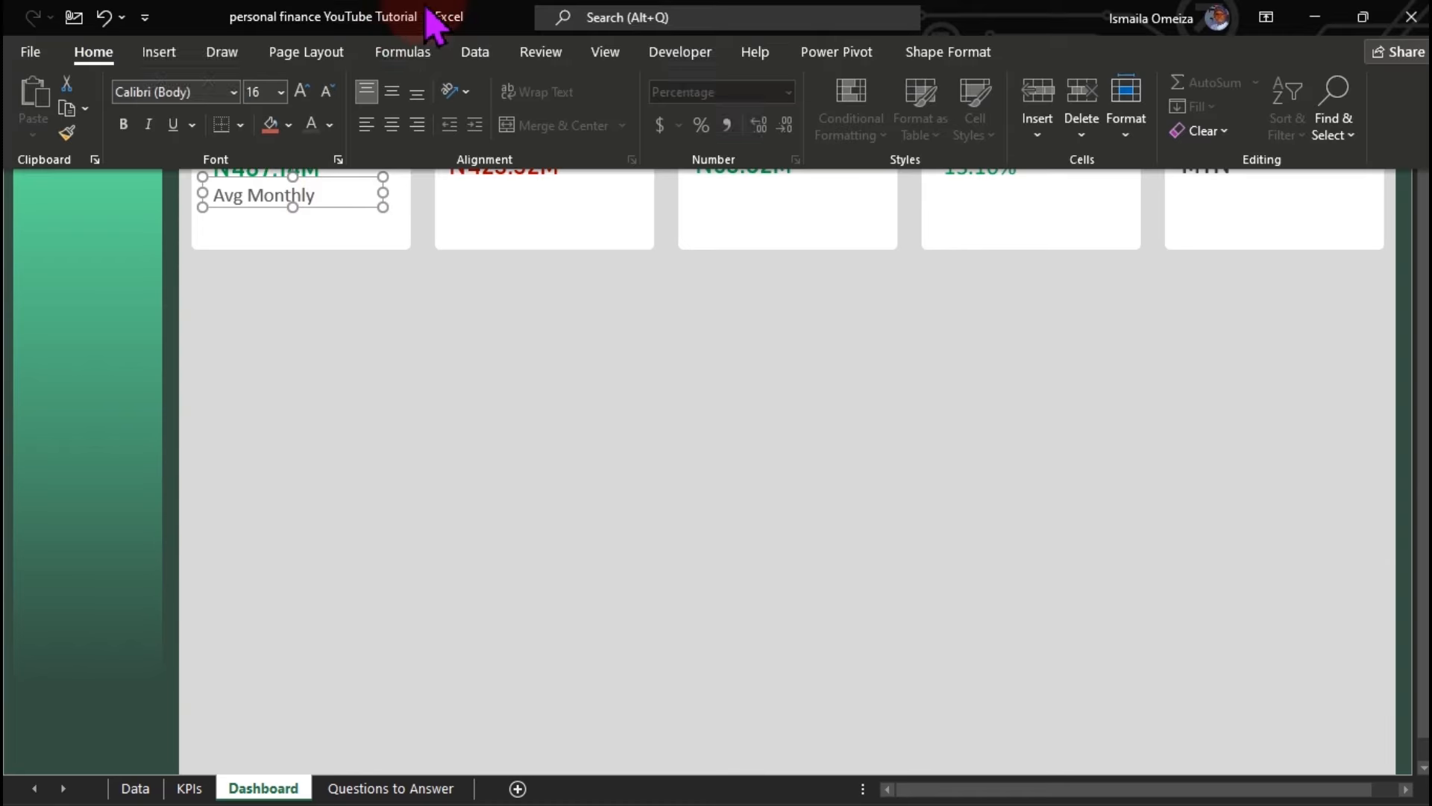
pyautogui.click(326, 103)
pyautogui.click(326, 93)
pyautogui.click(331, 204)
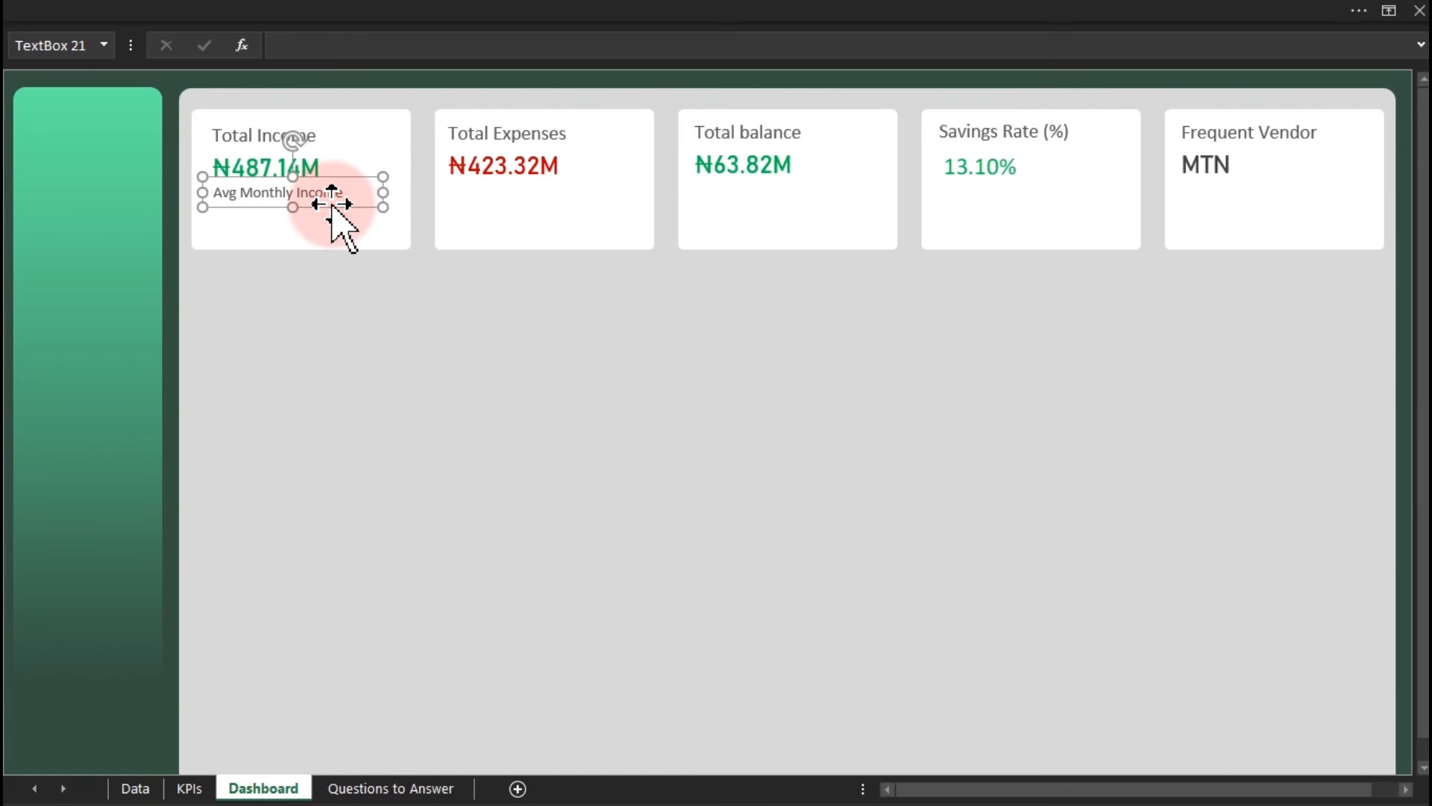
# Copy the caption to the Expenses card and change it to 'Avg Monthly expenses'.
pyautogui.moveTo(331, 204); pyautogui.dragTo(560, 204)
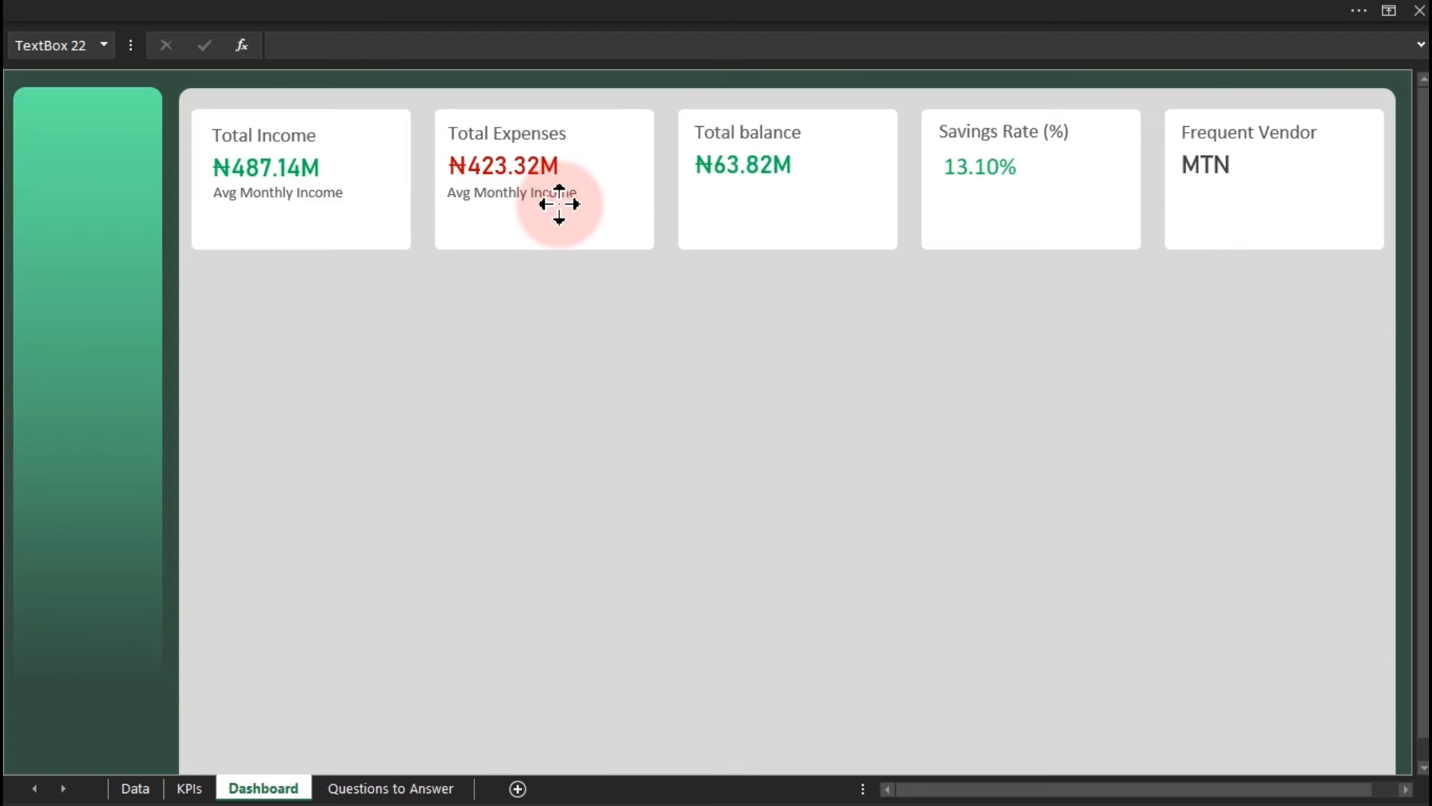
pyautogui.doubleClick(553, 195)
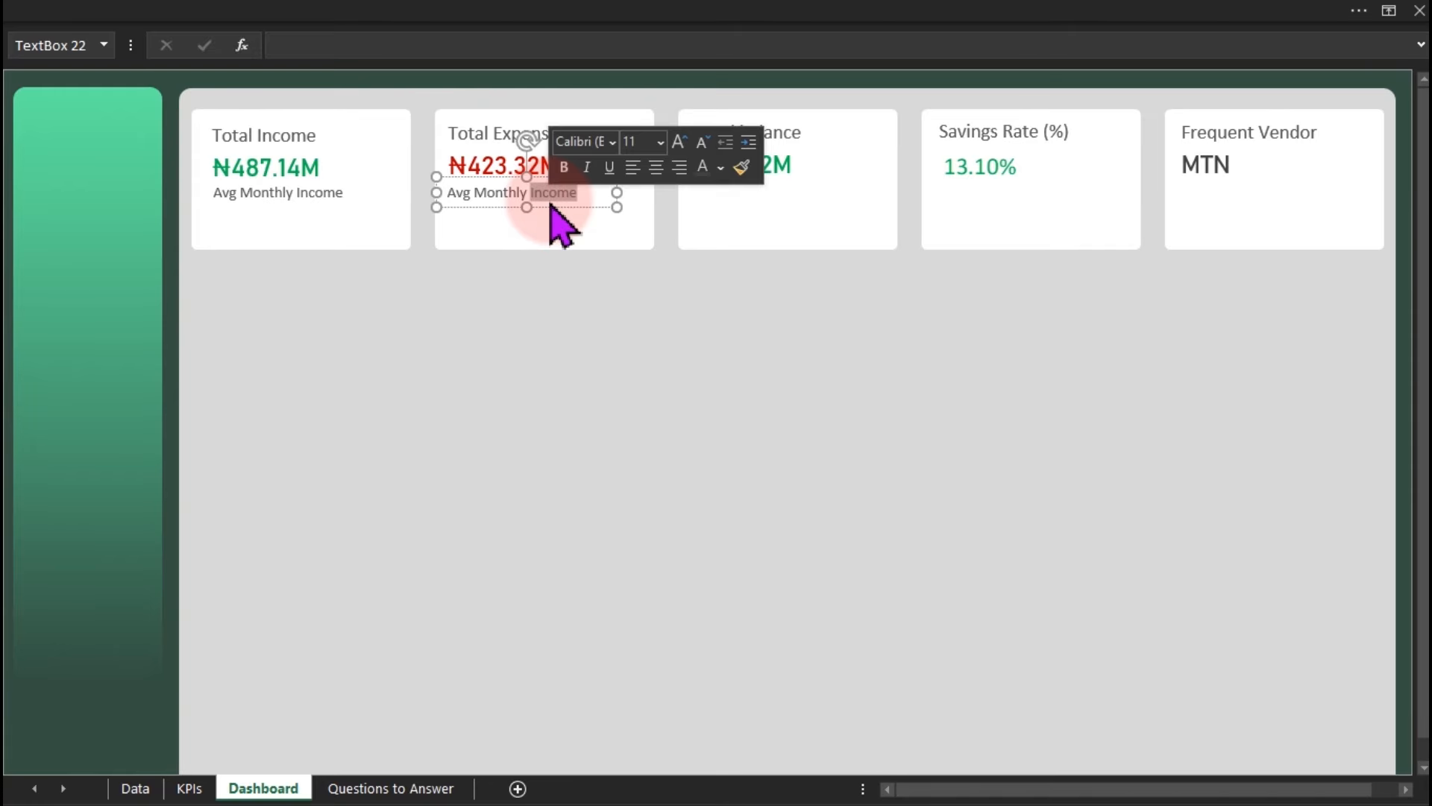
pyautogui.write('expenses')
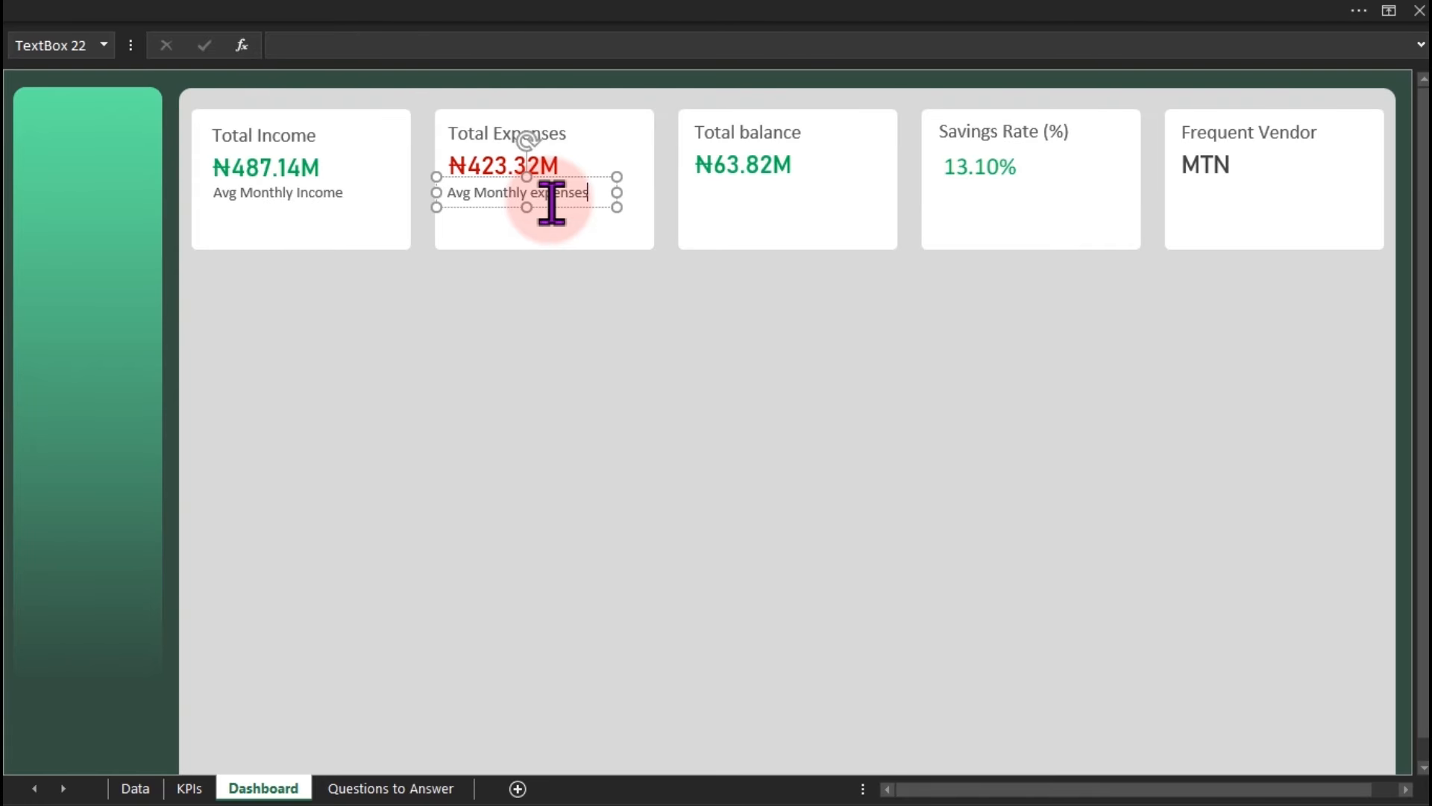
pyautogui.click(570, 423)
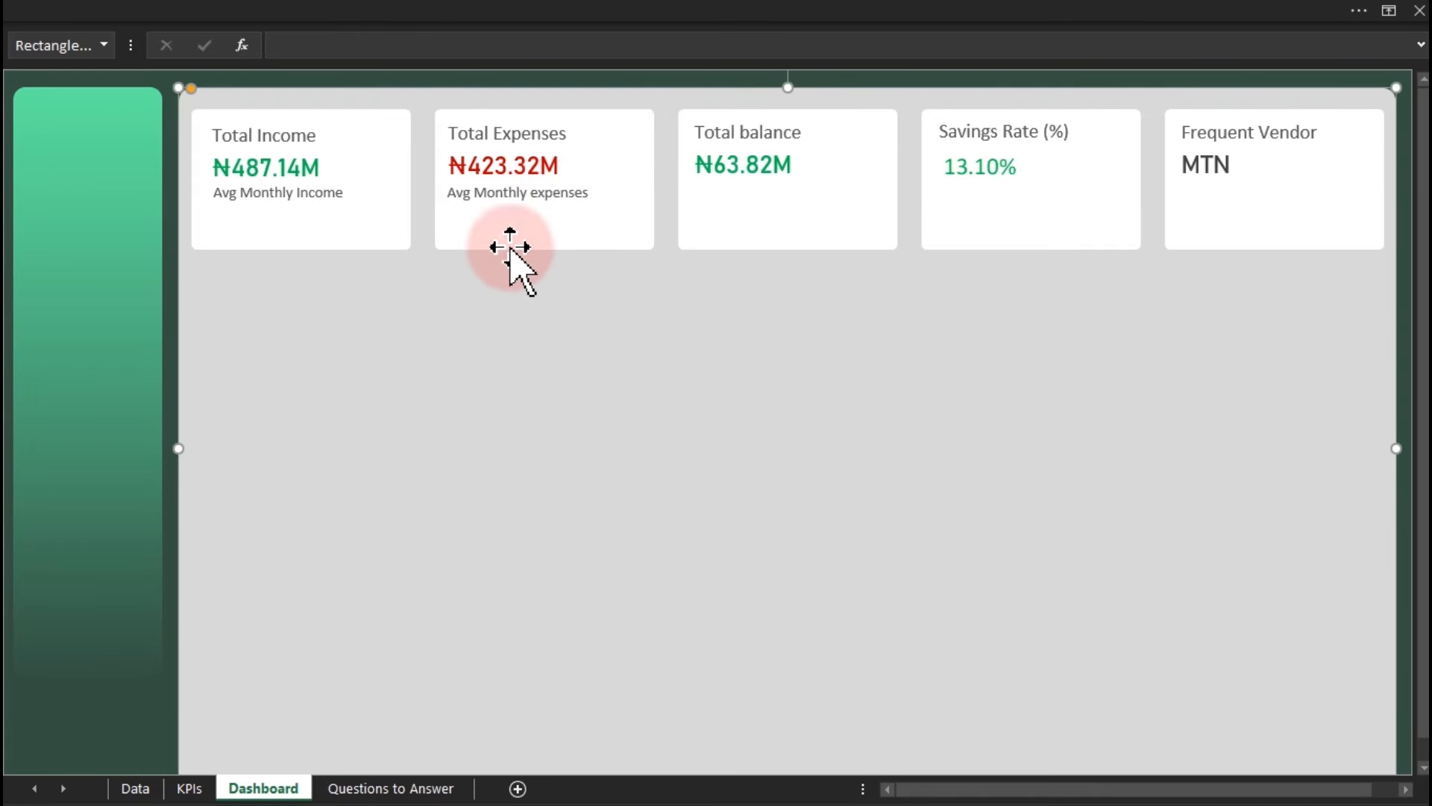
# Copy the ₦487.14M value box below the Avg Monthly Income caption.
pyautogui.click(493, 166)
pyautogui.click(308, 165)
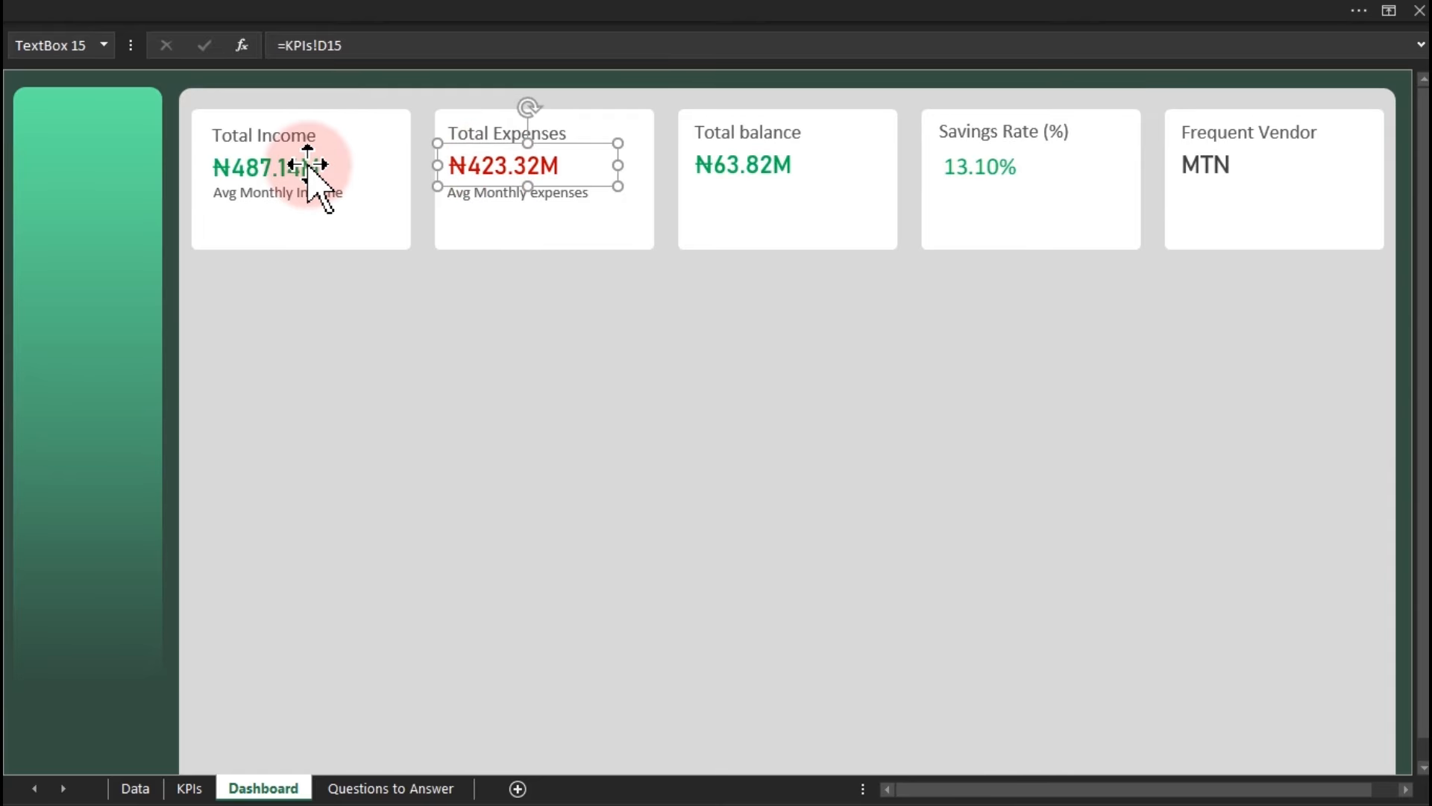
pyautogui.moveTo(308, 166); pyautogui.dragTo(316, 237)
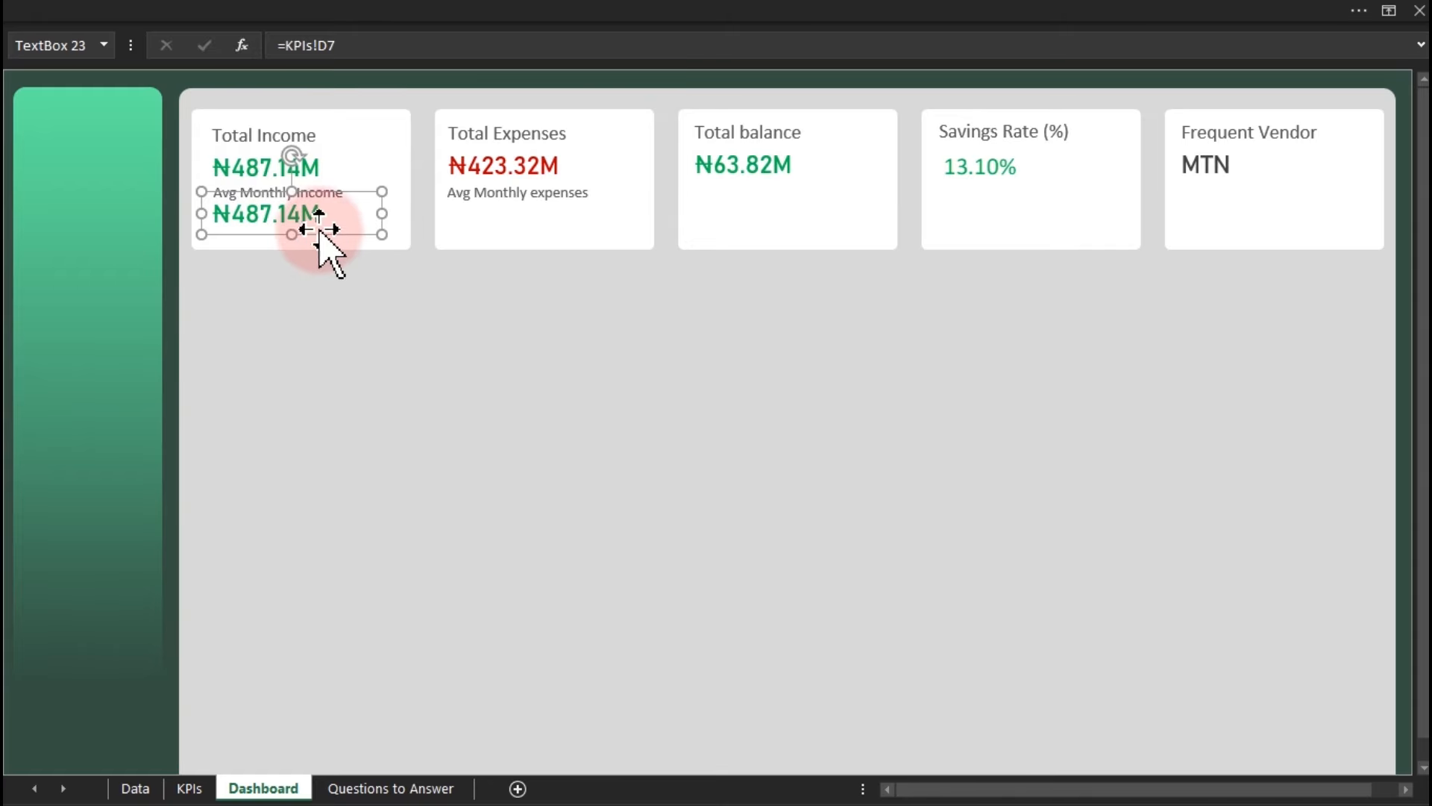
# Link the copied income value box to KPIs!G16, showing ₦40,595,178.
pyautogui.click(294, 45)
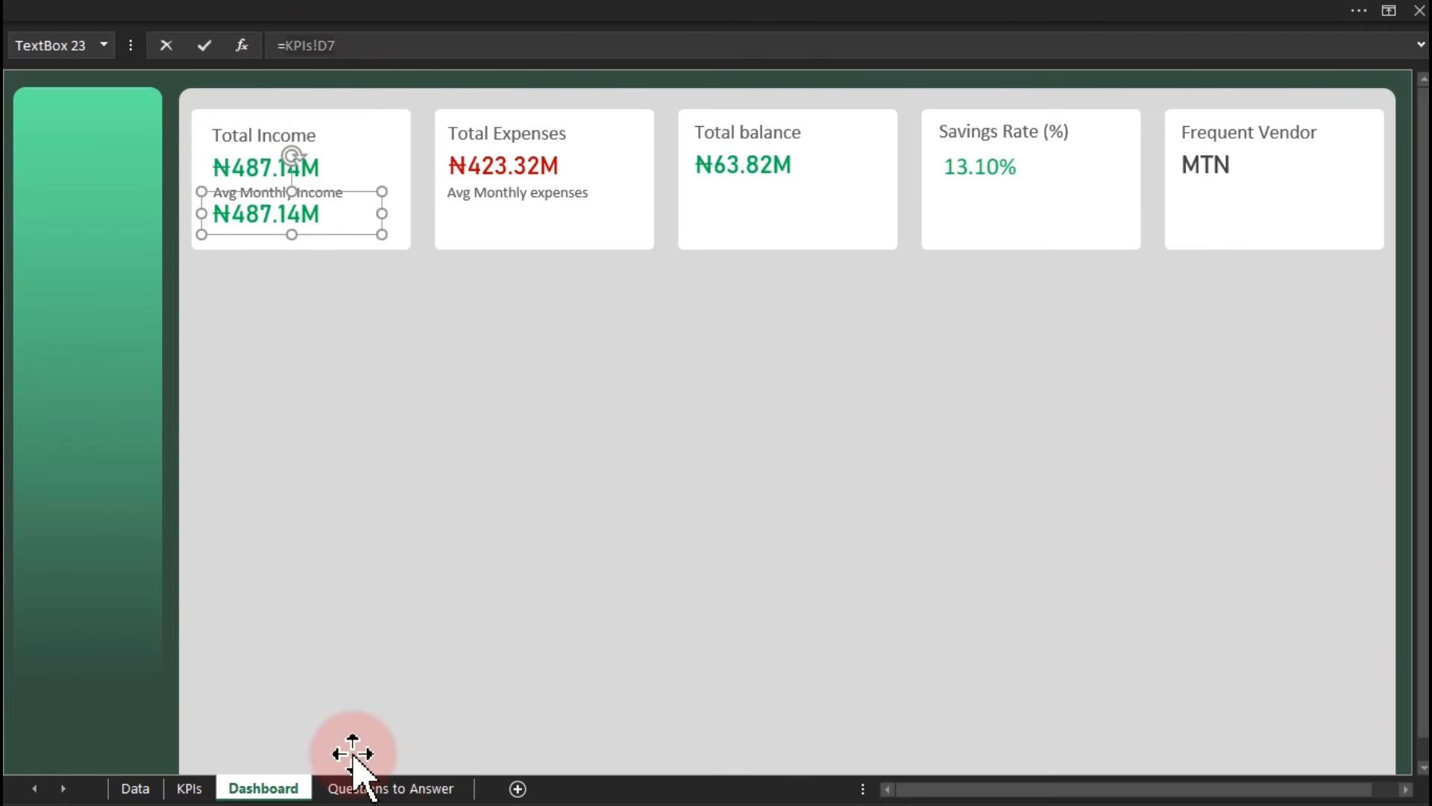
pyautogui.click(191, 786)
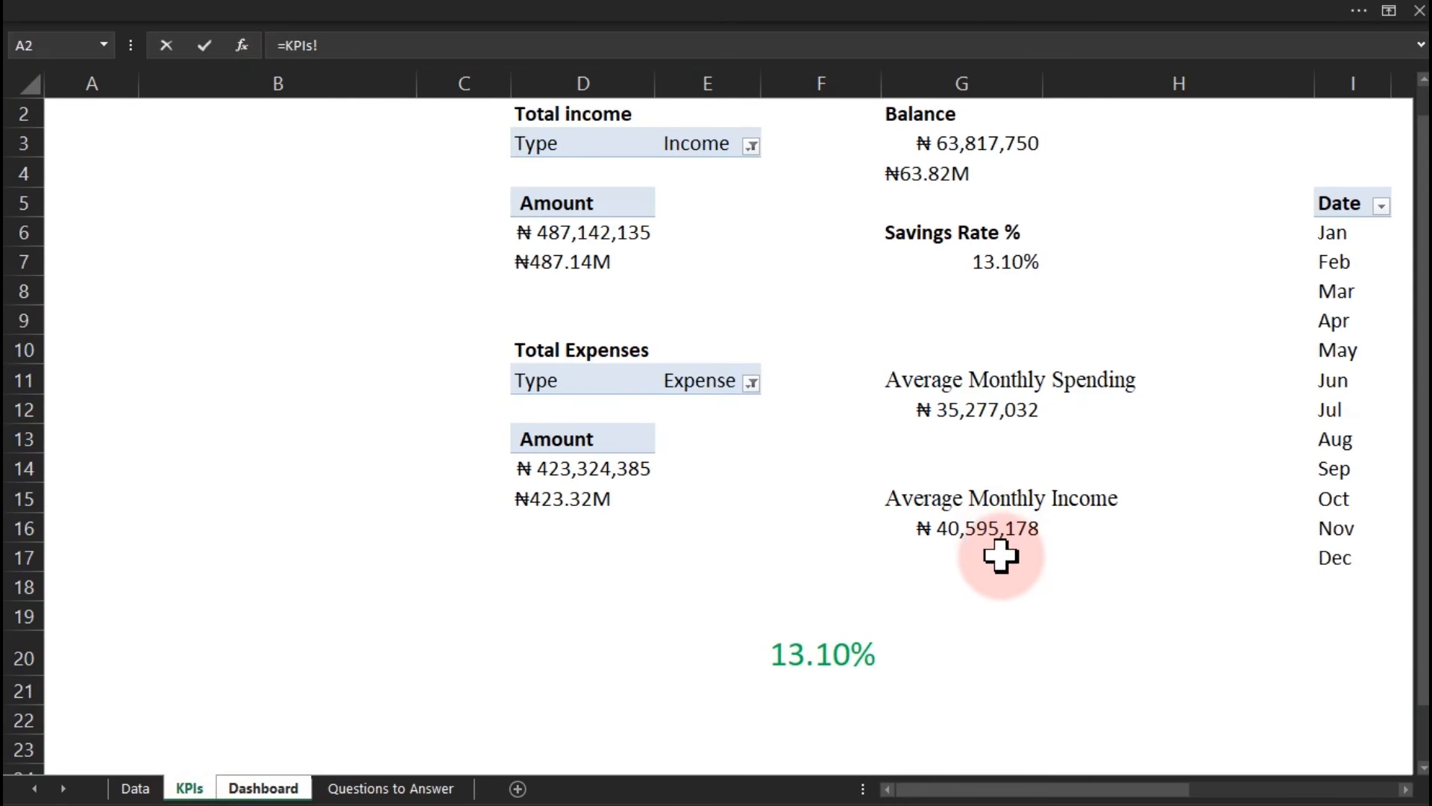
pyautogui.click(975, 529)
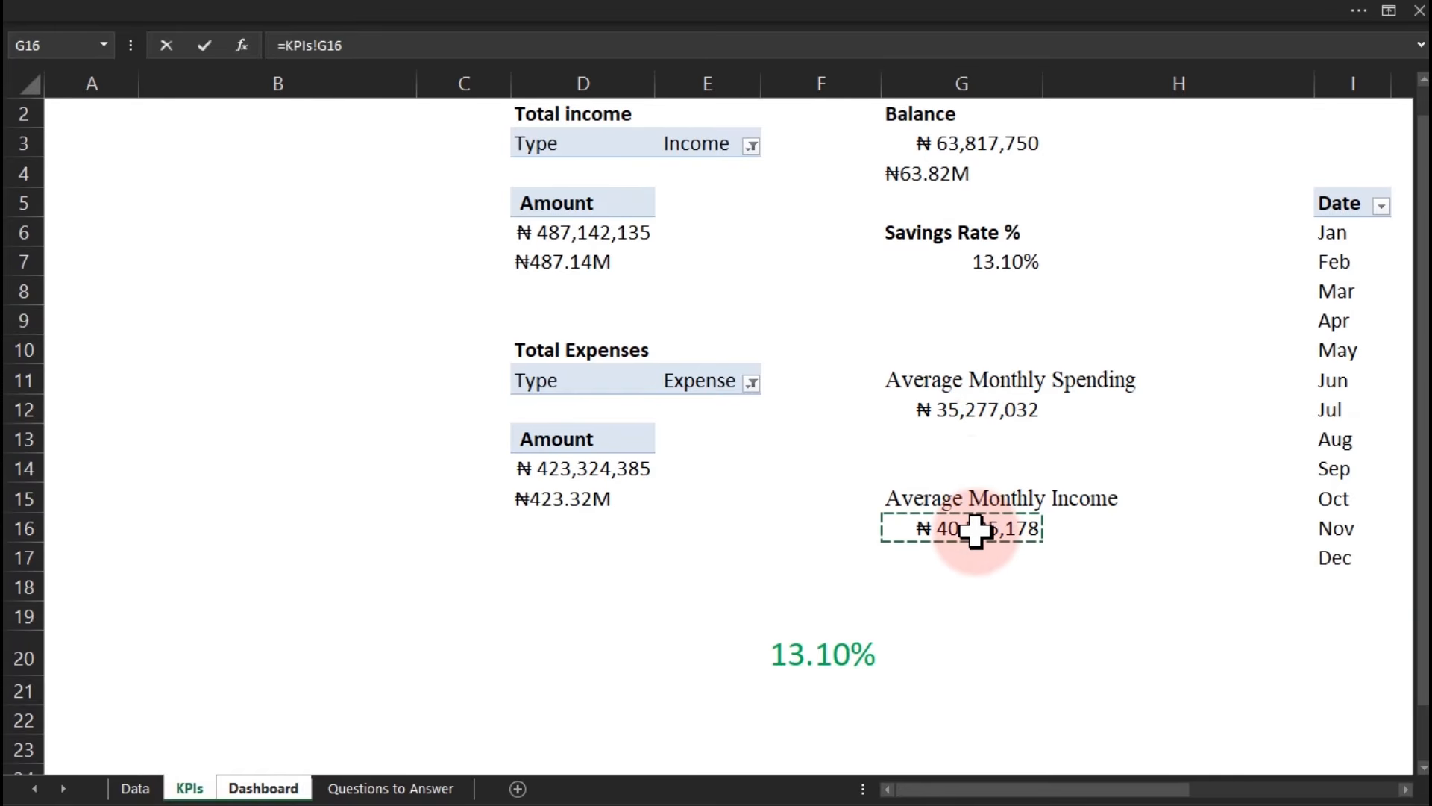
pyautogui.press('Return')
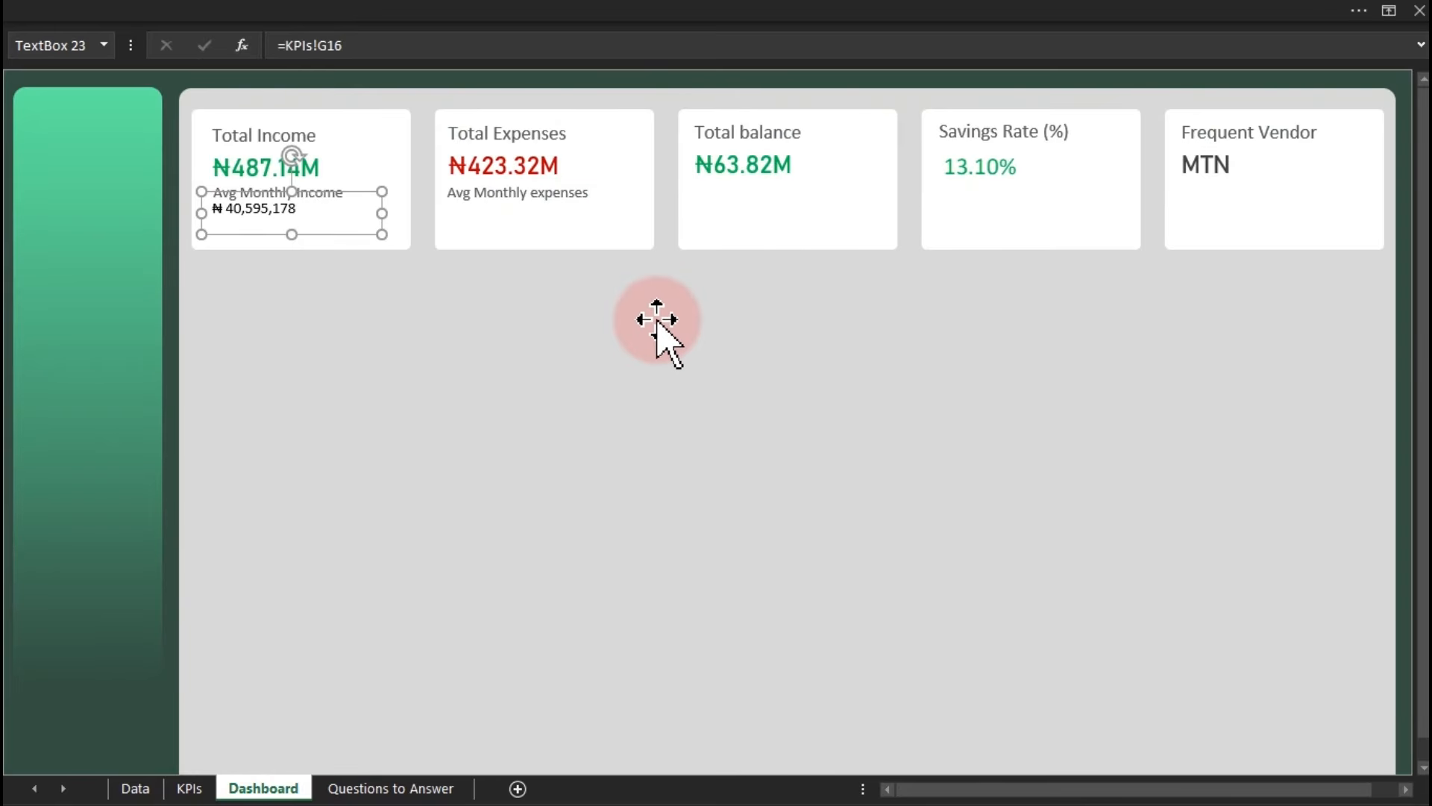
# Copy the value box into the expenses card and link it to KPIs!G12, showing ₦35,277,032.
pyautogui.moveTo(295, 224); pyautogui.dragTo(501, 217)
pyautogui.moveTo(343, 45); pyautogui.dragTo(288, 45)
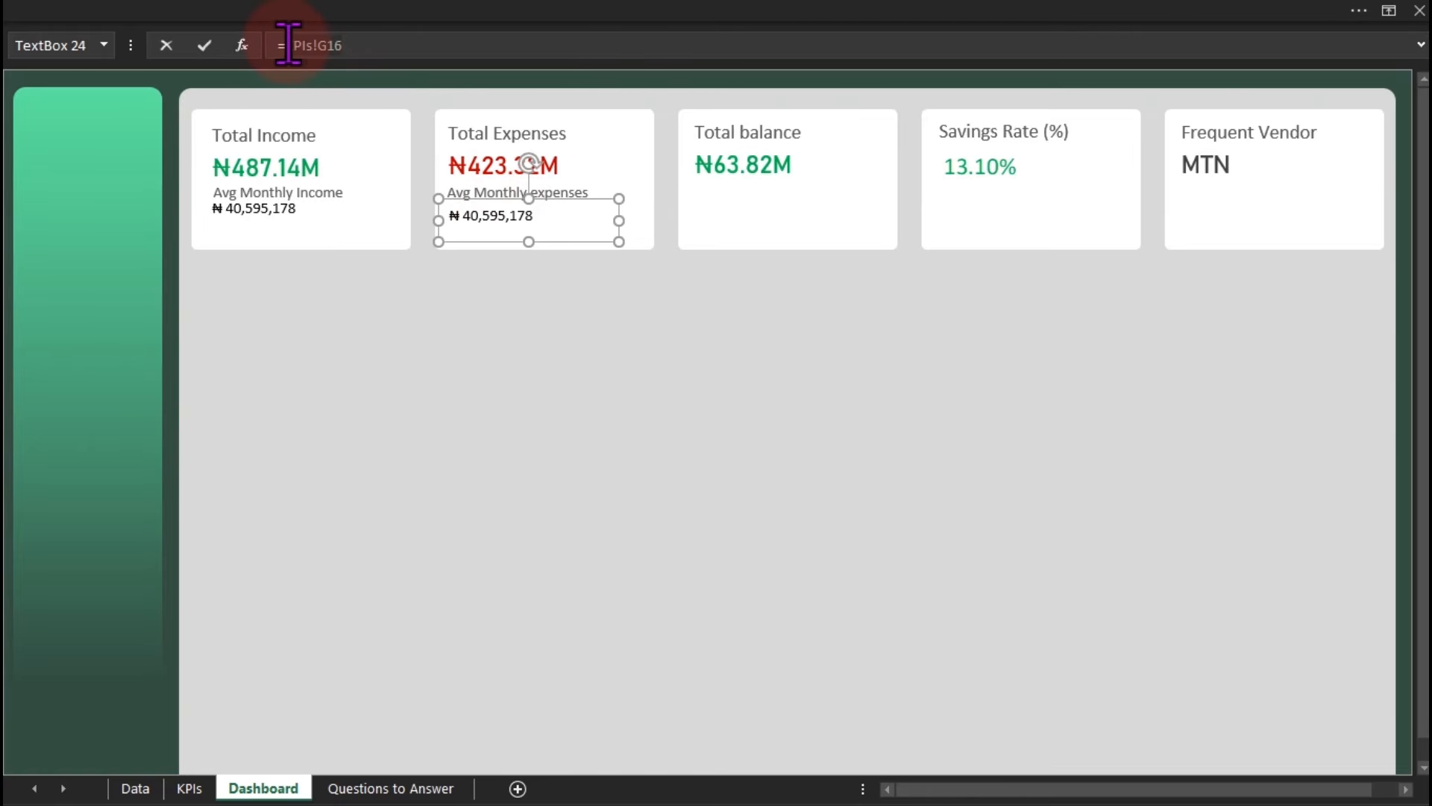
pyautogui.click(190, 787)
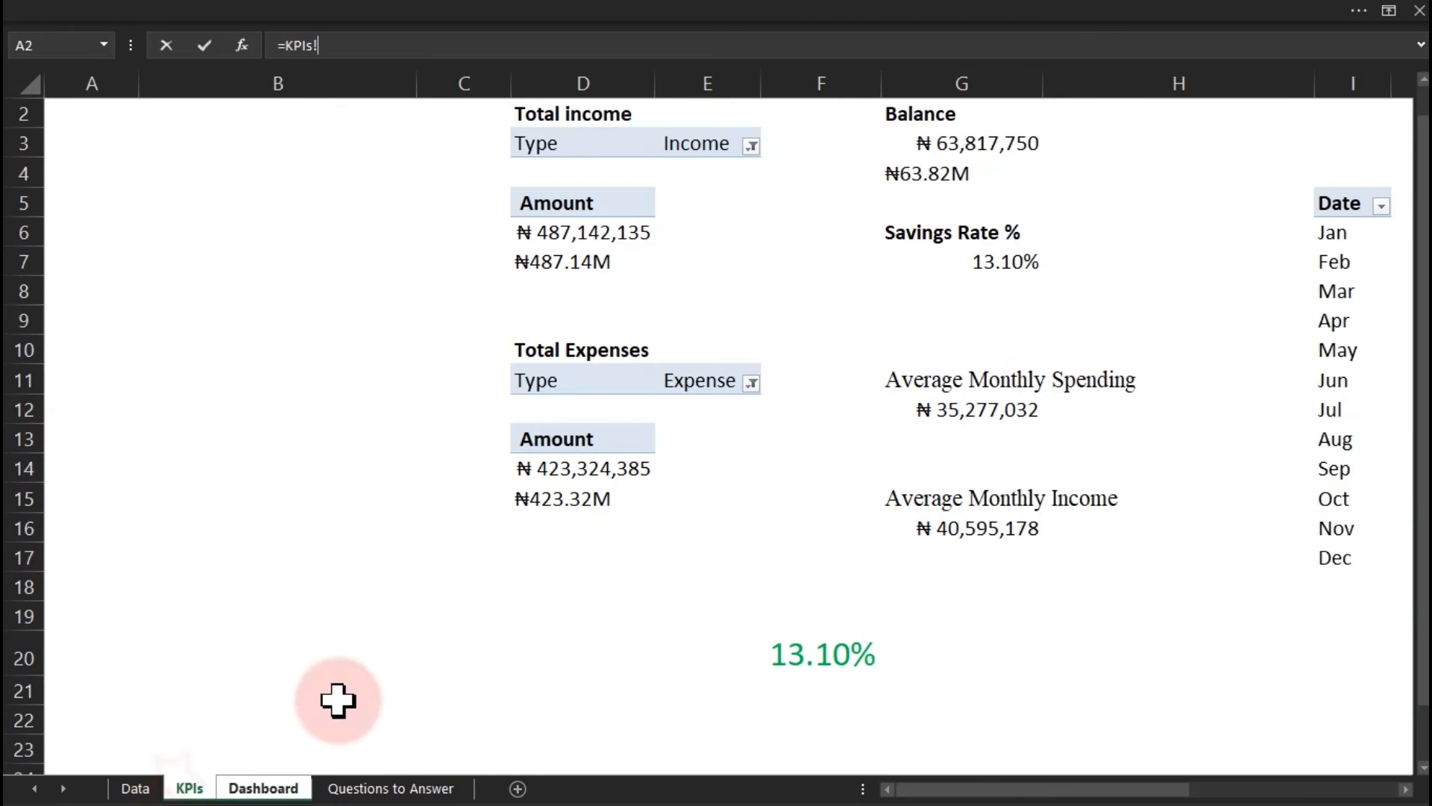
pyautogui.click(938, 414)
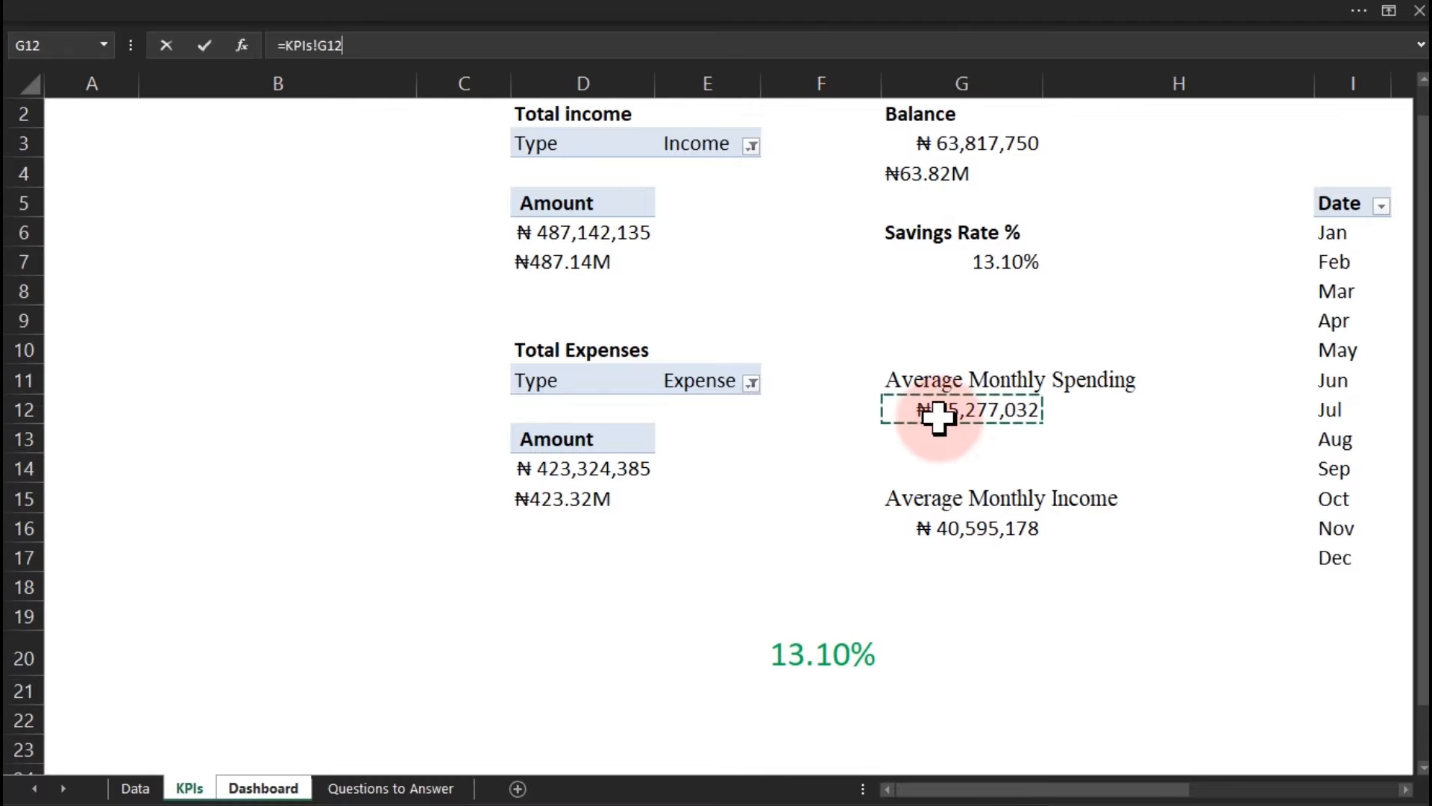
pyautogui.press('Return')
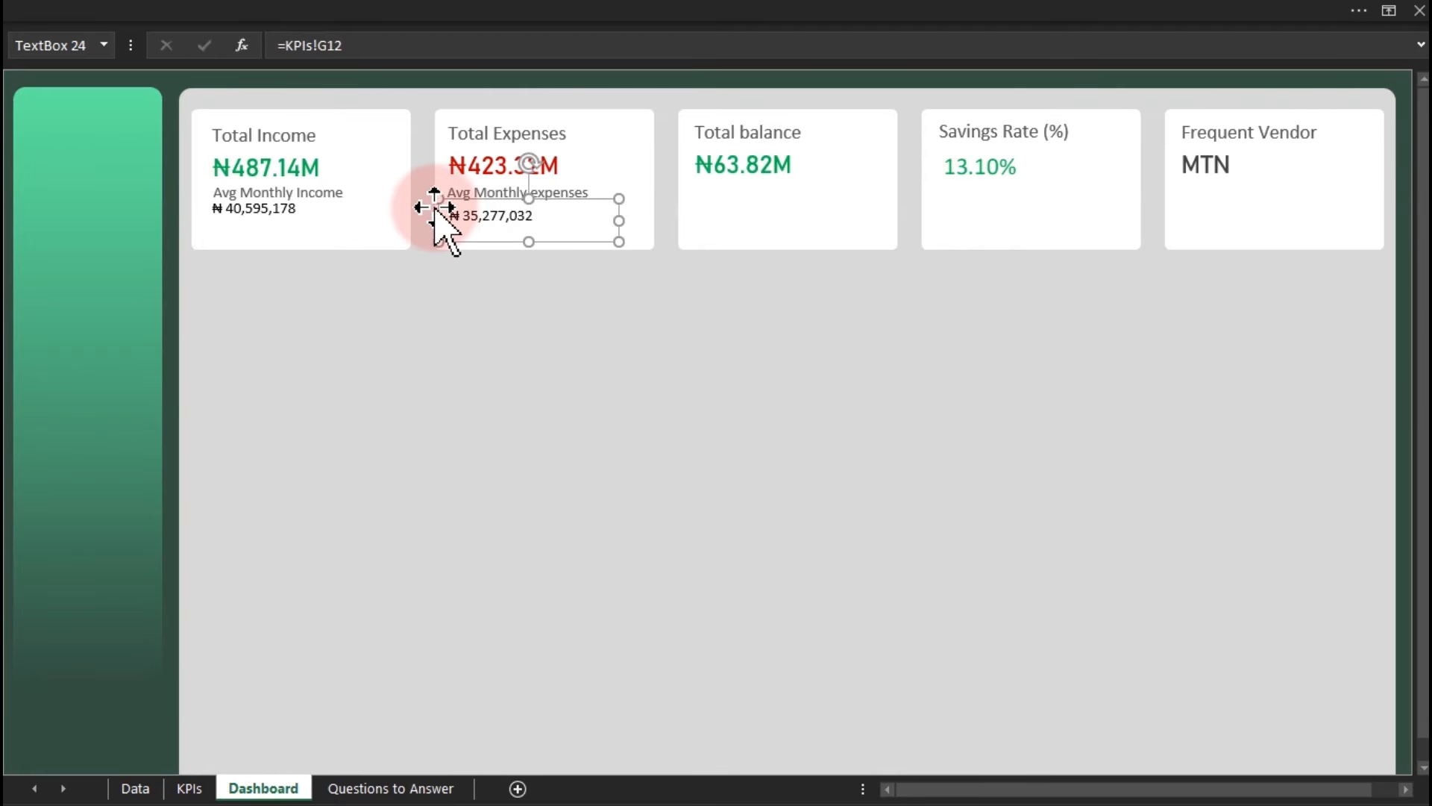
pyautogui.keyDown('shift'); pyautogui.click(302, 216); pyautogui.keyUp('shift')
pyautogui.click(377, 6)
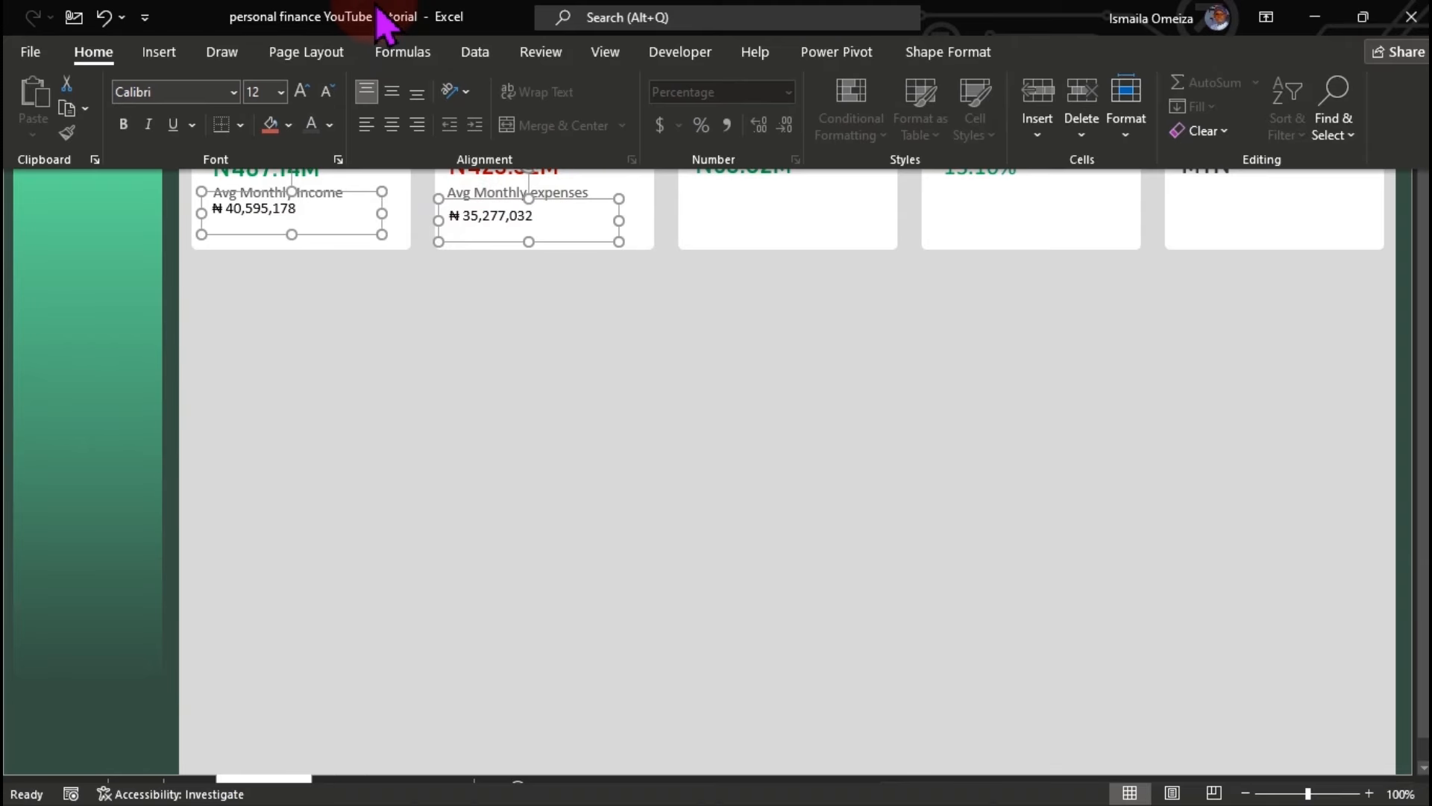
# Bottom-align the two average value boxes and increase their font size.
pyautogui.click(938, 67)
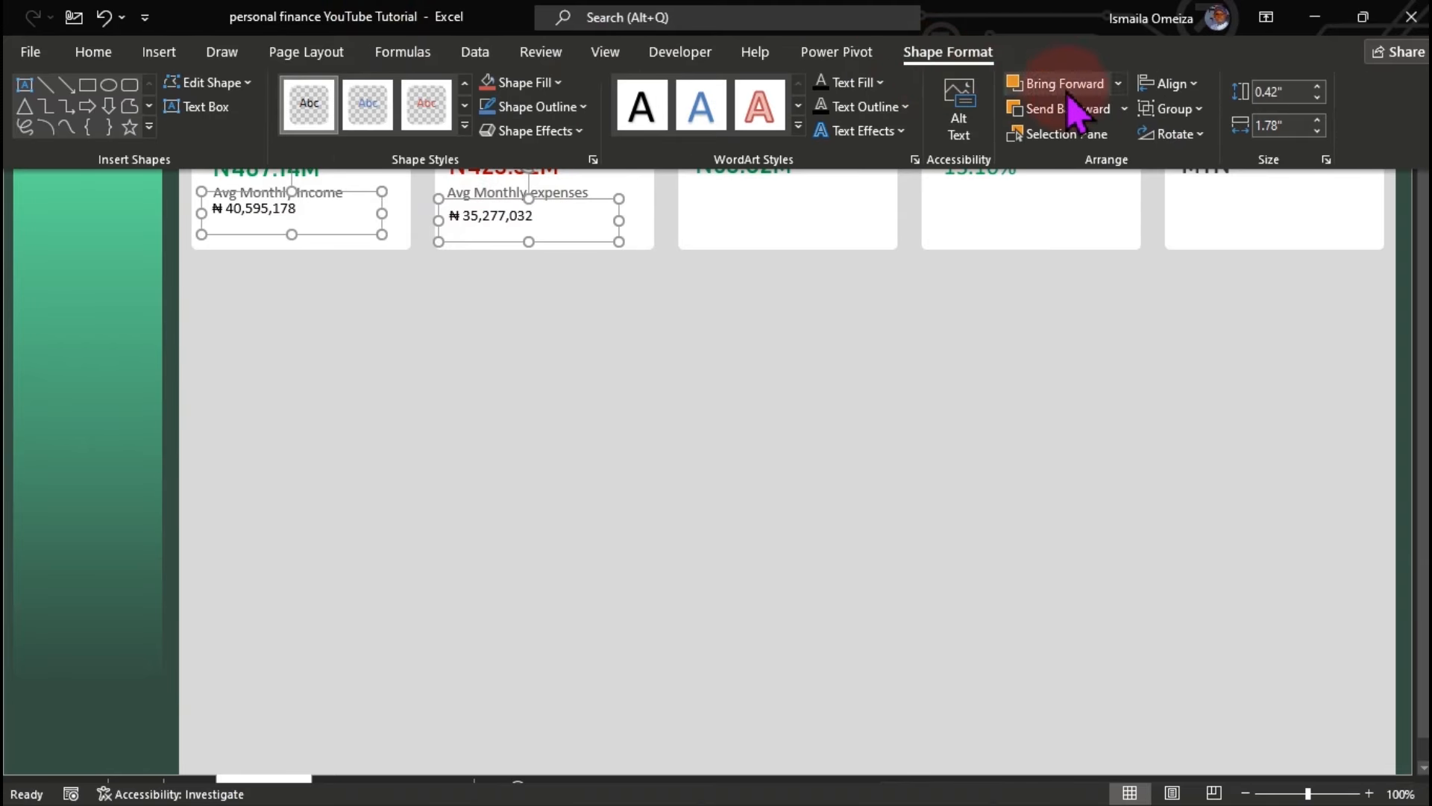
pyautogui.click(1173, 88)
pyautogui.click(1198, 263)
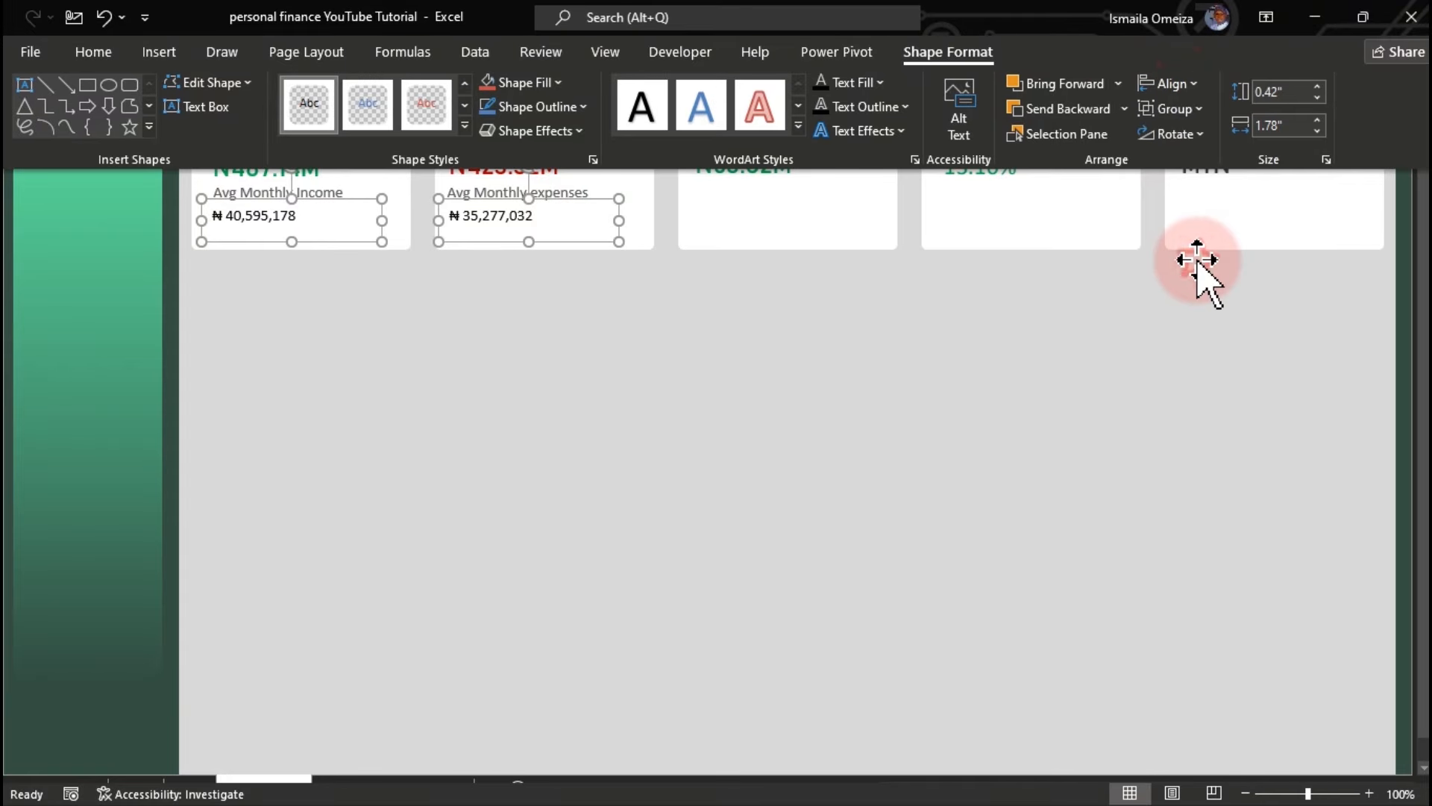
pyautogui.click(96, 54)
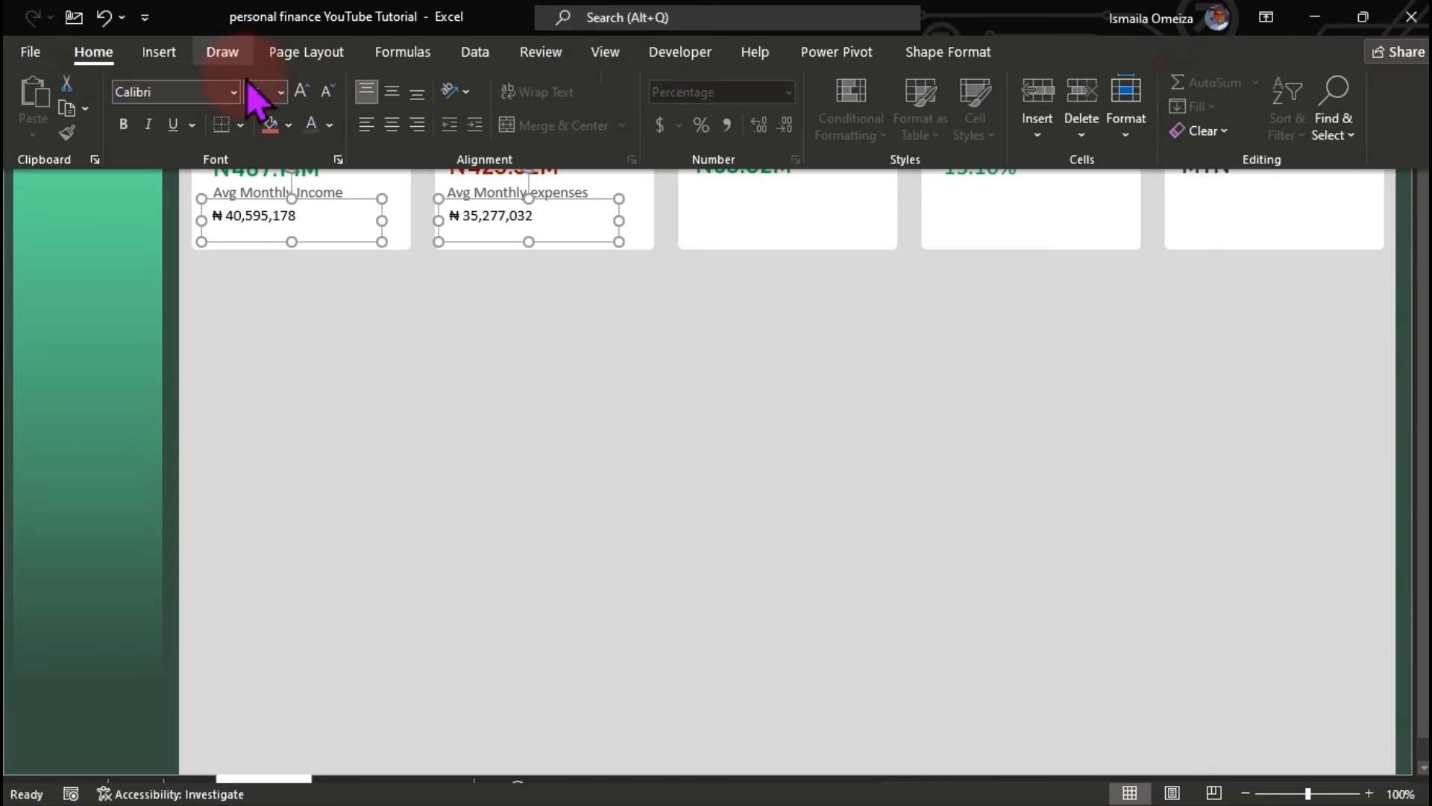
pyautogui.click(301, 91)
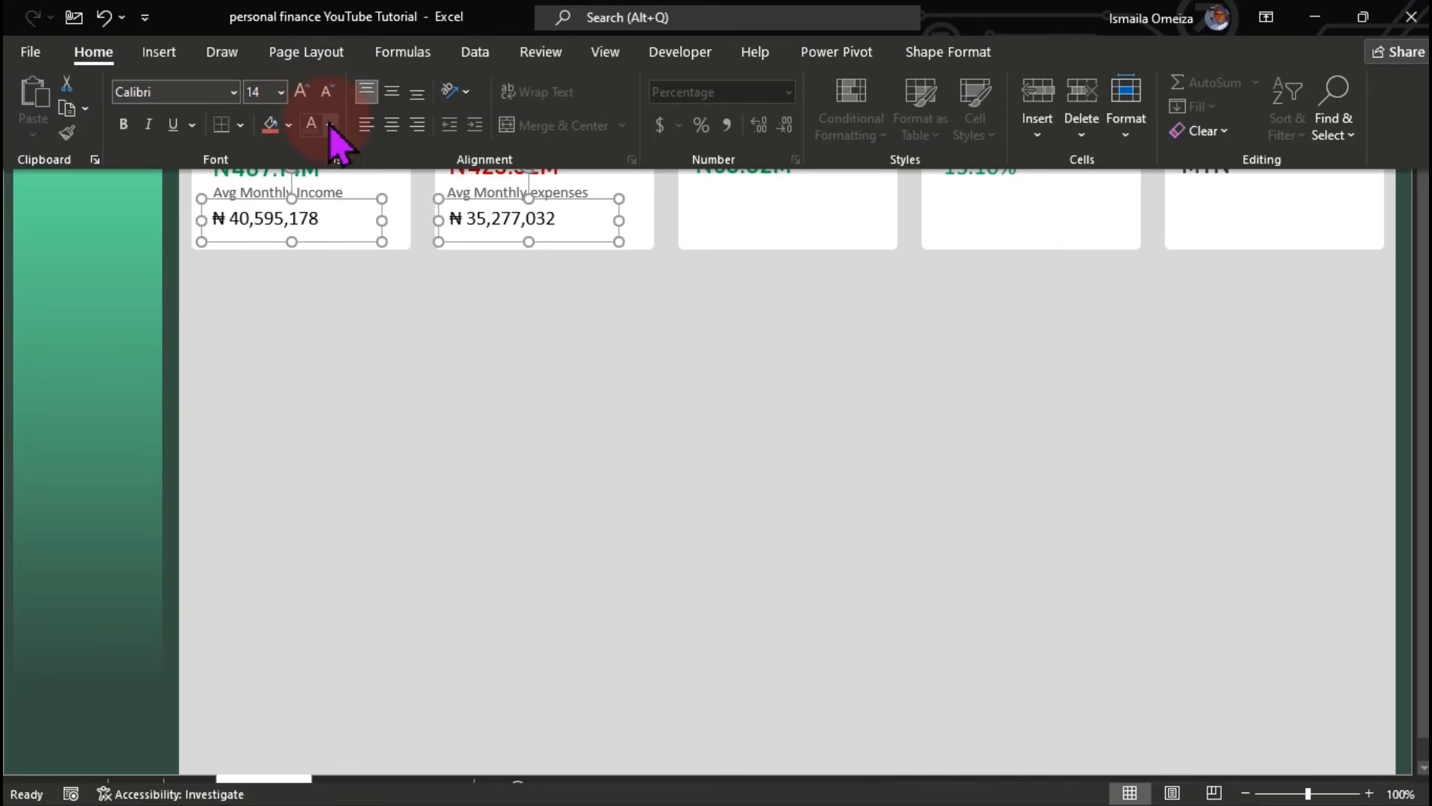
# Colour both average values green, then change the expenses average to dark red.
pyautogui.click(329, 125)
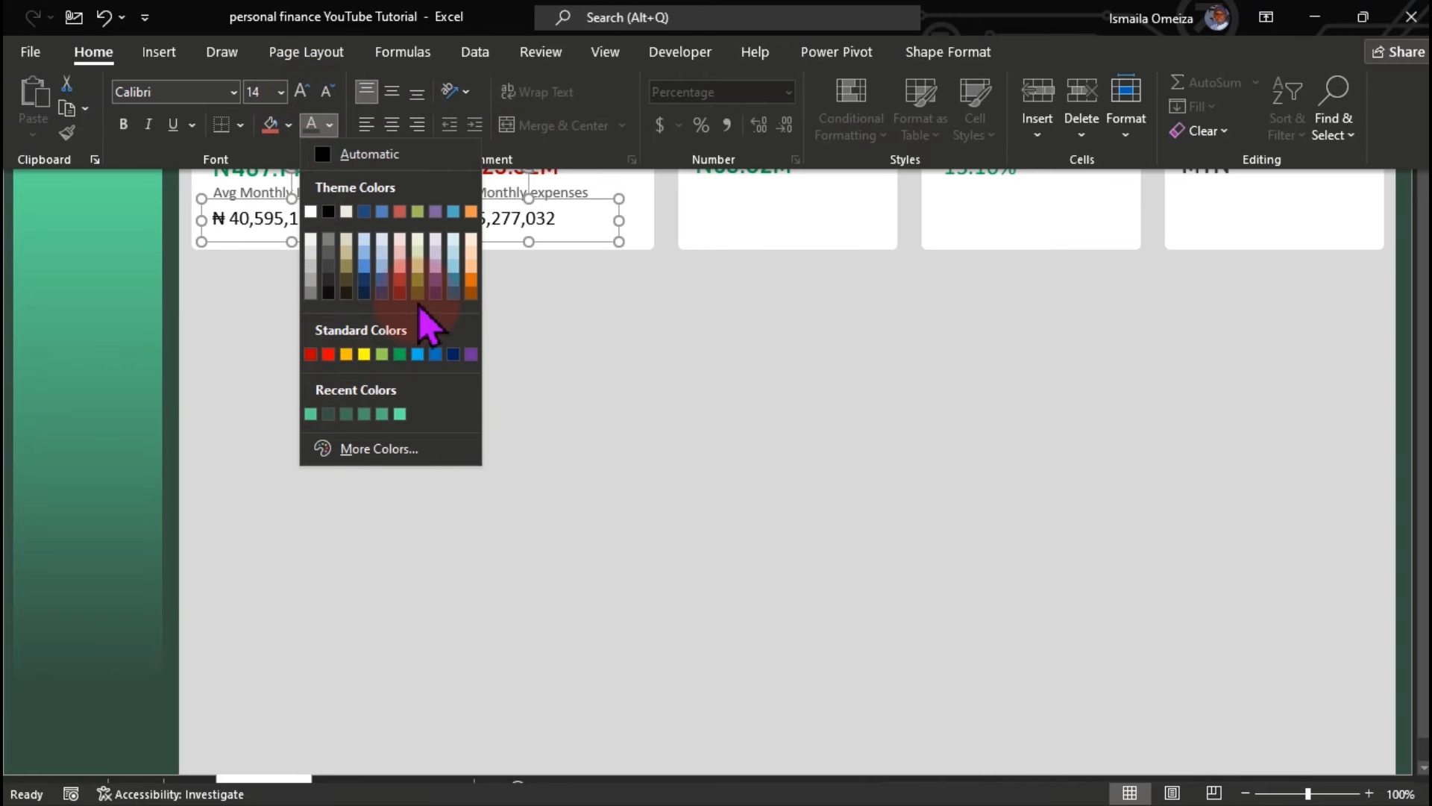
pyautogui.click(401, 353)
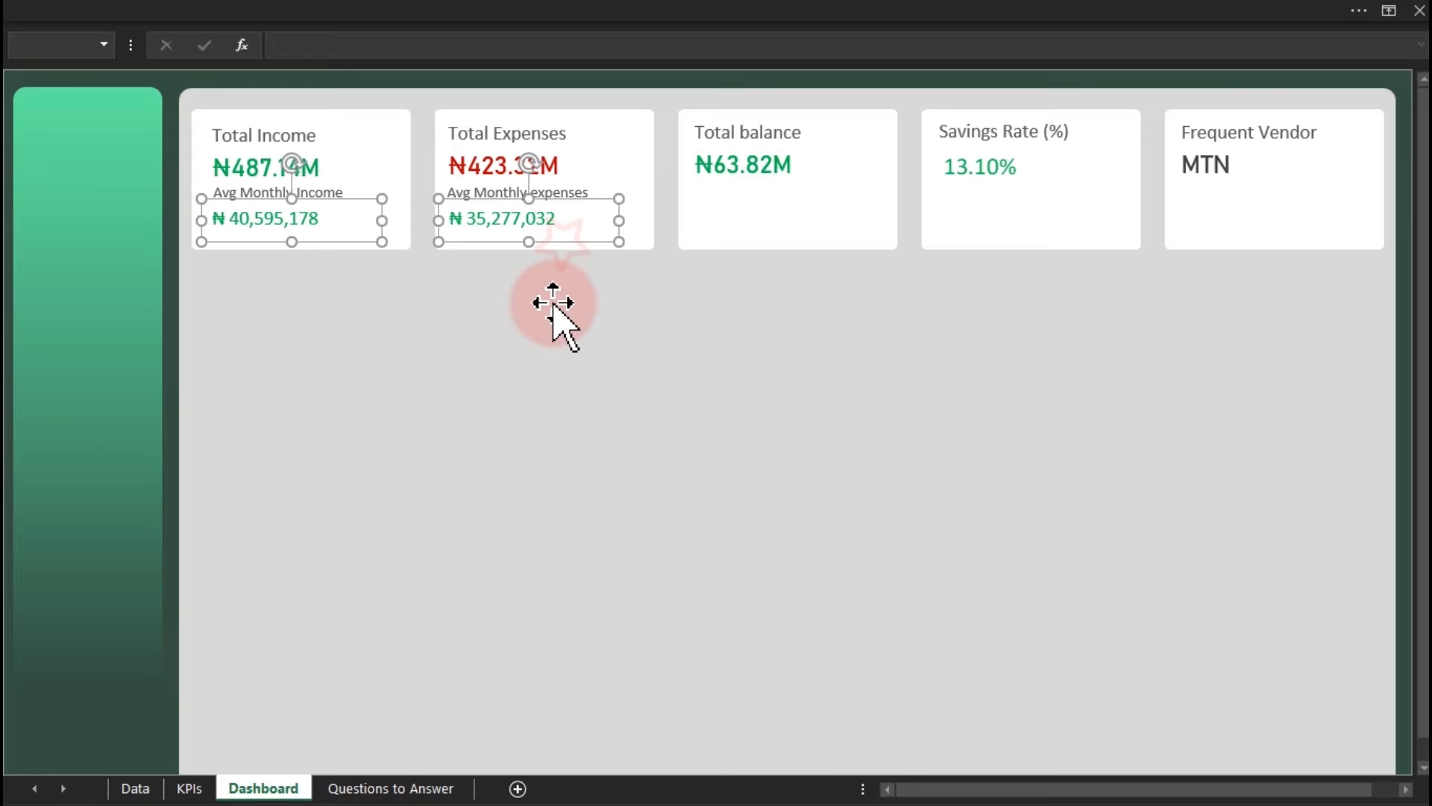
pyautogui.click(560, 275)
pyautogui.click(527, 224)
pyautogui.click(285, 16)
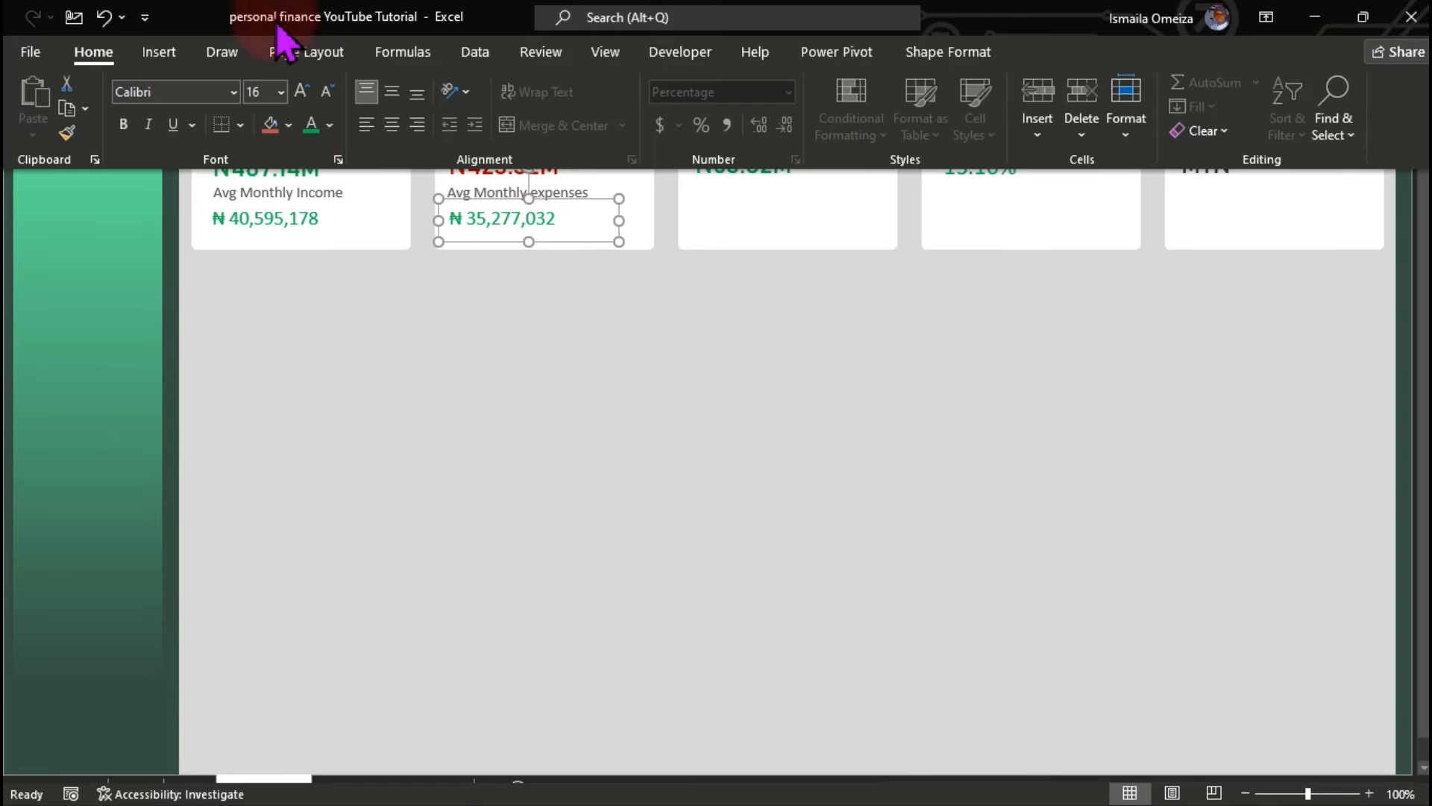
pyautogui.click(330, 126)
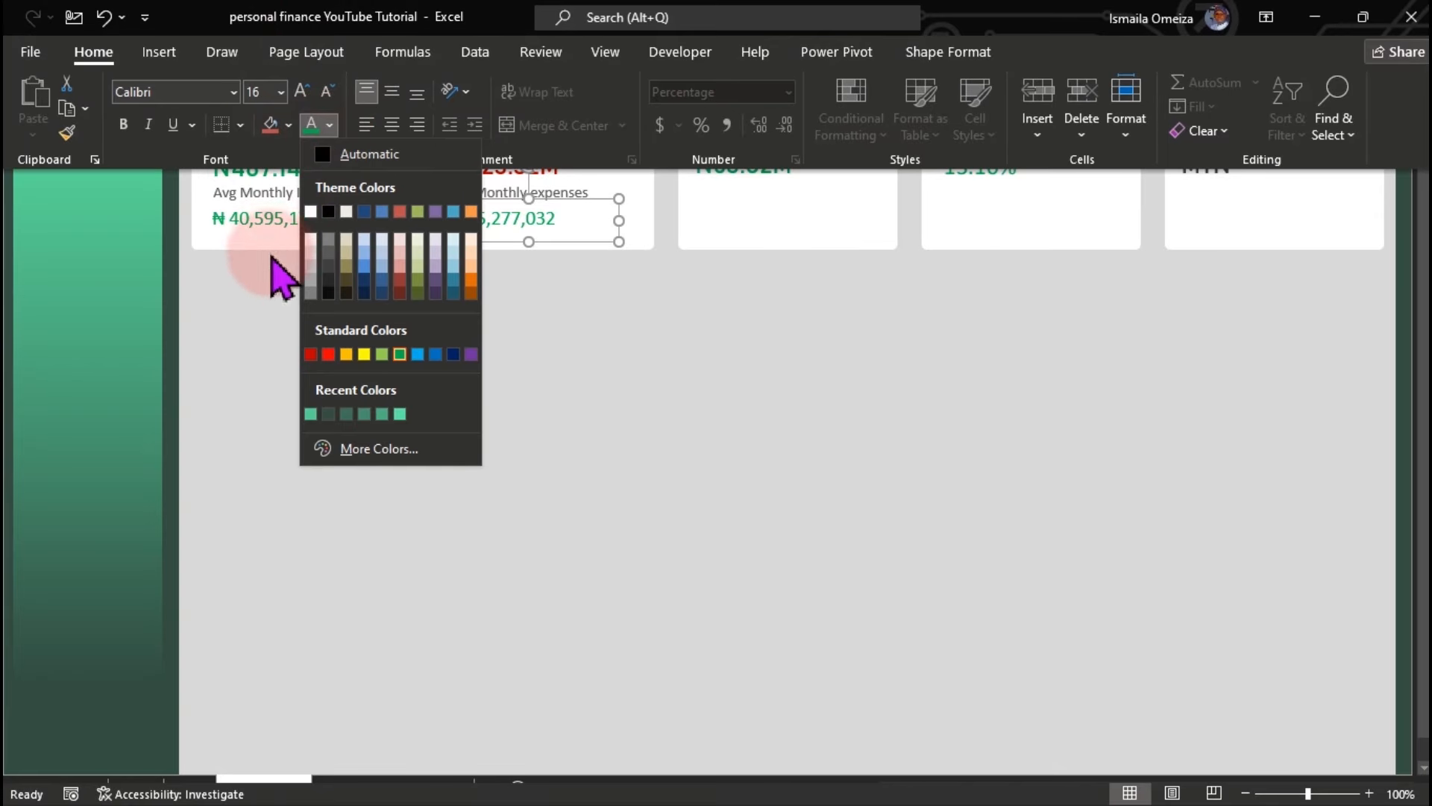
pyautogui.click(311, 354)
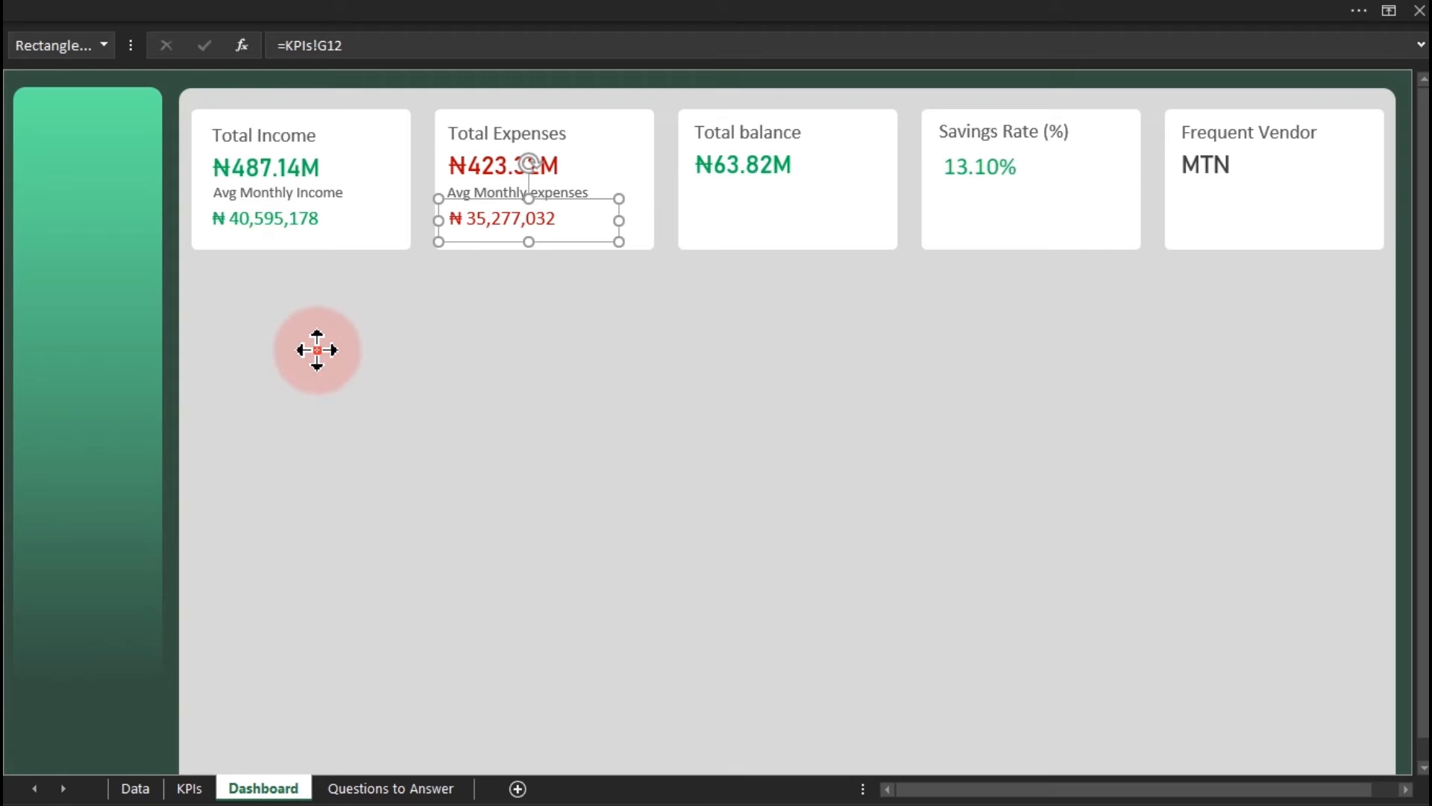
pyautogui.click(317, 350)
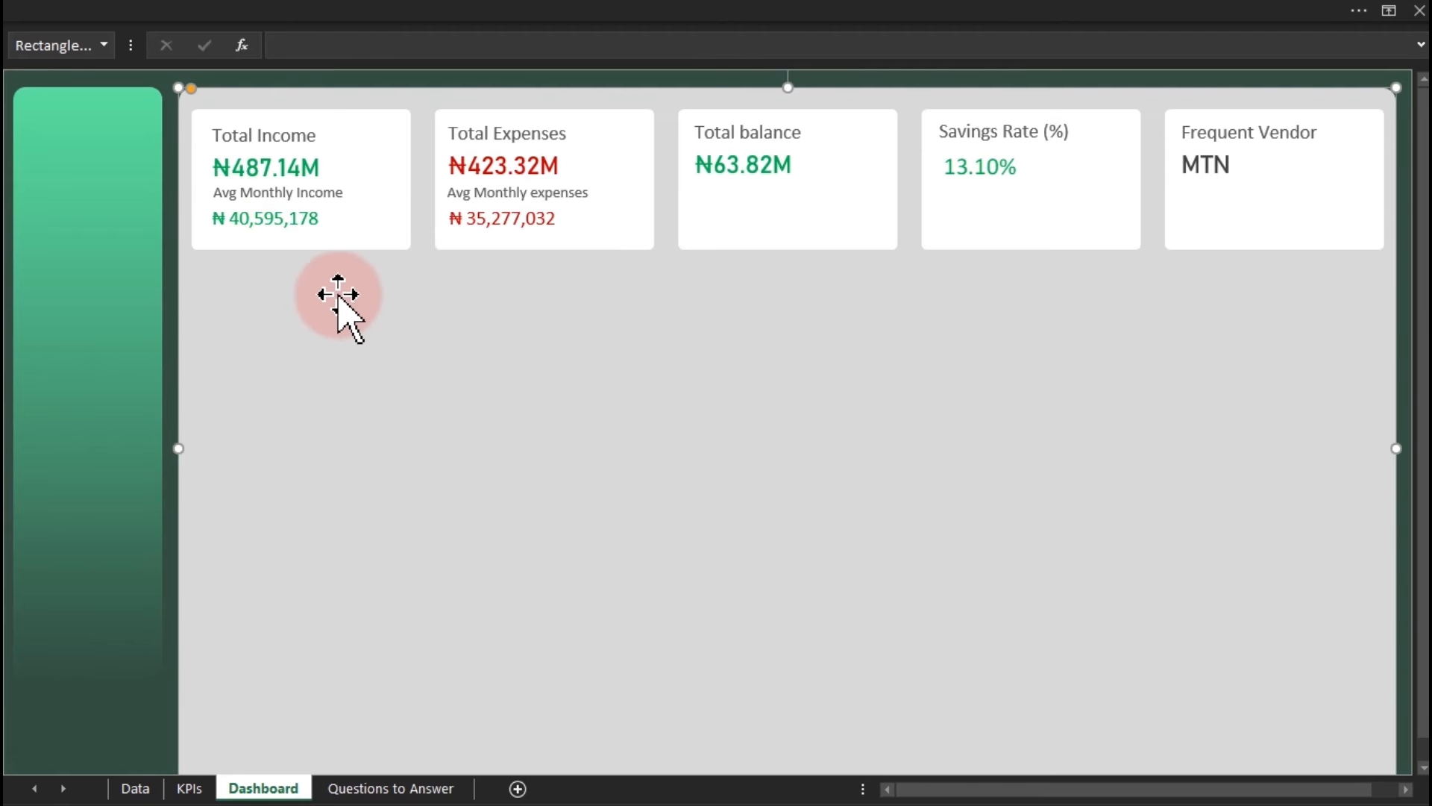
# Shift the four Avg Monthly label and value boxes slightly lower in their cards.
pyautogui.click(295, 218)
pyautogui.keyDown('ctrl'); pyautogui.click(336, 187); pyautogui.keyUp('ctrl')
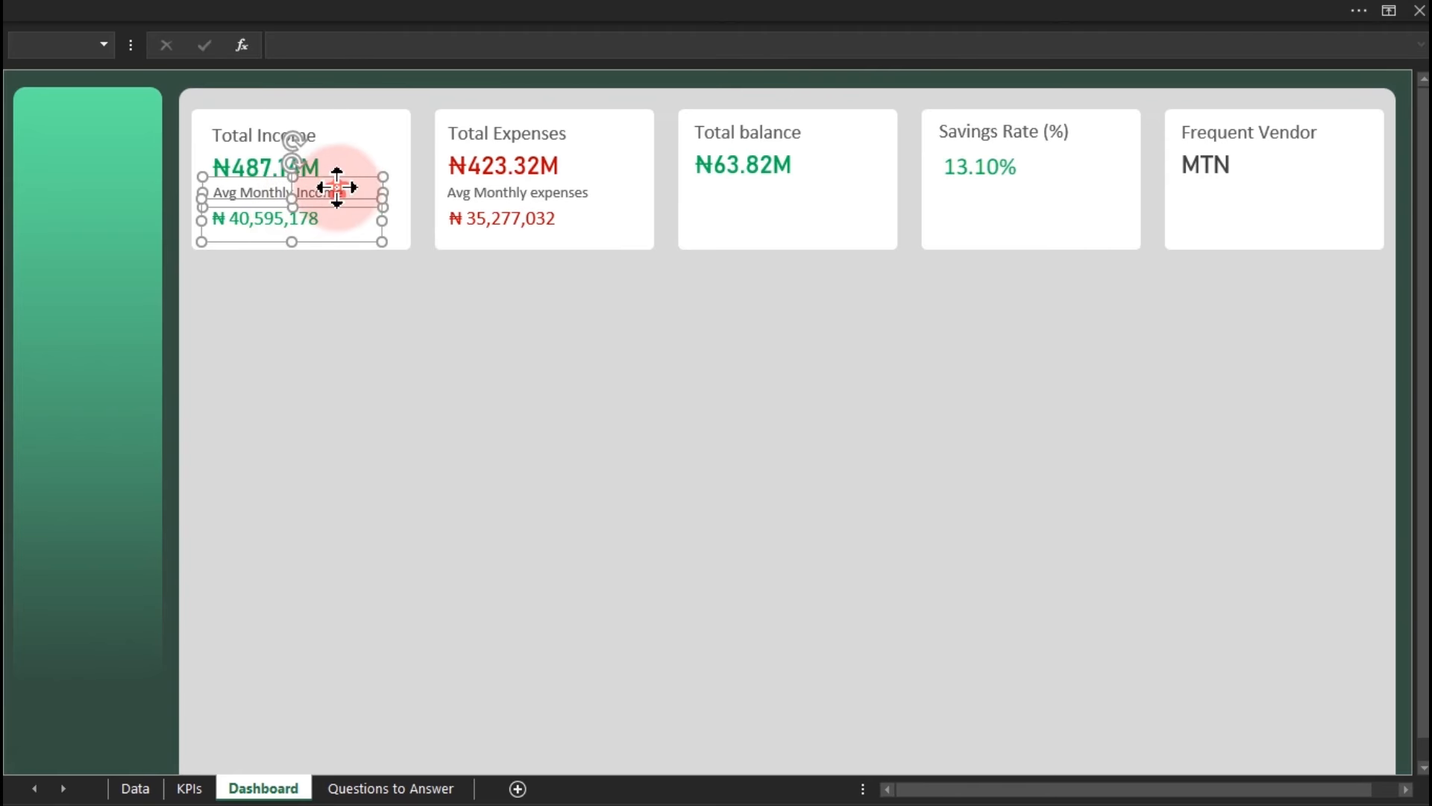
pyautogui.keyDown('ctrl'); pyautogui.click(488, 222); pyautogui.keyUp('ctrl')
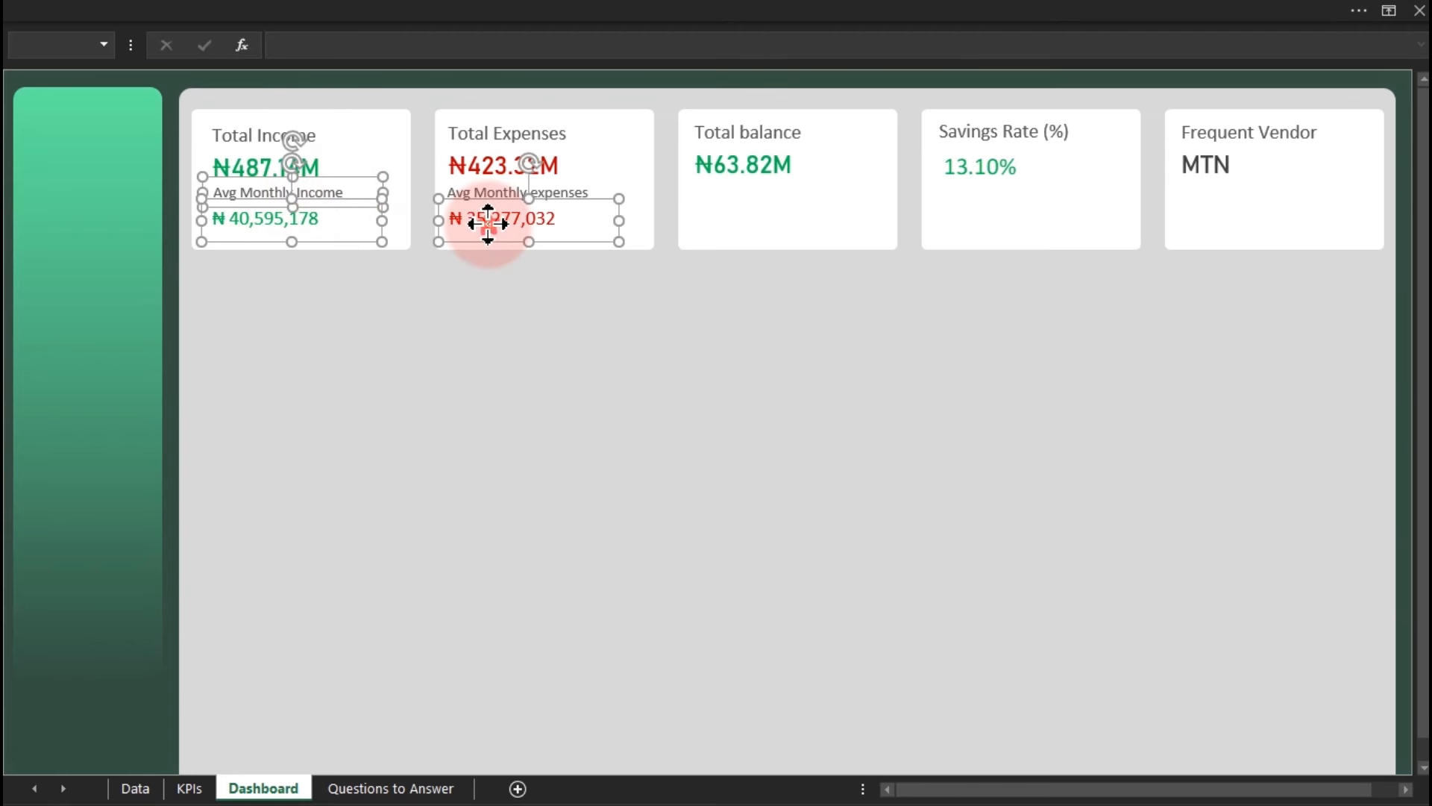
pyautogui.keyDown('ctrl'); pyautogui.click(570, 191); pyautogui.keyUp('ctrl')
pyautogui.moveTo(571, 203); pyautogui.dragTo(572, 212)
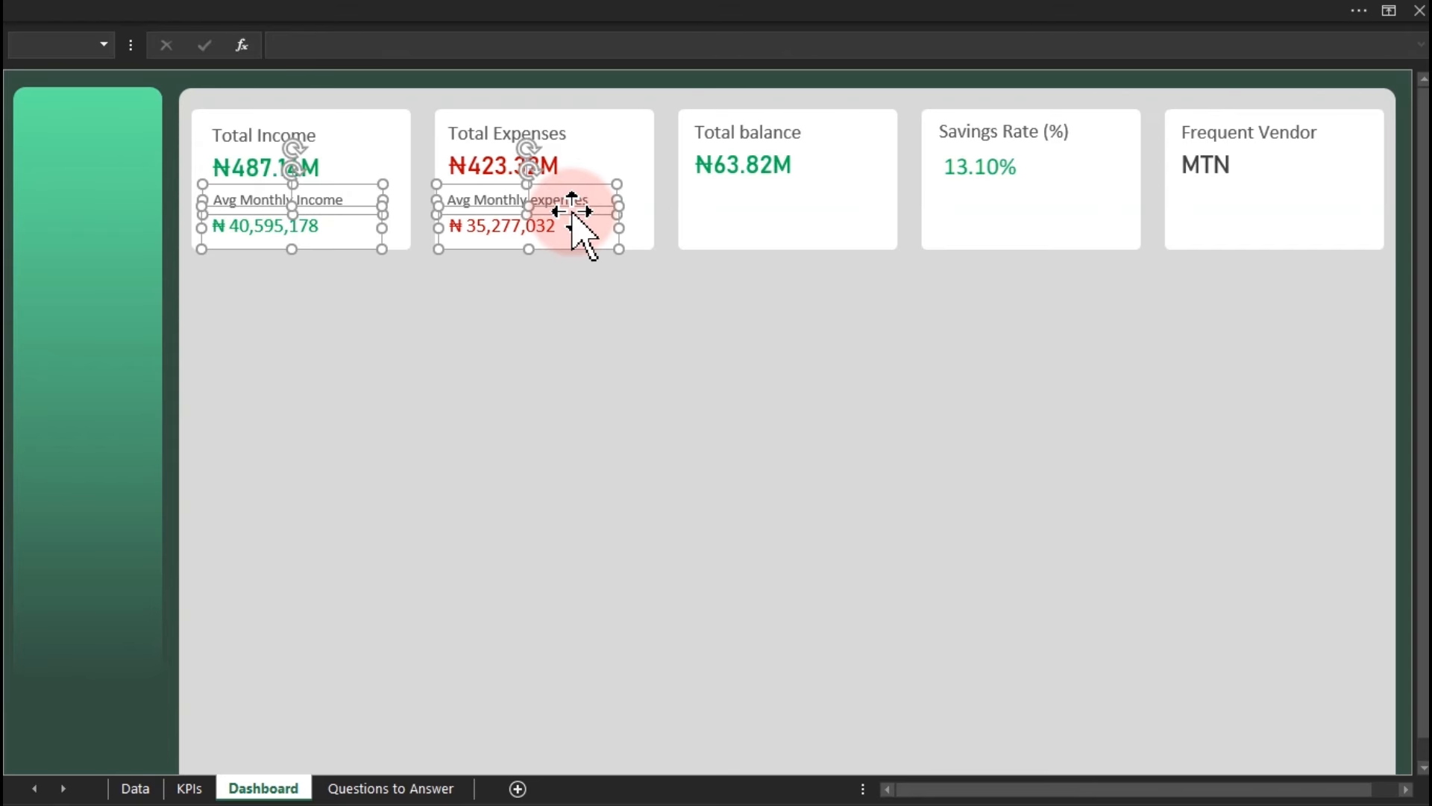
pyautogui.click(490, 384)
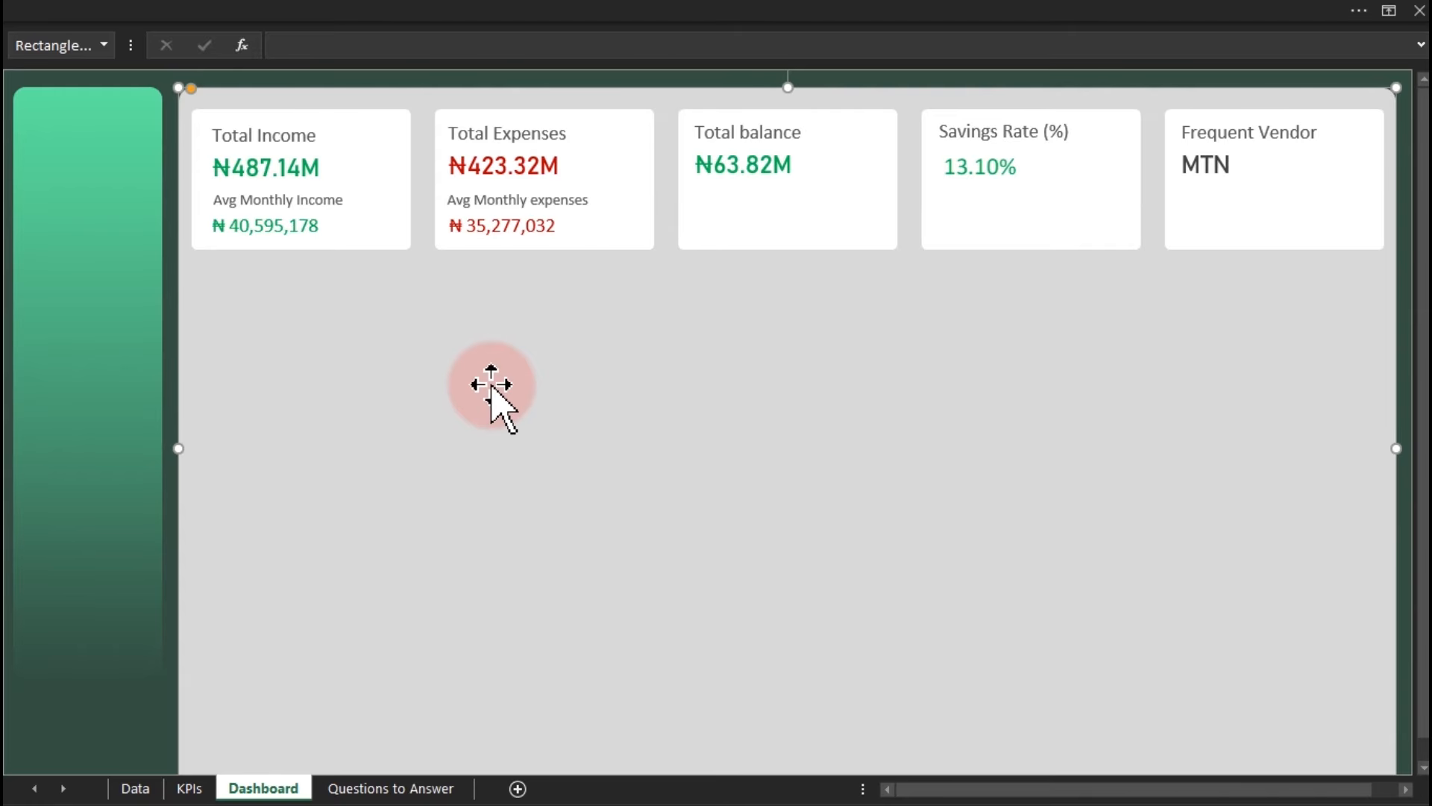